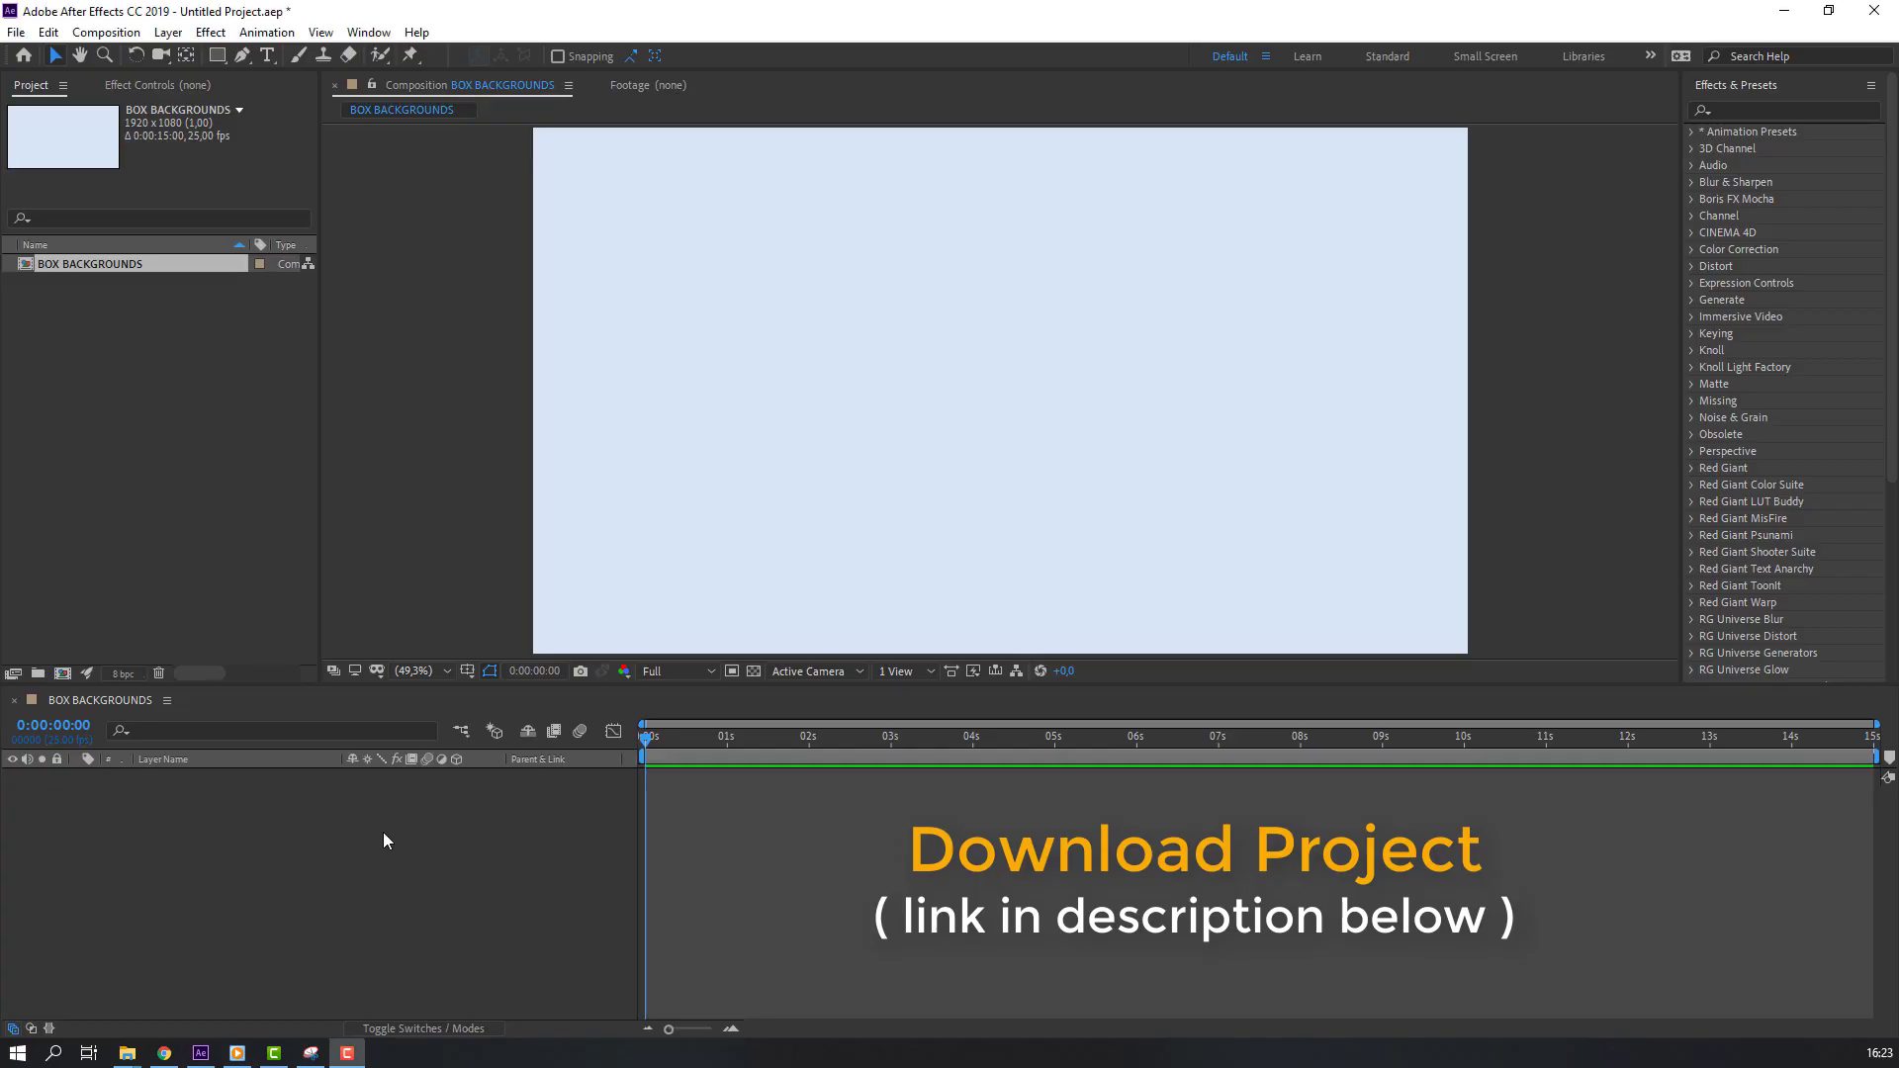
- Create a new full-frame solid layer named 01
right_click(383, 833)
mouse_move(584, 616)
click(719, 673)
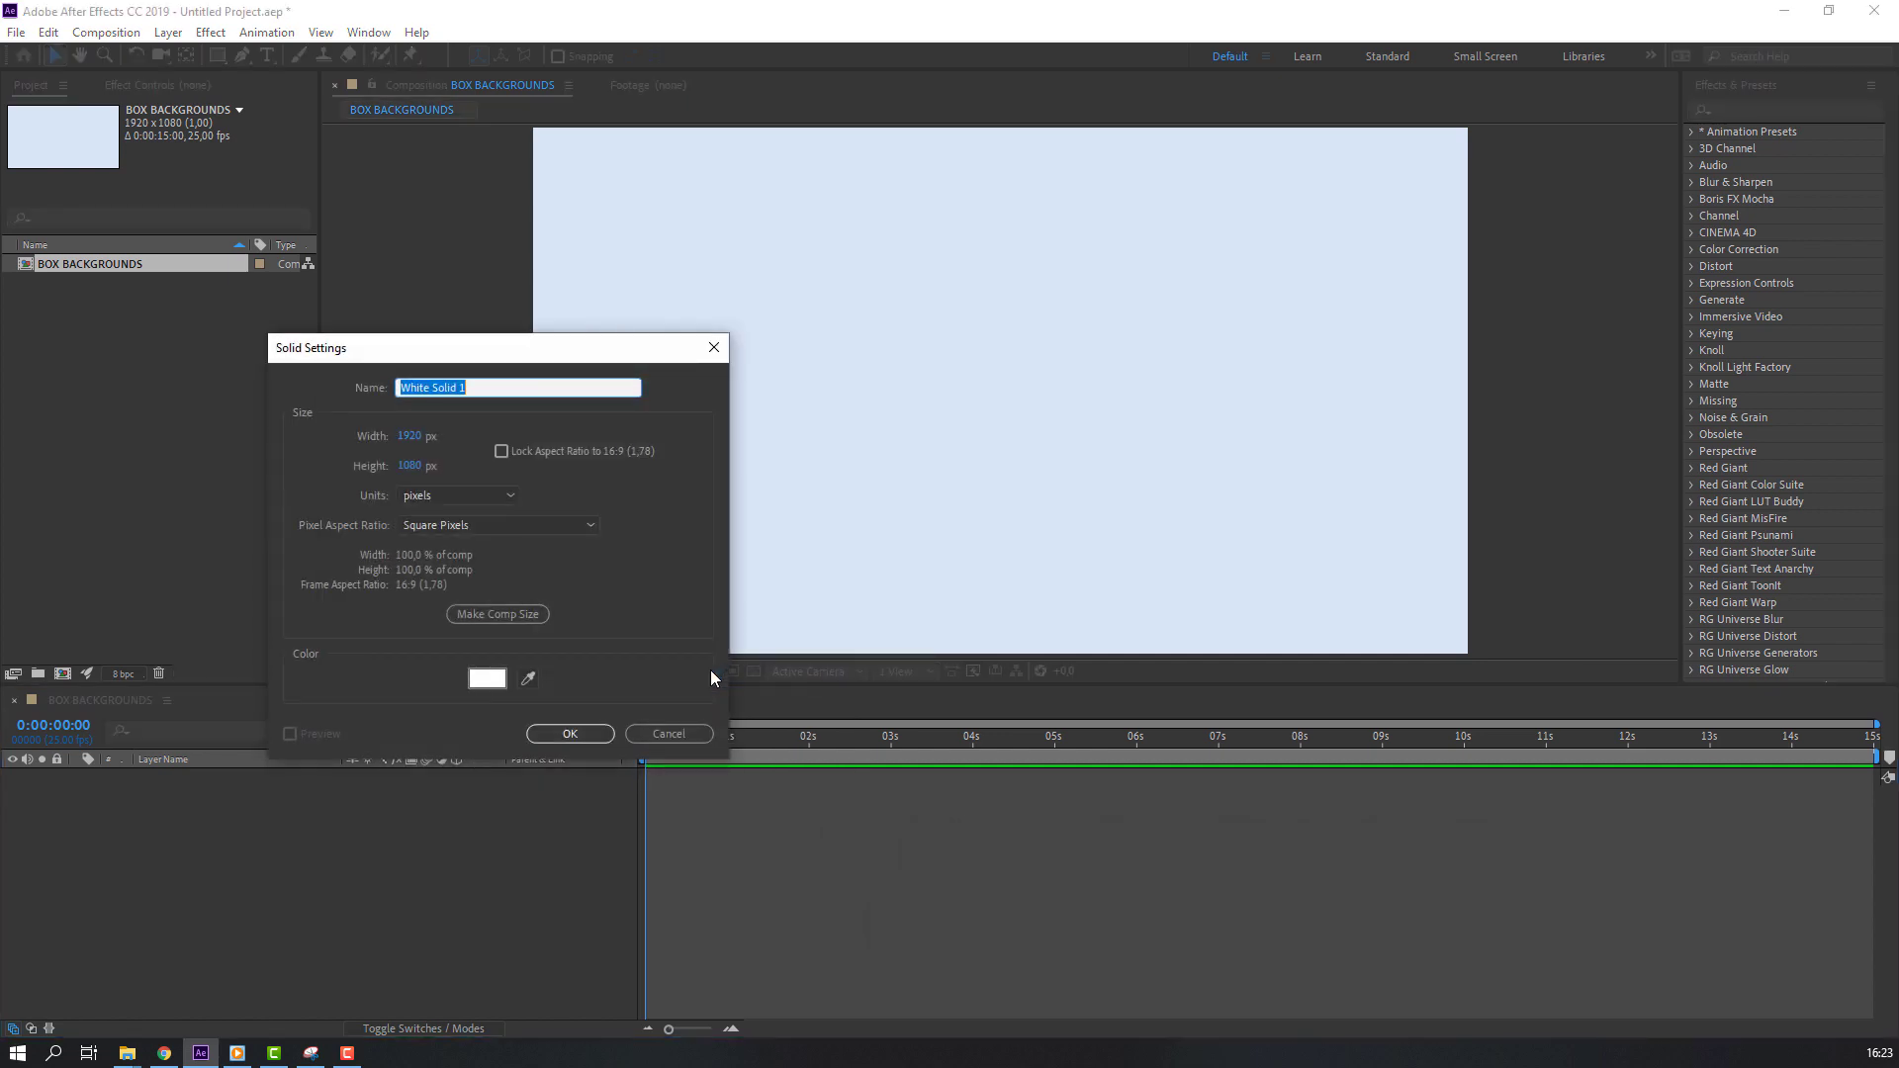
text(1)
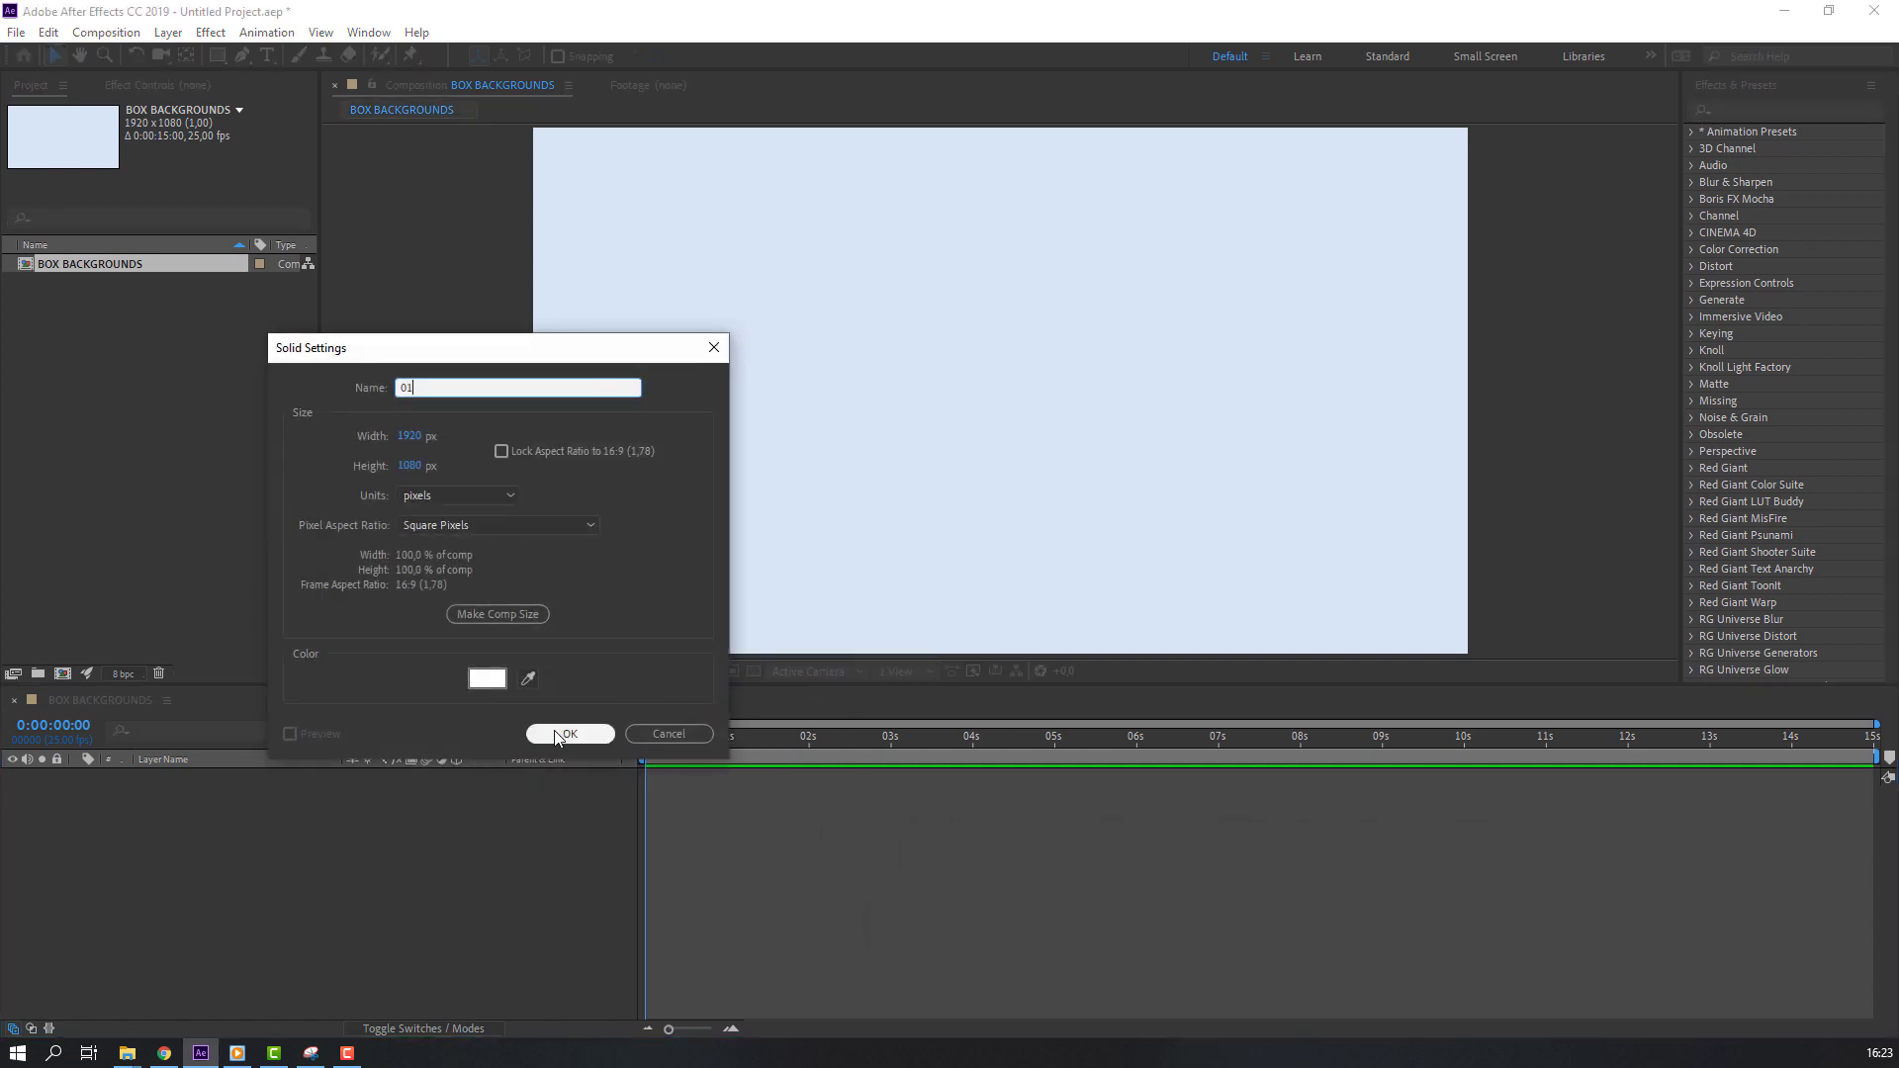
click(559, 734)
- Apply the Fill effect to layer 01 to colour it blue
click(1770, 110)
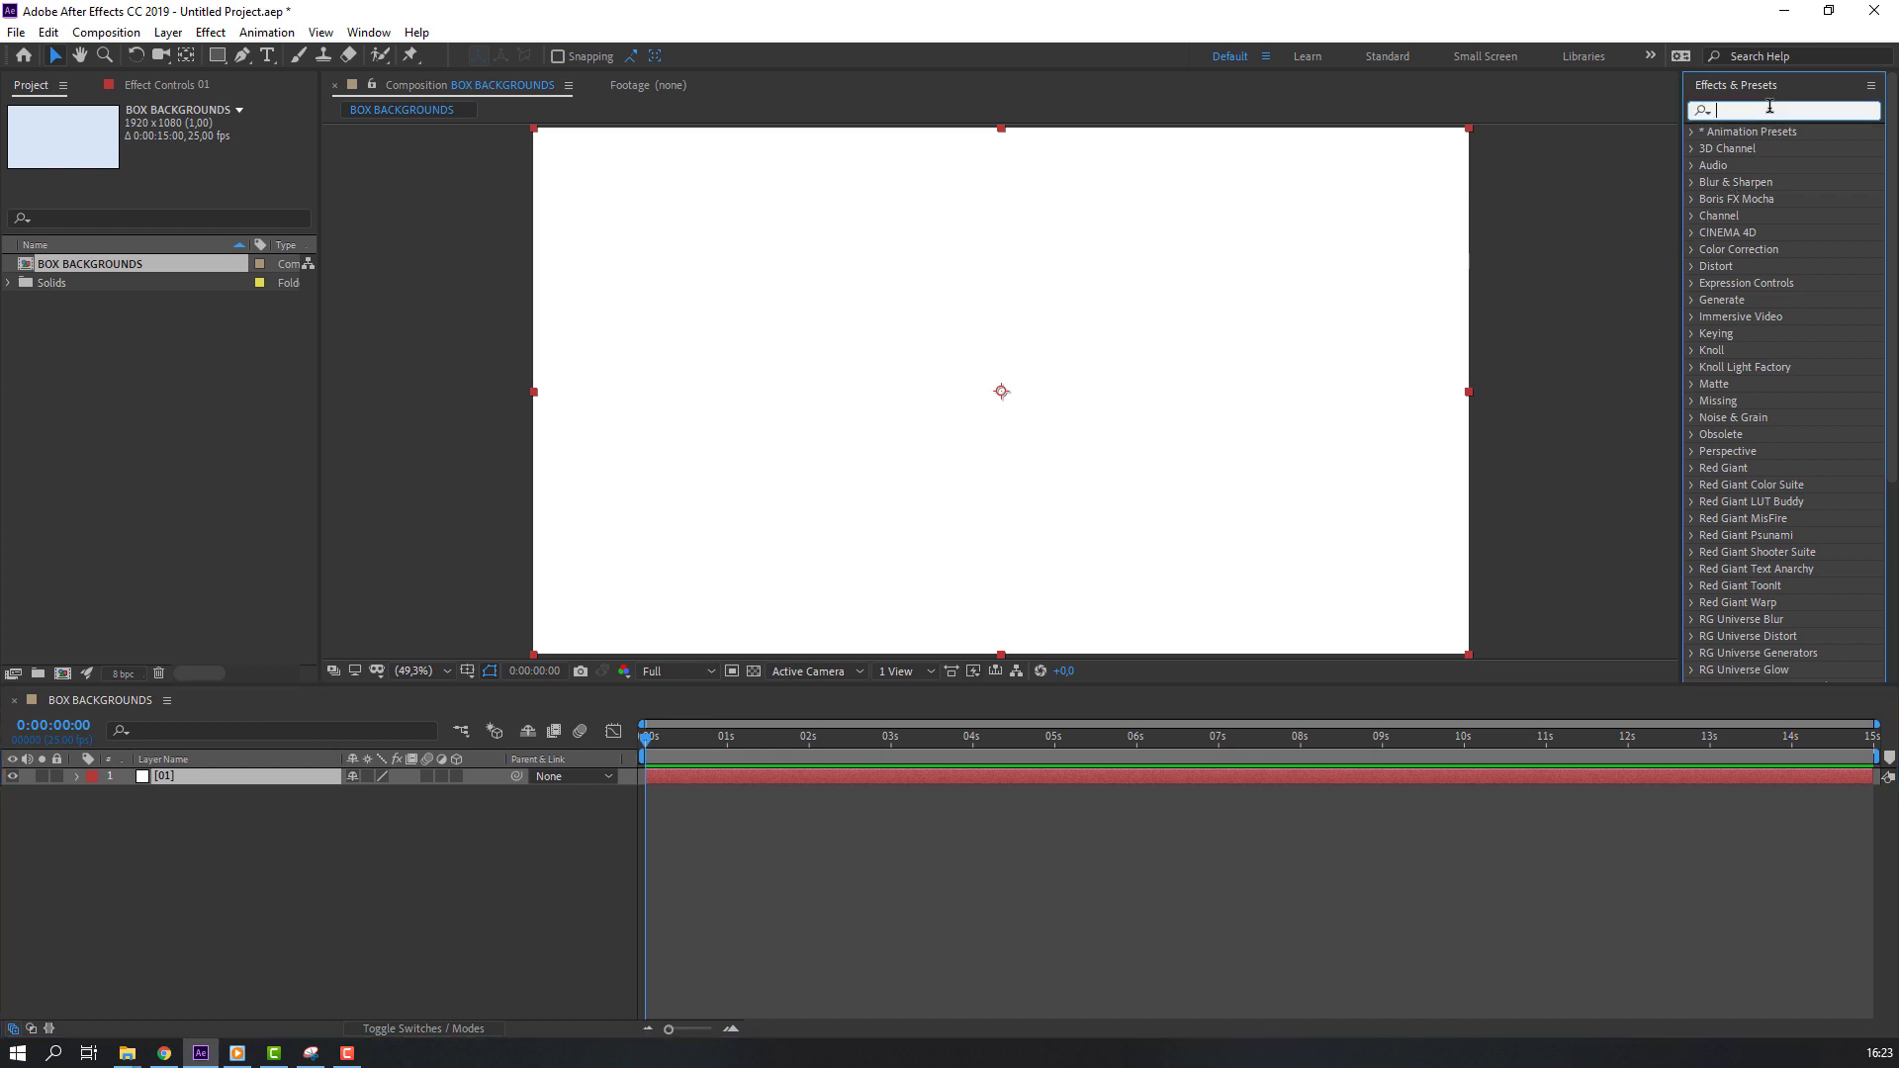
text(fill)
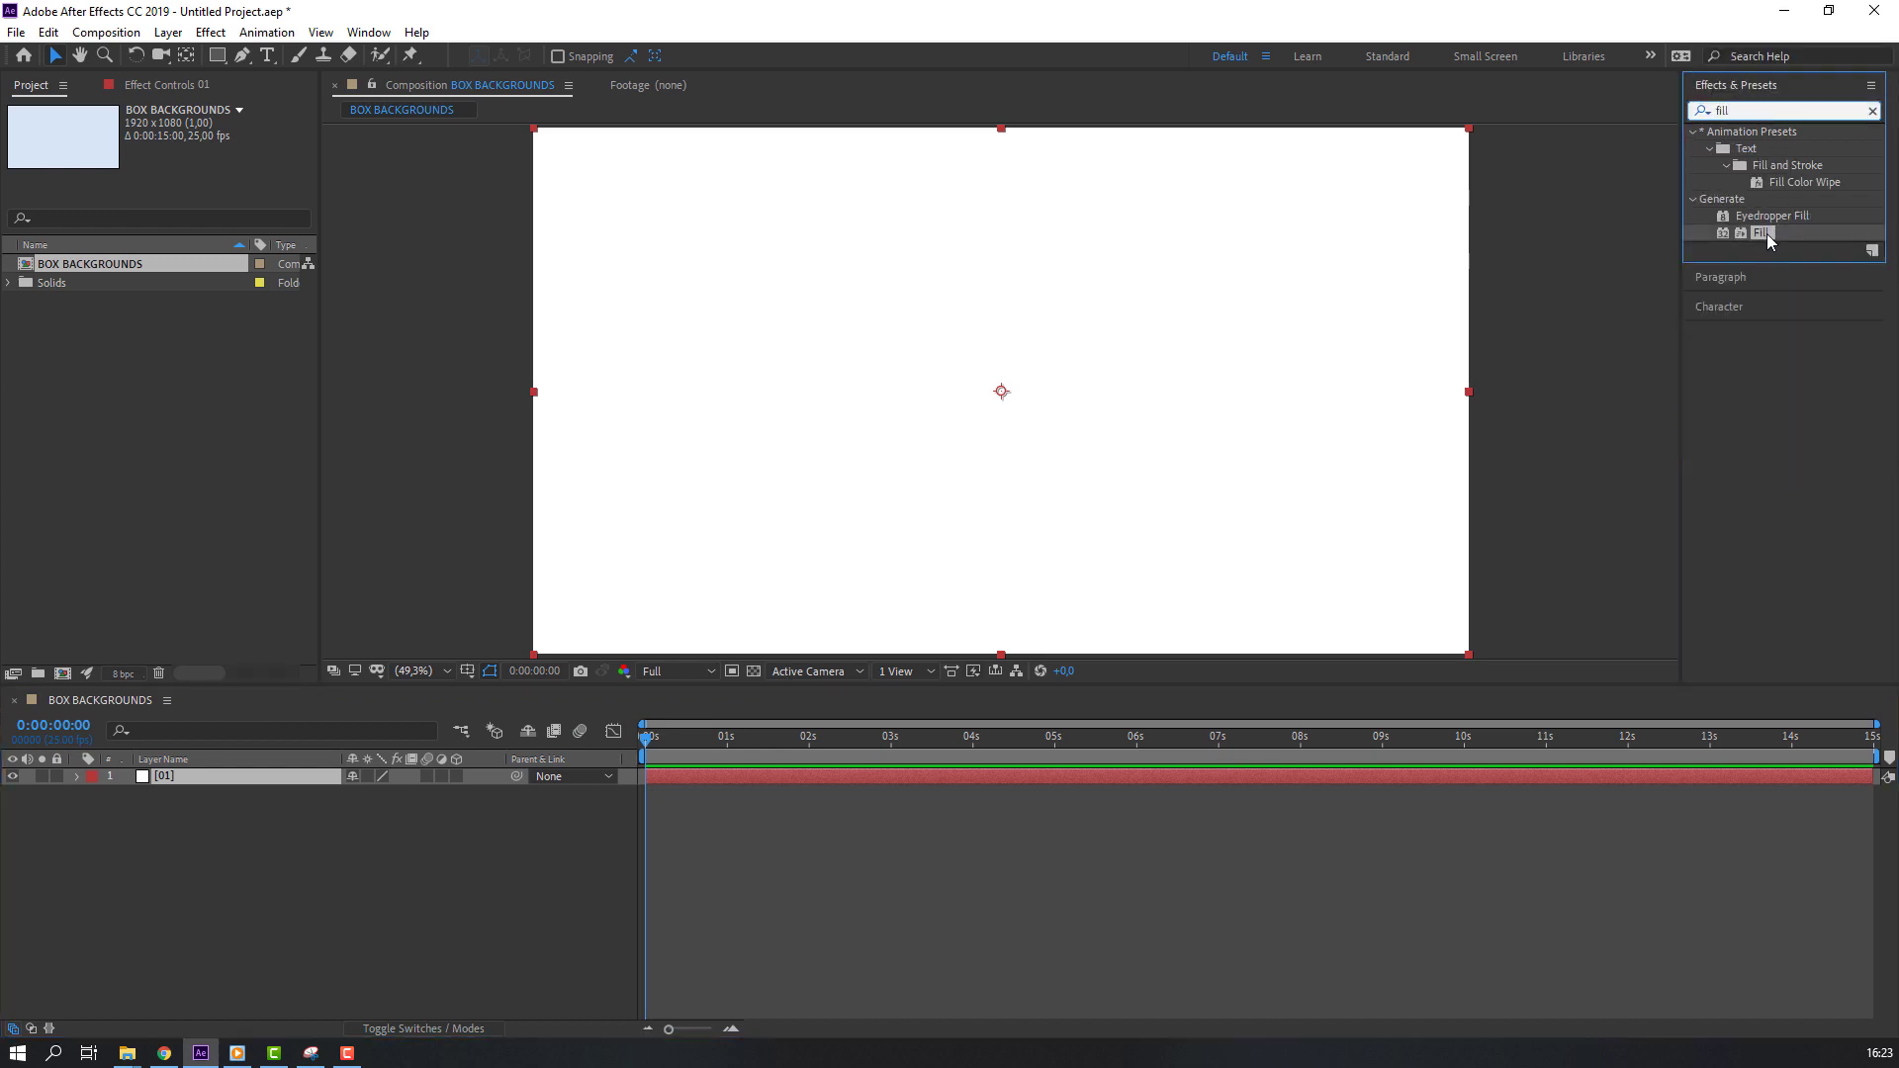
drag(1767, 234, 187, 778)
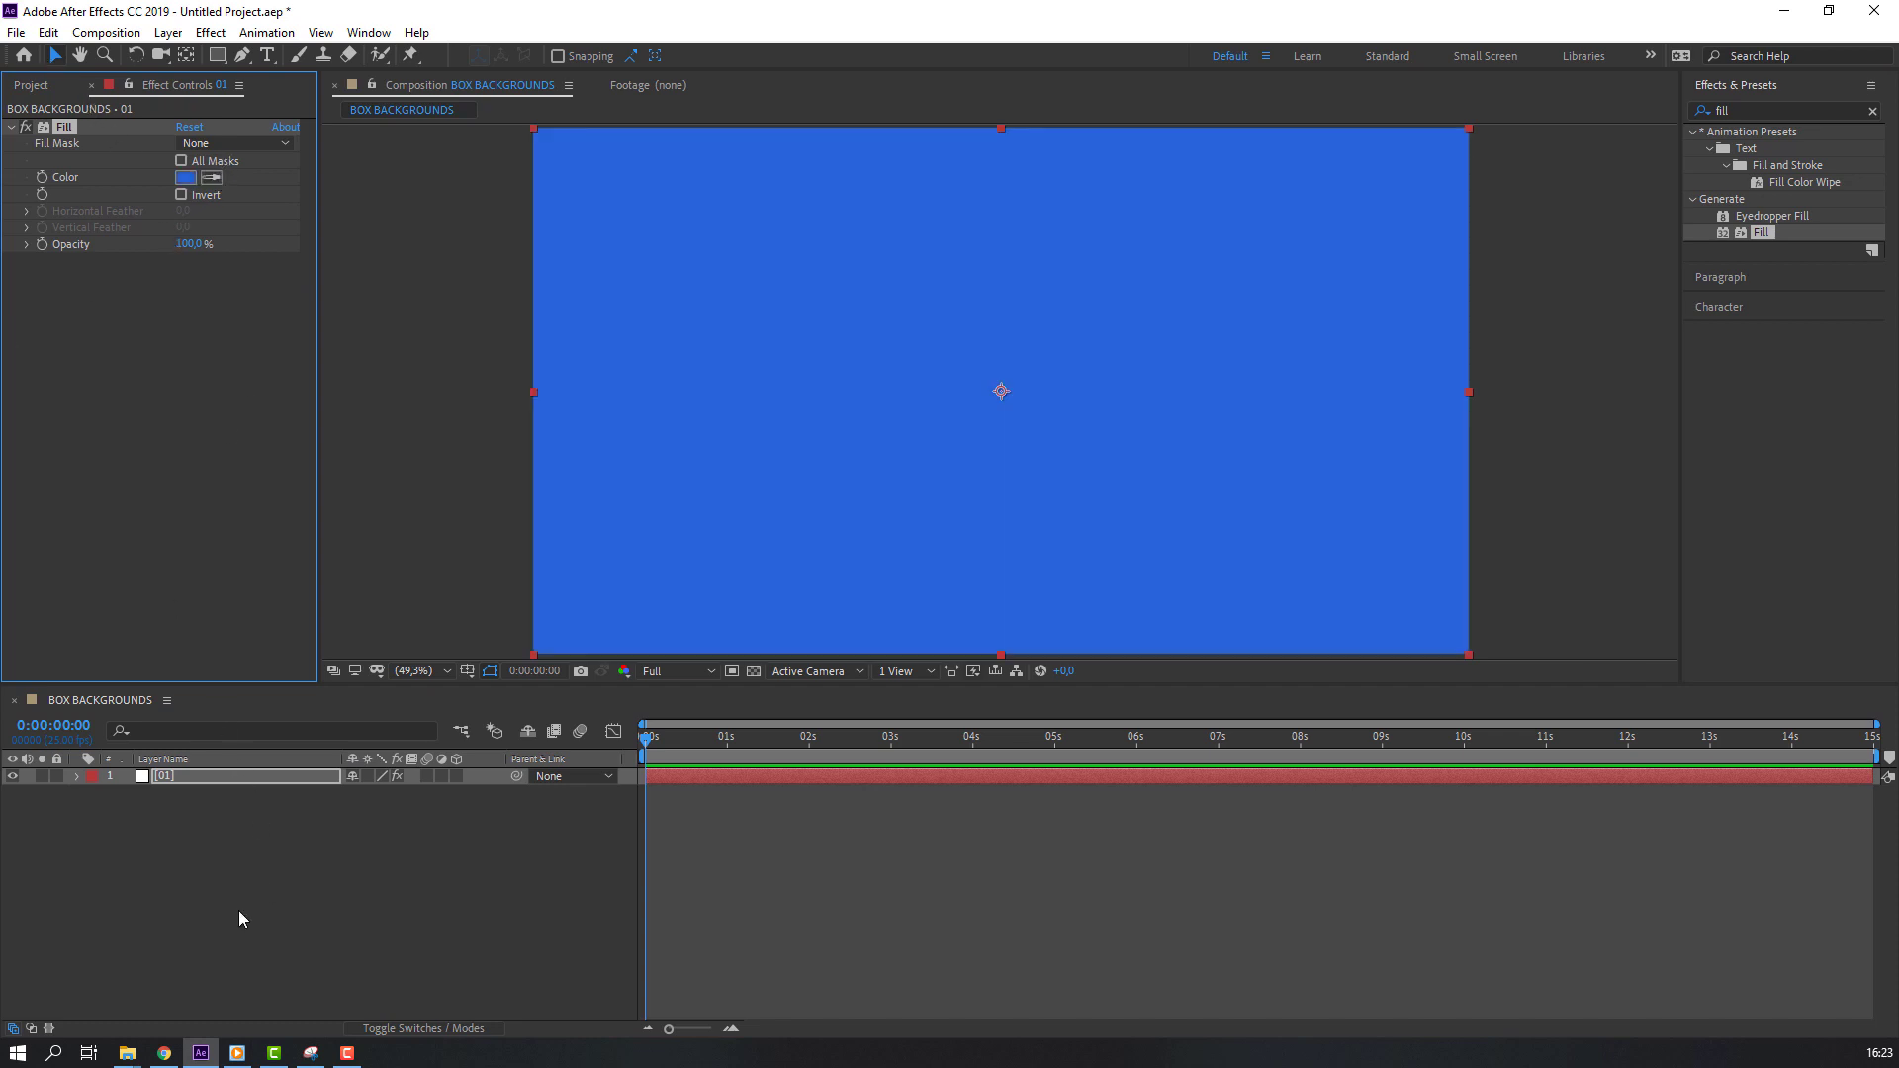
click(239, 902)
- Turn on the Title/Action Safe guides in the viewer
click(172, 780)
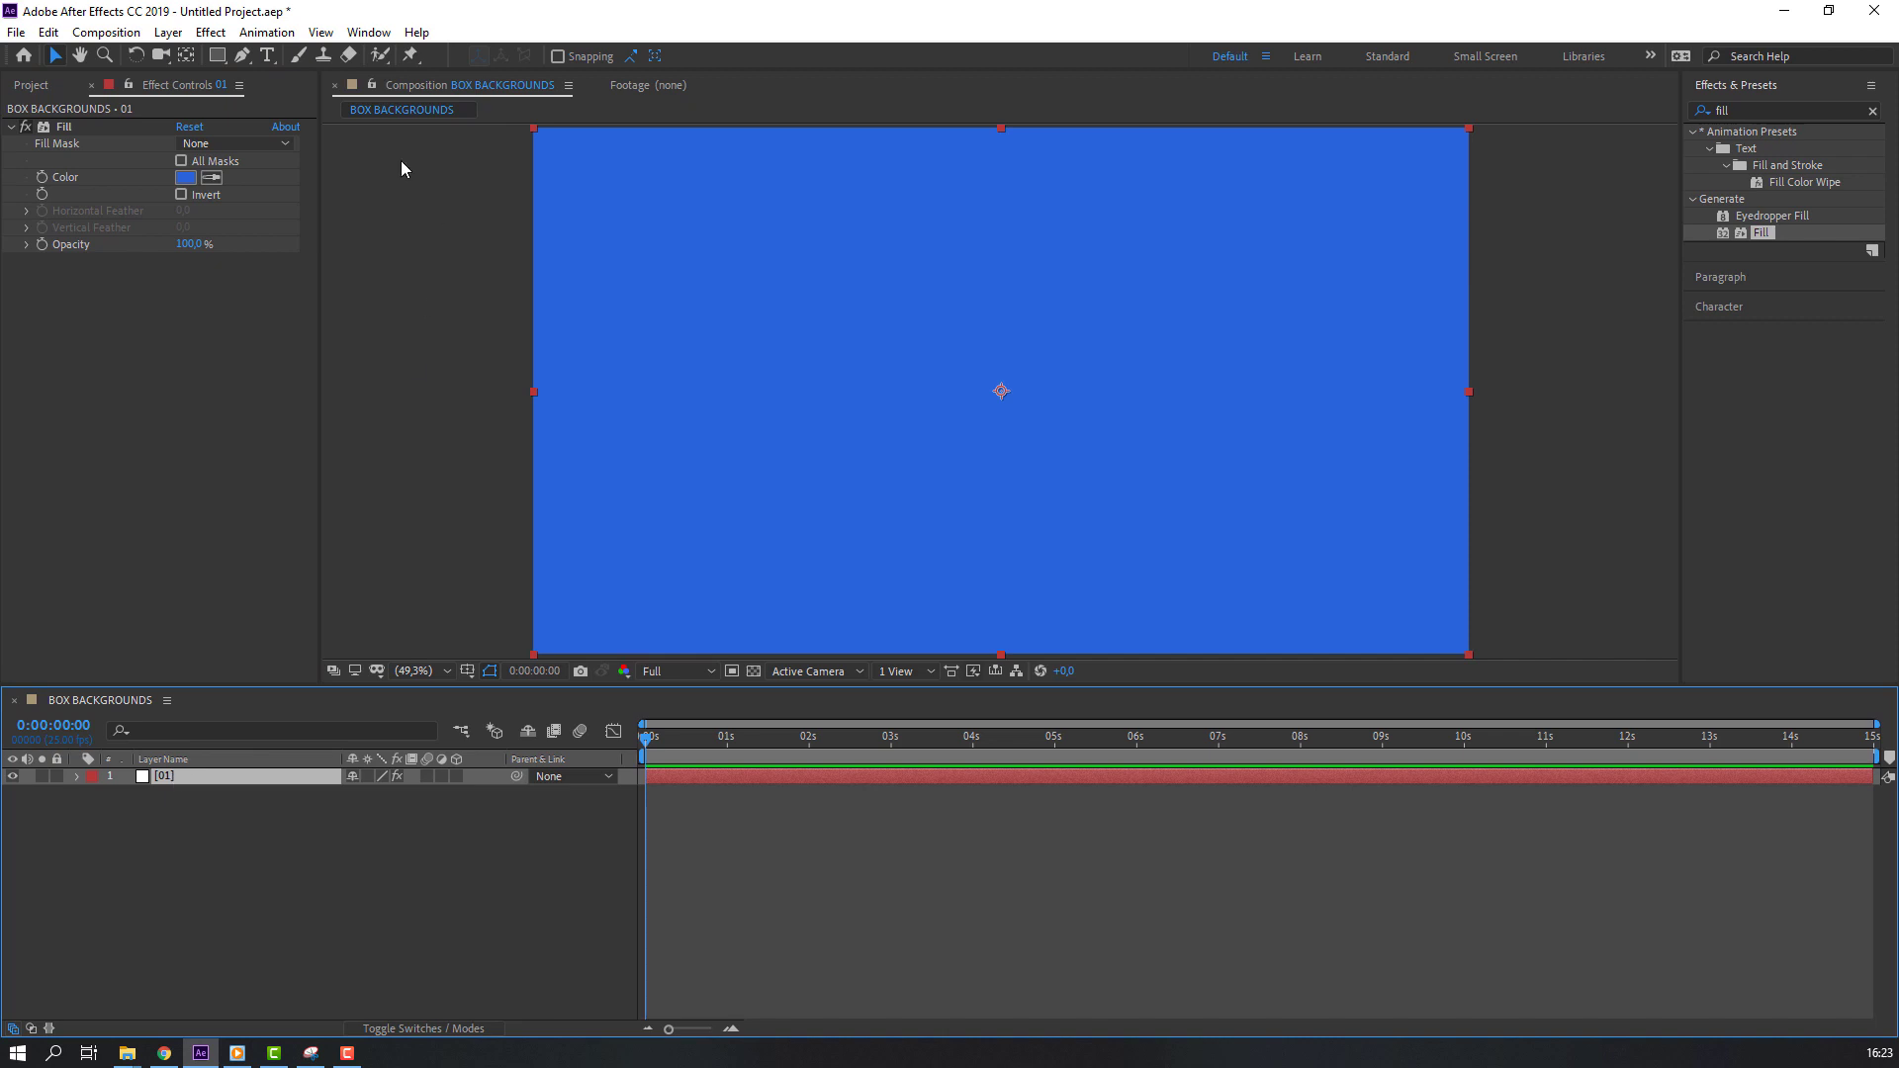
click(467, 671)
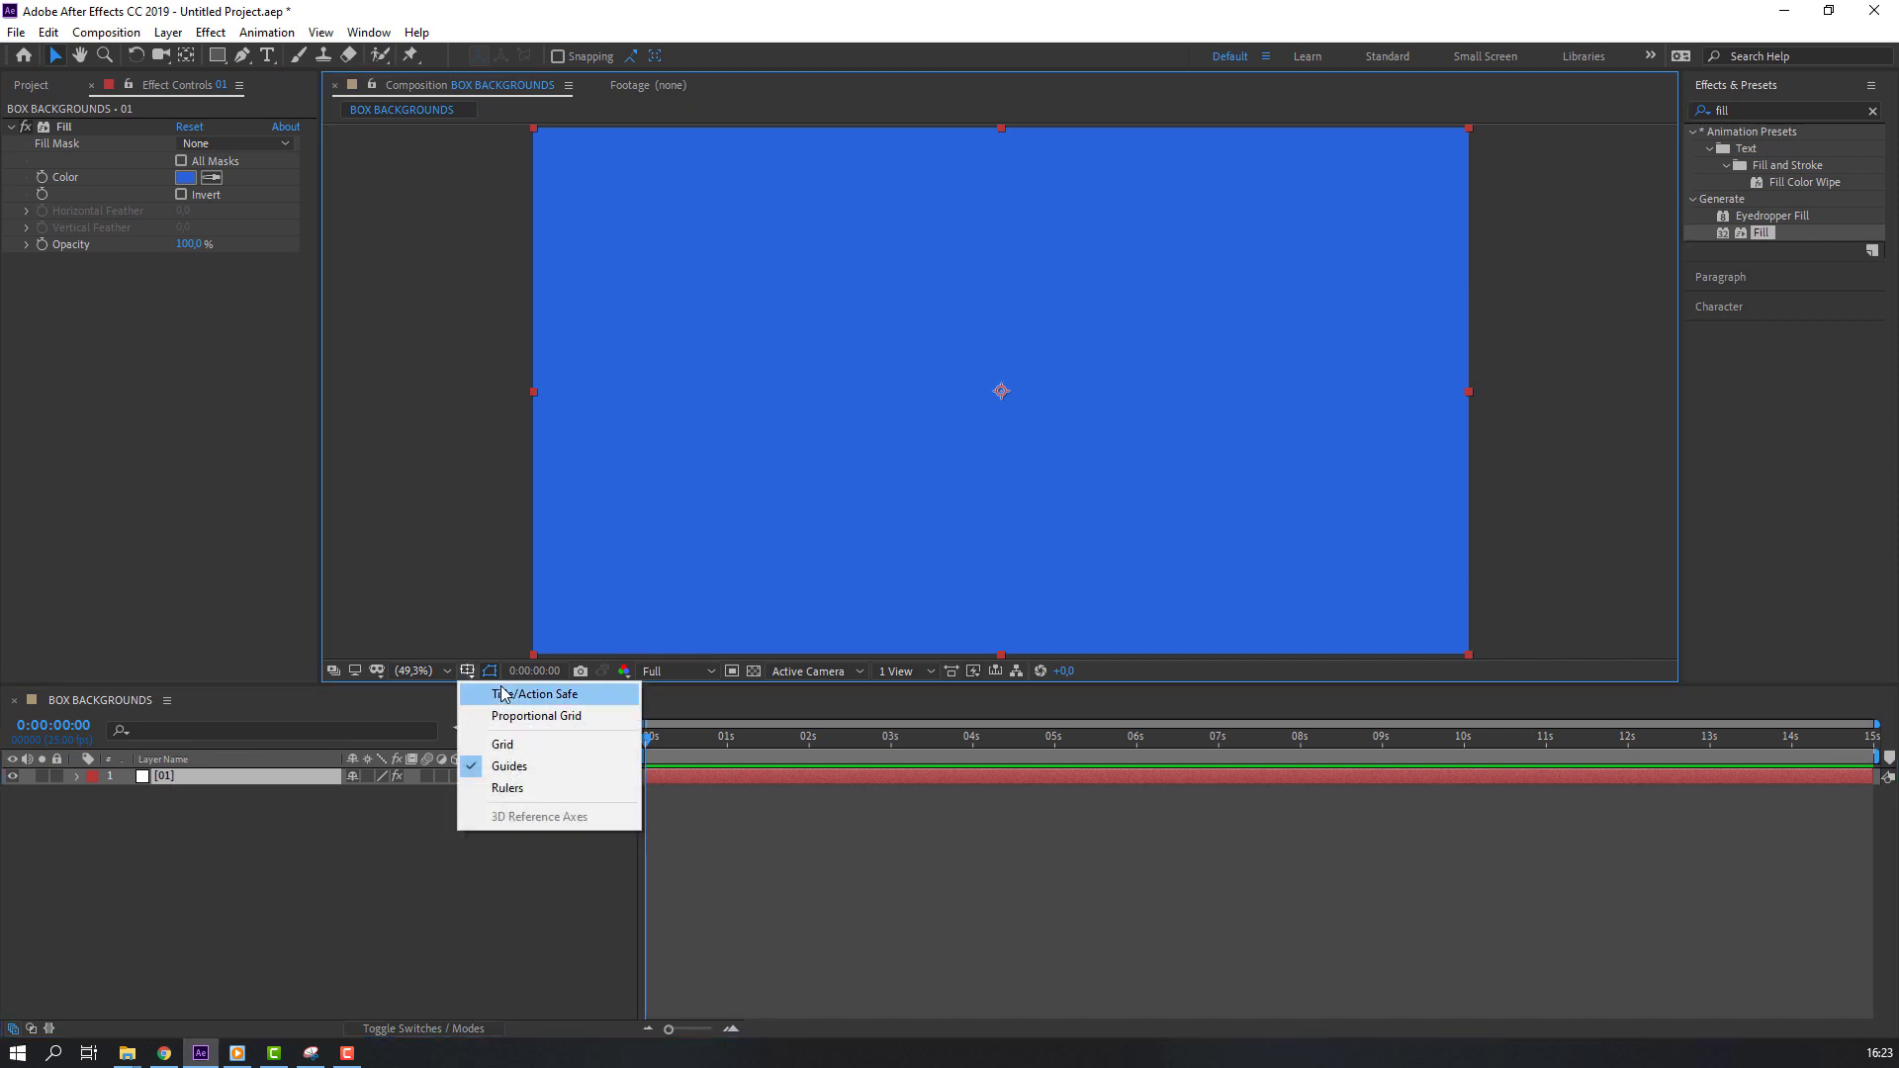
click(535, 687)
- Draw a rectangular mask on layer 01 covering the left half of the frame
click(217, 56)
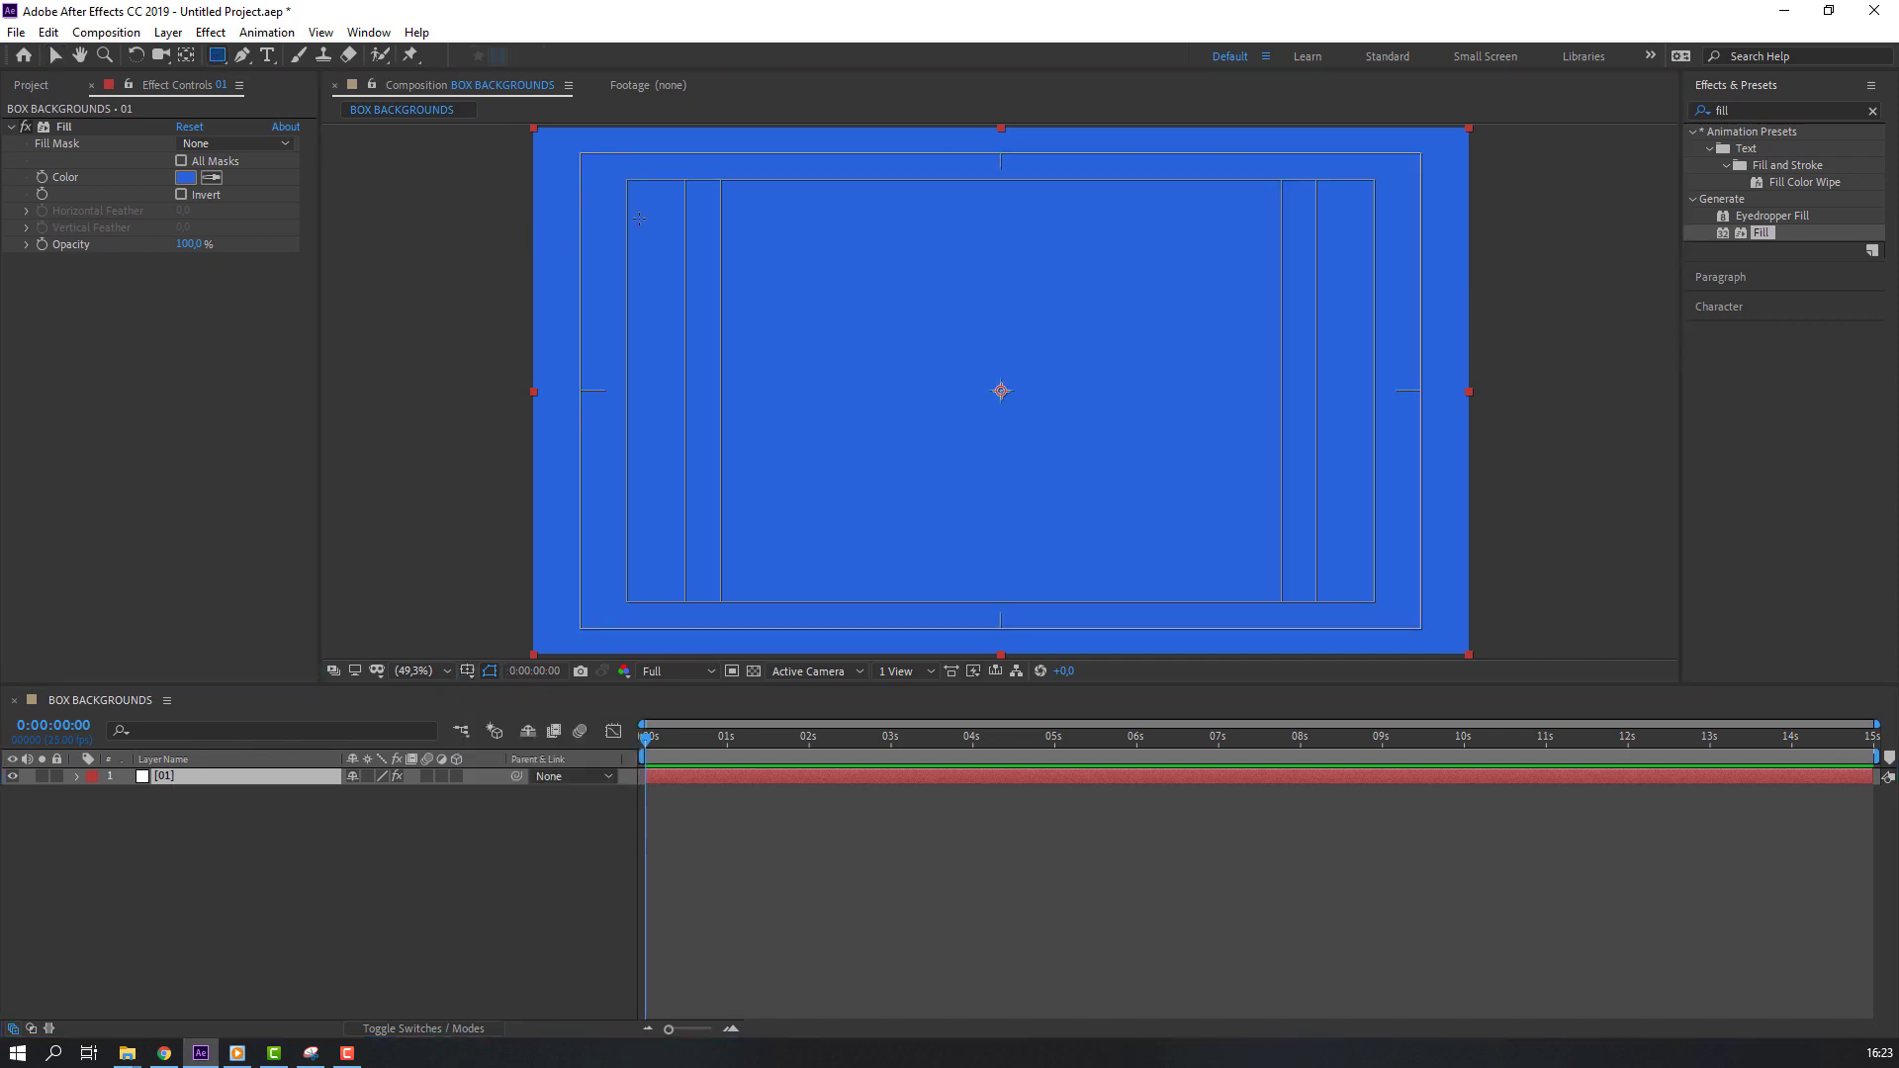
key(comma)
key(comma)
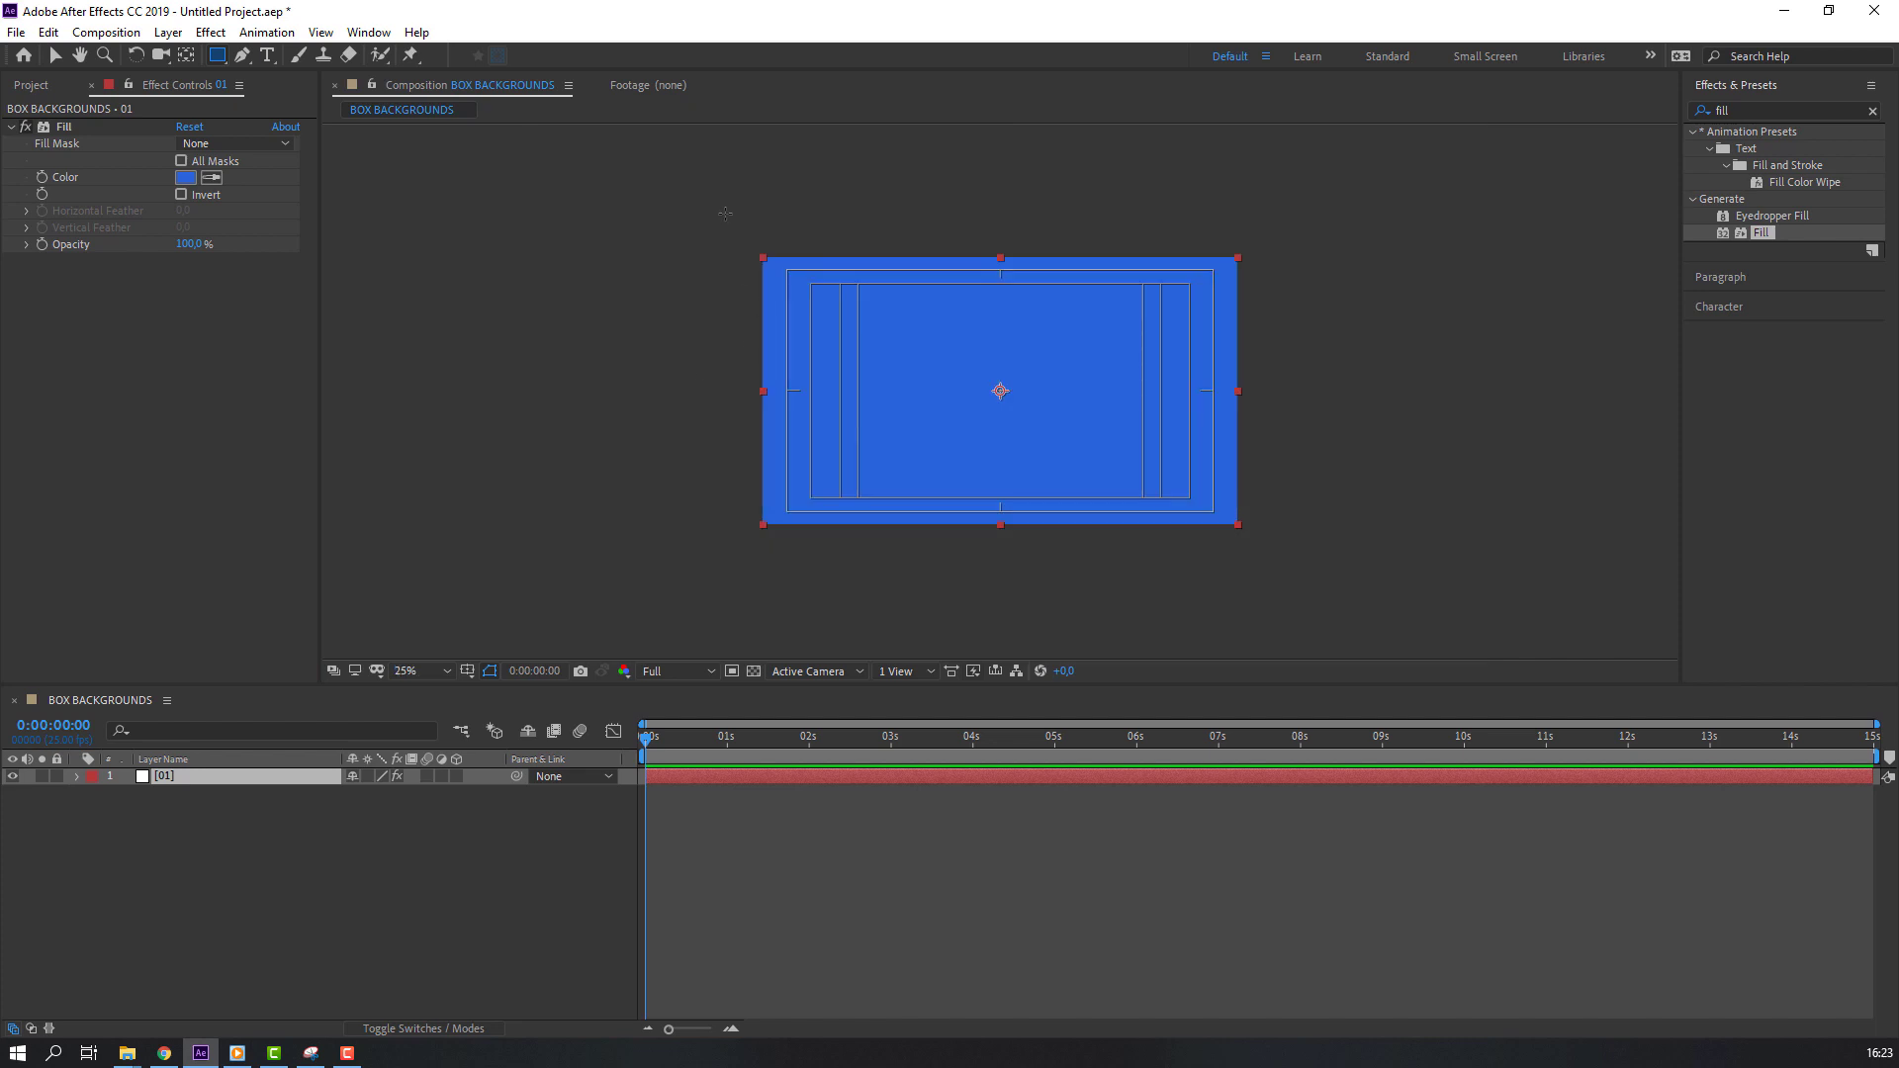
drag(725, 213, 1004, 532)
key(ctrl+z)
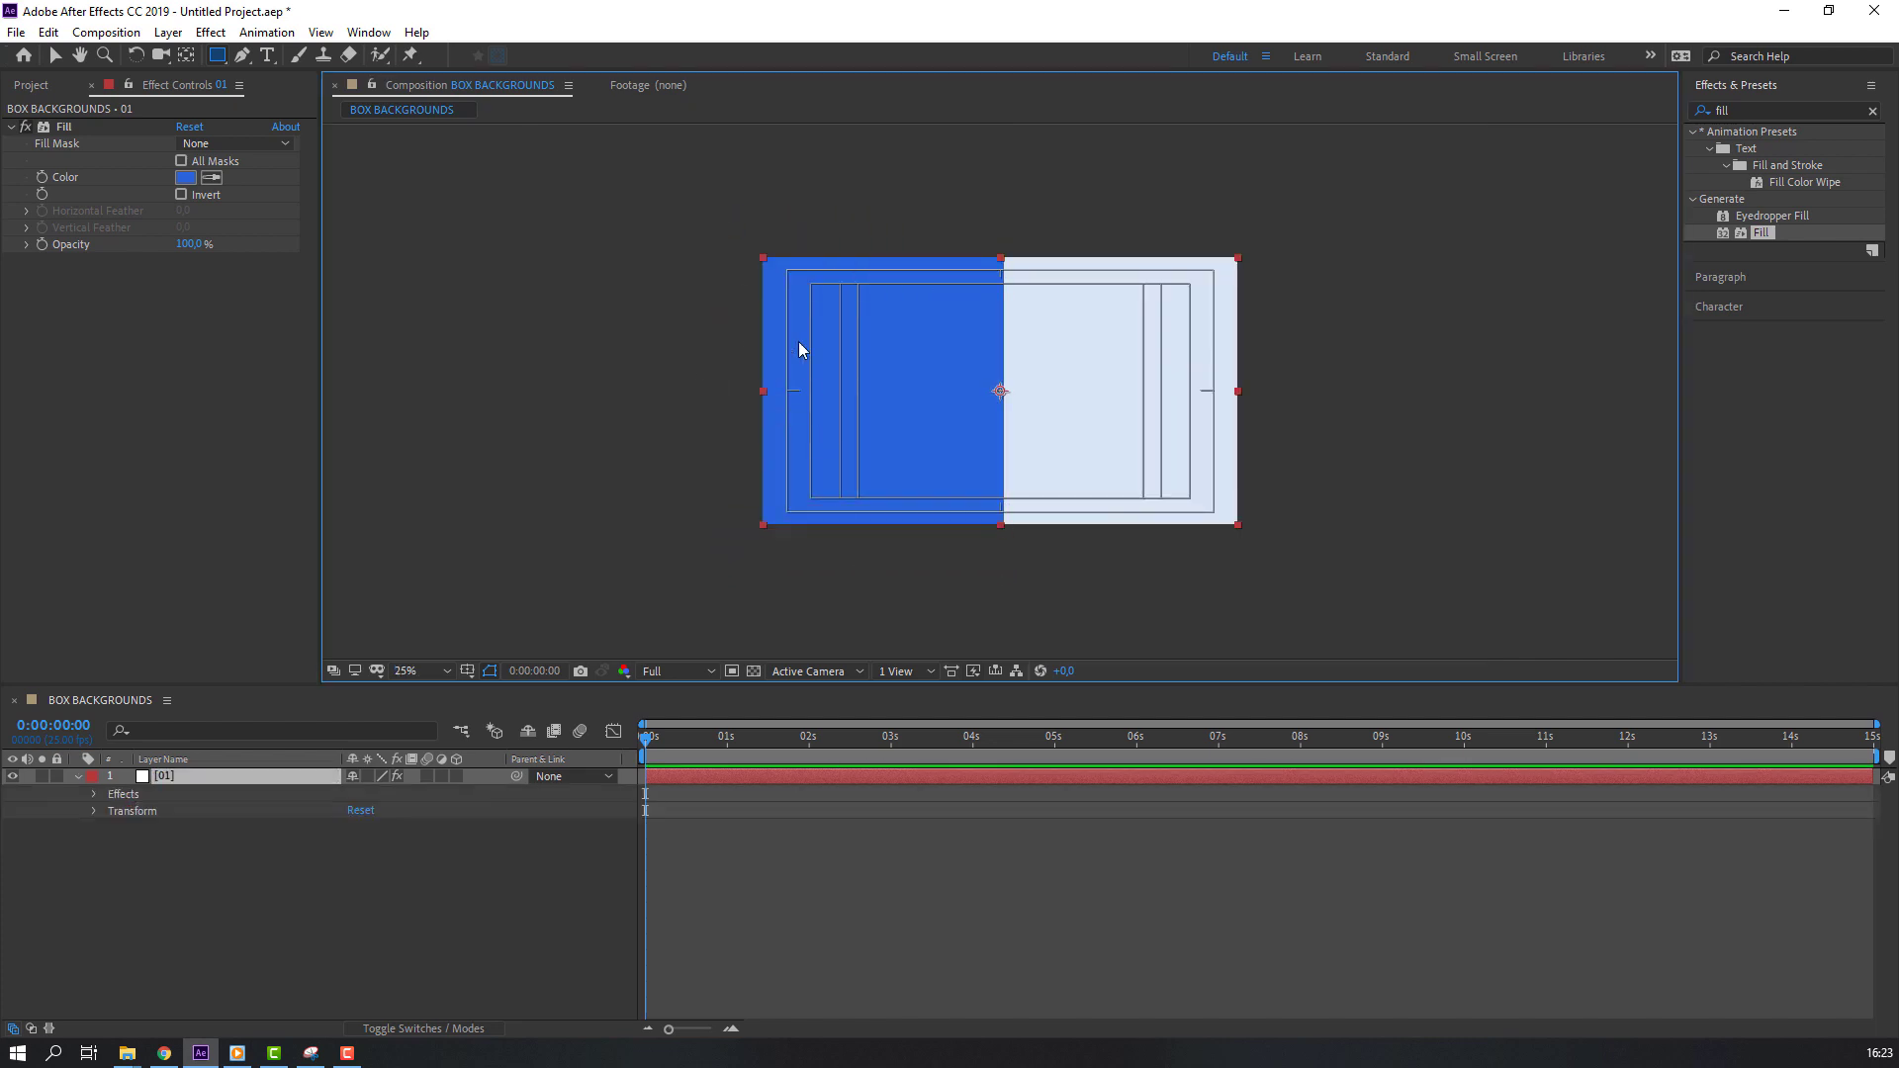
drag(756, 253, 1002, 525)
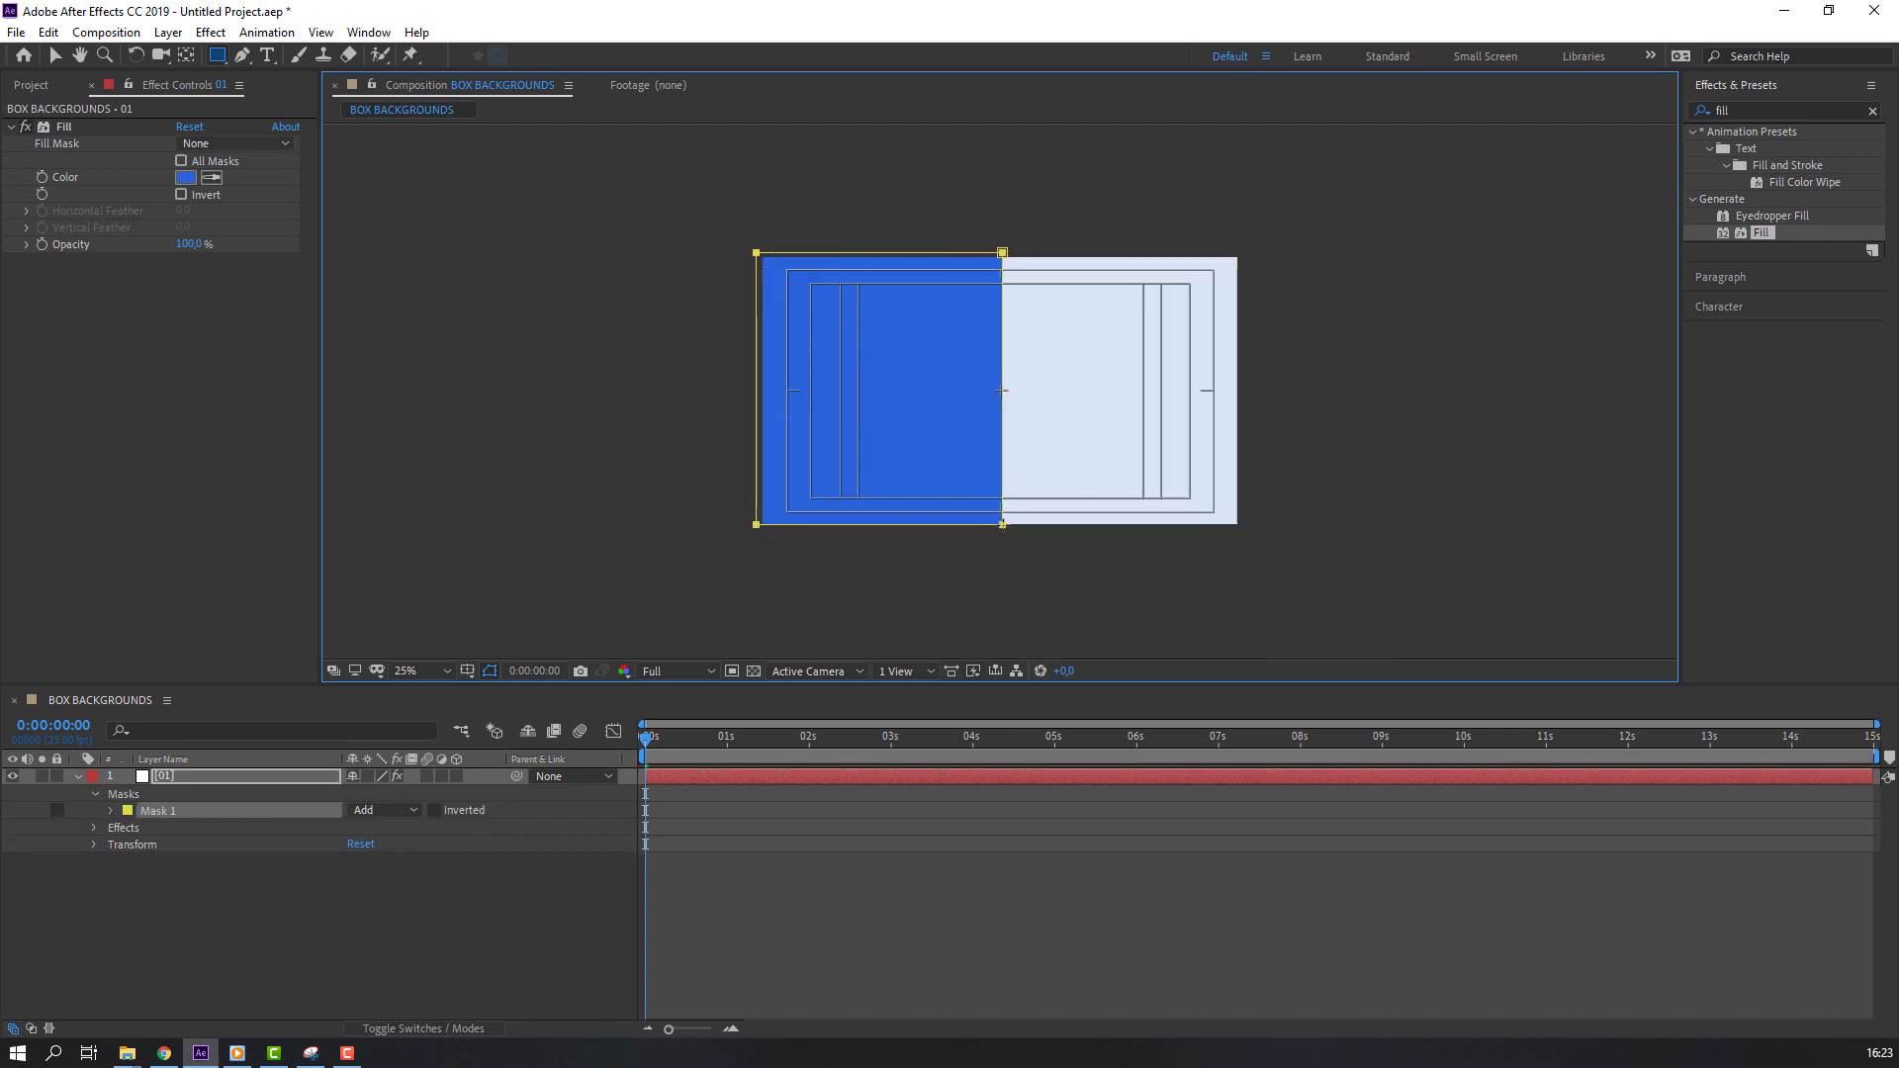
drag(1002, 525, 1003, 526)
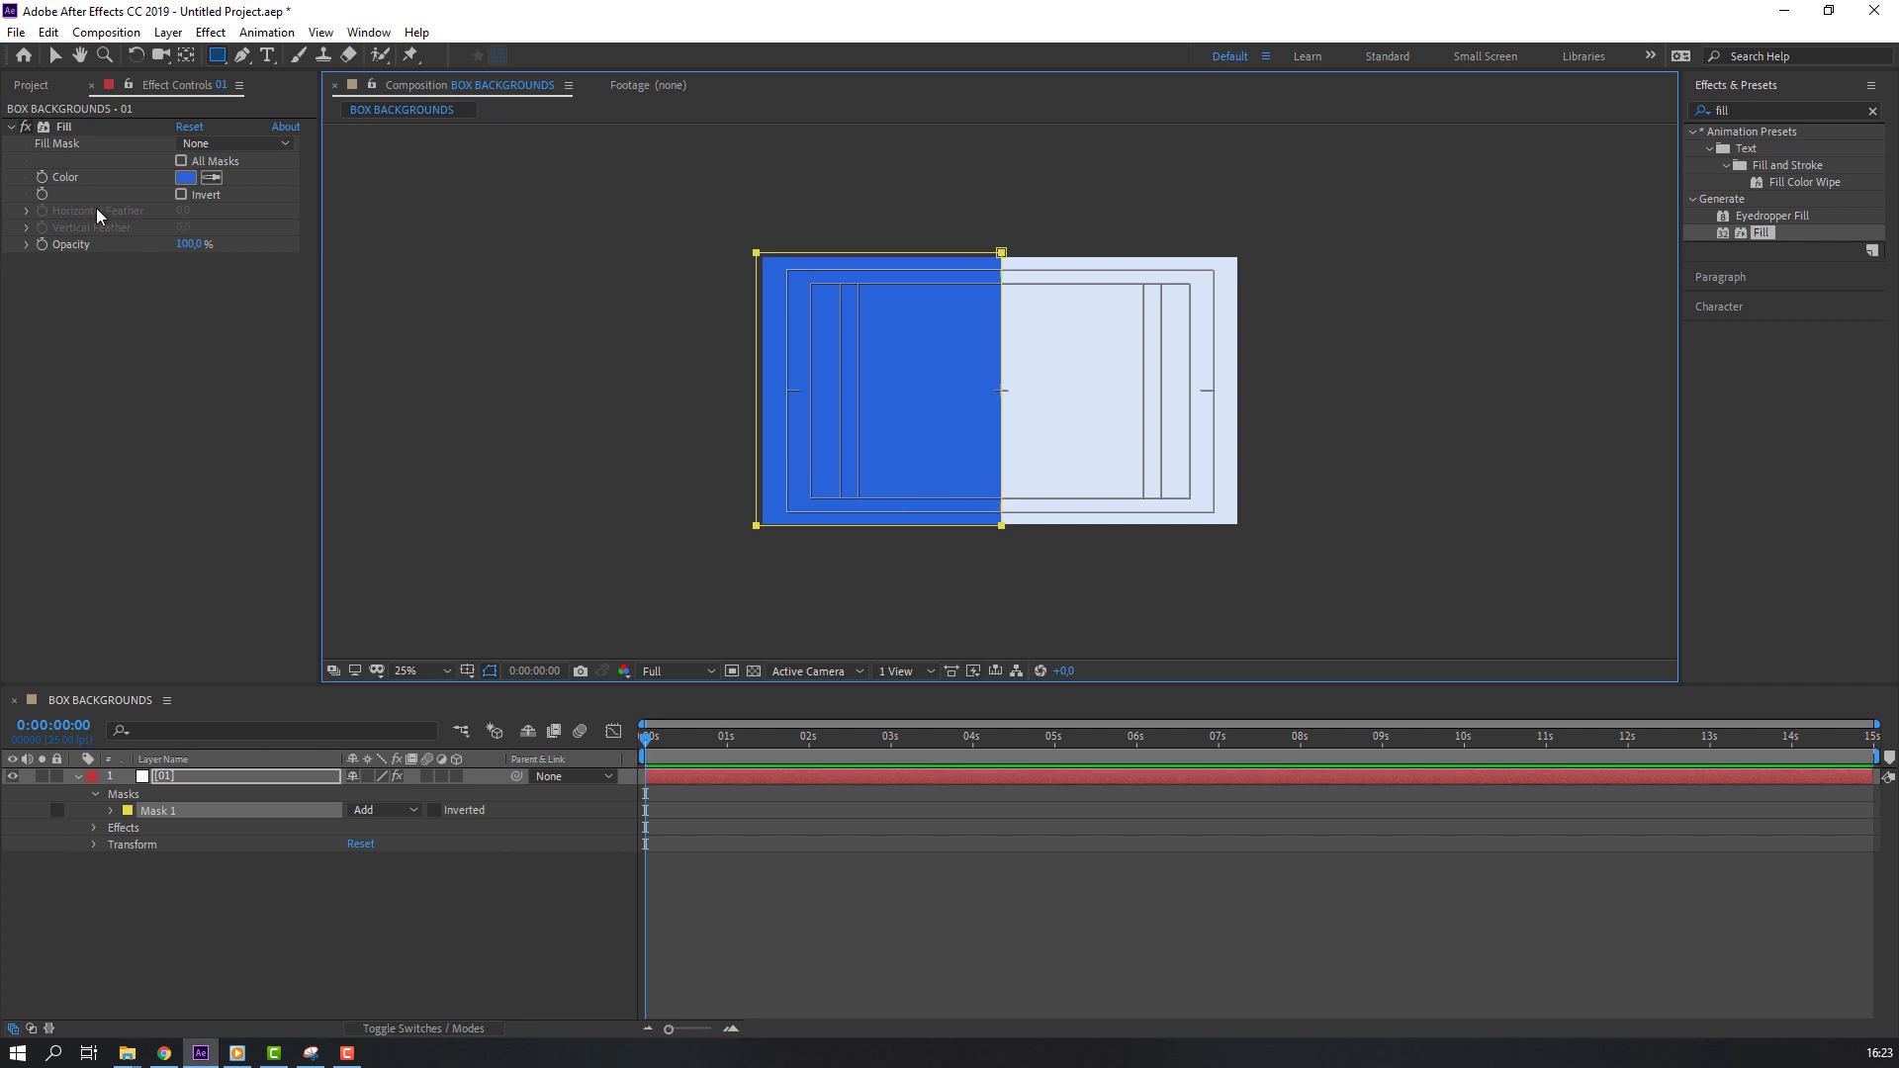
click(56, 56)
- Collapse layer 01 and fit the composition to the viewer
click(489, 954)
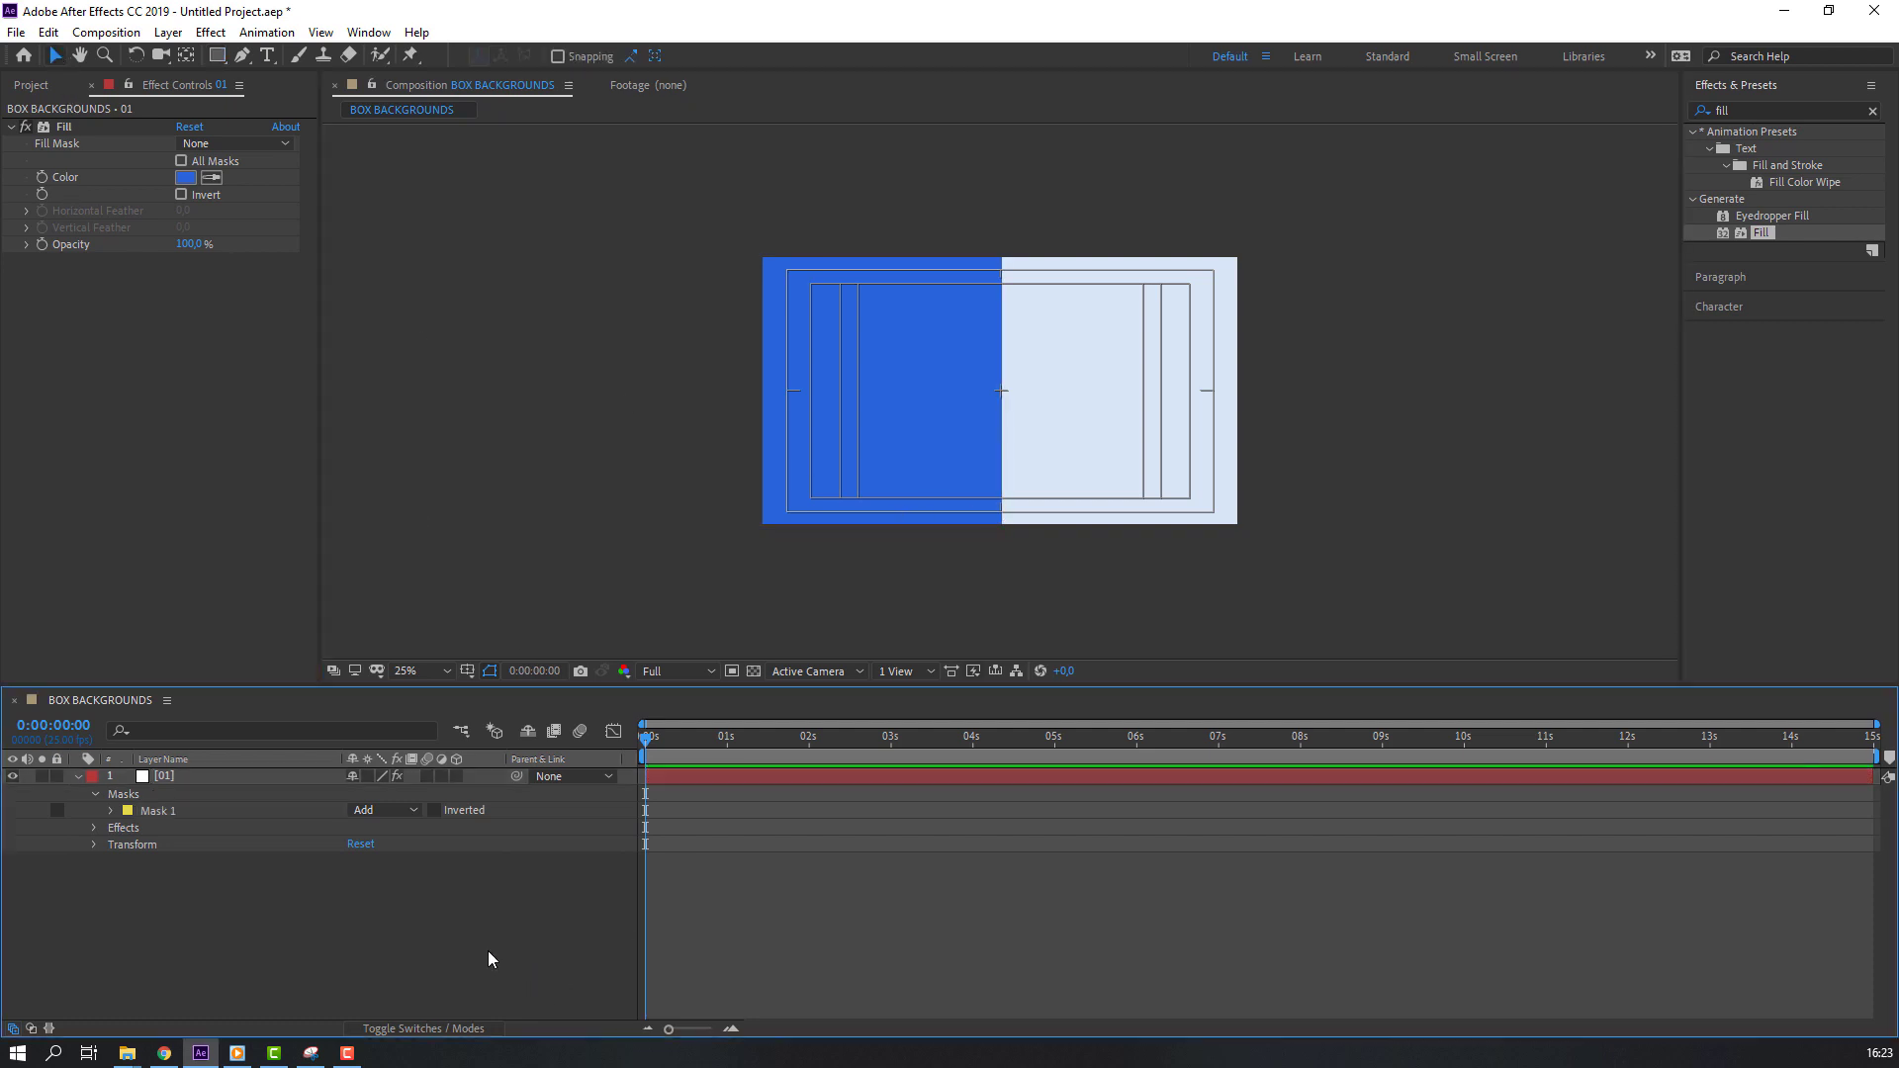
click(77, 779)
click(158, 780)
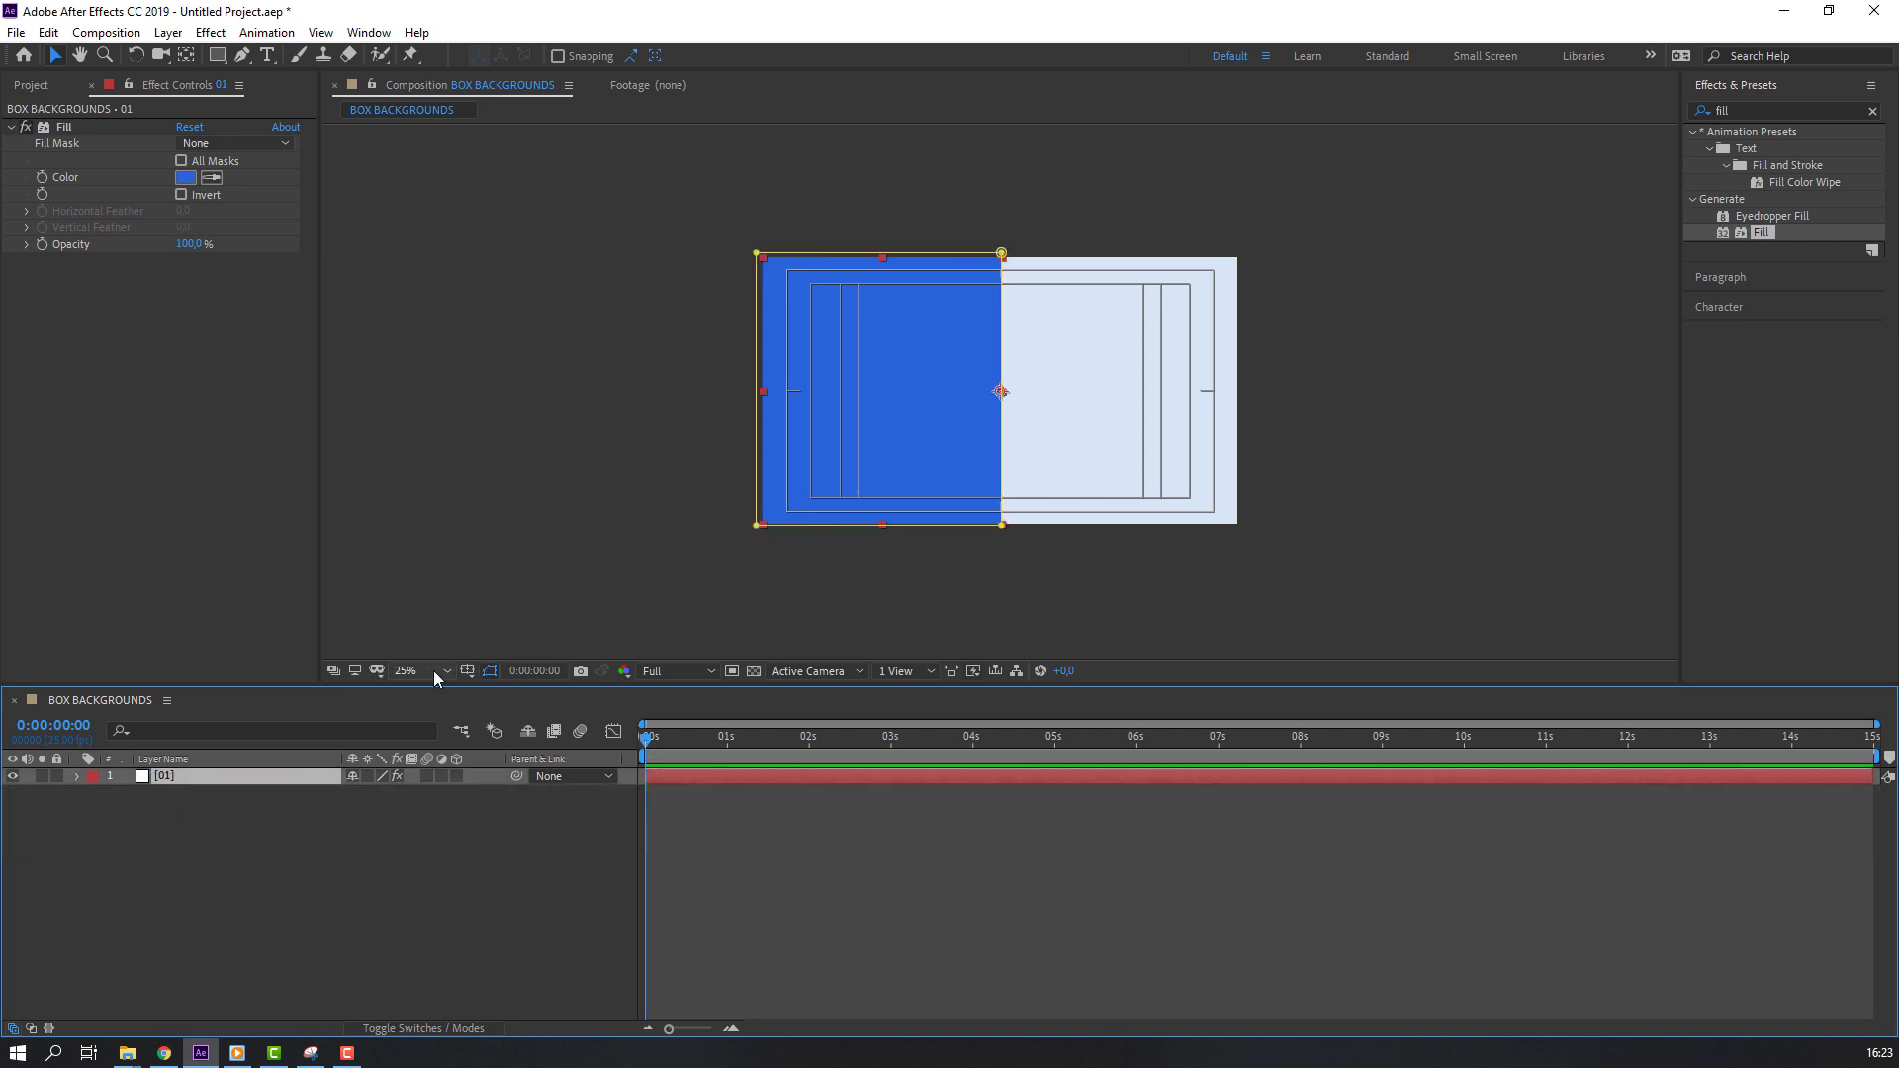
click(433, 670)
click(431, 720)
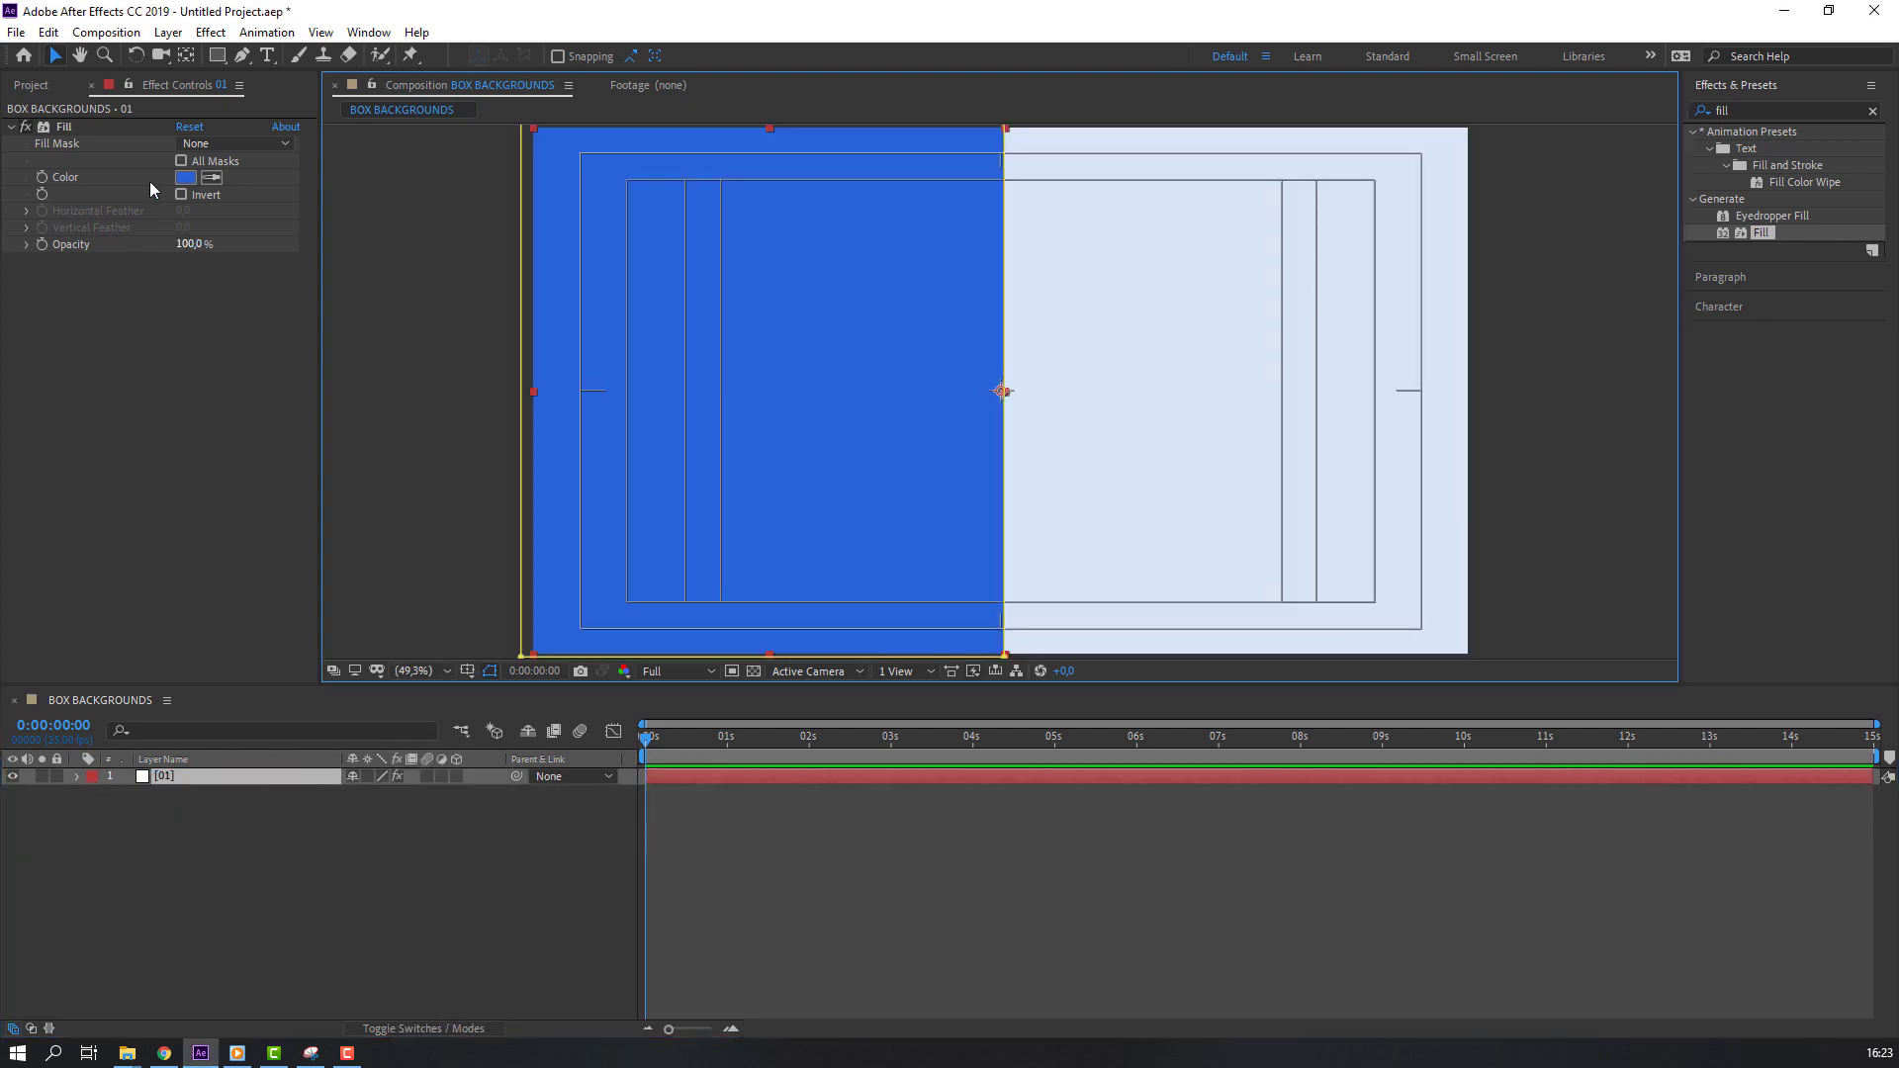
- Duplicate layer 01 and rename the lower copy 'left'
click(48, 31)
click(114, 286)
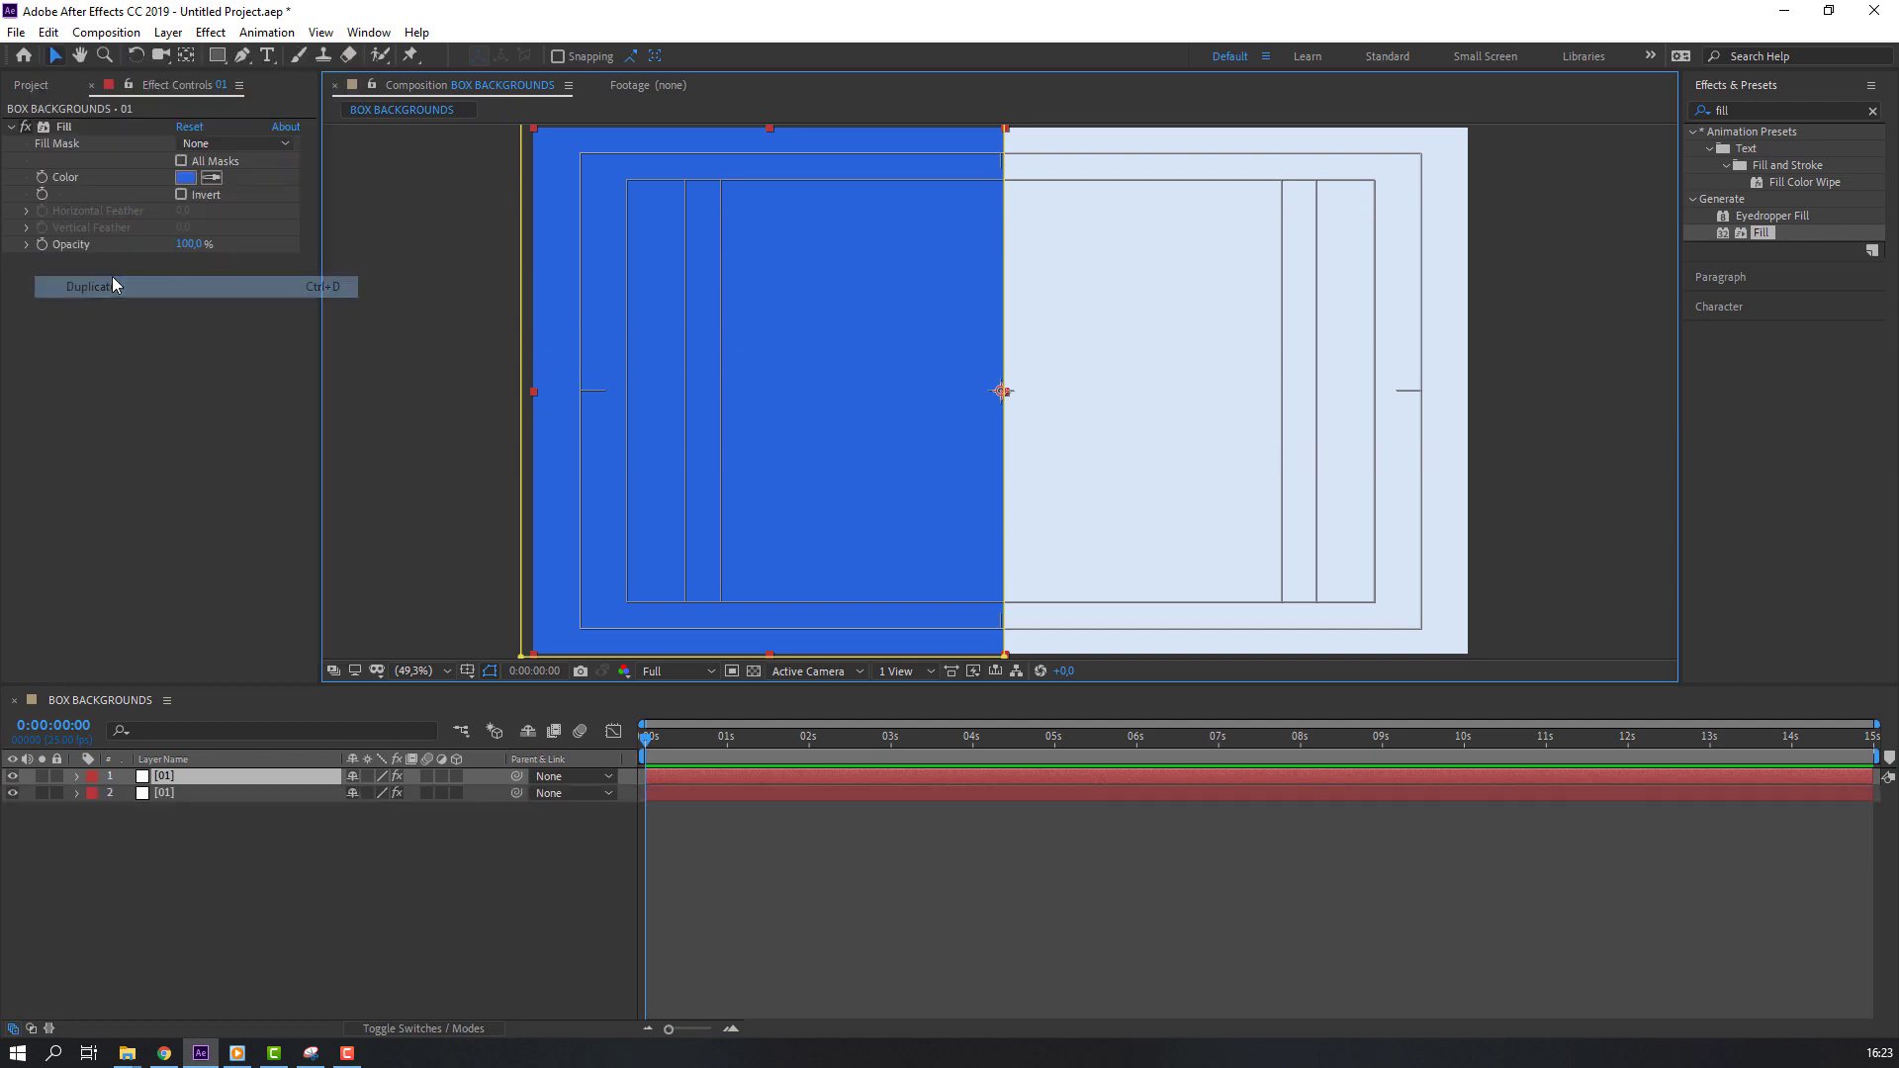
click(173, 794)
key(Return)
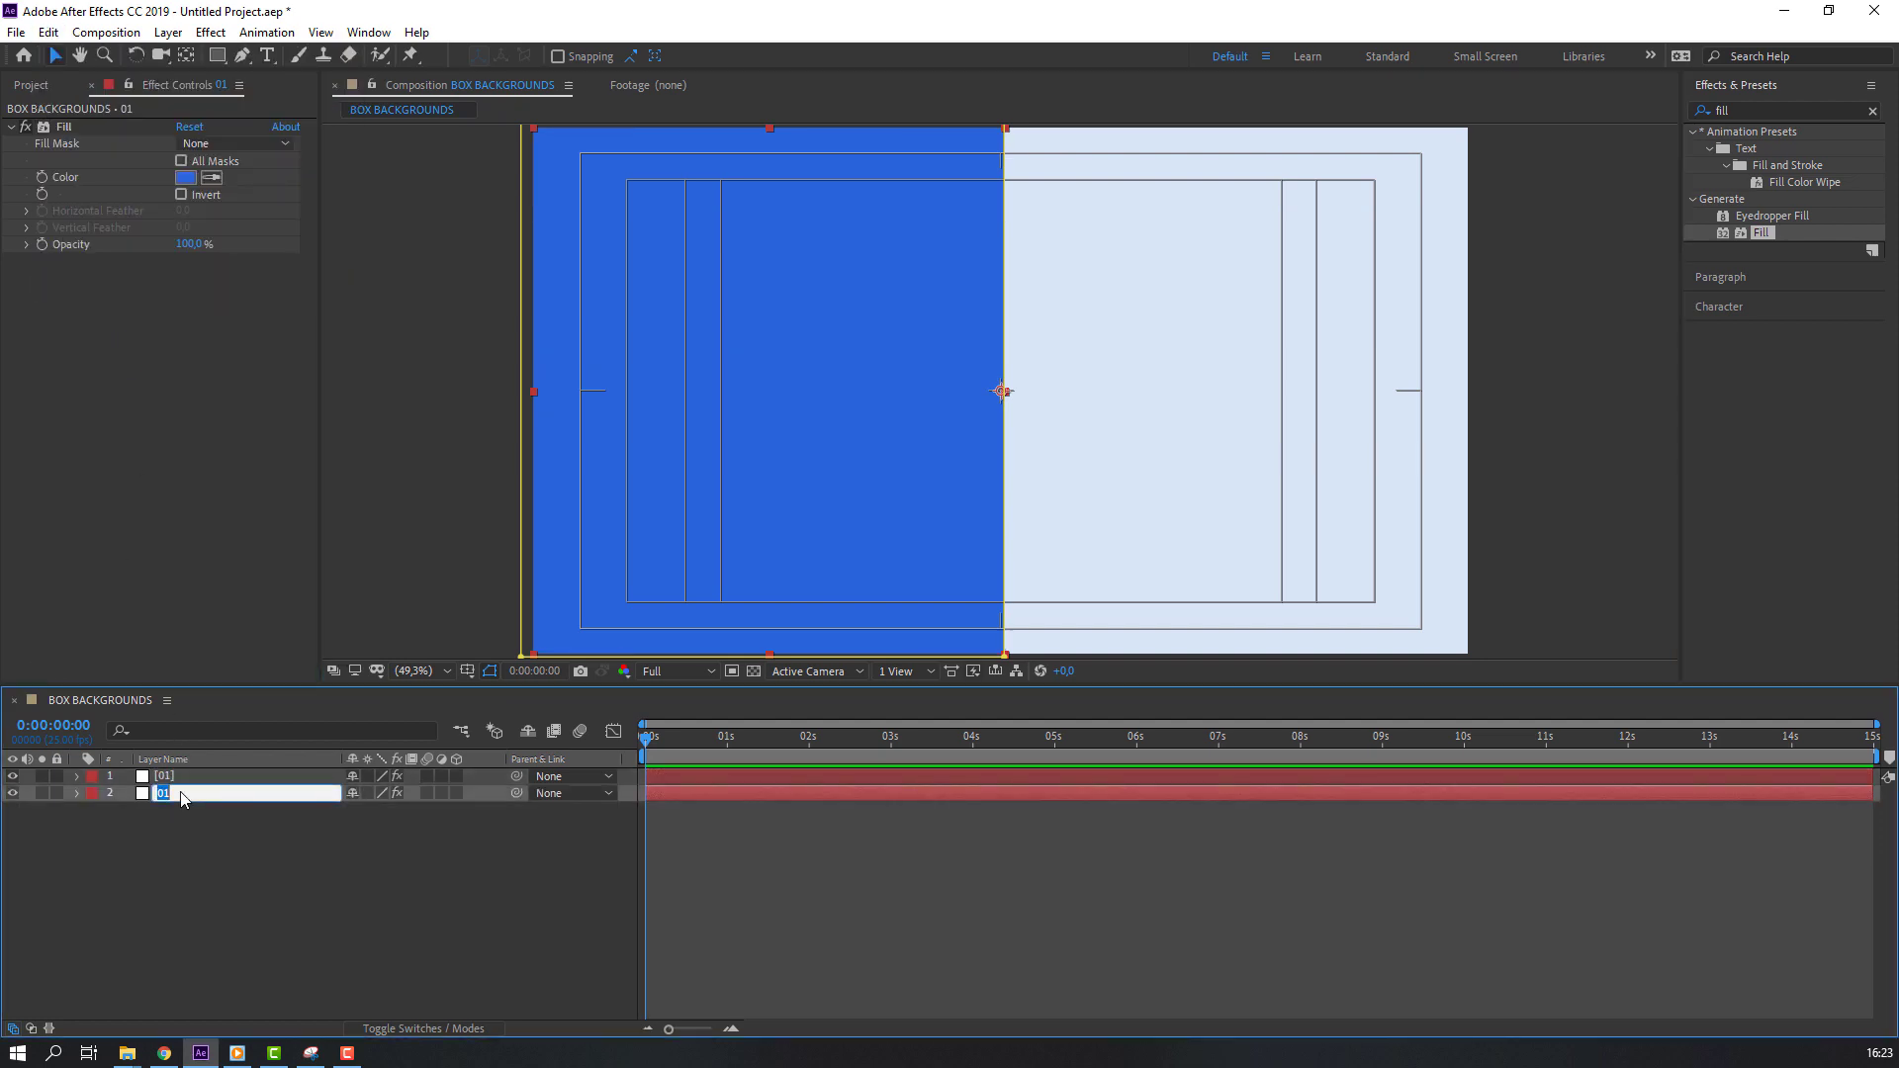
text(eft)
key(Return)
click(192, 763)
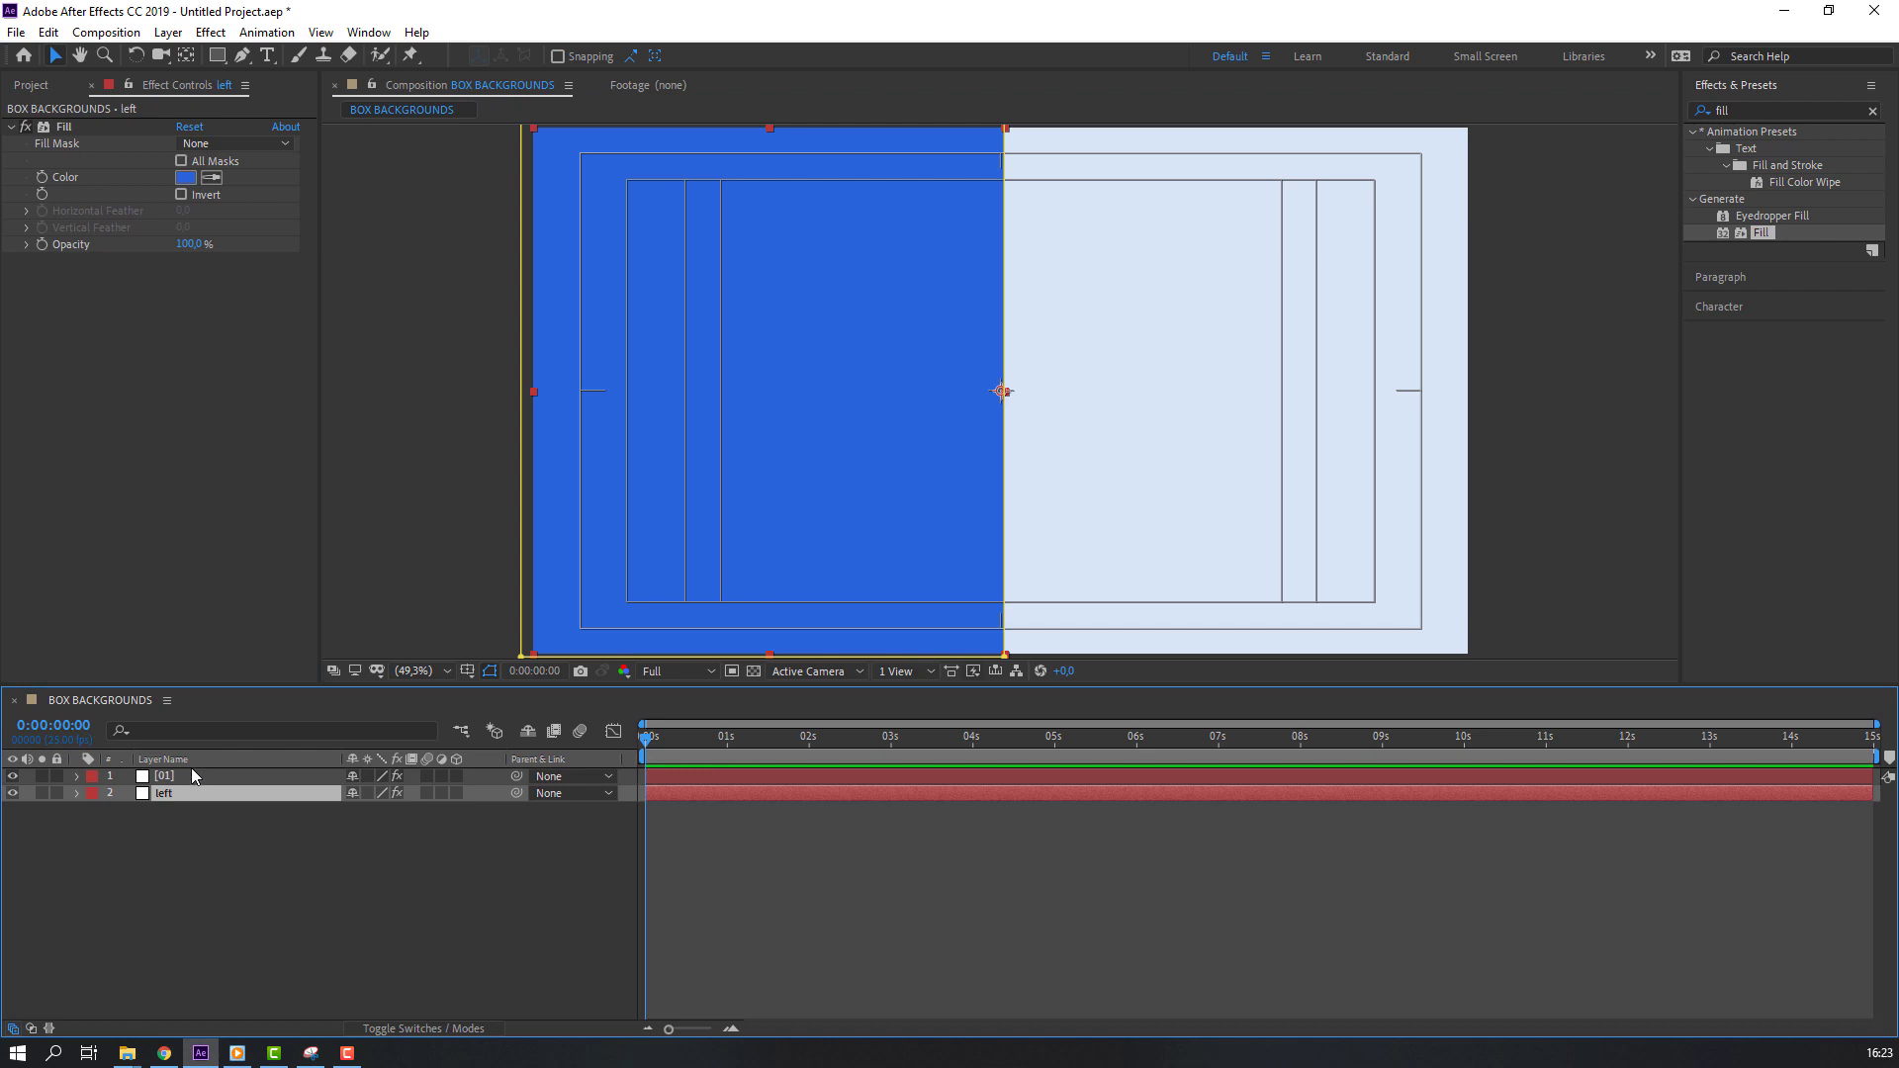
key(Return)
key(BackSpace)
key(Return)
- Rename the top layer 'right'
click(189, 770)
key(ctrl+Down)
click(186, 773)
key(Return)
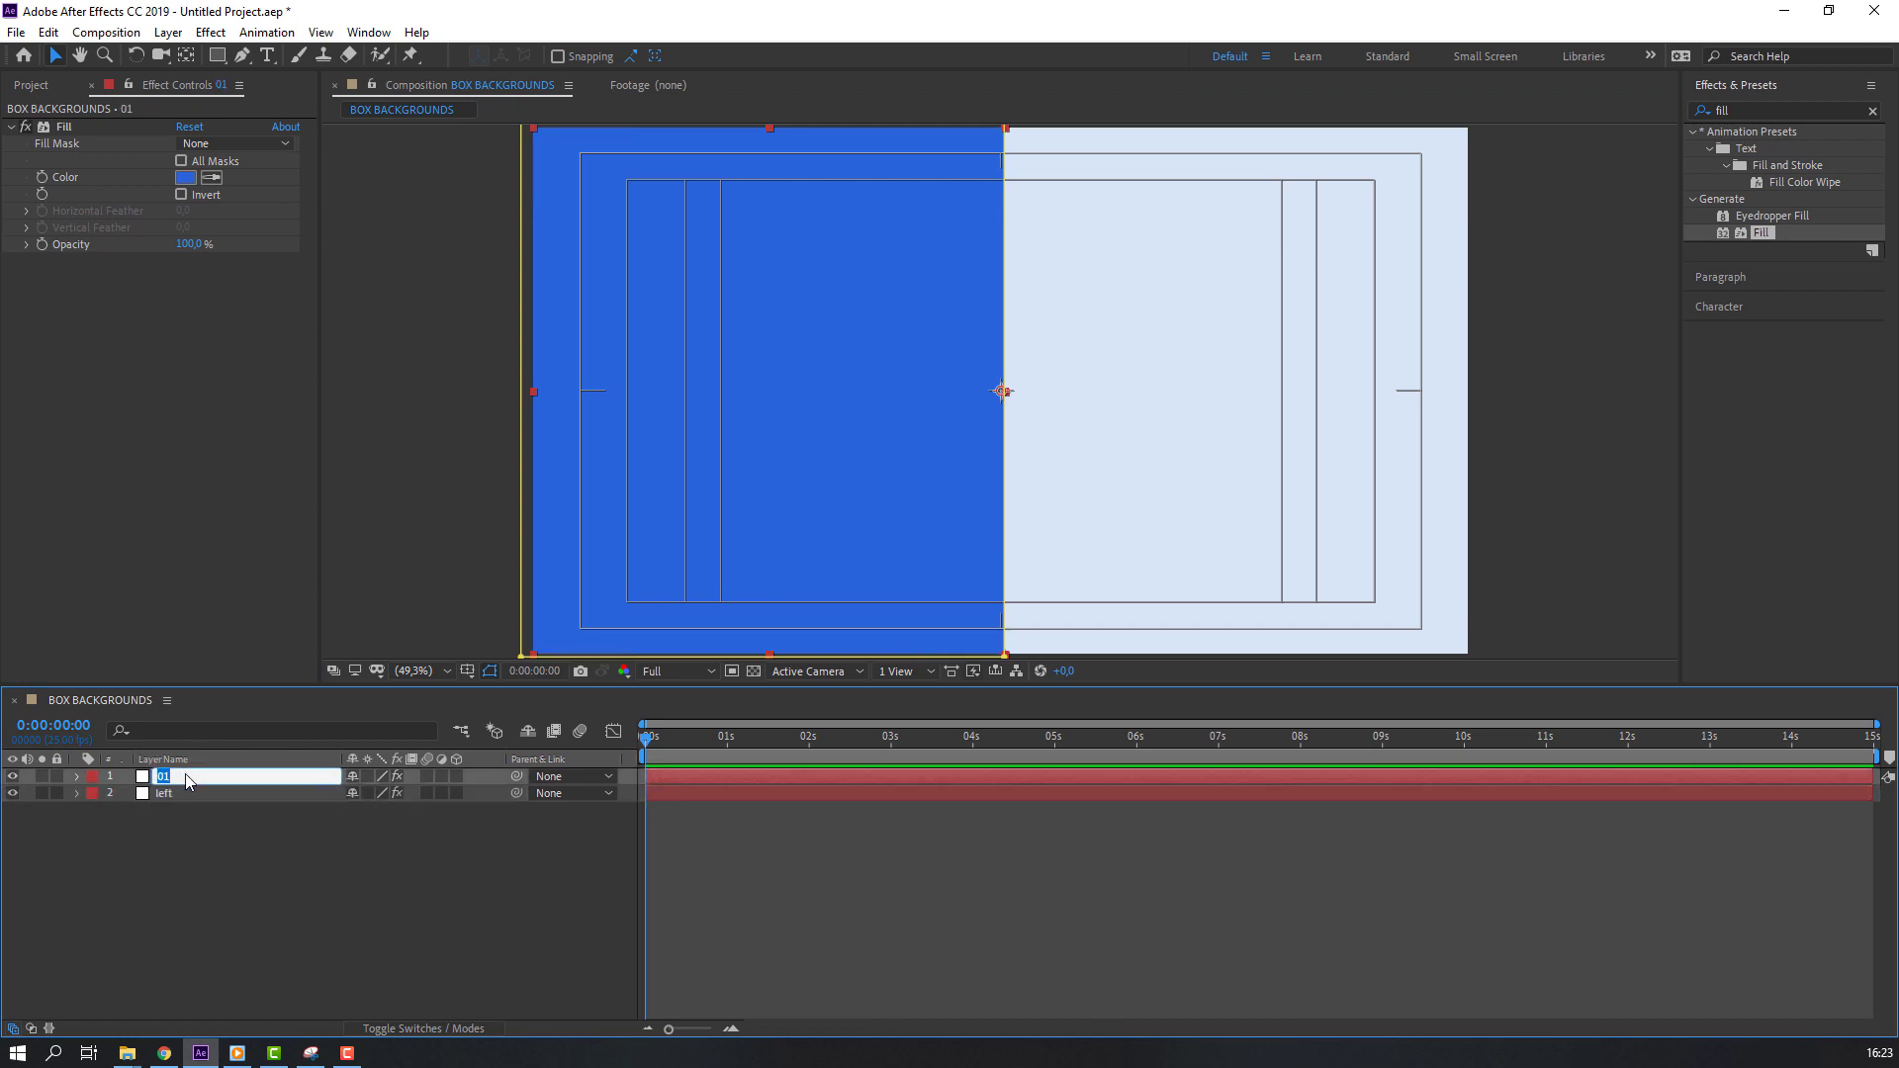
text(right)
key(Return)
click(299, 841)
click(196, 777)
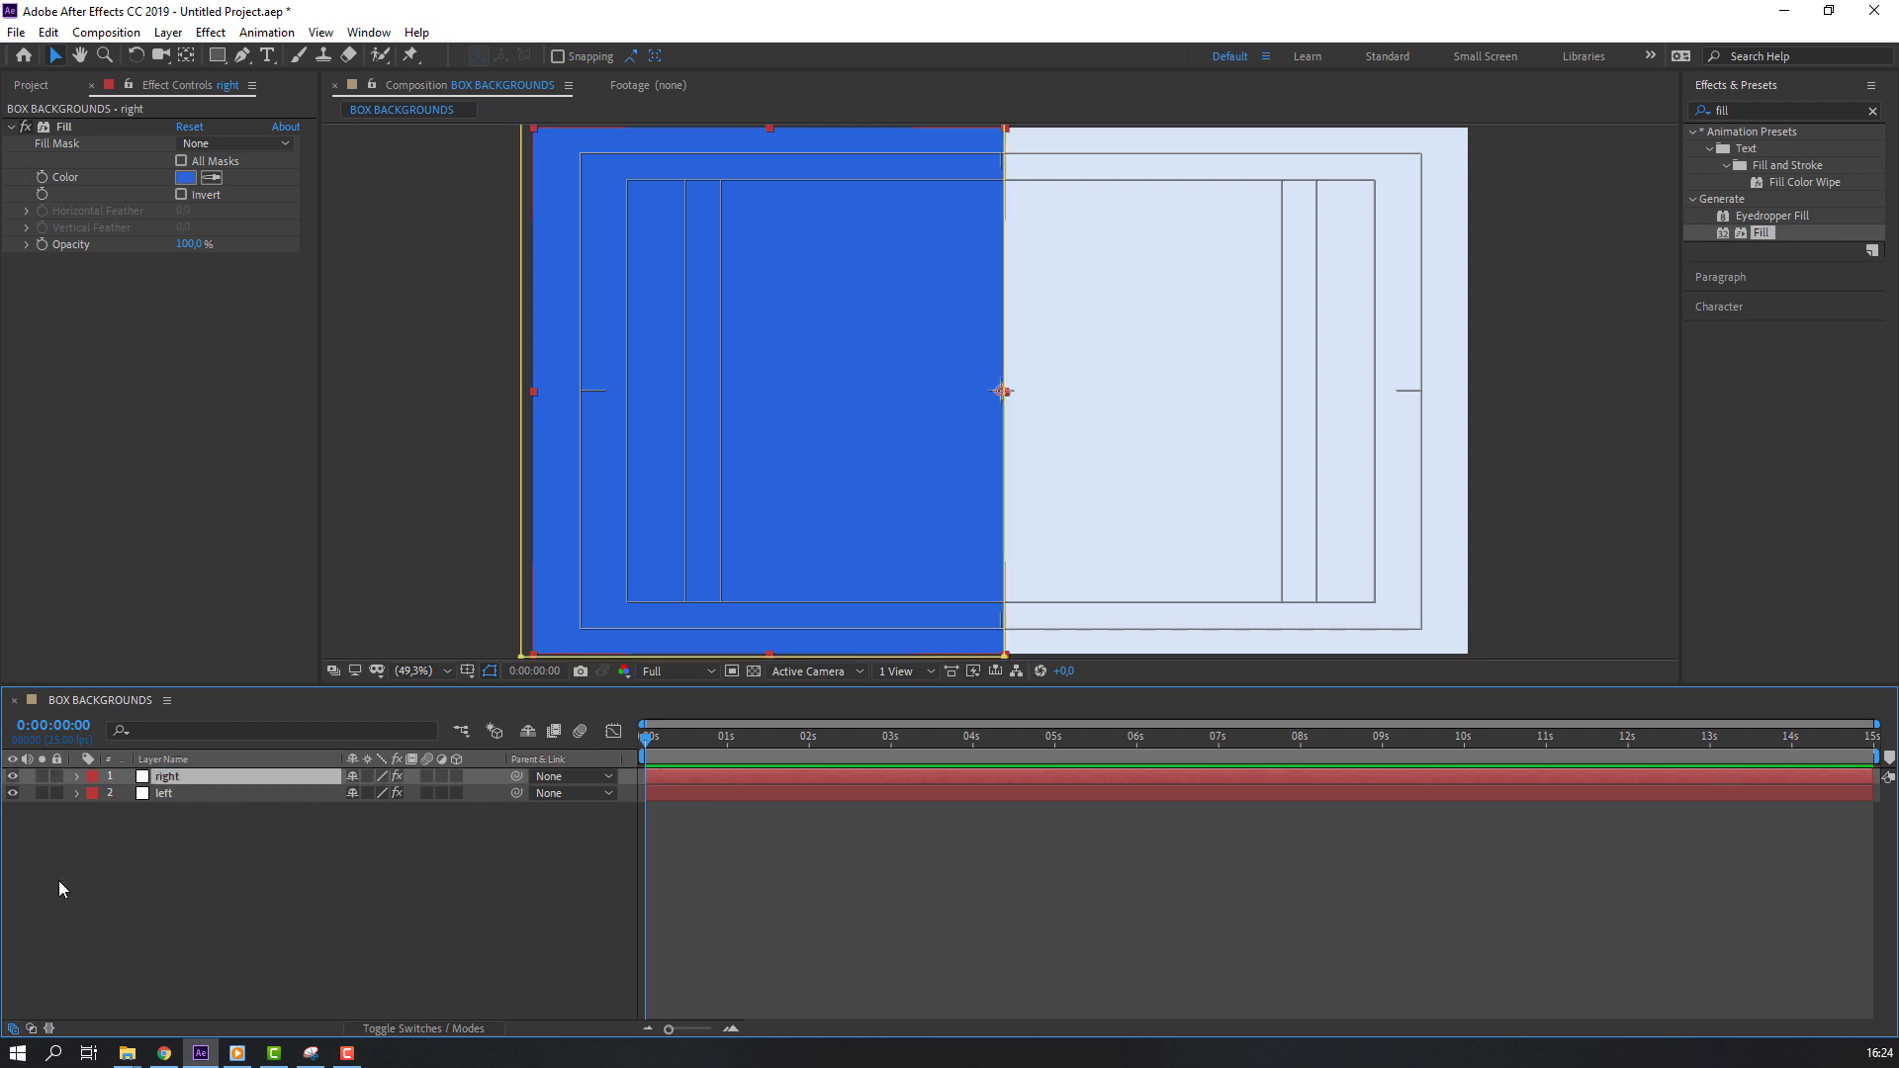
- Invert Mask 1 on the right layer so it covers the right half
click(85, 782)
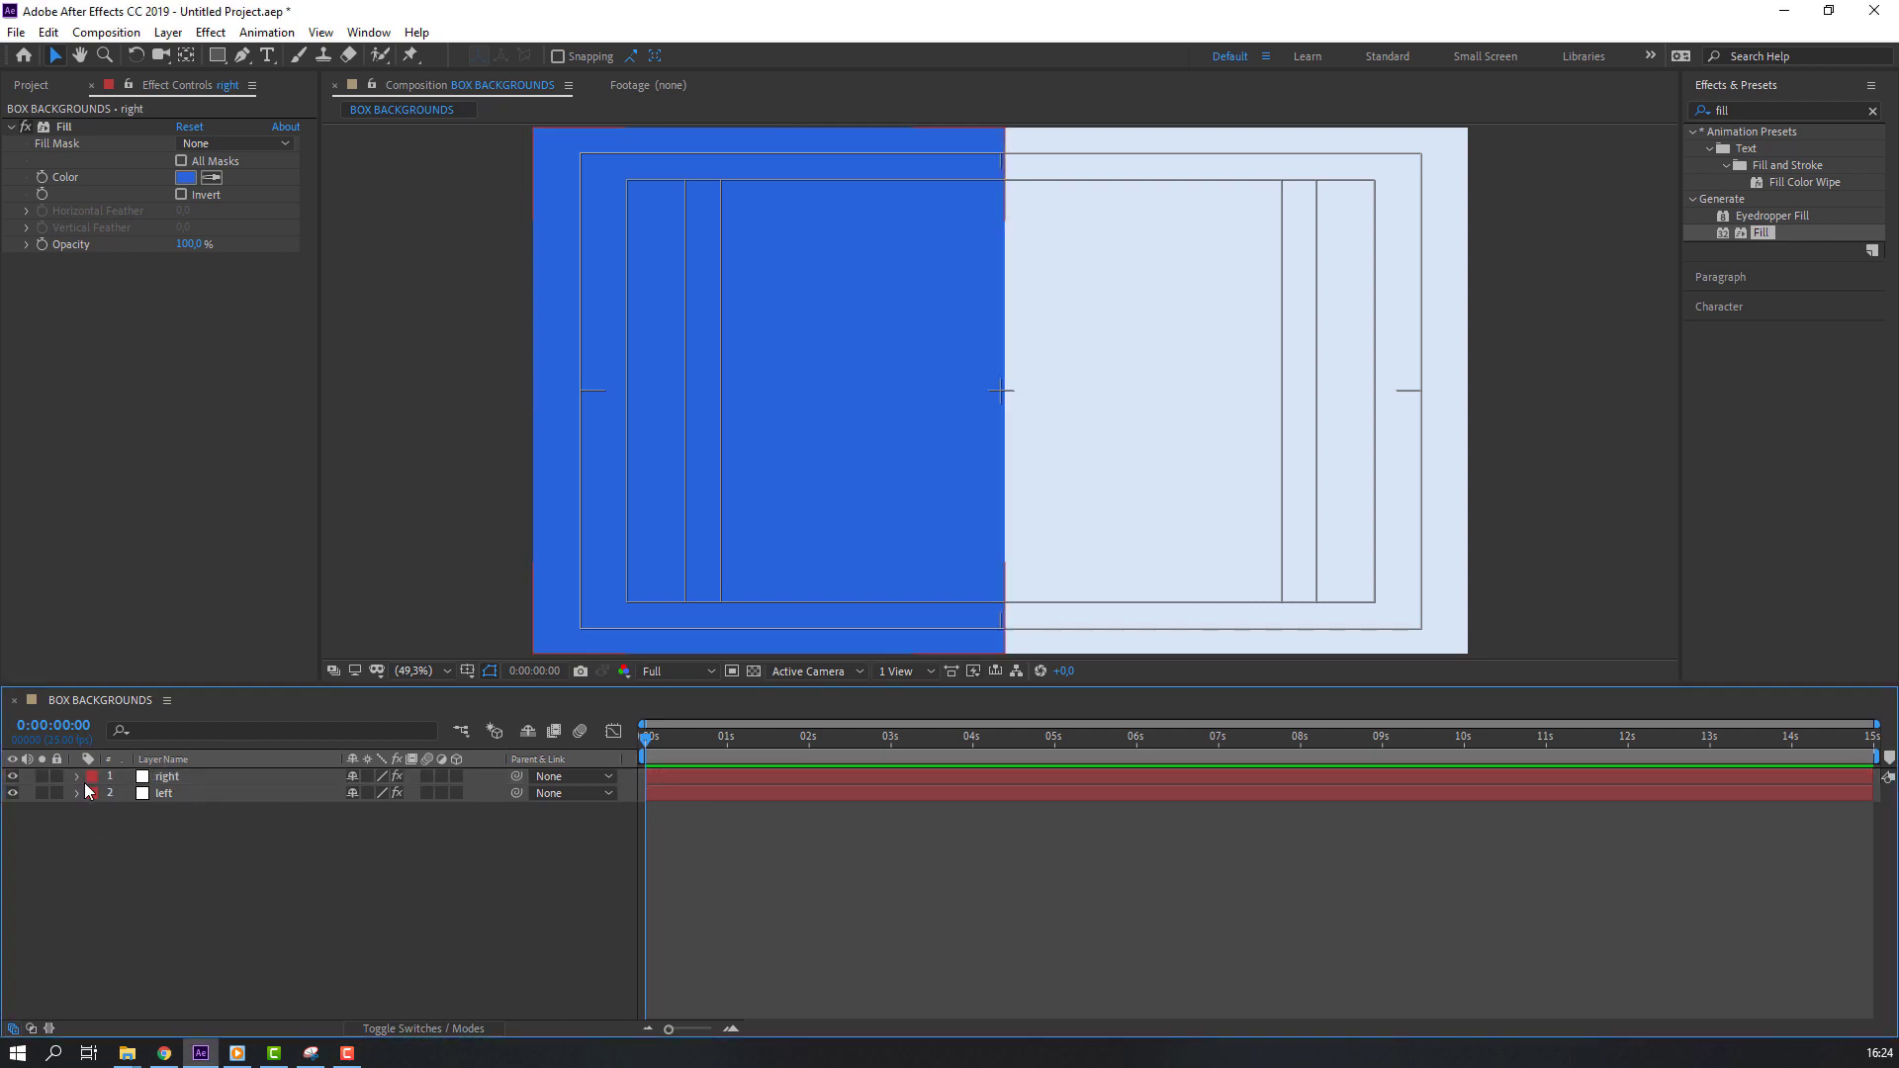
click(78, 778)
click(94, 795)
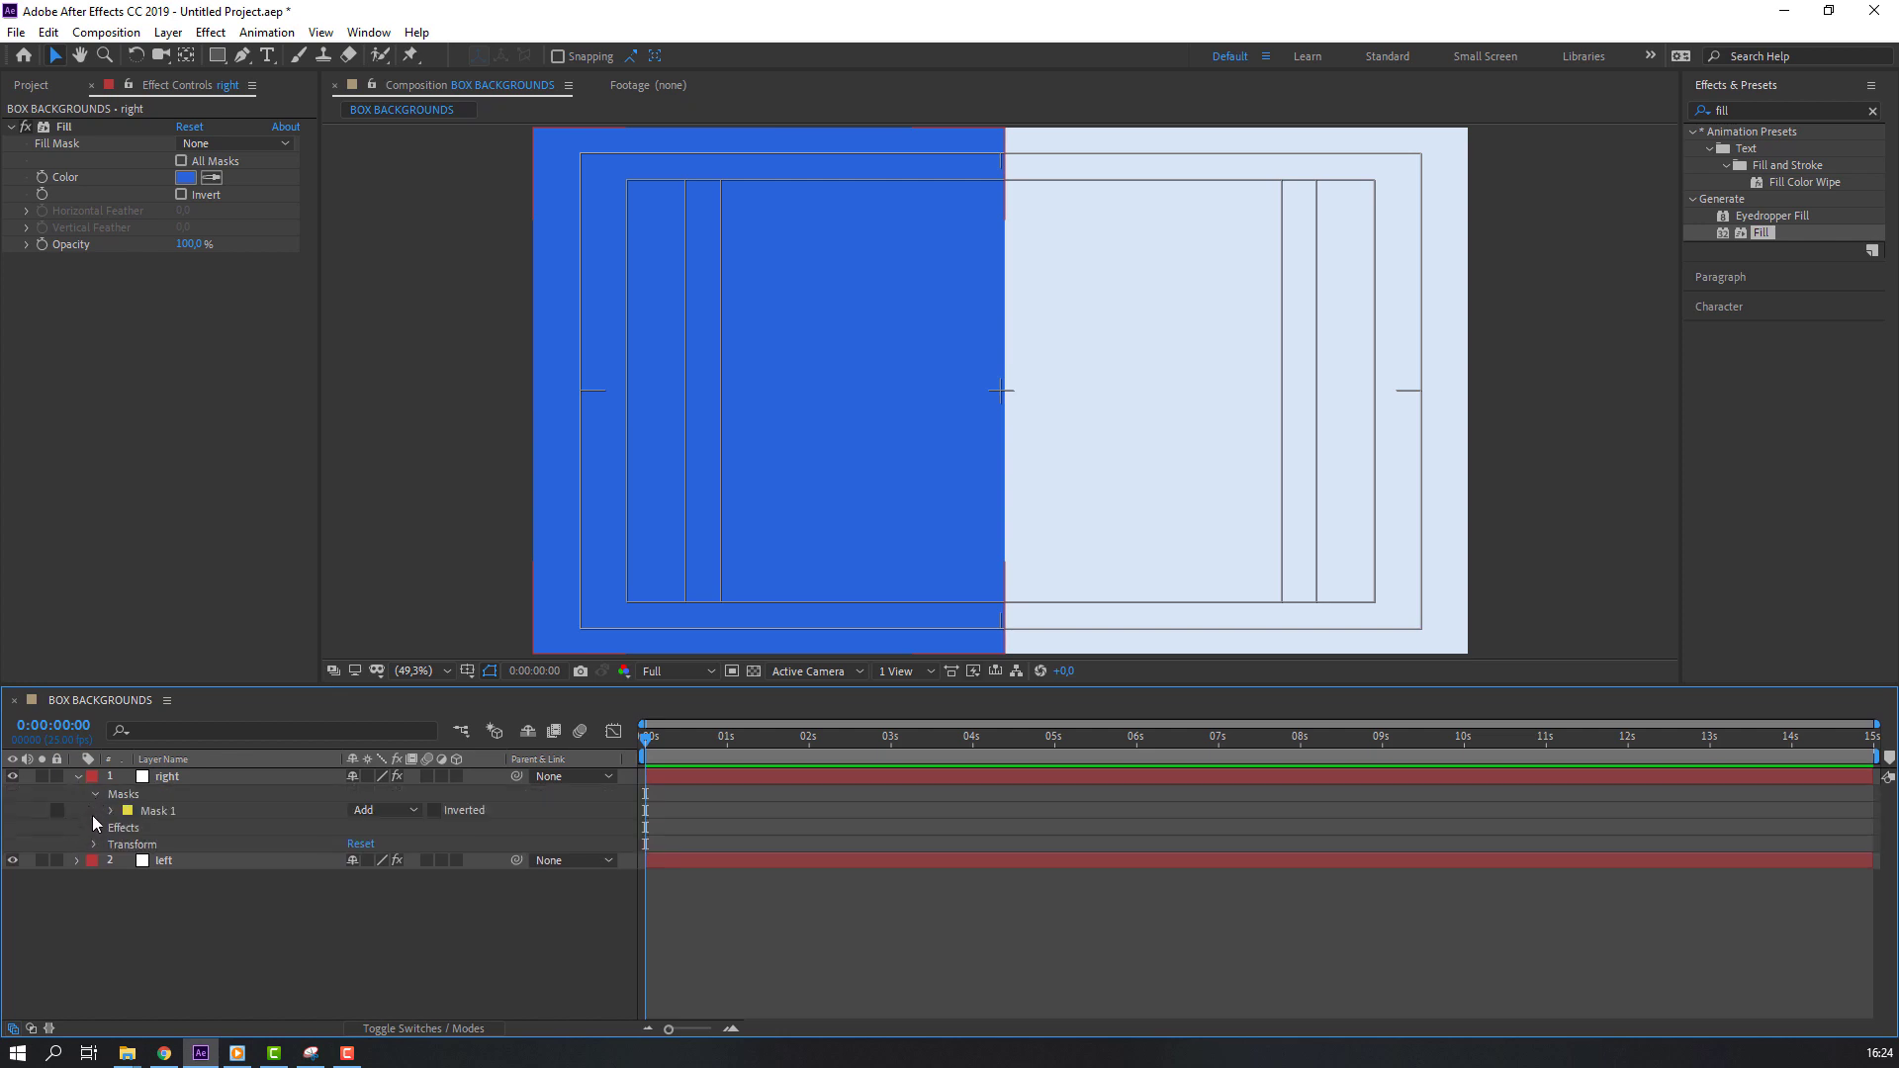
click(435, 811)
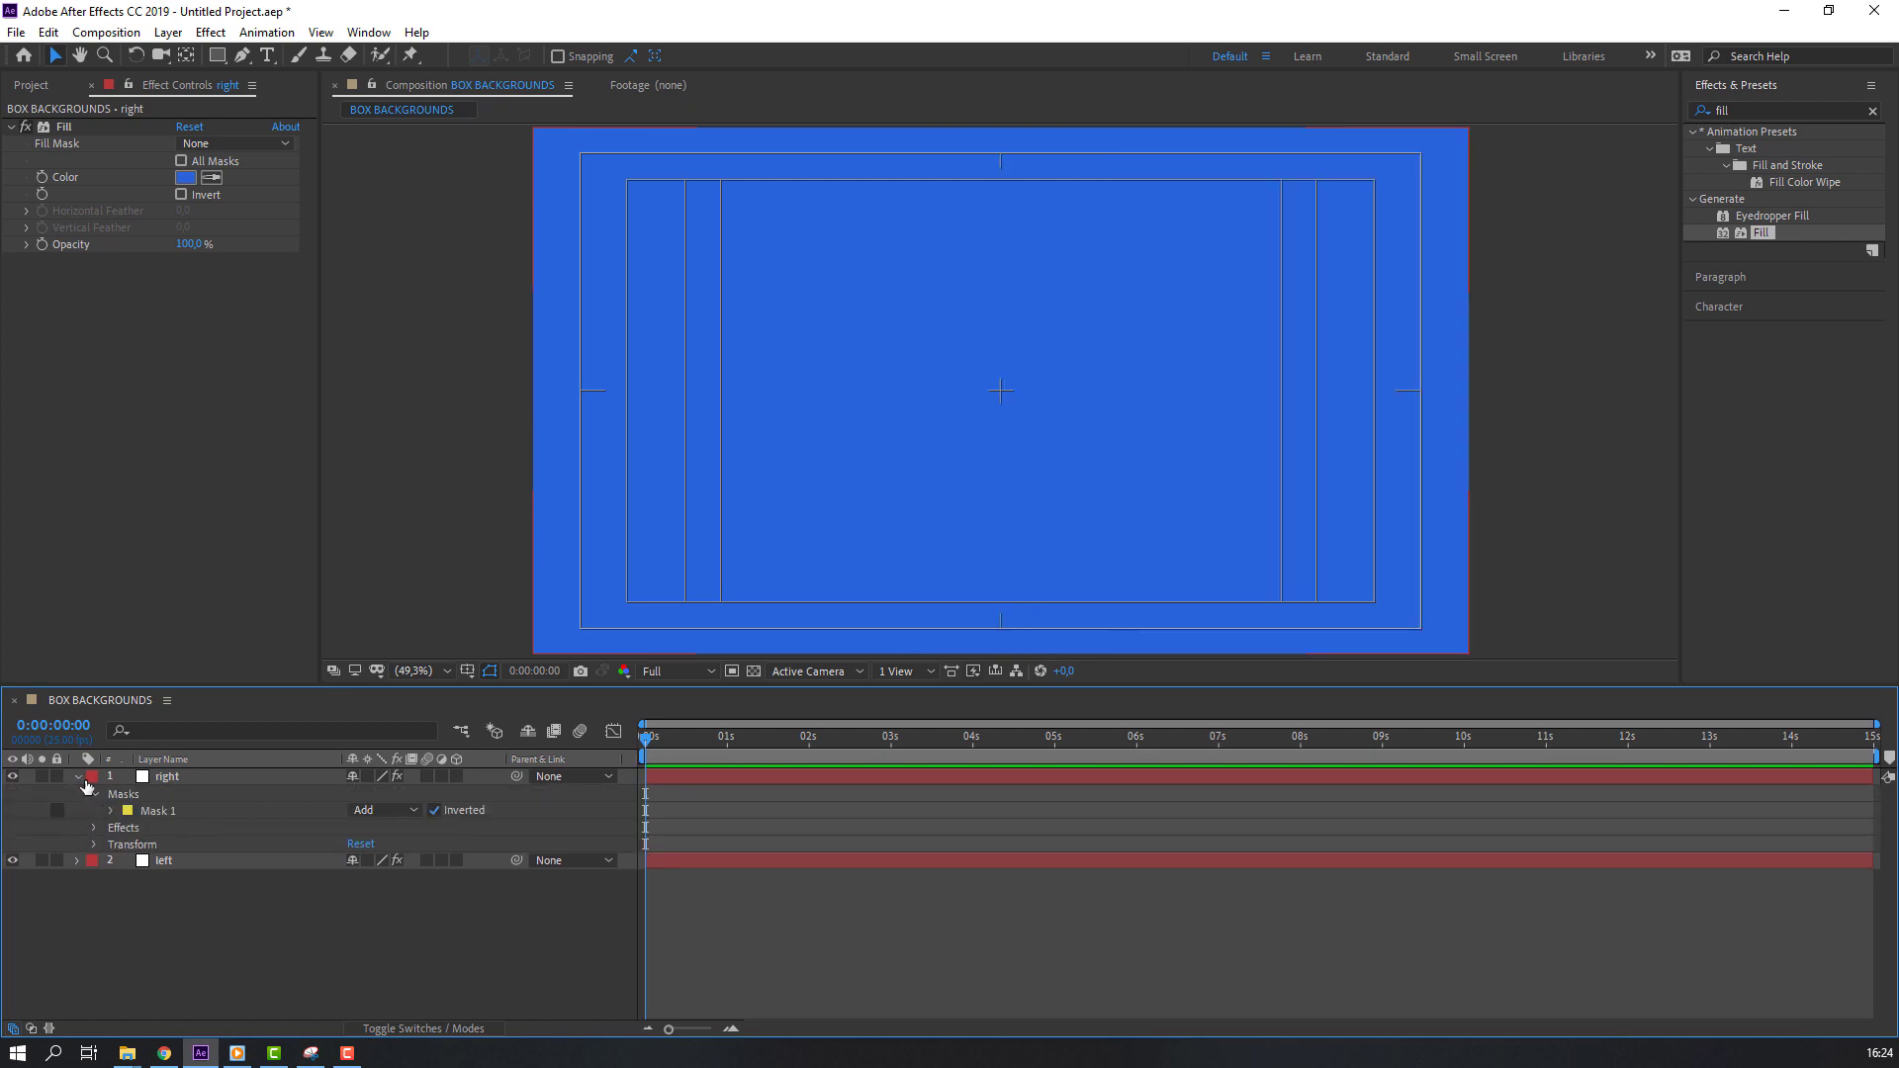
click(79, 777)
- Hide the left and right layers, briefly showing right to check its half
click(13, 777)
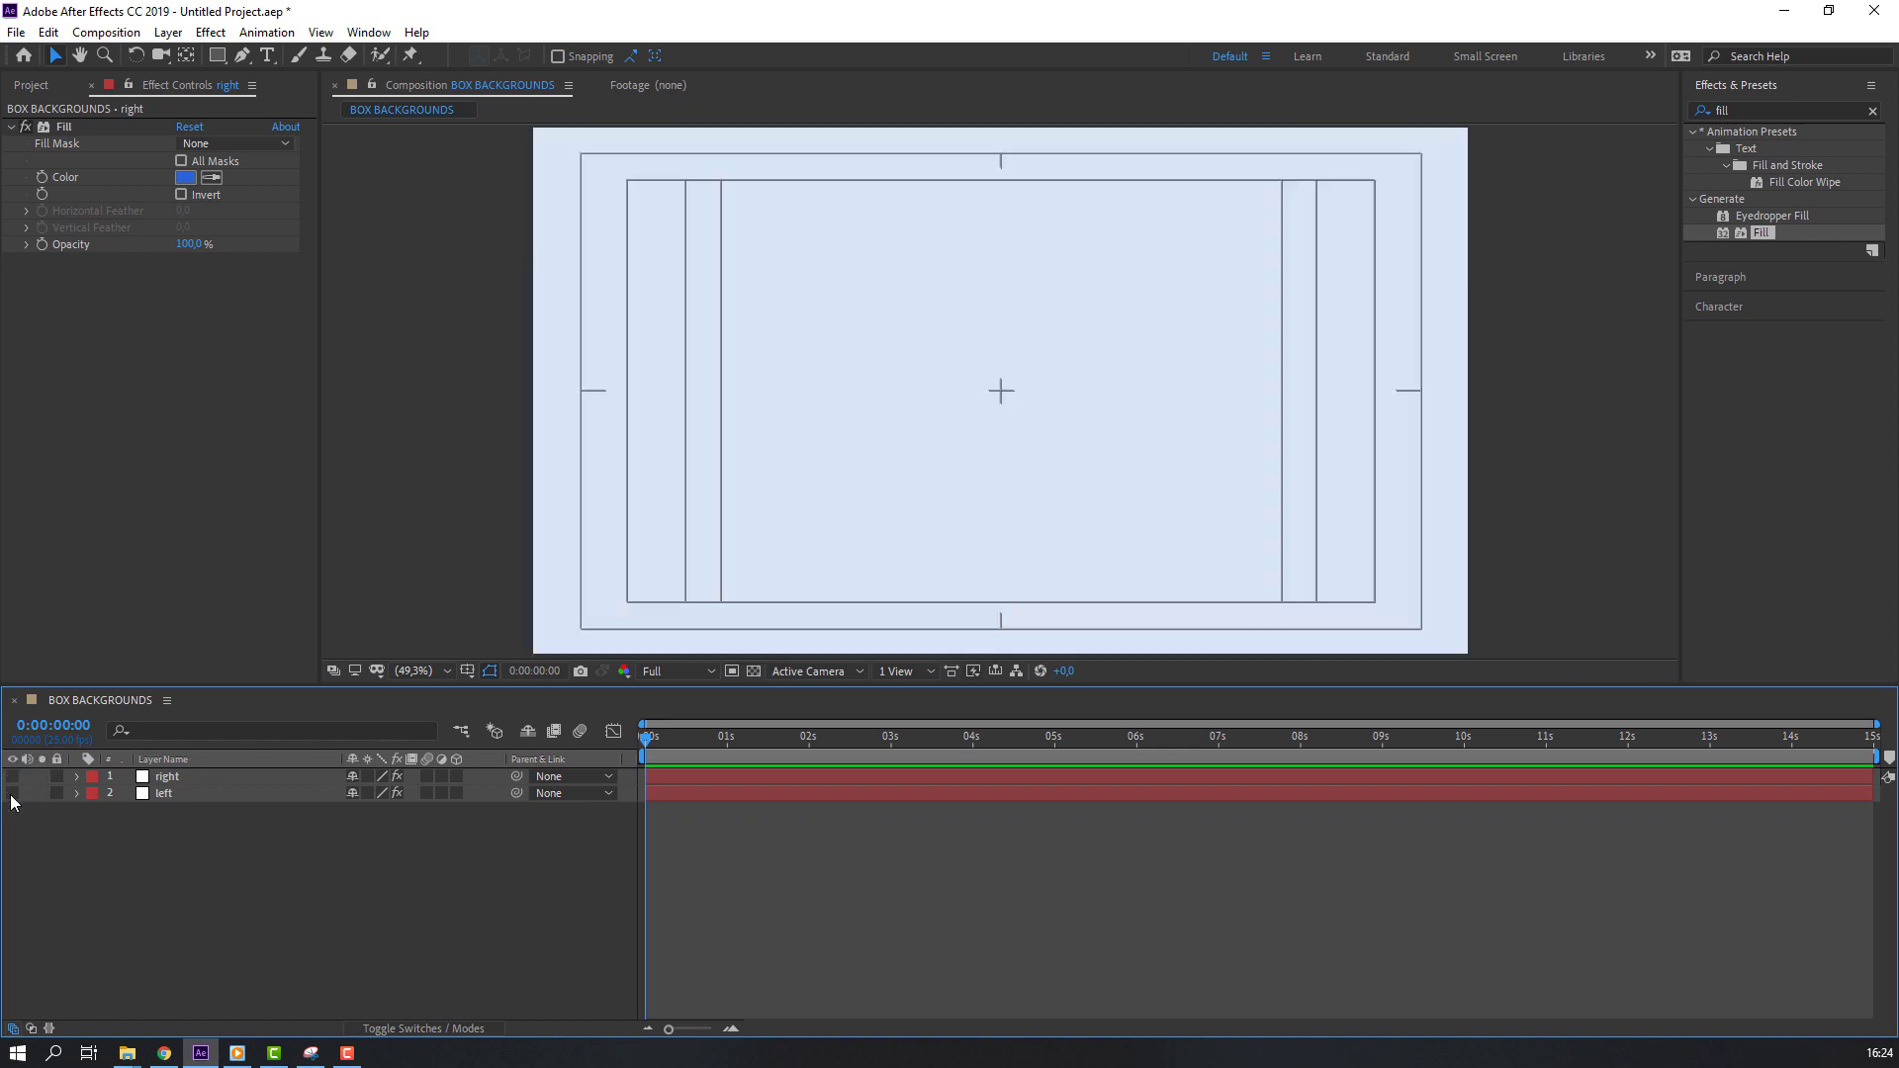
click(13, 794)
click(13, 778)
click(14, 780)
- Show both panels and set Position keyframes for left and right at 0:00:01:13
drag(13, 793, 13, 776)
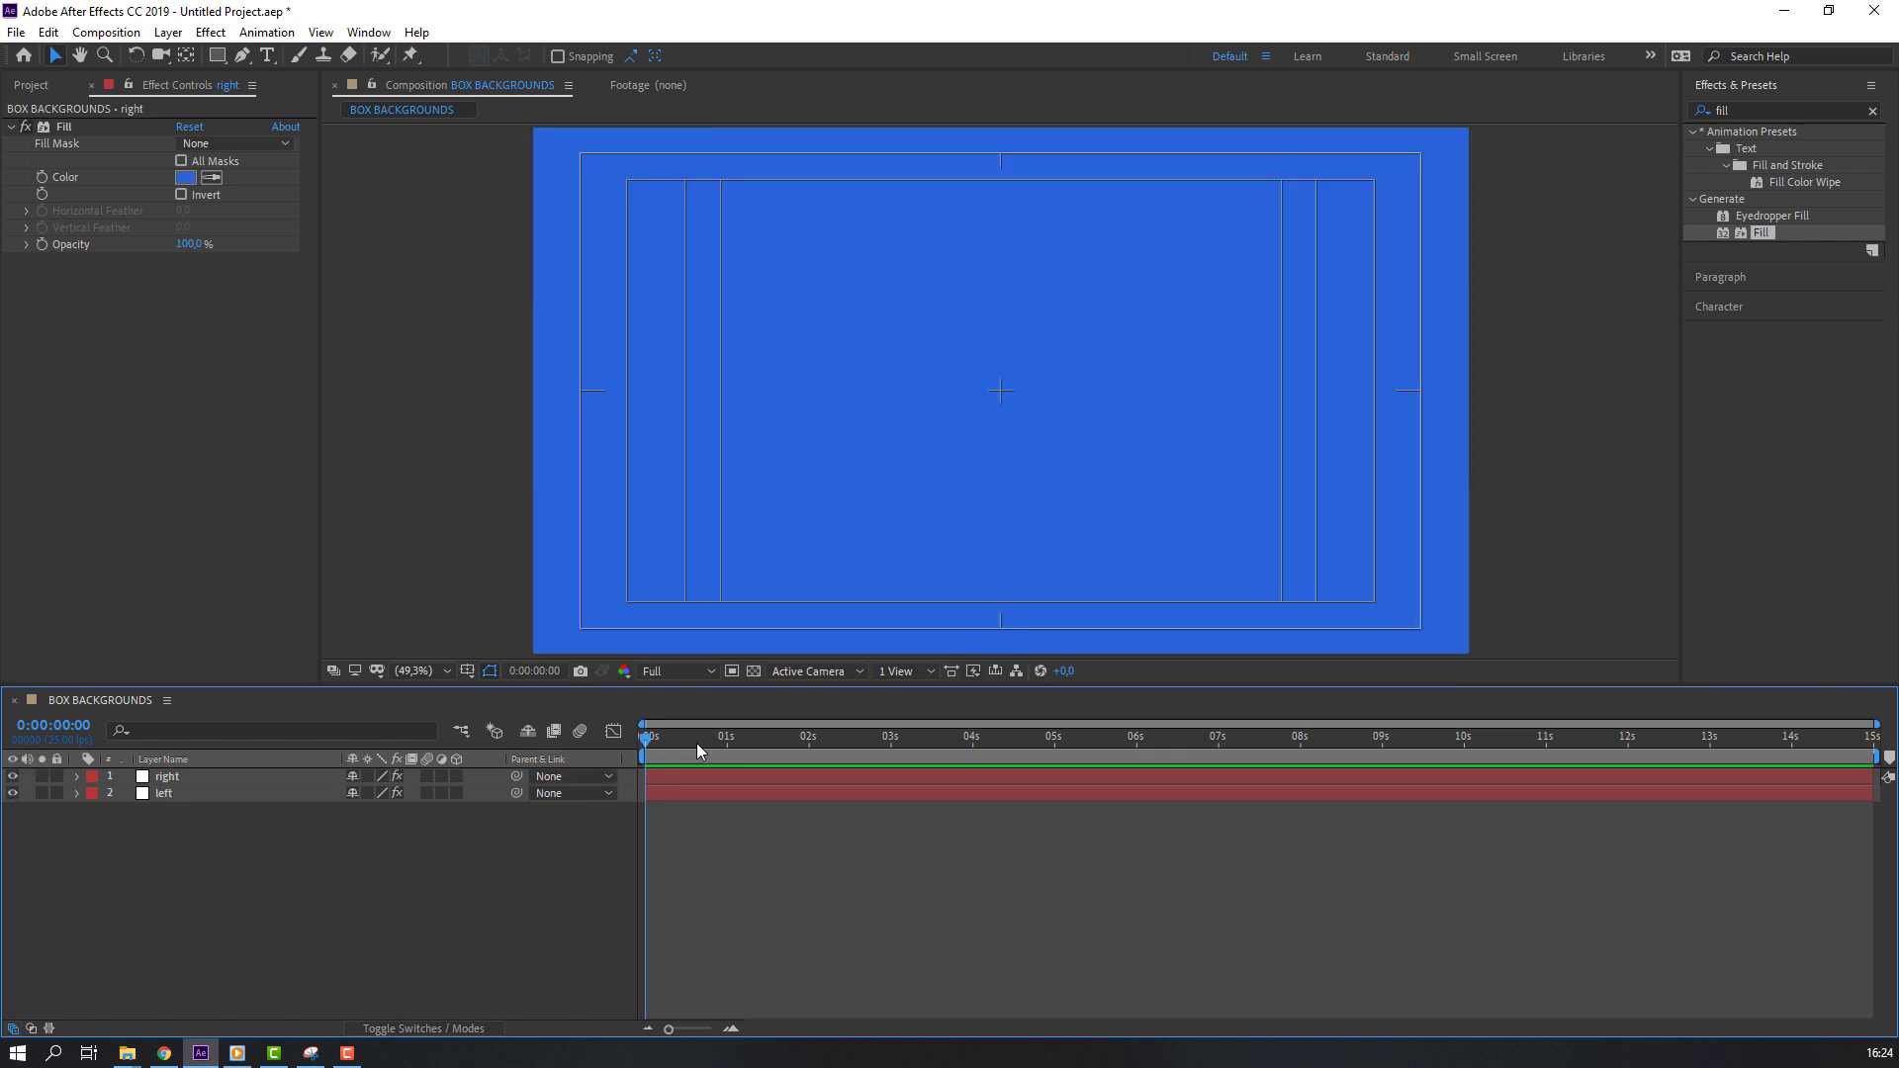
drag(713, 744, 773, 745)
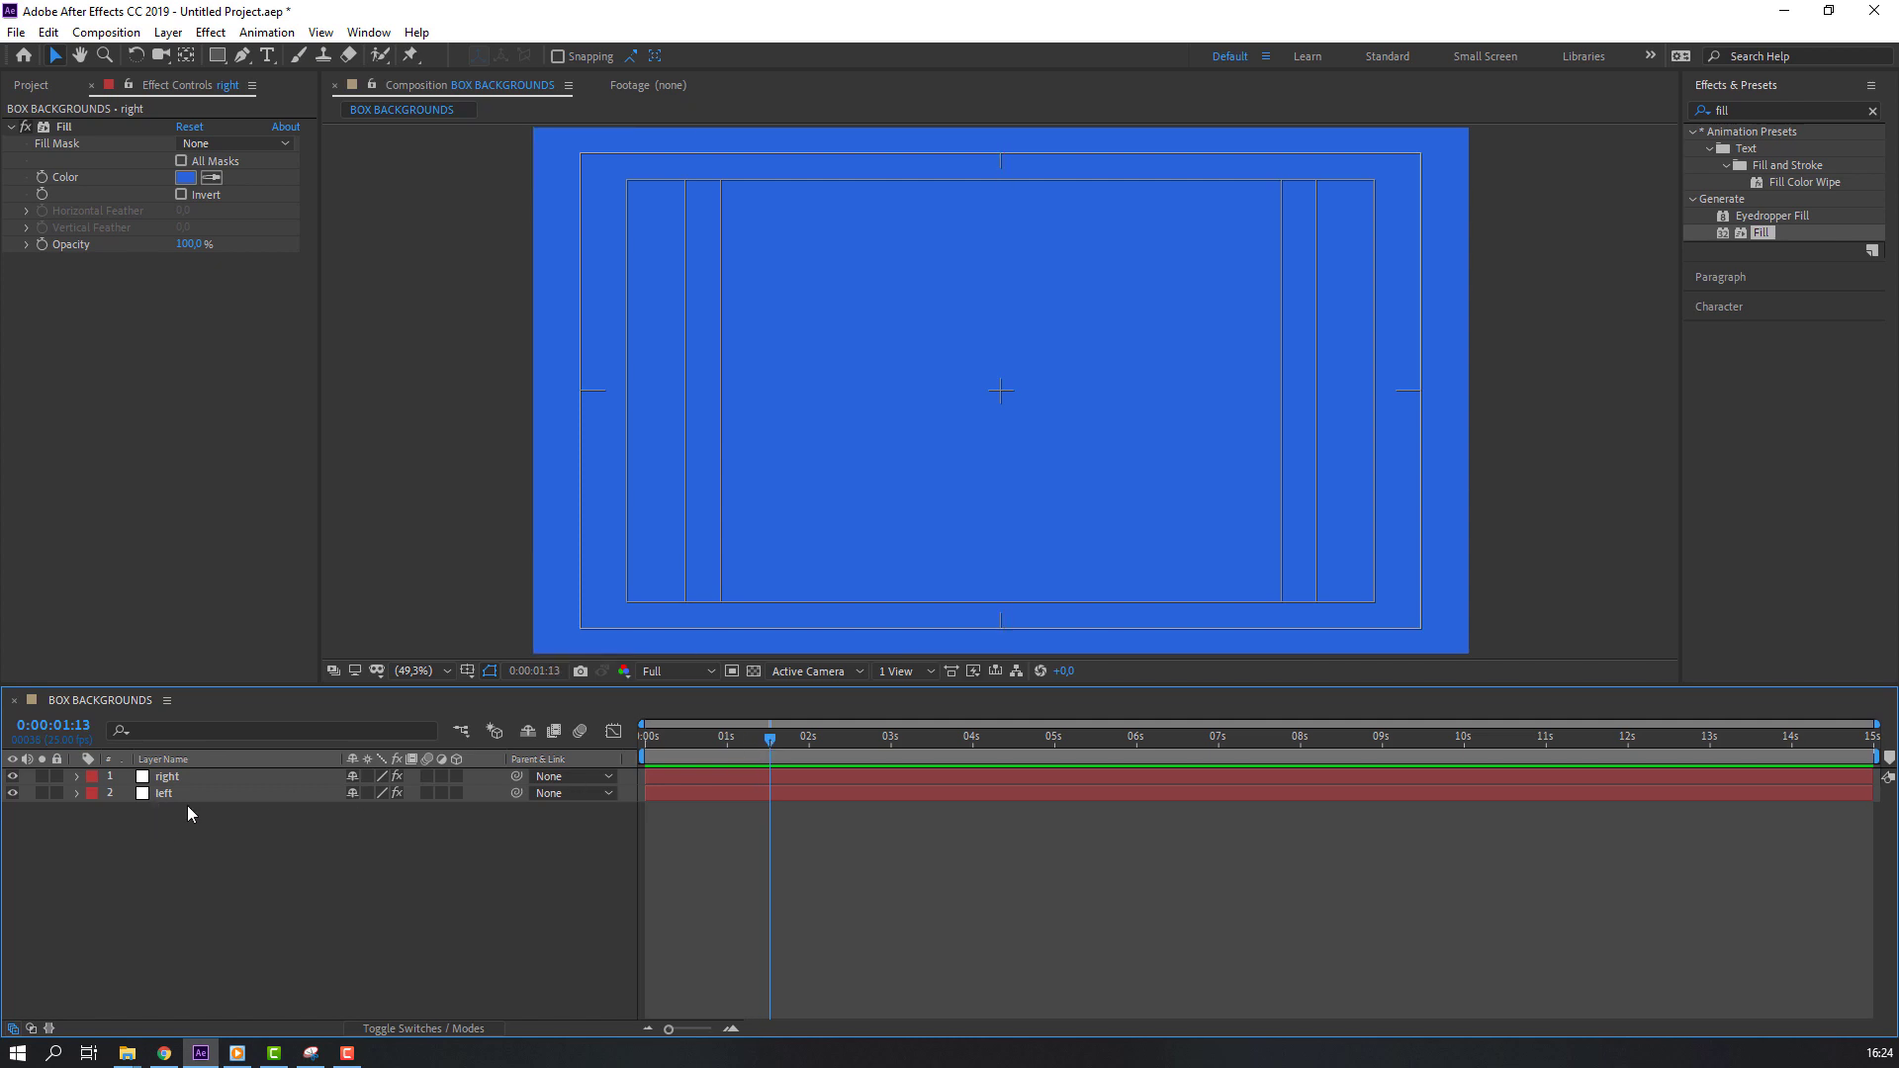
drag(191, 813, 199, 775)
key(p)
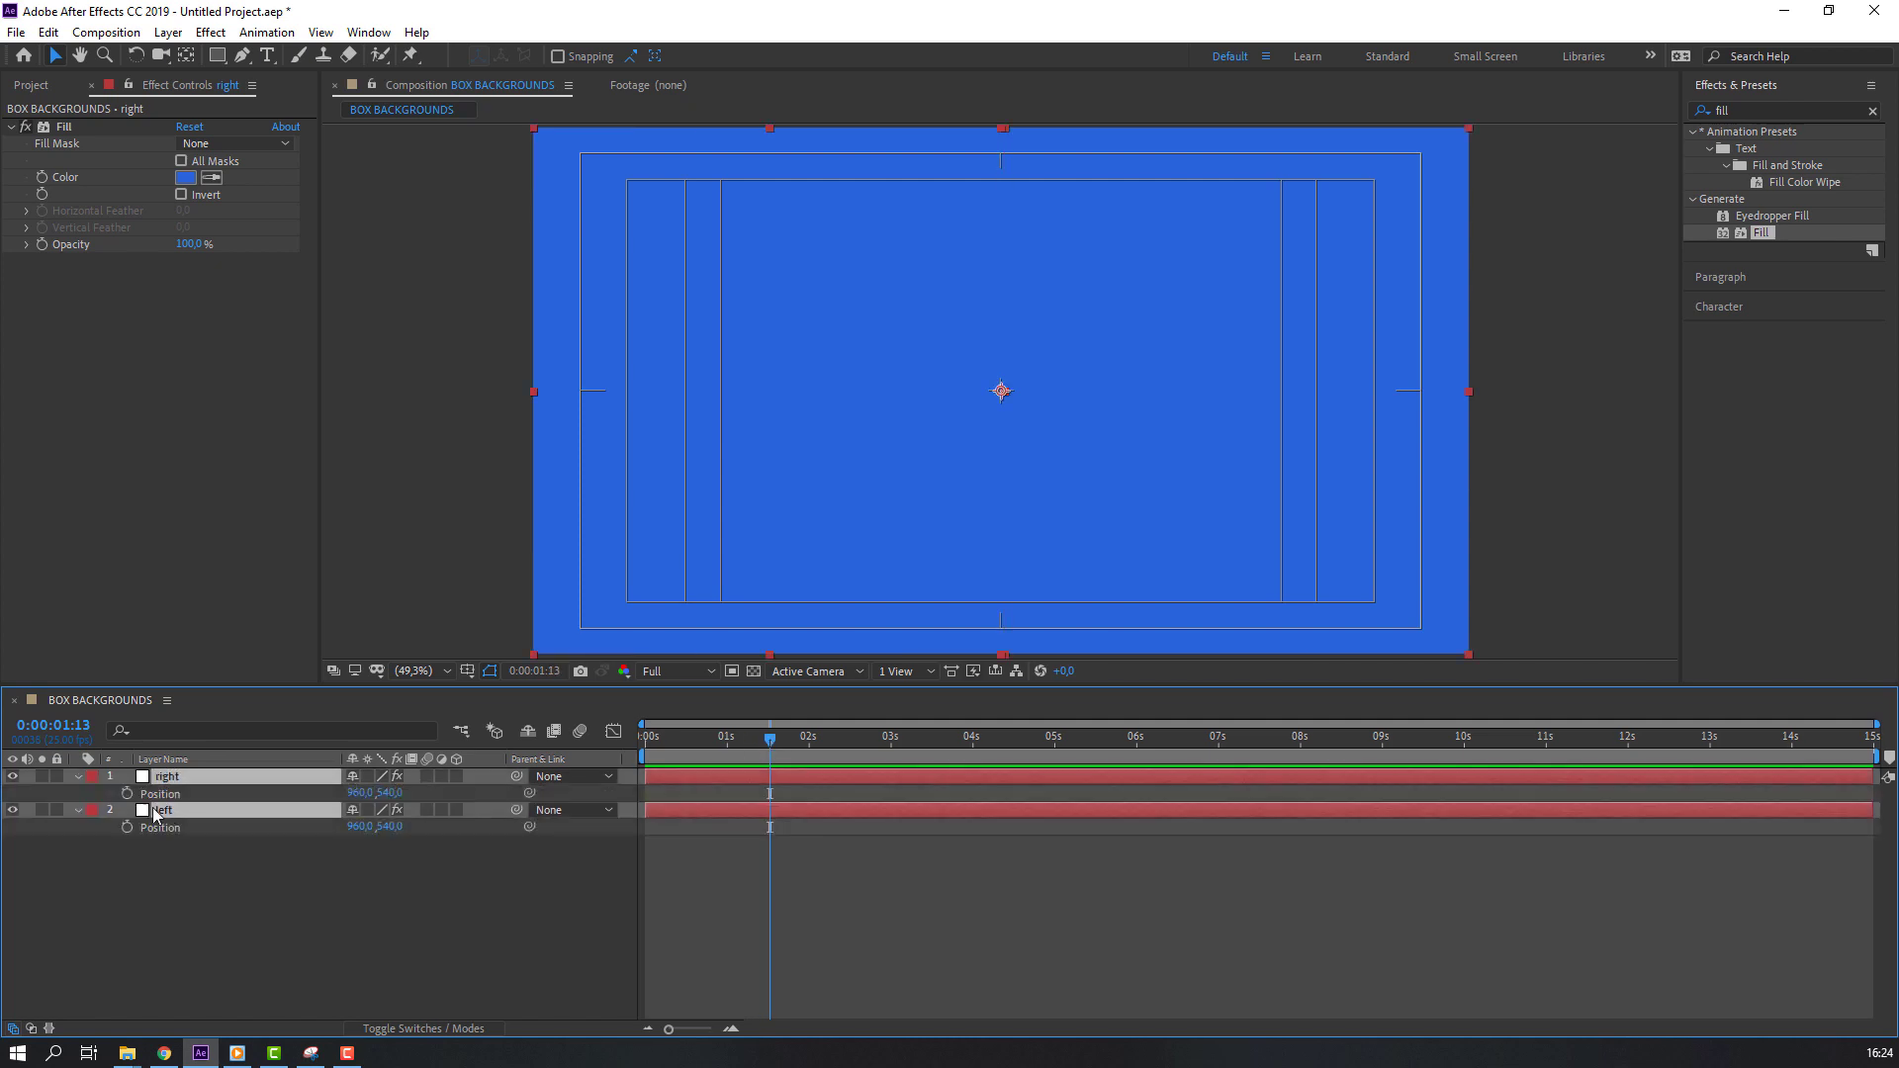
click(126, 793)
- At 0s, move right to X 1954 and left to -45 offscreen, then preview
drag(756, 742, 609, 745)
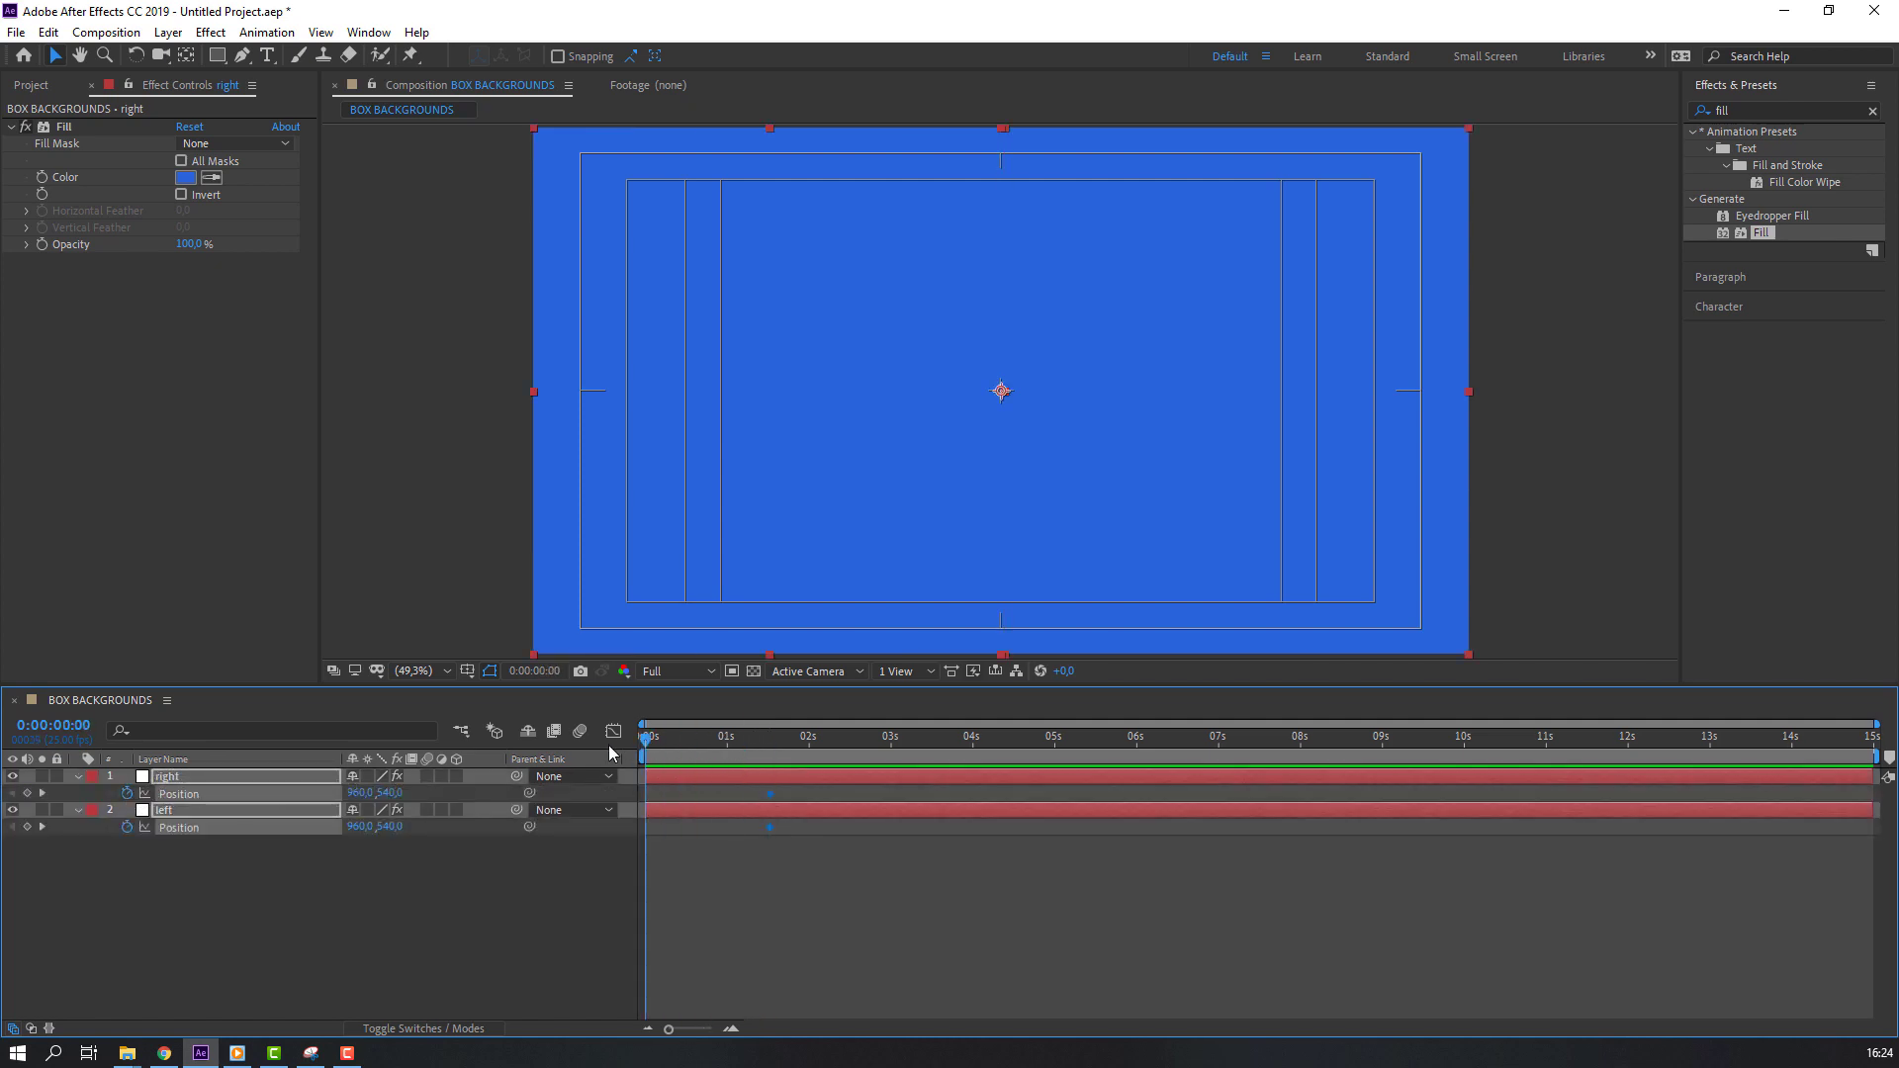
drag(361, 794, 648, 794)
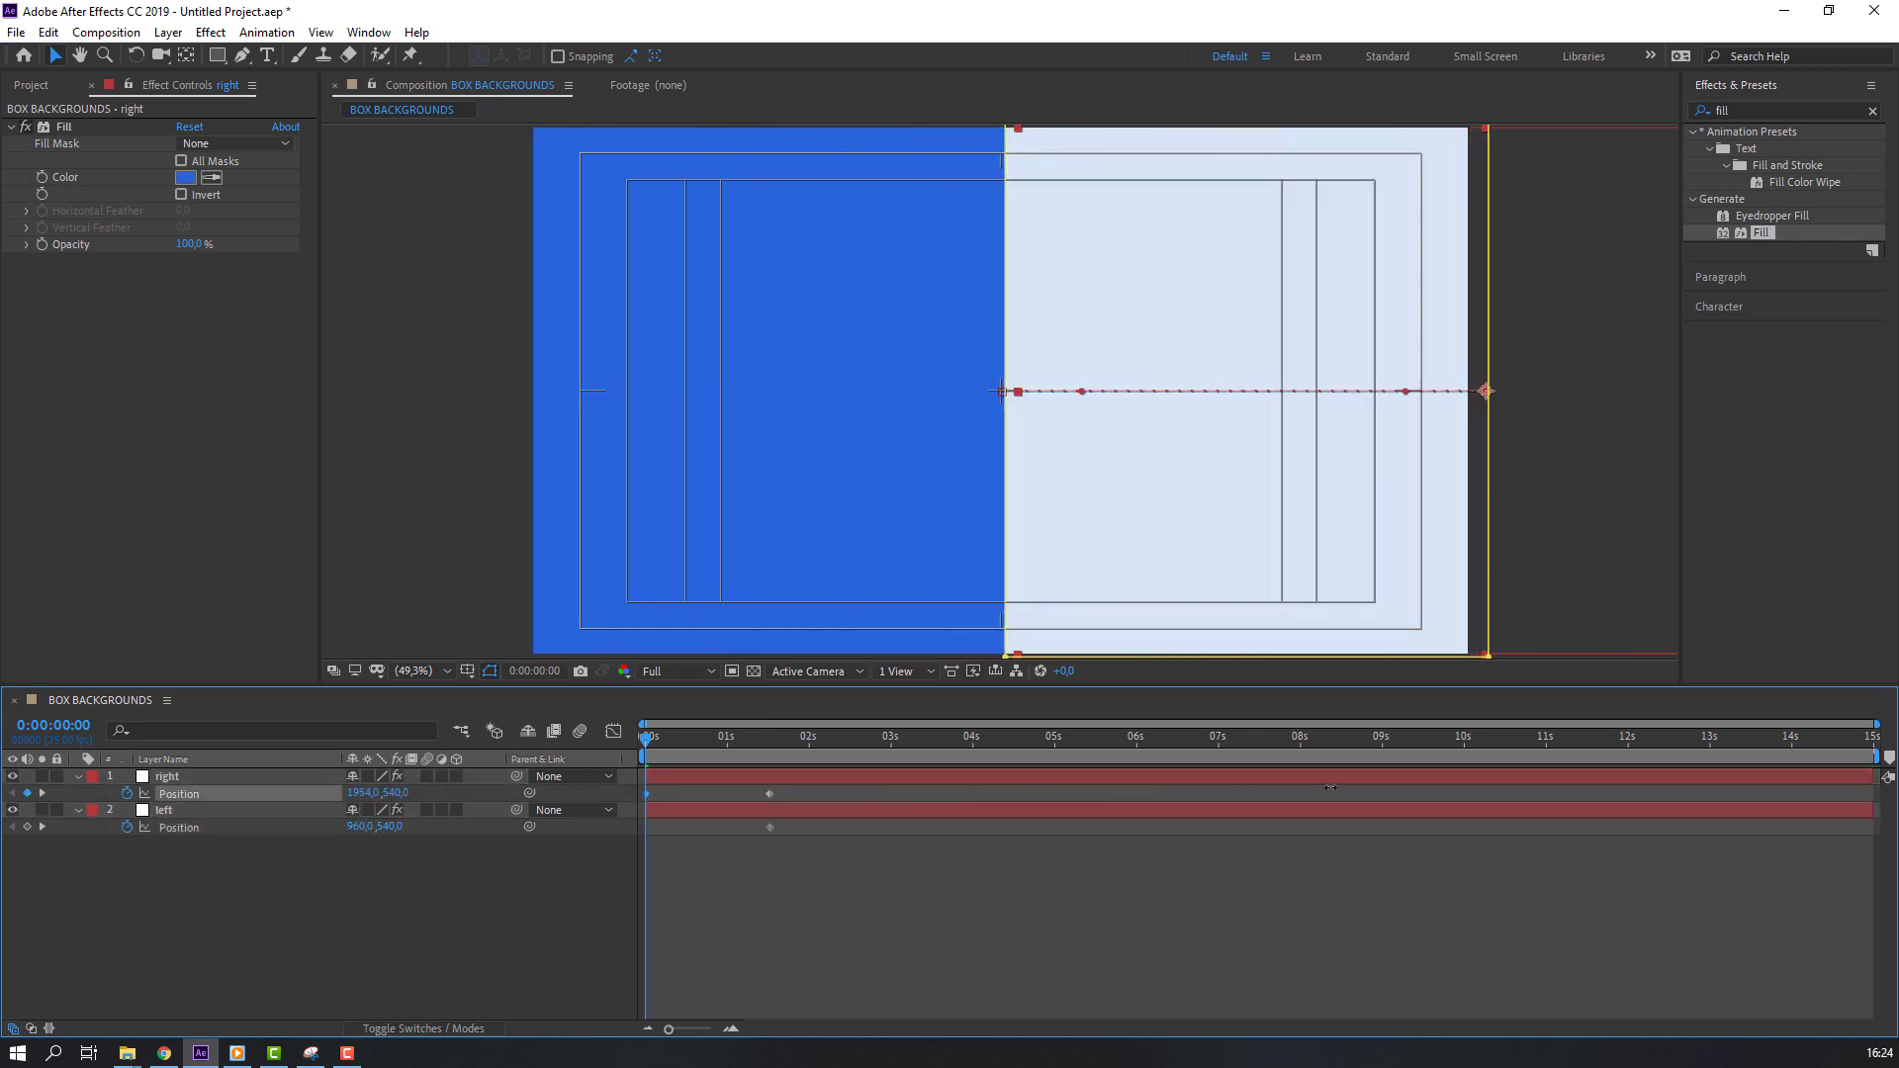
drag(648, 794, 821, 880)
mouse_move(358, 827)
mouse_down()
mouse_move(247, 827)
mouse_move(203, 885)
mouse_up()
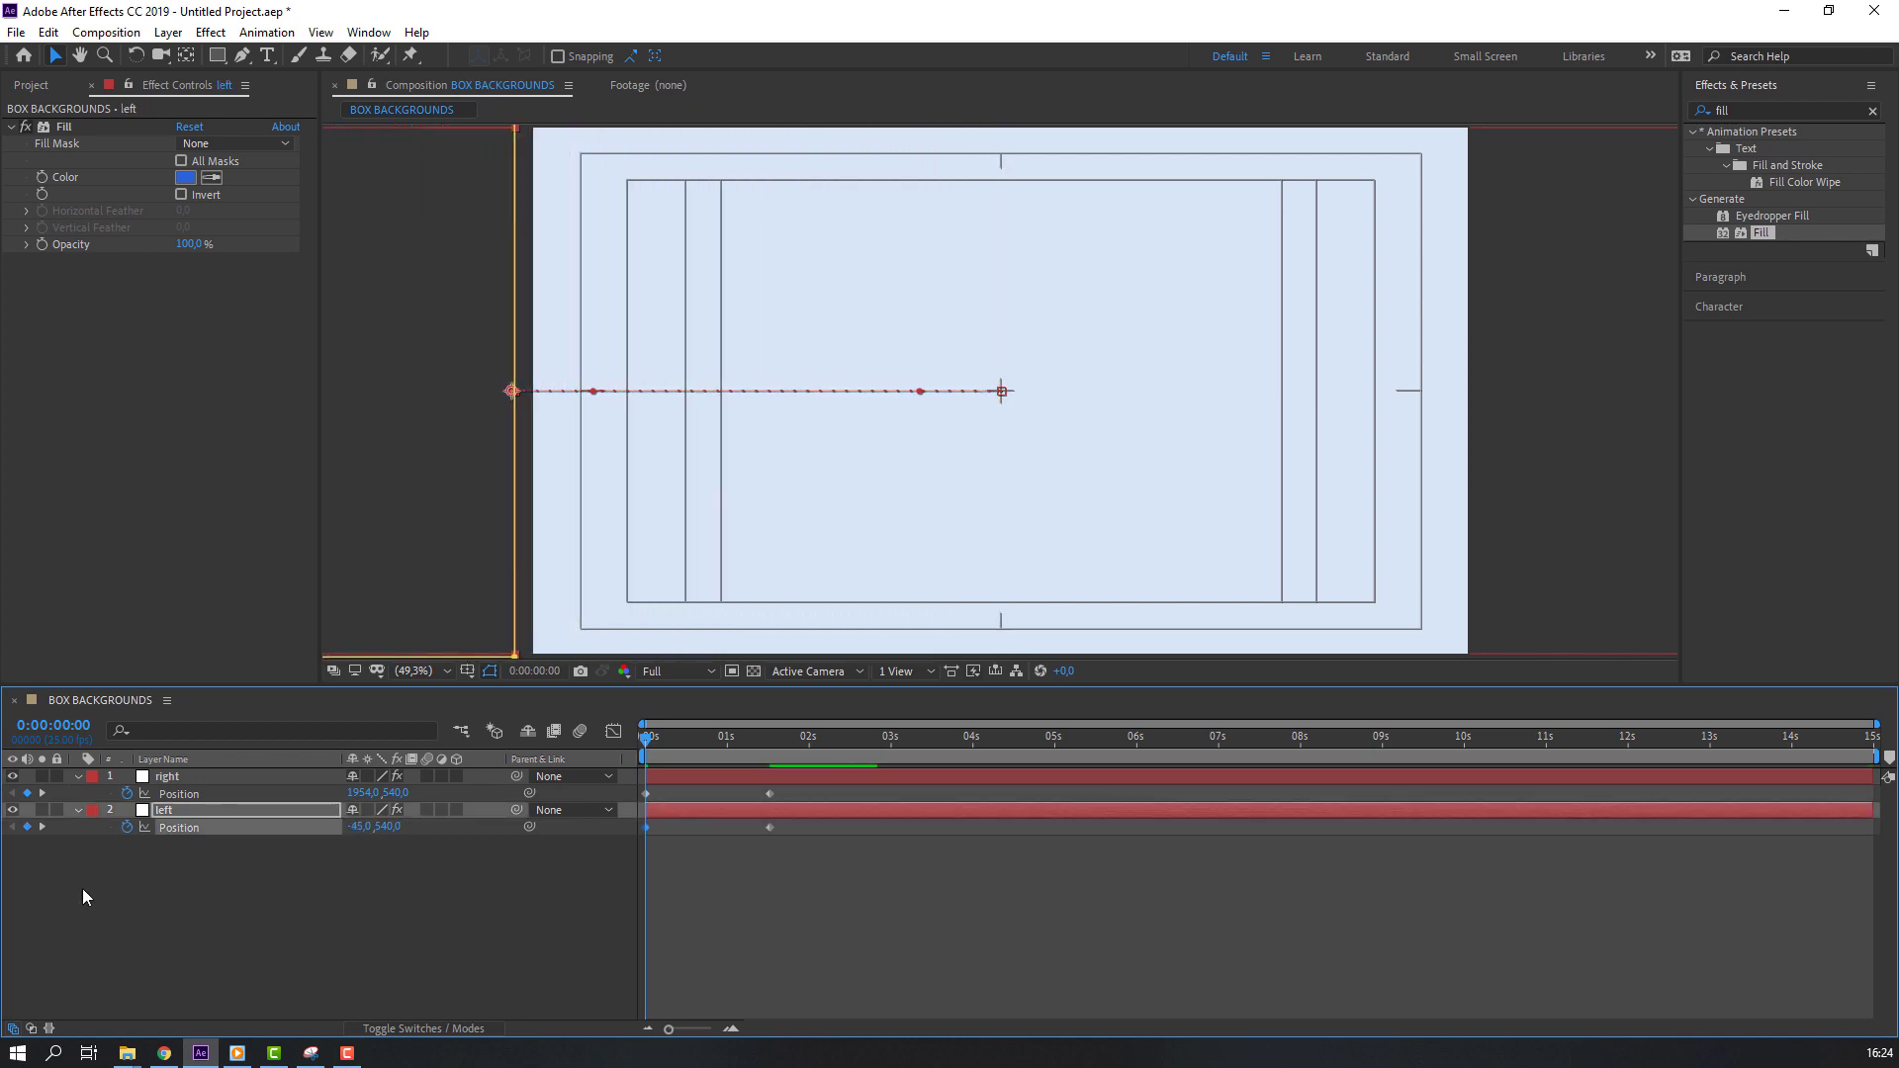
click(933, 866)
key(space)
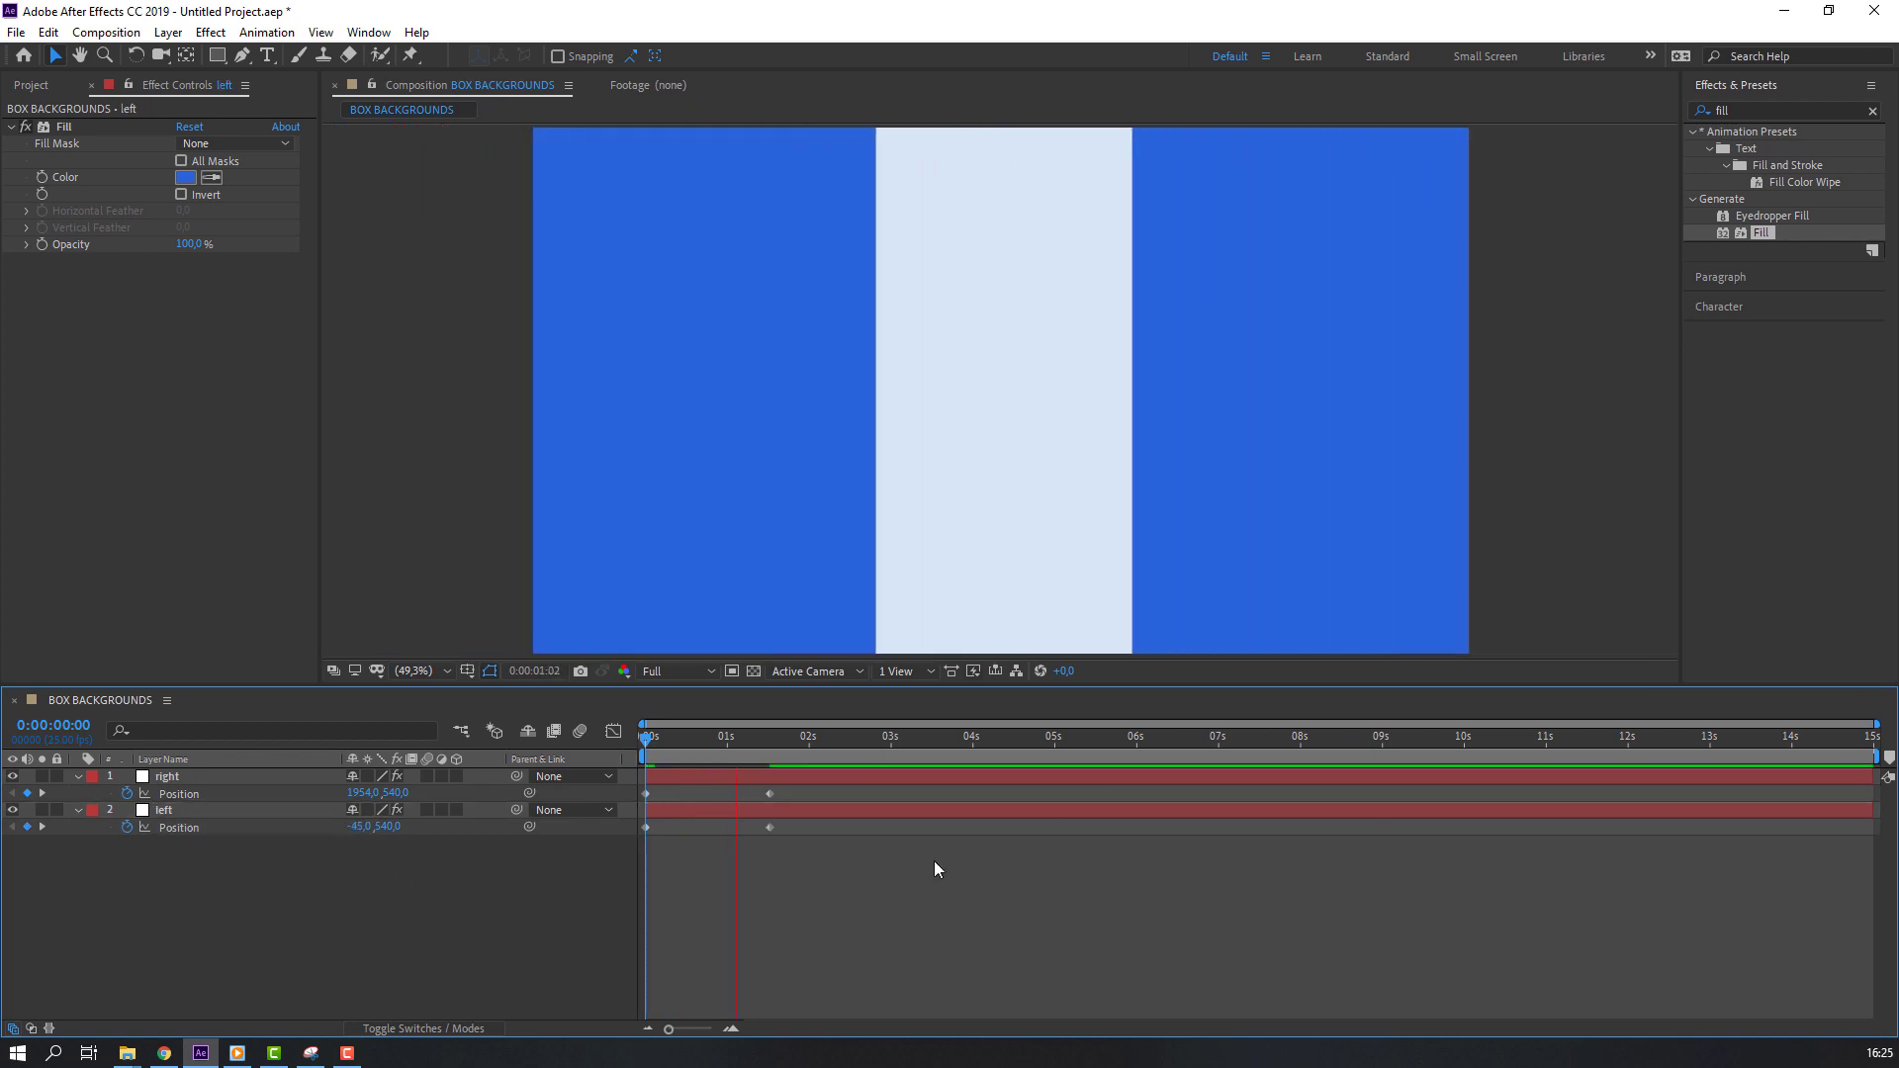
- Apply Easy Ease to both panels' Position keyframes and preview
drag(805, 789, 629, 793)
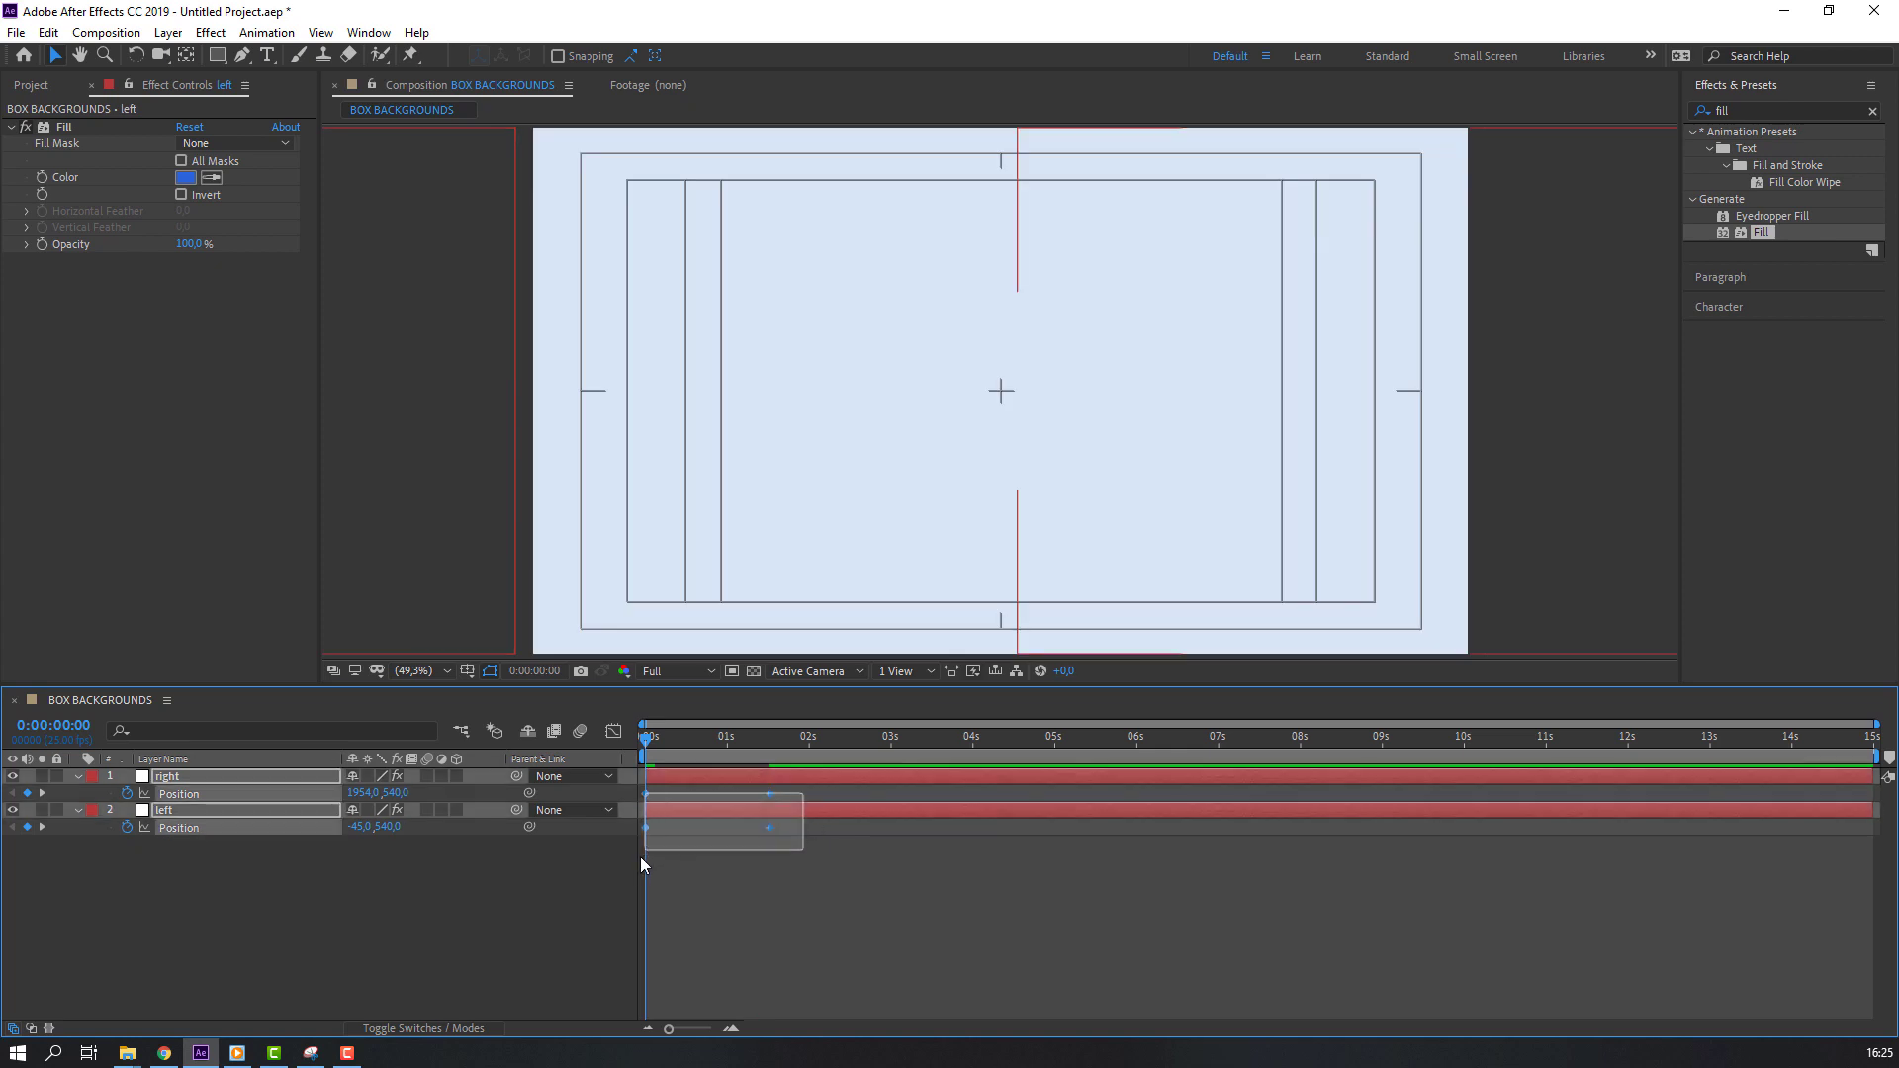
right_click(651, 797)
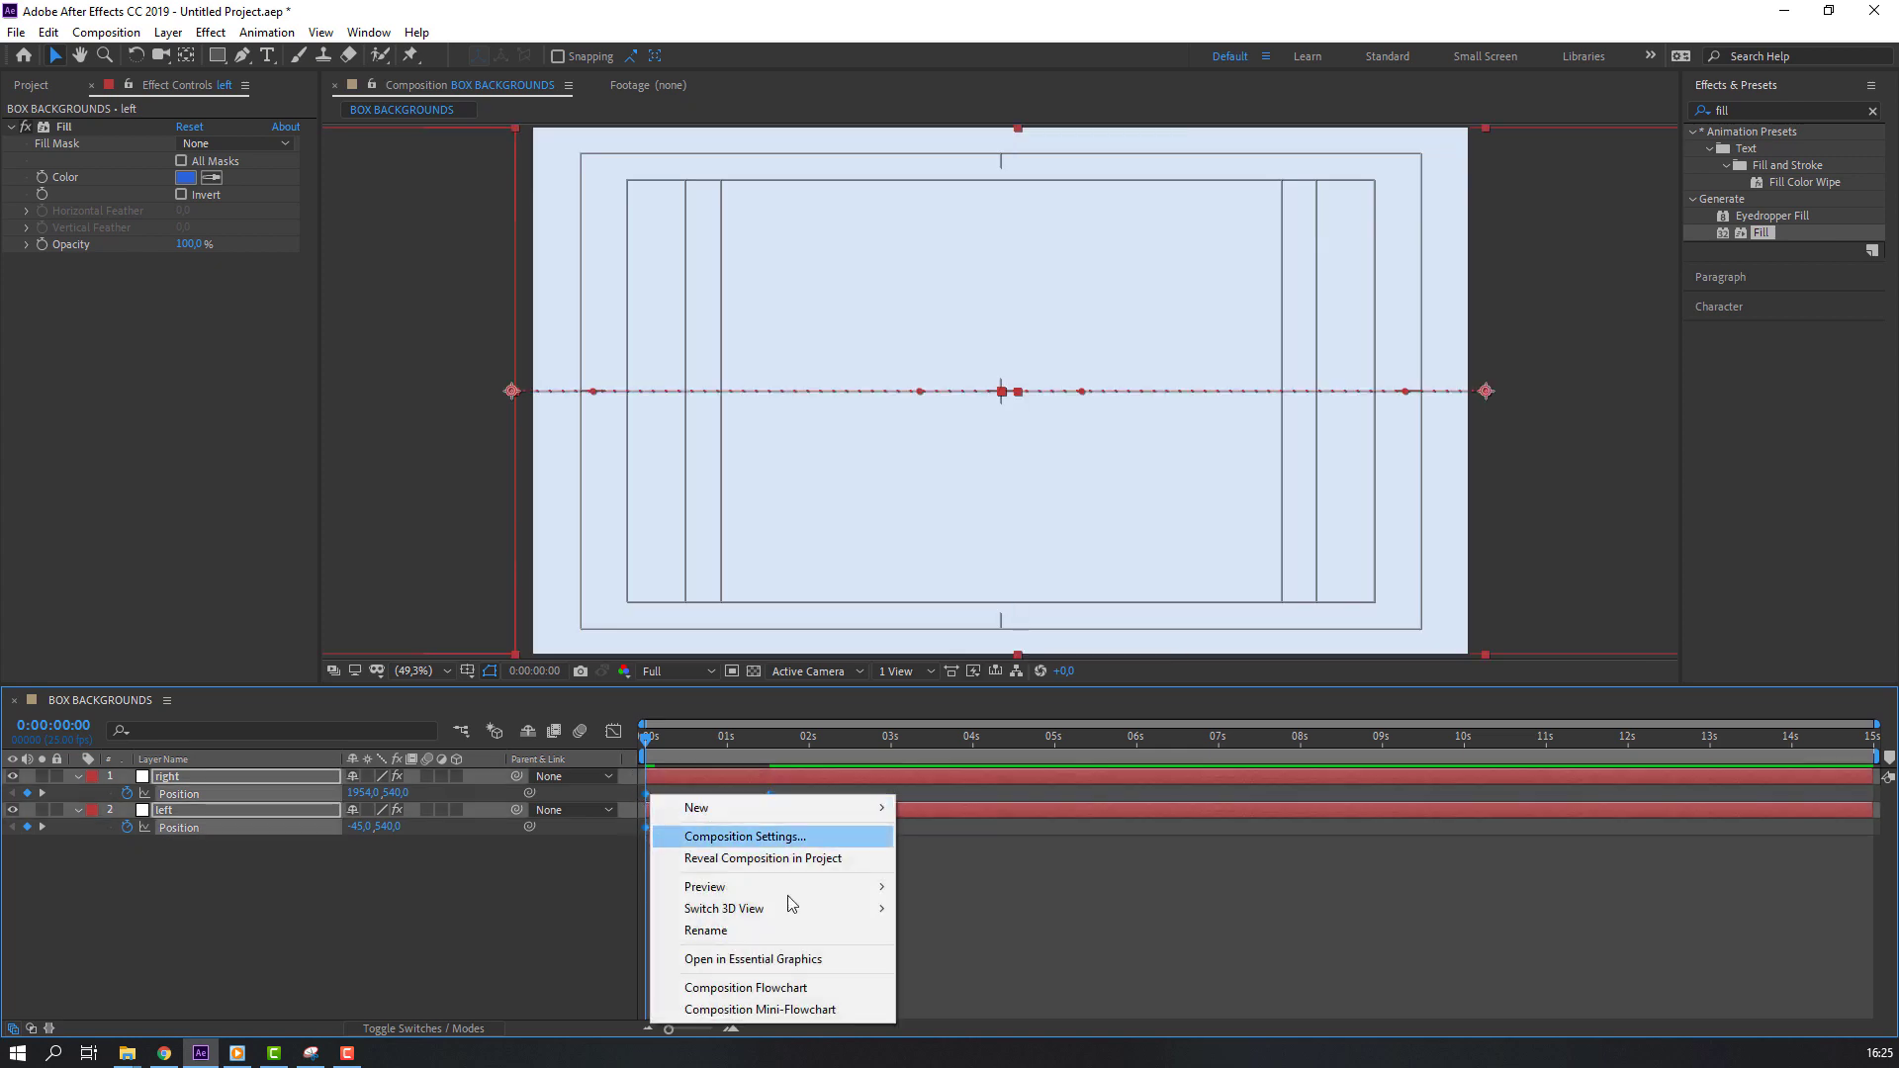
right_click(647, 795)
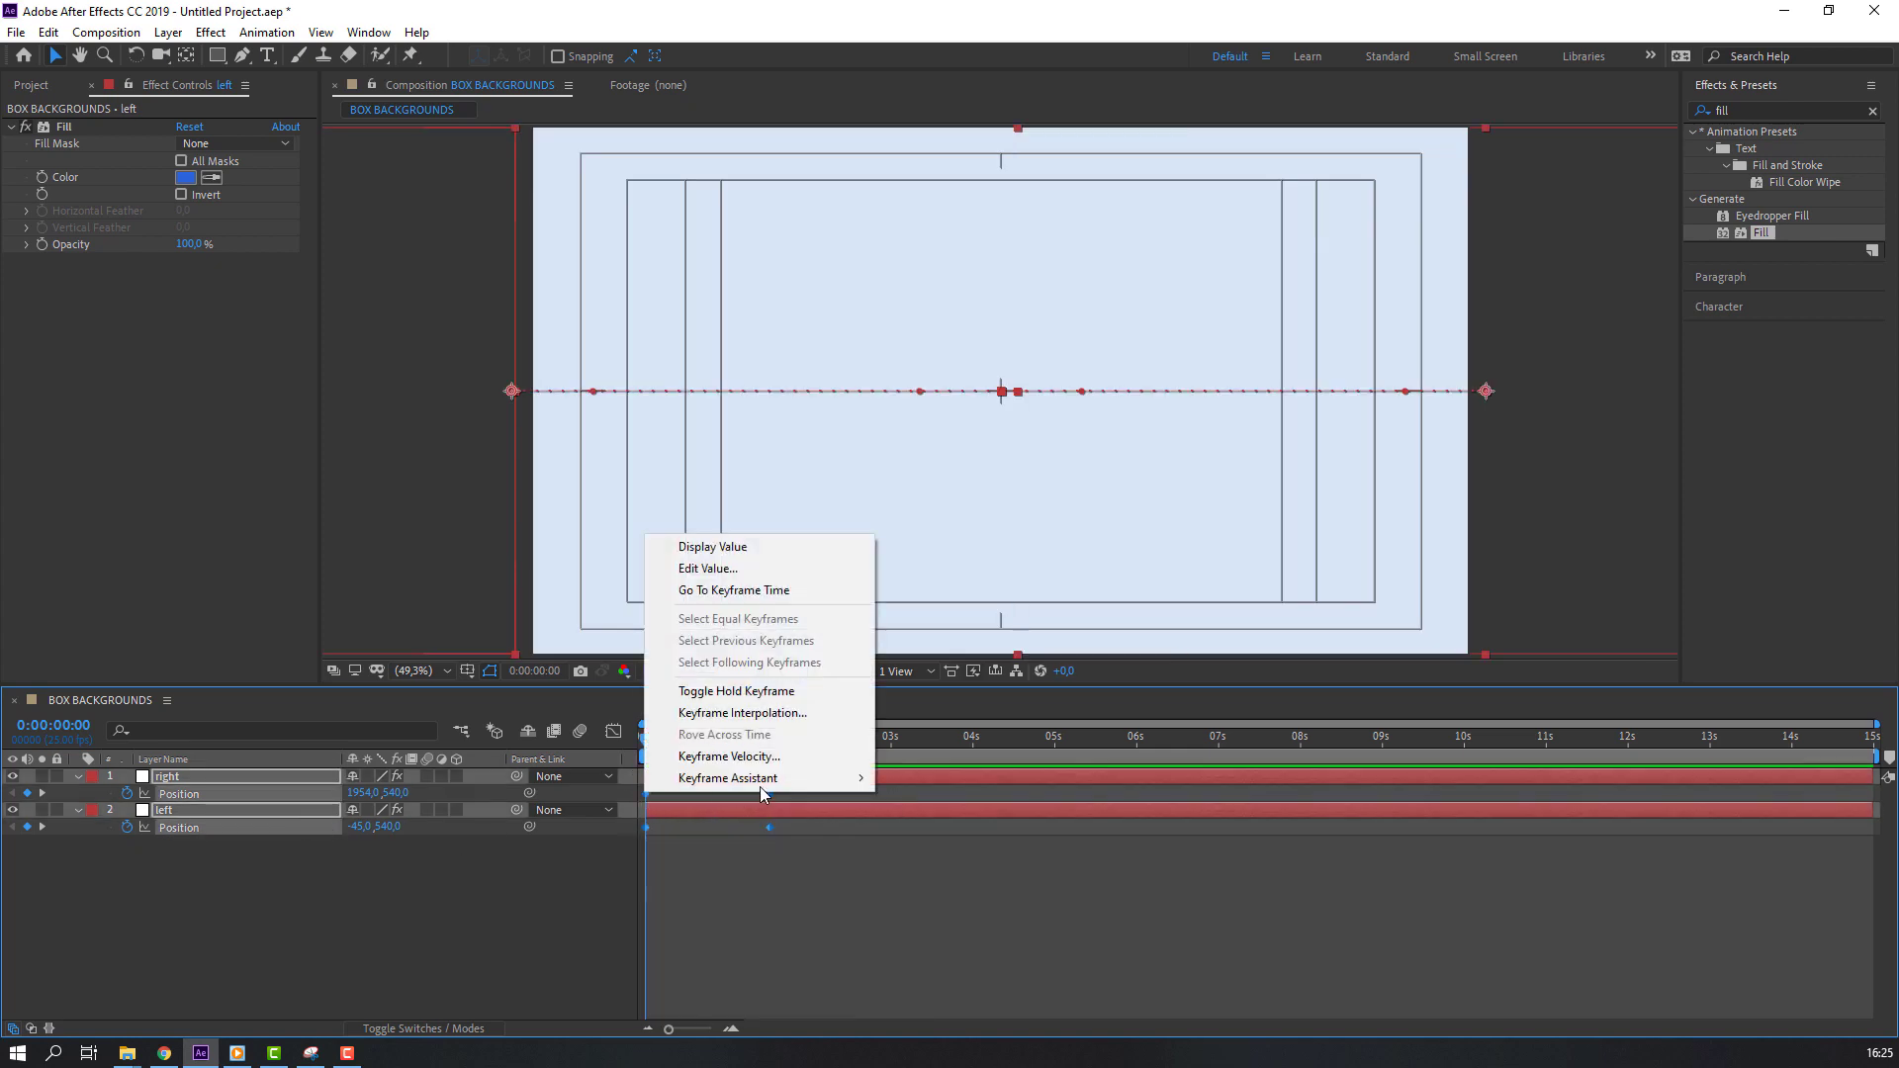
mouse_move(732, 772)
click(949, 844)
click(968, 907)
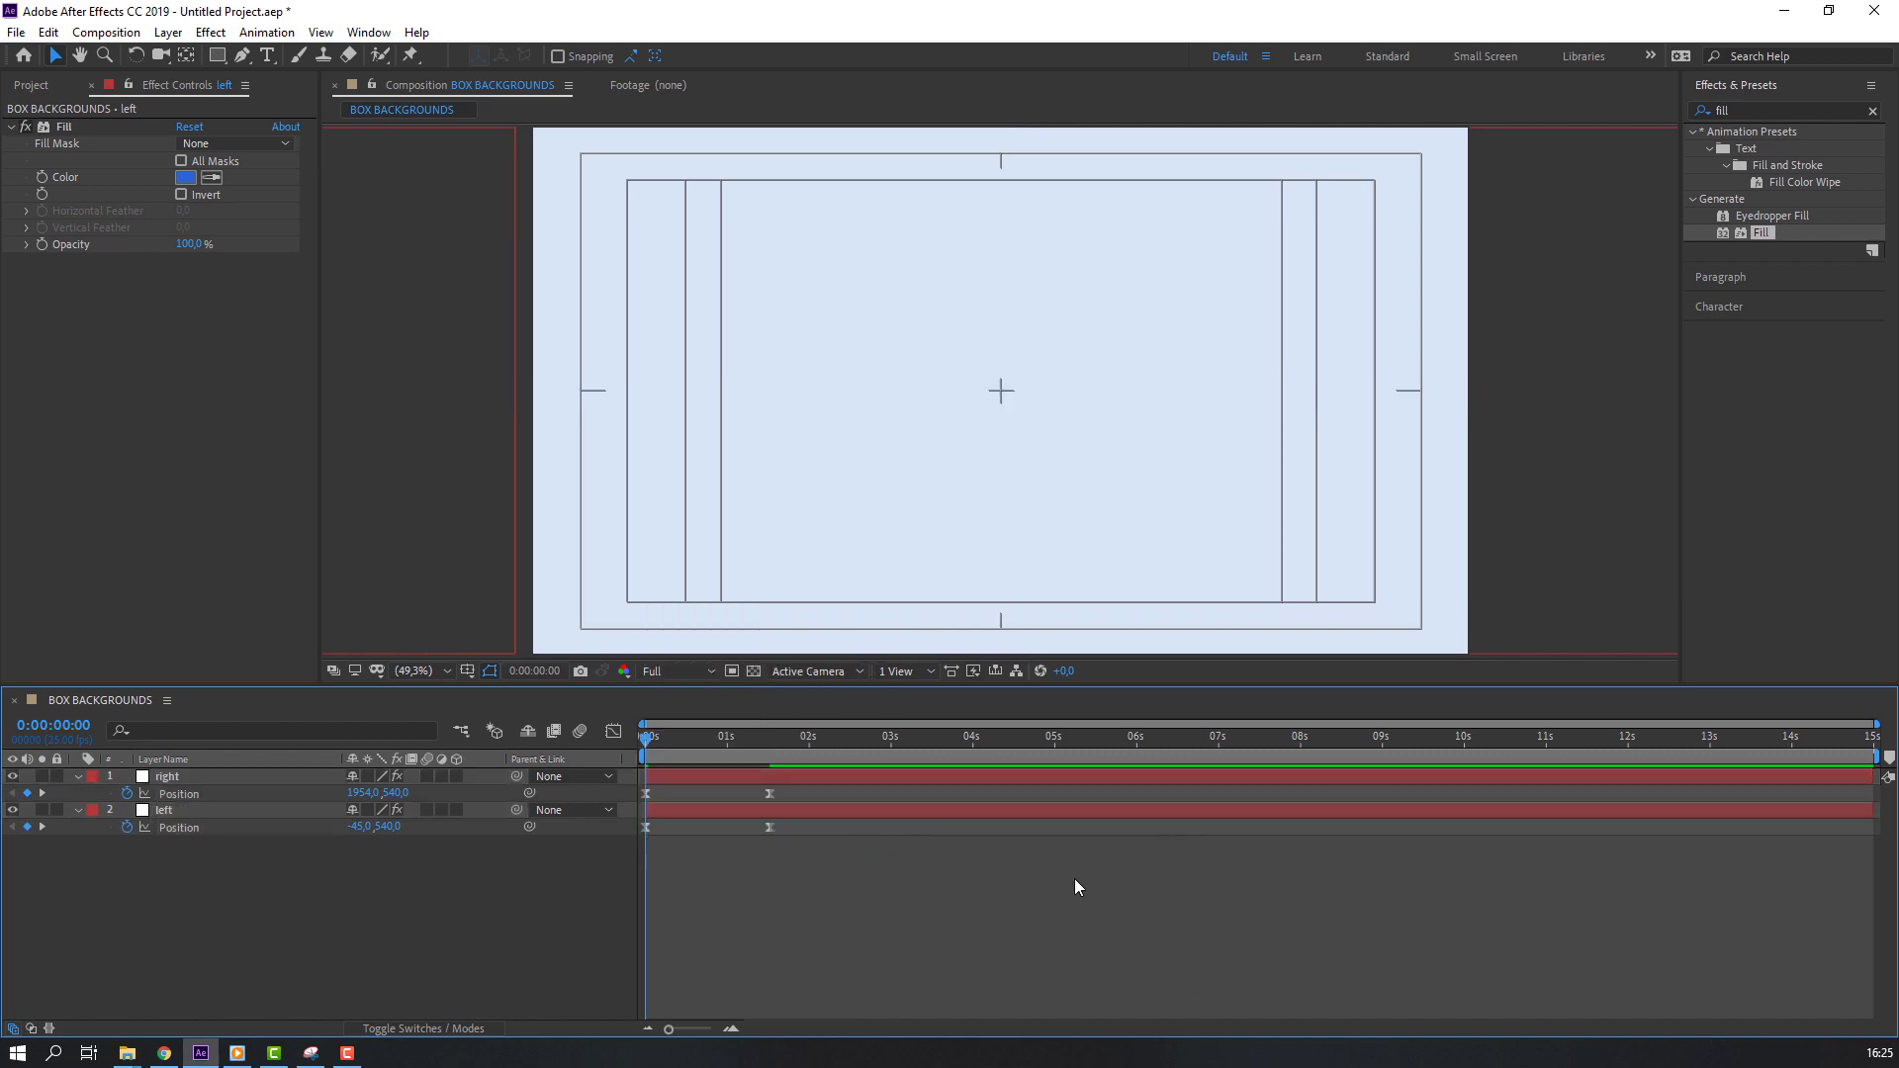
key(space)
key(space)
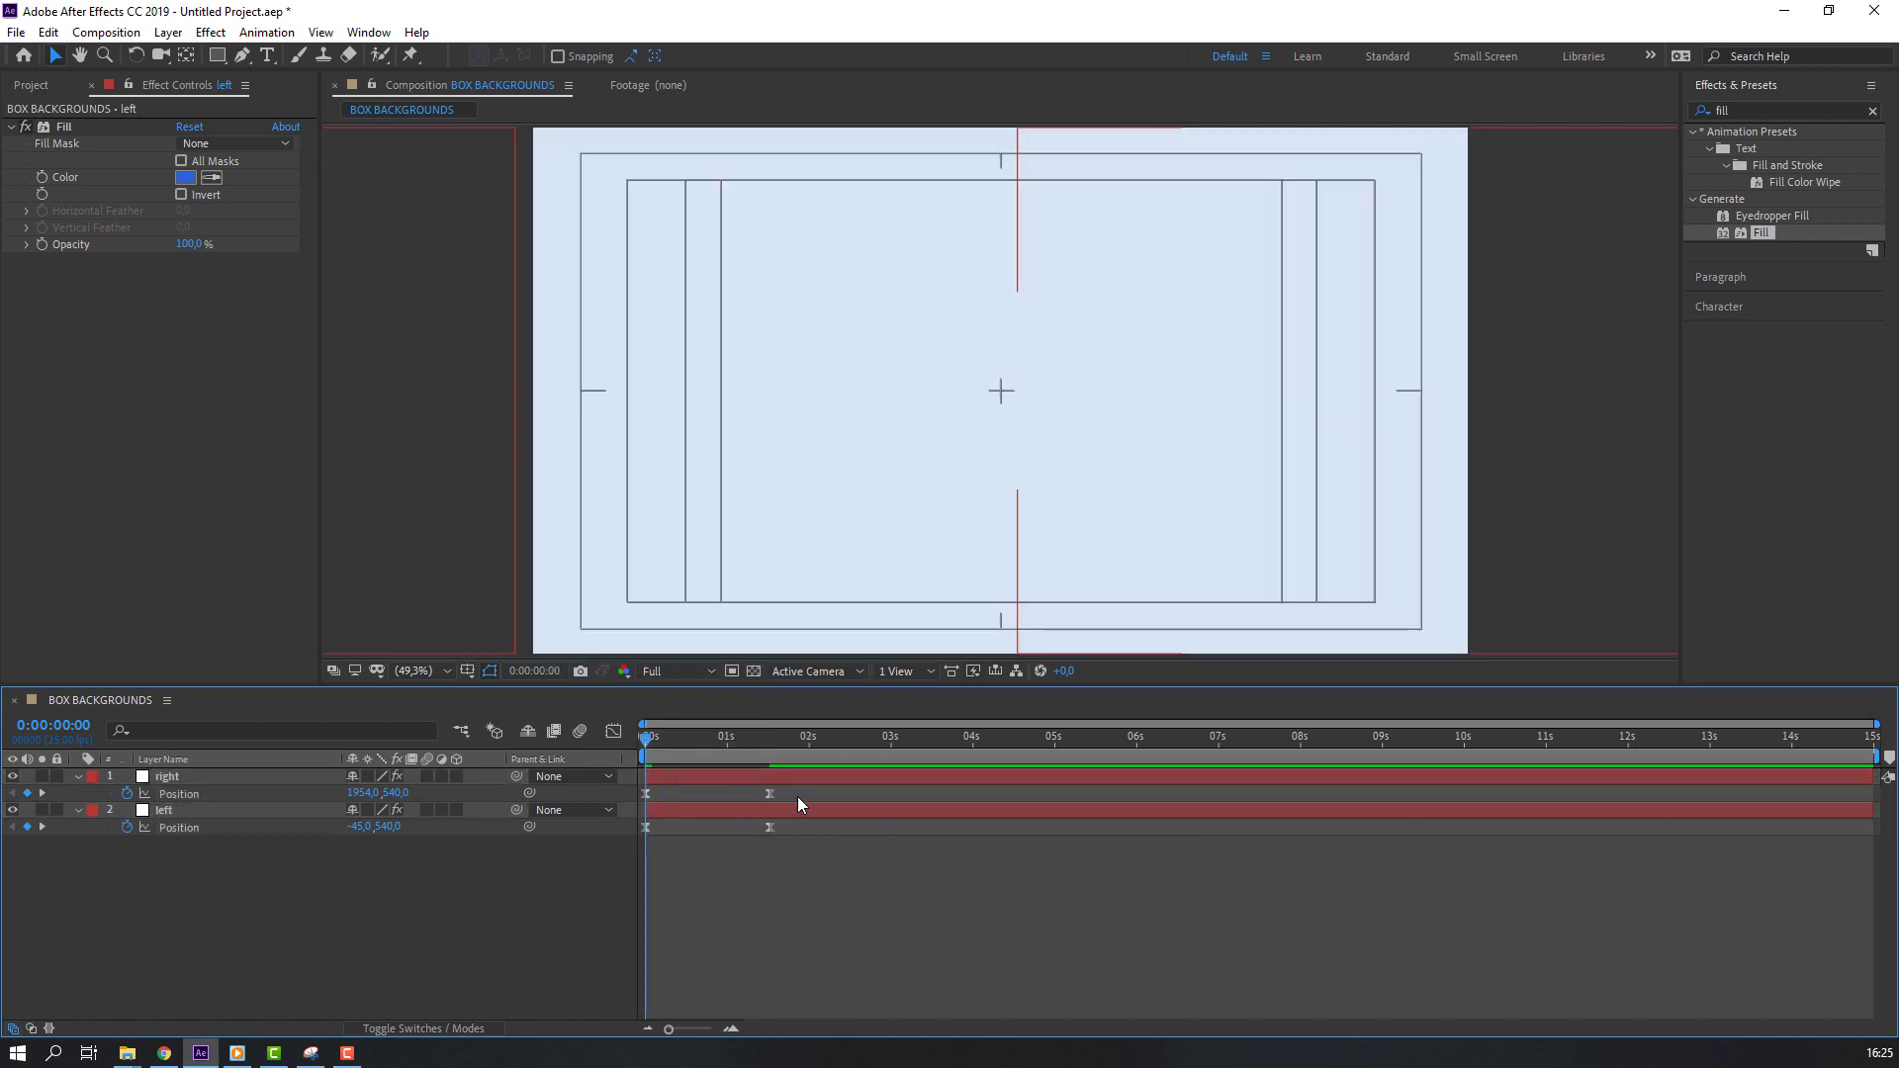
- Sharpen the ending ease handle in the Graph Editor speed curve and preview
drag(797, 787, 633, 837)
click(613, 731)
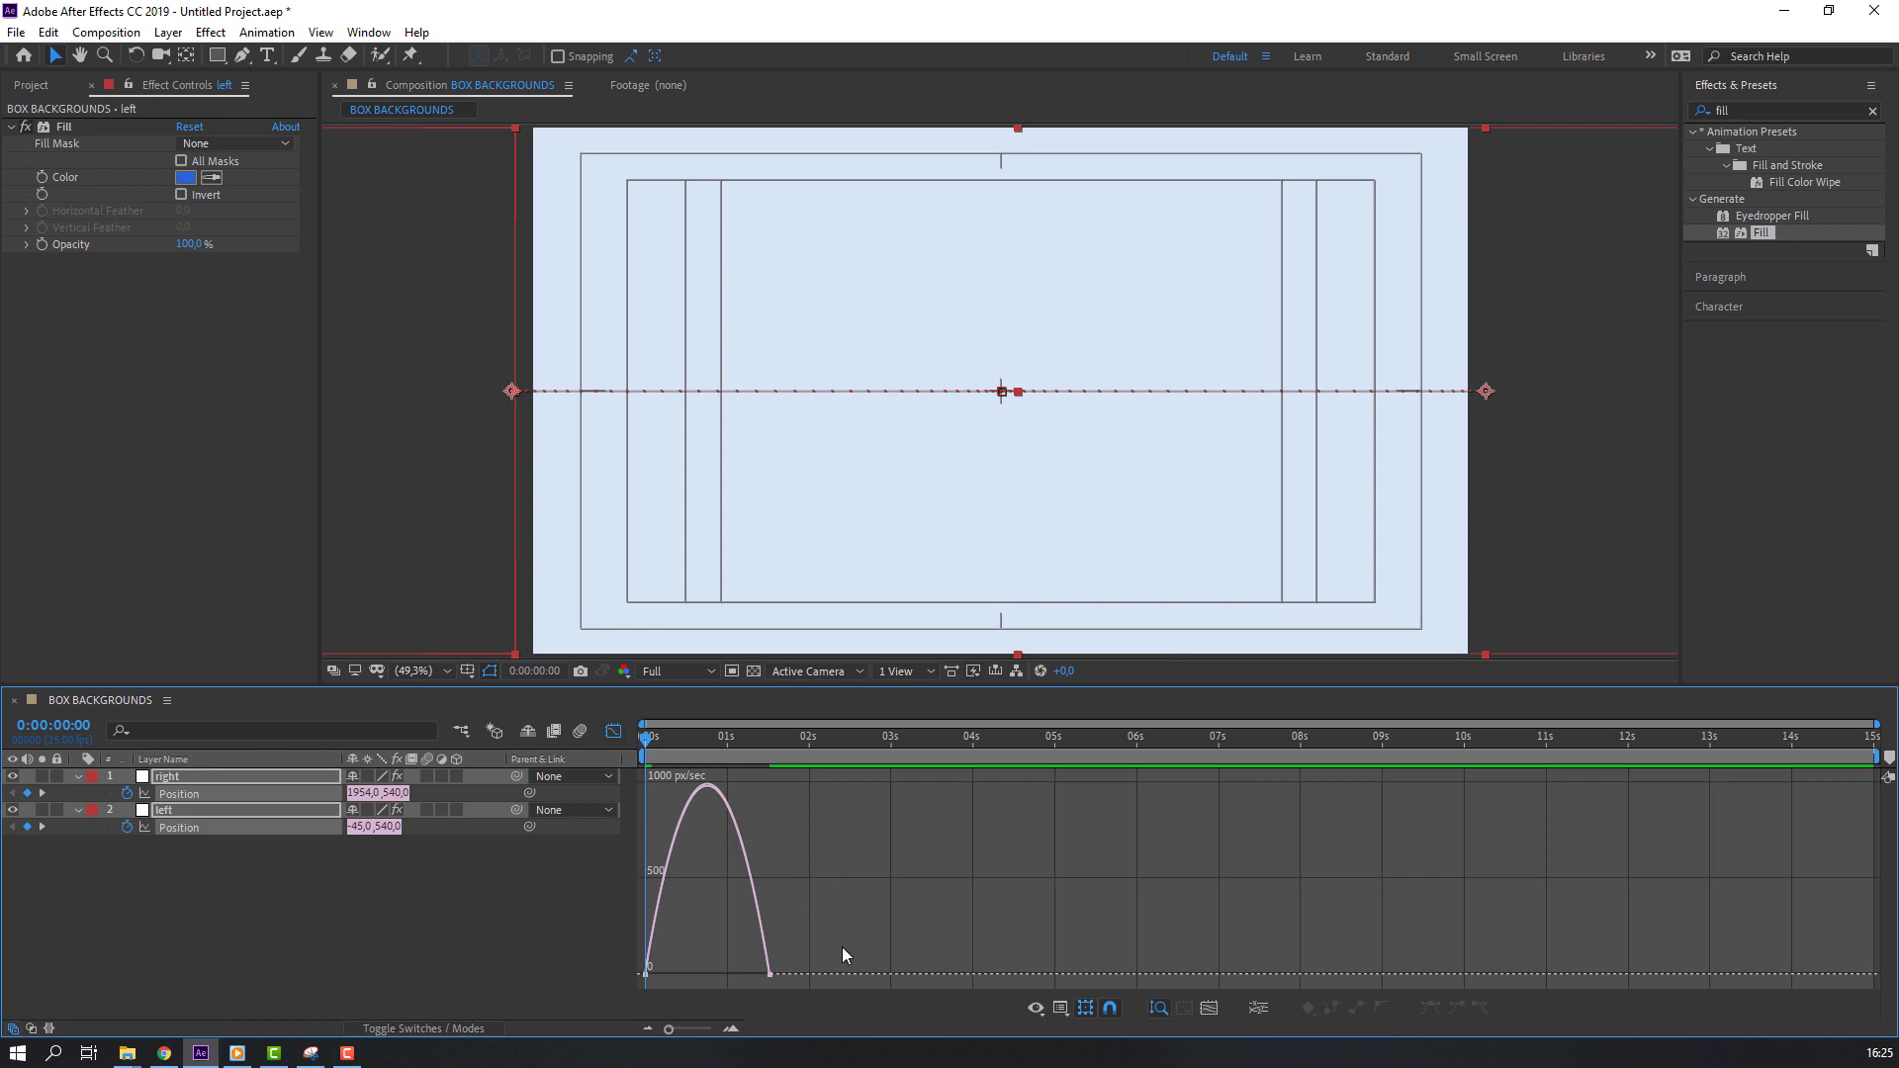
mouse_move(817, 964)
mouse_down()
mouse_move(710, 1007)
mouse_move(723, 969)
mouse_up()
key(space)
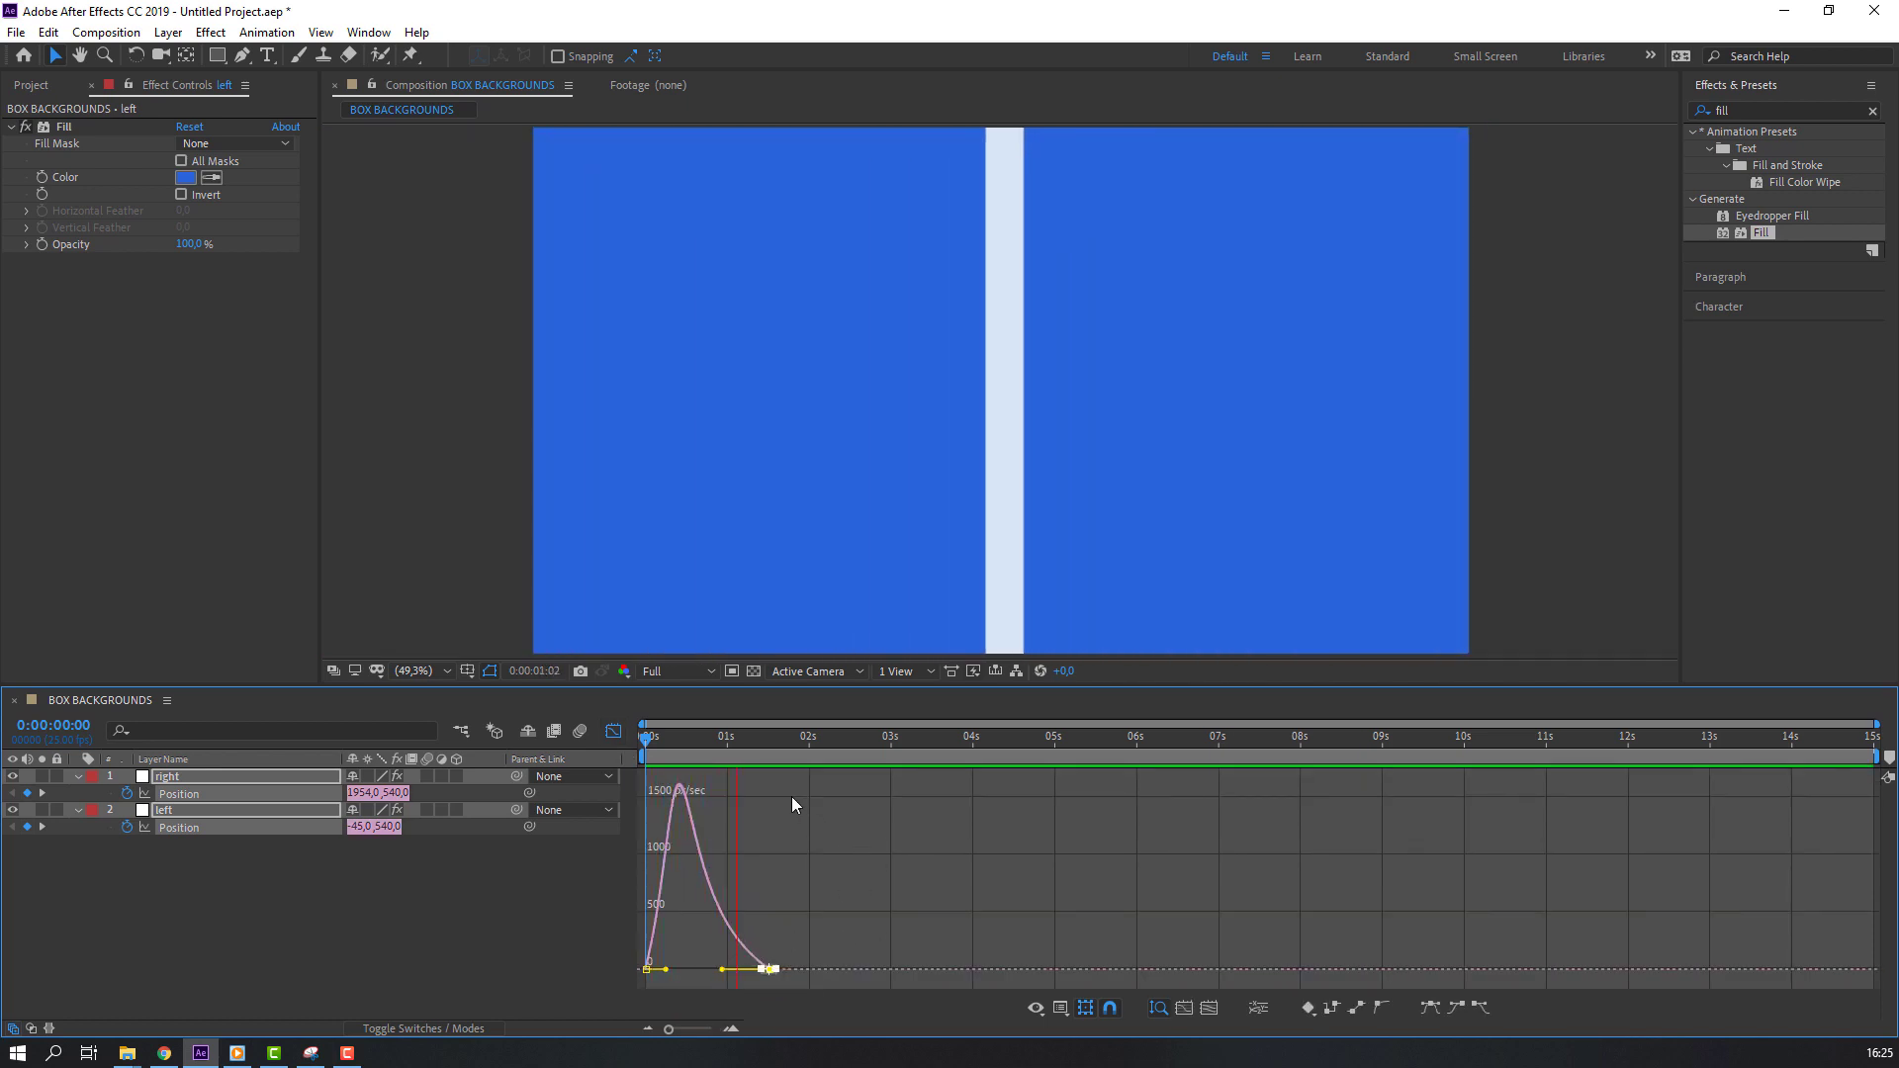
click(614, 731)
drag(662, 744, 822, 744)
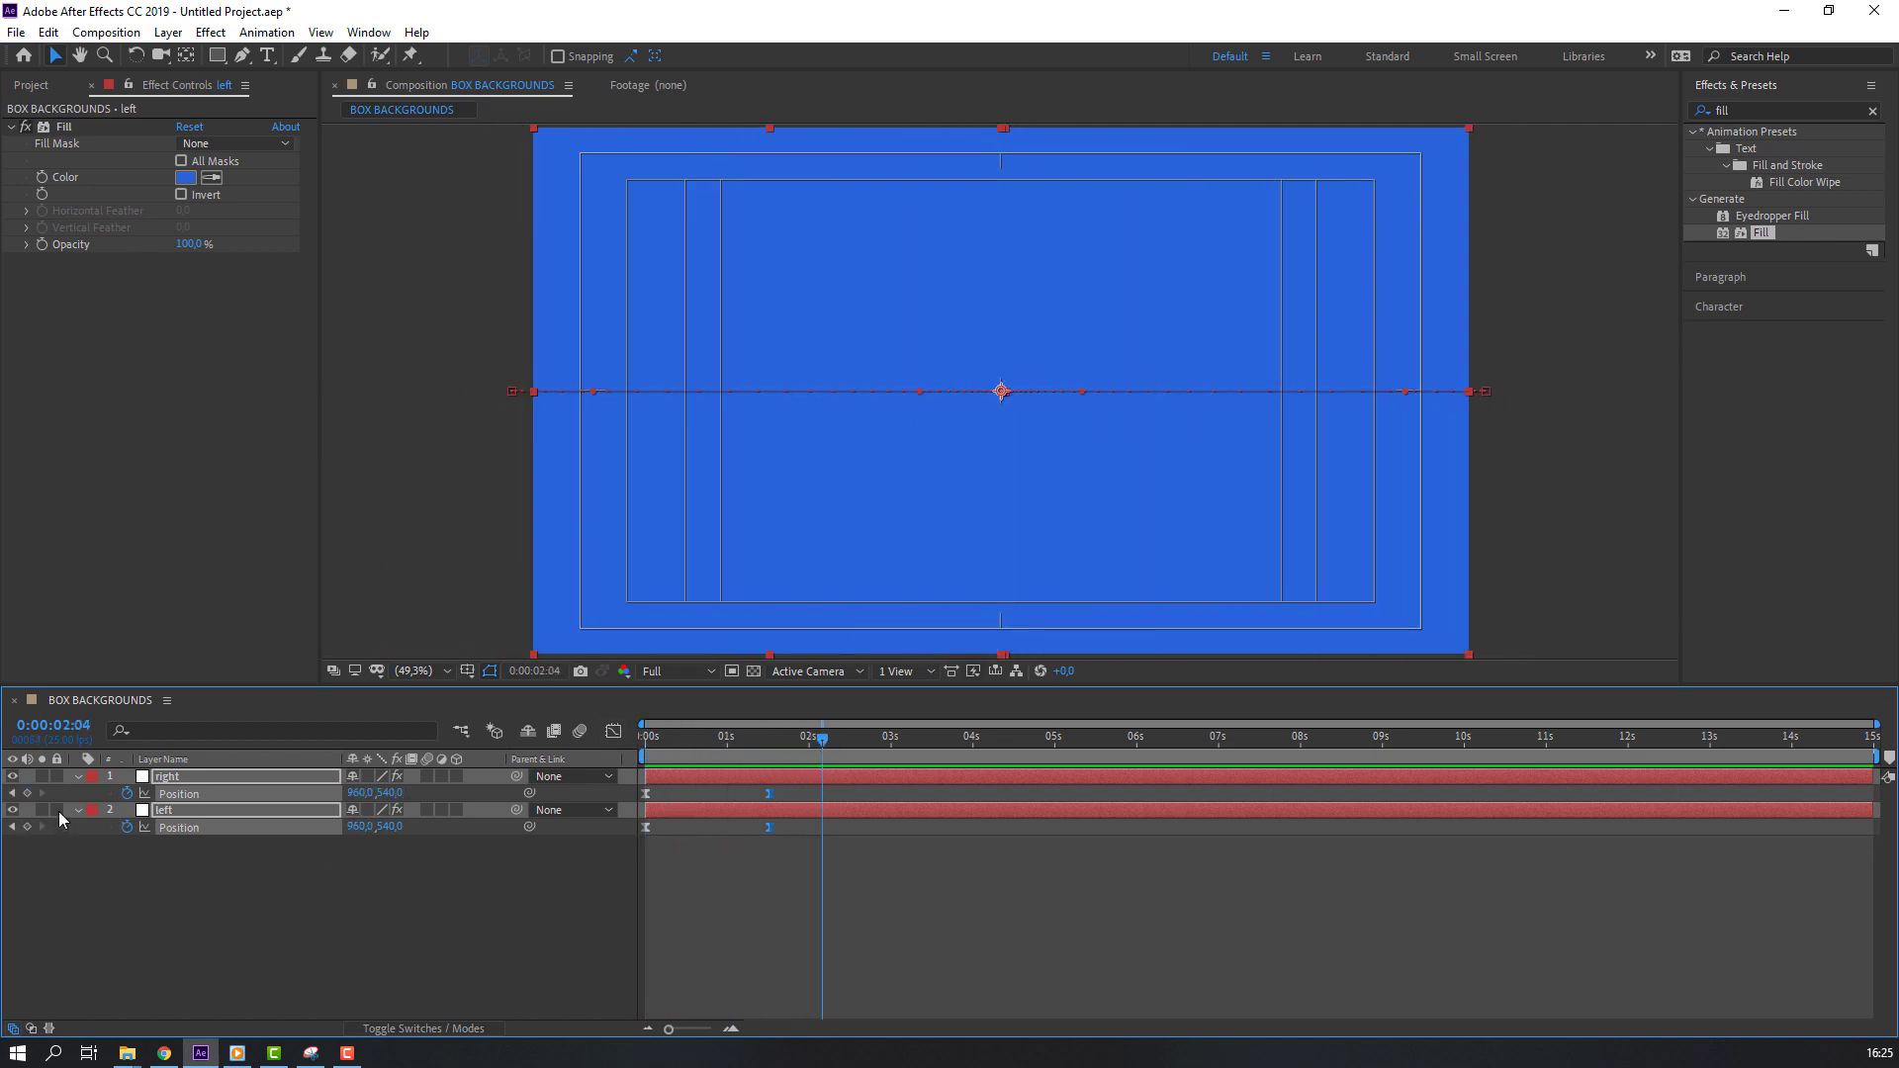
- Hold Position at 0:00:02:04, then at 0:00:03:01 slide right to X 1528 and left to X 380
click(26, 793)
drag(856, 752, 894, 744)
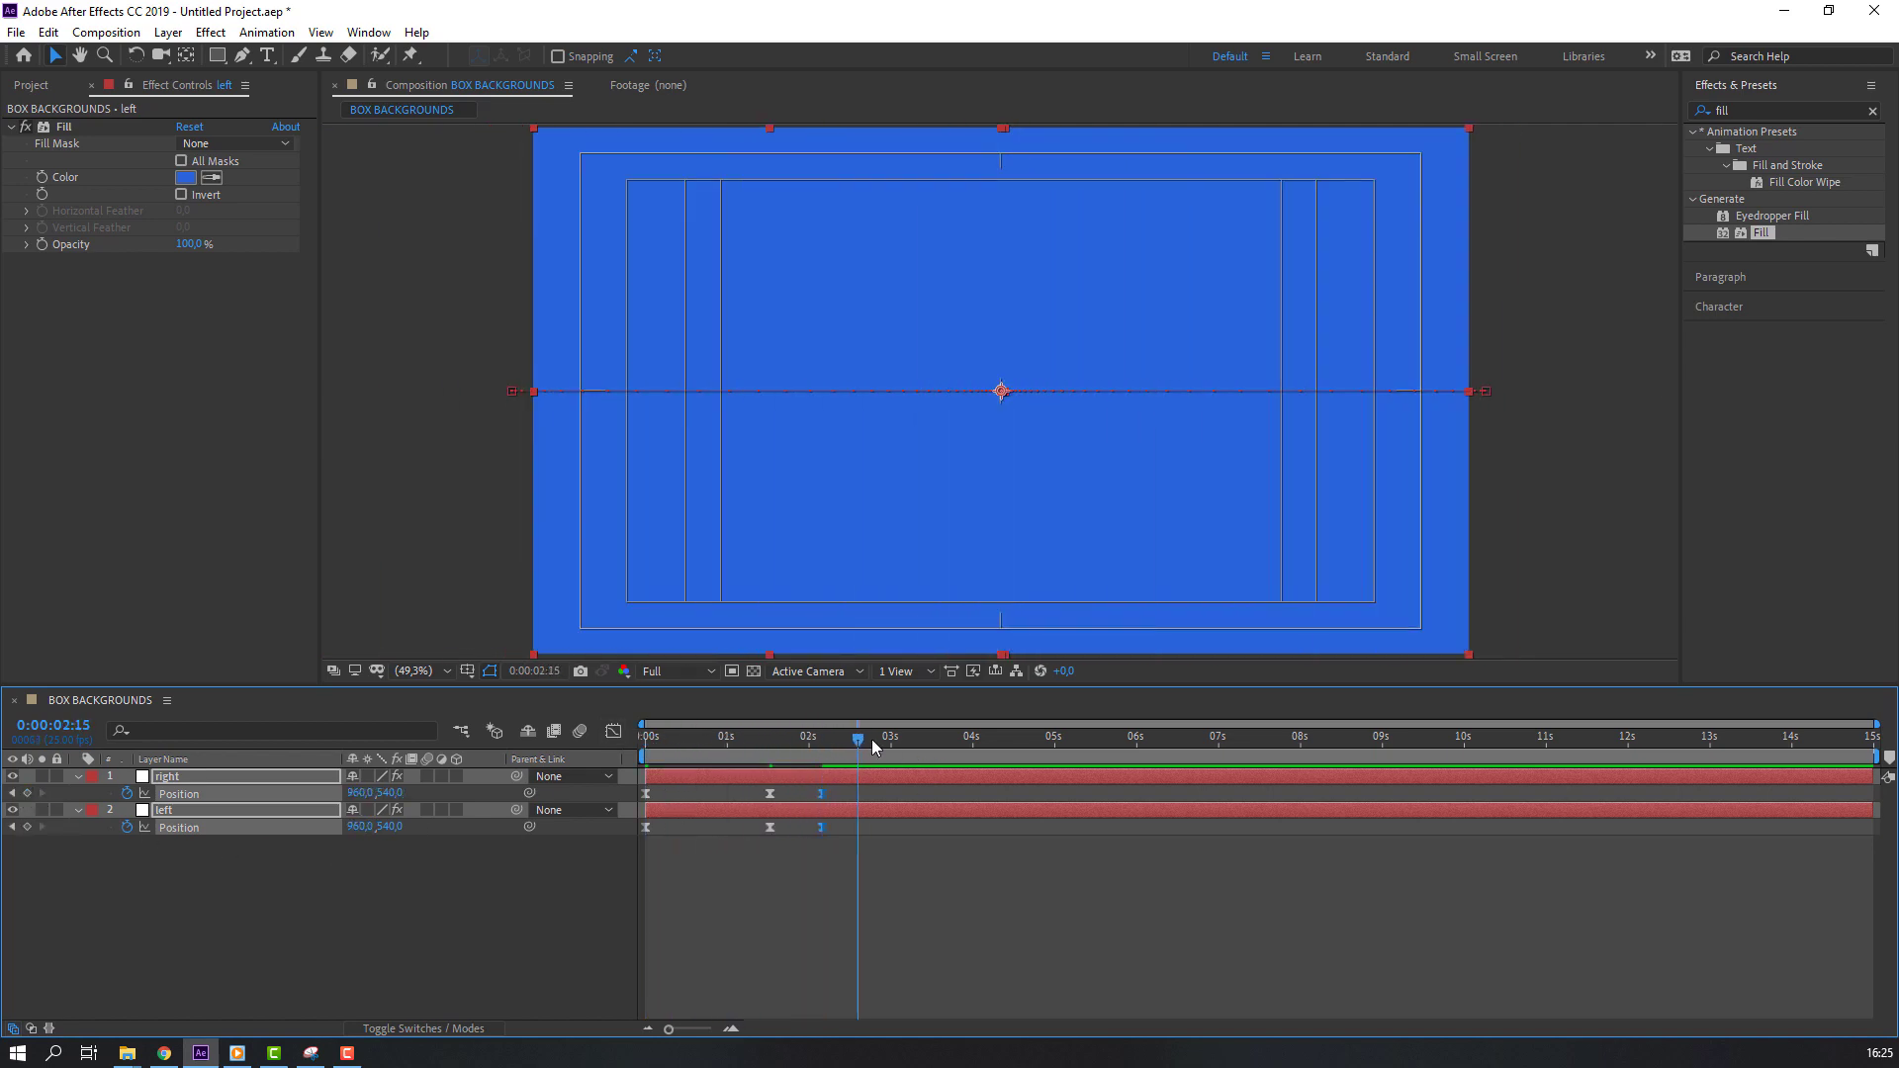
click(406, 903)
click(364, 793)
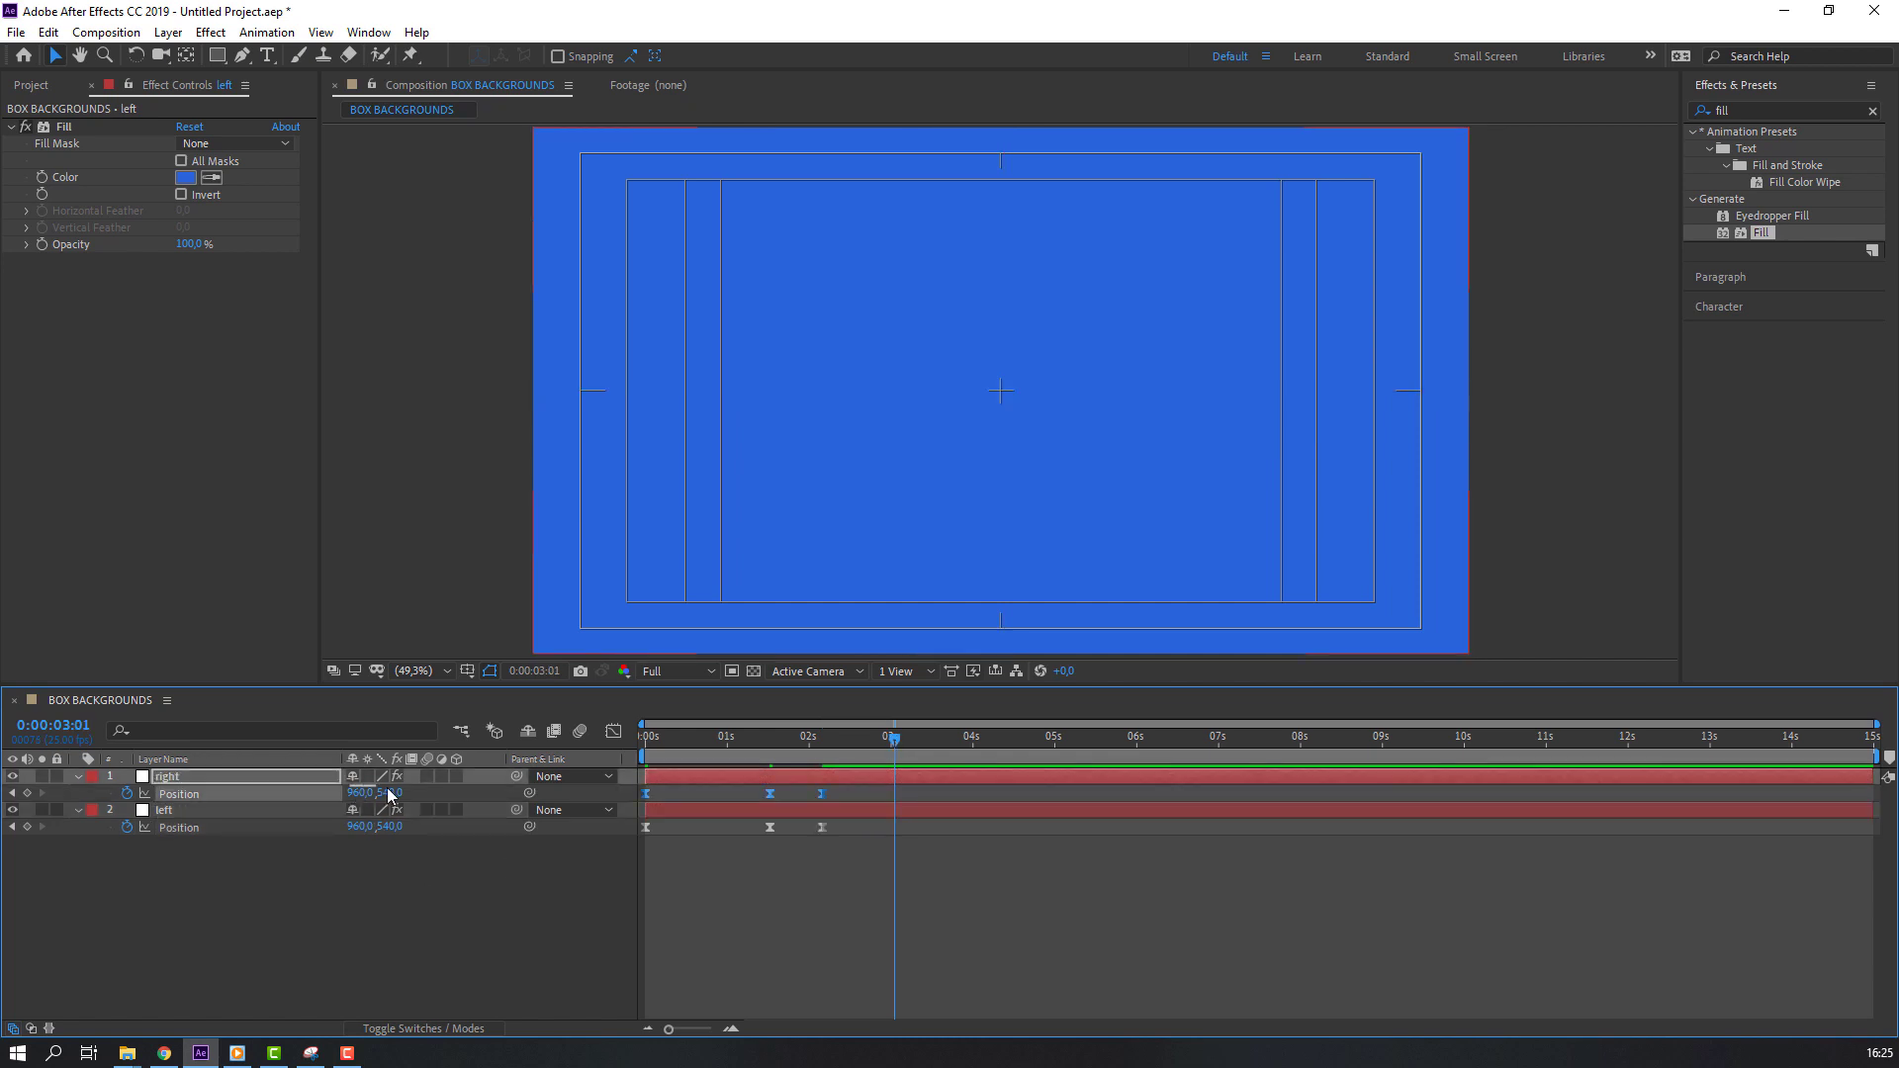
drag(362, 793, 916, 793)
click(386, 911)
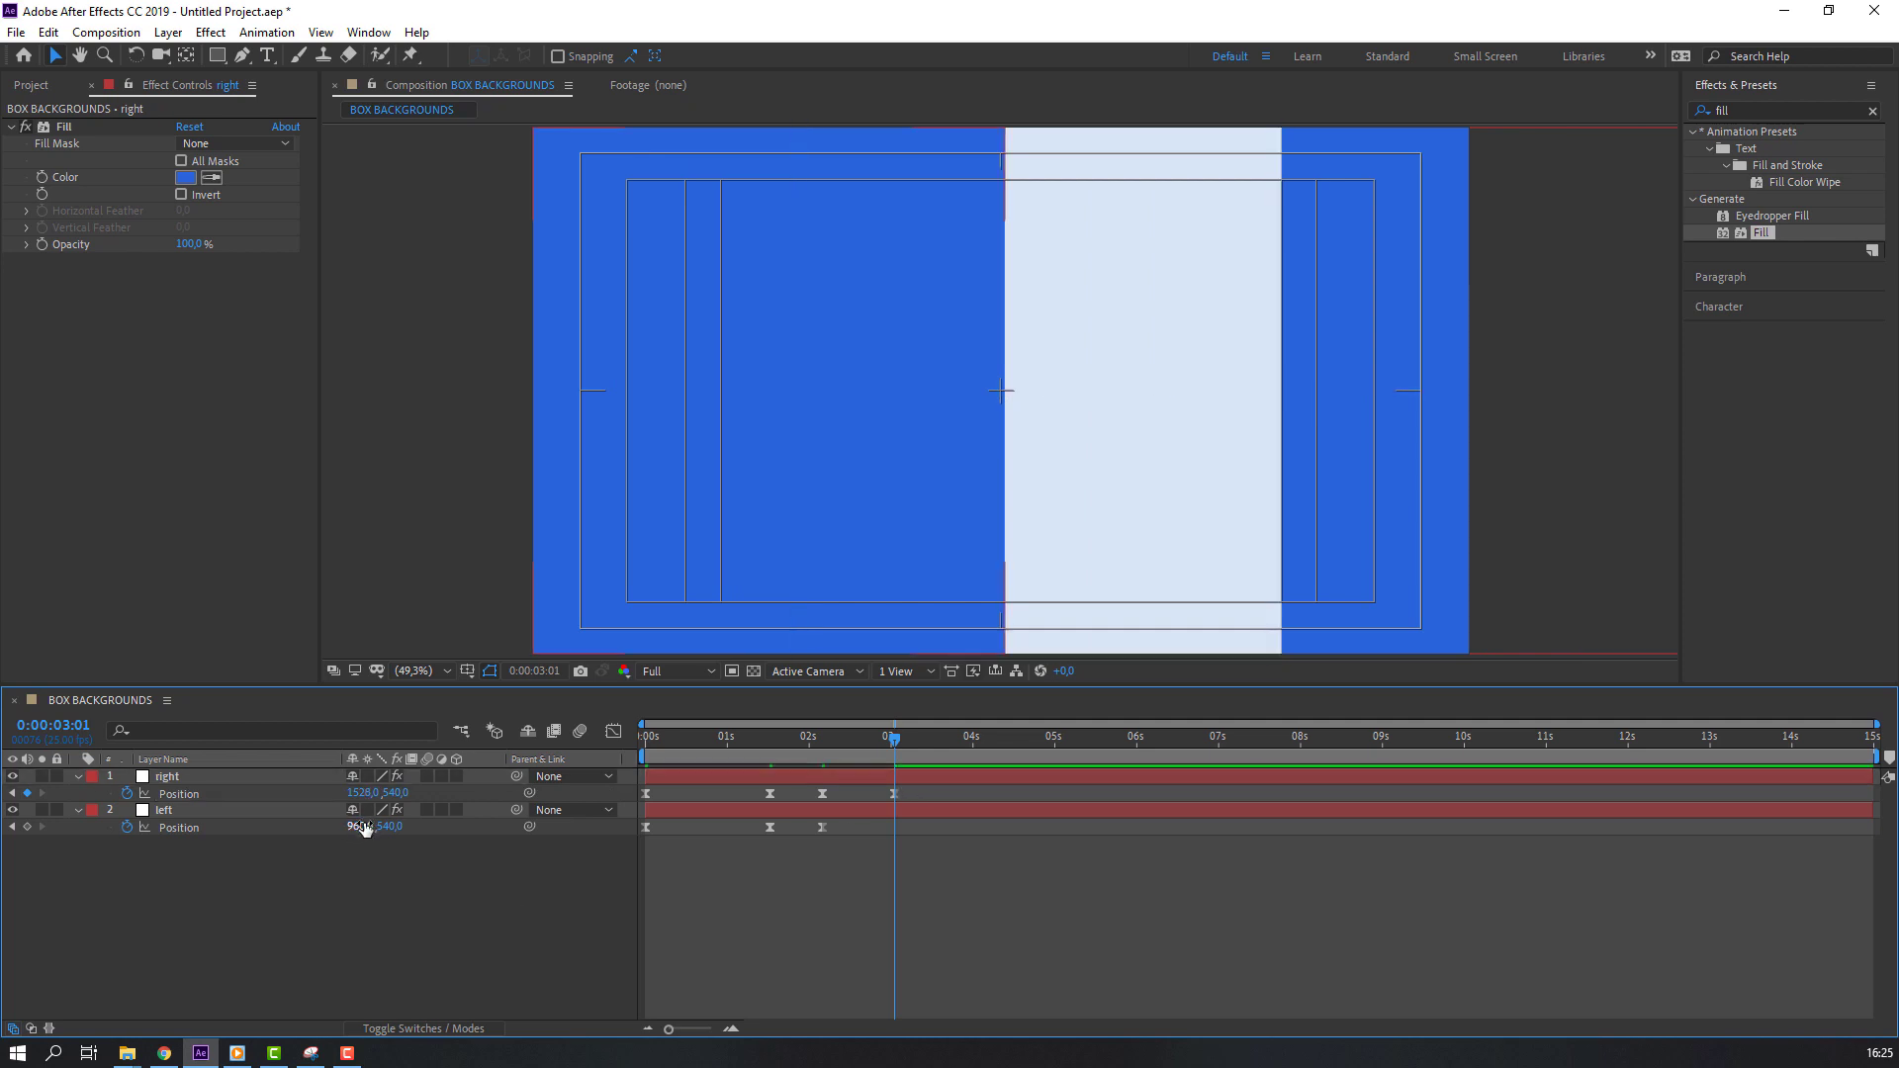
mouse_move(364, 827)
mouse_down()
mouse_move(20, 826)
mouse_move(463, 950)
mouse_up()
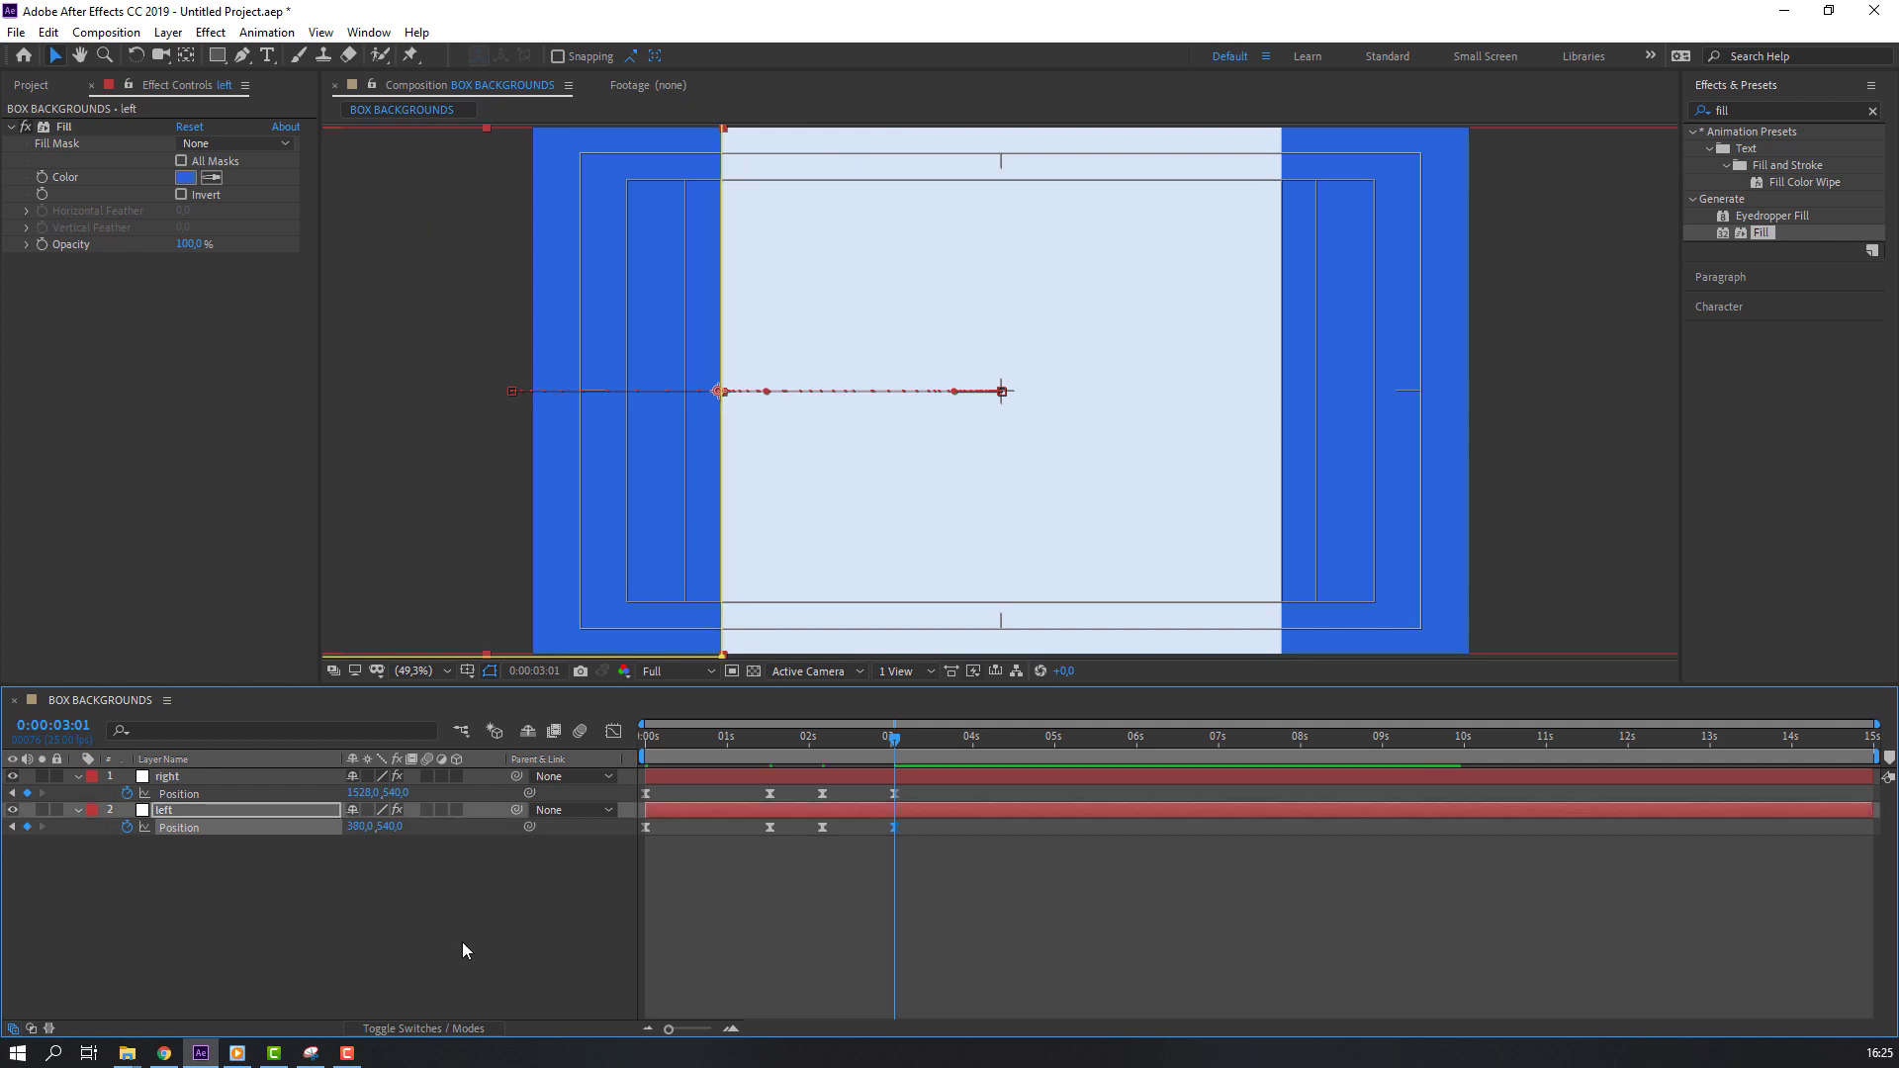
click(863, 905)
- Adjust the opening move's easing in the Graph Editor and preview
drag(918, 786, 810, 839)
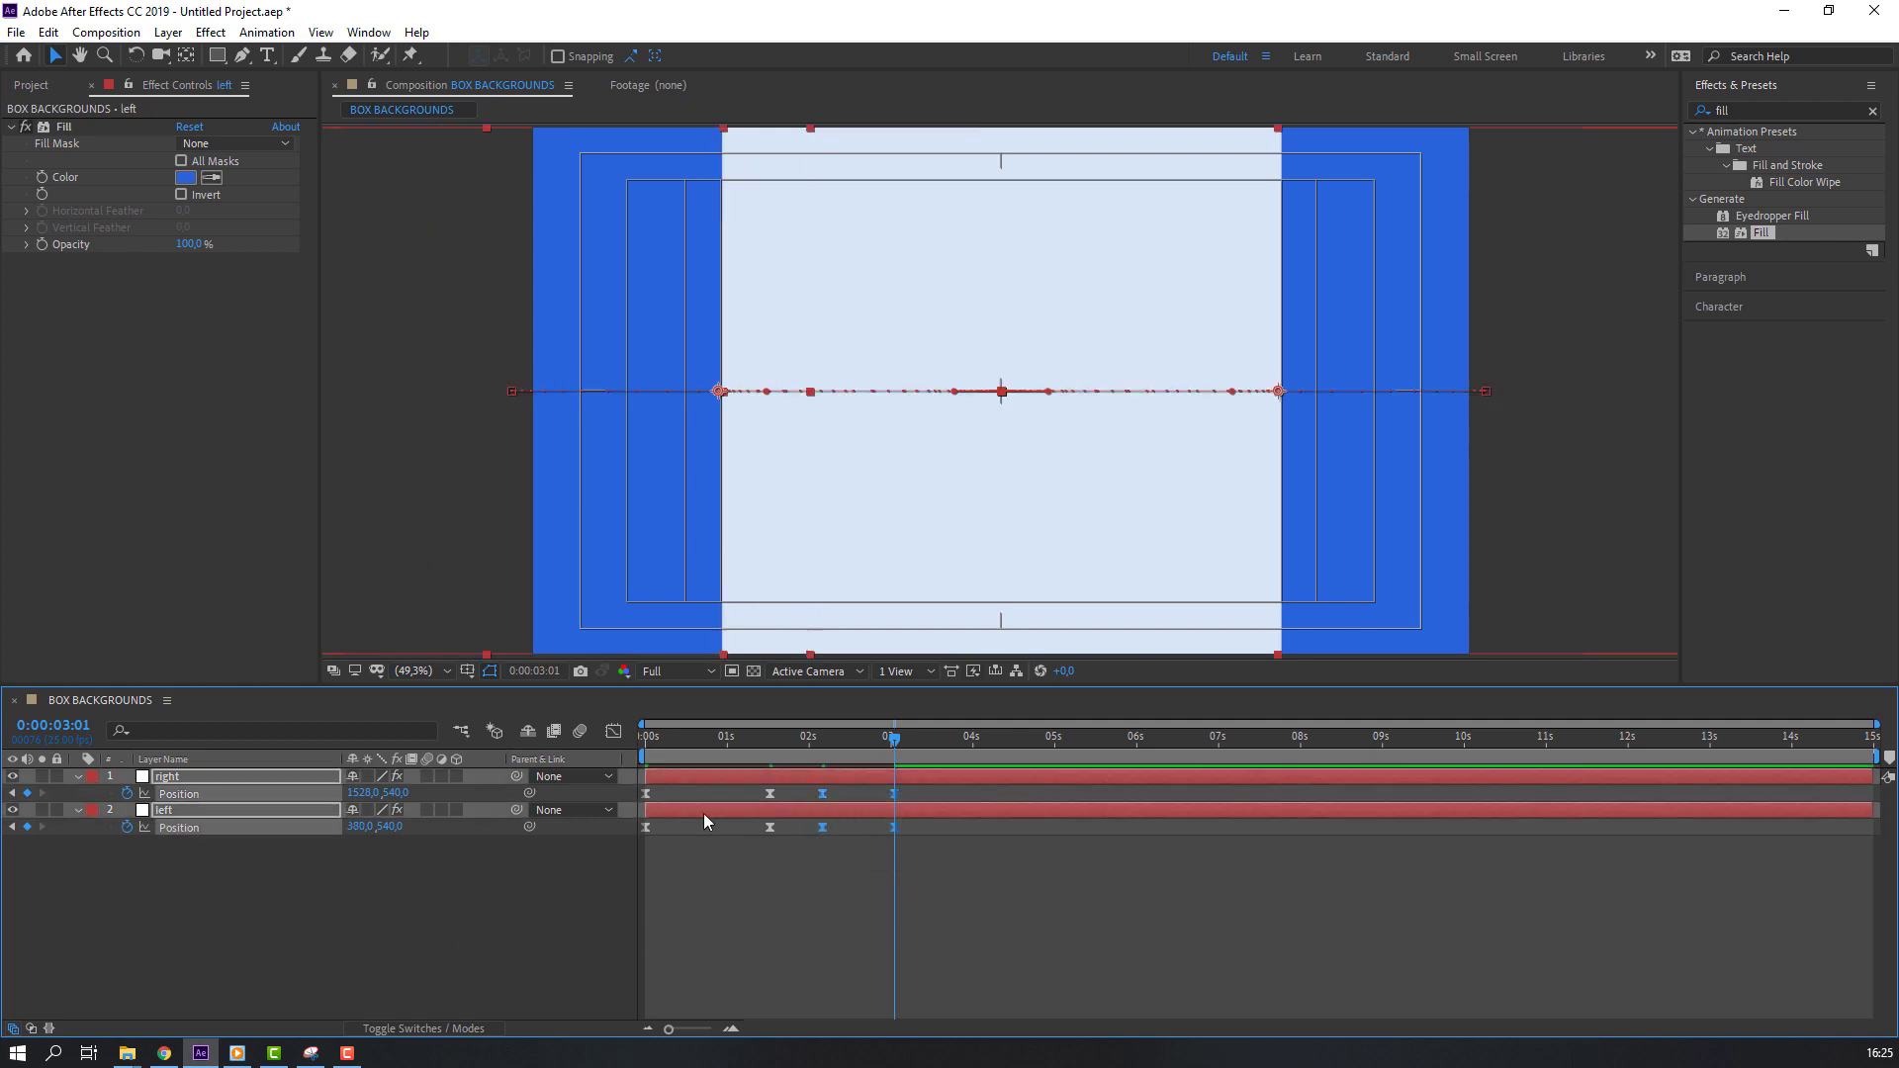
click(610, 733)
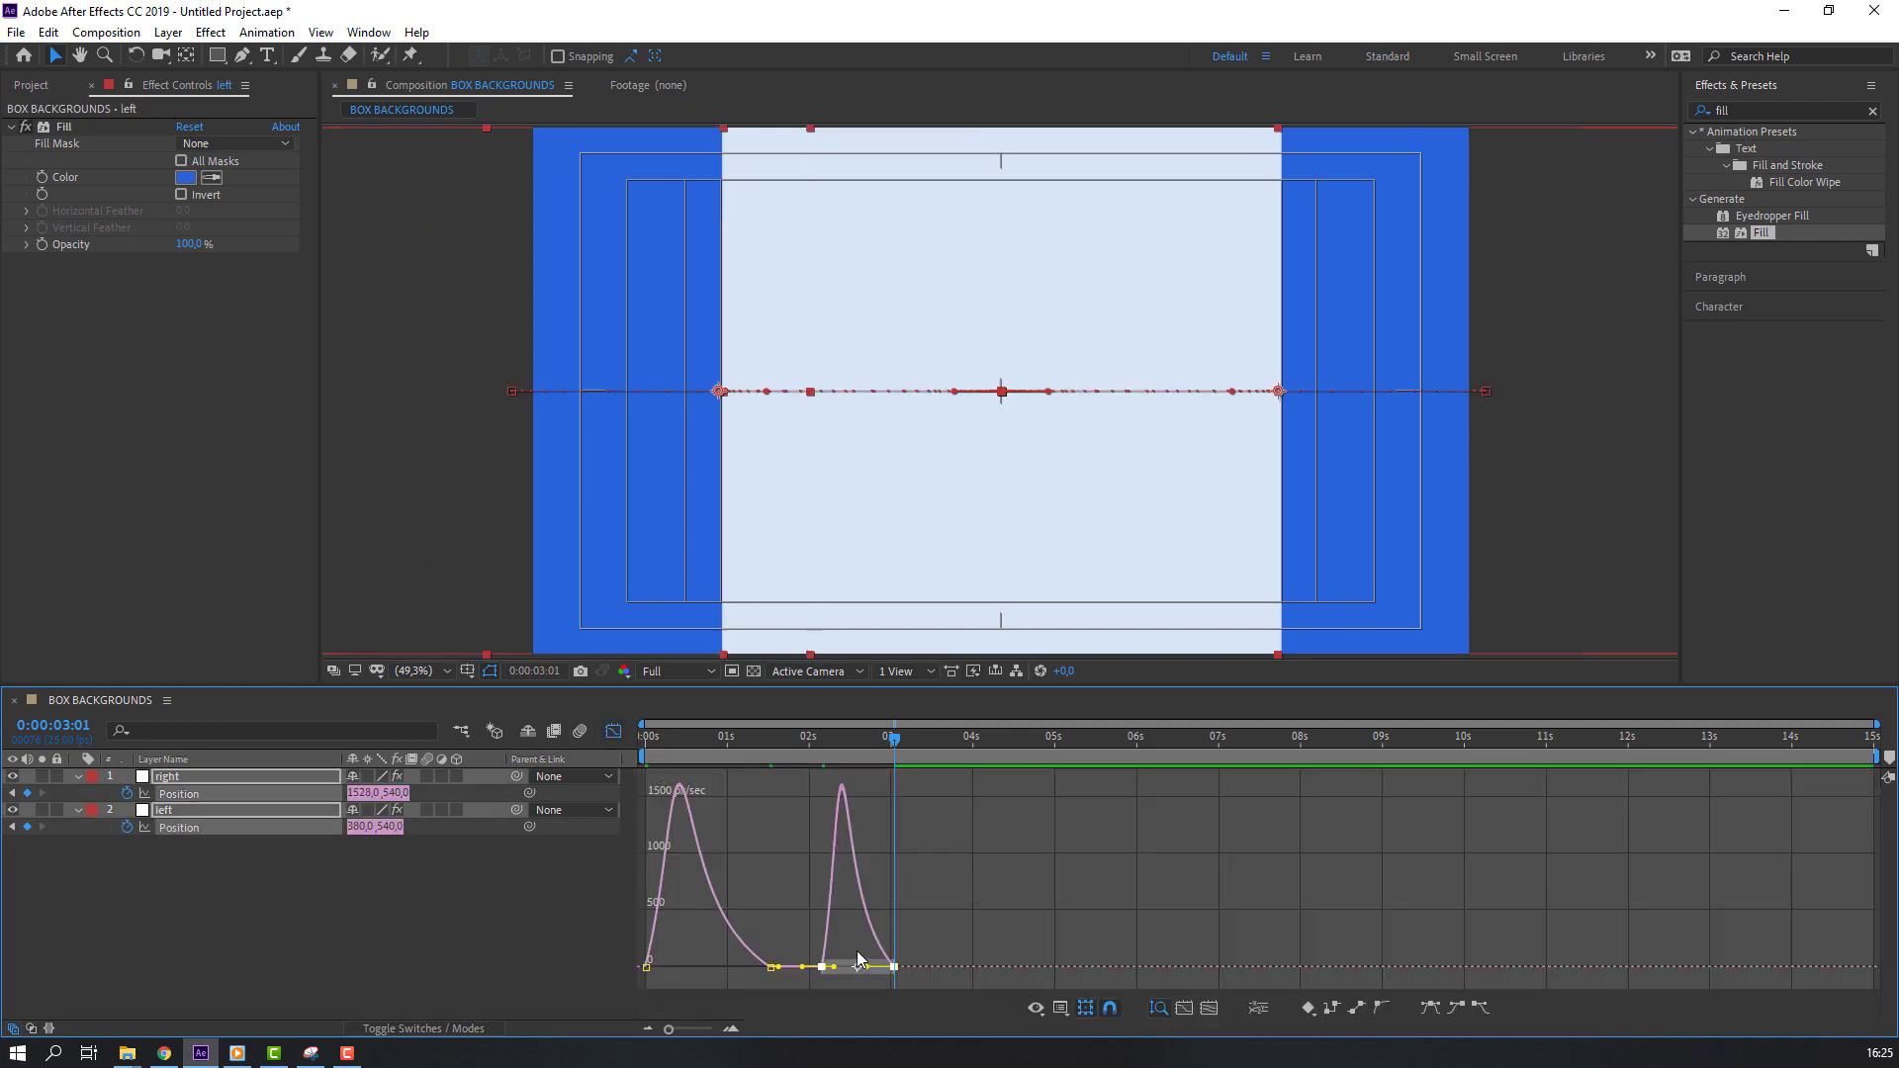
drag(858, 957, 921, 983)
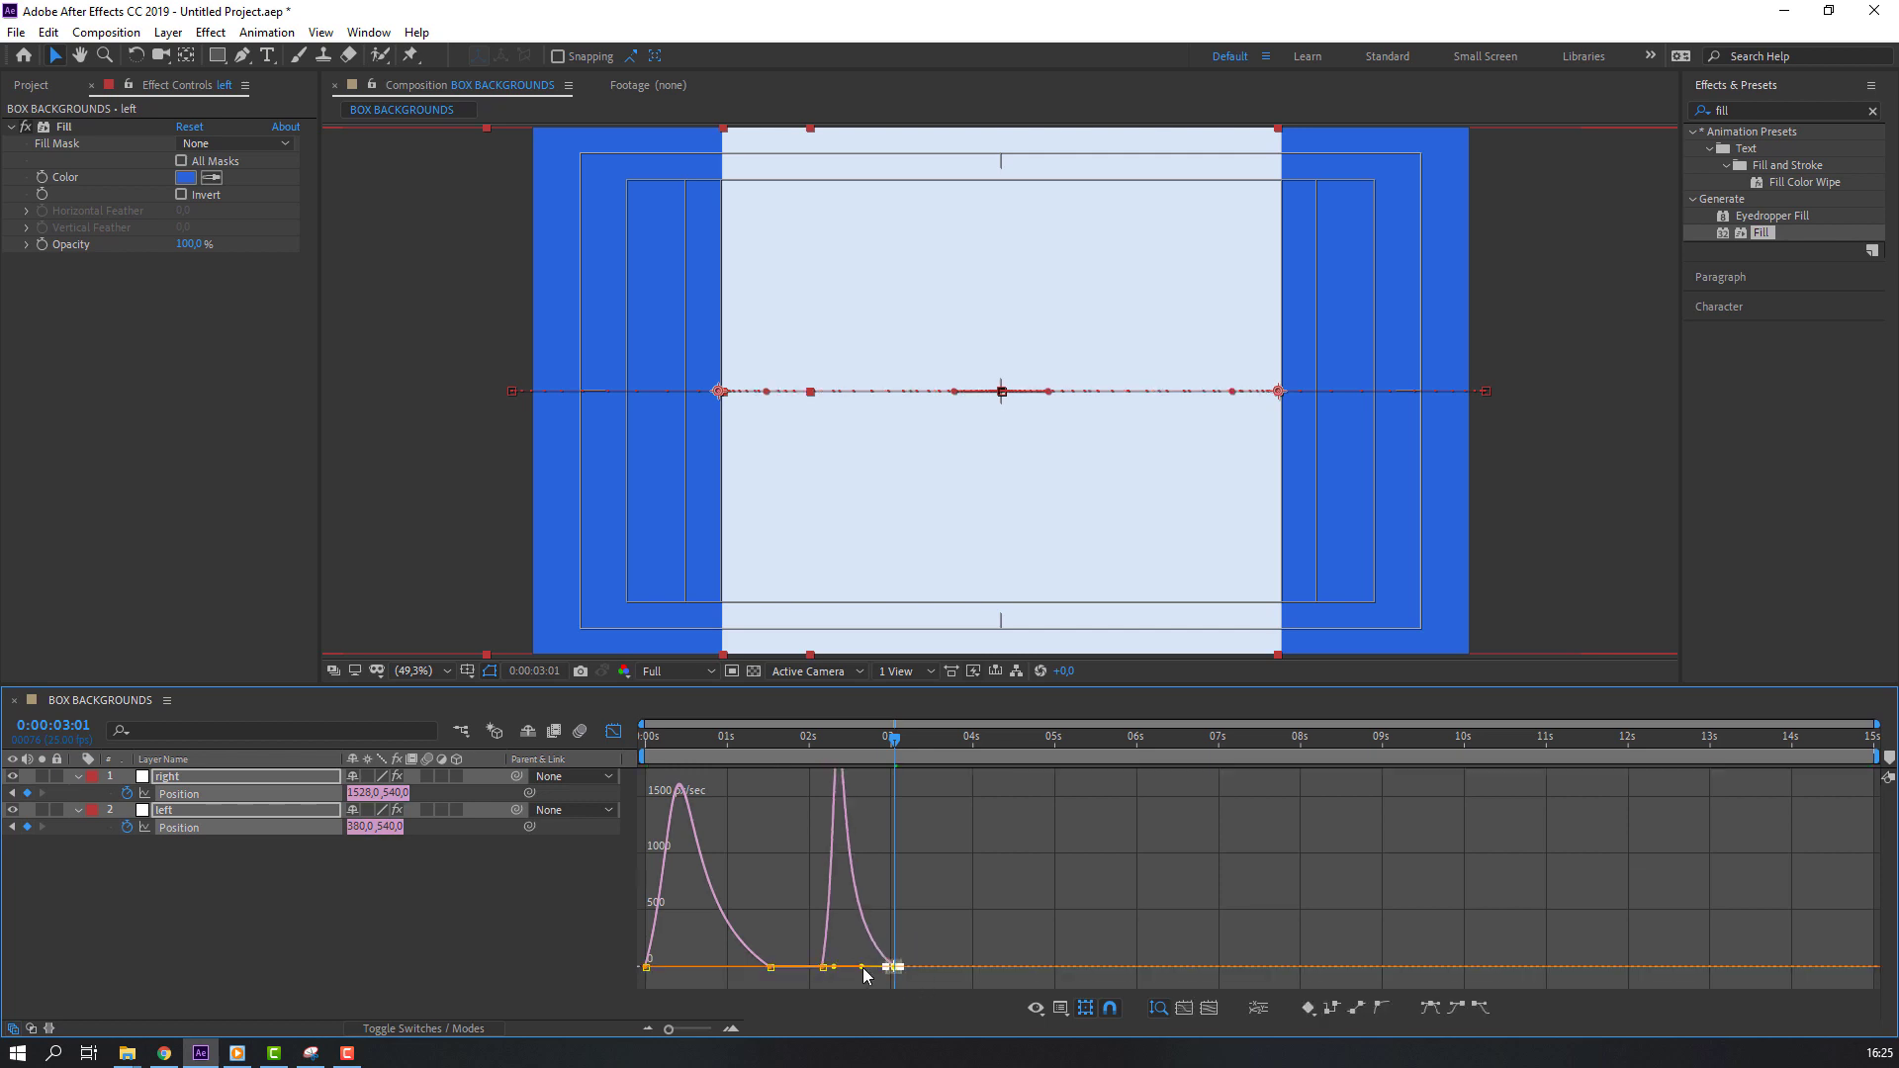
click(1042, 896)
key(space)
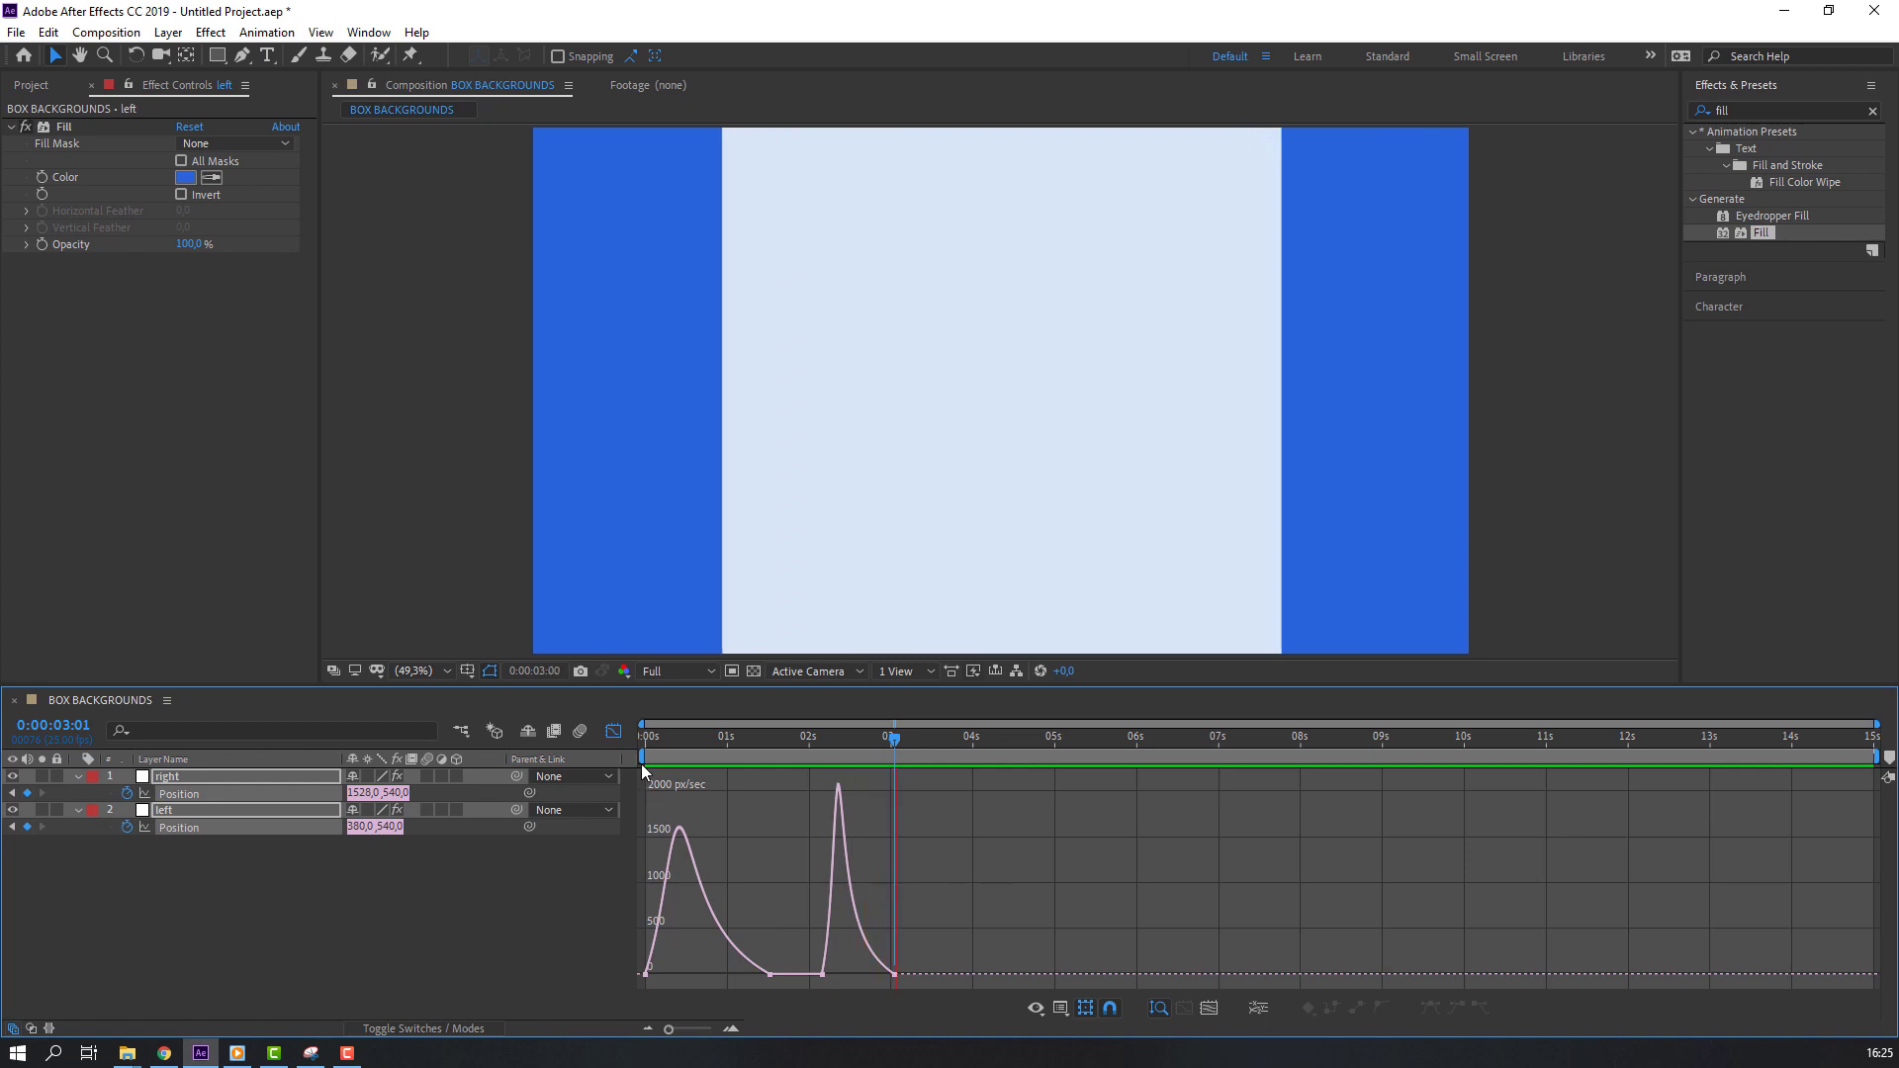
key(ctrl+a)
key(shift+F3)
- Shift the opening keyframes earlier and final keyframes slightly later, then preview
drag(930, 805, 806, 825)
mouse_move(912, 791)
mouse_down()
mouse_move(881, 829)
mouse_move(916, 827)
mouse_up()
click(1035, 868)
key(space)
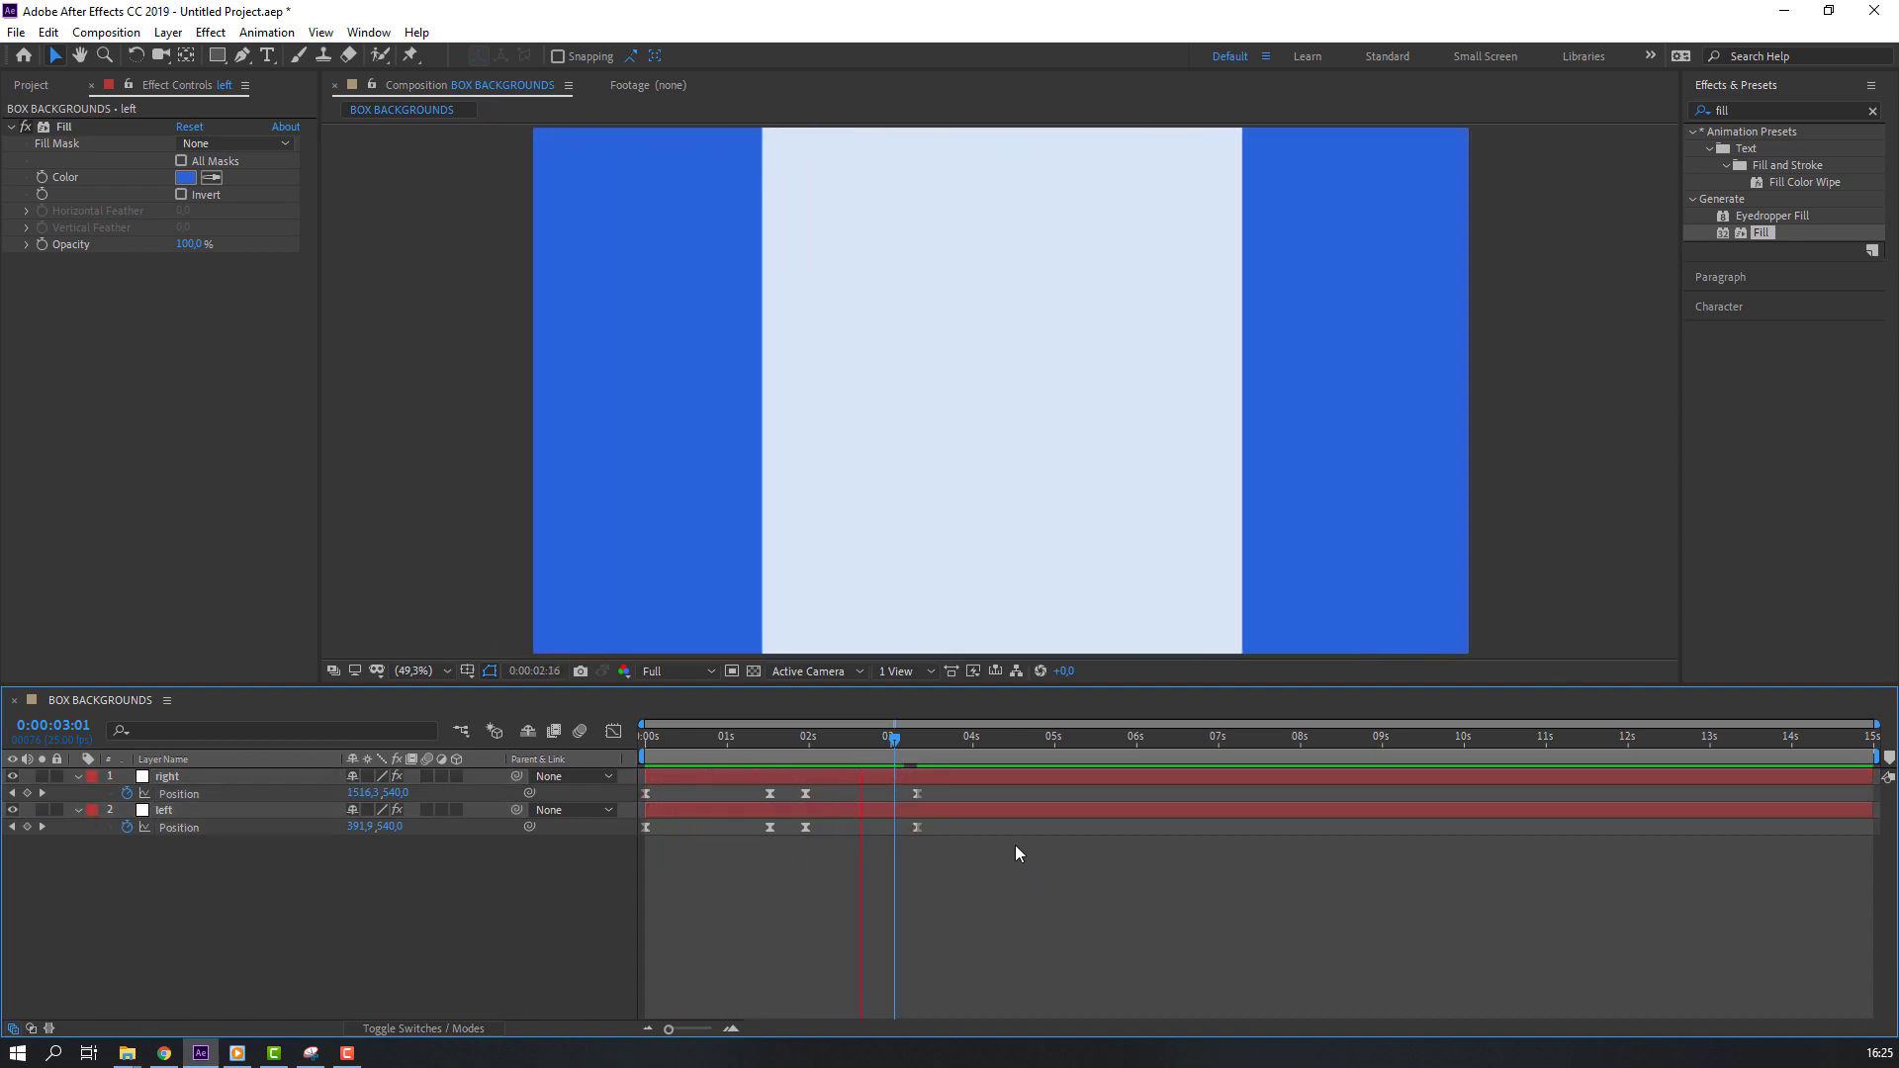
key(space)
- Retime the hold and opening keyframes earlier and check the panels at 03:08, 03:04 and 01:13
drag(974, 789, 809, 843)
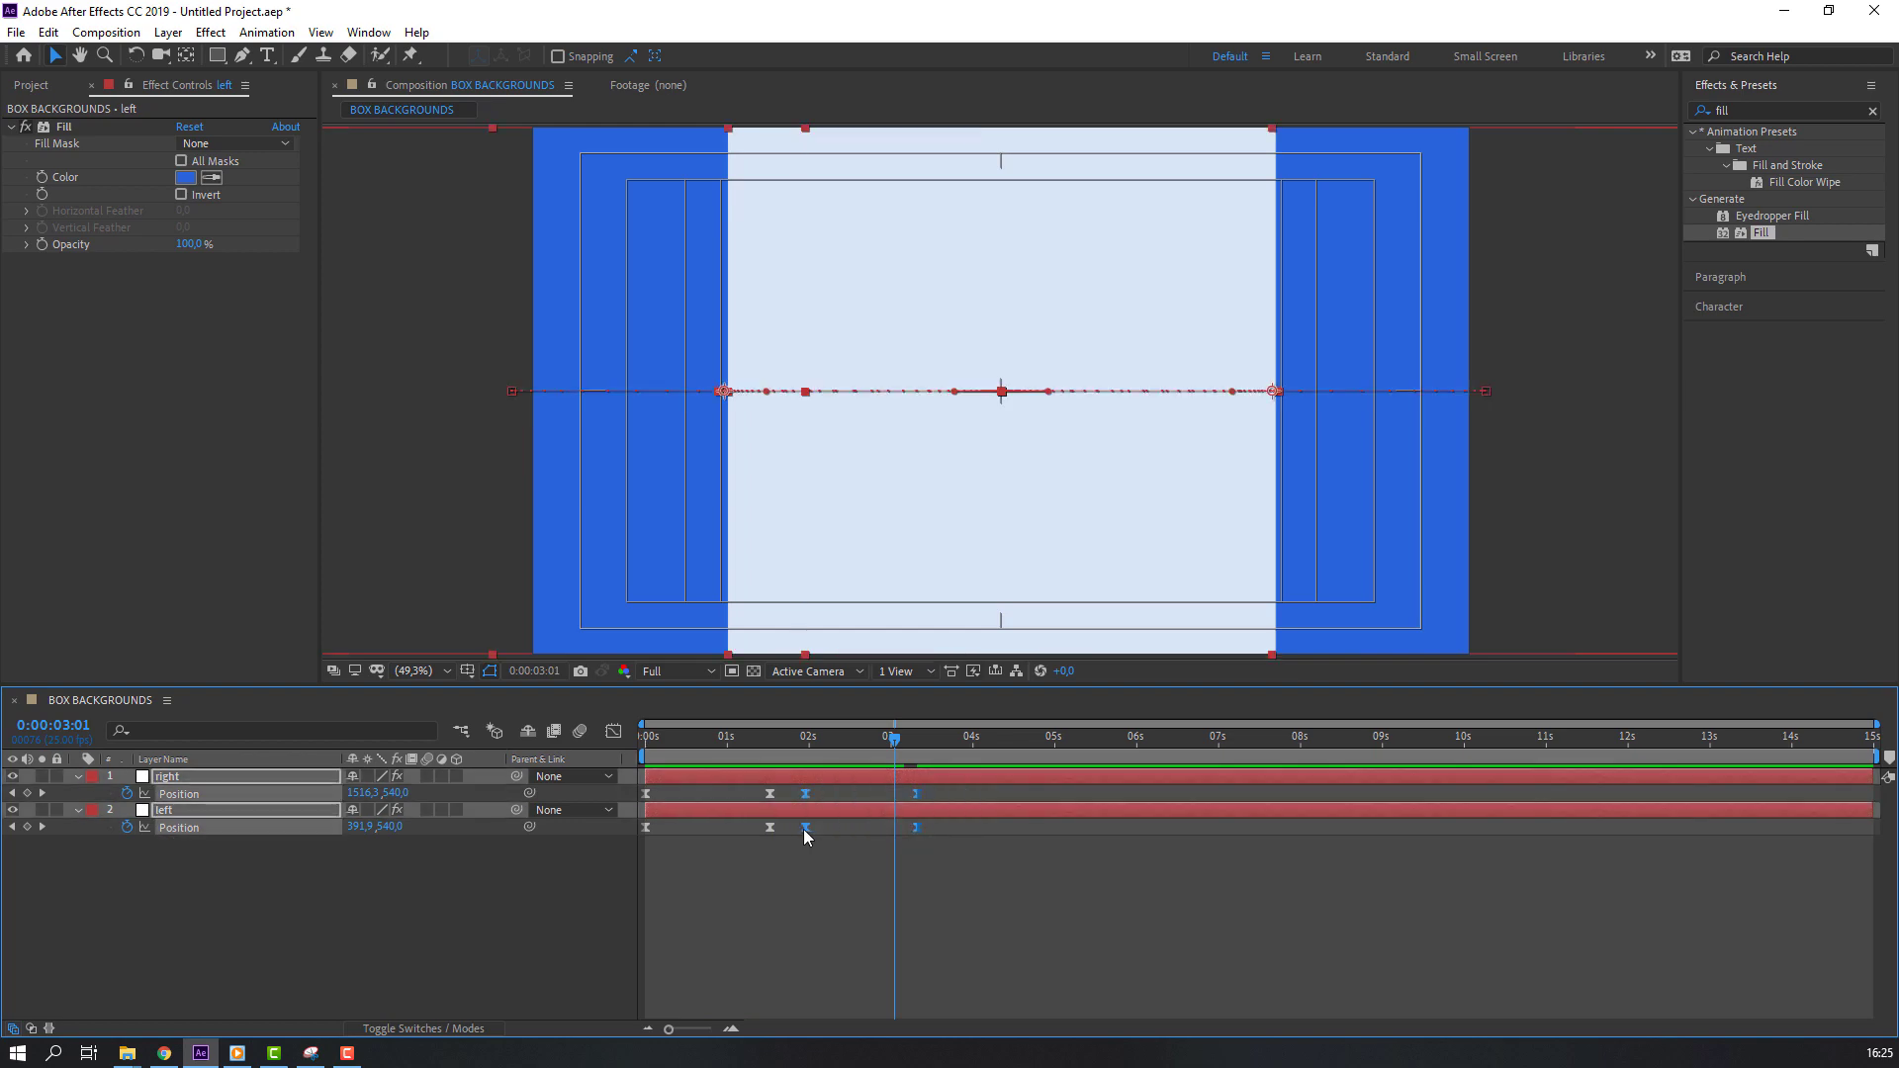
drag(803, 828, 797, 829)
key(space)
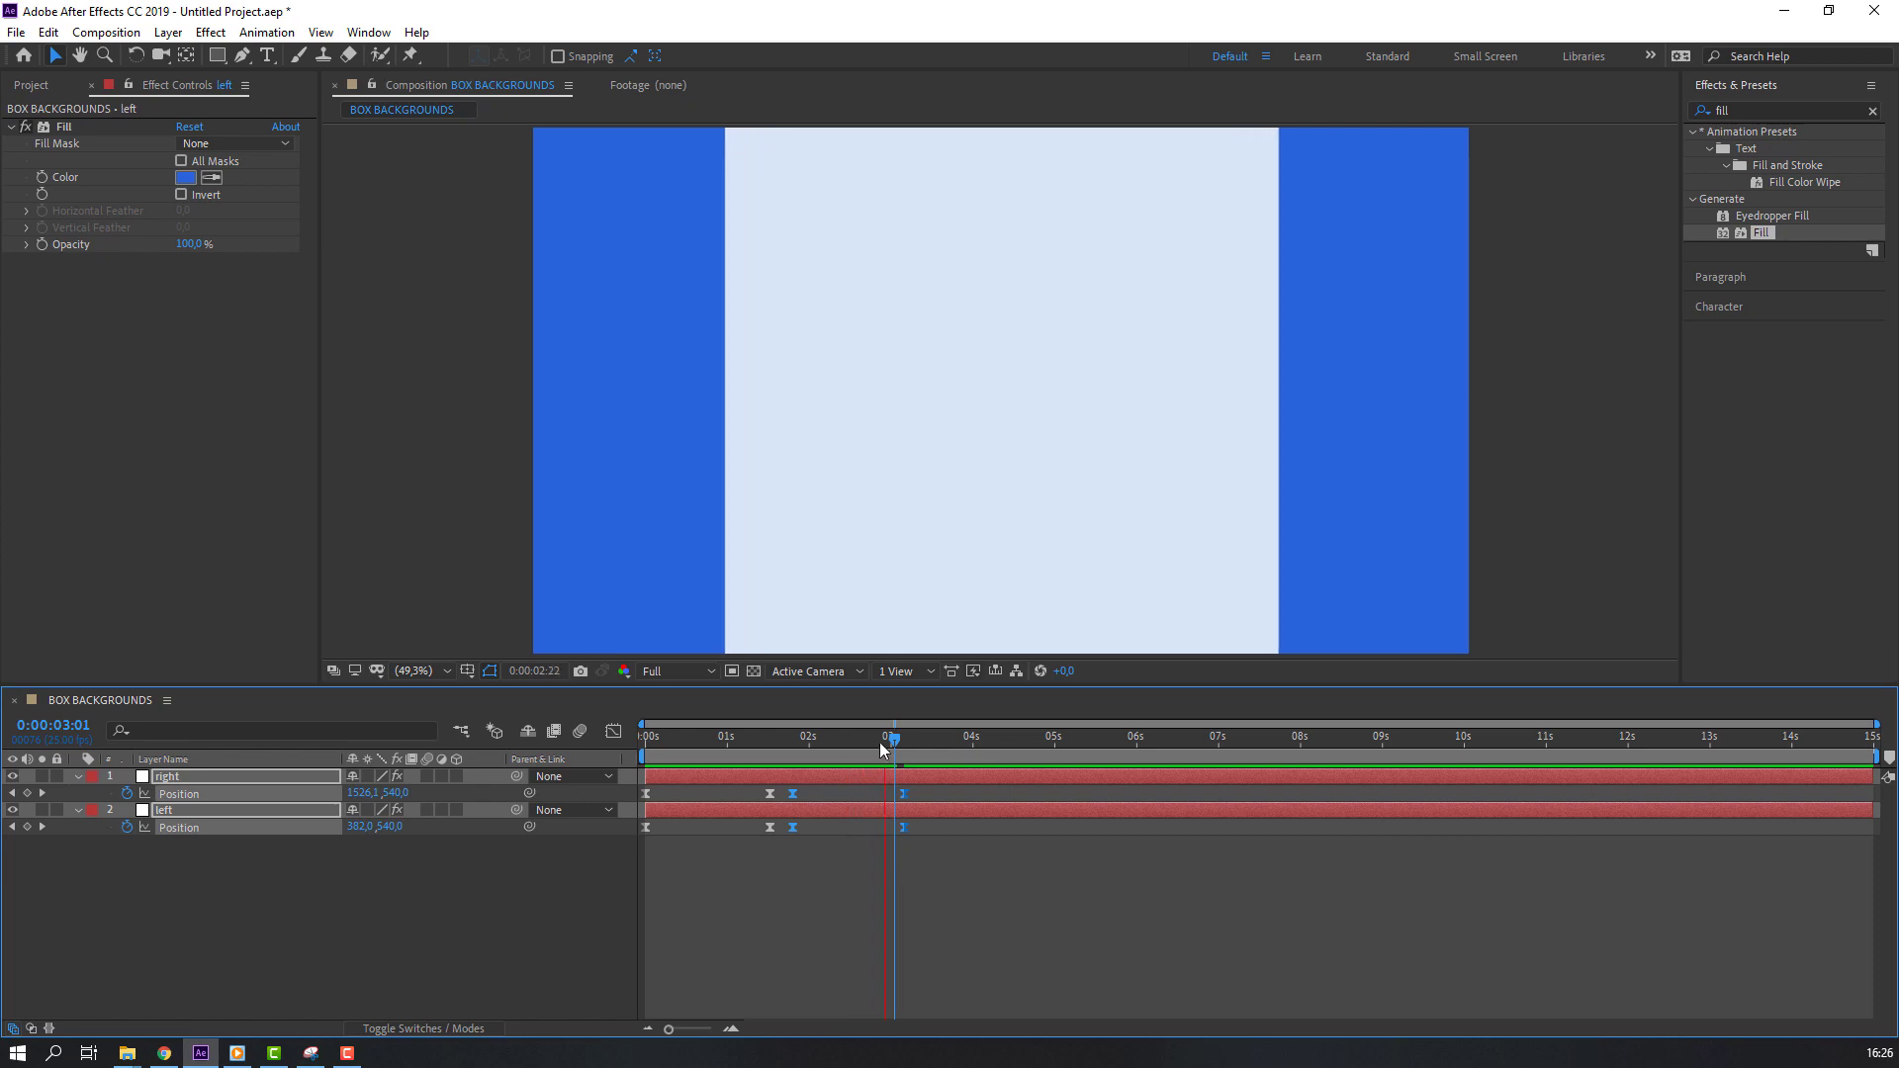
drag(880, 742, 904, 742)
click(253, 893)
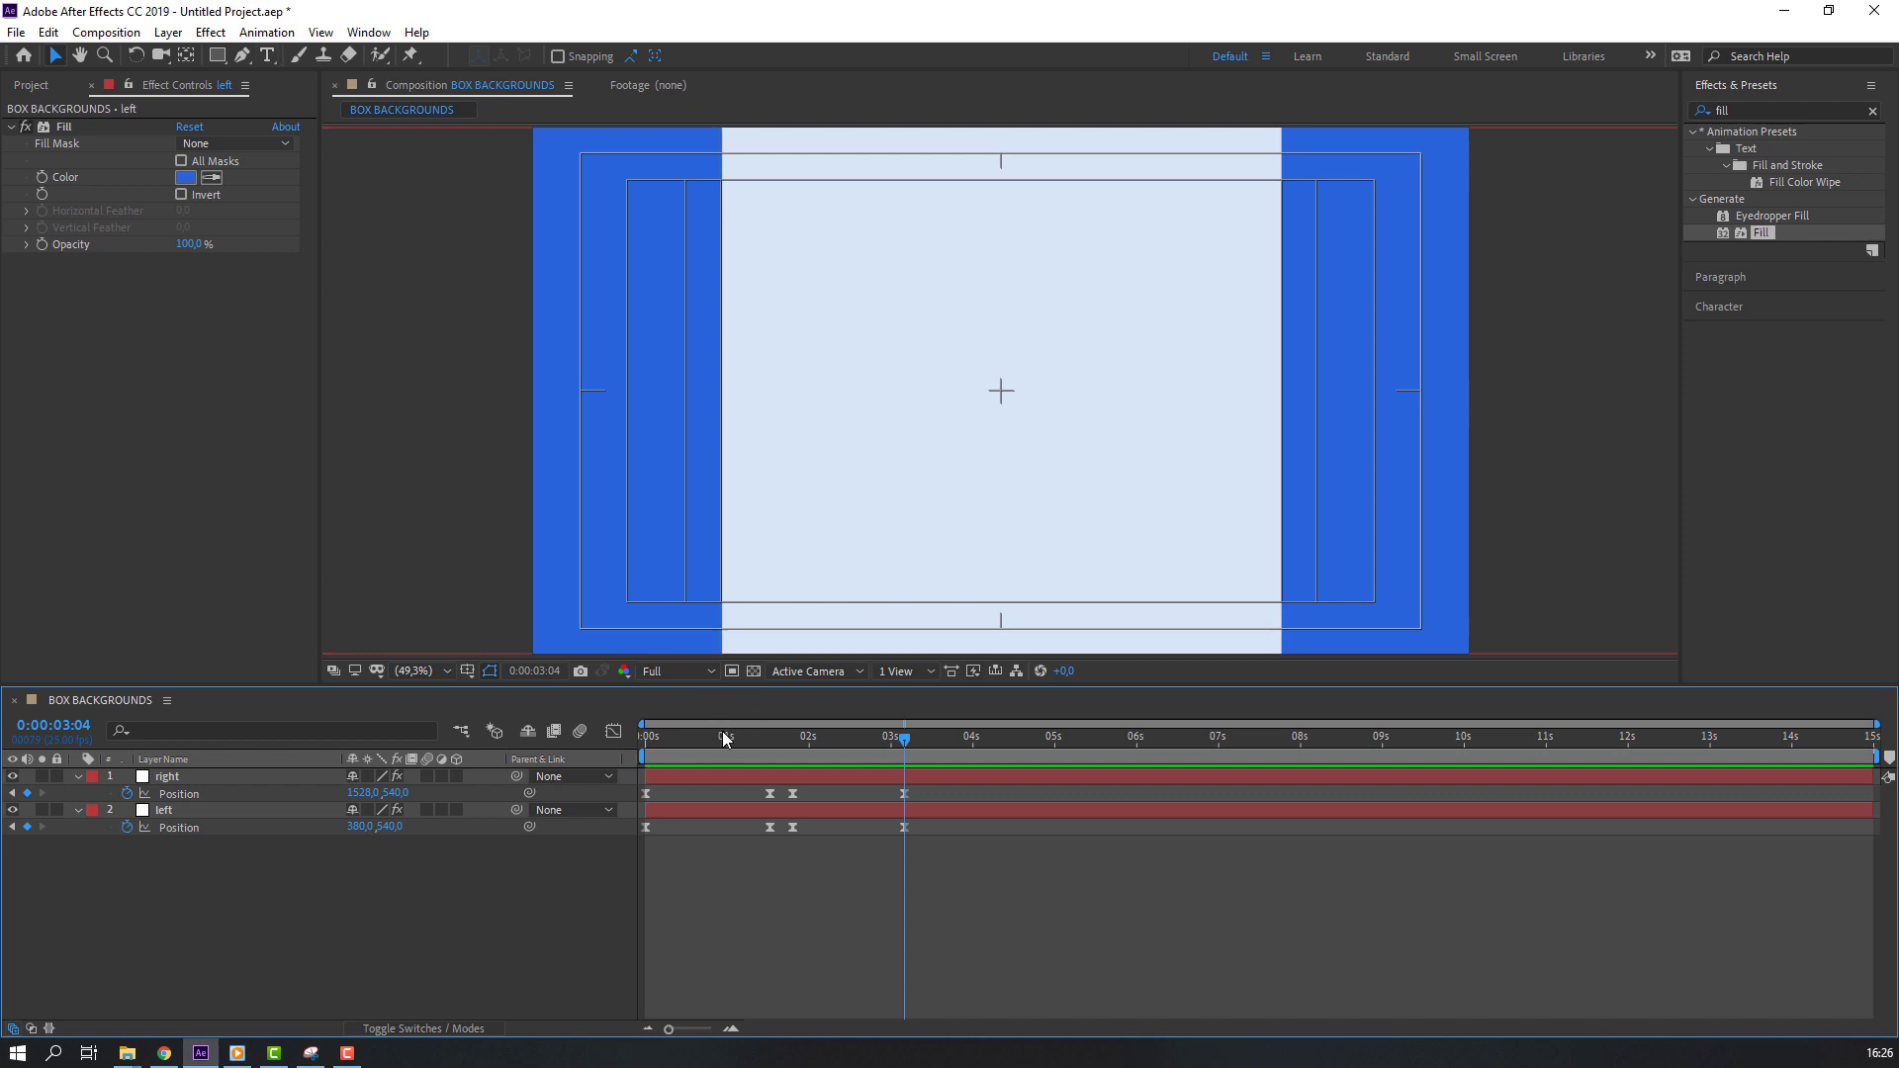
drag(725, 738, 769, 739)
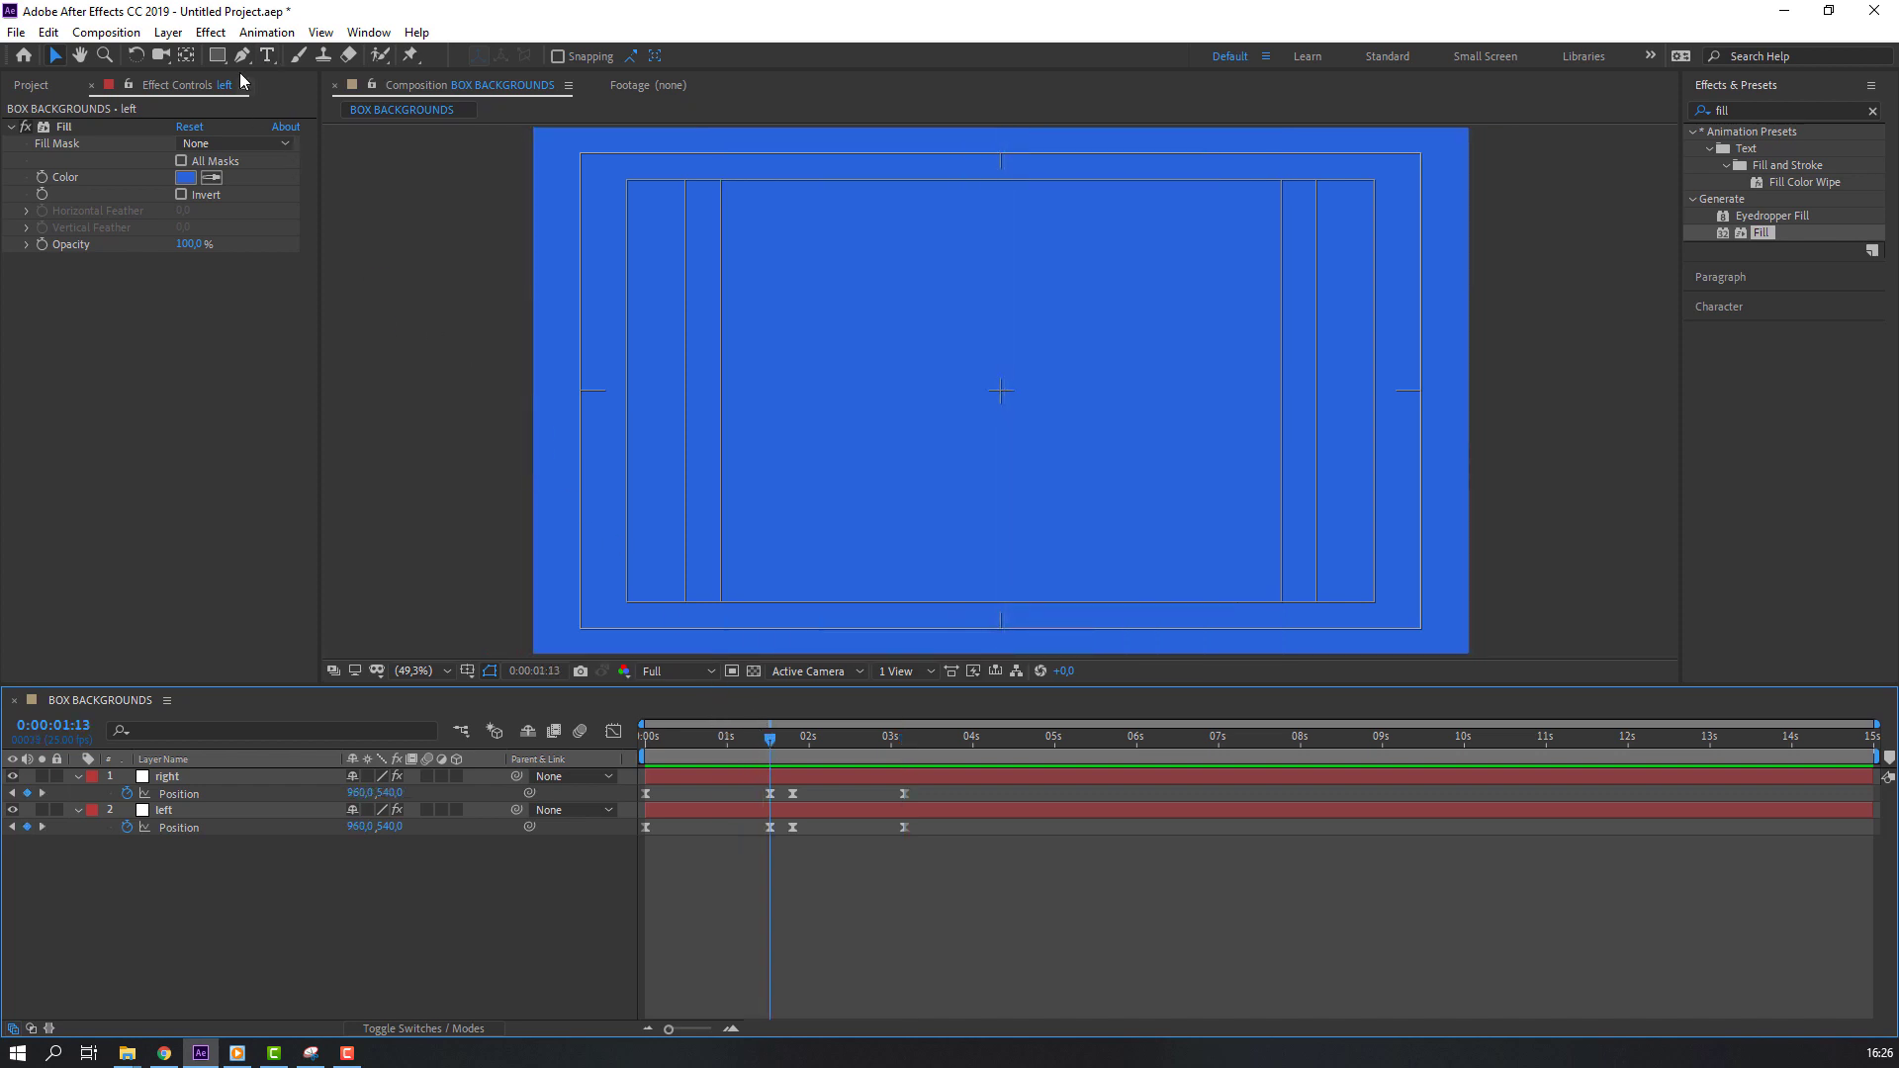
- Create a large white '1' text layer on the left of the frame
click(267, 55)
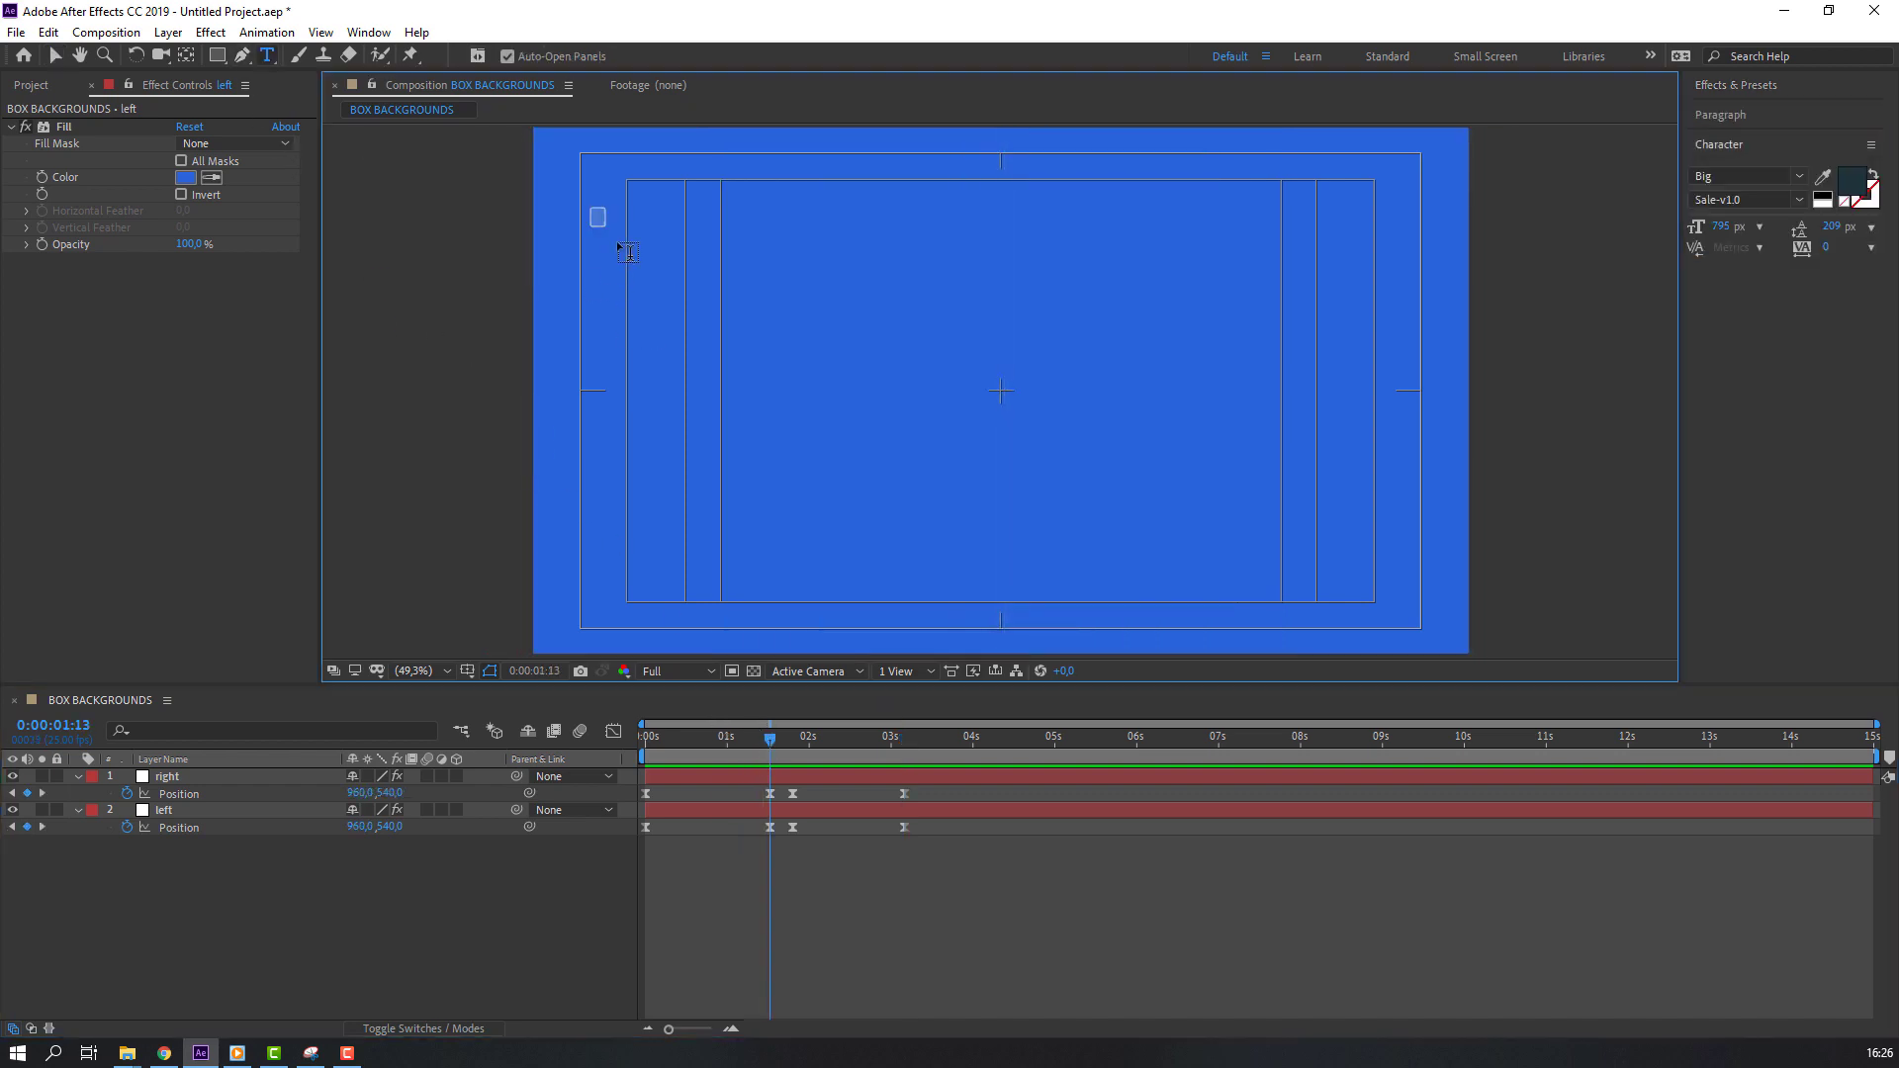
drag(602, 219, 961, 588)
text(1)
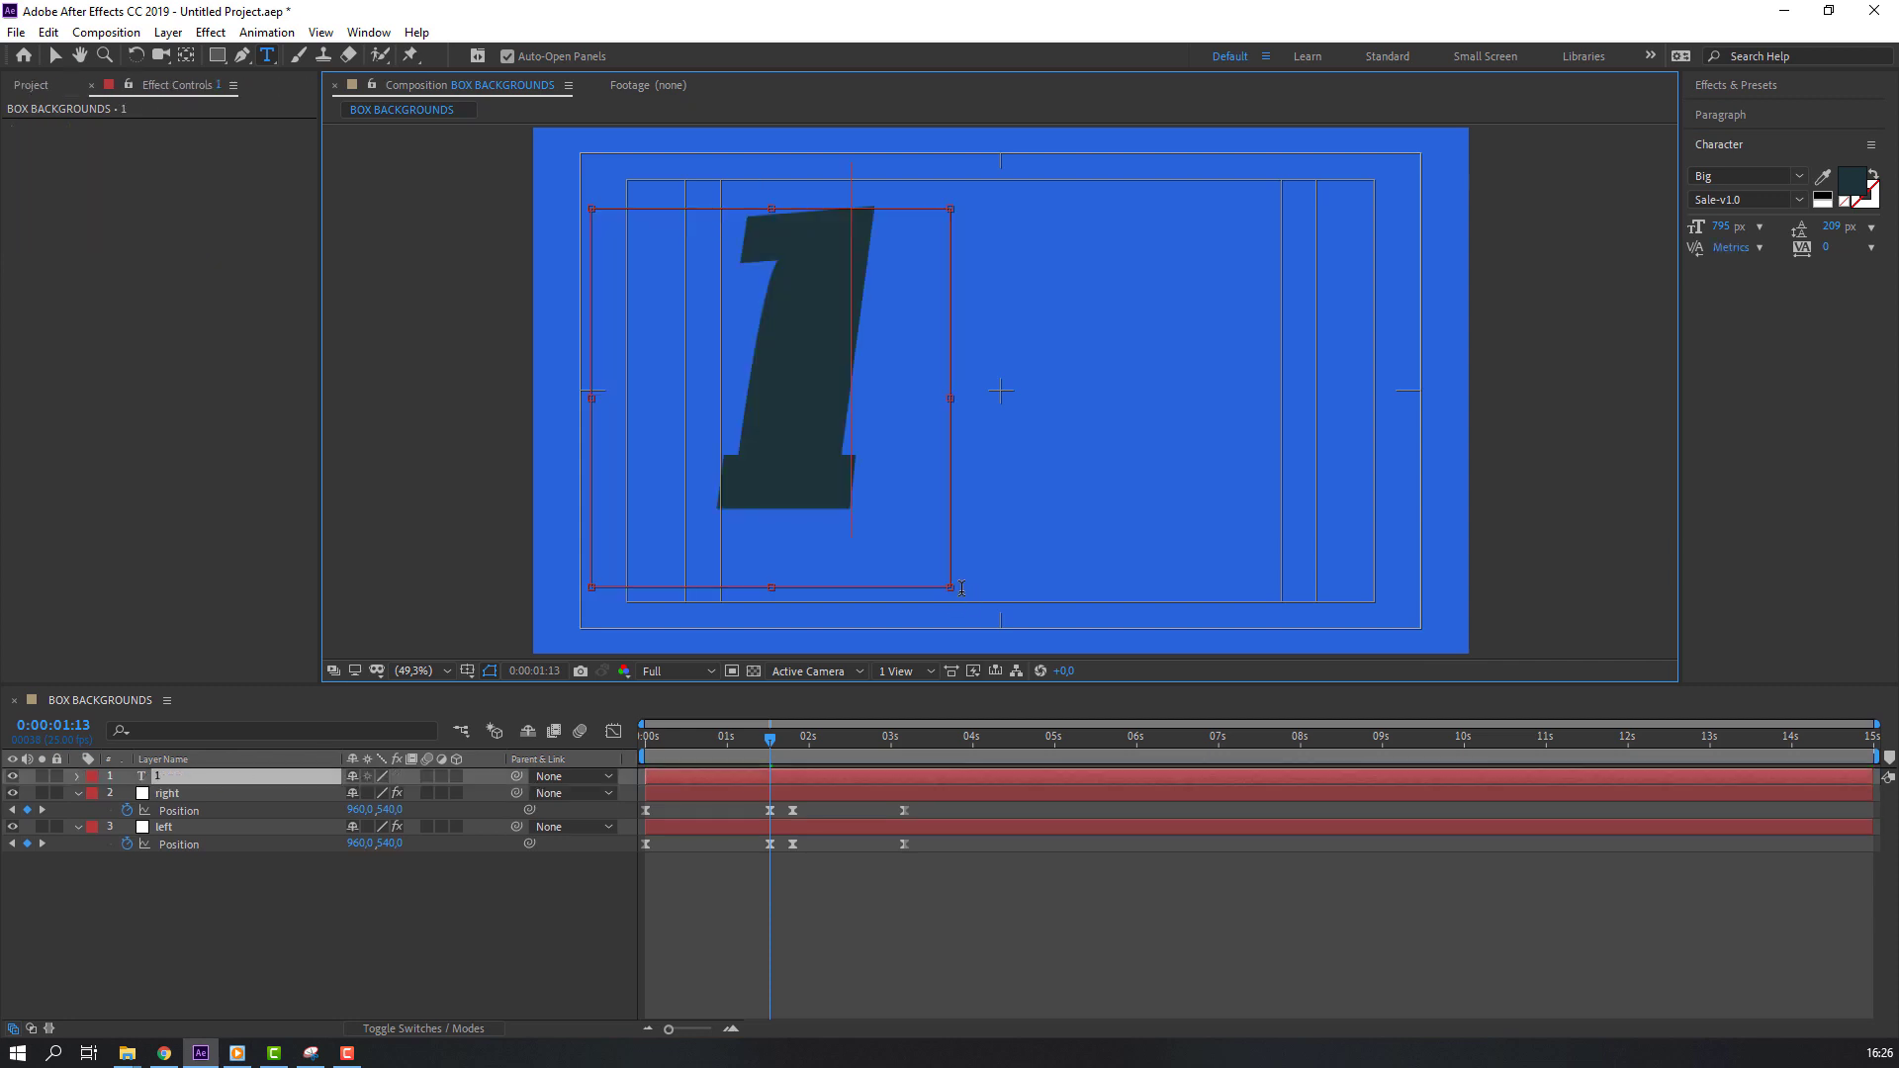
click(53, 57)
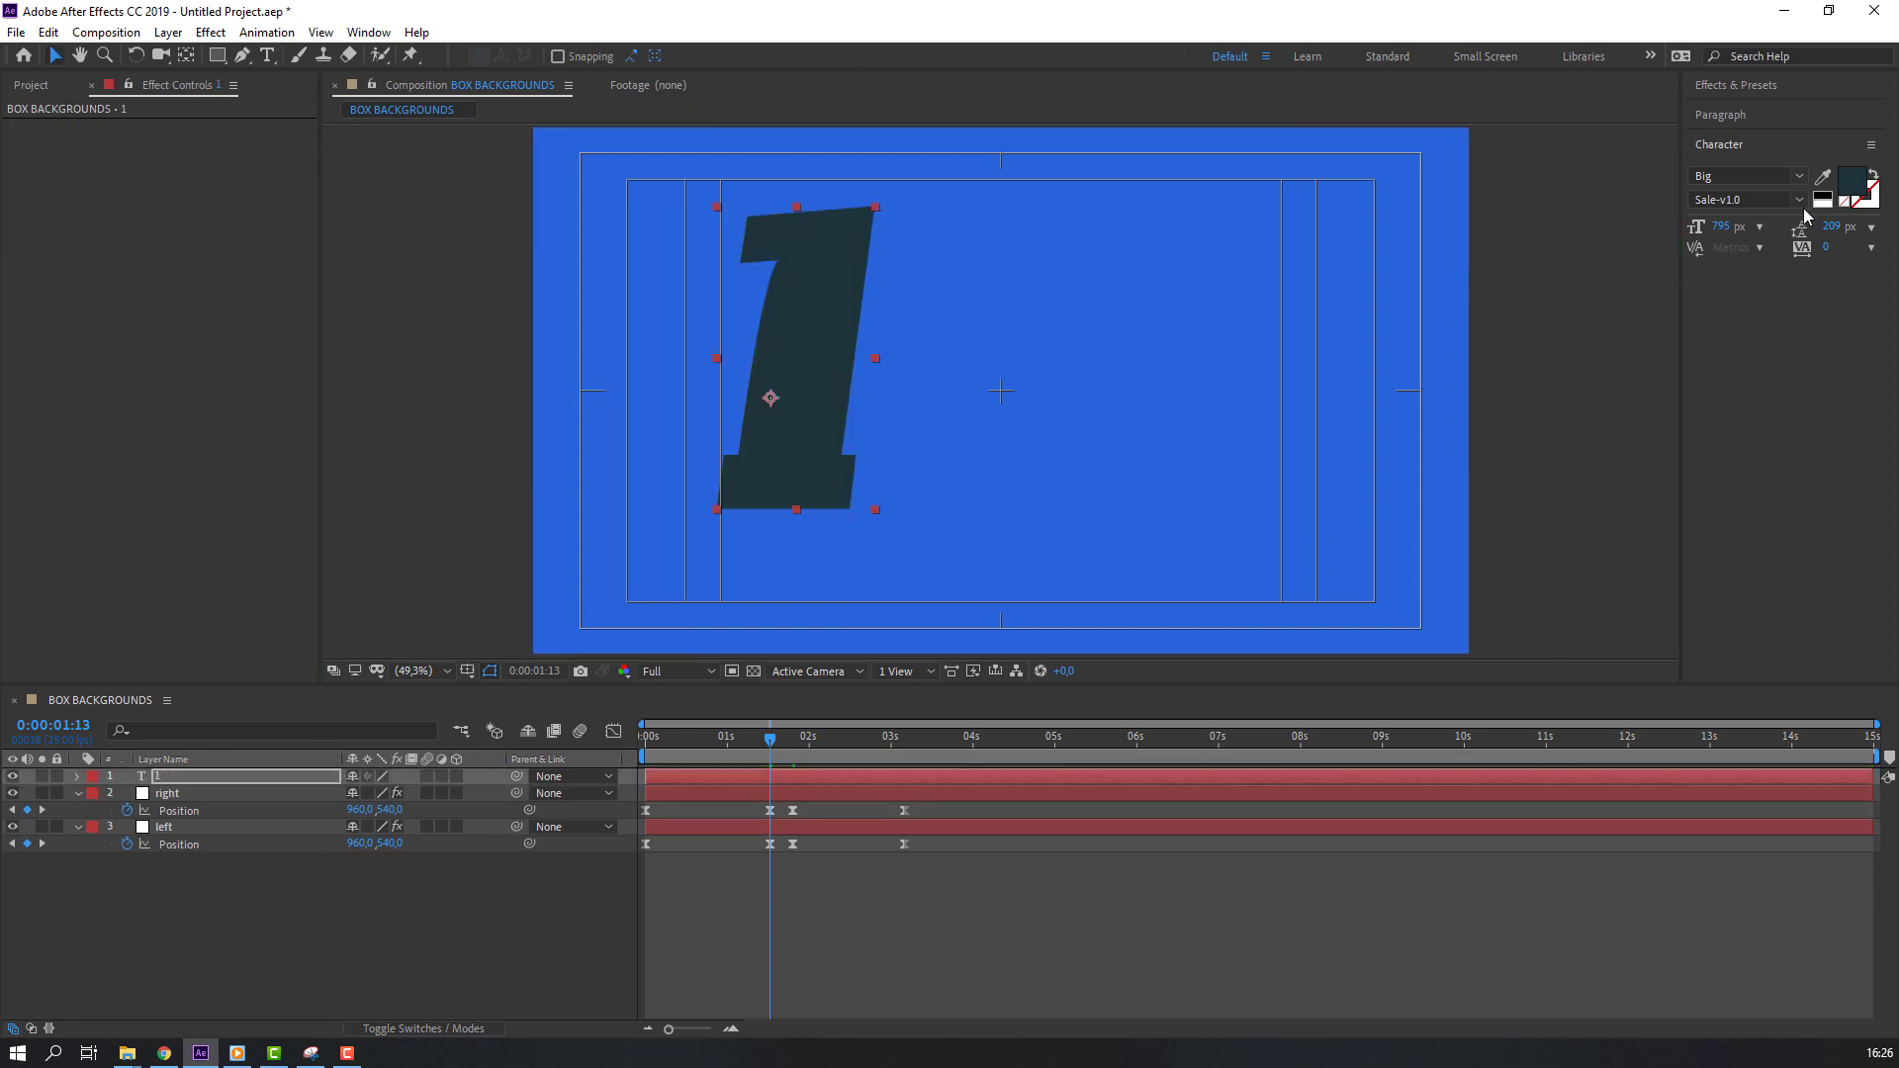
click(1831, 192)
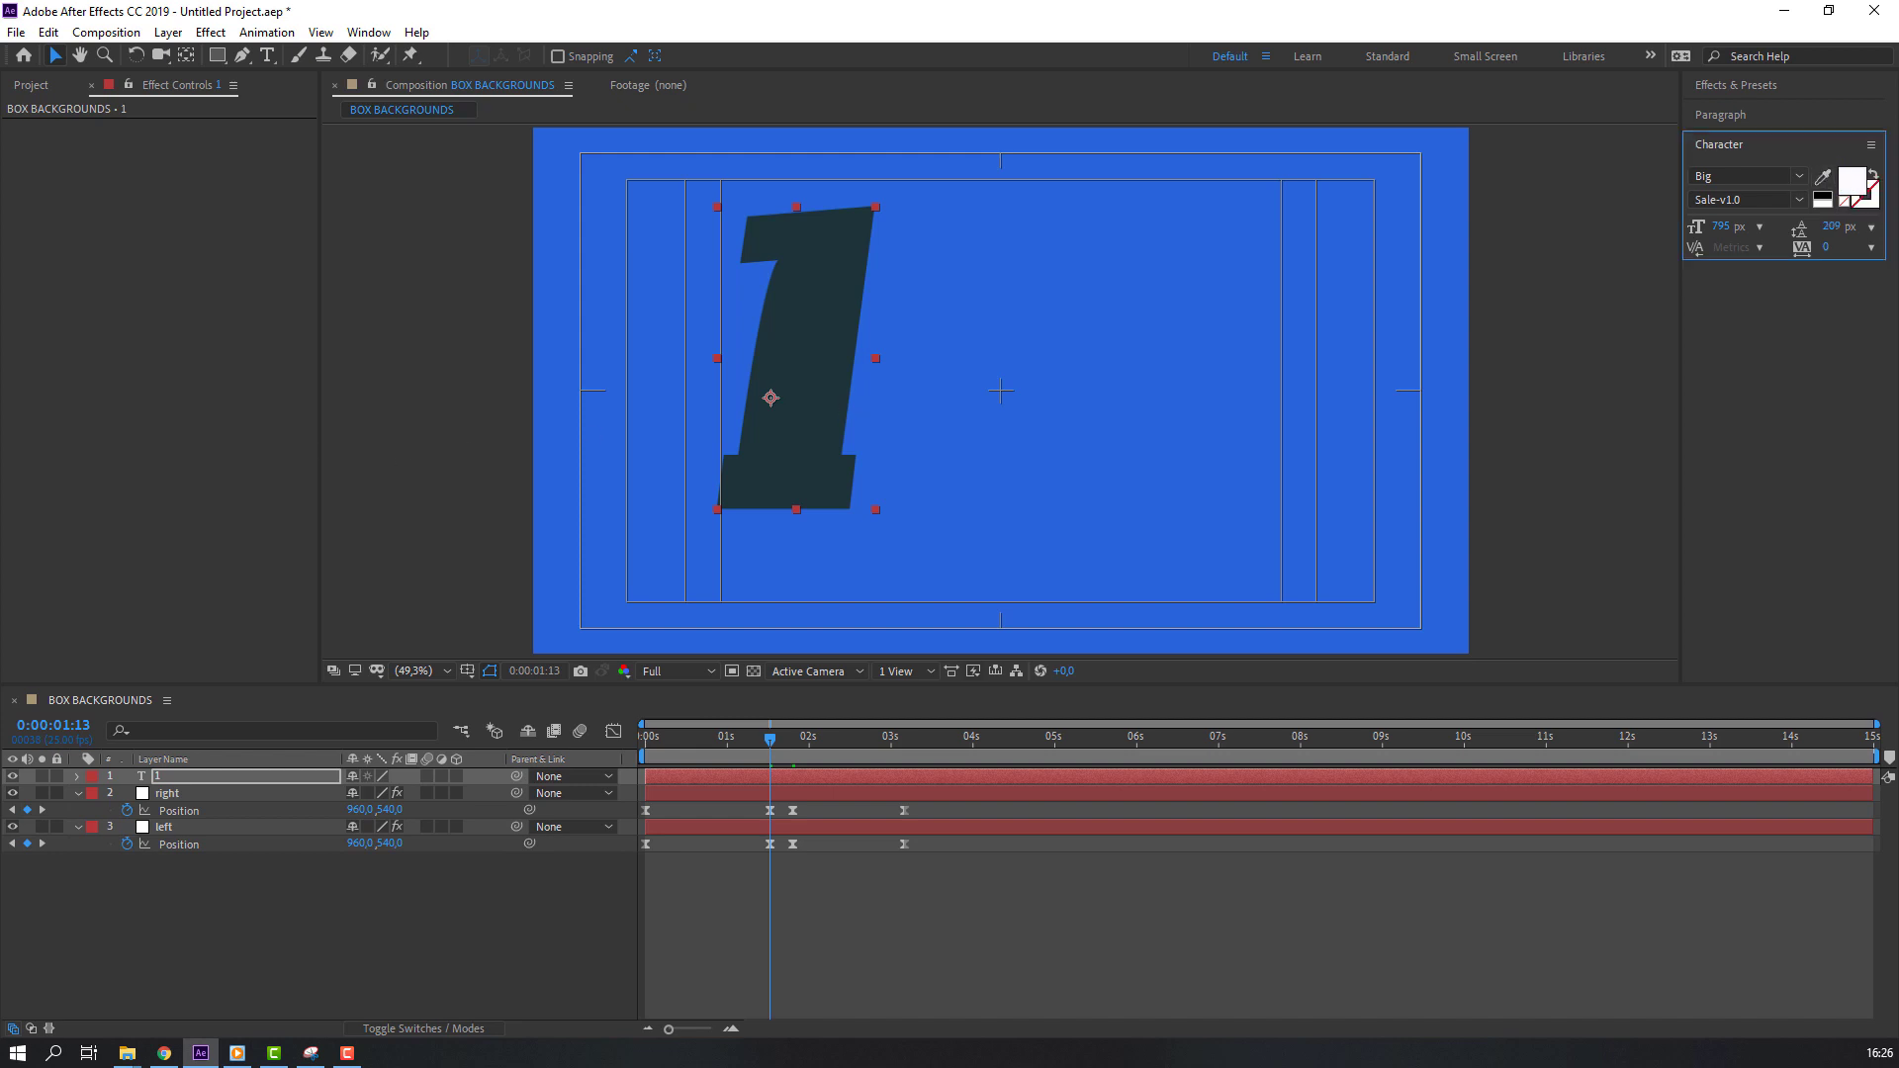
drag(844, 304, 692, 330)
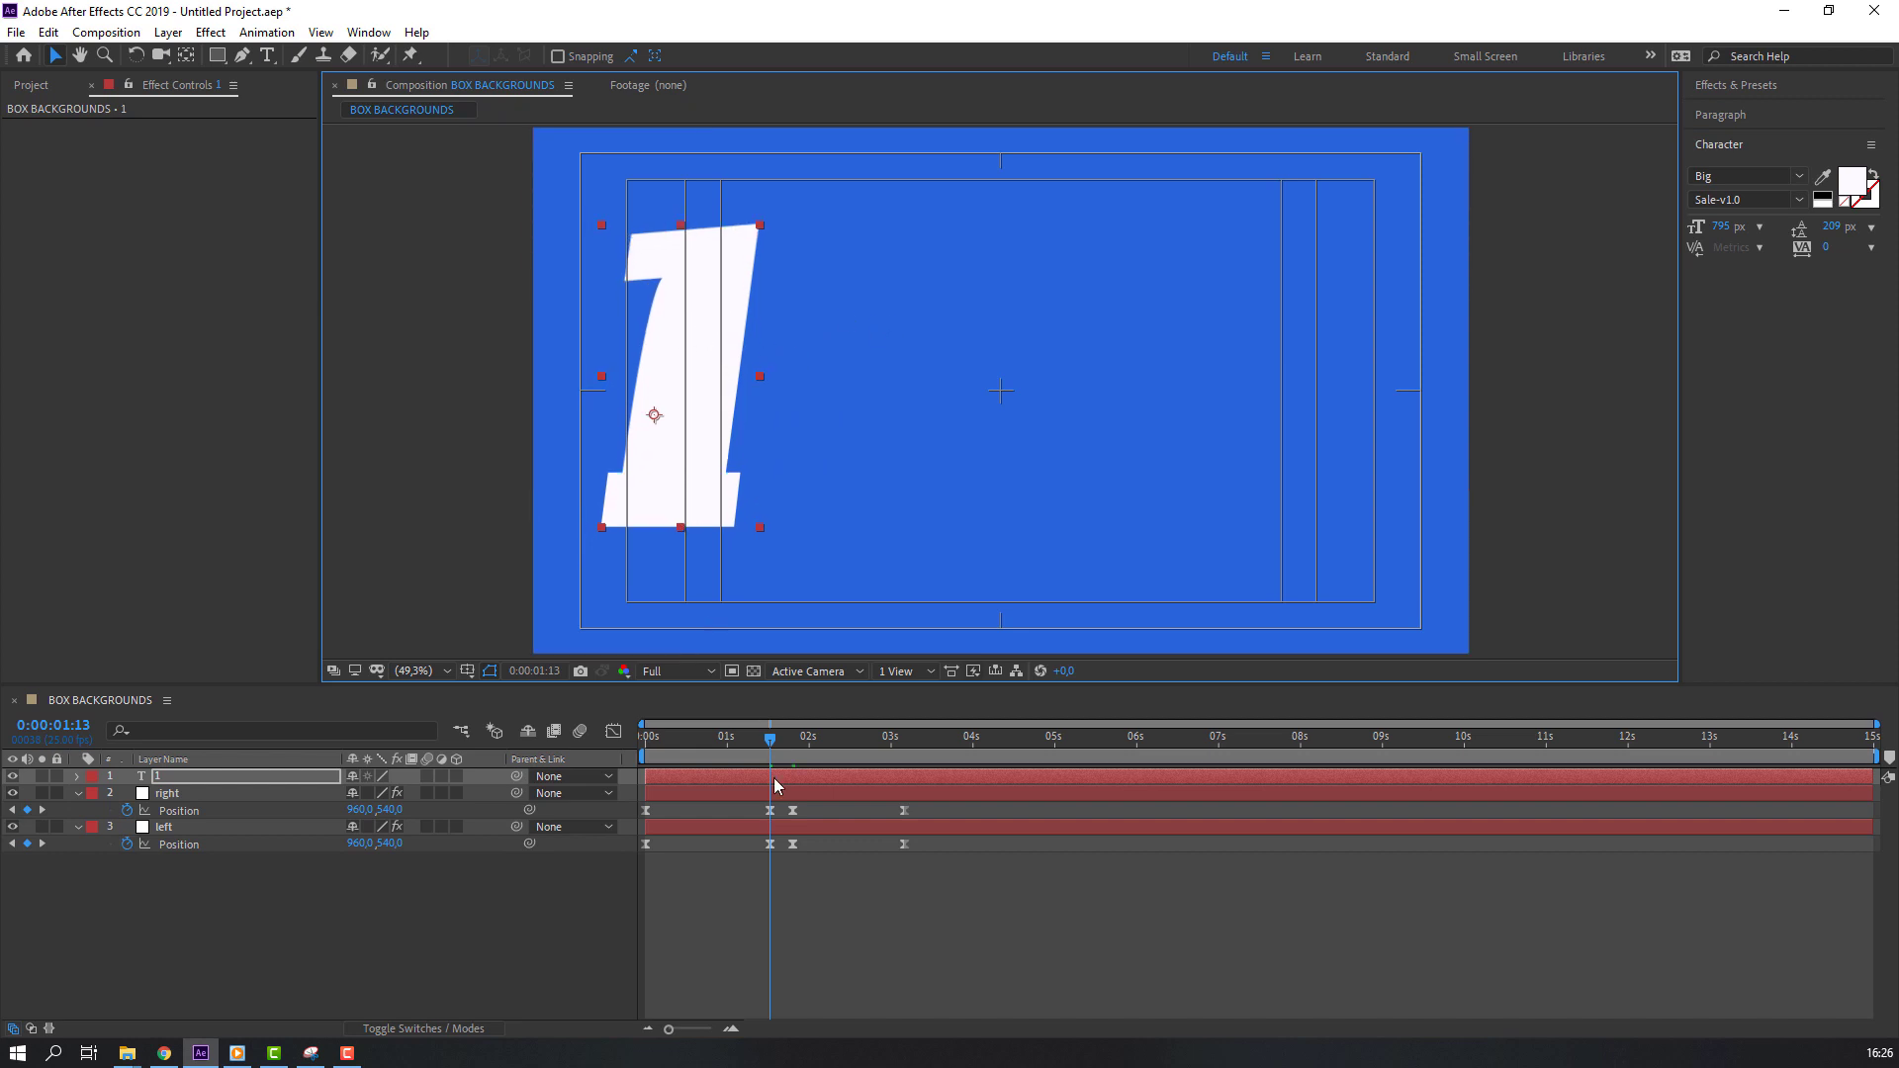
- Adjust the 1's Position at 0:00:01:02 and remove its Position keyframes
click(772, 740)
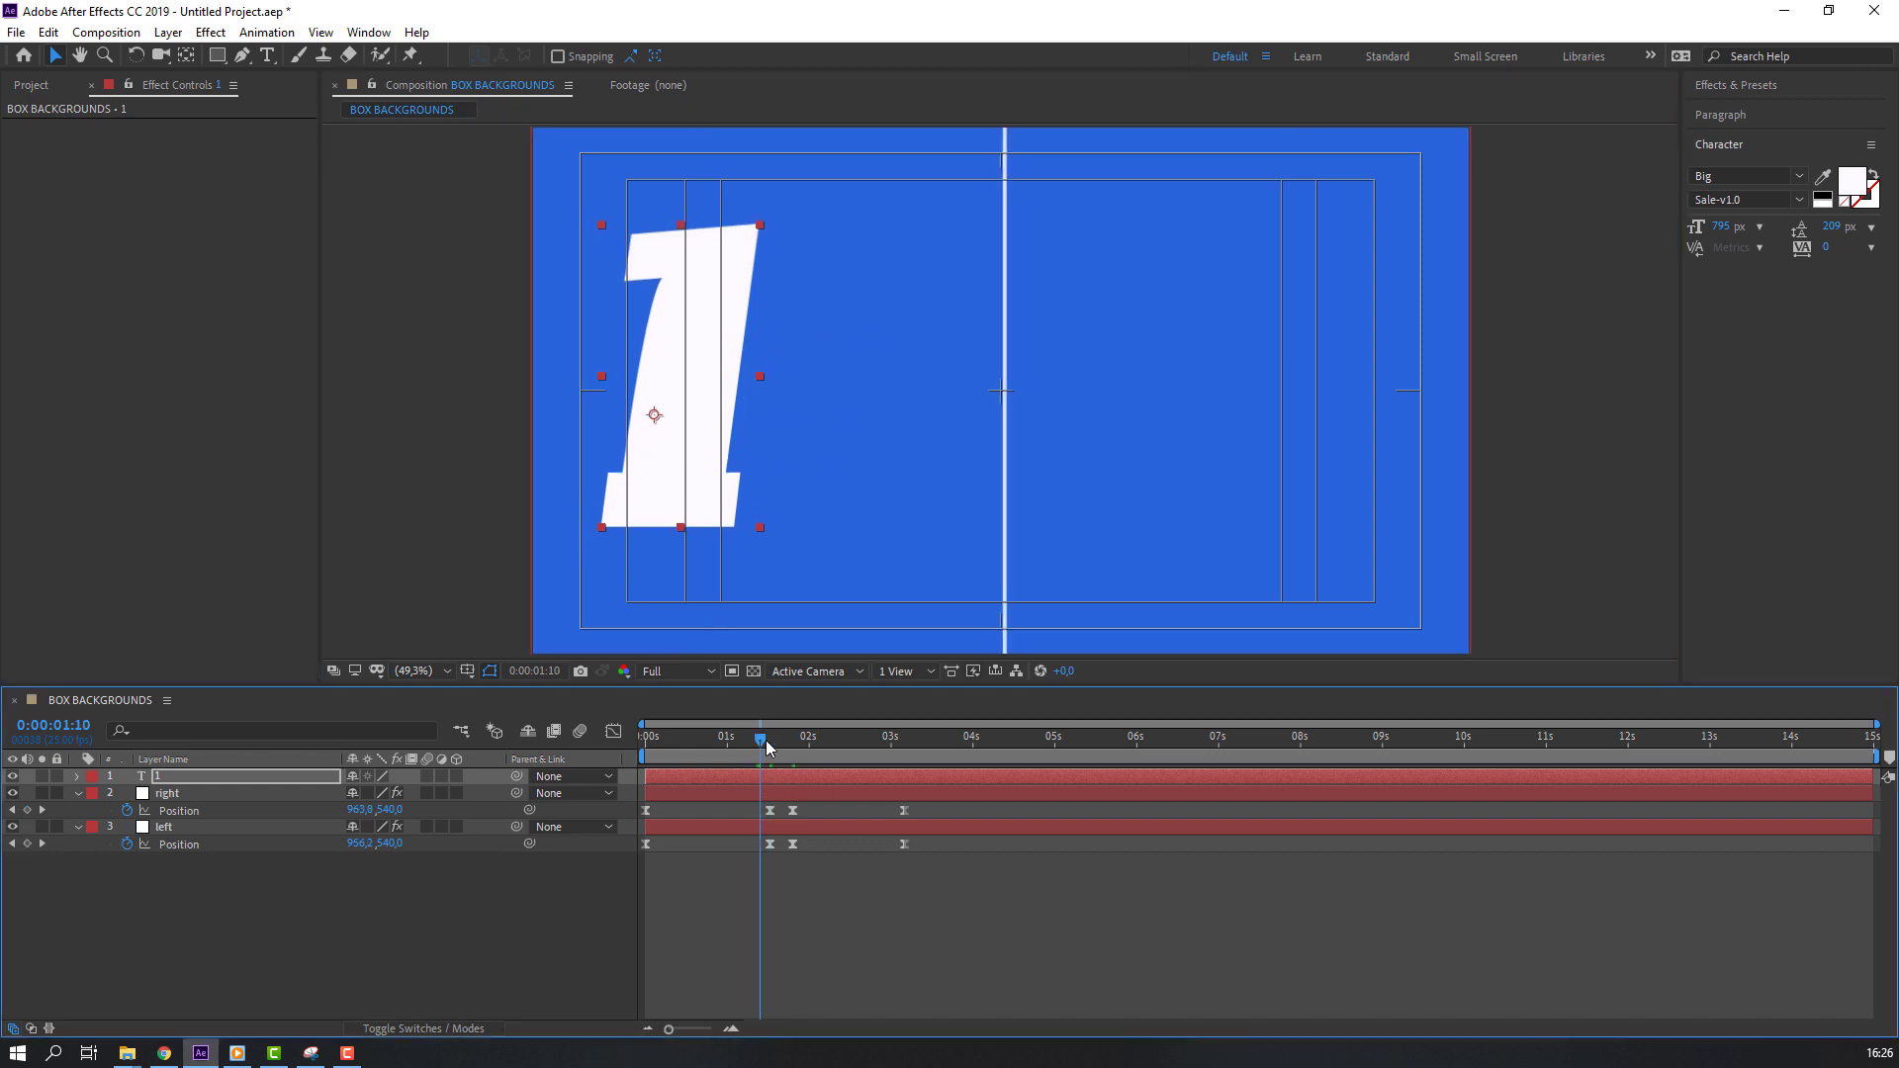
click(173, 781)
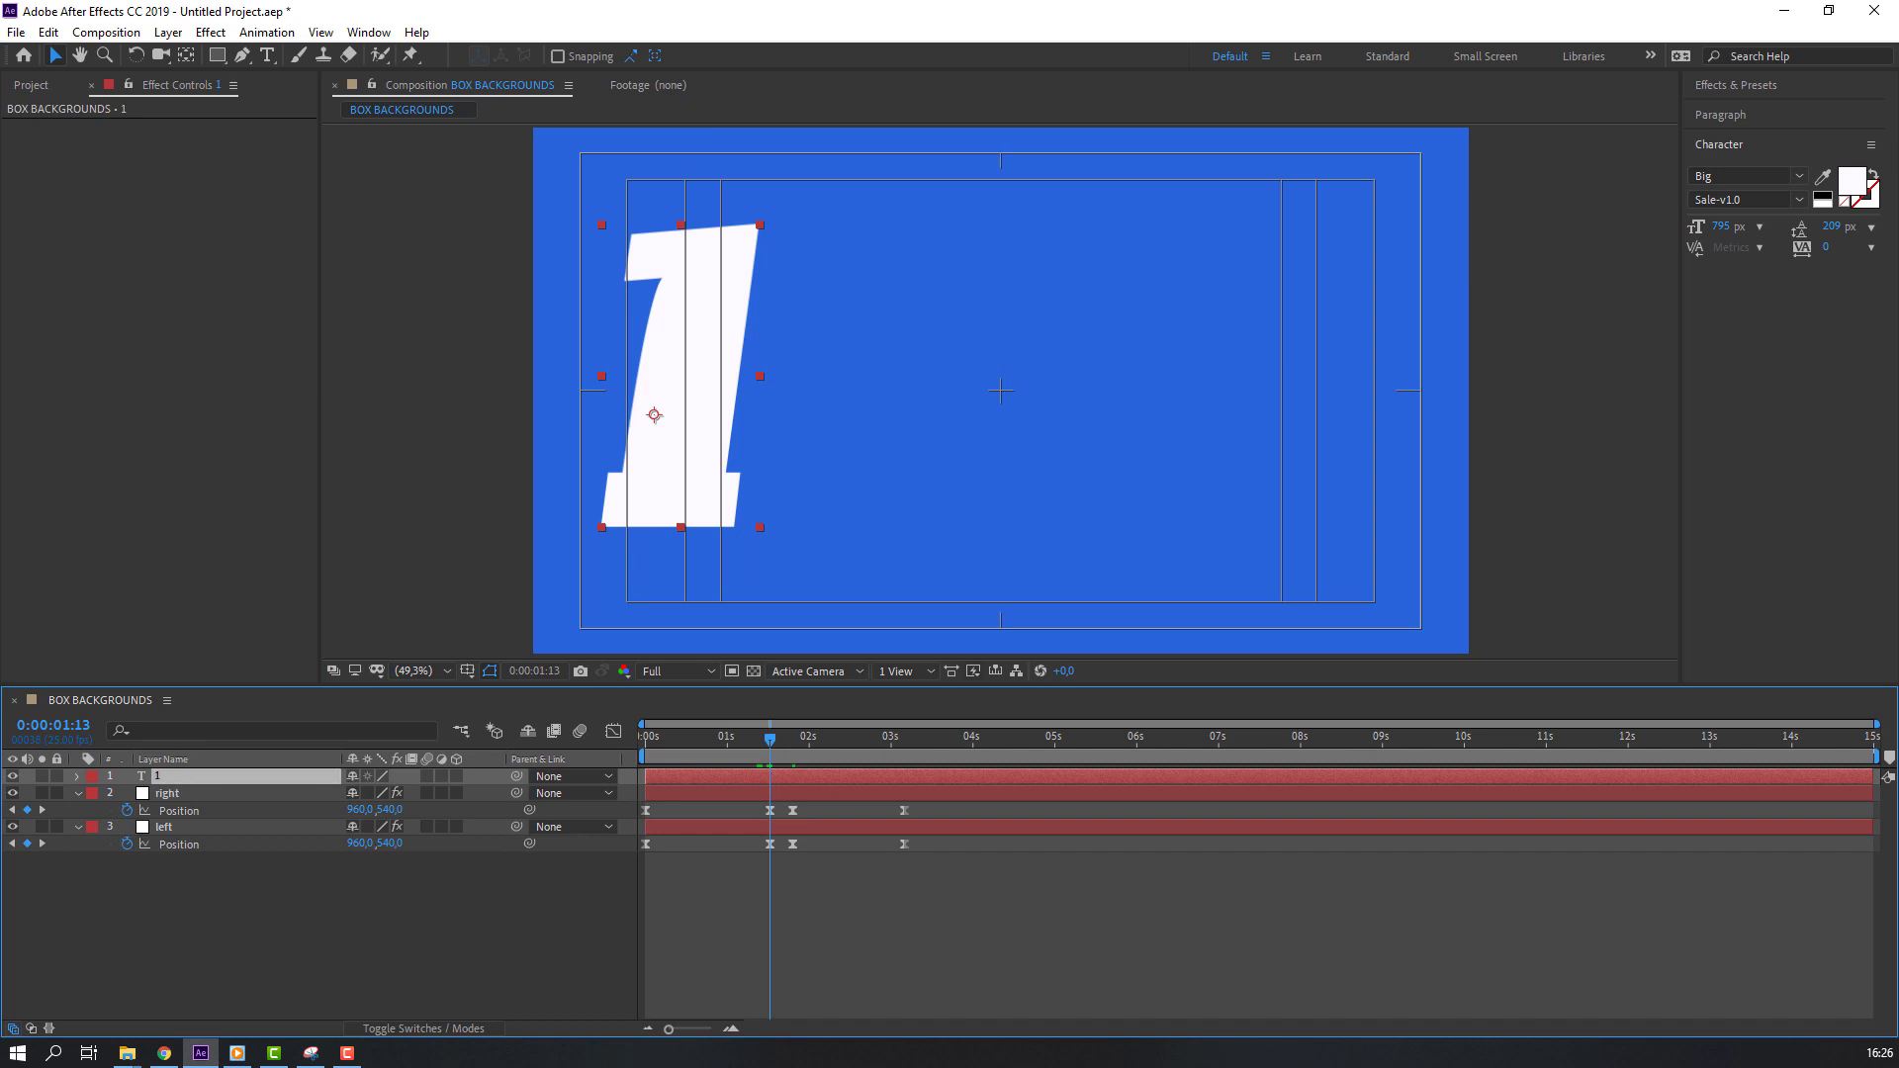
key(p)
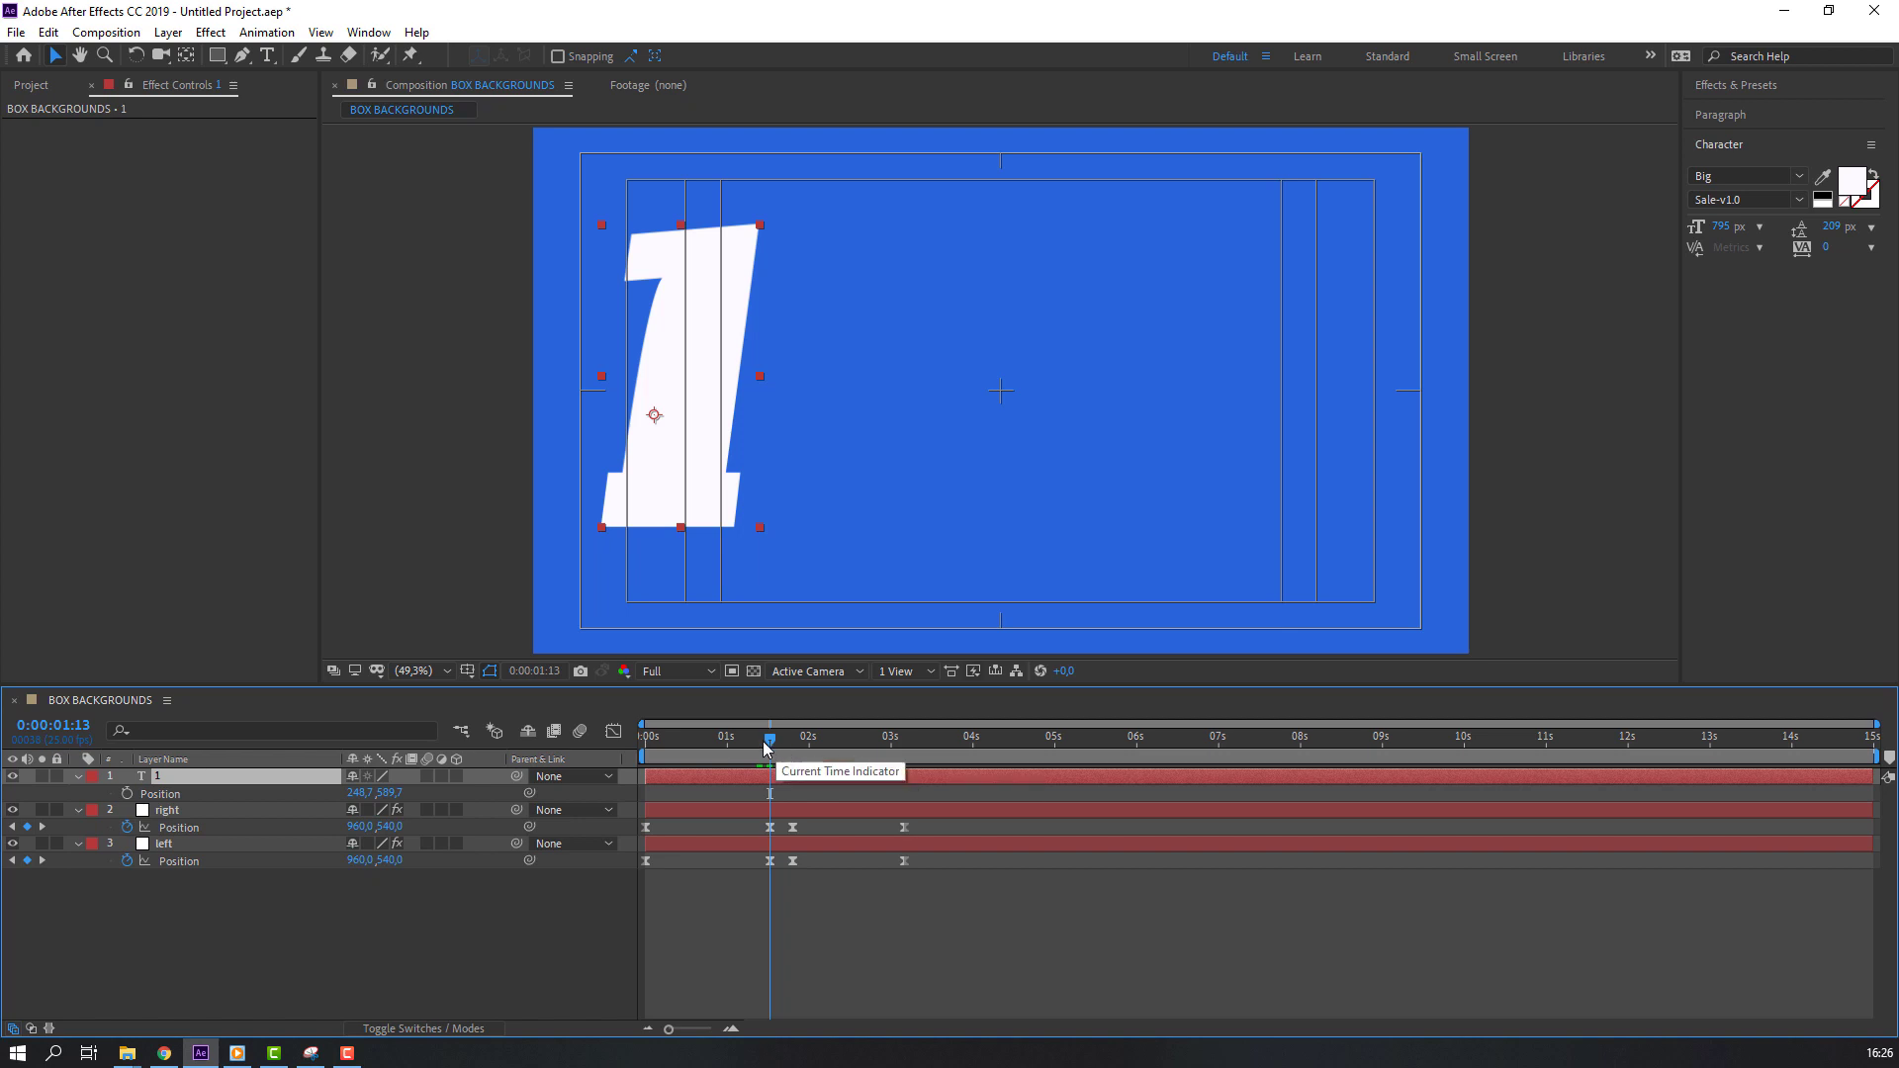
mouse_move(770, 740)
mouse_down()
mouse_move(737, 742)
mouse_move(774, 747)
mouse_up()
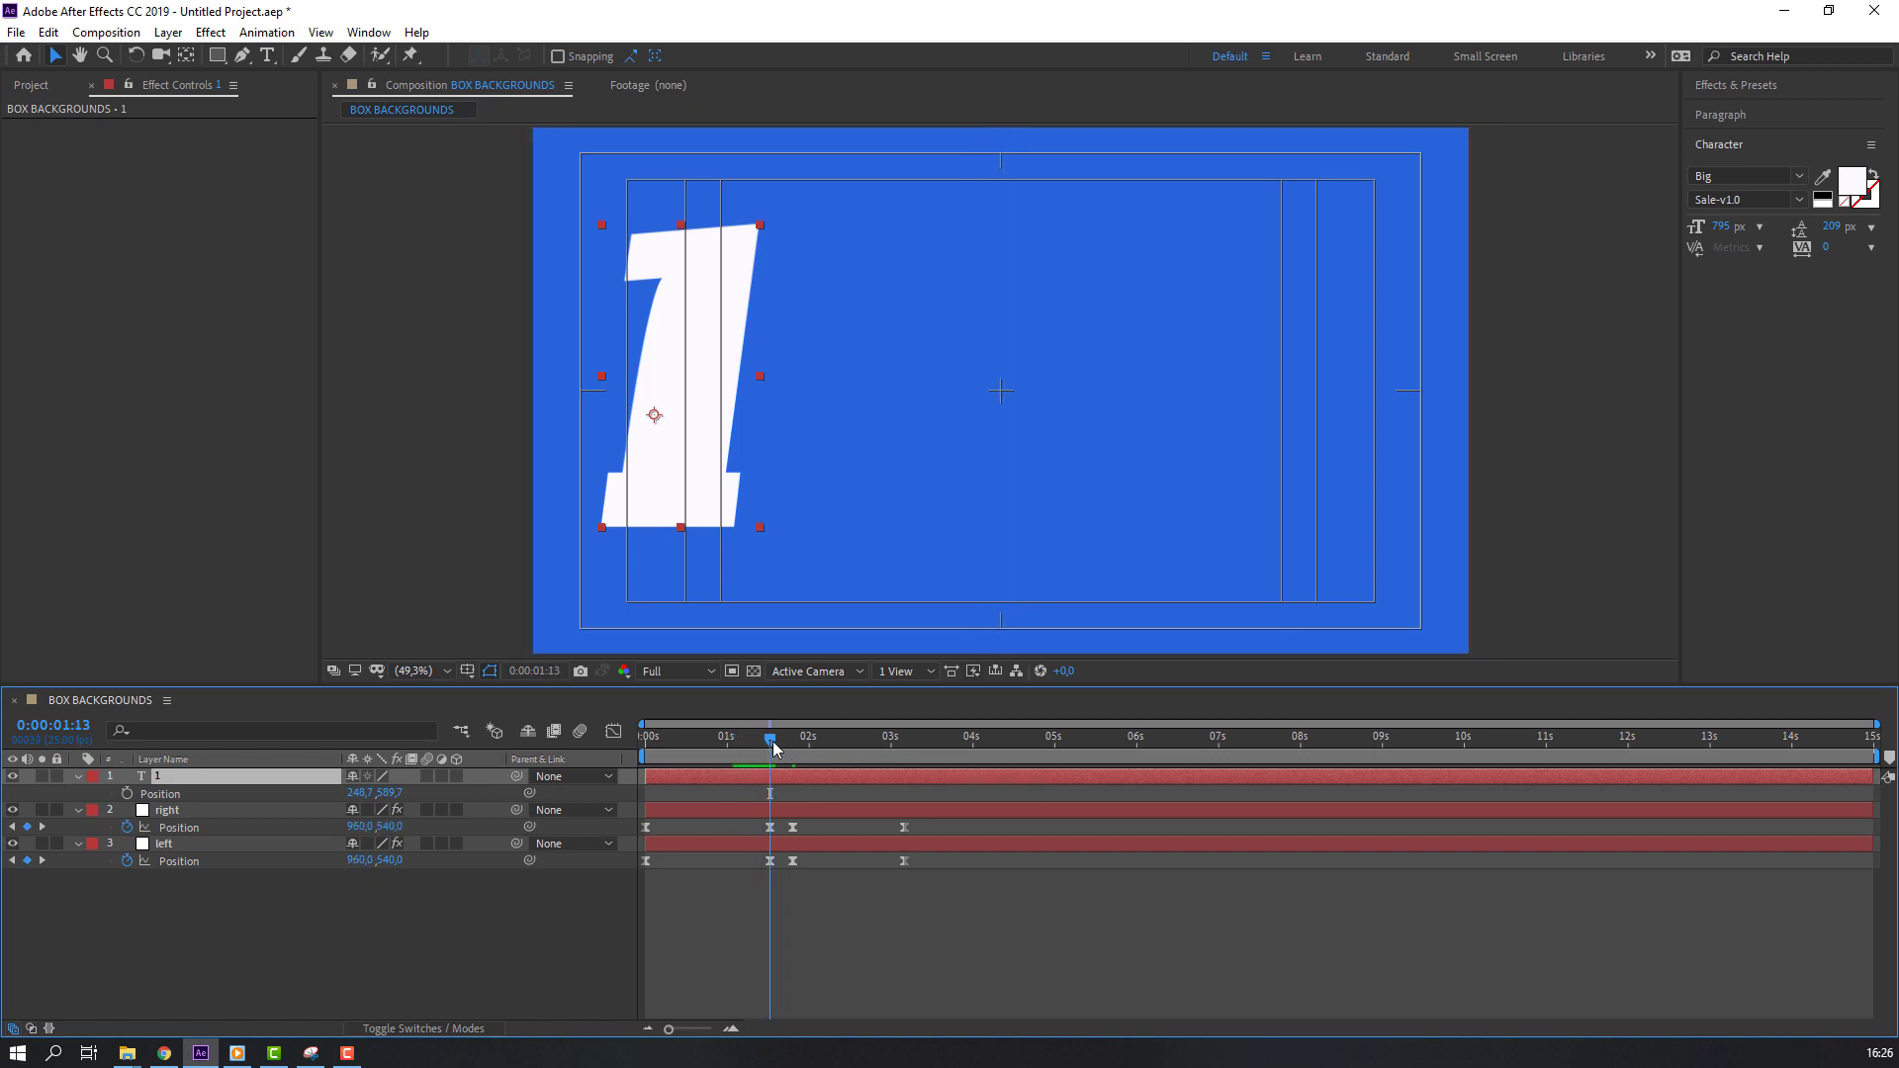
mouse_move(354, 793)
mouse_down()
mouse_move(603, 792)
mouse_move(443, 794)
mouse_up()
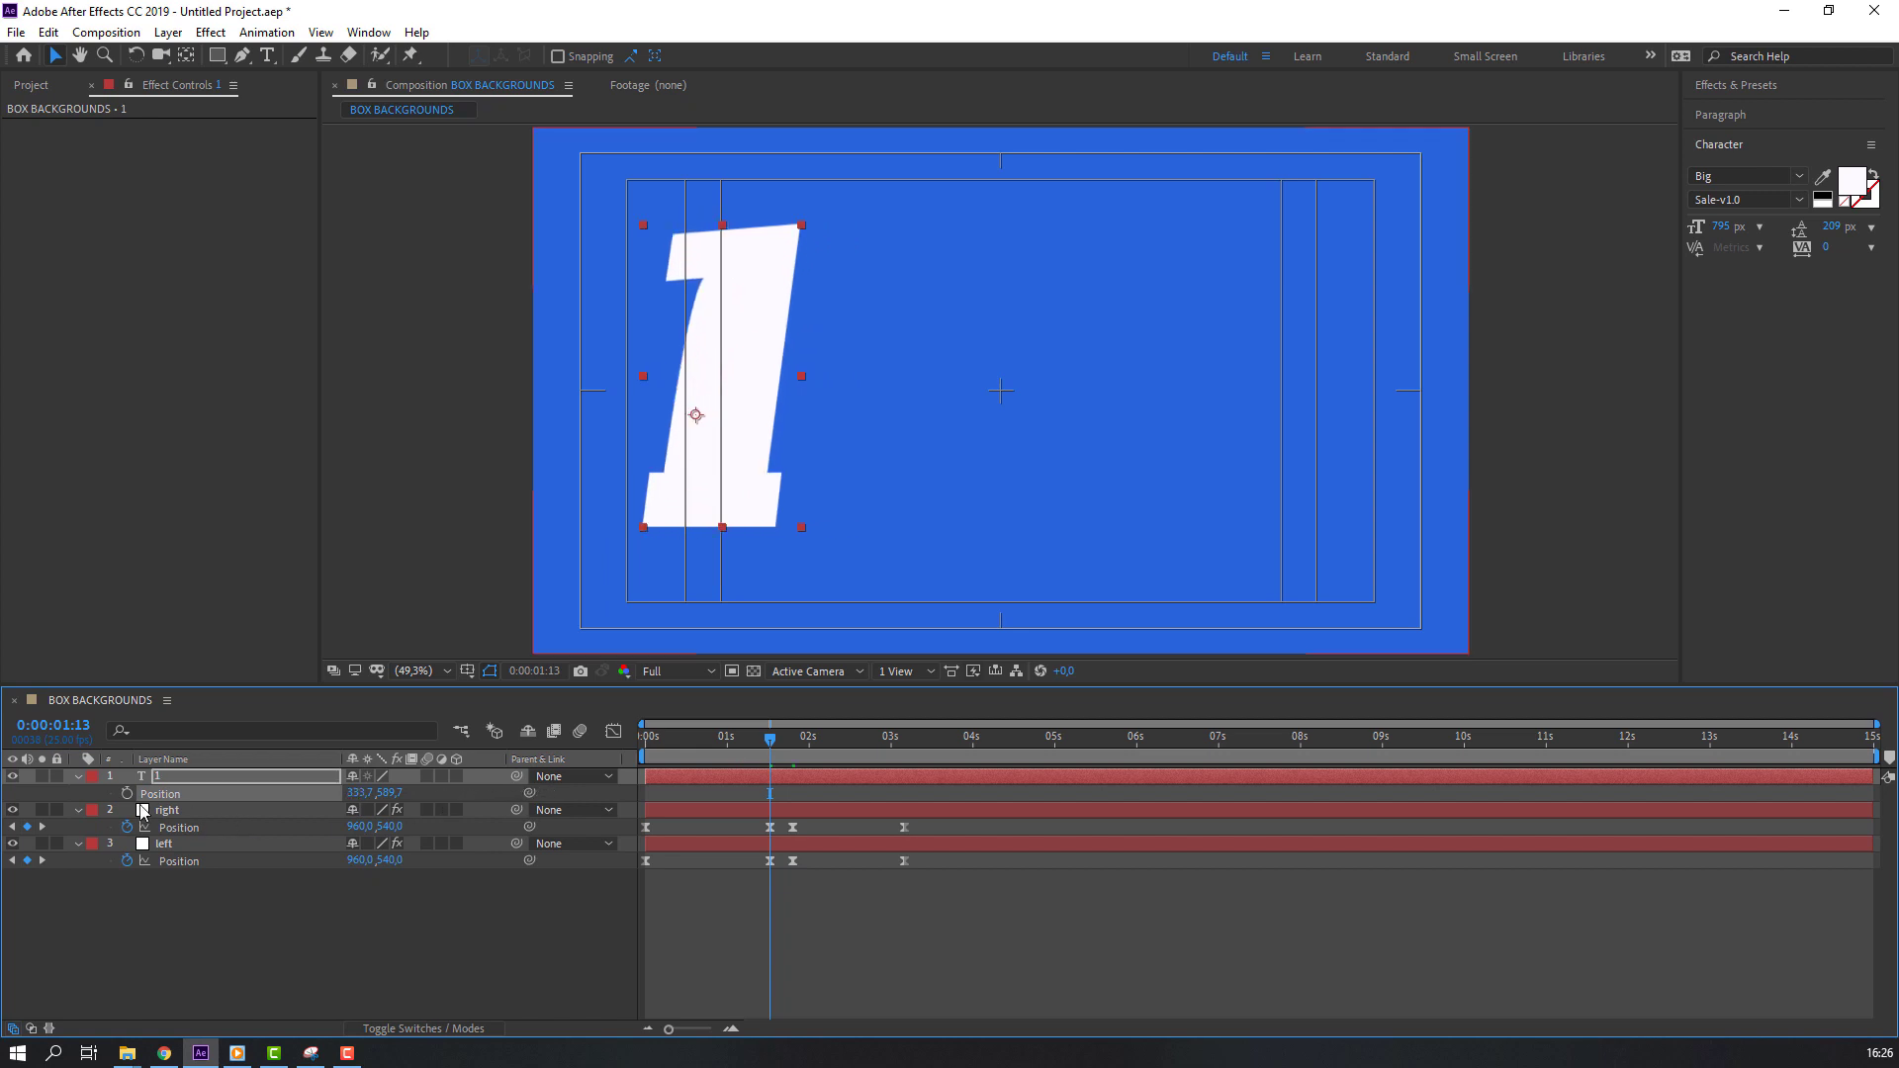
click(129, 794)
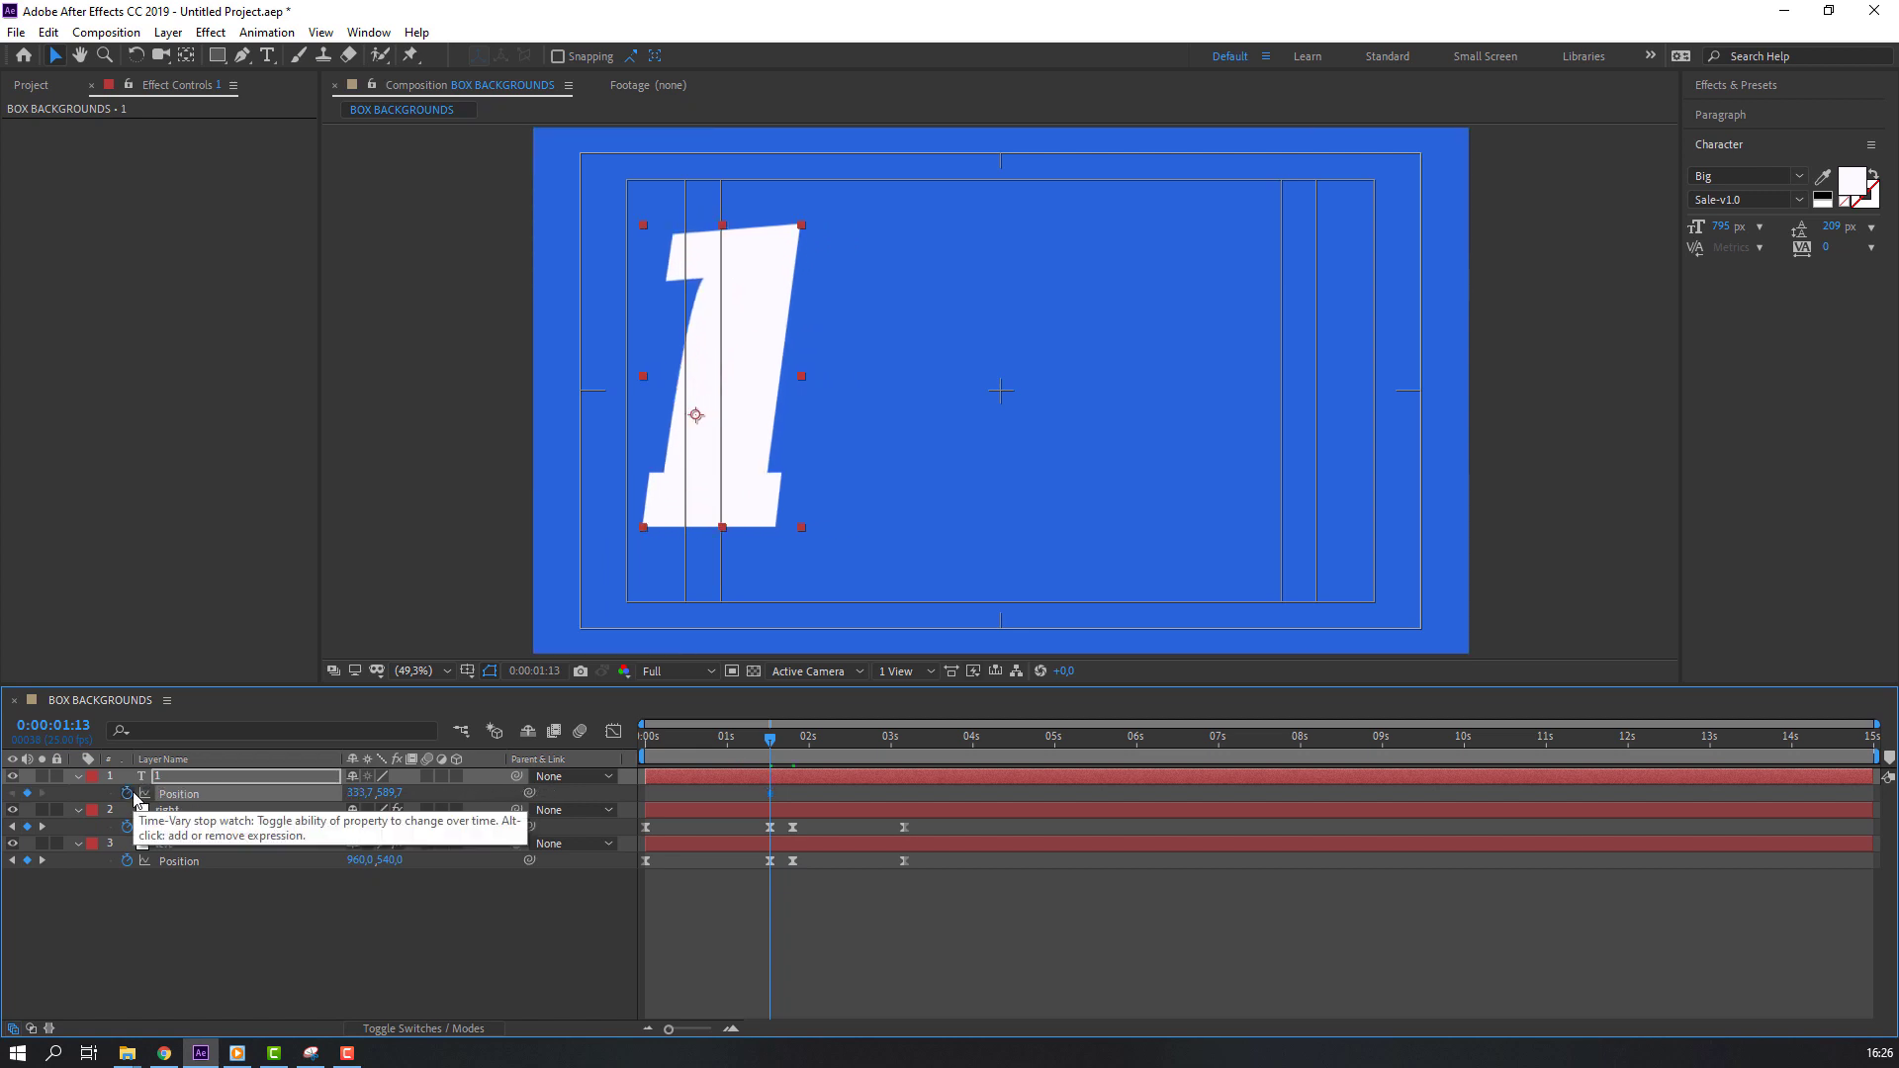
click(126, 794)
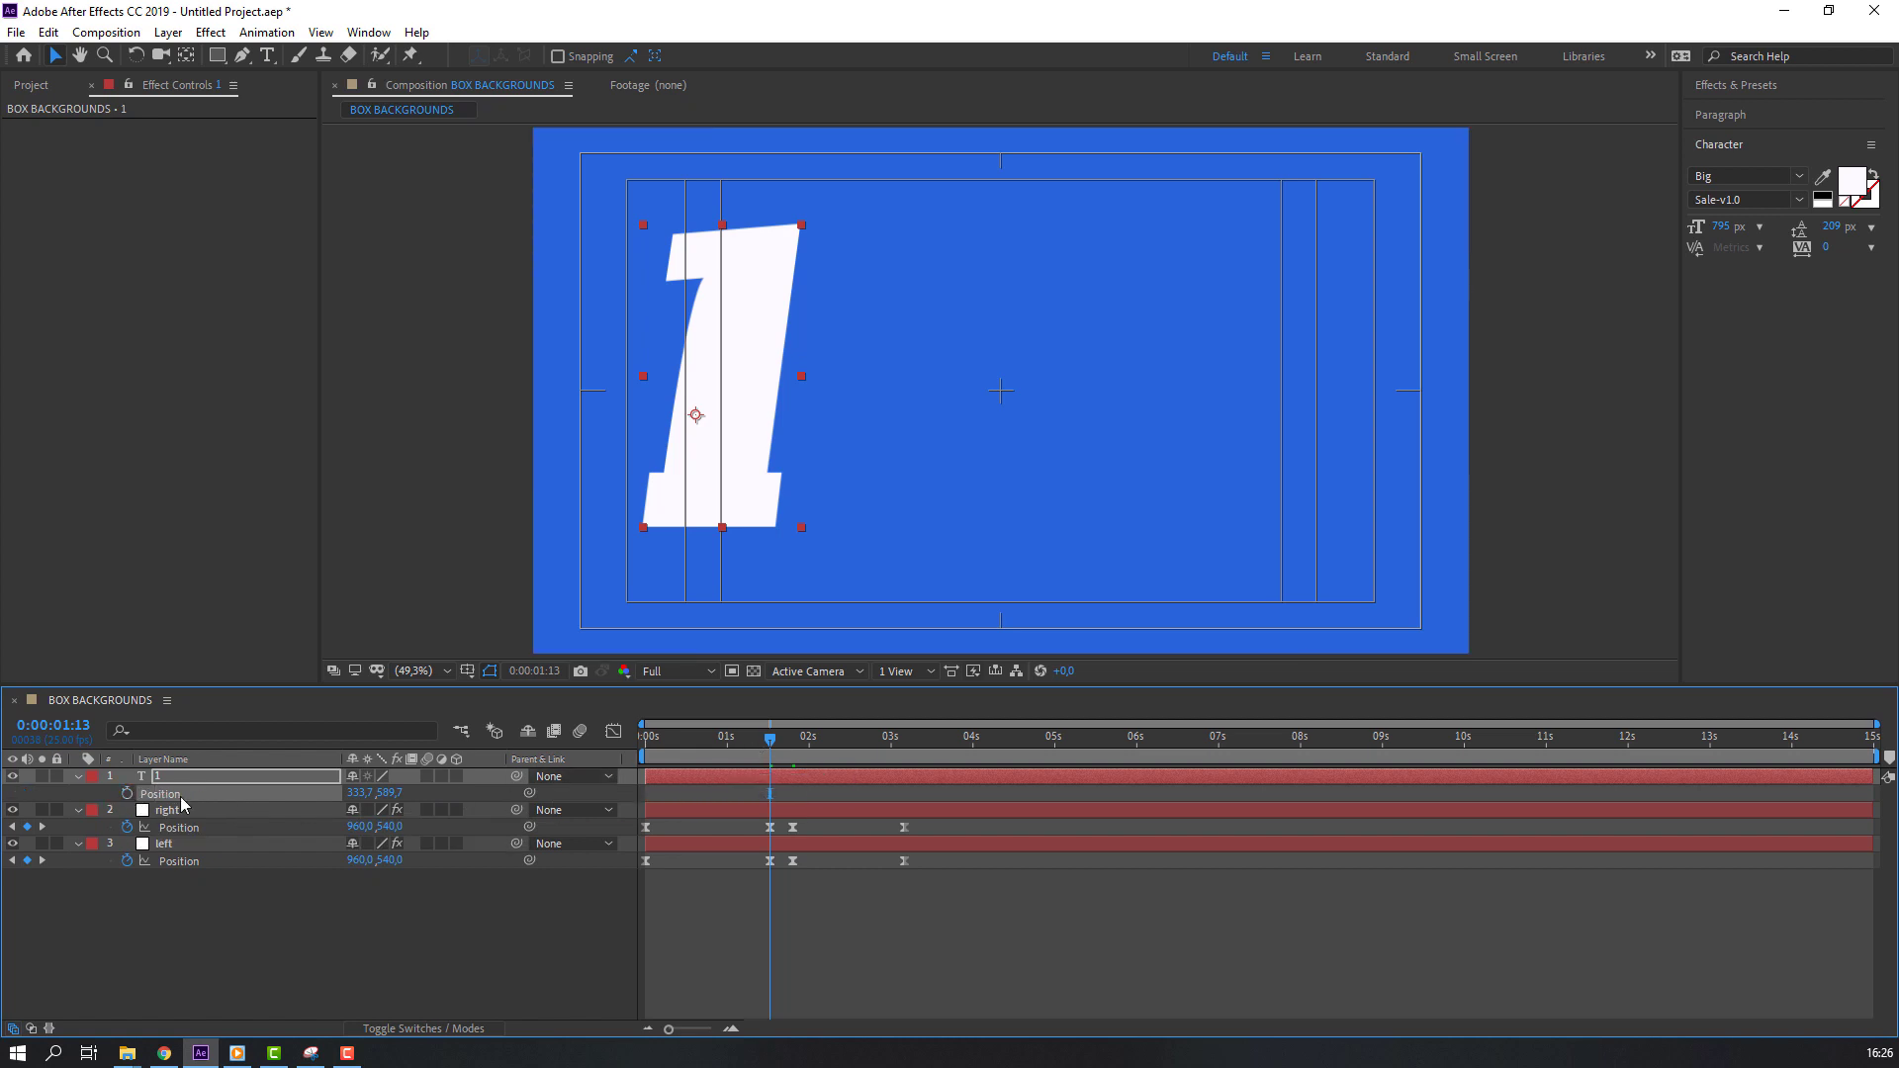
- Duplicate the 1 text layer and change the copy's text to '2'
click(48, 32)
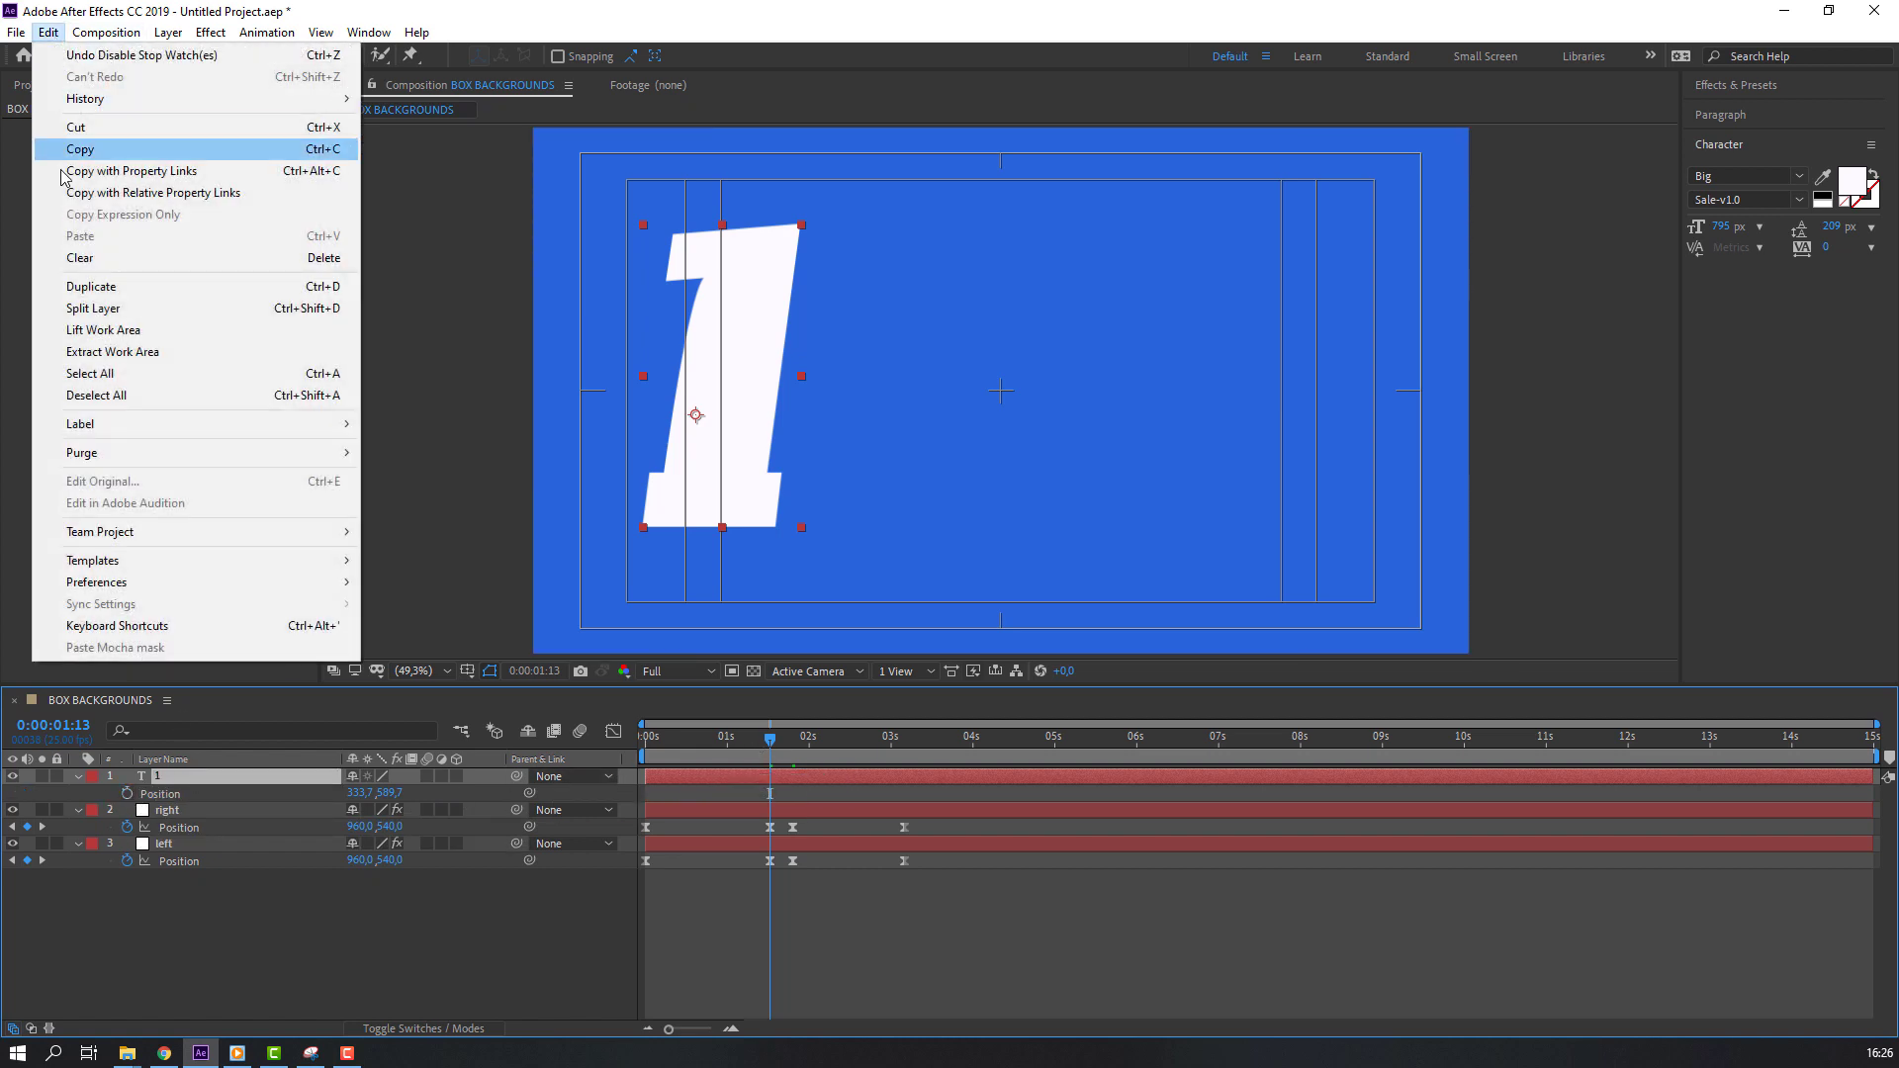
click(91, 287)
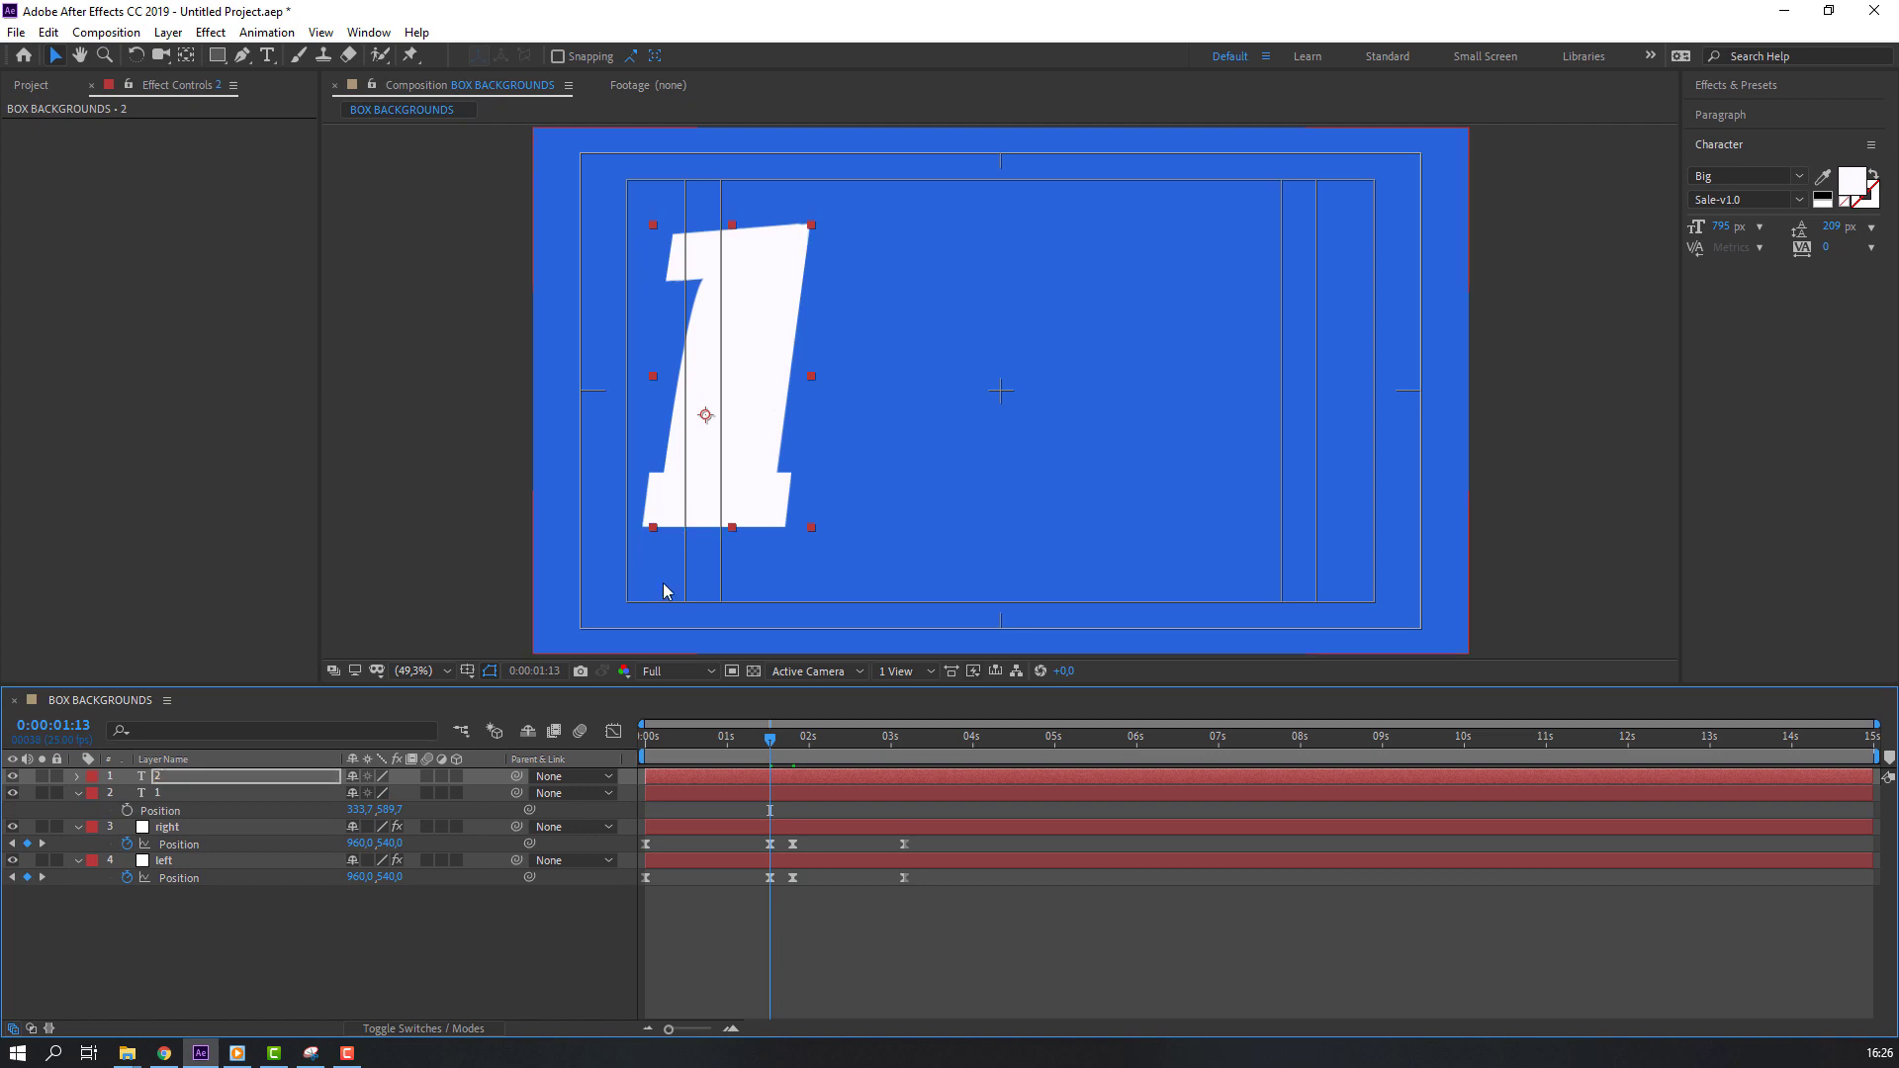
key(shift+Right)
key(shift+Right)
key(shift+Right)
key(shift+Right)
key(shift+Right)
key(shift+Right)
double_click(1352, 384)
text(2)
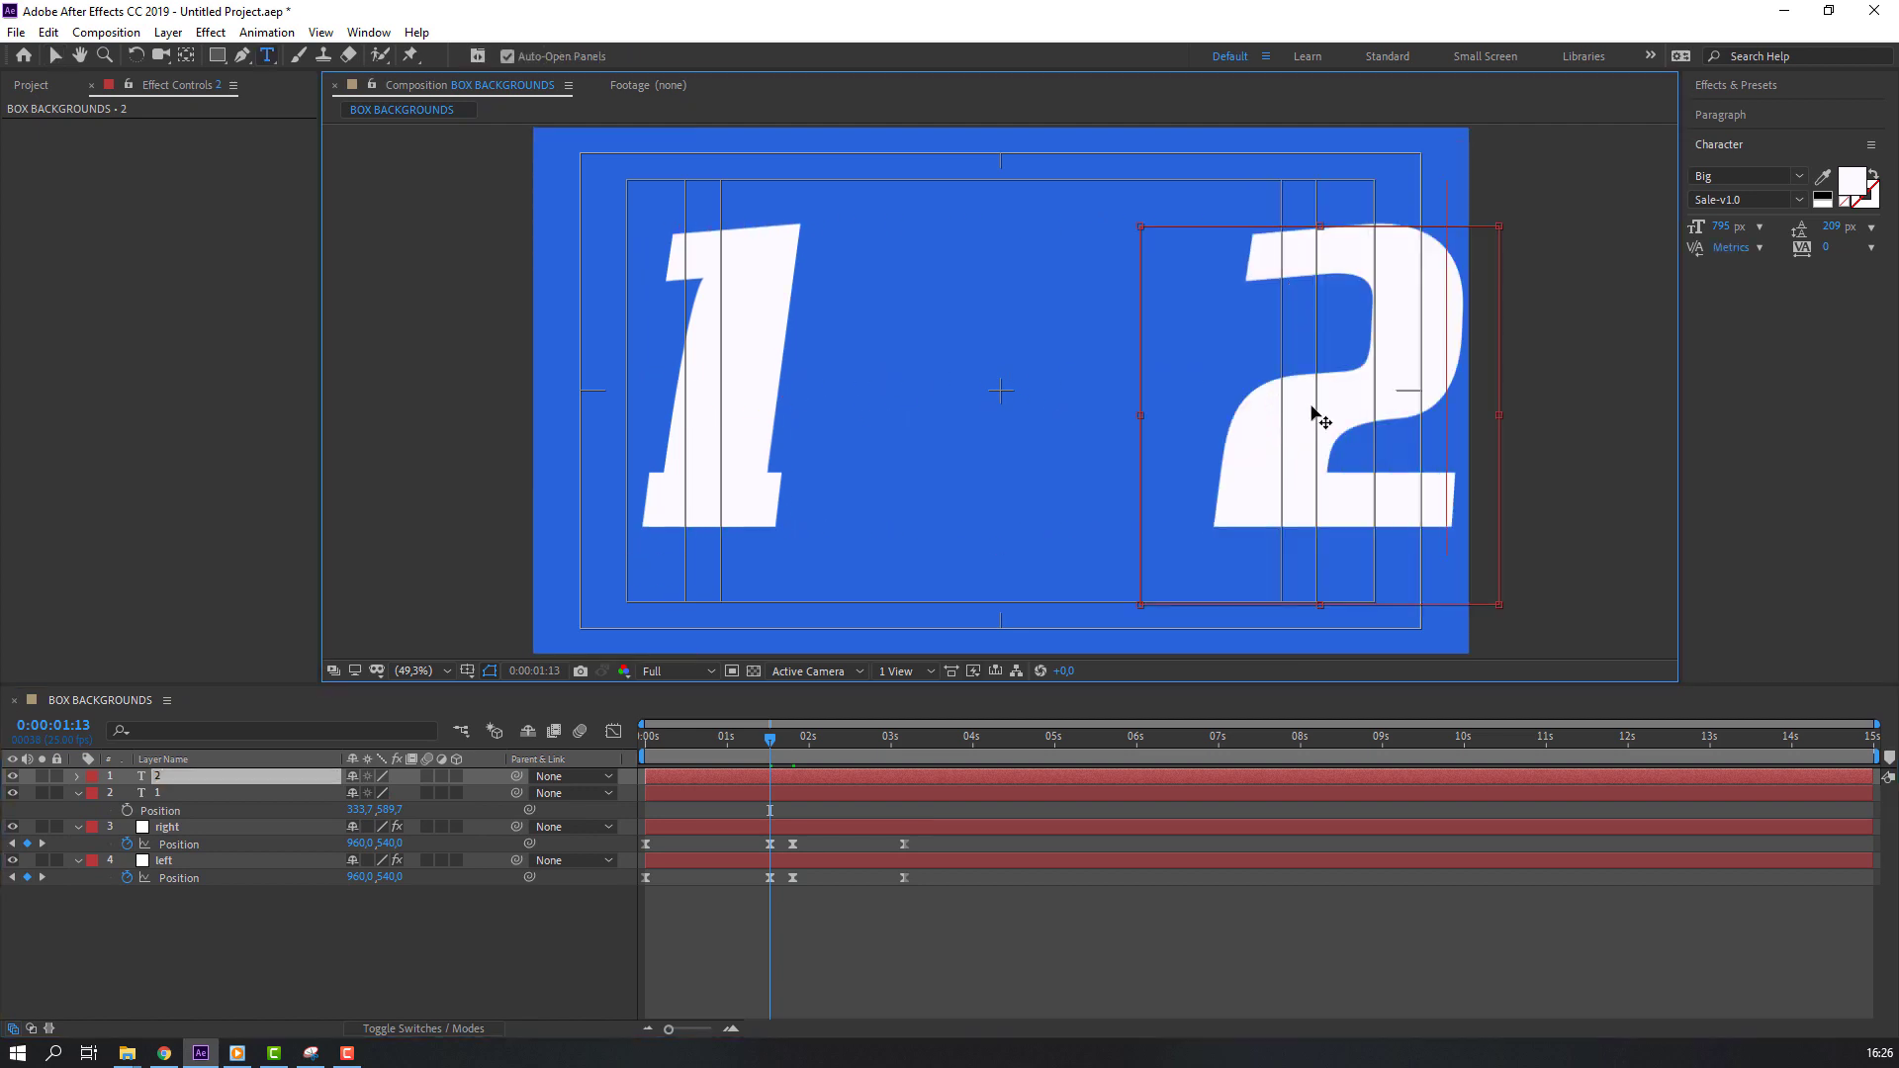
click(67, 59)
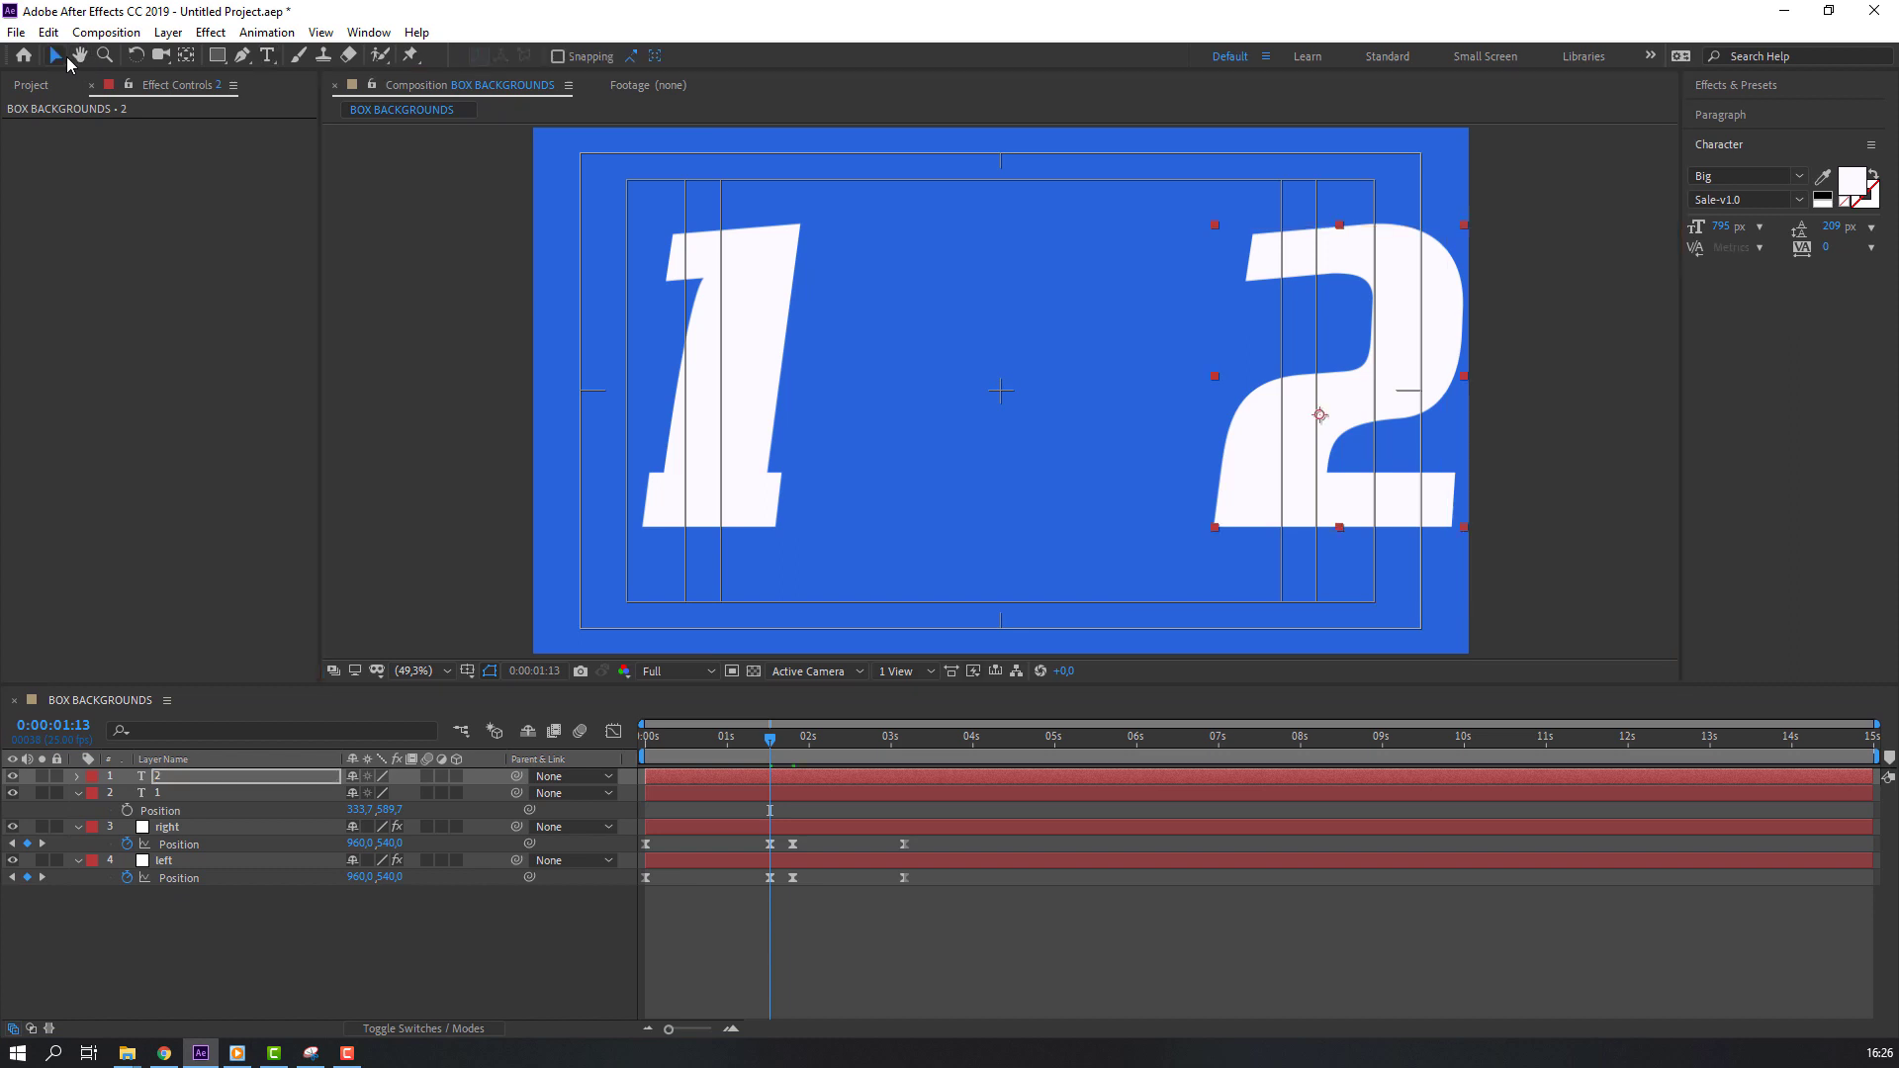
- Nudge the 2 and the 1 into opposite positions with the arrow keys
key(shift+Left)
key(shift+Left)
key(shift+Left)
key(shift+Left)
key(shift+Left)
key(shift+Left)
key(shift+Left)
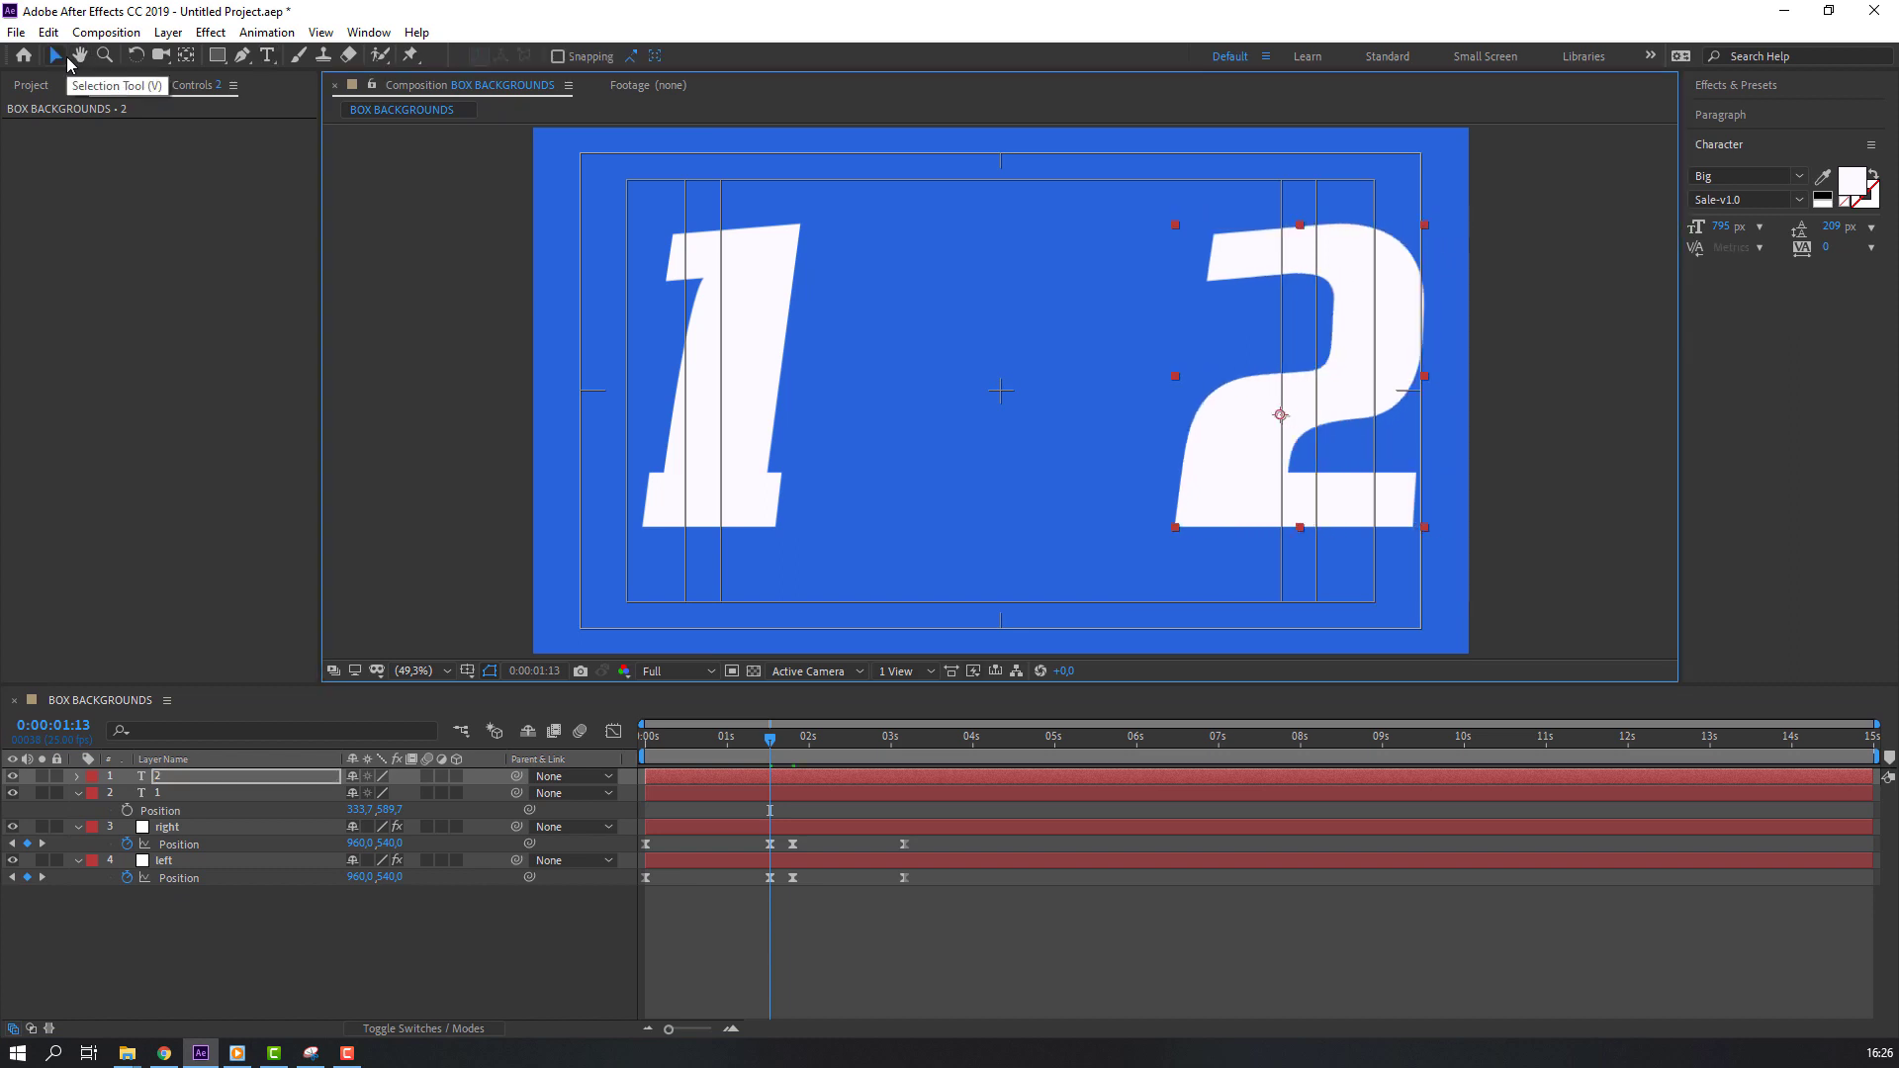
key(shift+Left)
key(shift+Left)
key(shift+Left)
key(shift+Left)
key(shift+Left)
key(shift+Left)
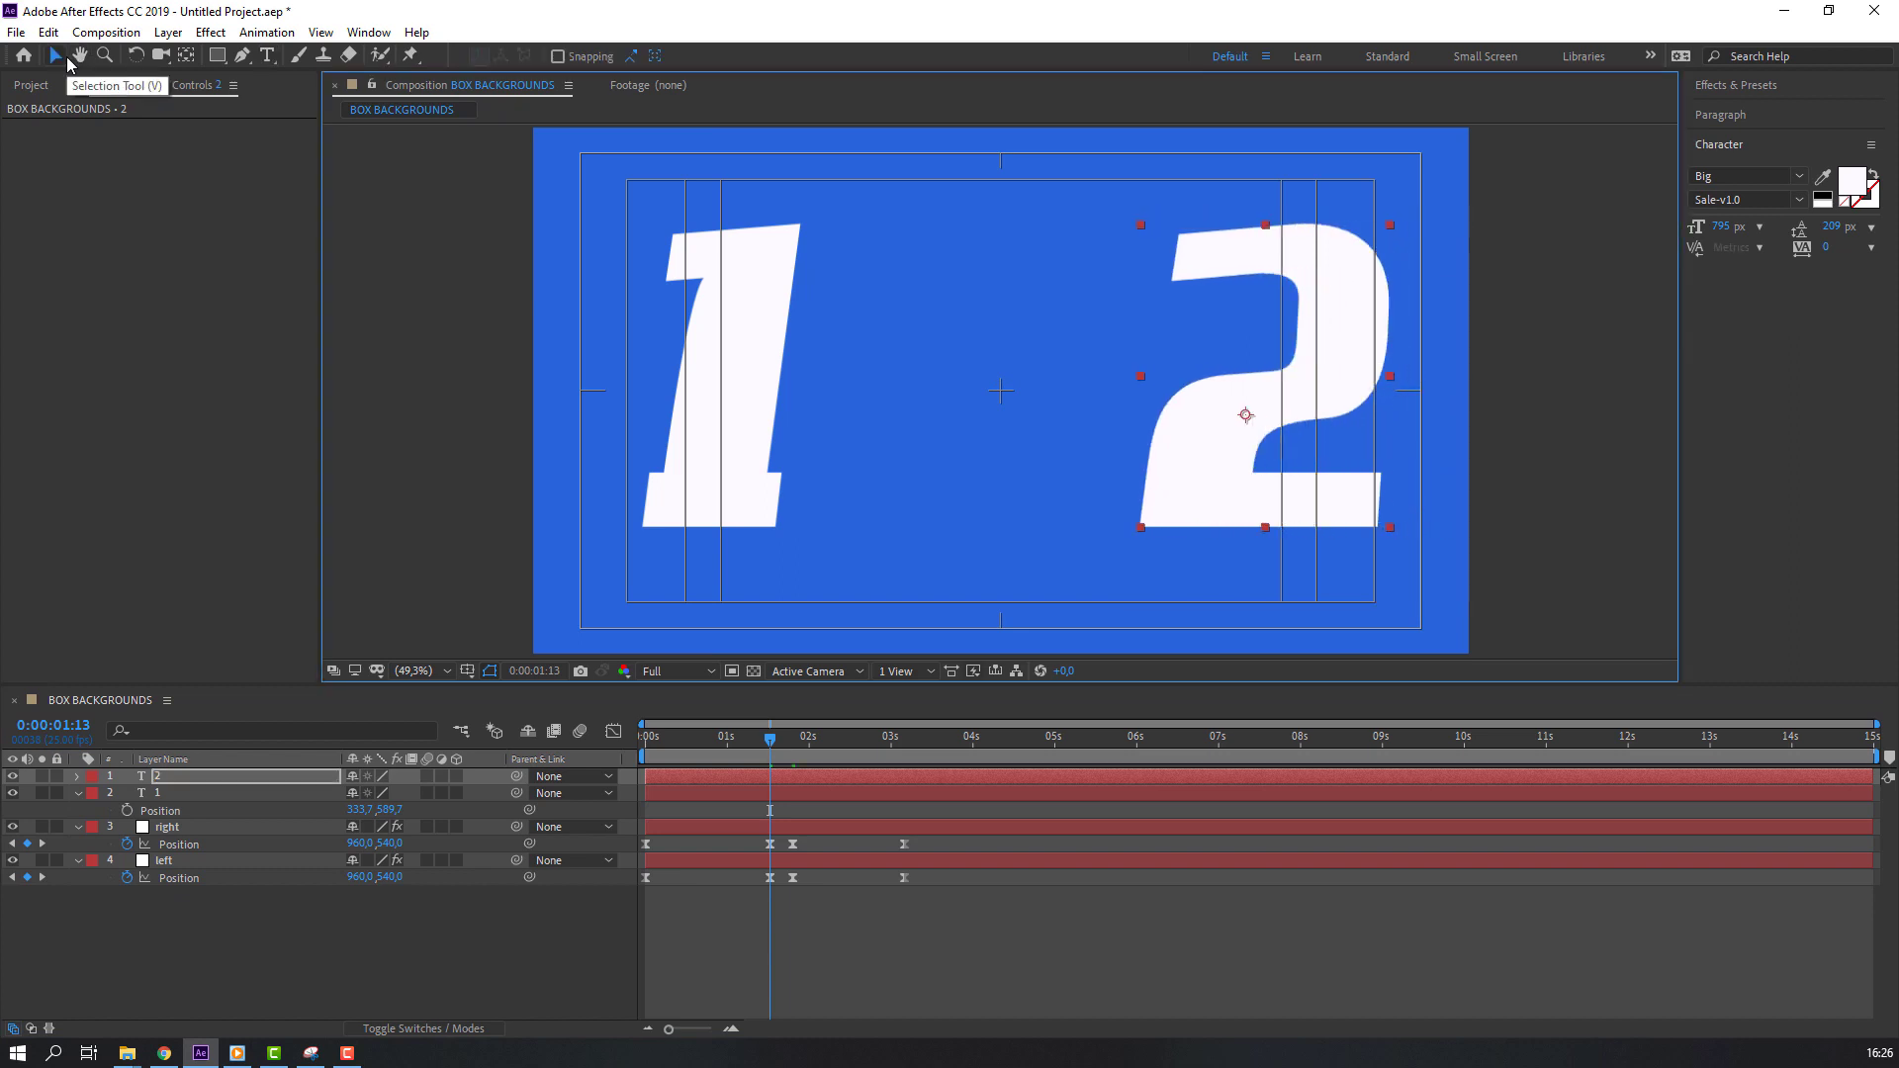
key(shift+Left)
key(Left)
key(Left)
key(Left)
key(Left)
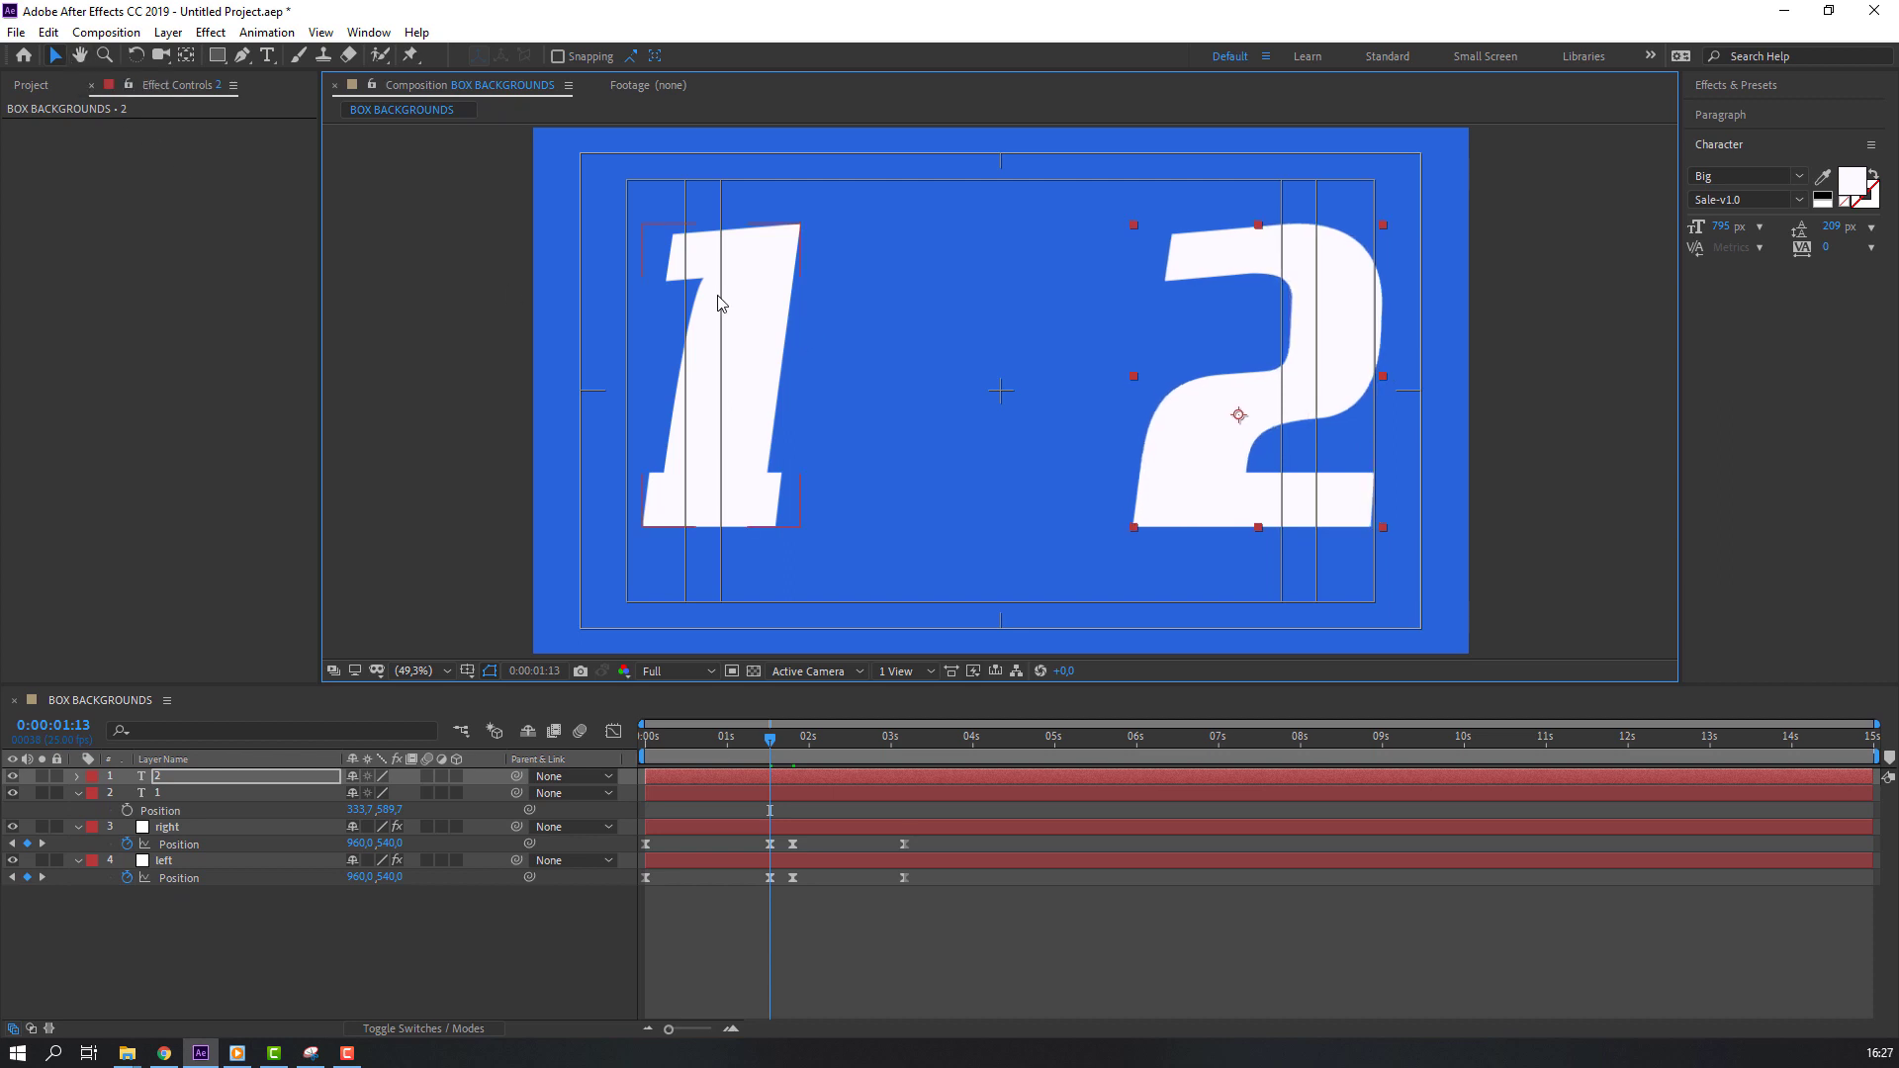
click(720, 305)
key(shift+Left)
key(shift+Left)
key(Left)
key(Left)
key(Left)
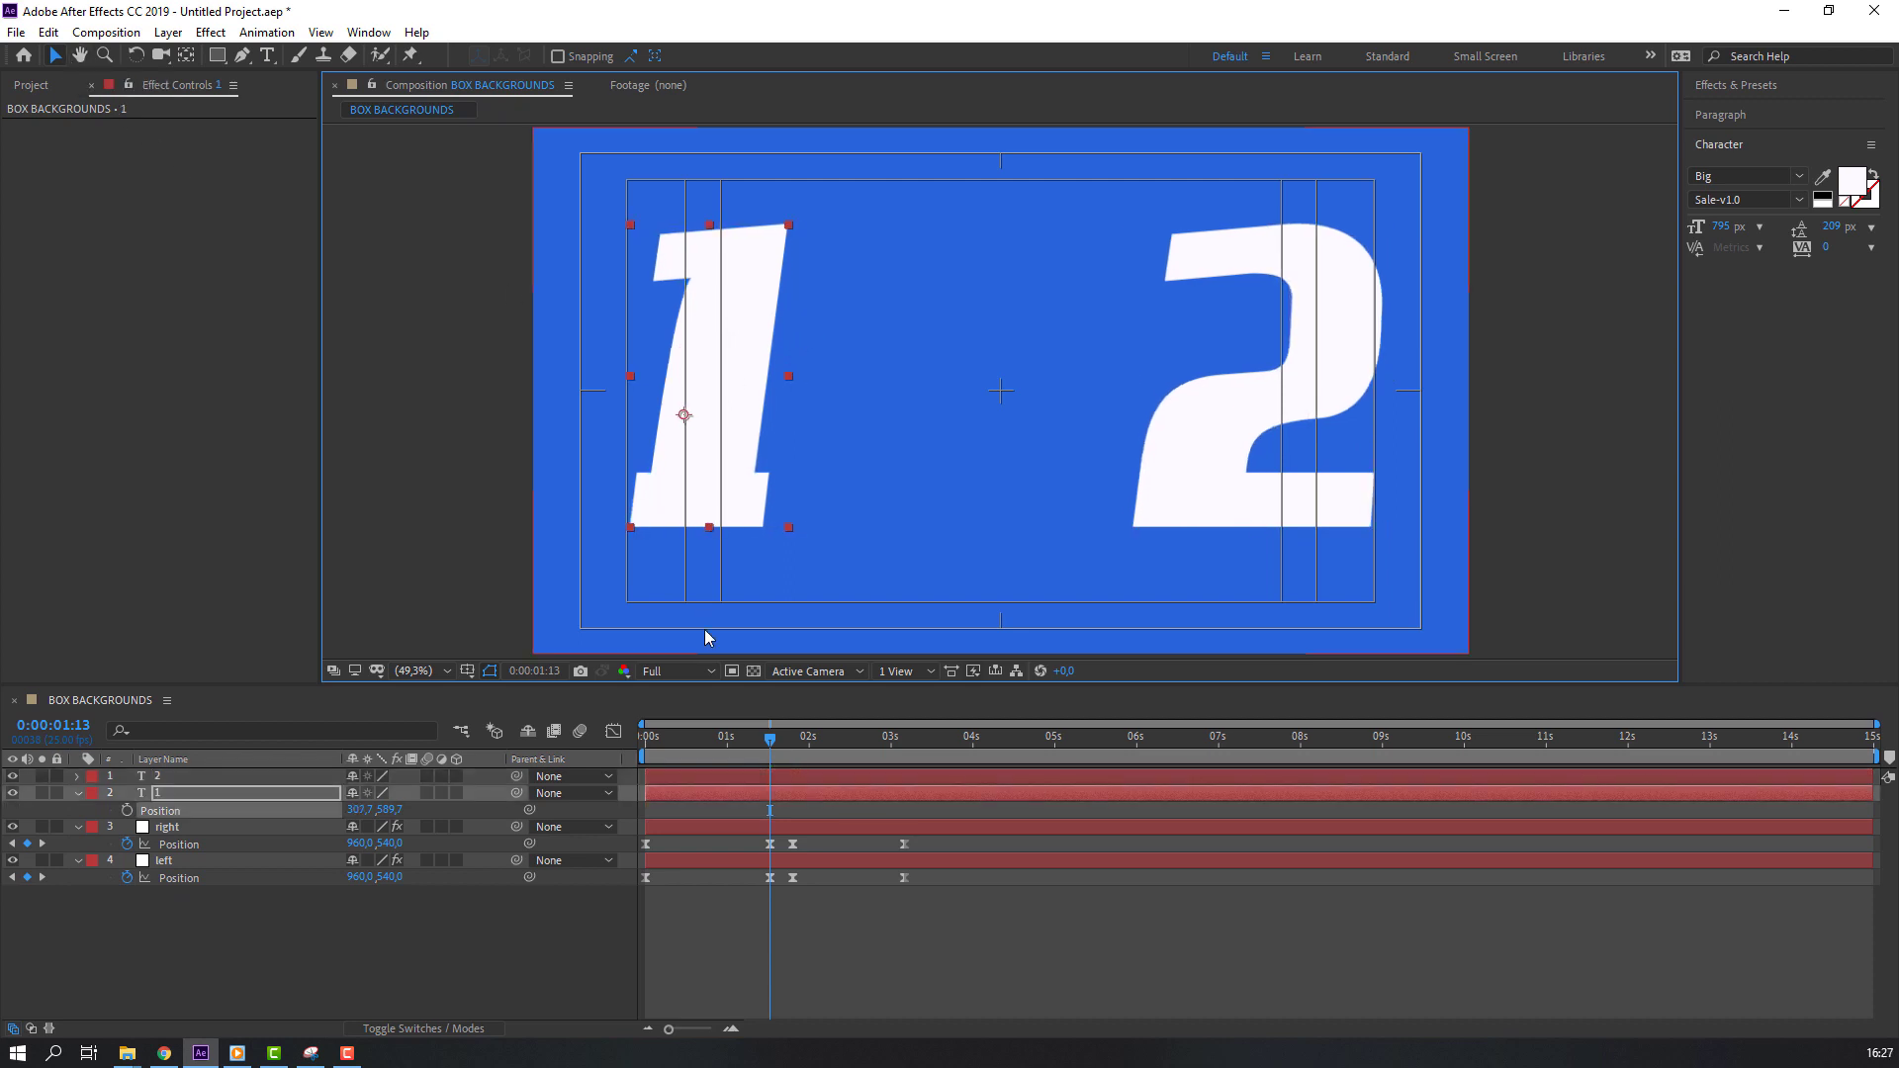
key(Left)
key(Left)
key(Left)
click(446, 915)
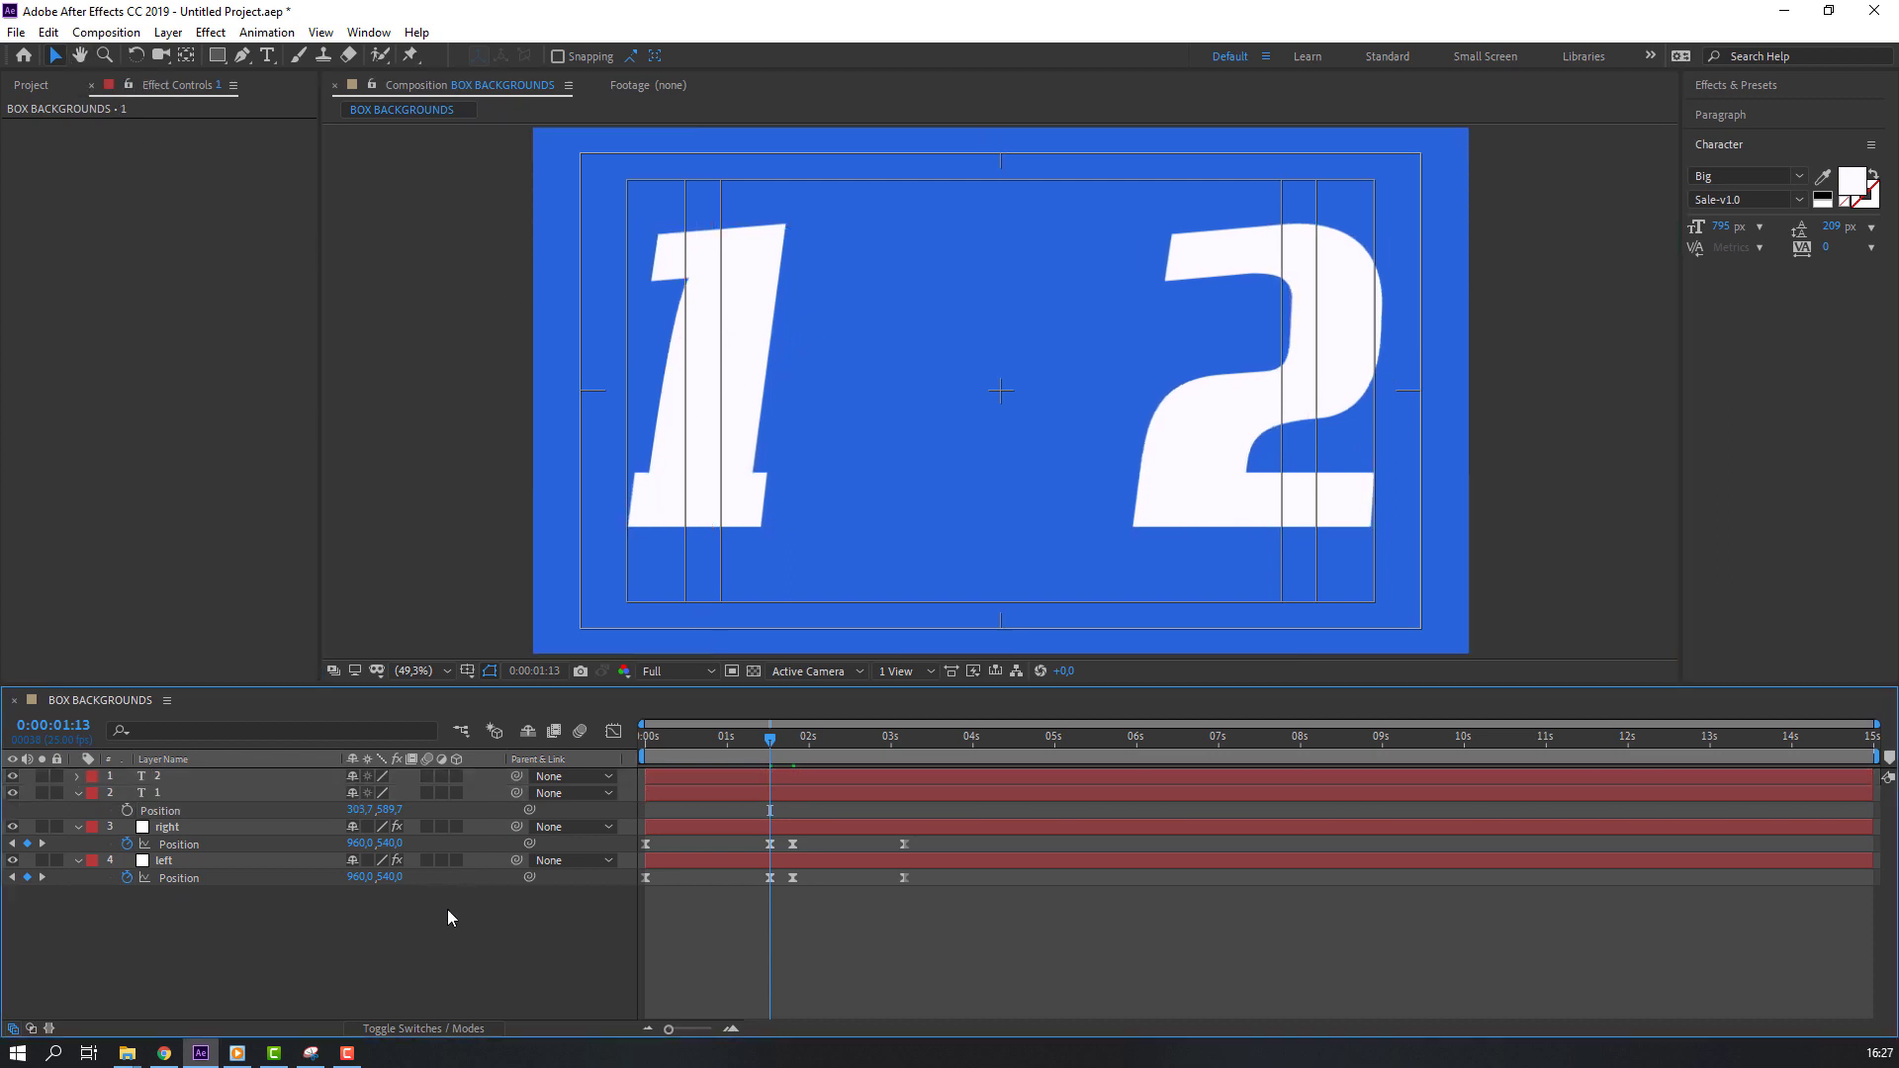
- Set Position keyframes on both the 2 and 1 layers, then return to the start
click(187, 793)
shift+click(175, 775)
click(78, 793)
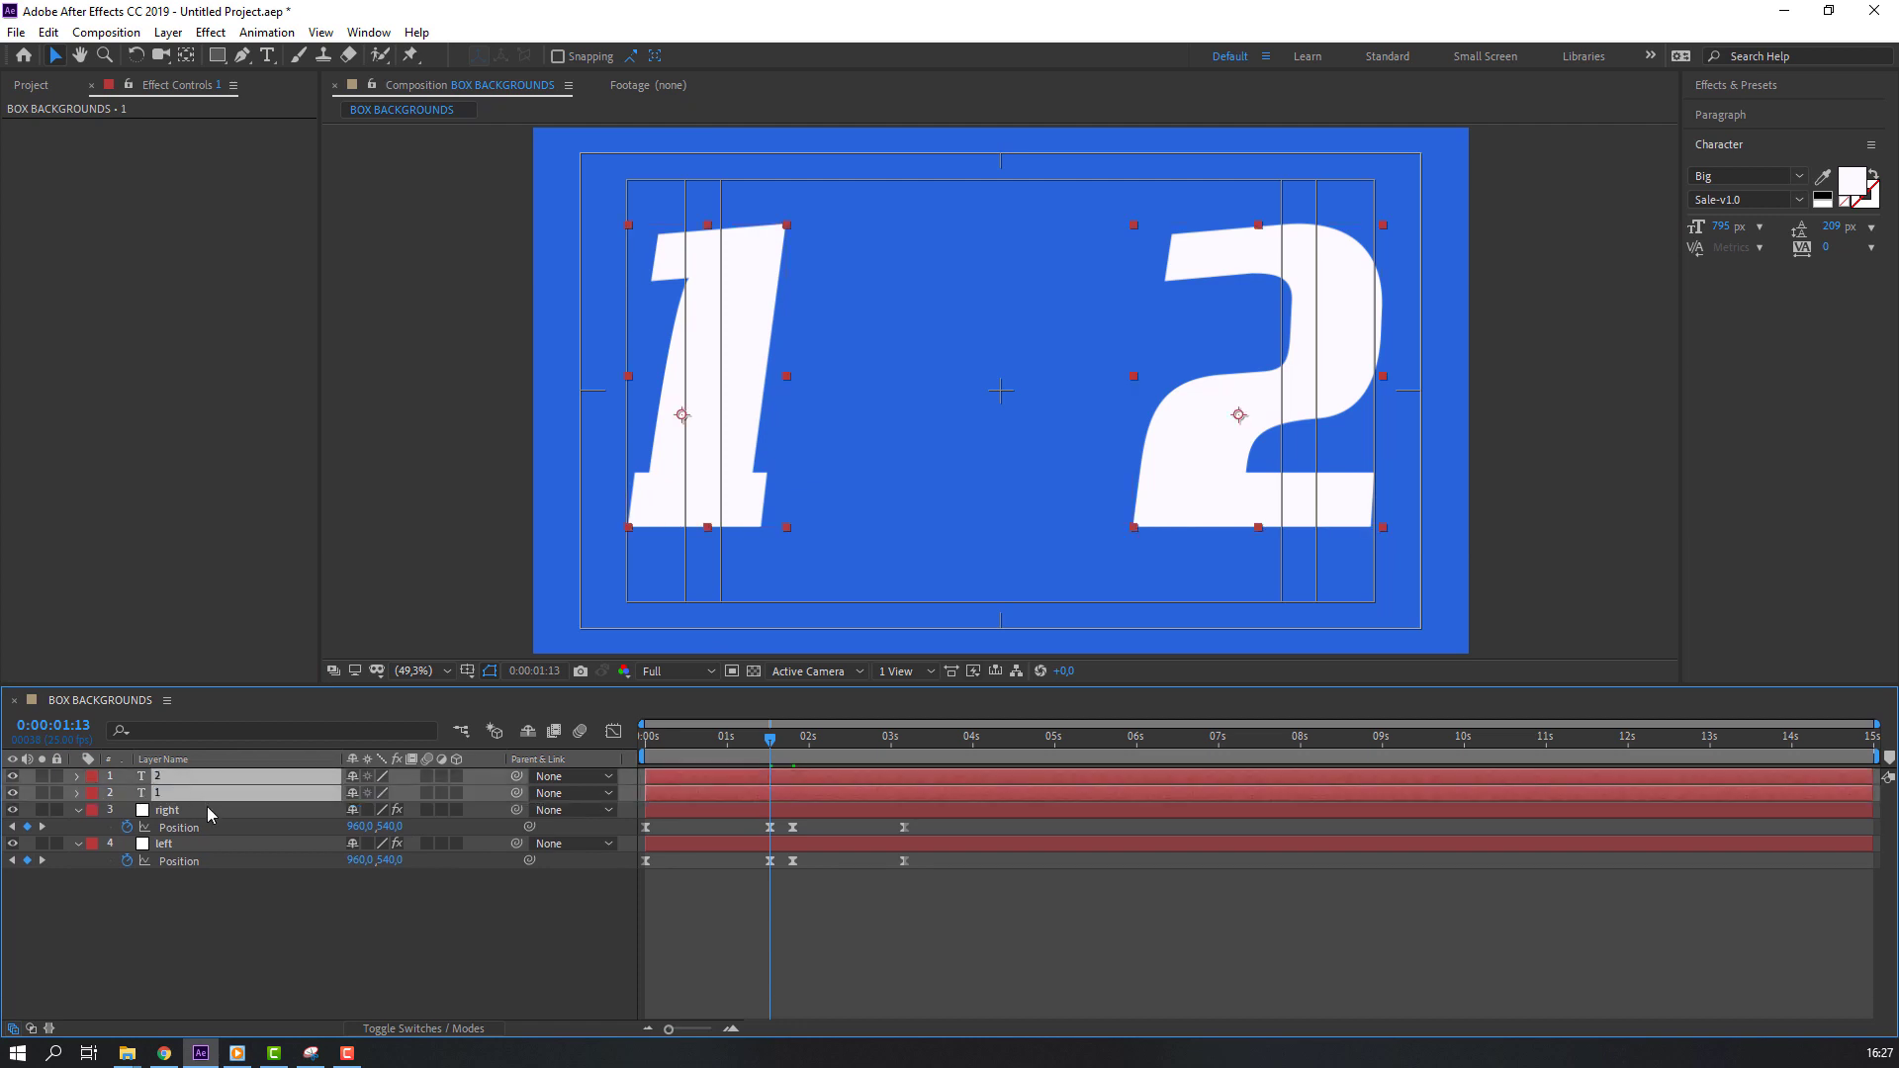
key(p)
key(F2)
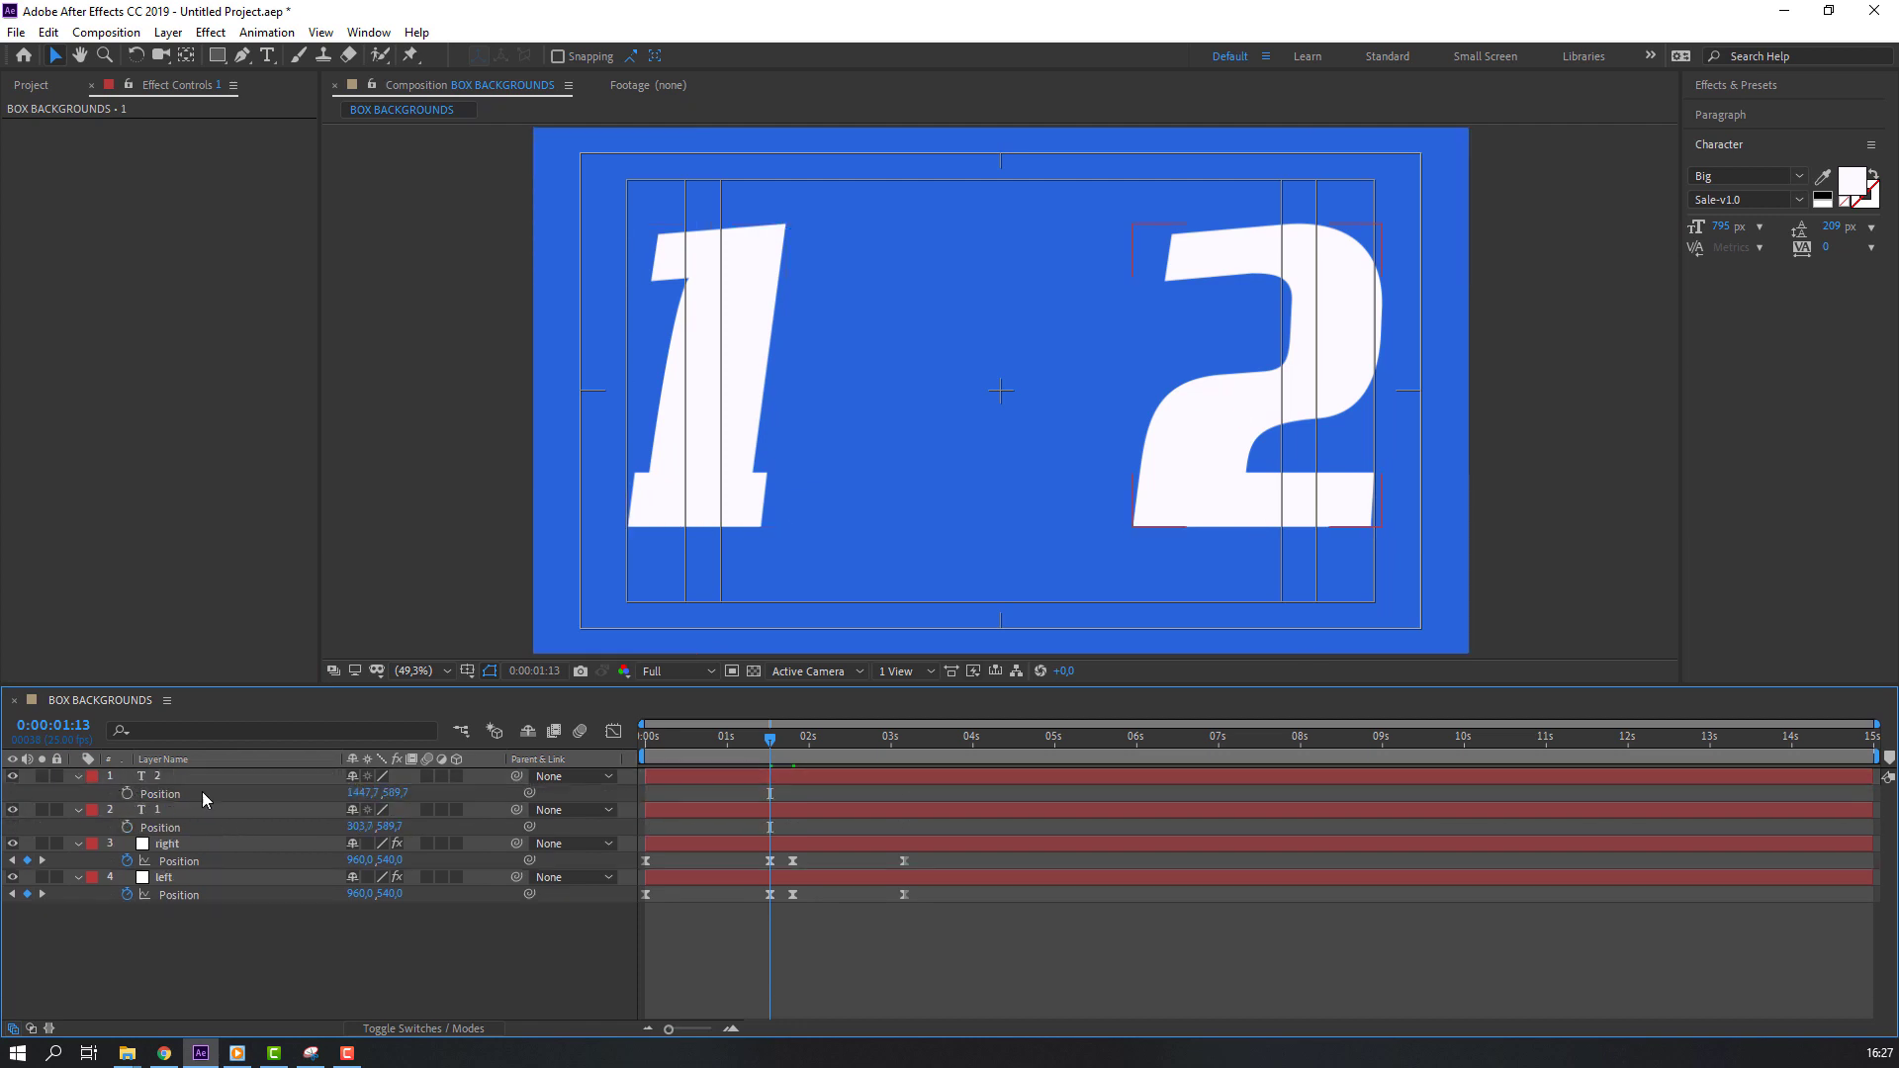
click(126, 793)
click(127, 827)
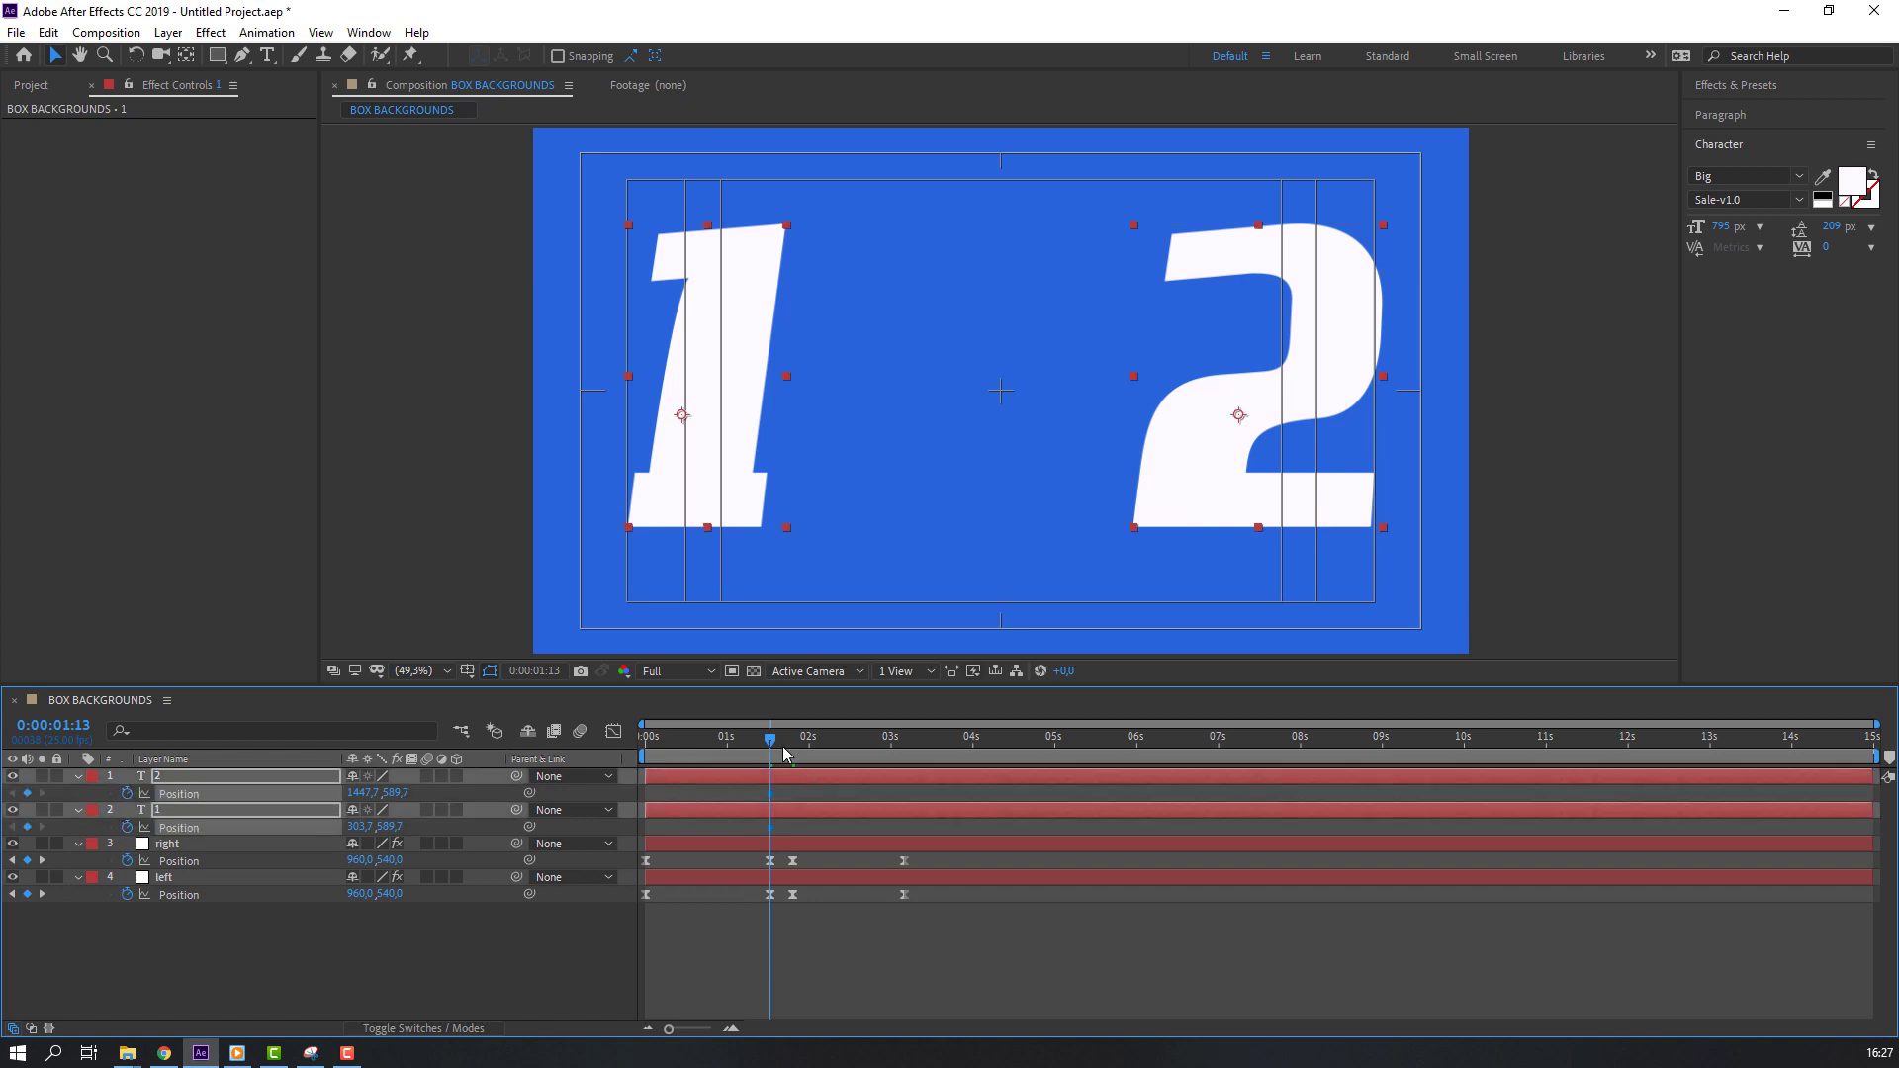
key(Home)
click(269, 985)
- Slide the 2 off the right edge at frame 0 and preview the numbers entering
mouse_move(361, 792)
mouse_down()
mouse_move(364, 837)
mouse_move(247, 827)
mouse_up()
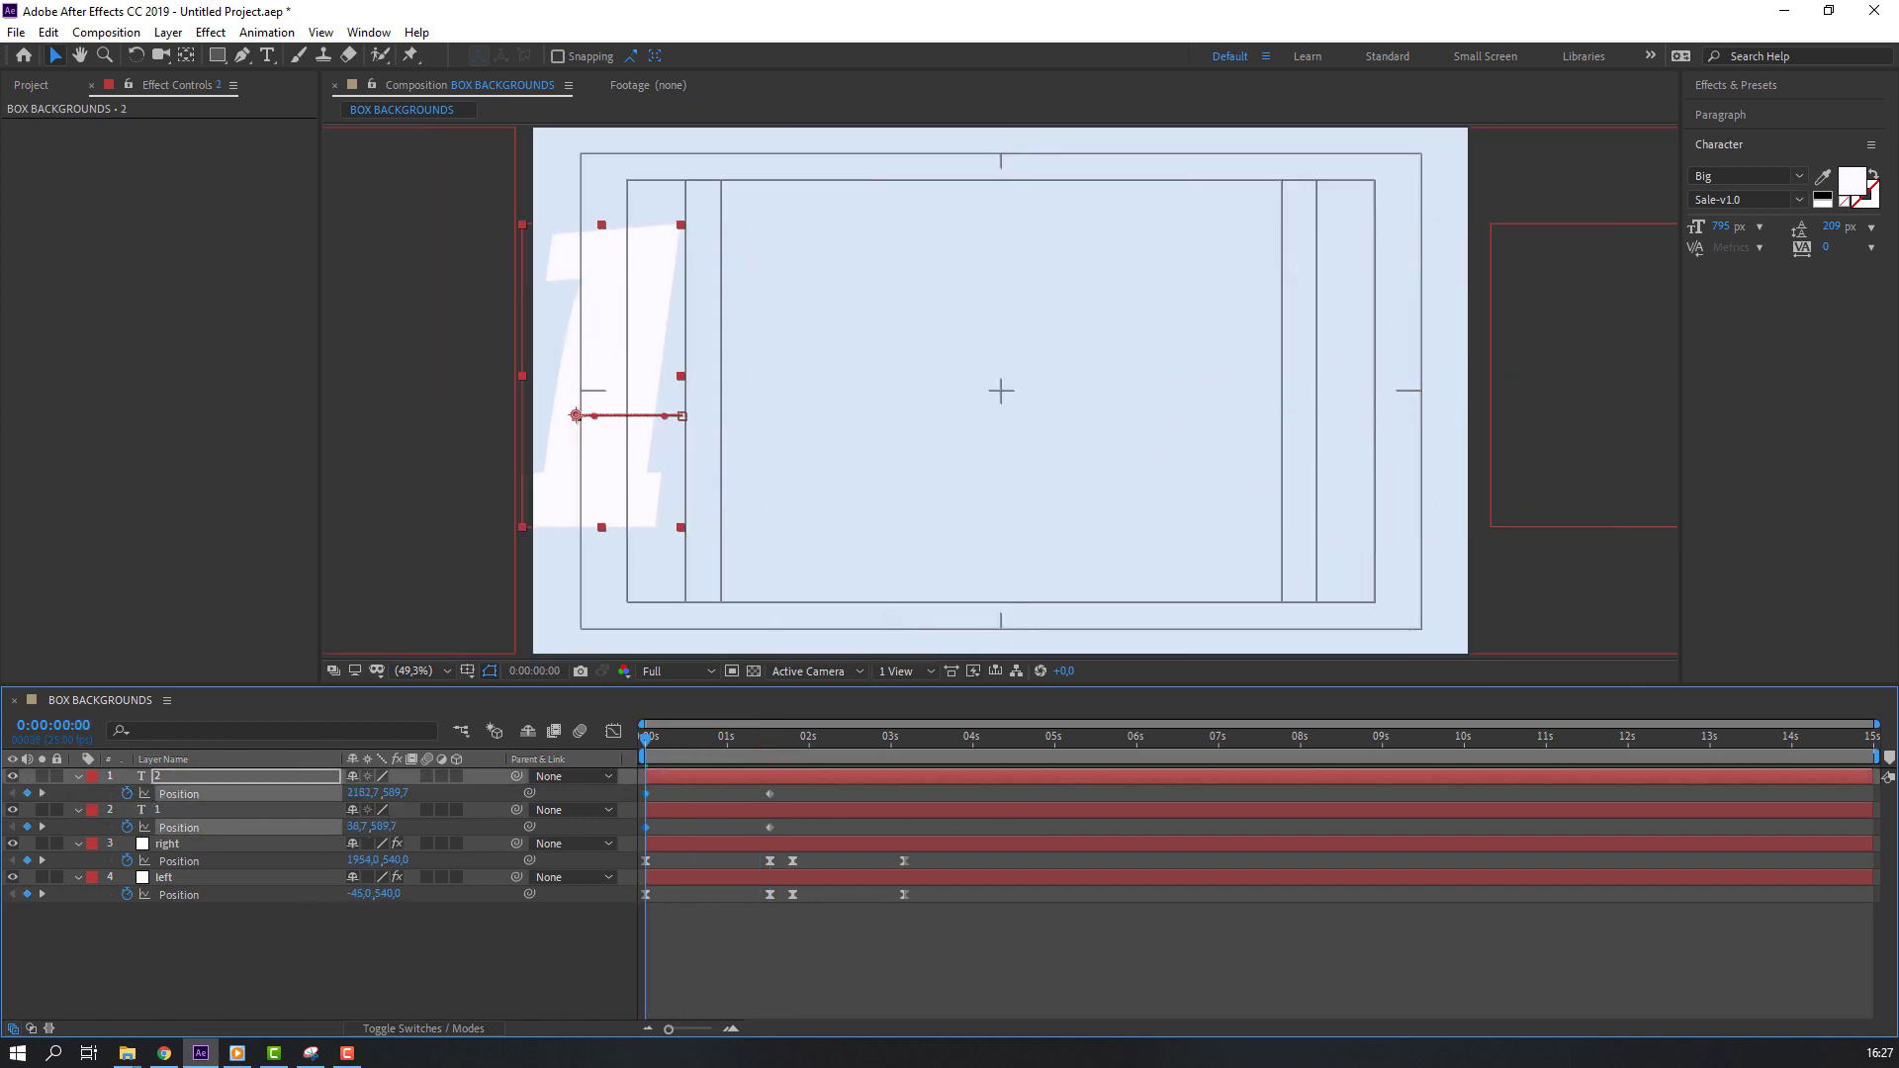
click(728, 950)
key(space)
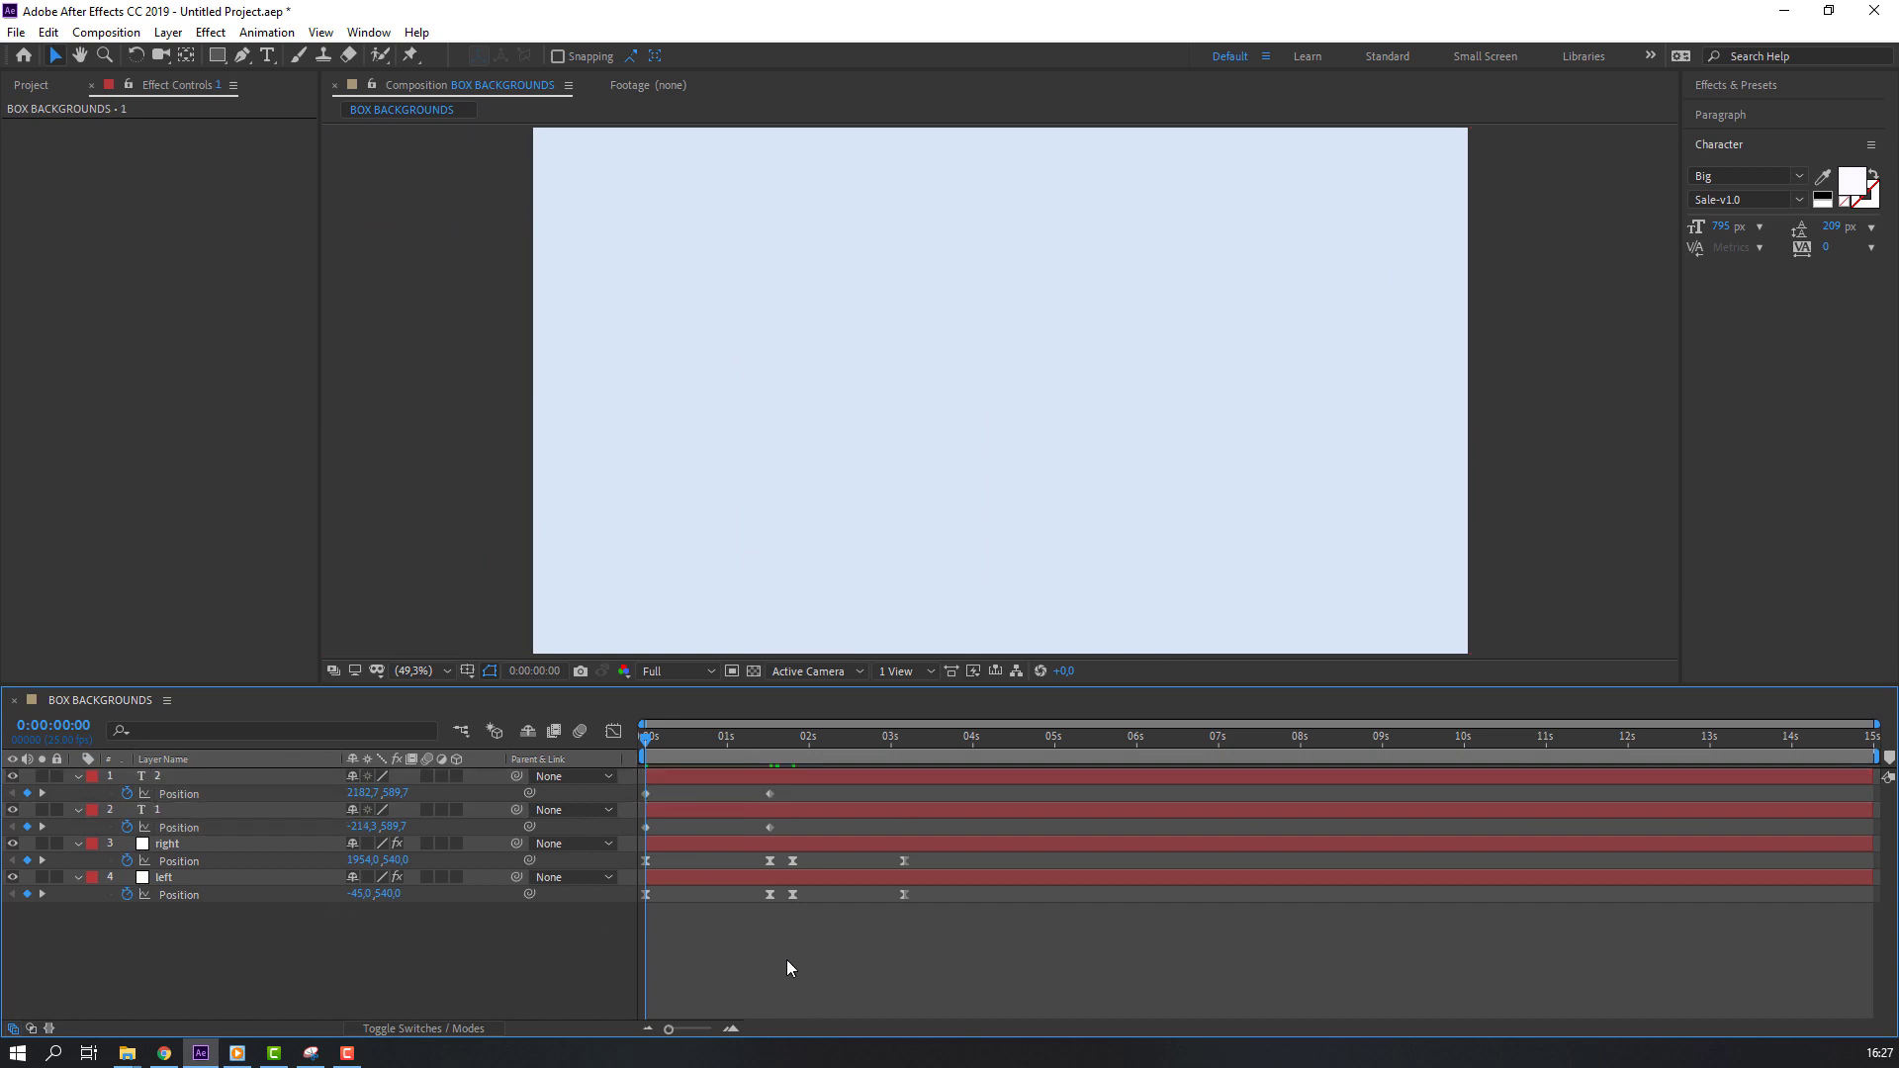
key(space)
- Easy Ease both numbers' Position keyframes and steepen their speed curves in the Graph Editor
drag(791, 817, 638, 784)
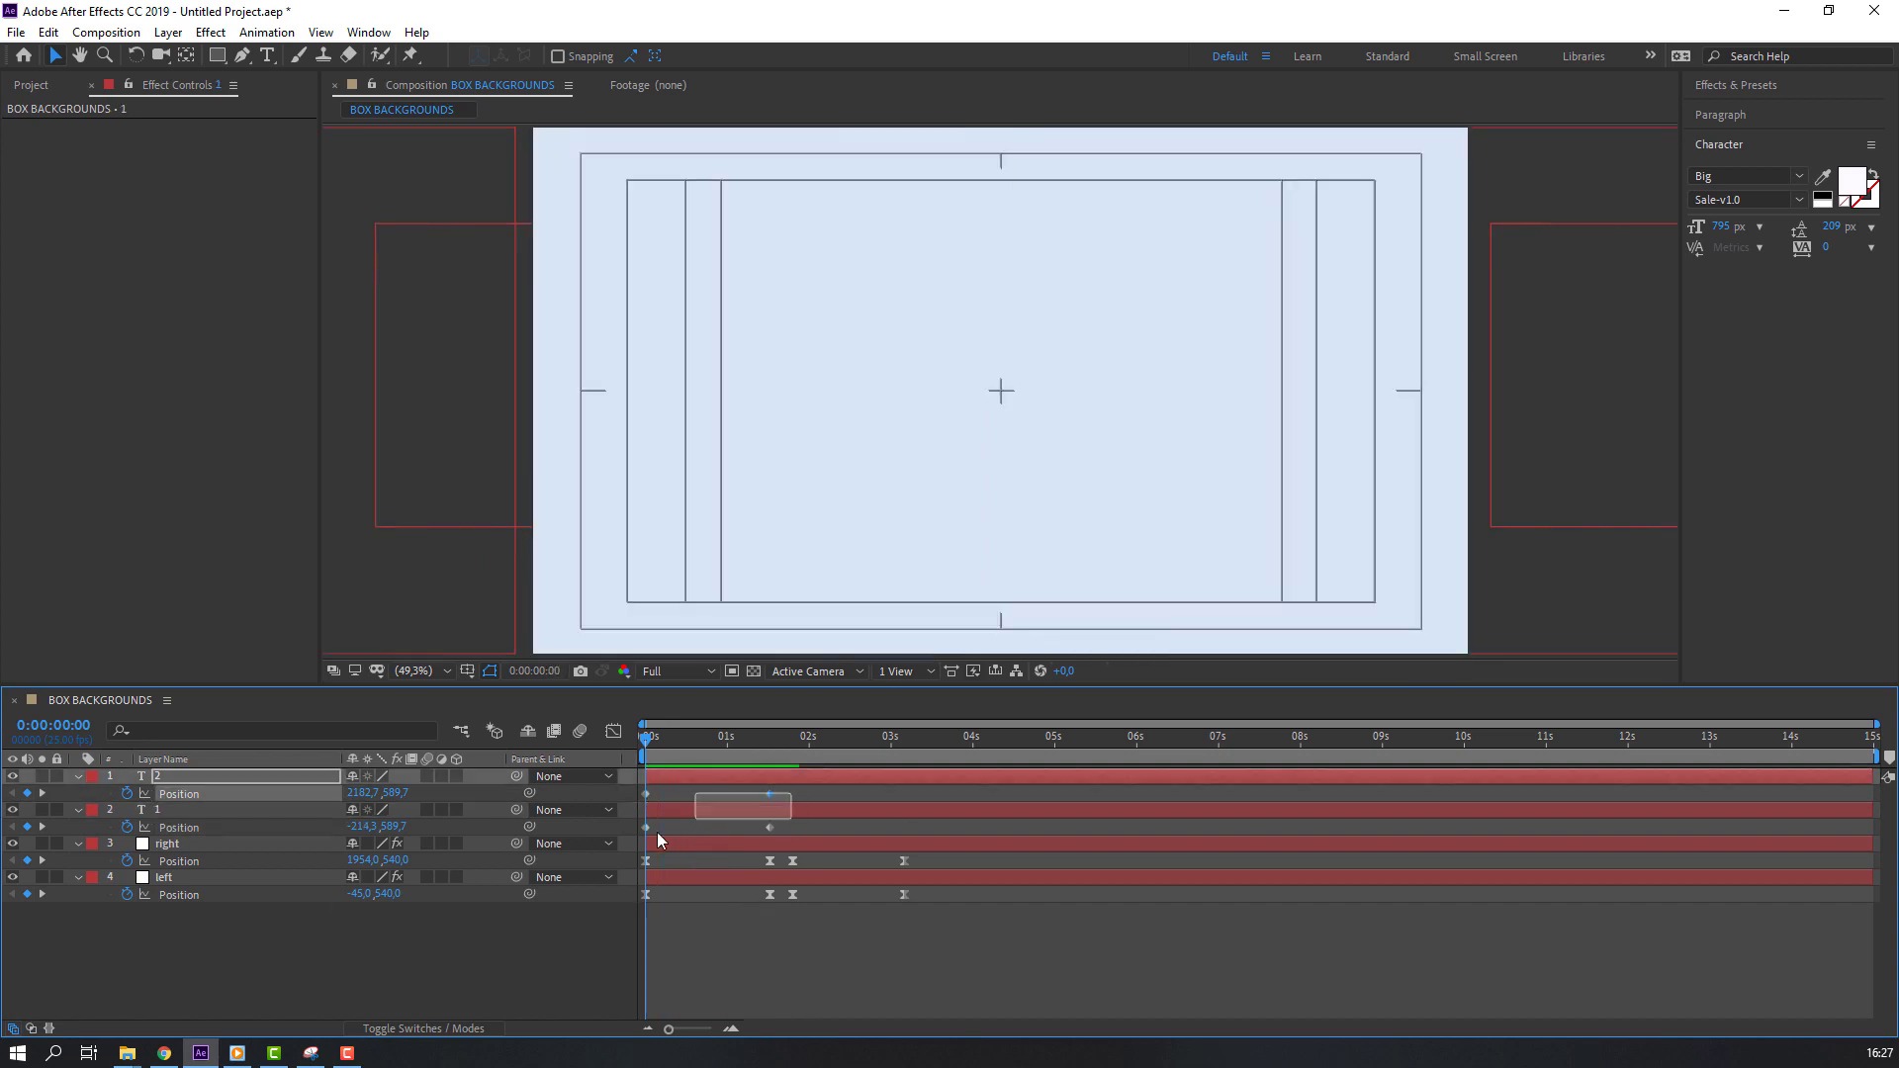
right_click(648, 828)
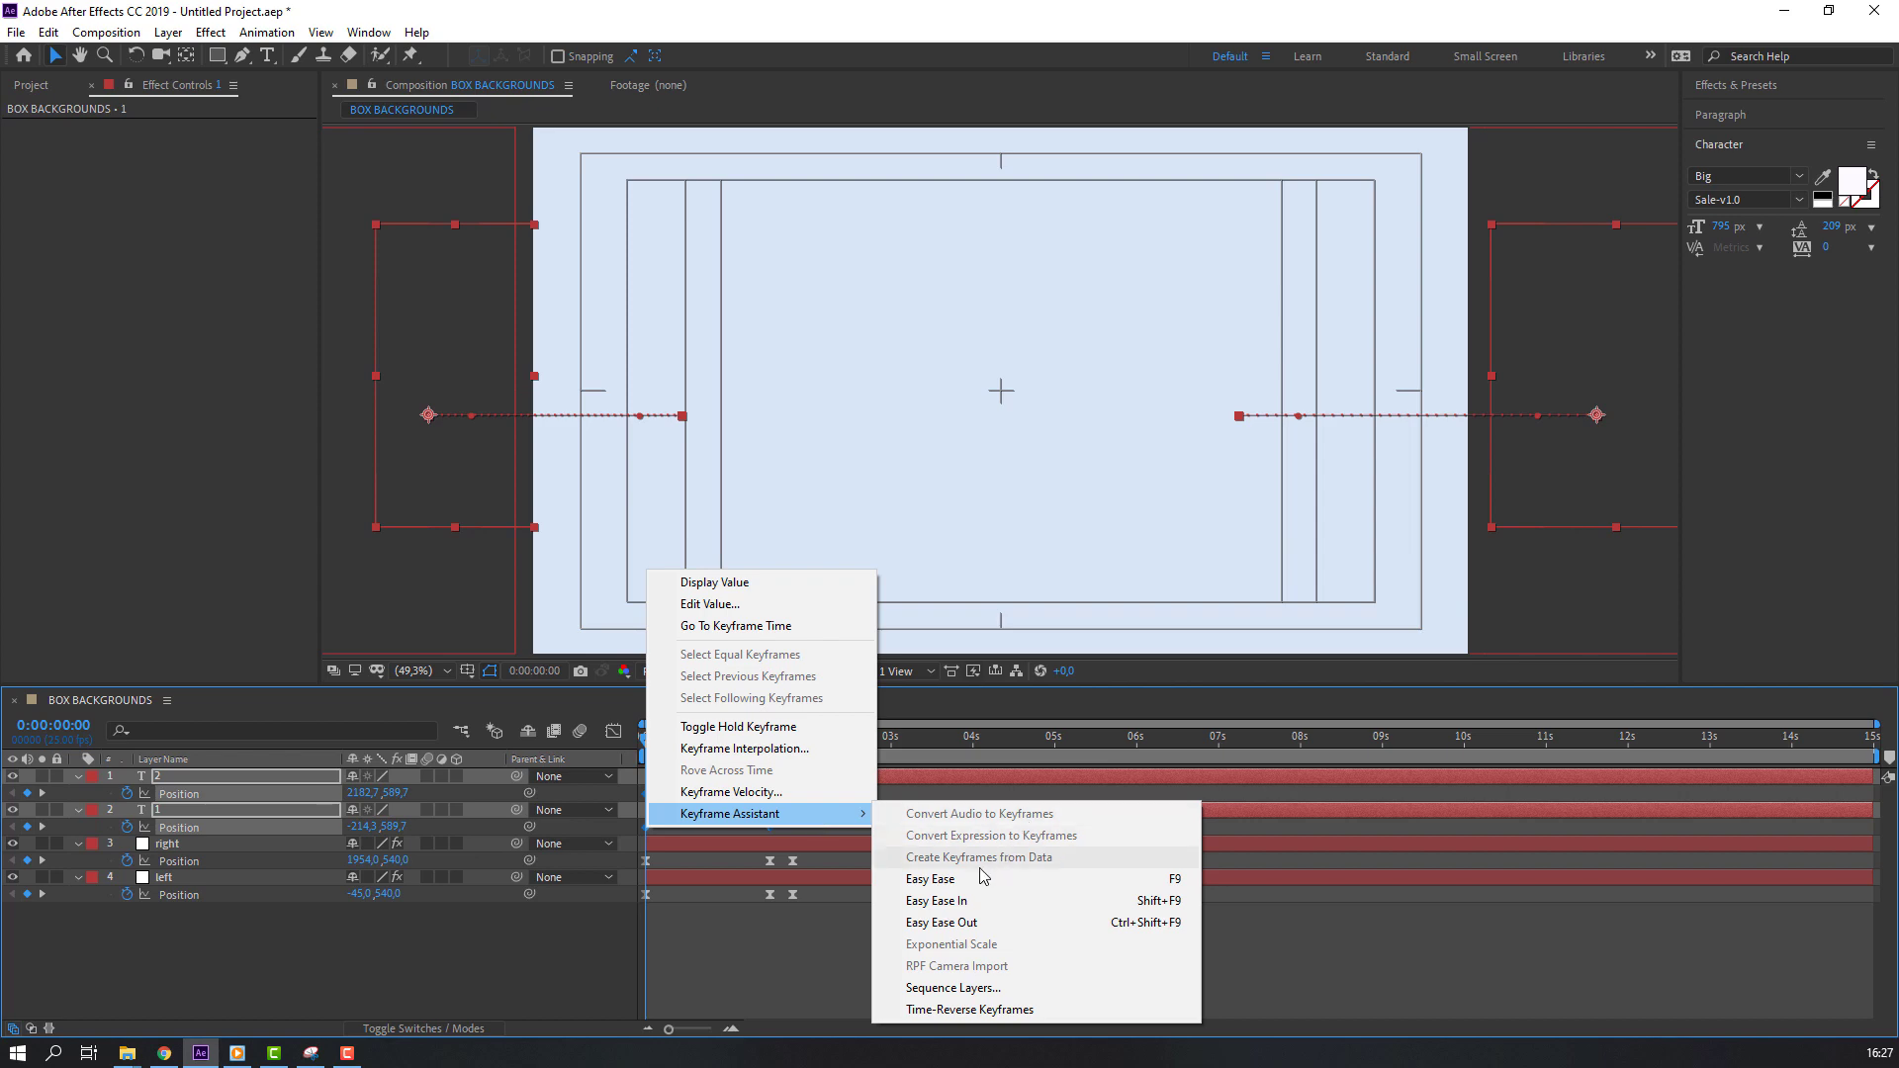
click(920, 881)
click(613, 731)
mouse_move(836, 950)
mouse_down()
mouse_move(753, 999)
mouse_move(726, 968)
mouse_up()
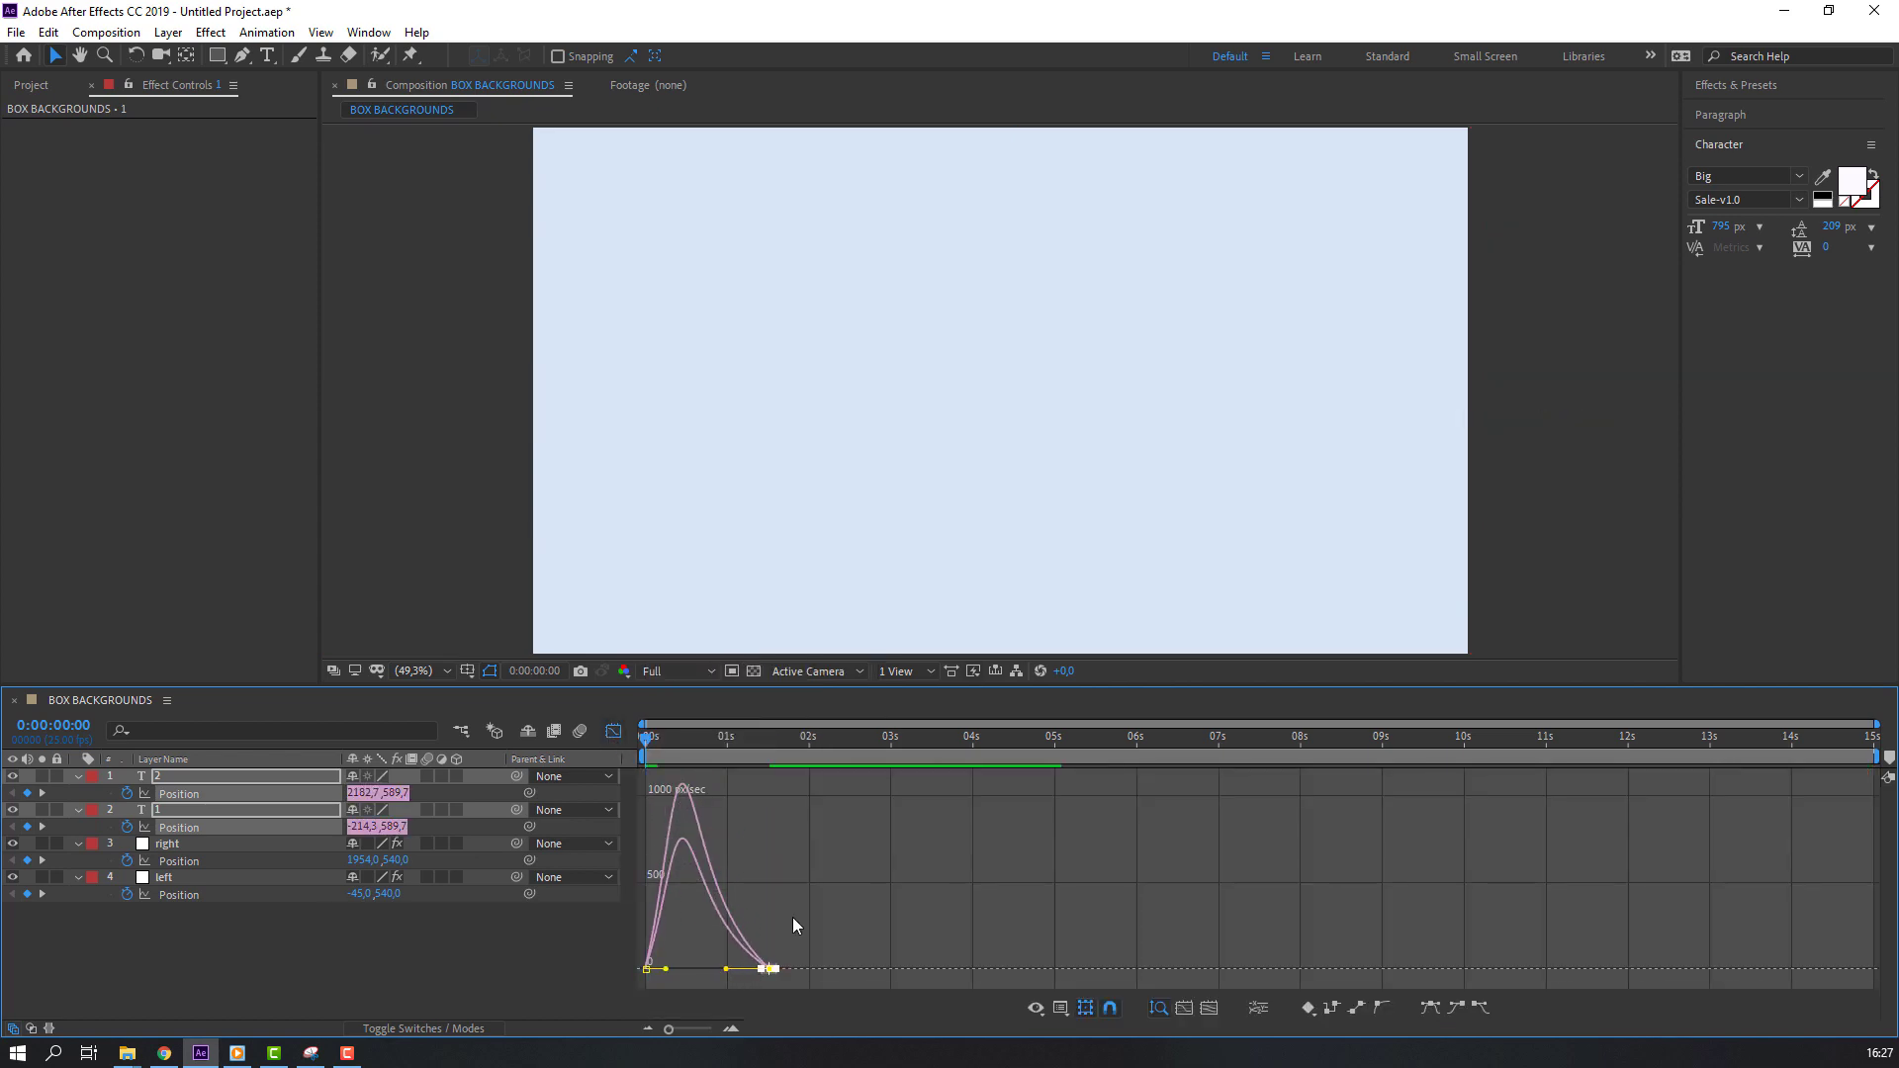
key(space)
key(space)
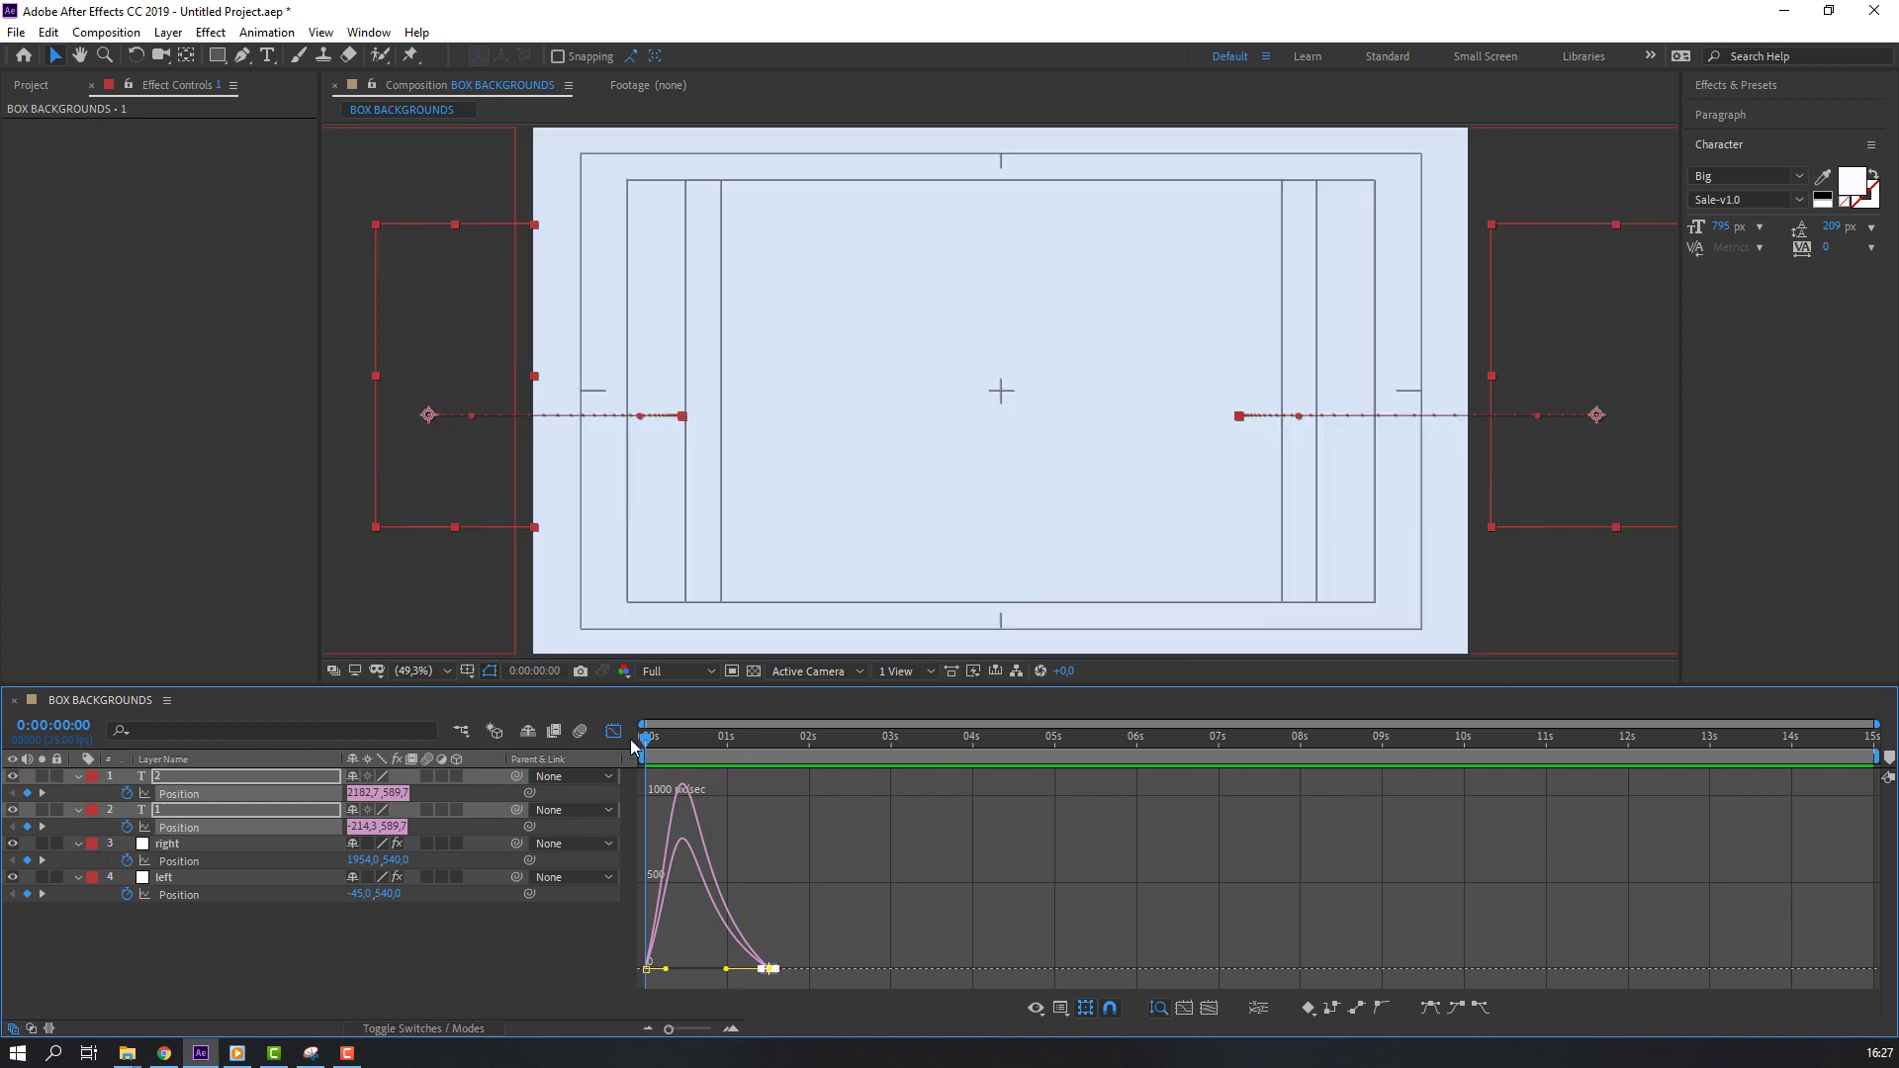
click(615, 732)
key(space)
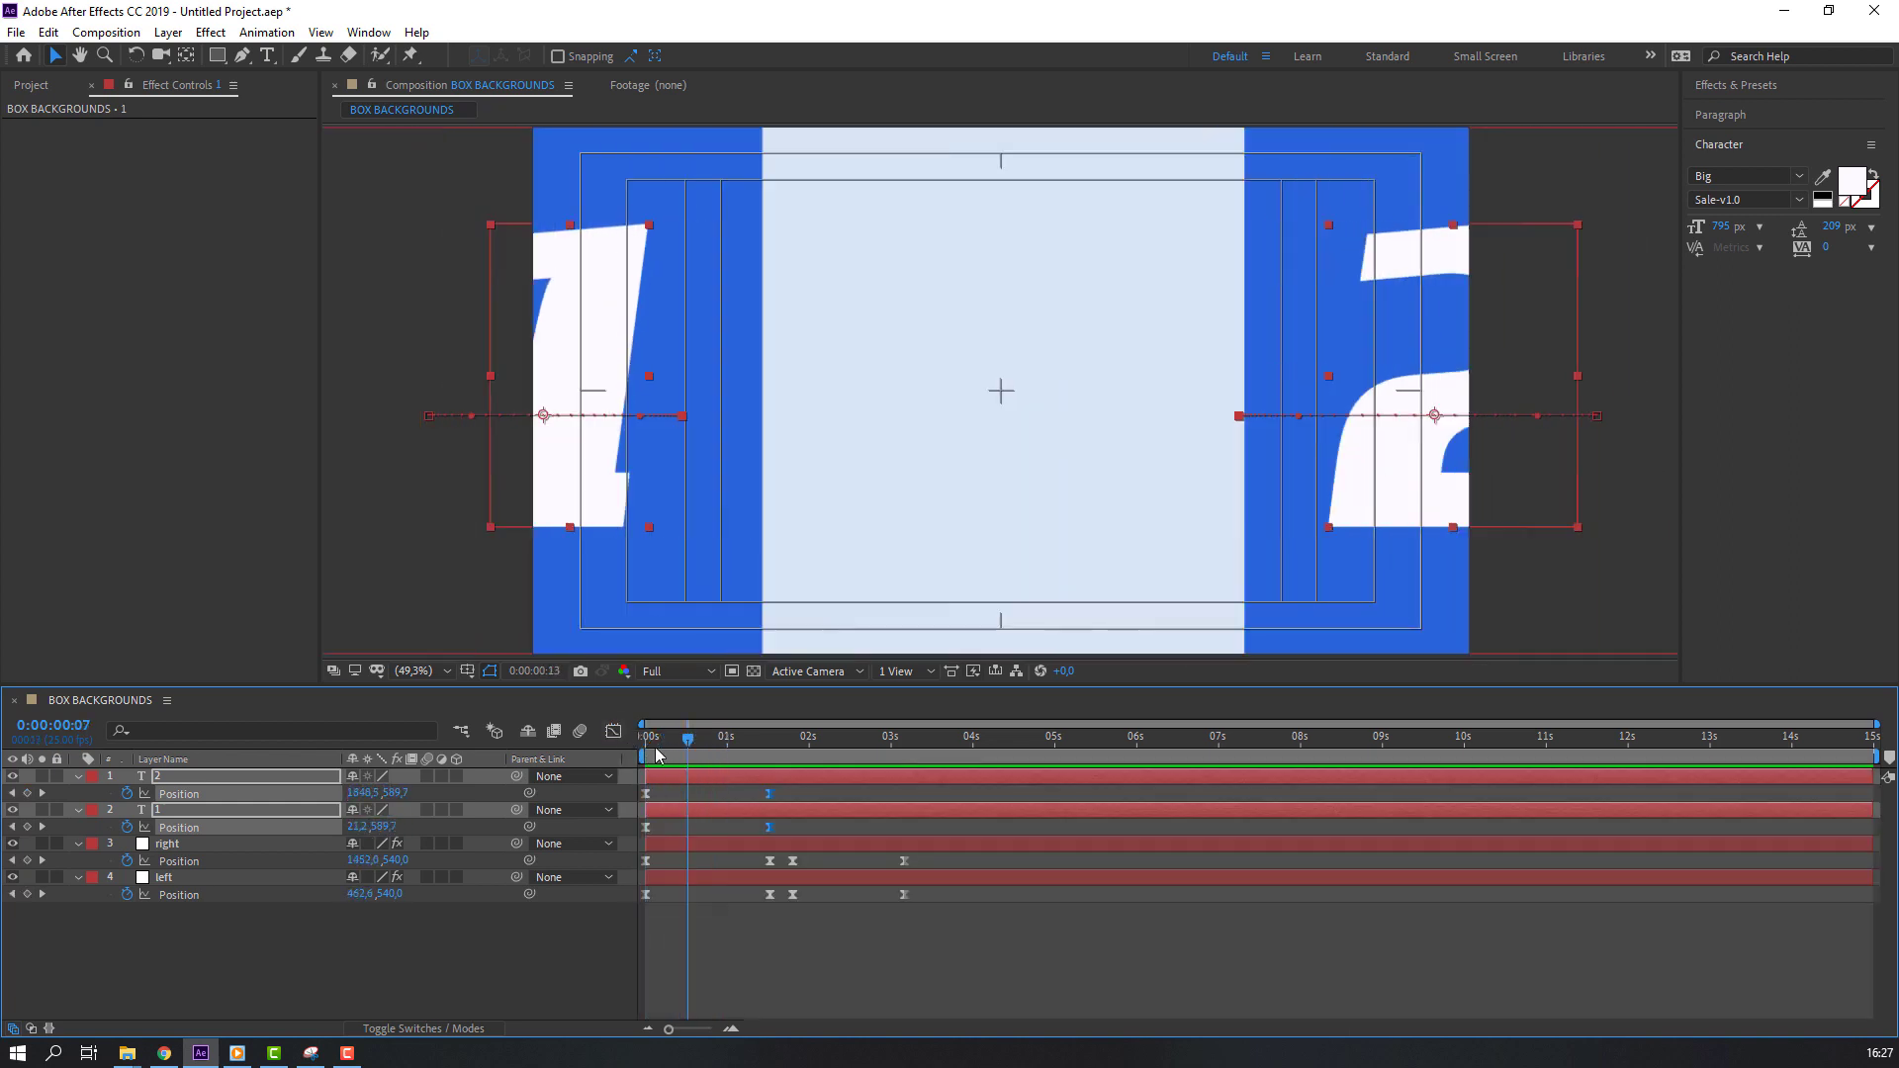
key(space)
- Push the 1 further off the left edge to X -304.3 and preview
click(401, 948)
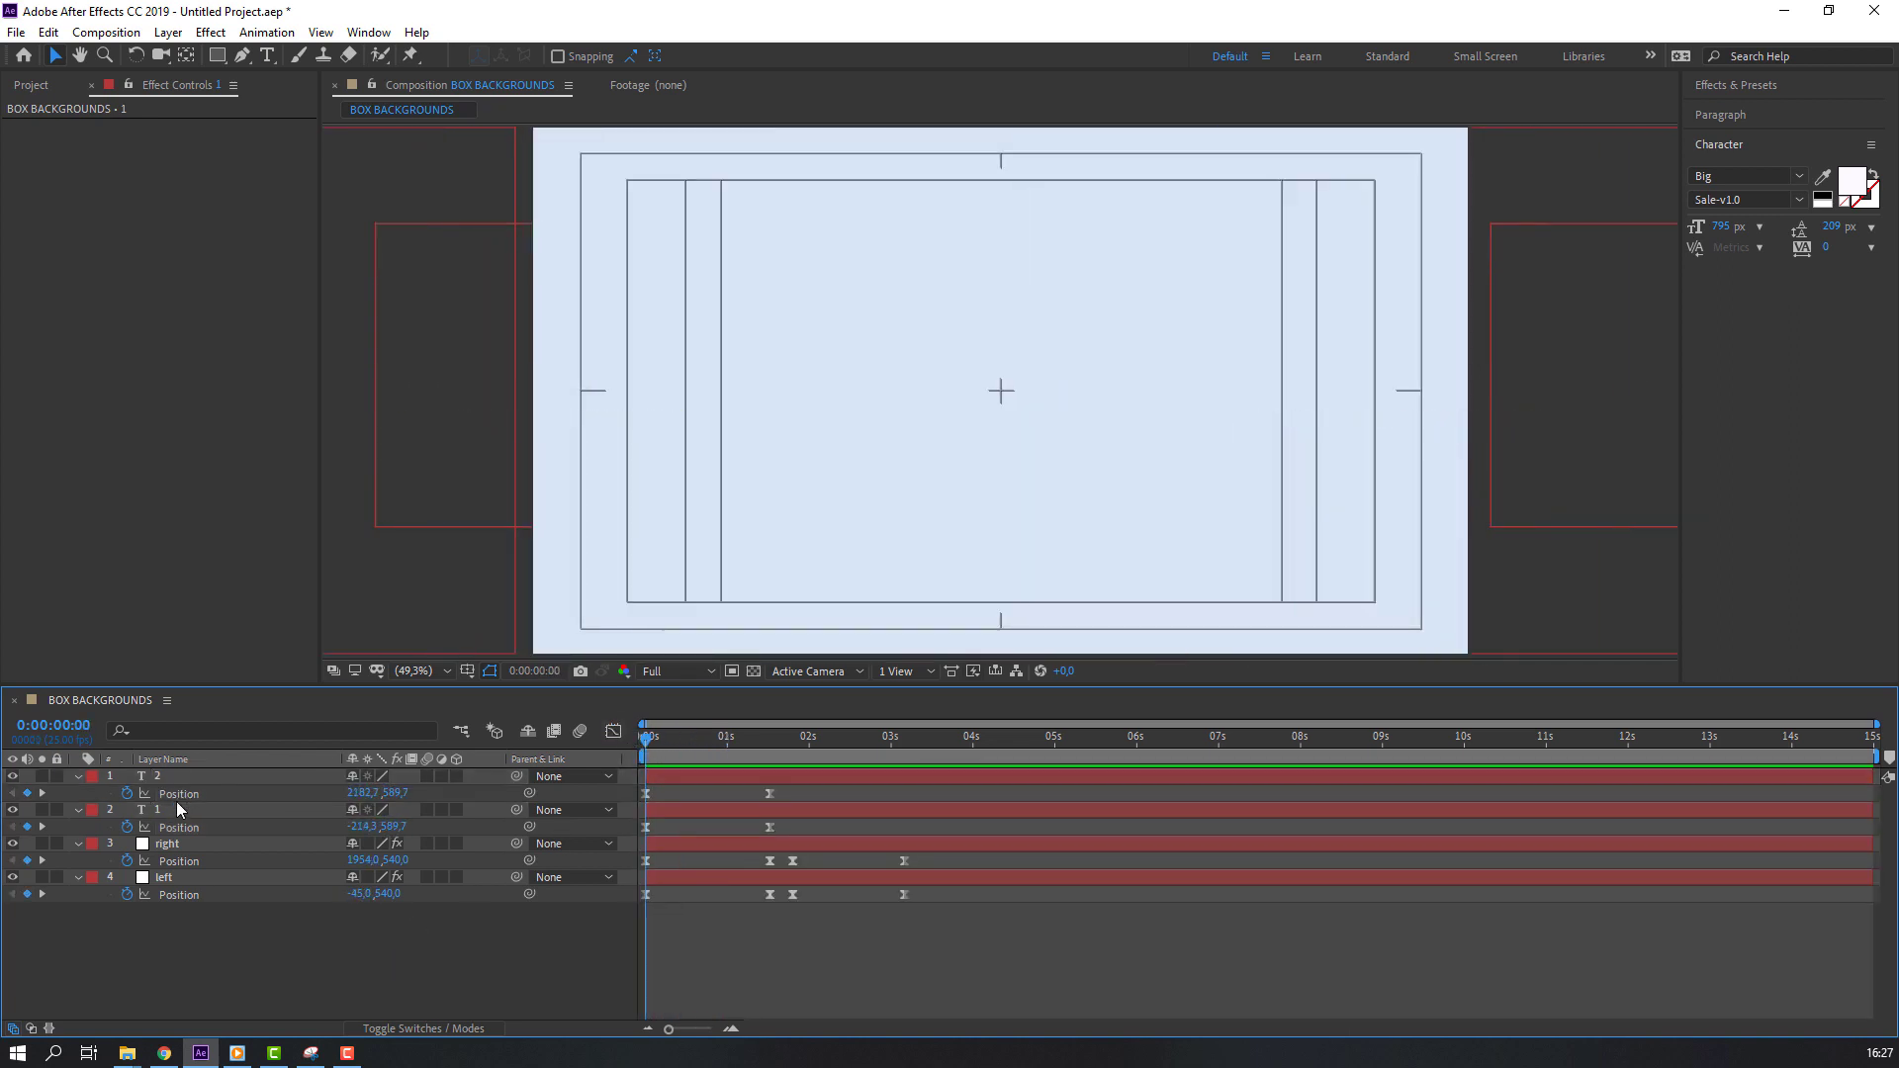
mouse_move(366, 829)
mouse_down()
mouse_move(277, 827)
mouse_move(453, 791)
mouse_up()
key(space)
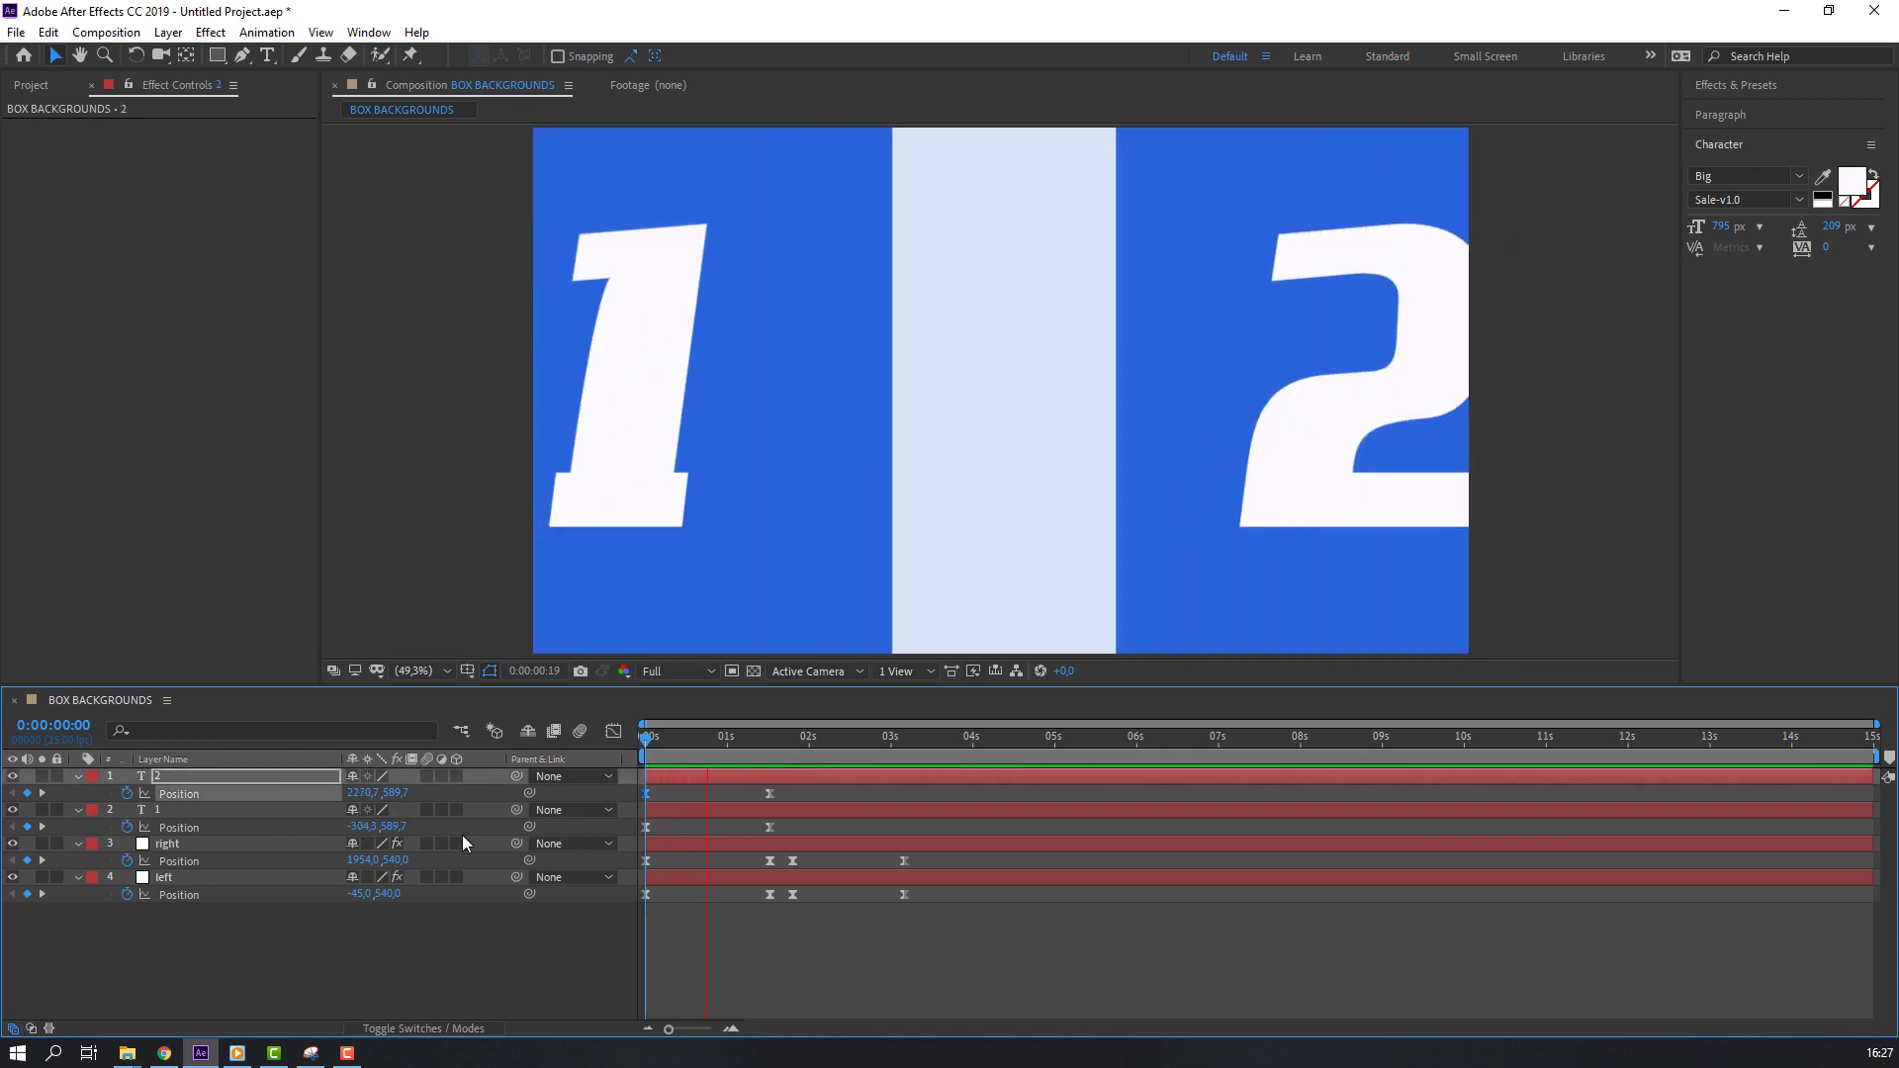
- Keyframe the 1's Position at 1:20 and slide the 2 rightward at 3:04
click(792, 737)
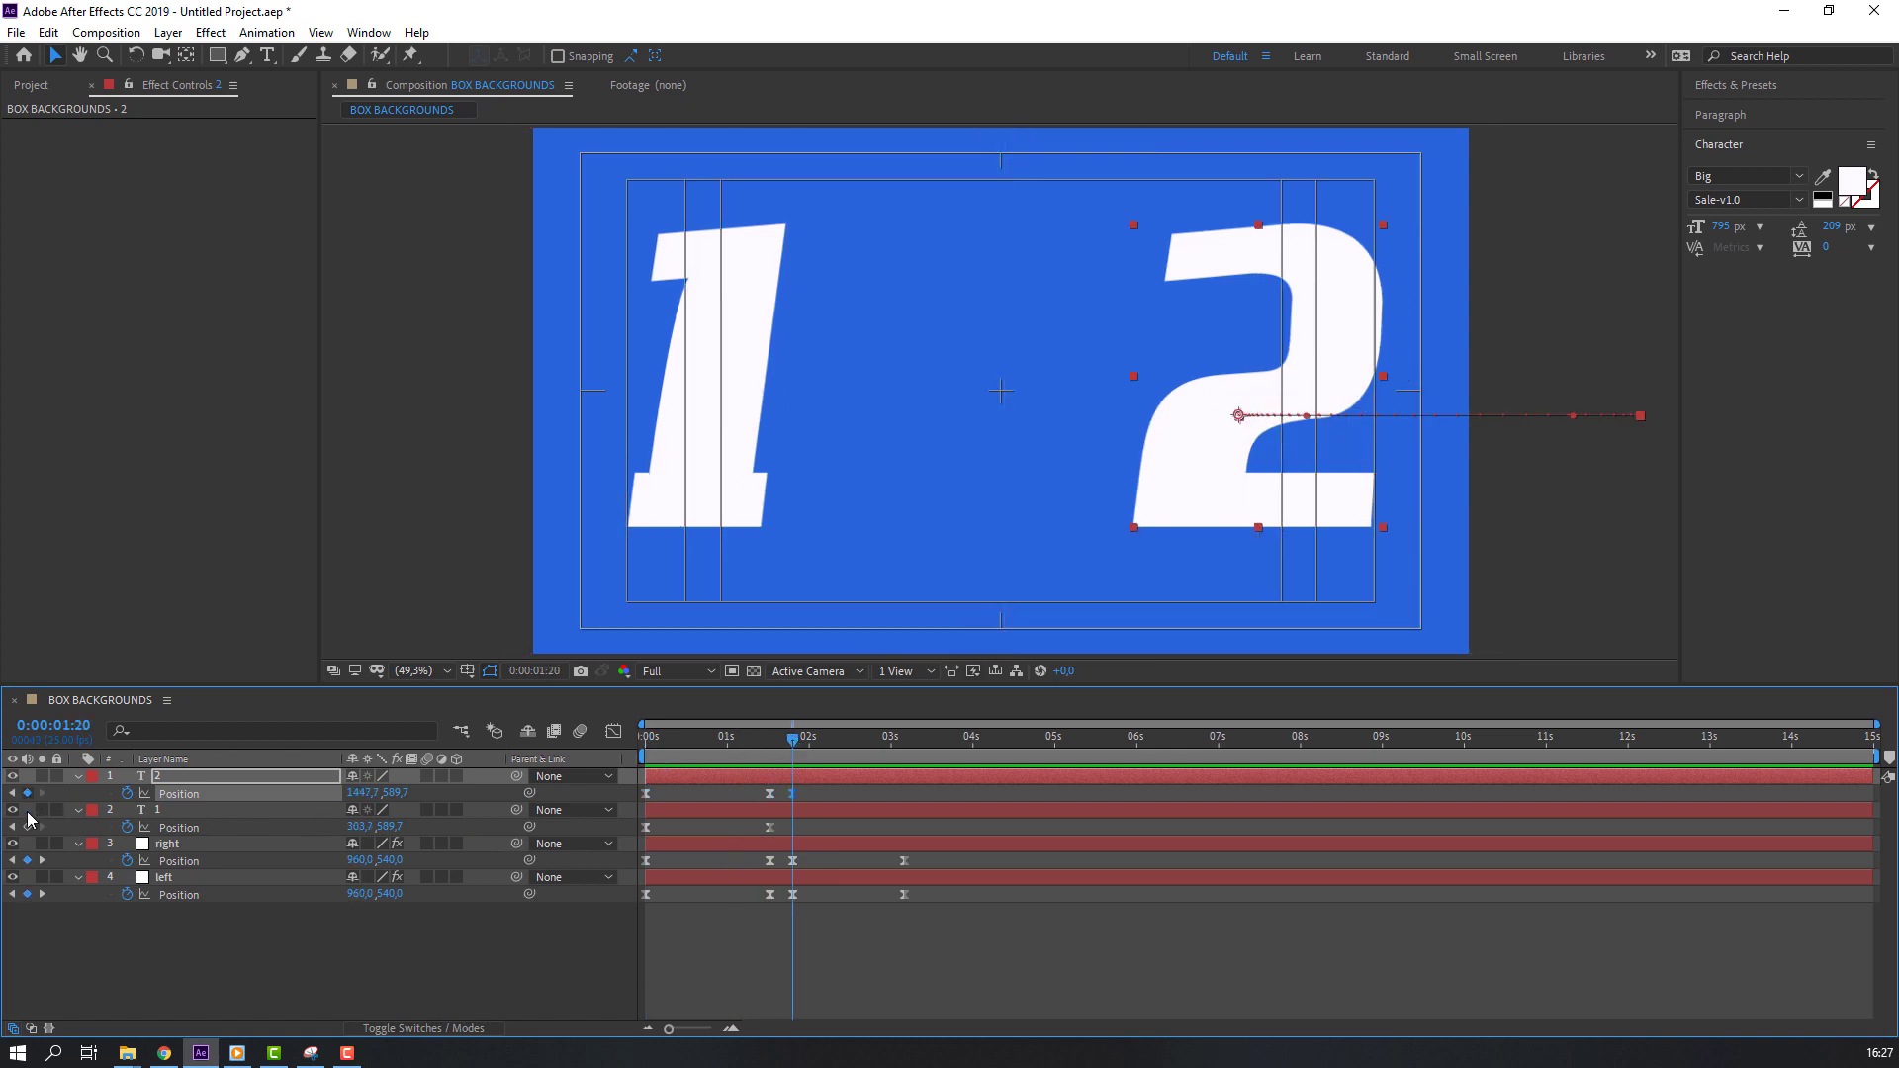
click(27, 827)
click(852, 739)
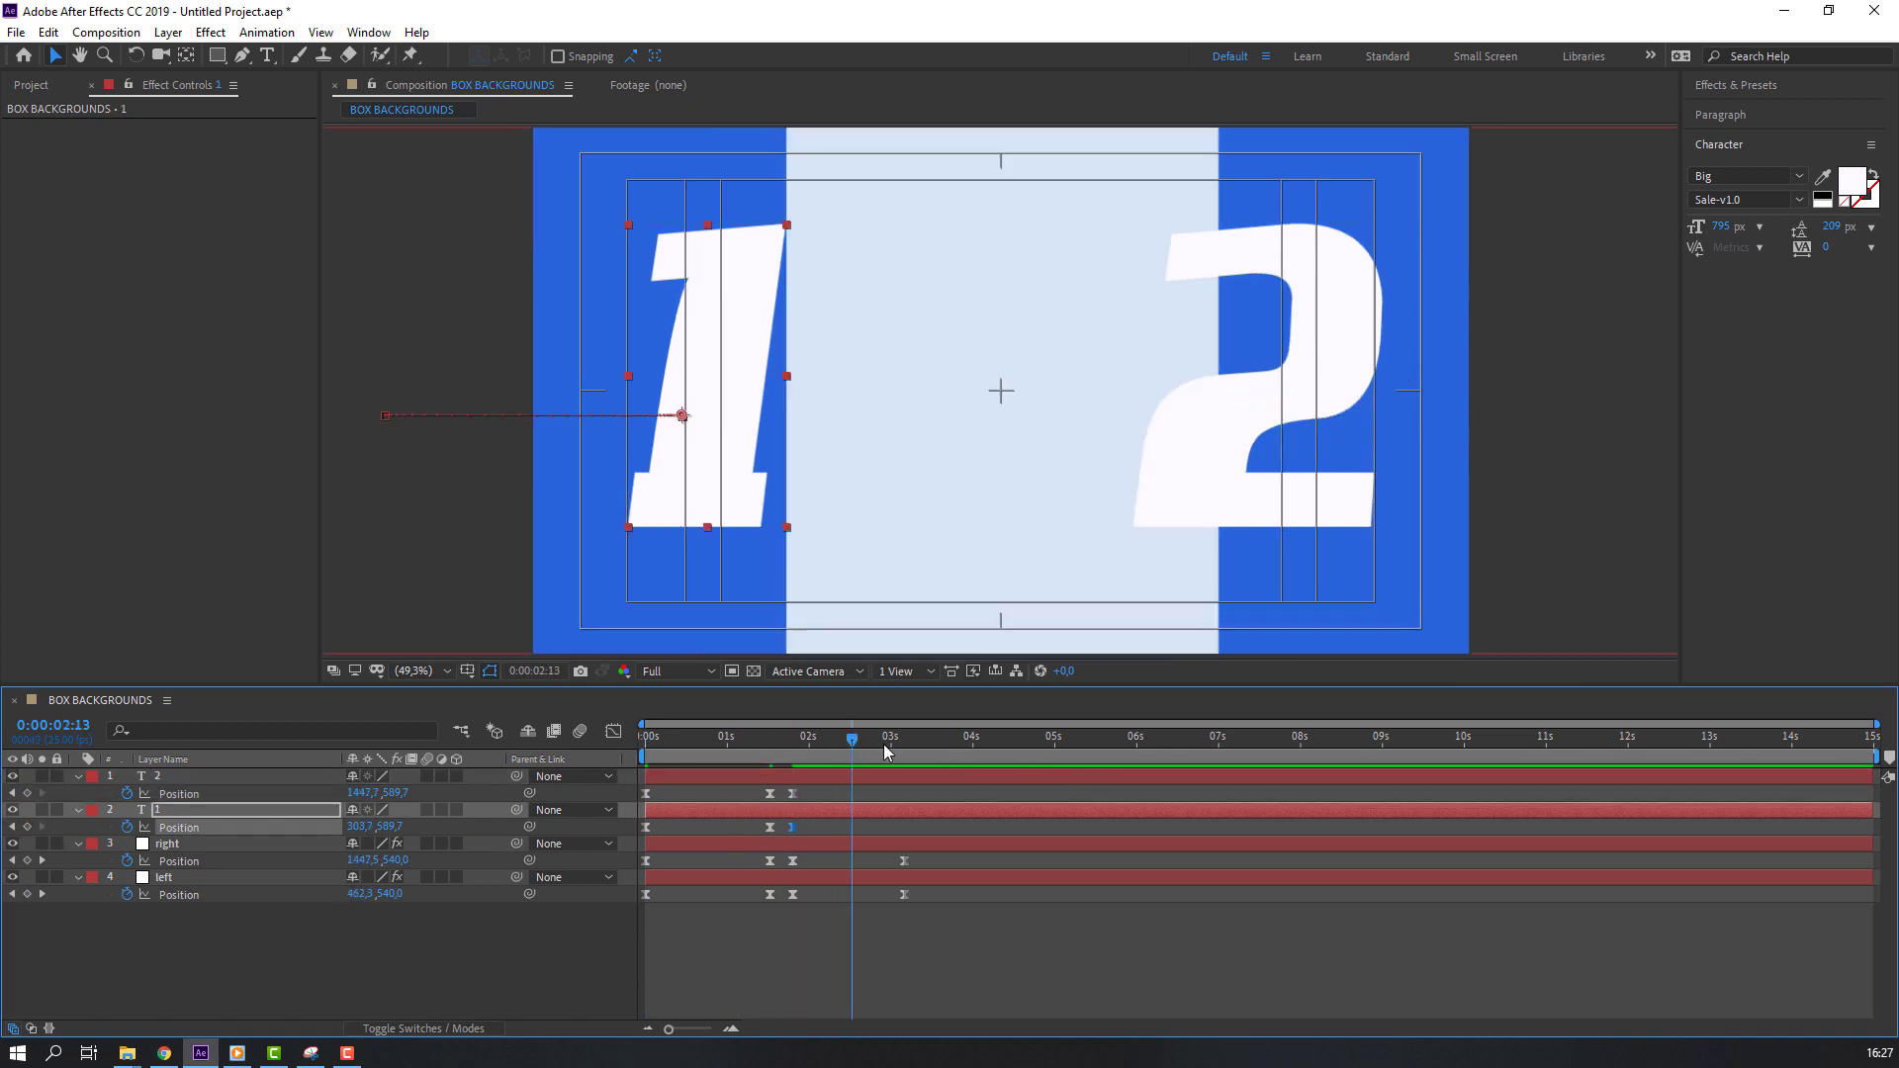
drag(888, 751, 906, 758)
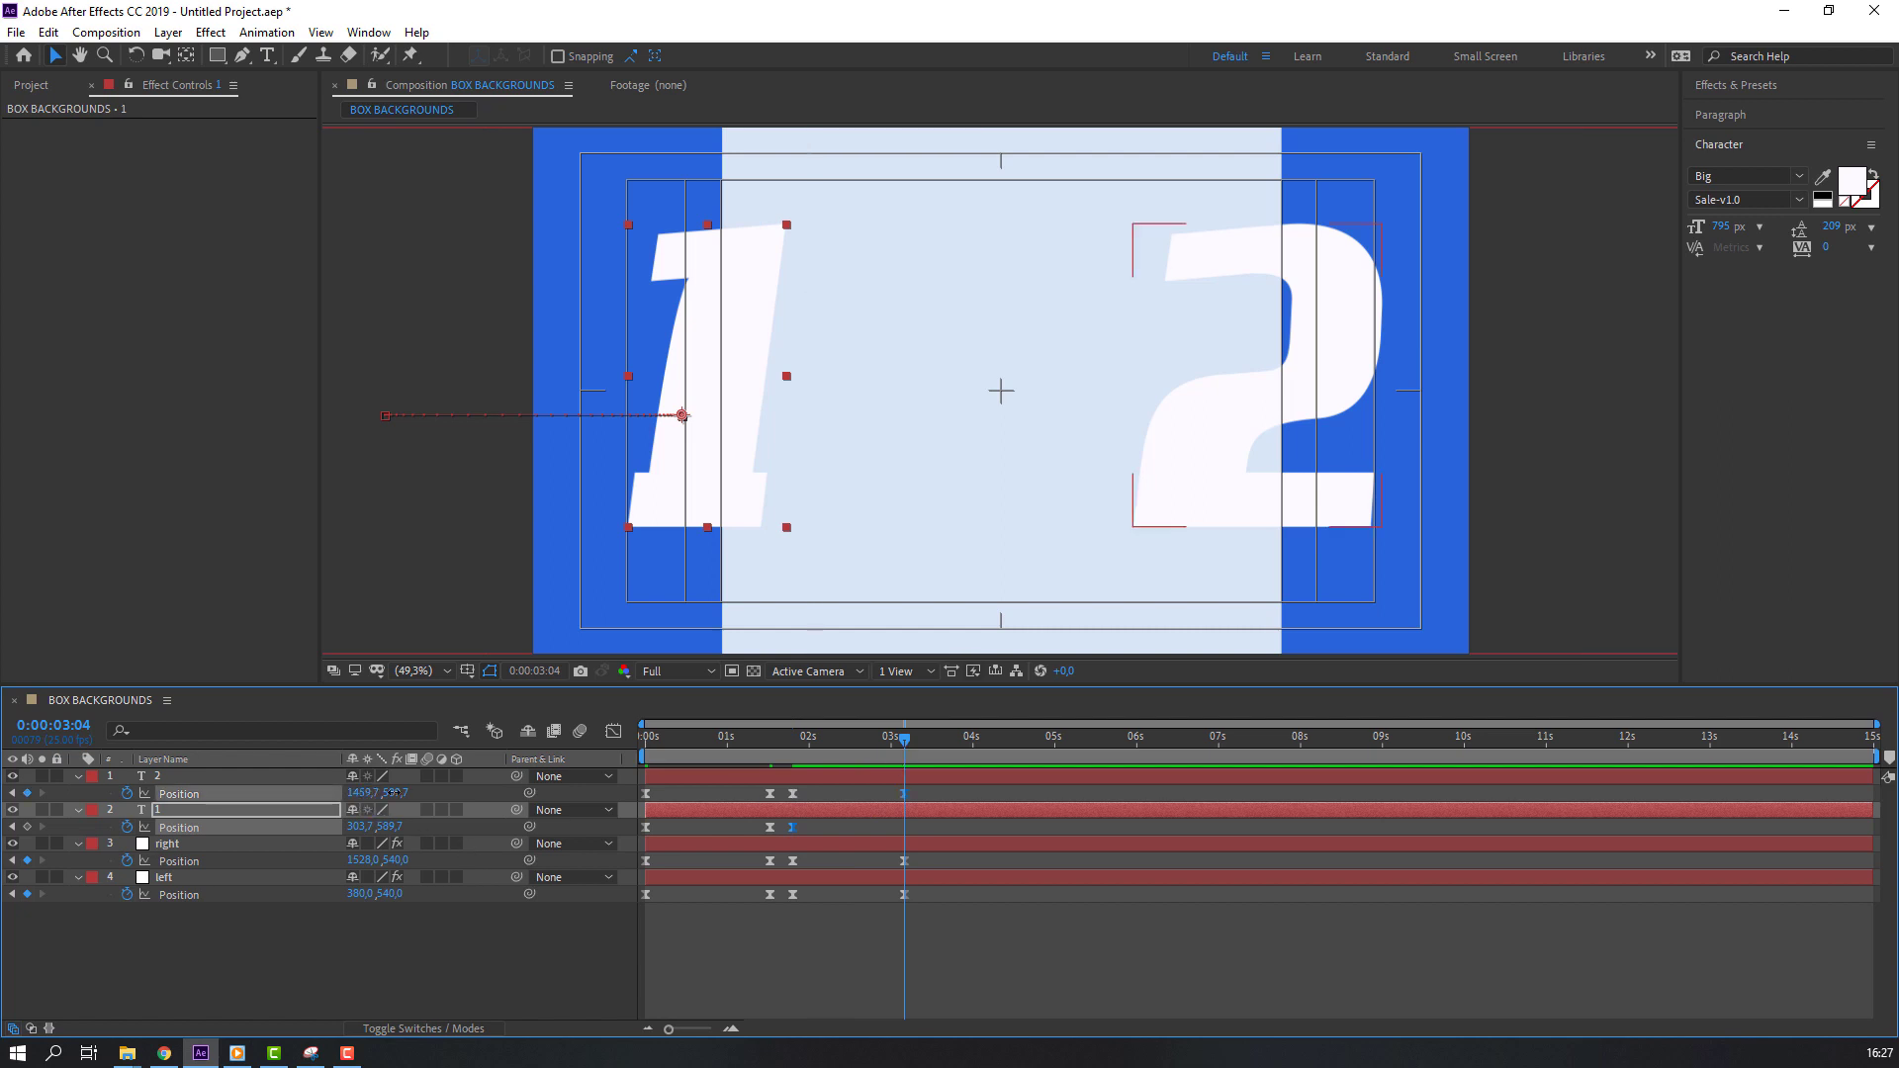
mouse_move(377, 793)
mouse_down()
mouse_move(404, 842)
mouse_move(153, 819)
mouse_up()
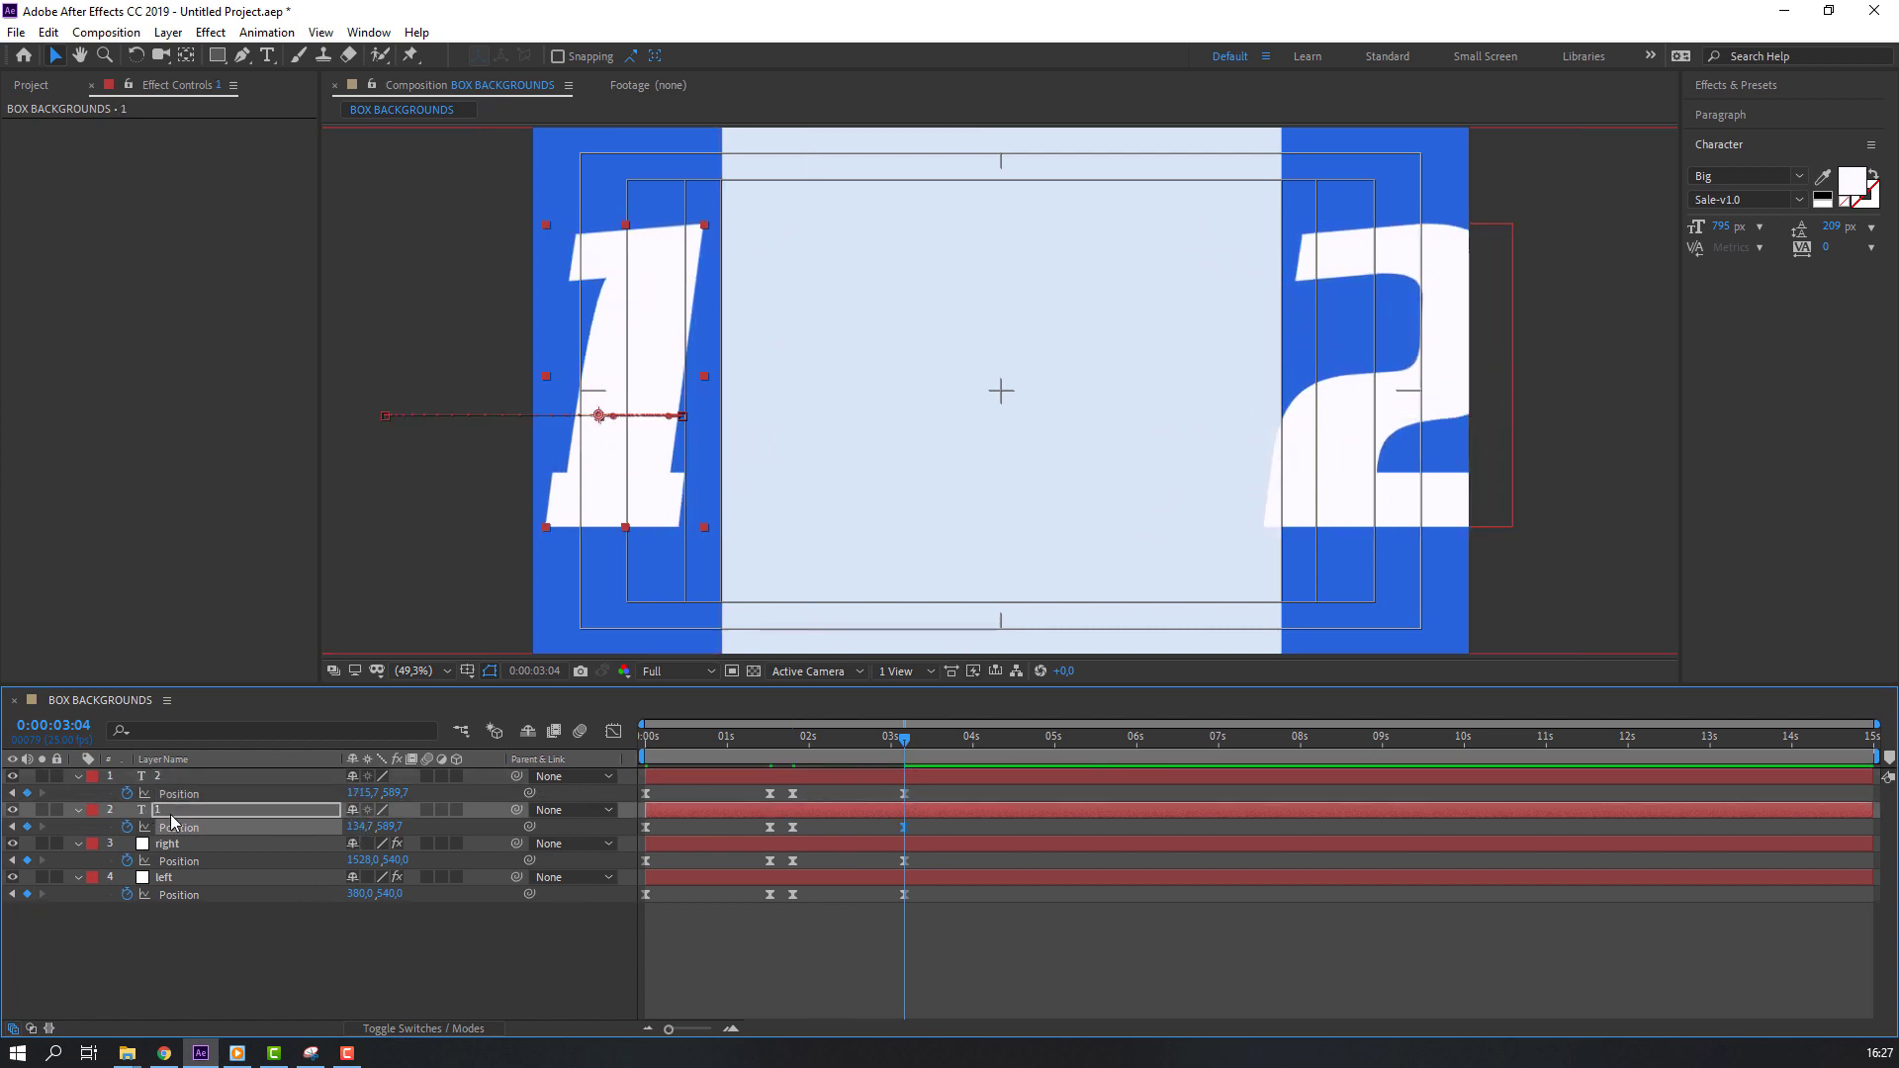
key(Return)
- Start Scale keyframes on both number layers at about 2 seconds
shift+click(172, 779)
key(shift+s)
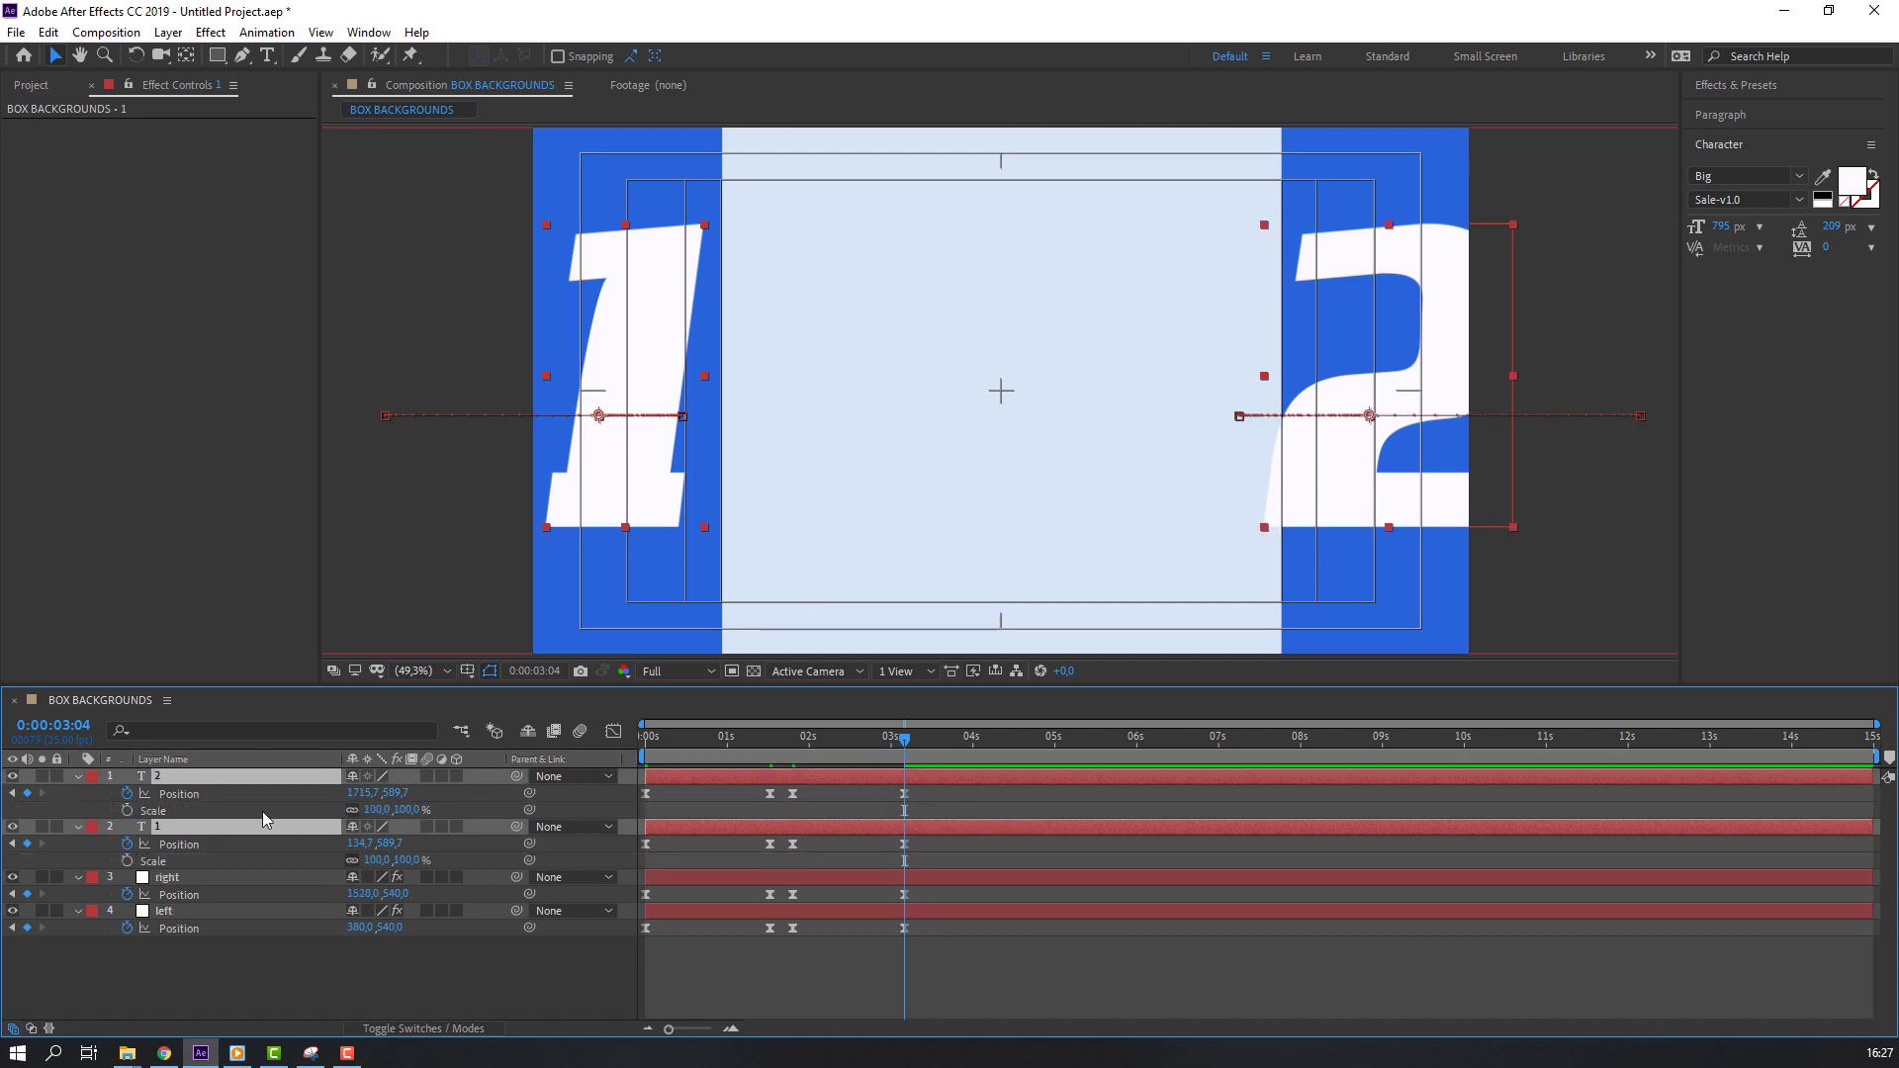
click(127, 811)
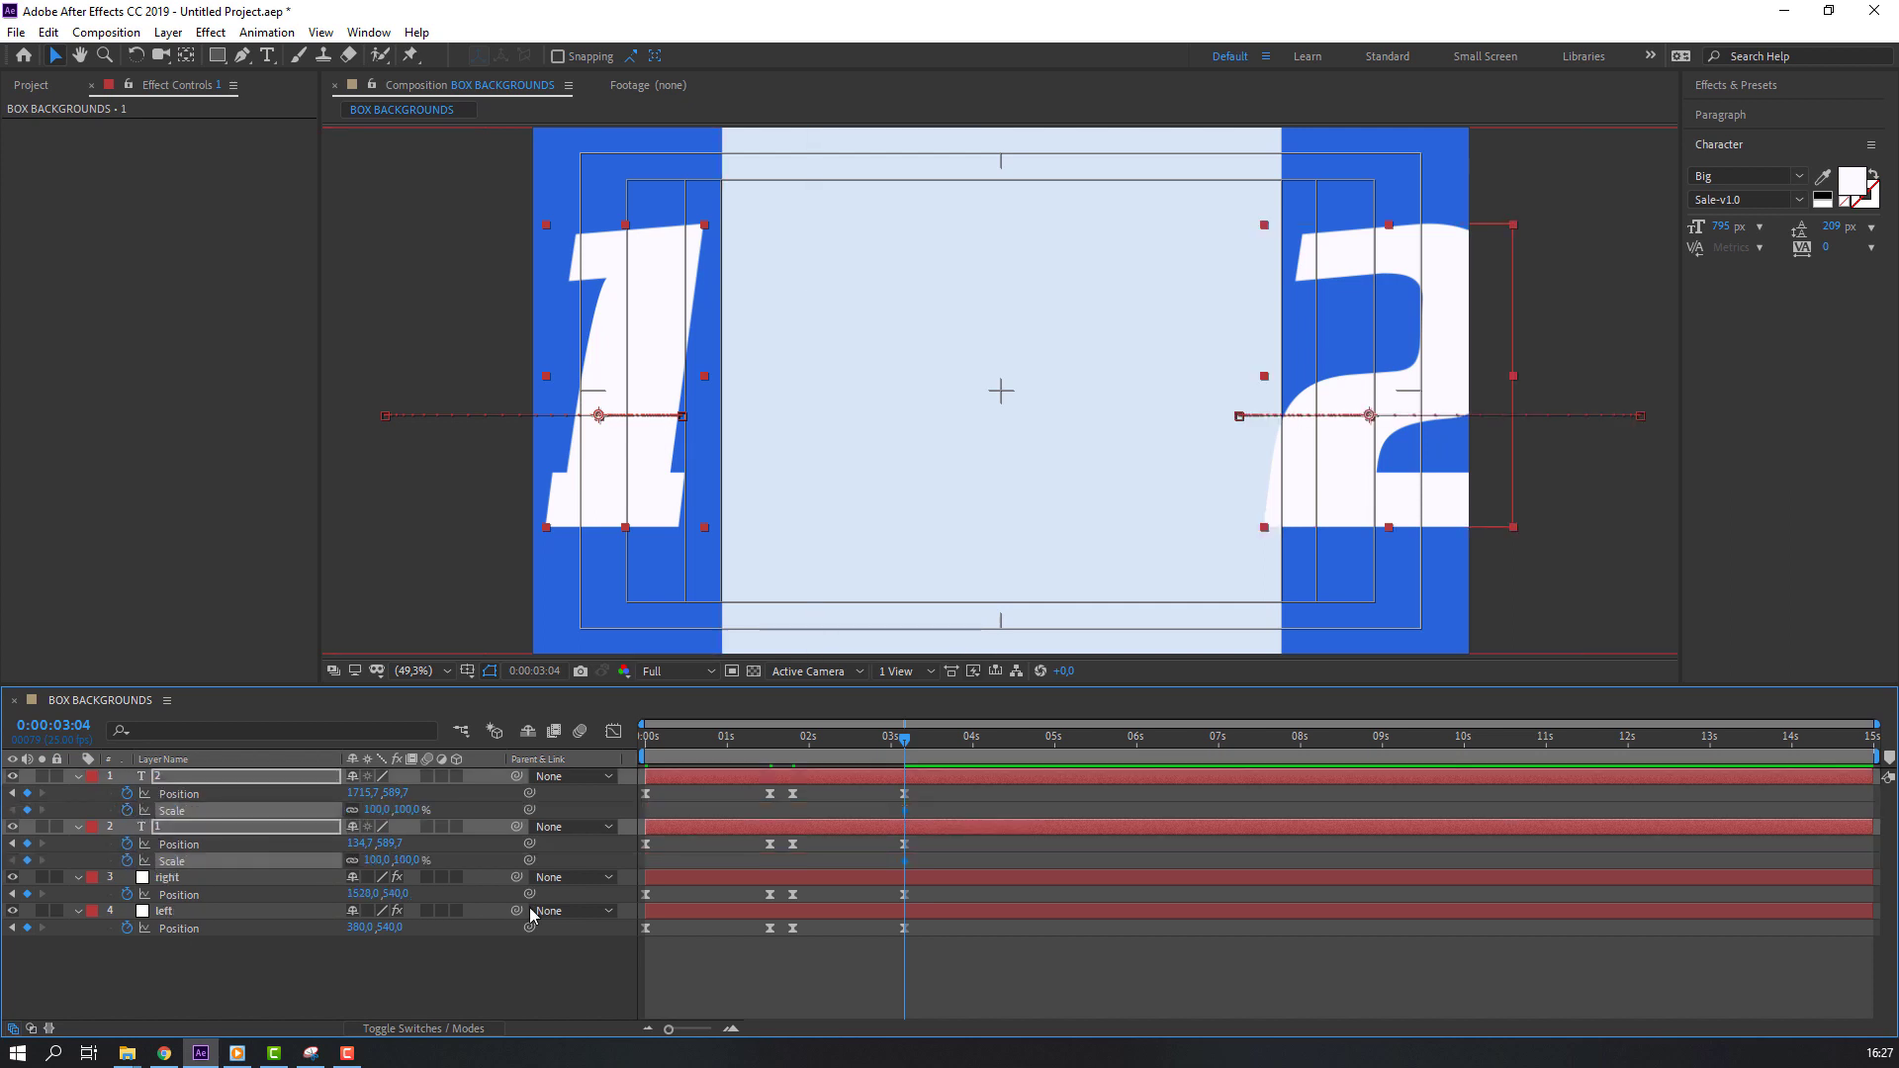
drag(903, 811, 792, 811)
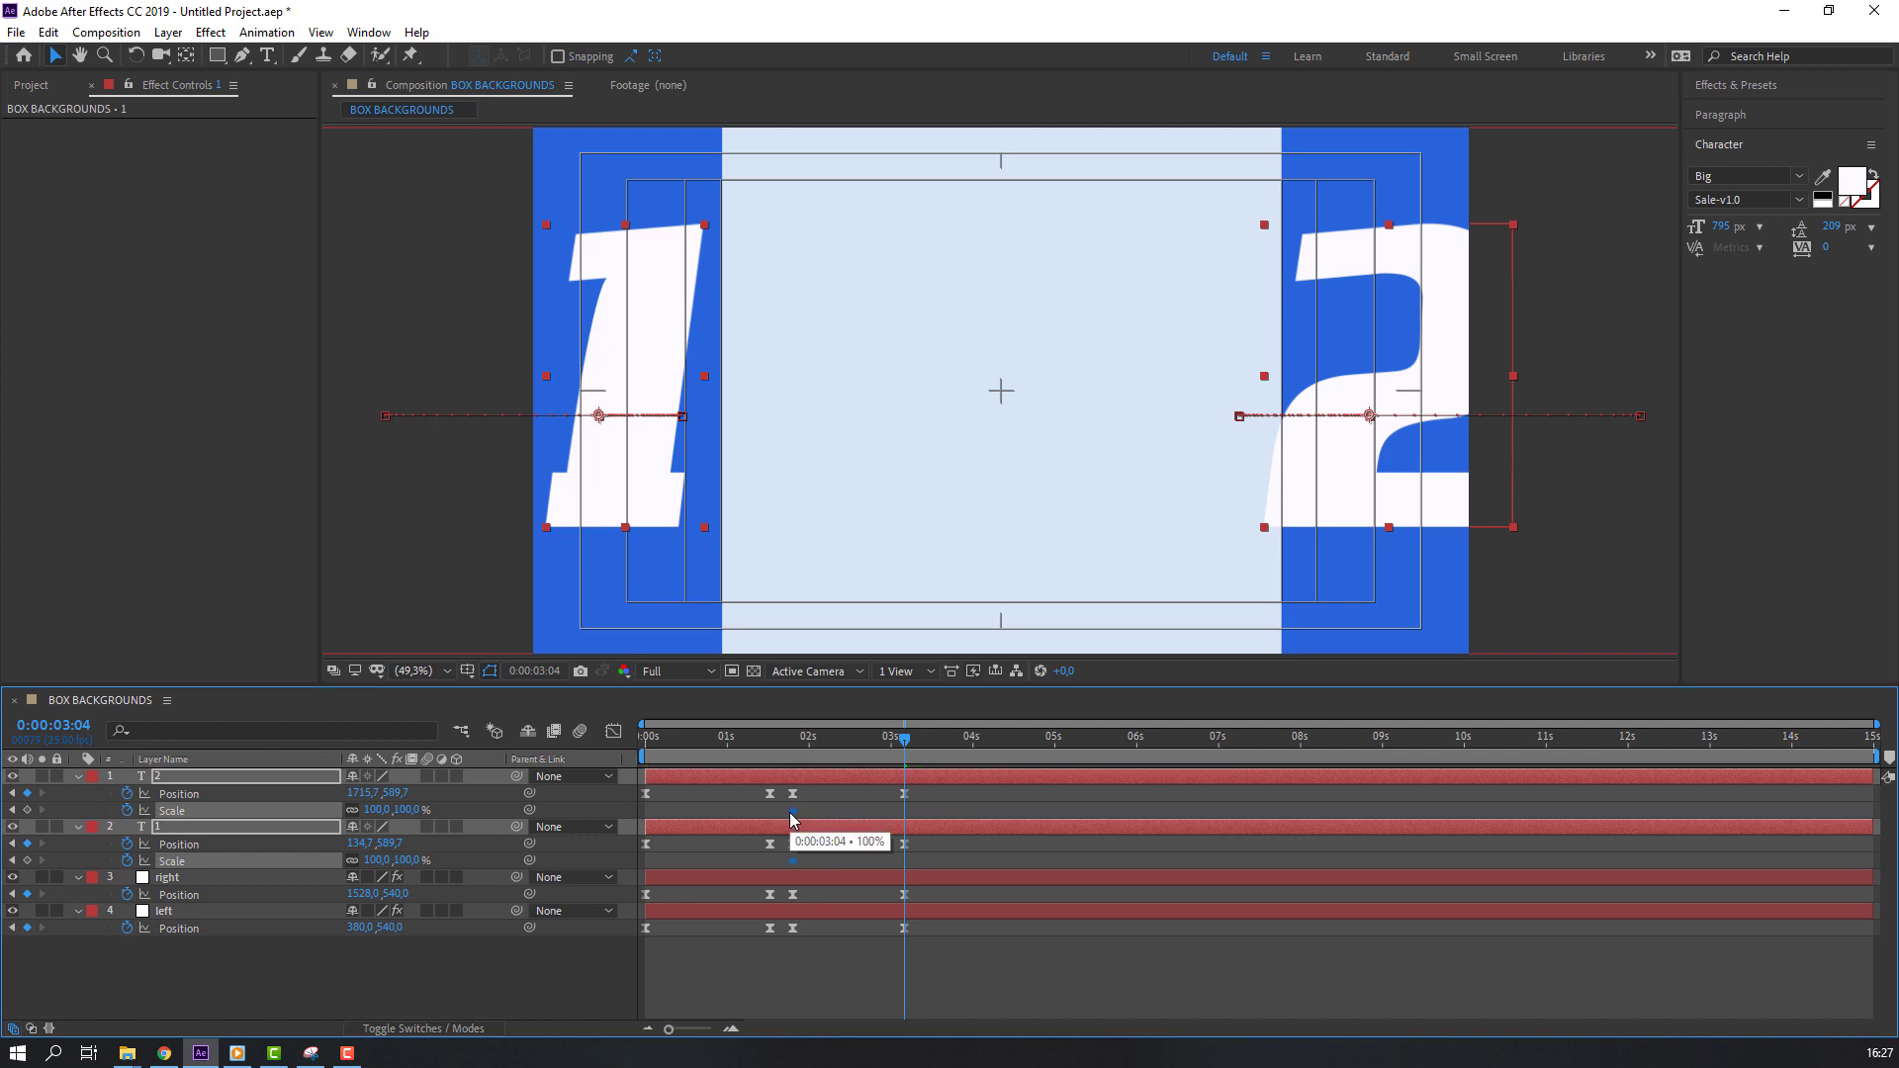
drag(903, 742, 904, 742)
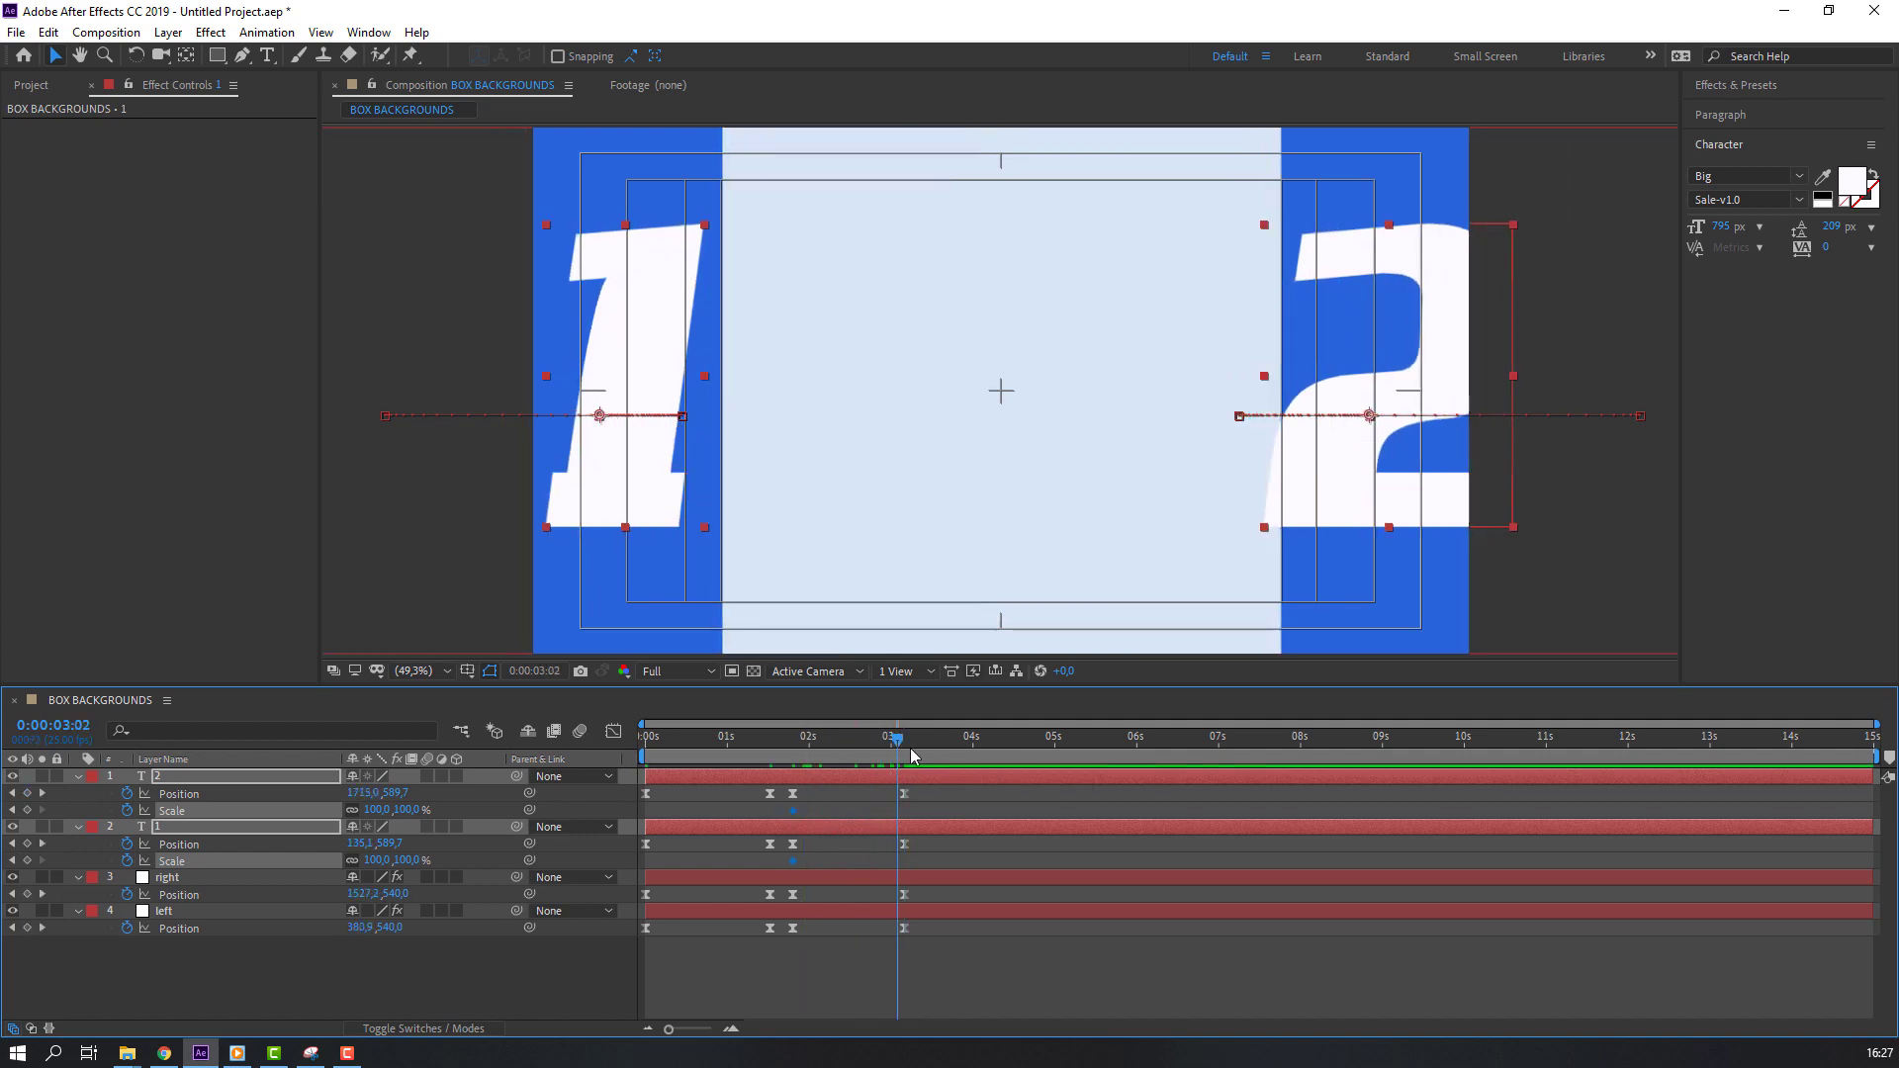
click(439, 934)
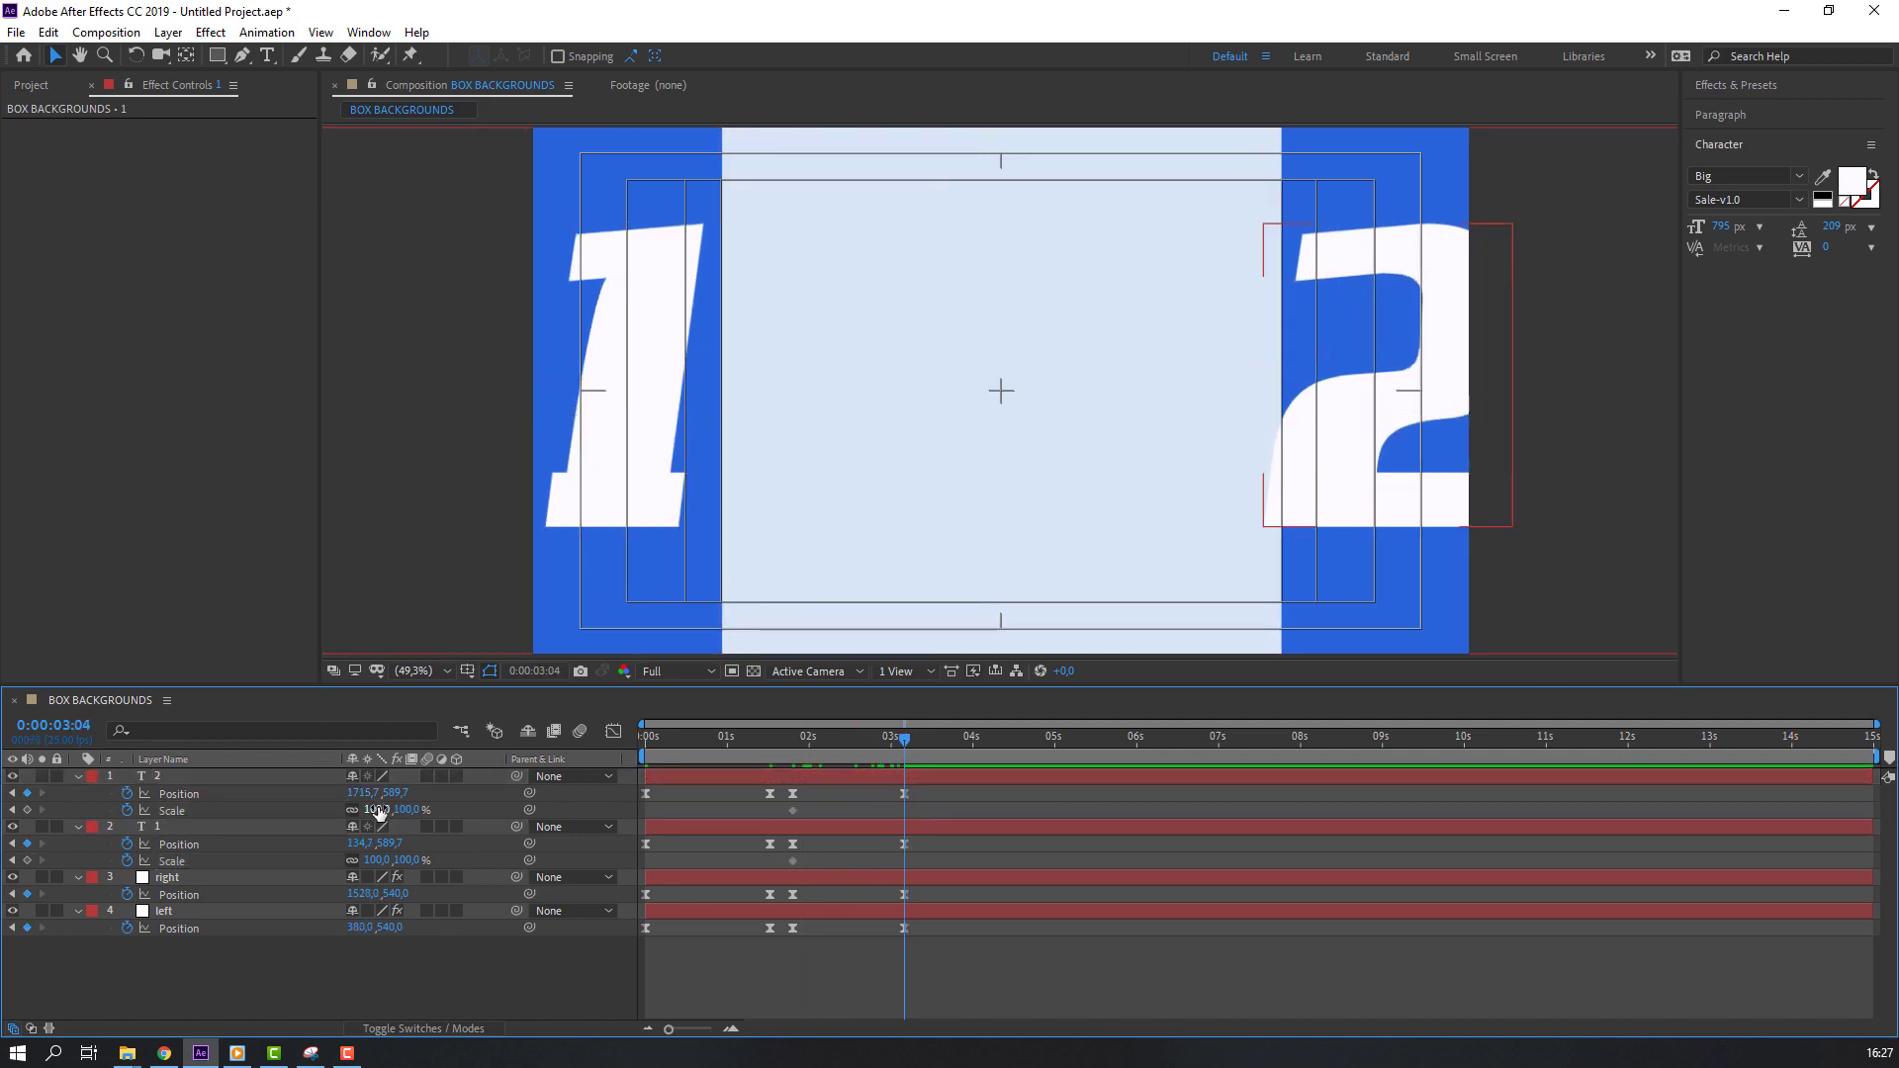
- Set both numbers' Scale to 60% at 3:04, nudge the 1 right to X 168.7, and preview
drag(379, 811, 341, 811)
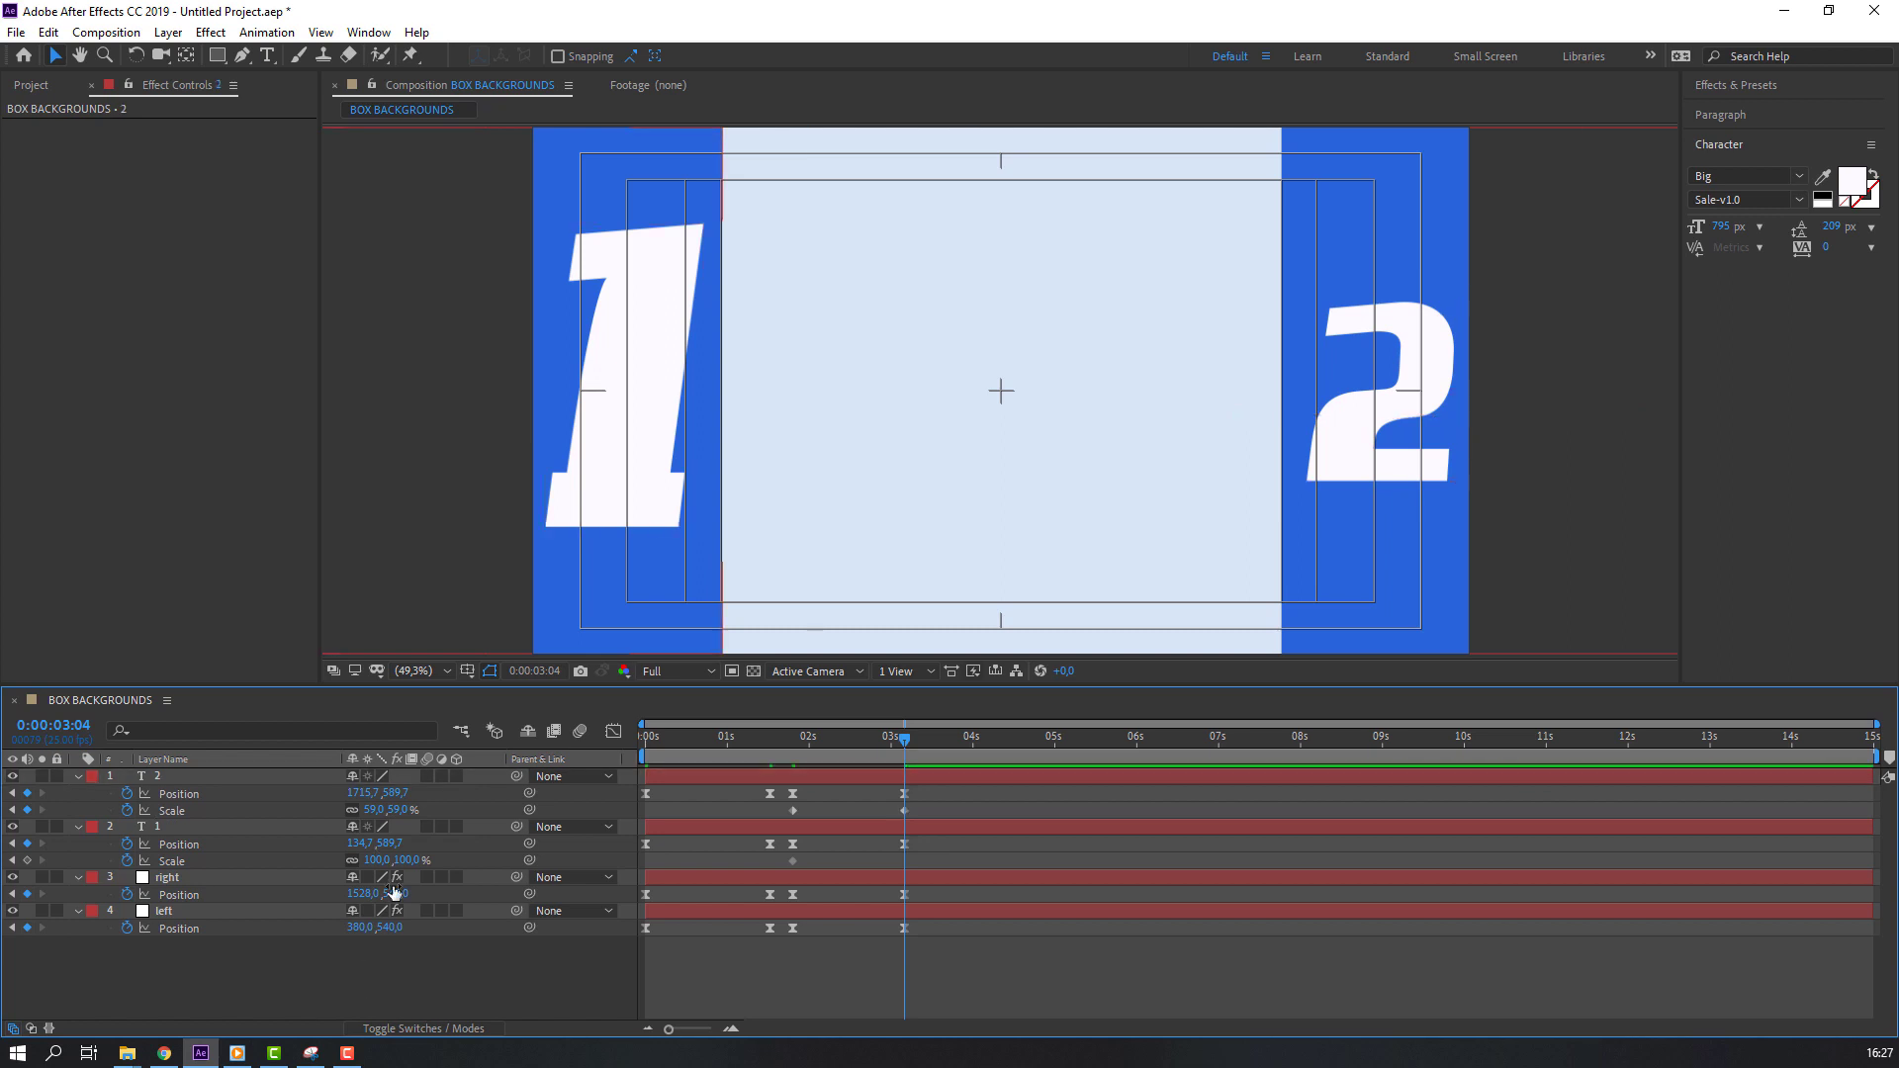
click(370, 810)
text(60)
key(Return)
click(377, 859)
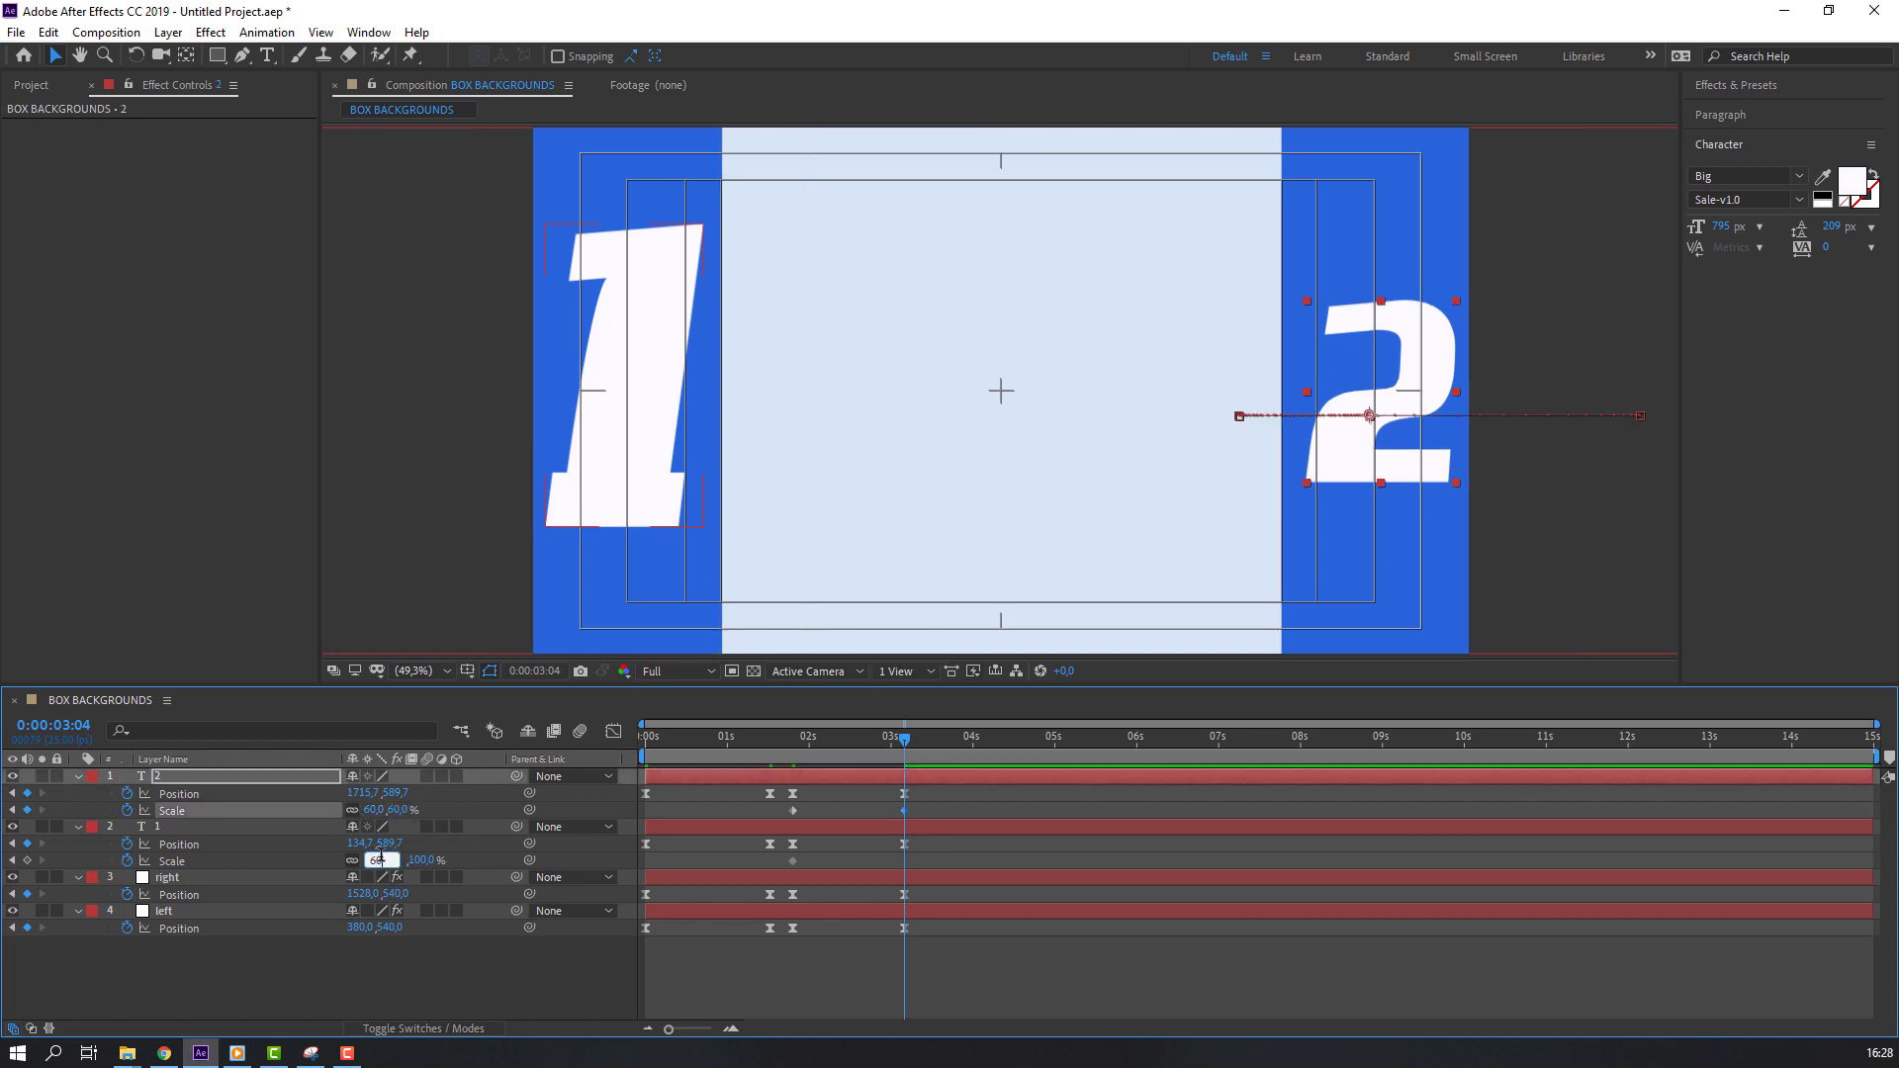
key(Return)
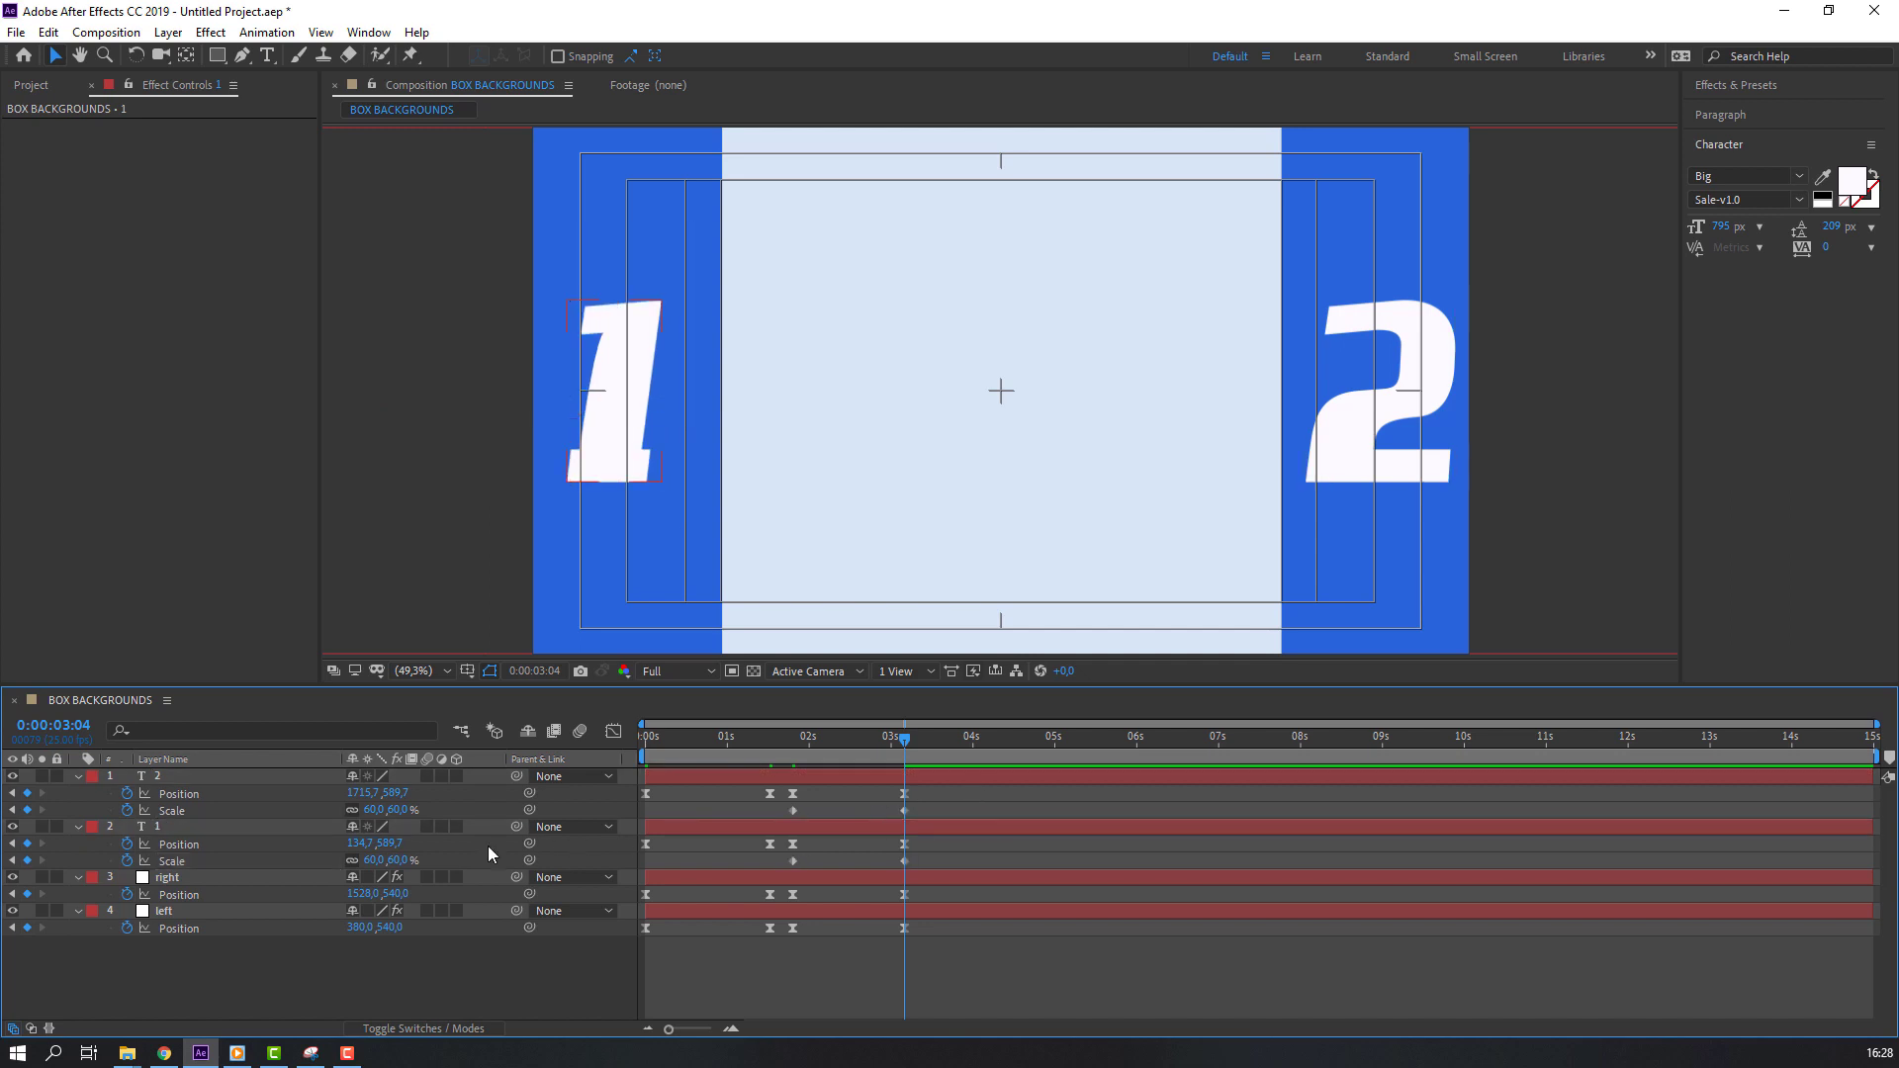
drag(366, 842, 403, 861)
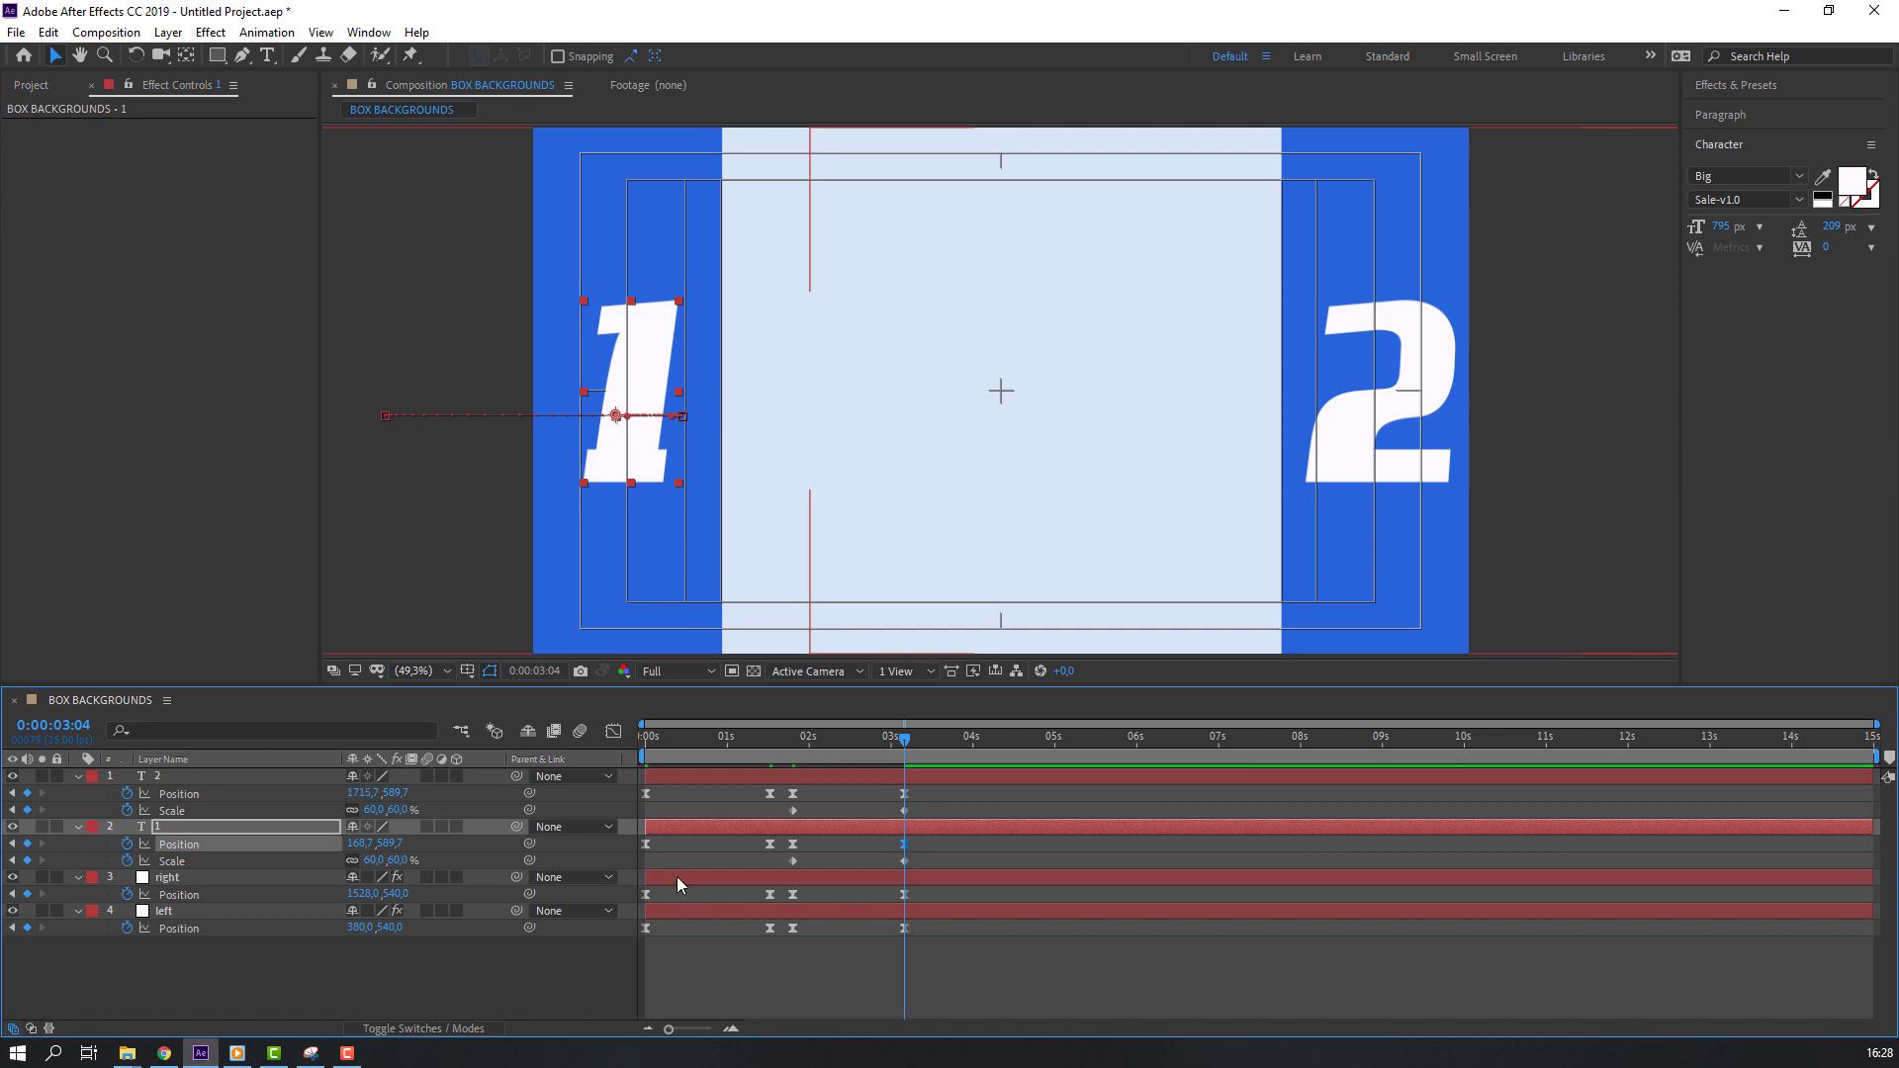
click(1043, 994)
key(space)
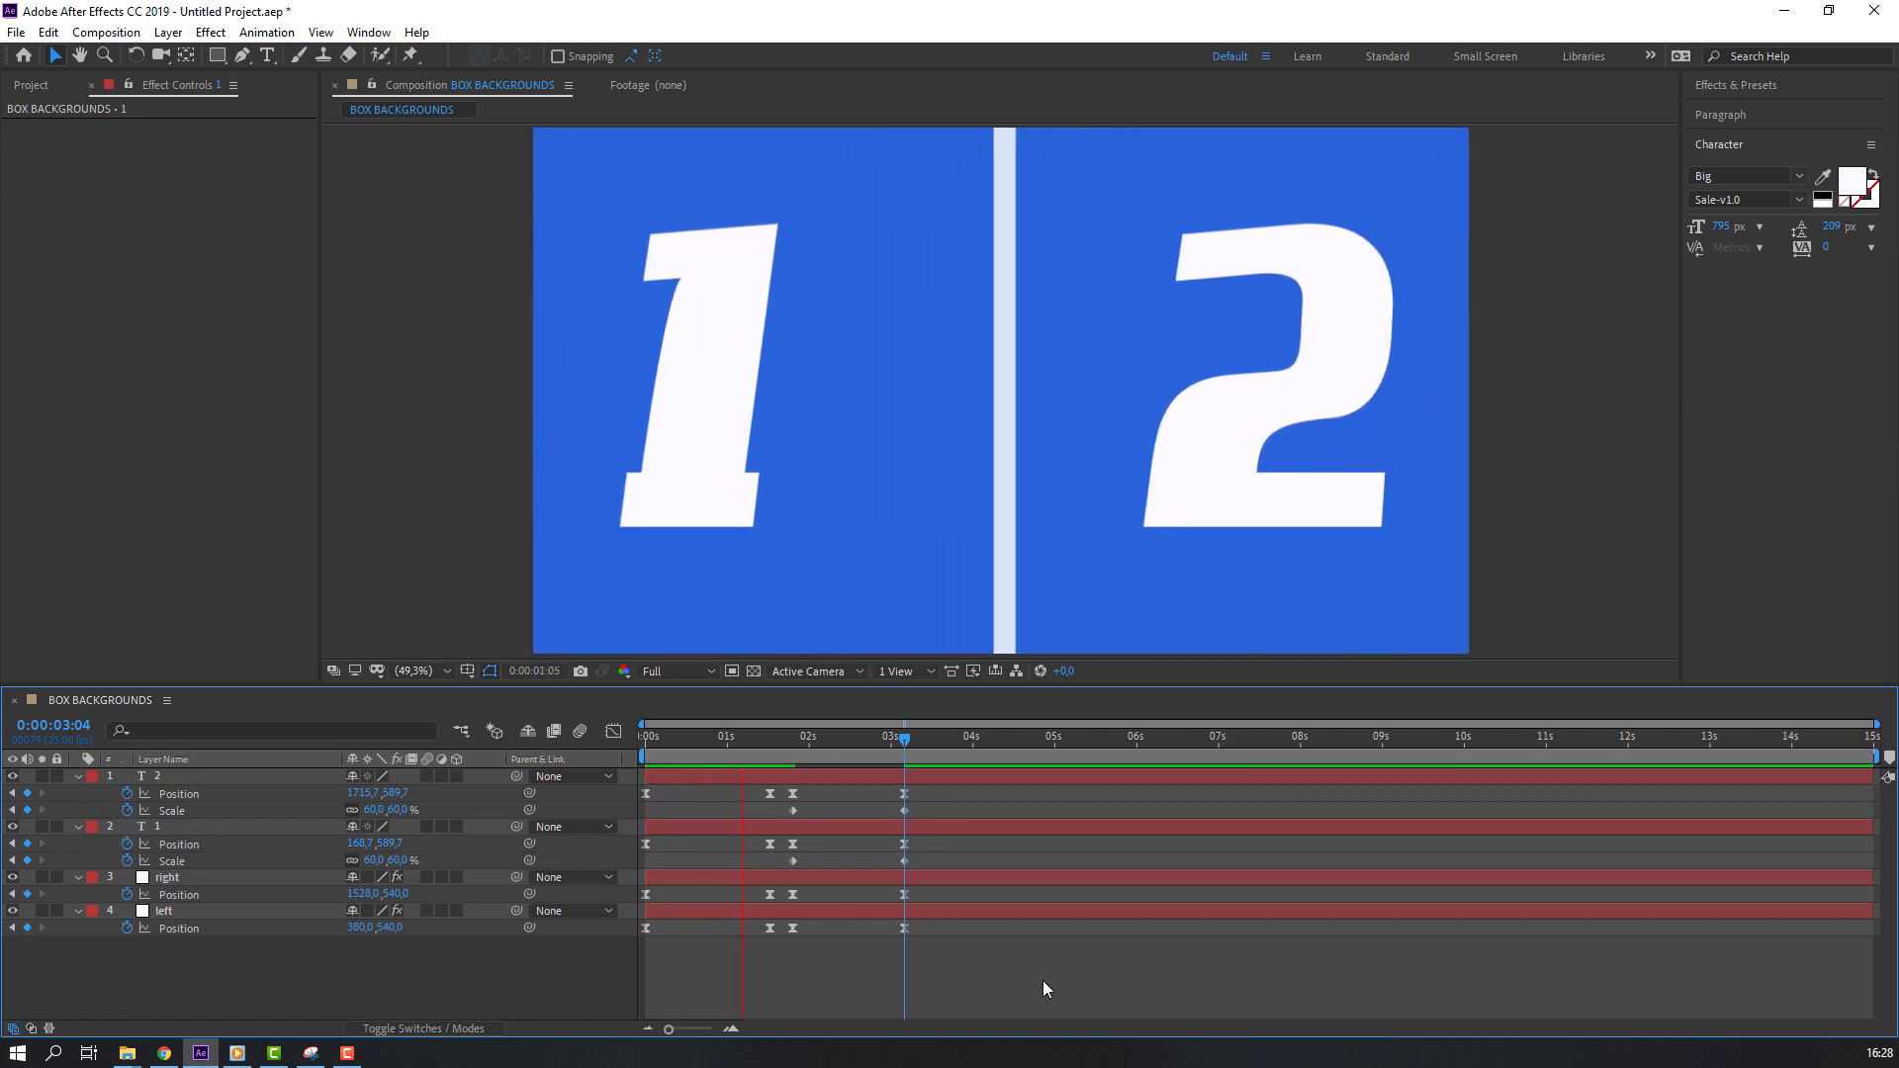
- Apply Easy Ease to the Scale keyframes of the 2 and the 1, then preview
click(916, 823)
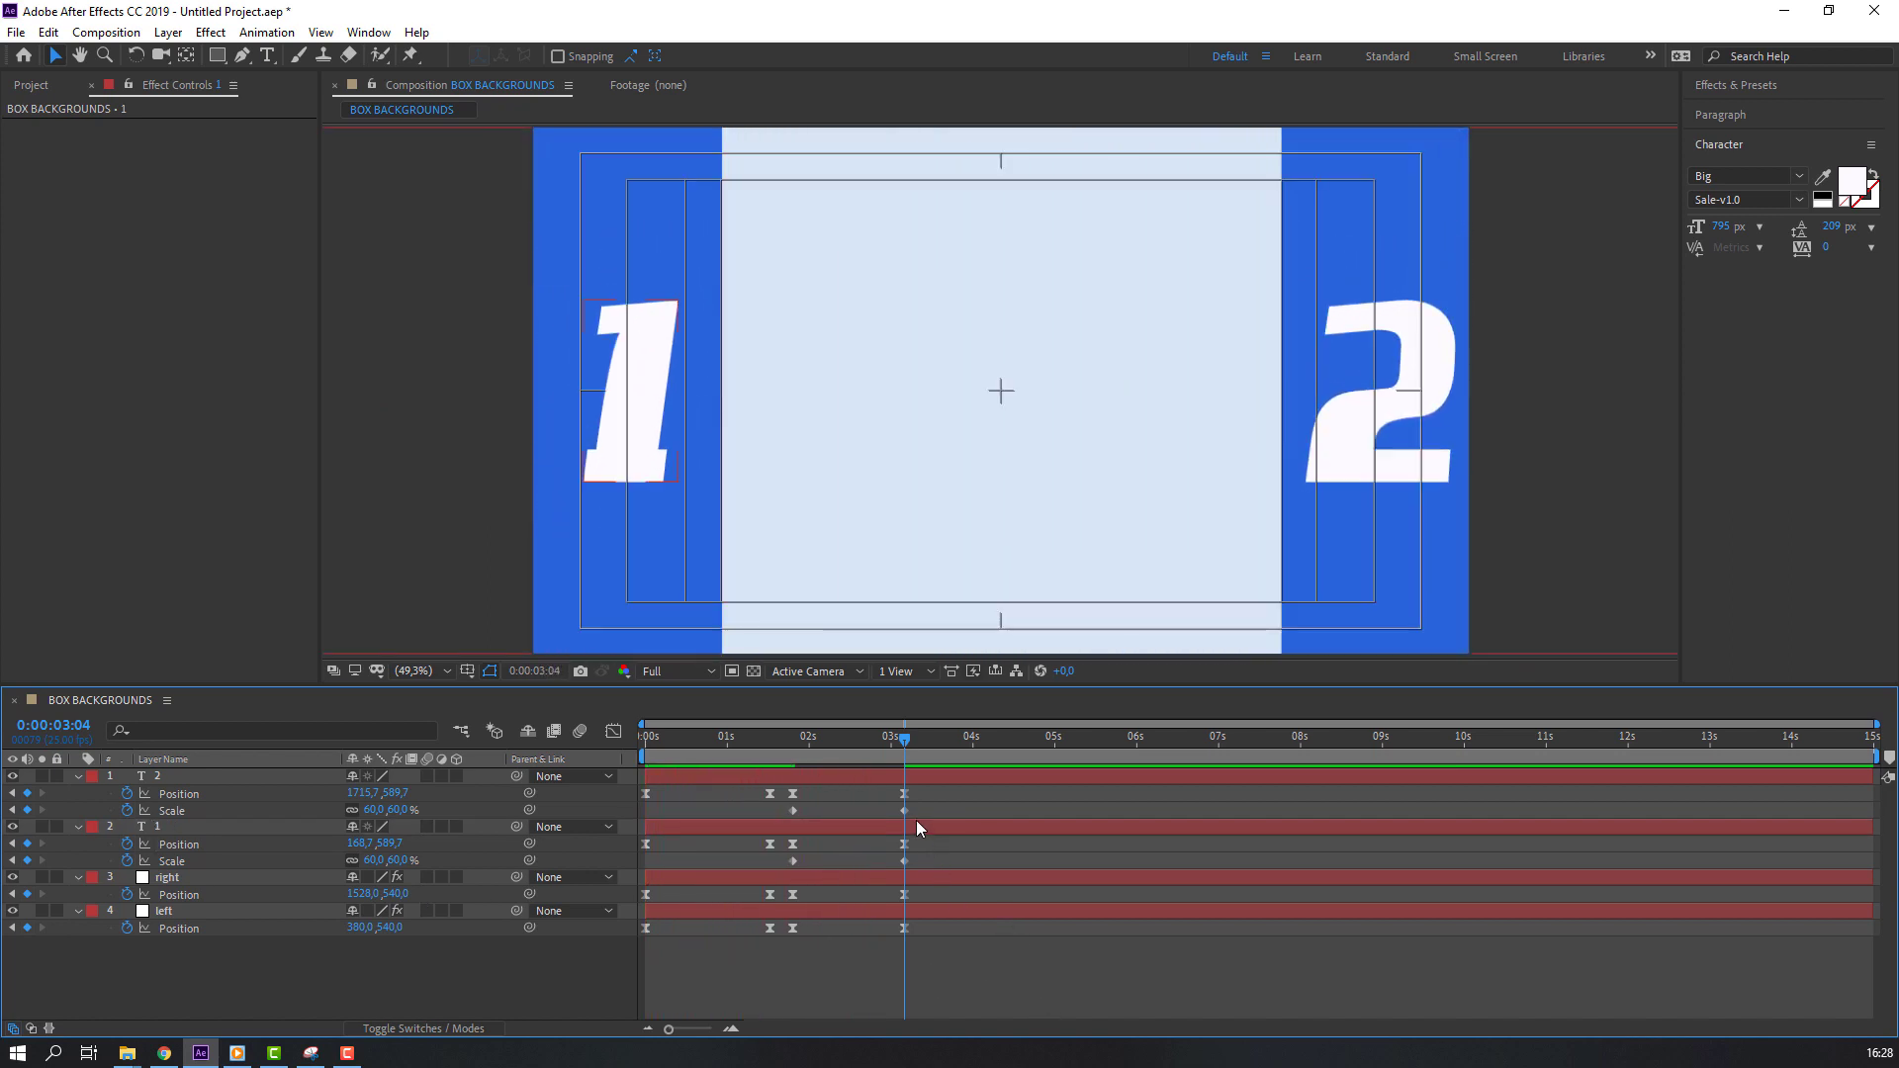
click(792, 810)
right_click(792, 811)
mouse_move(1004, 799)
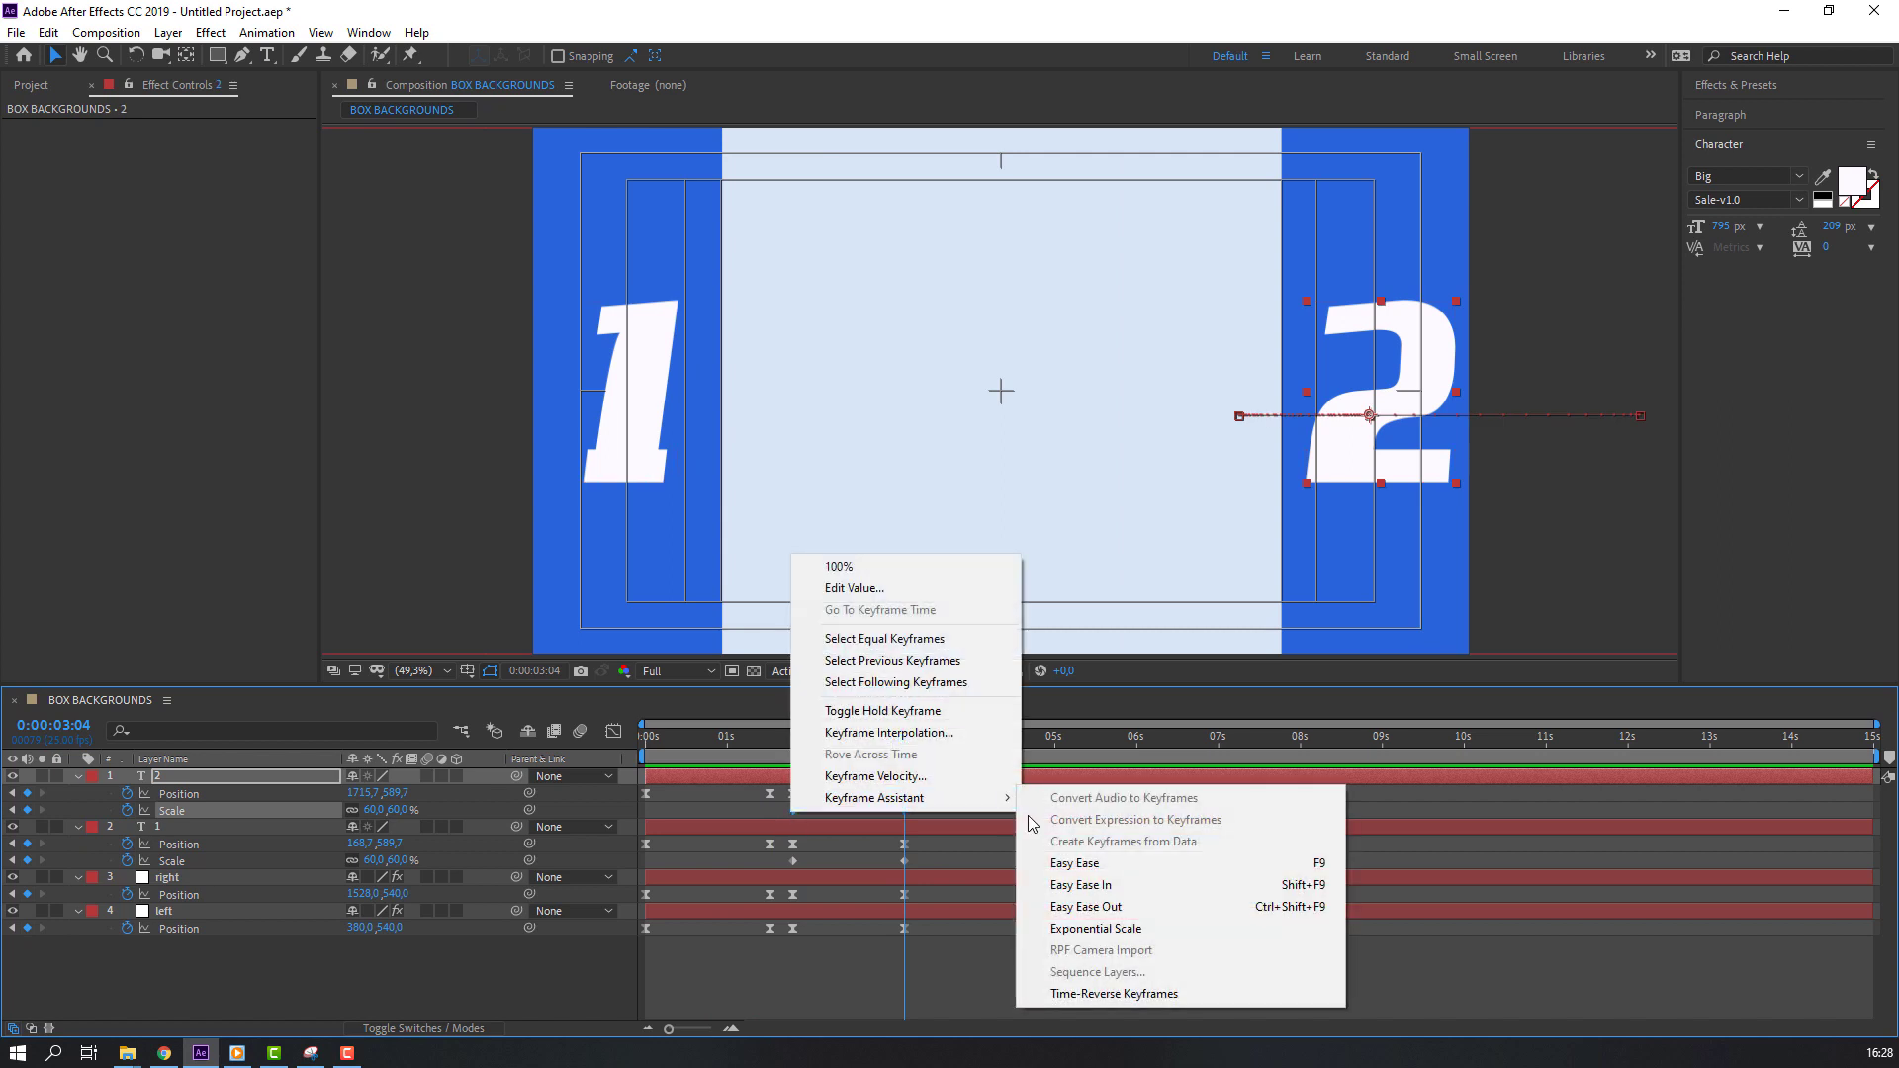
click(1074, 863)
drag(926, 856, 781, 871)
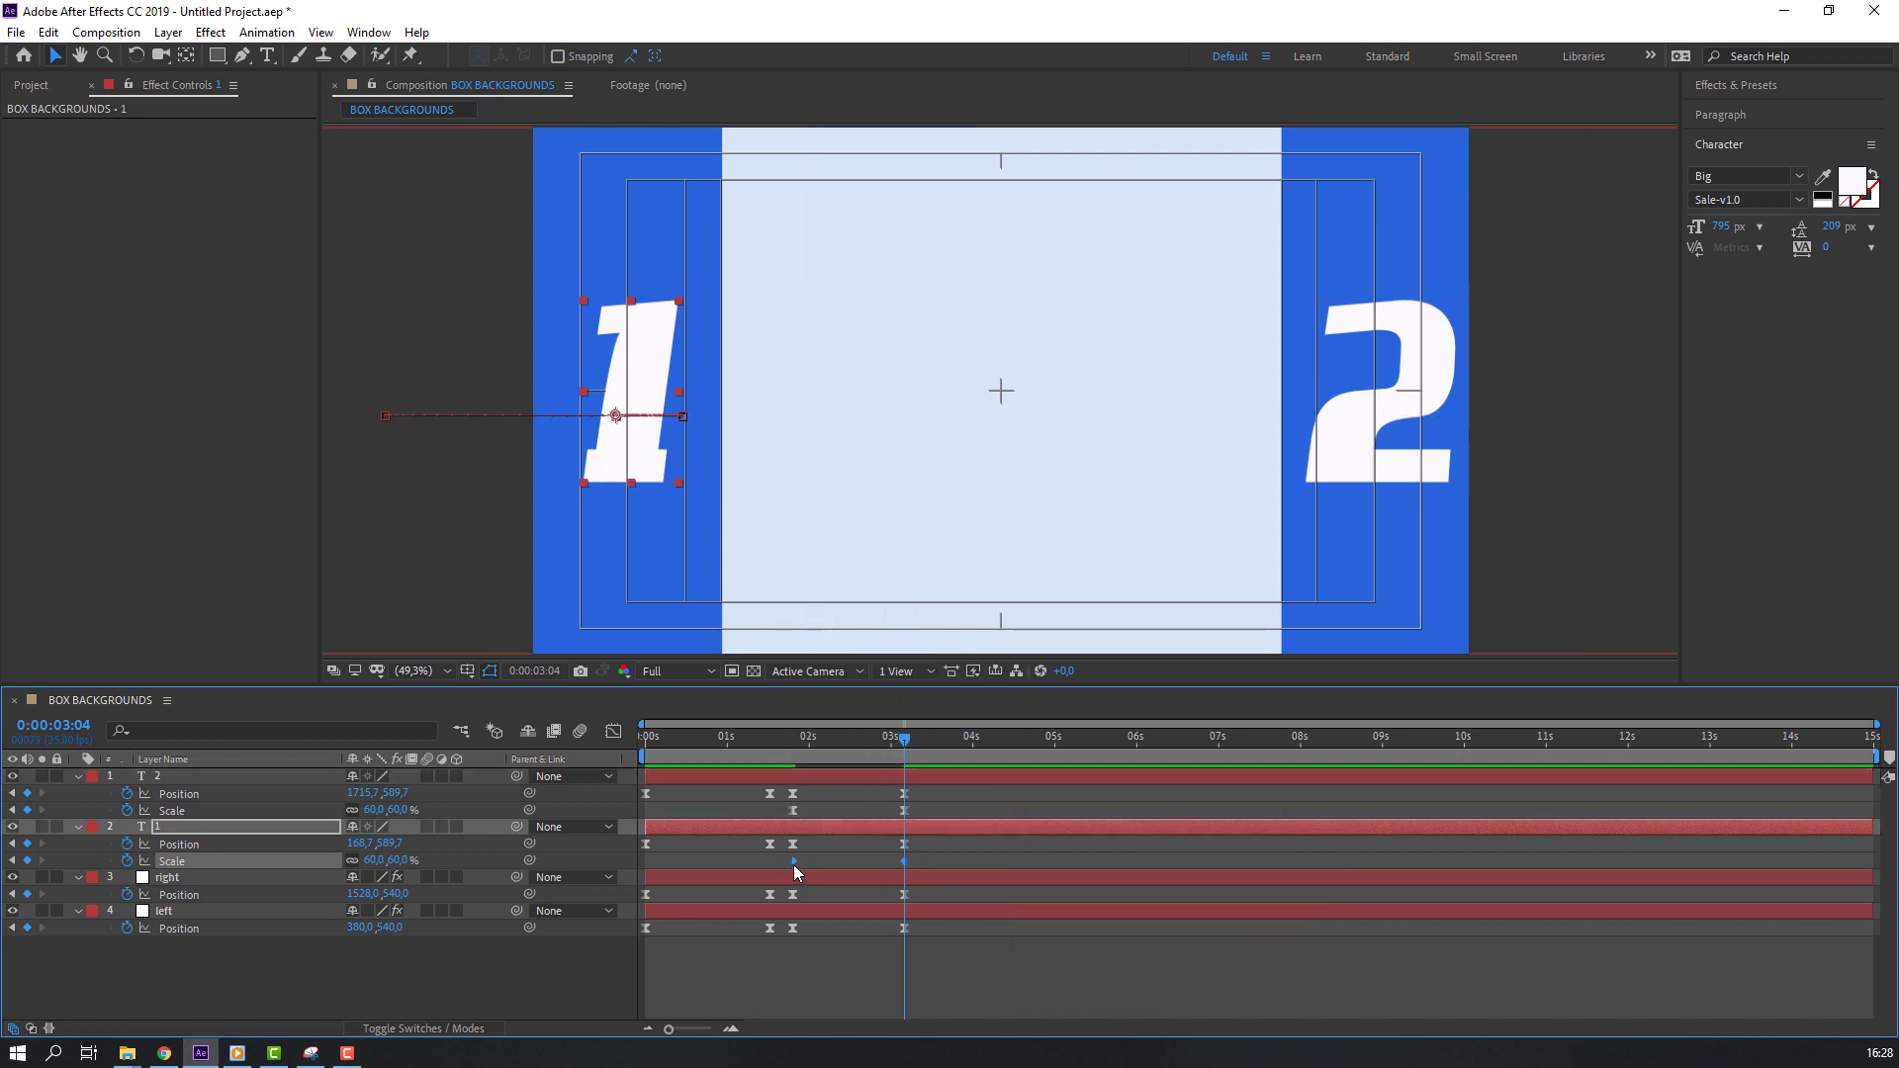
right_click(793, 861)
mouse_move(929, 852)
click(1068, 918)
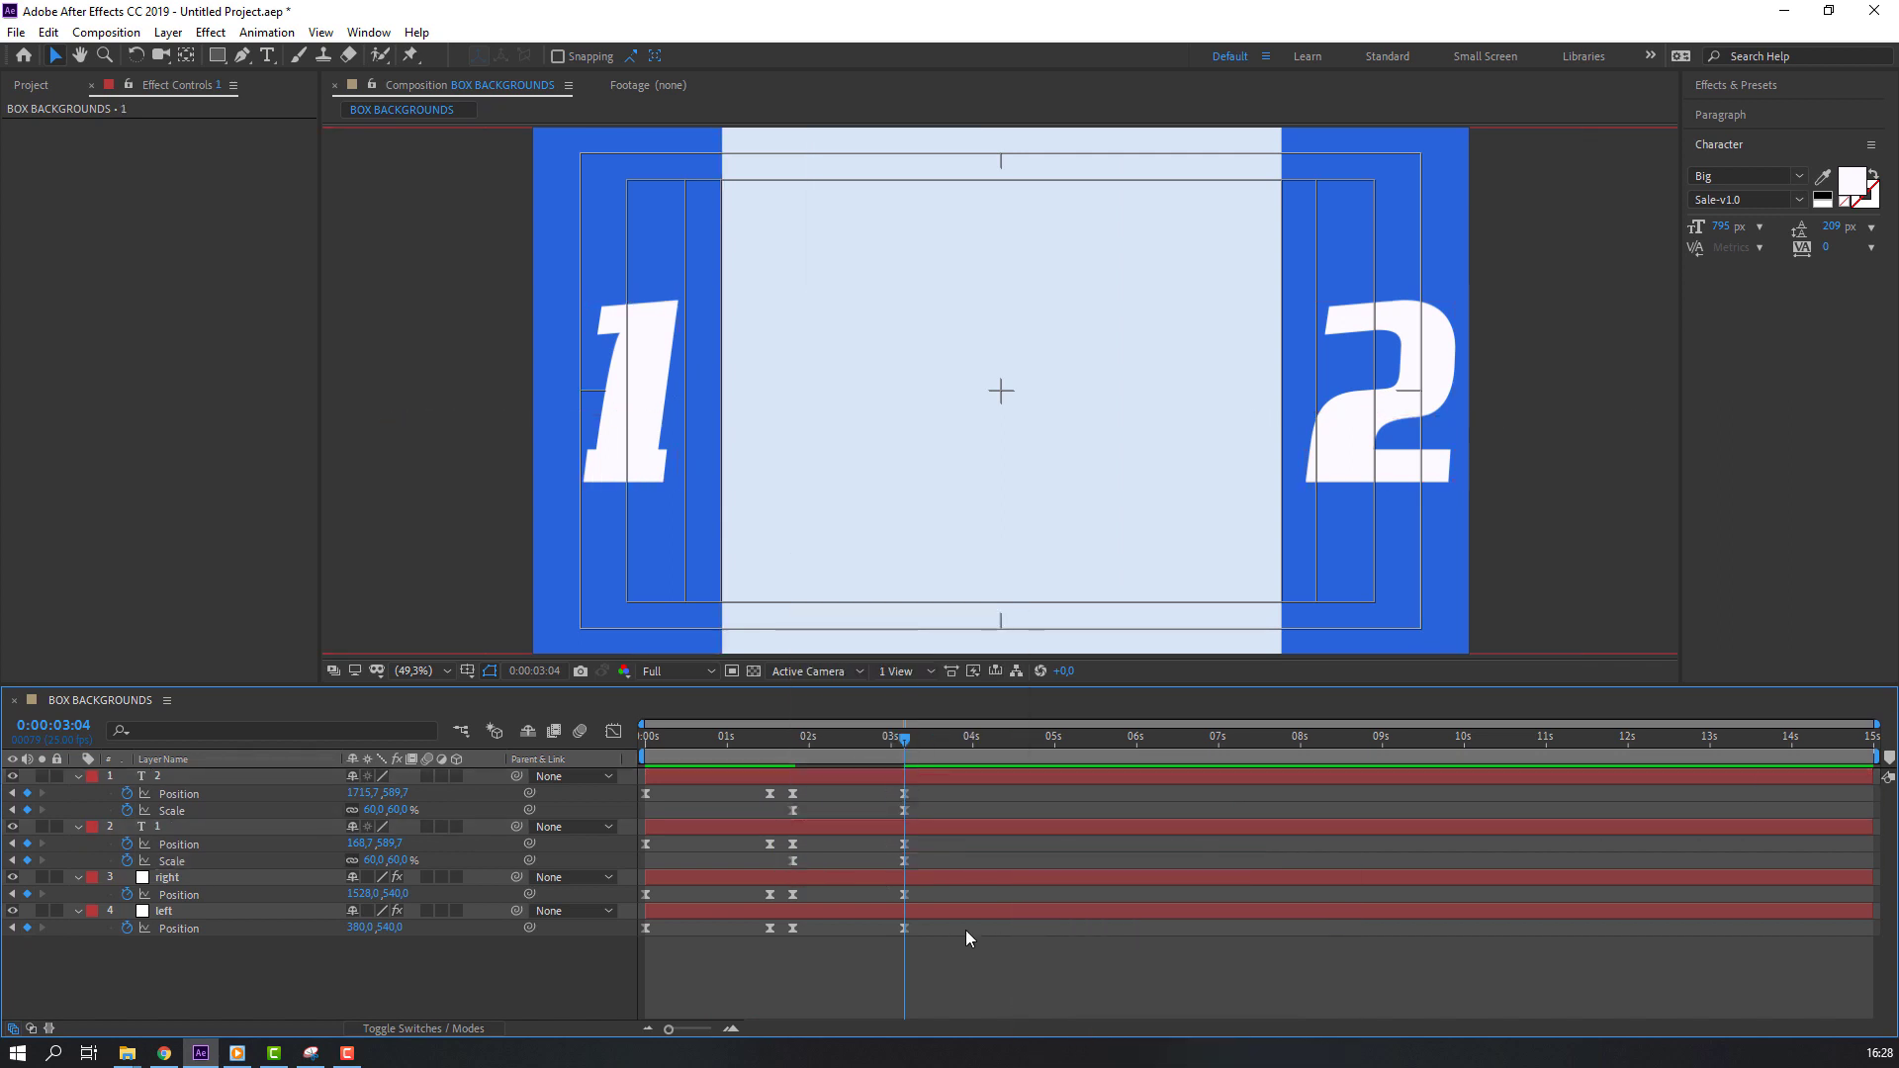
key(space)
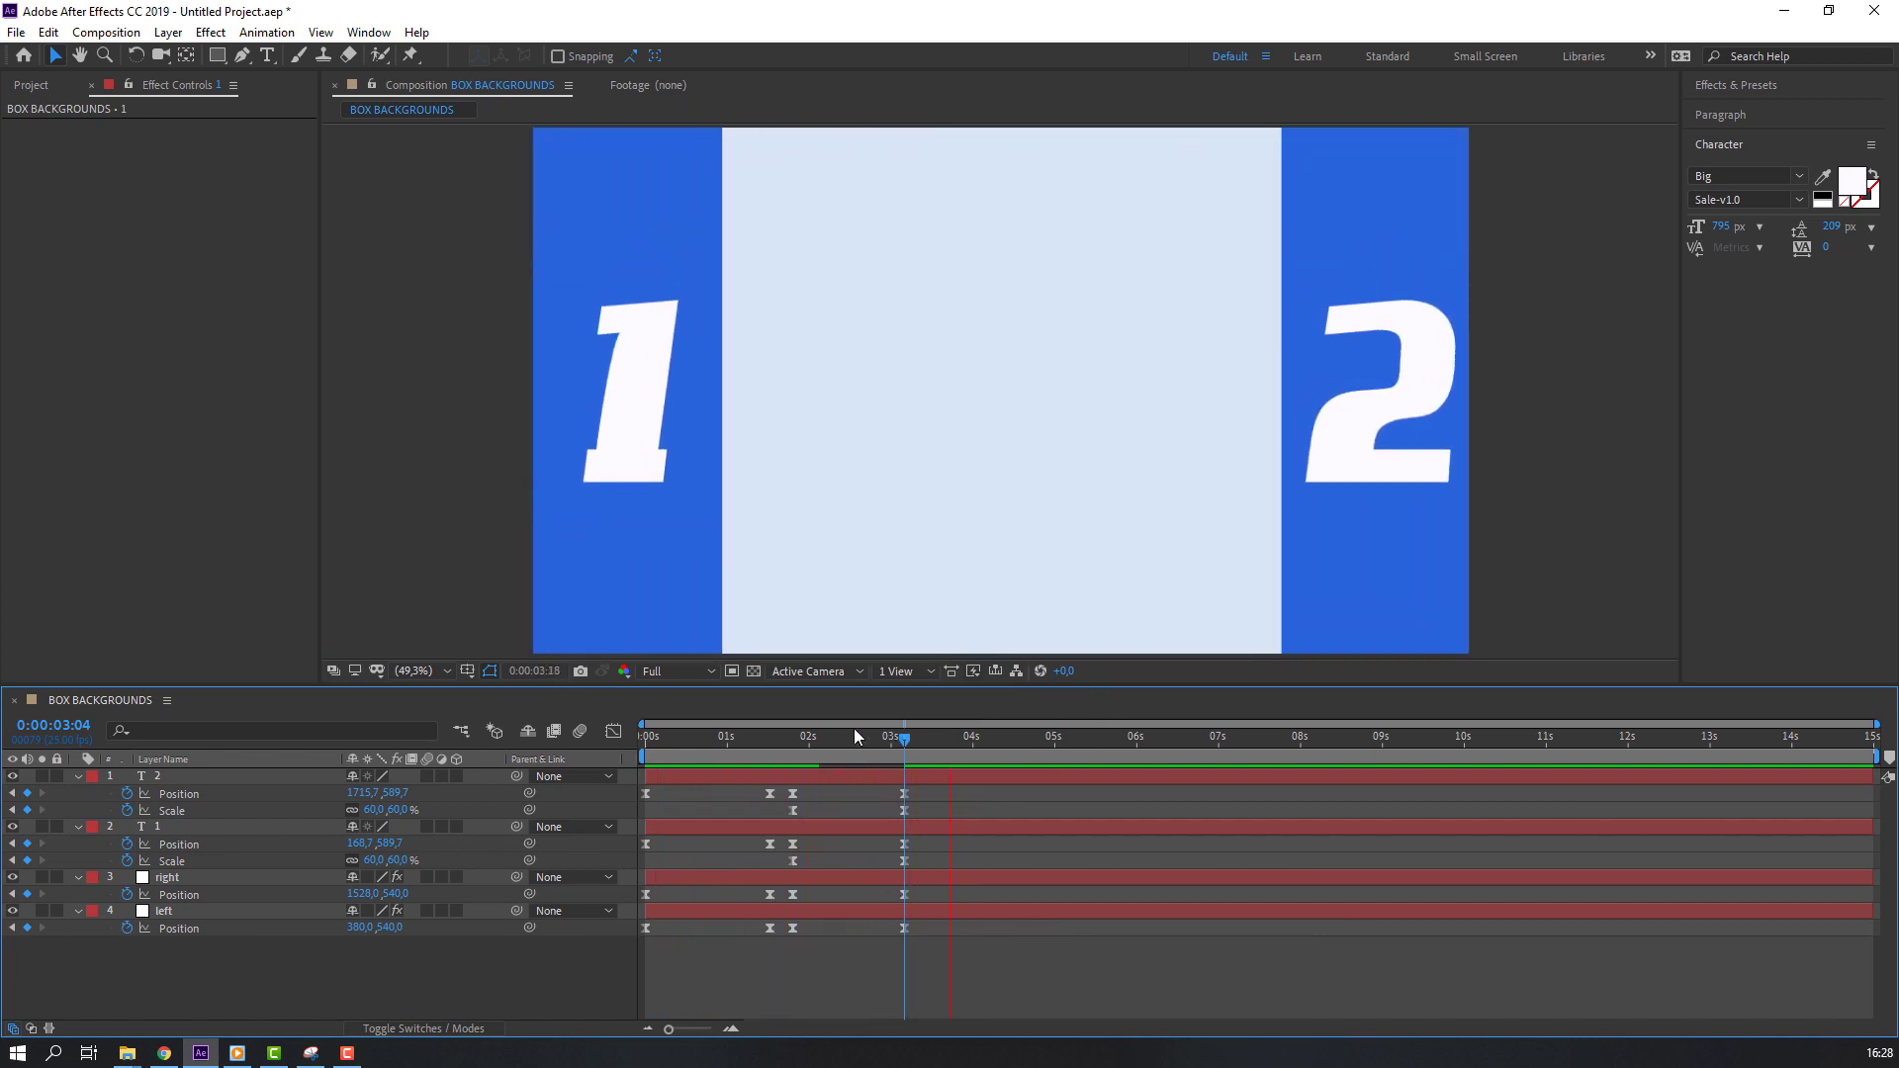
- Align both numbers' final 60% Scale keyframes at 0:00:03:04 with their Position keyframes
drag(853, 736, 851, 742)
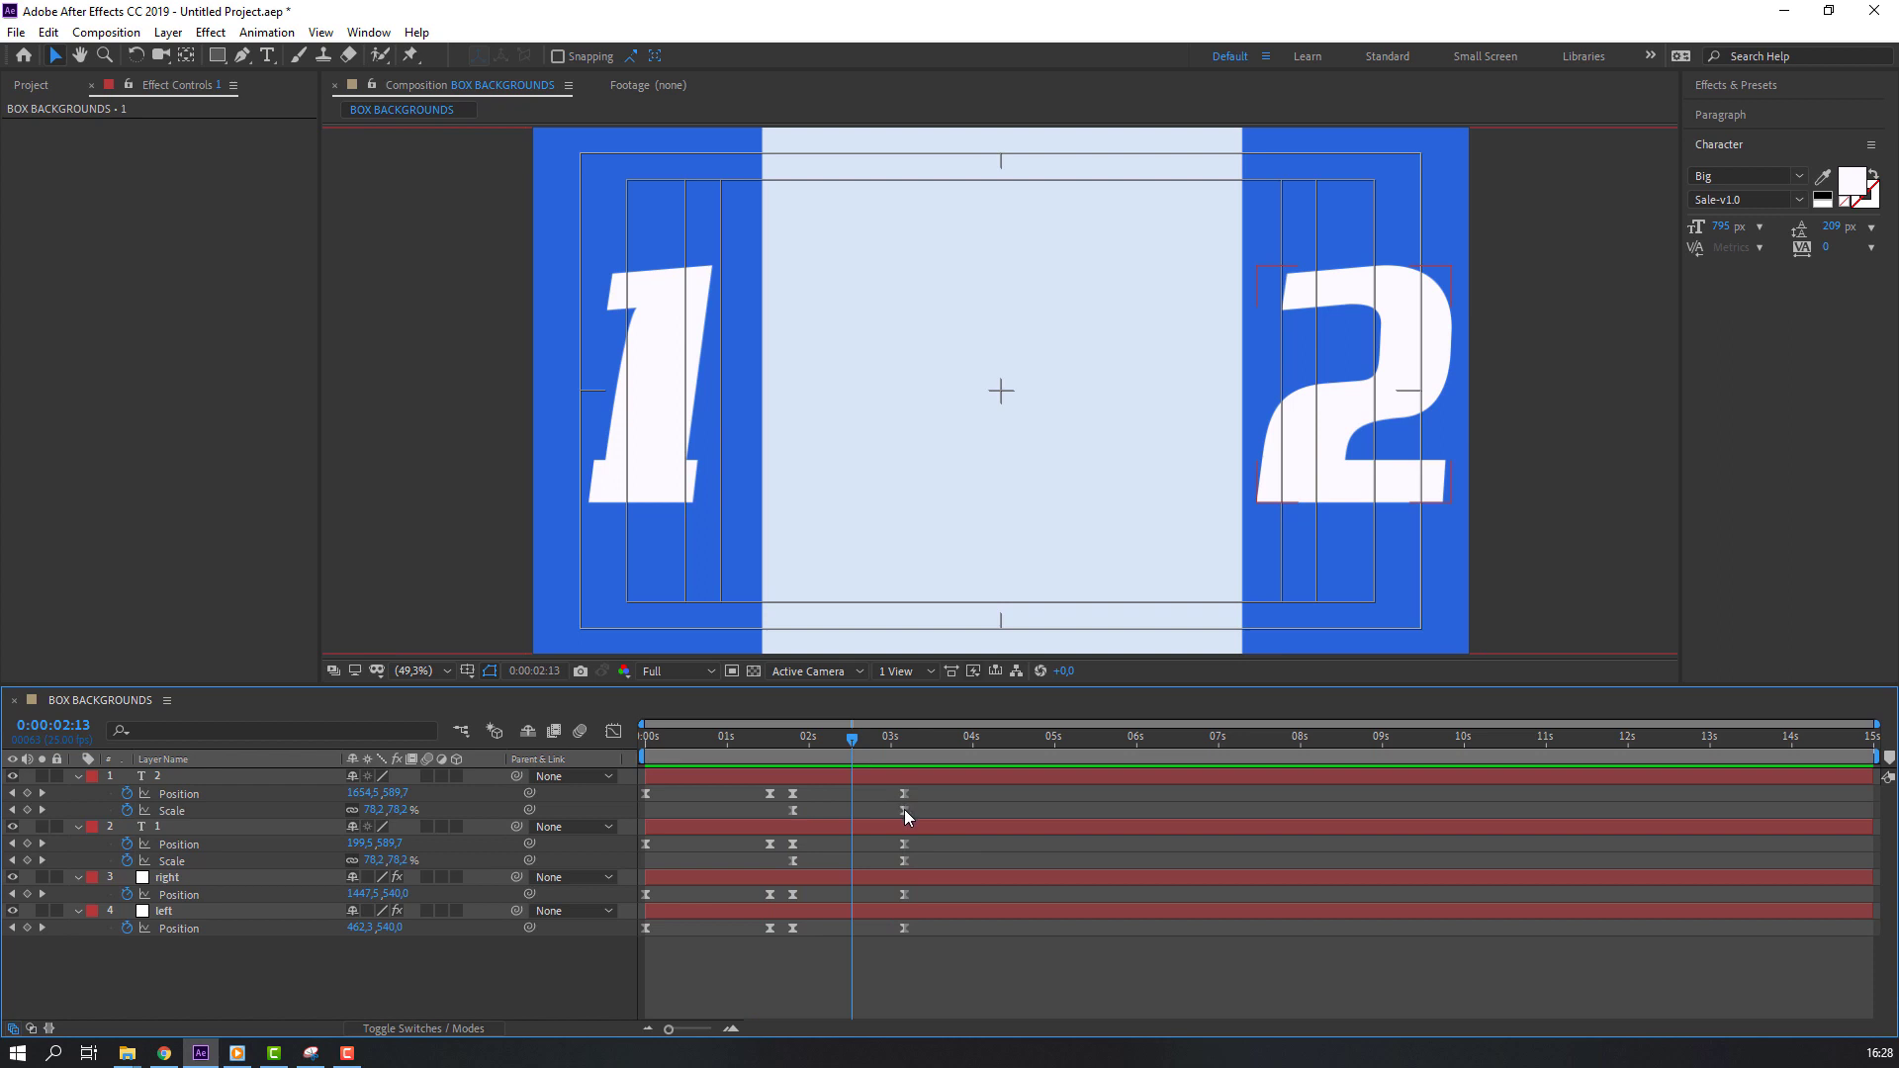
drag(904, 809, 889, 860)
key(space)
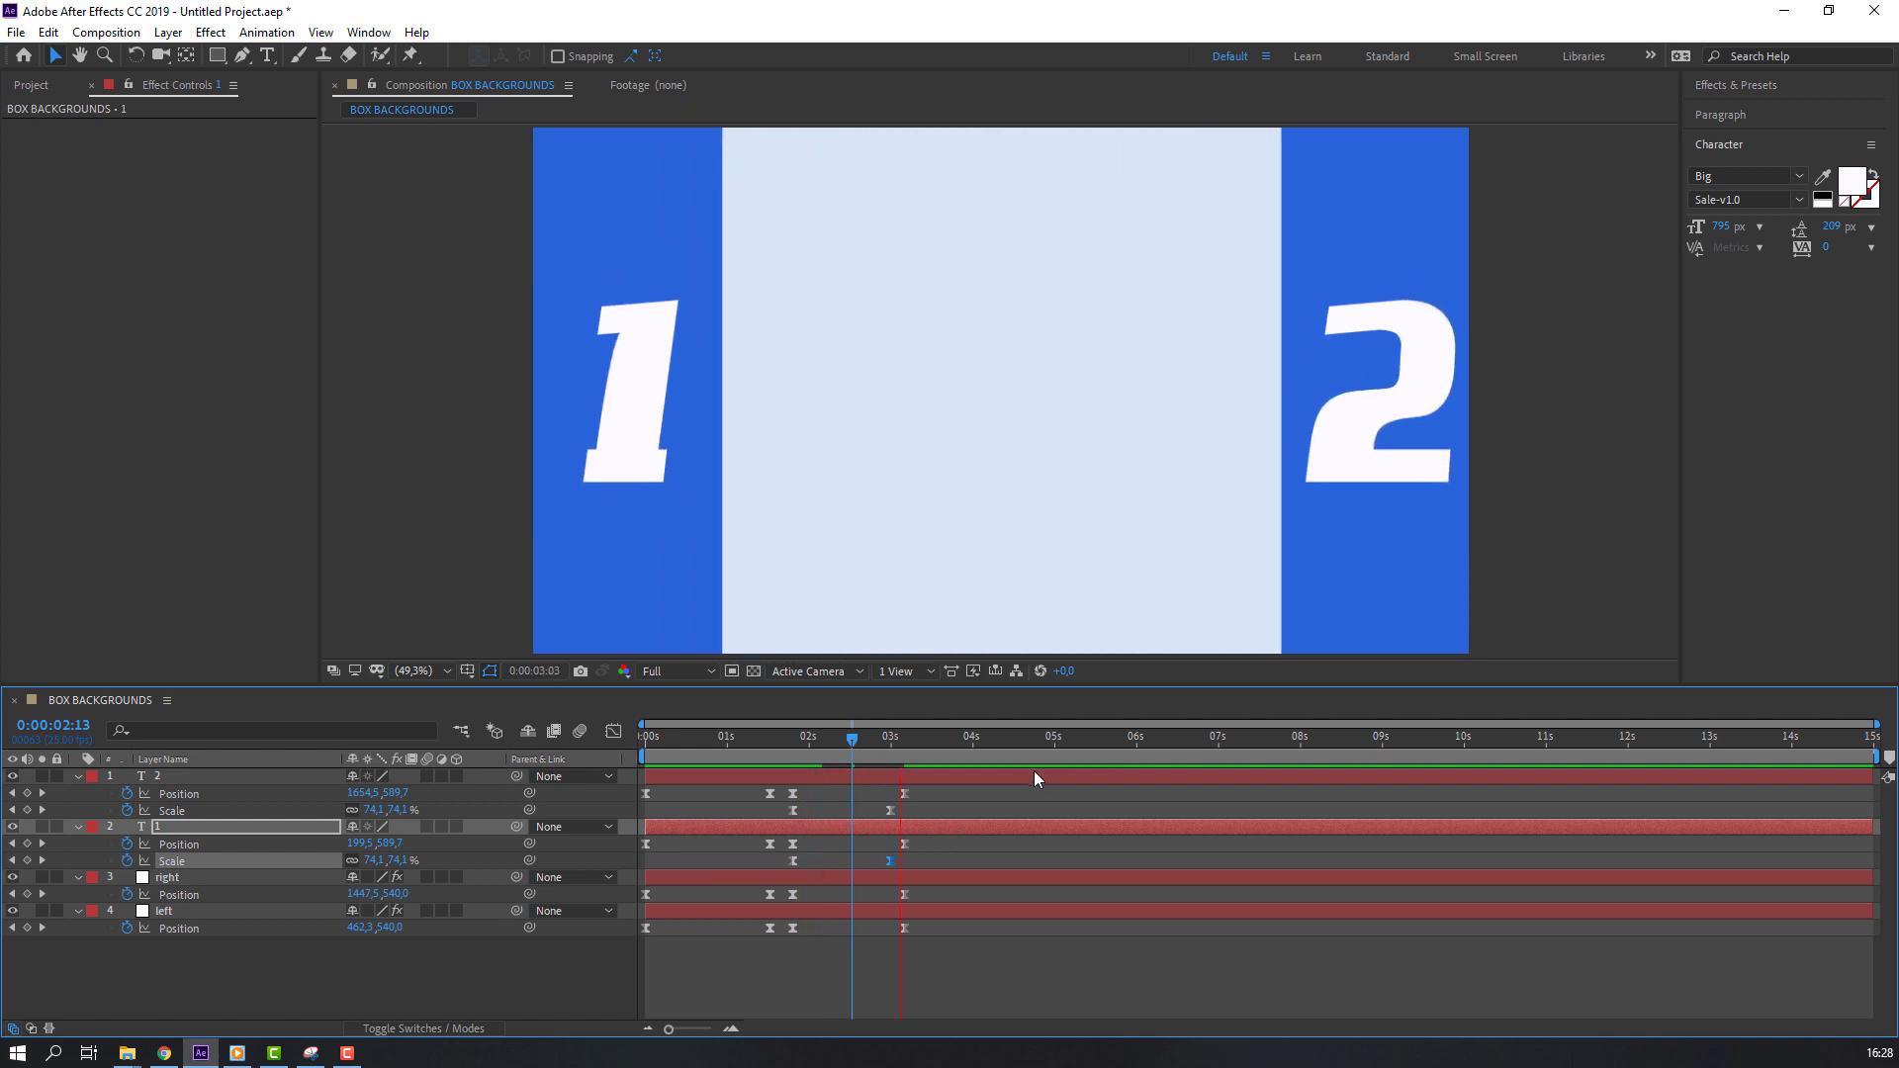
click(904, 740)
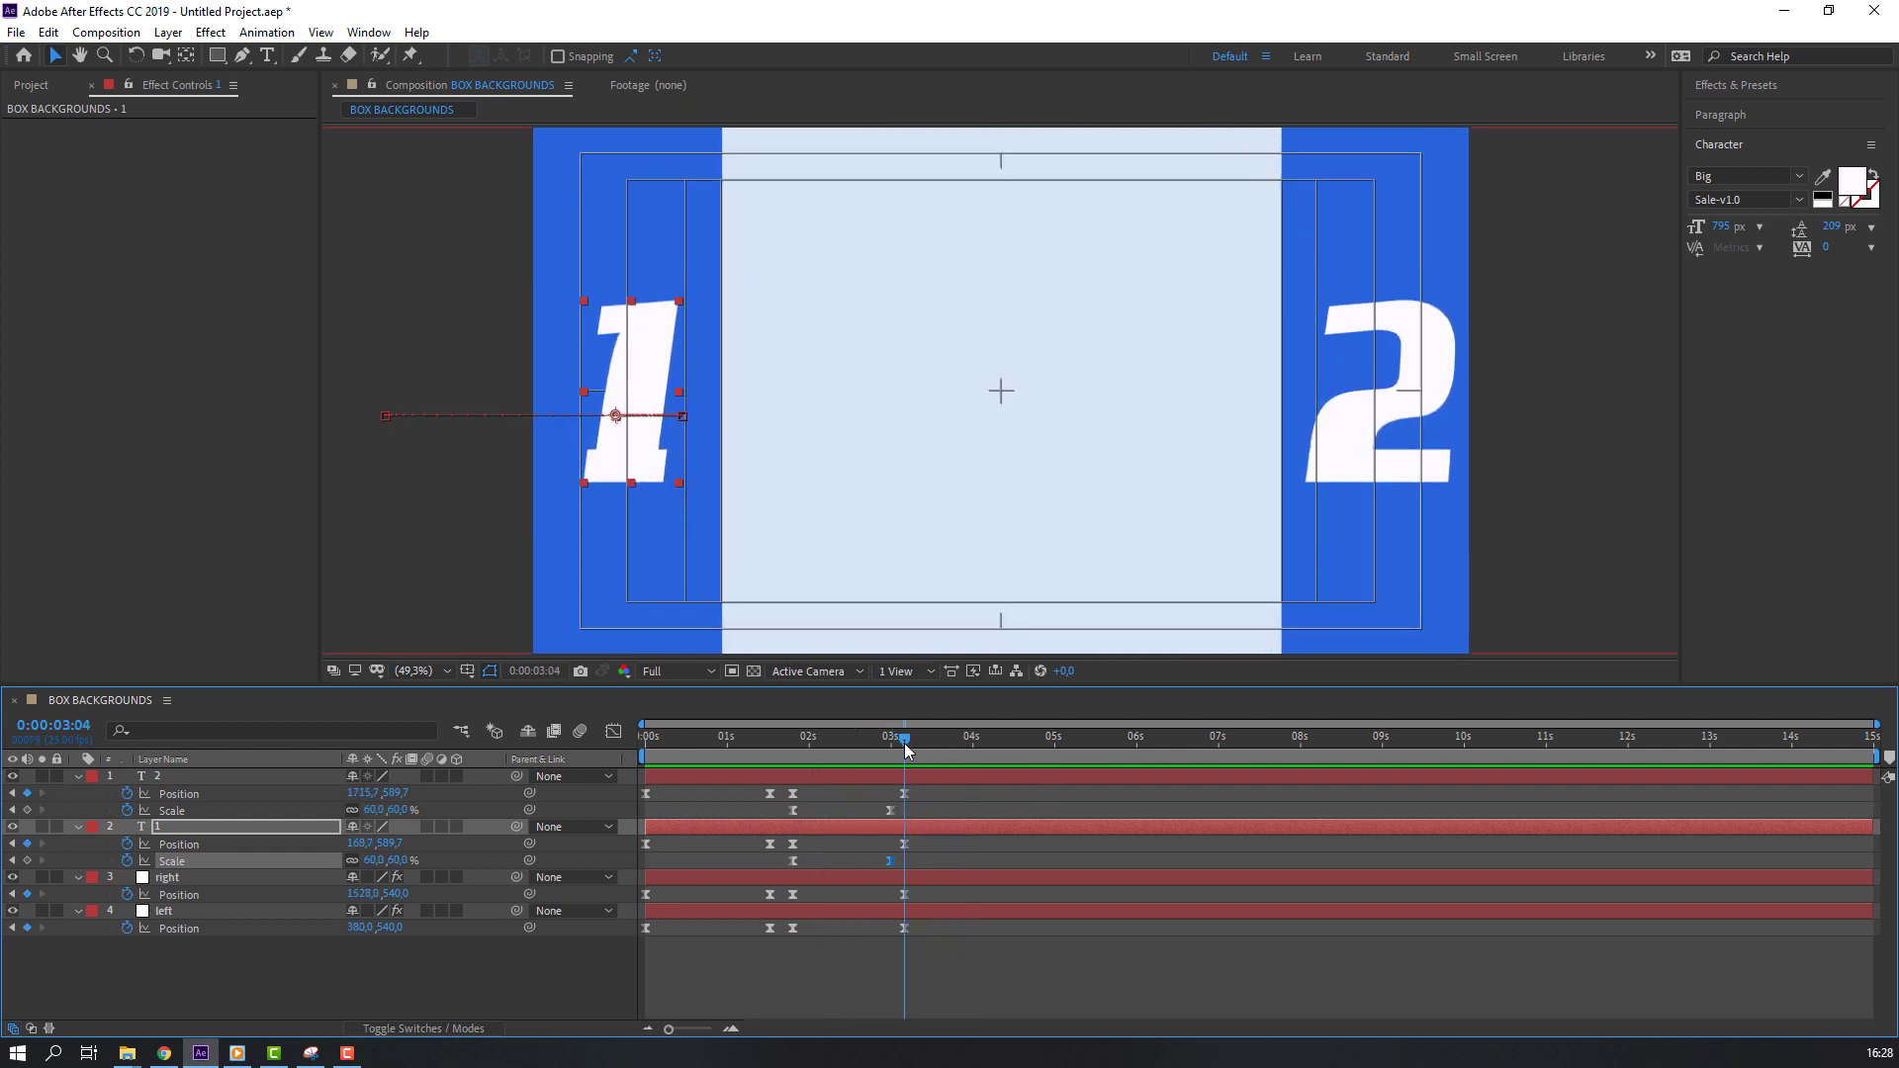
drag(889, 860, 903, 810)
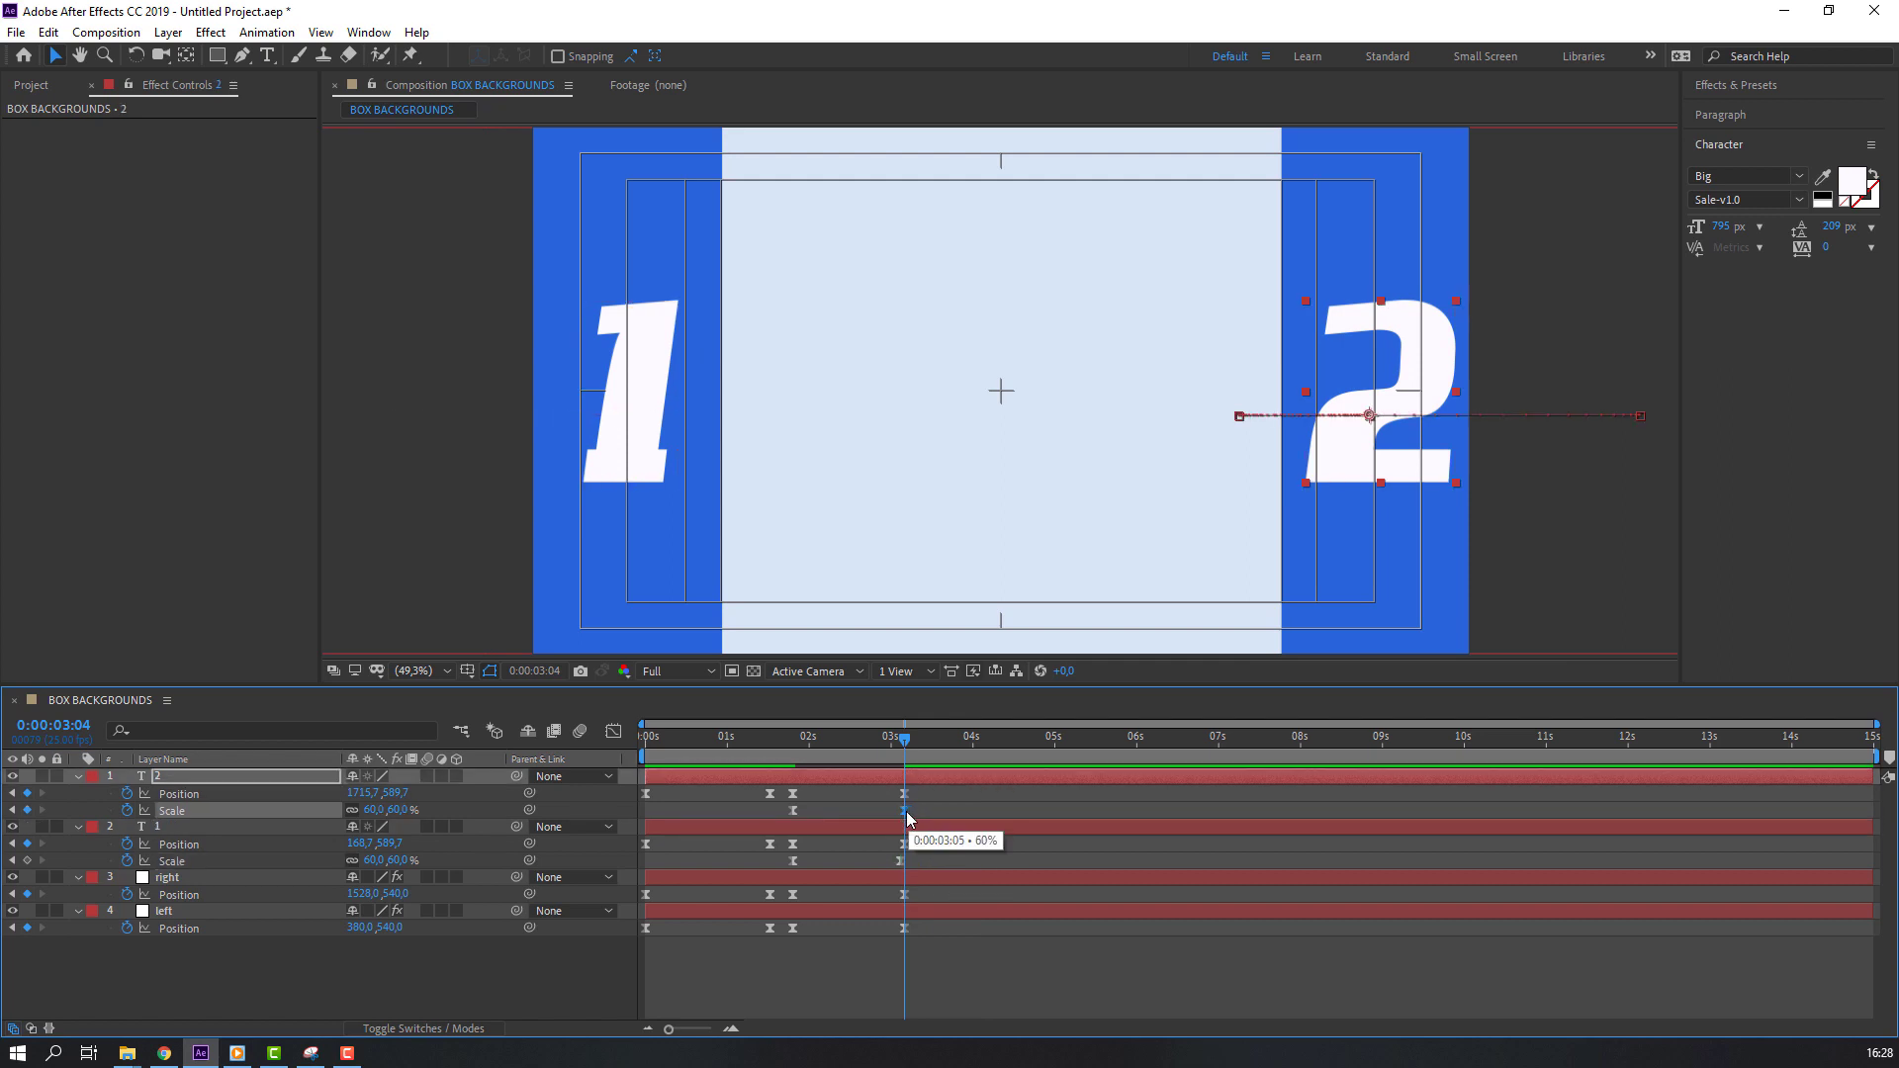
click(901, 861)
drag(904, 738, 743, 740)
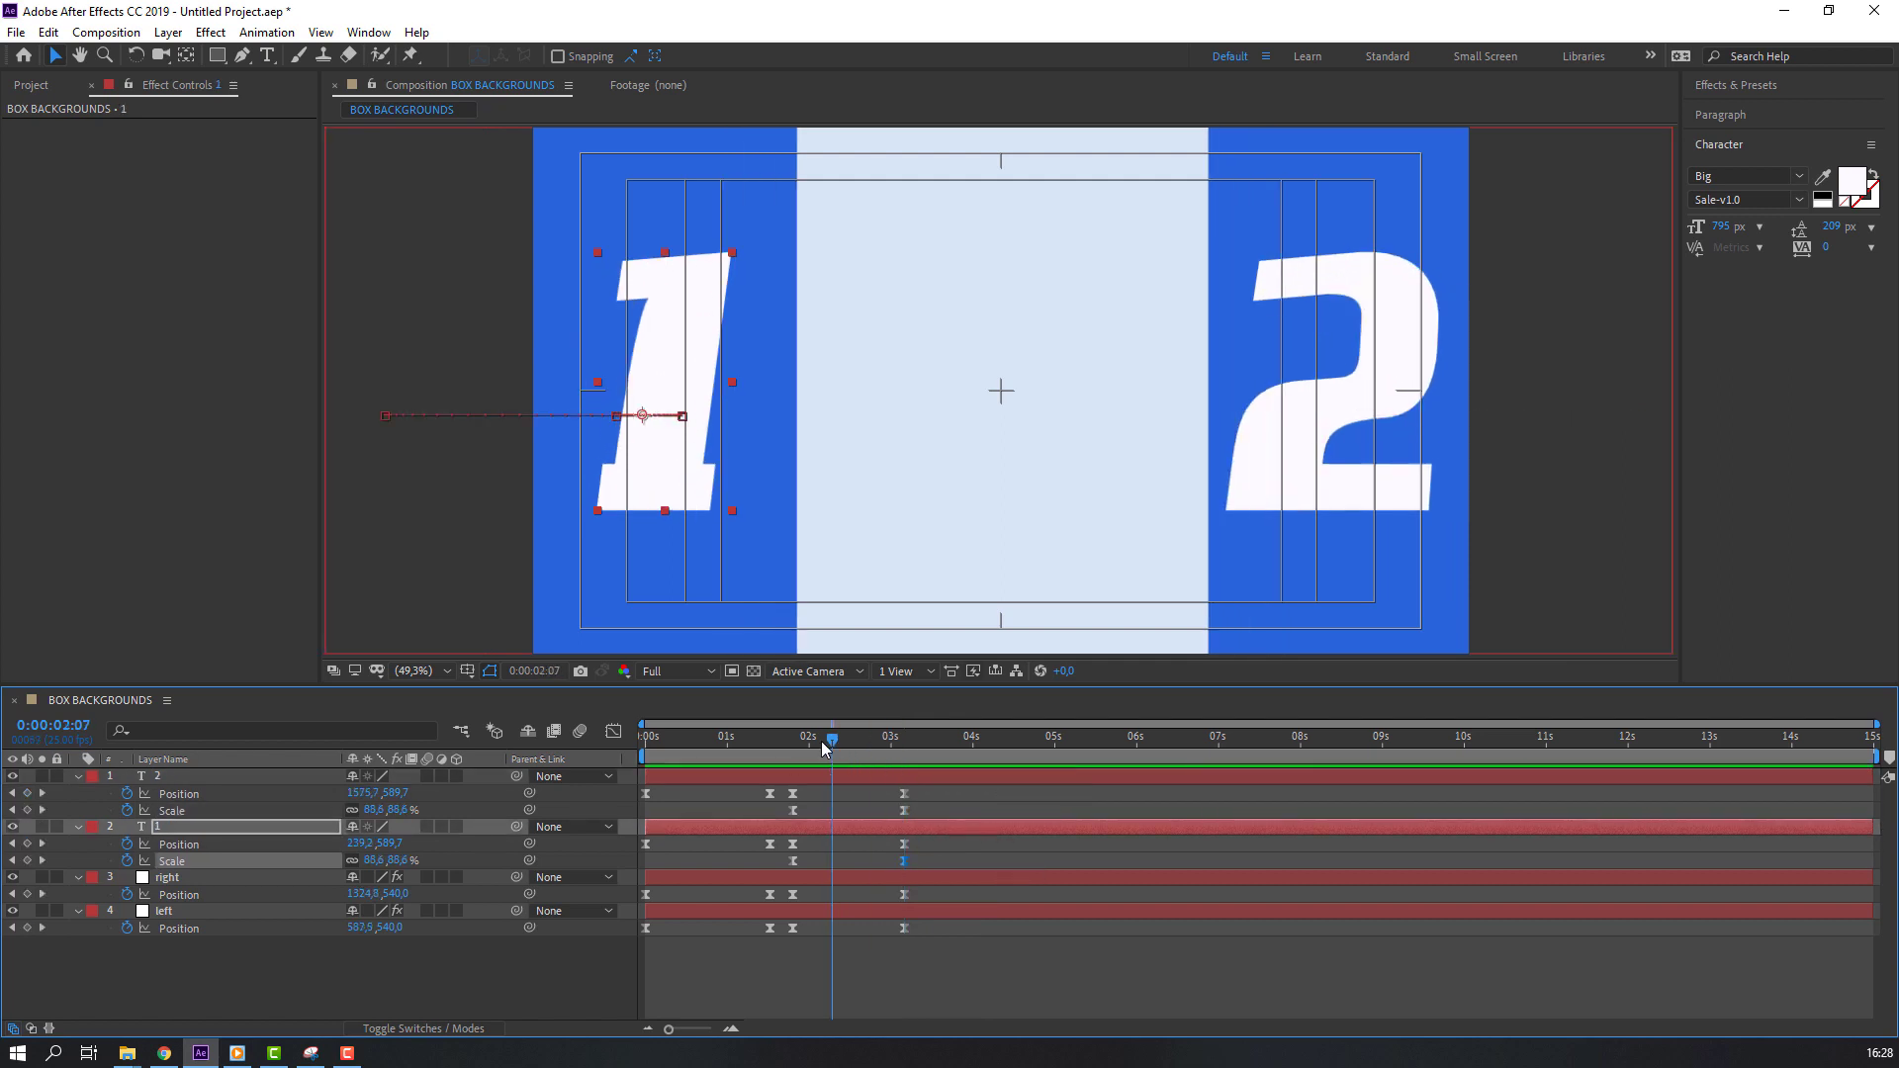
key(Home)
- Collapse the properties of the 2, the 1 and the remaining layers
click(73, 925)
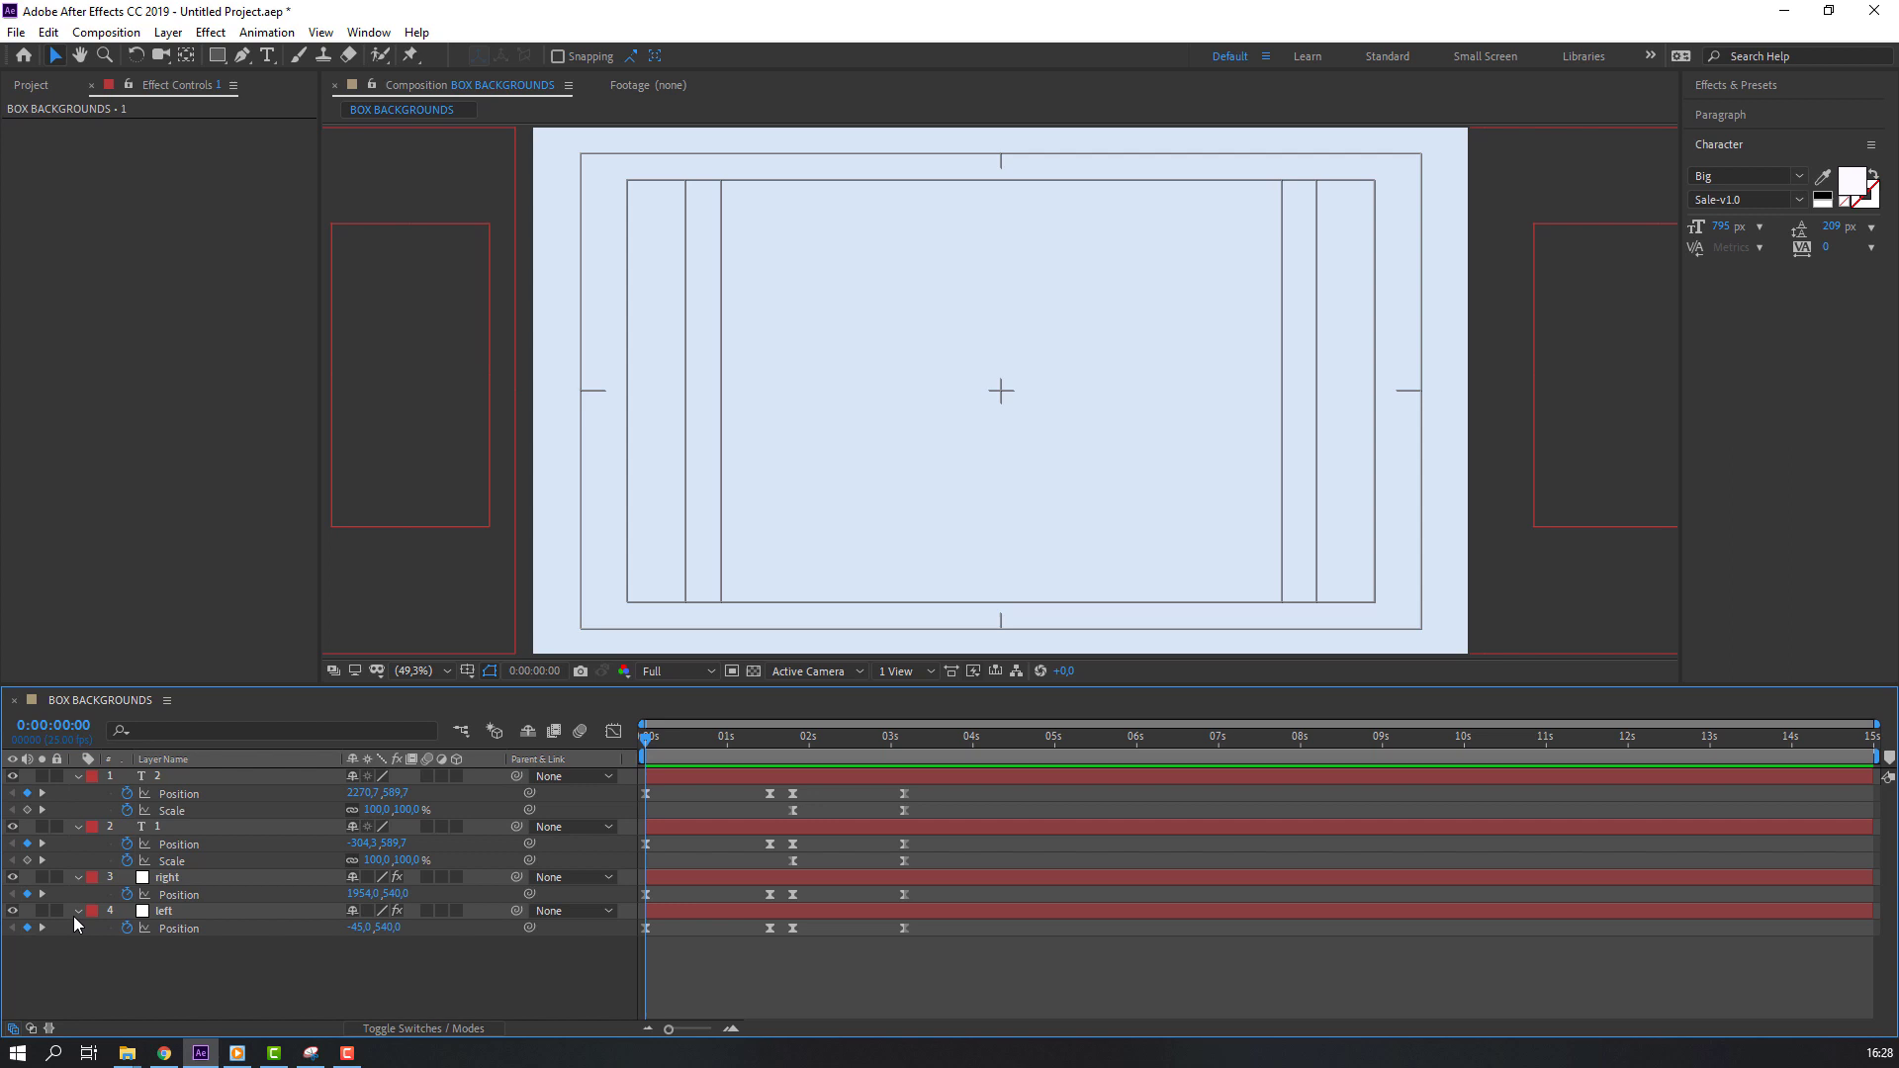
click(77, 793)
click(77, 810)
click(77, 826)
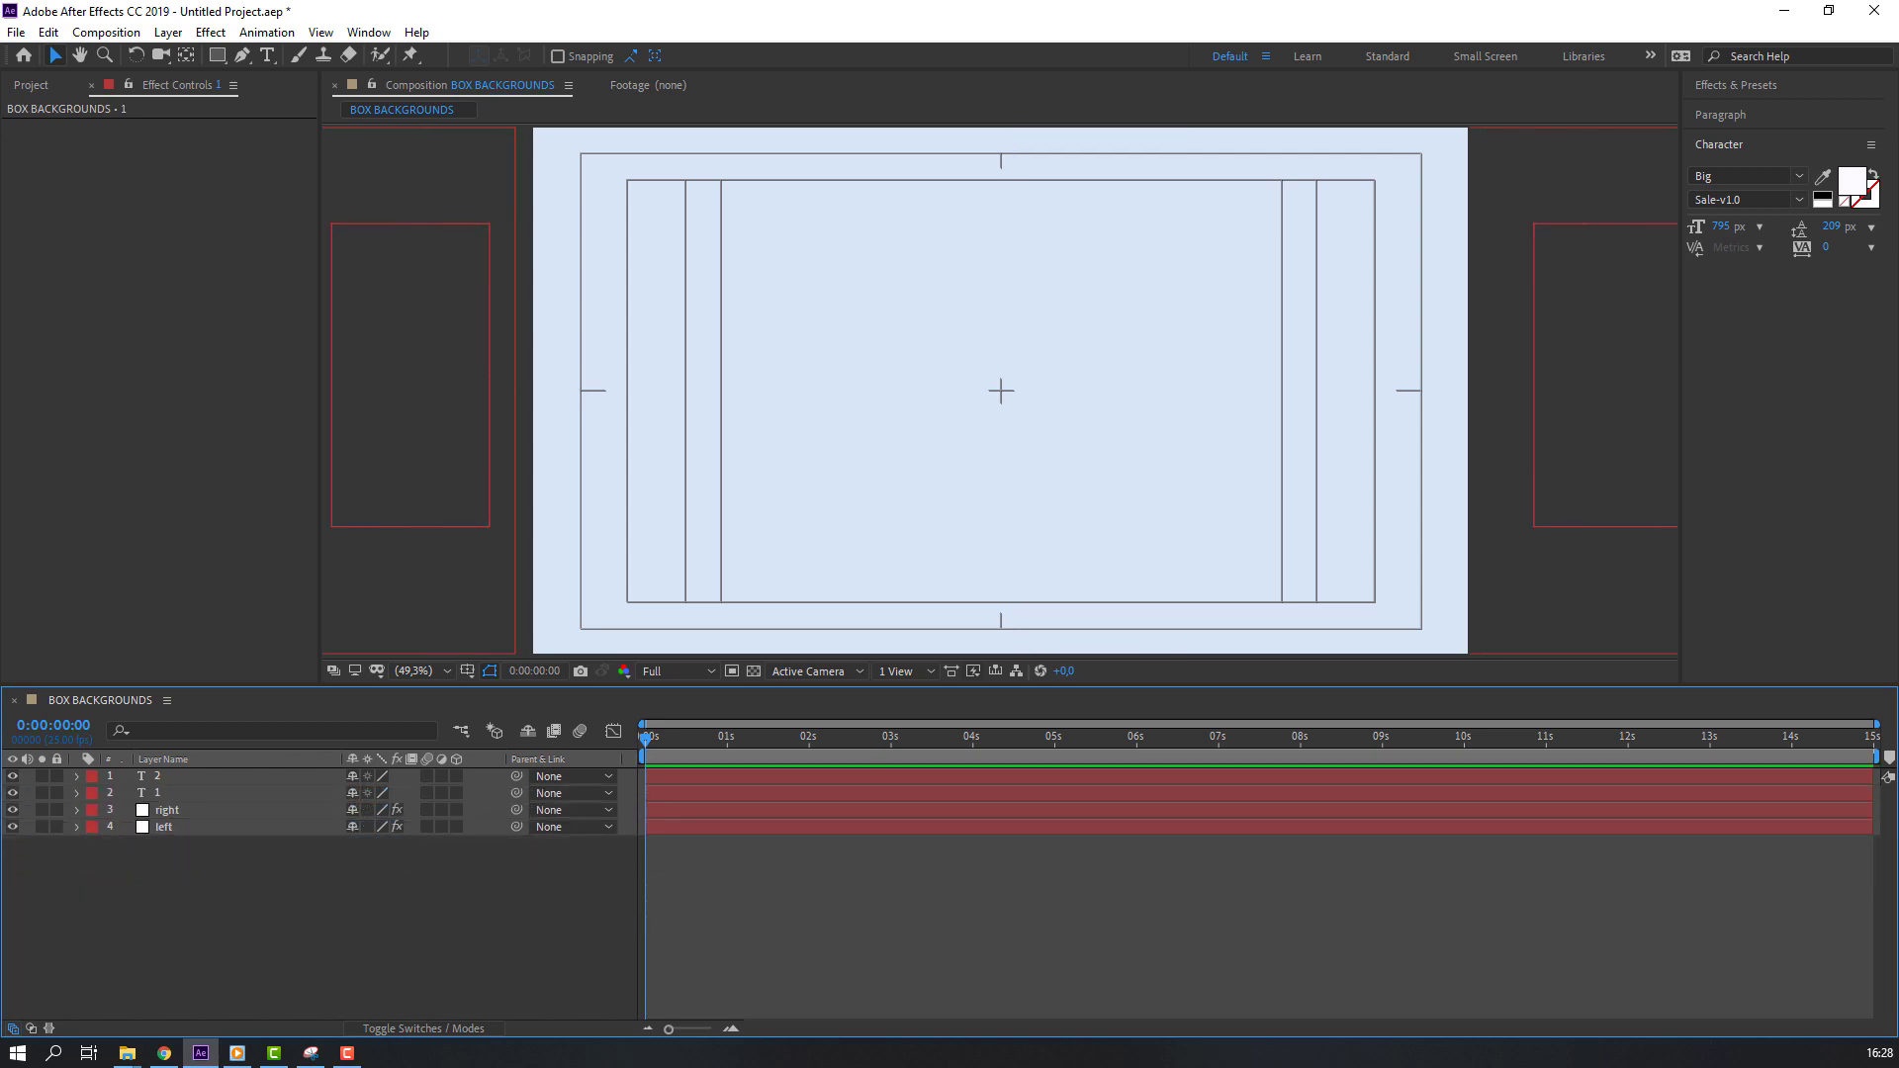
drag(720, 738, 933, 720)
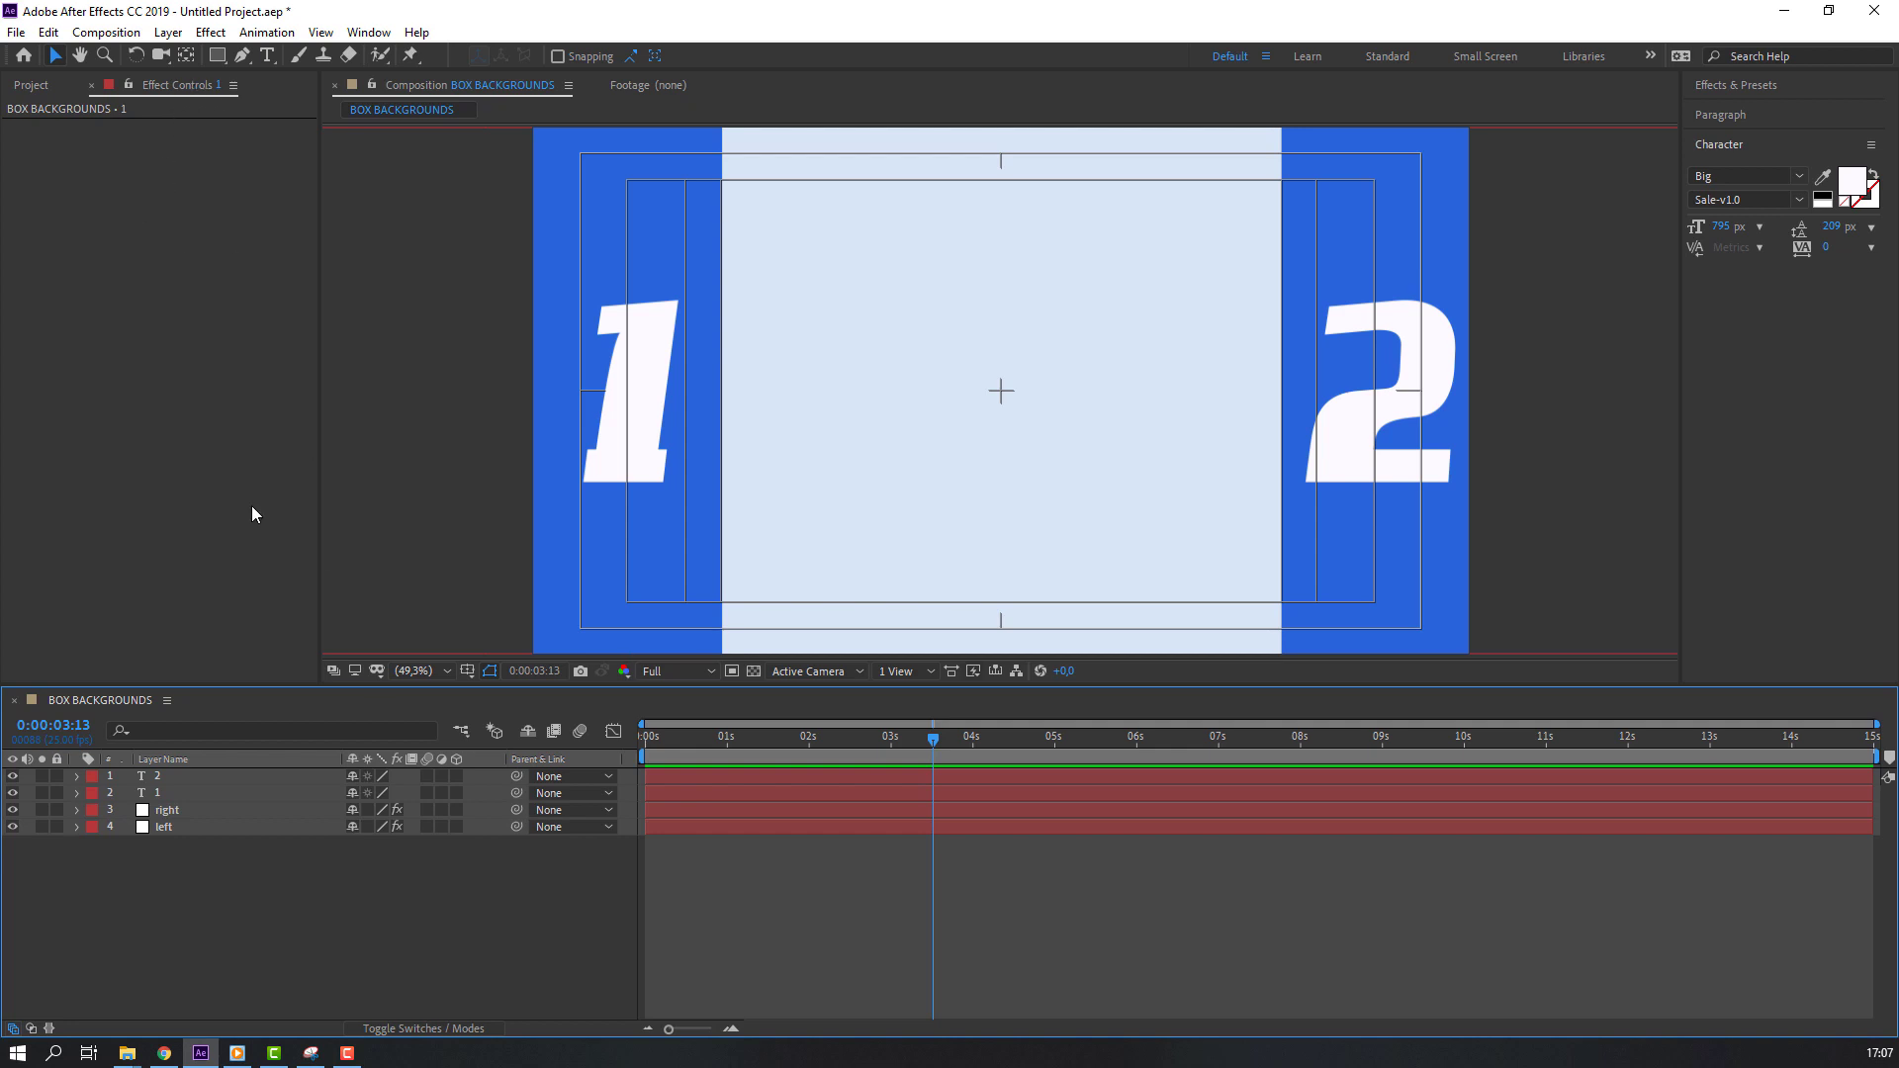
- Add a white 1920×1080 solid named 'down' at the top of the layer stack
right_click(181, 884)
mouse_move(425, 672)
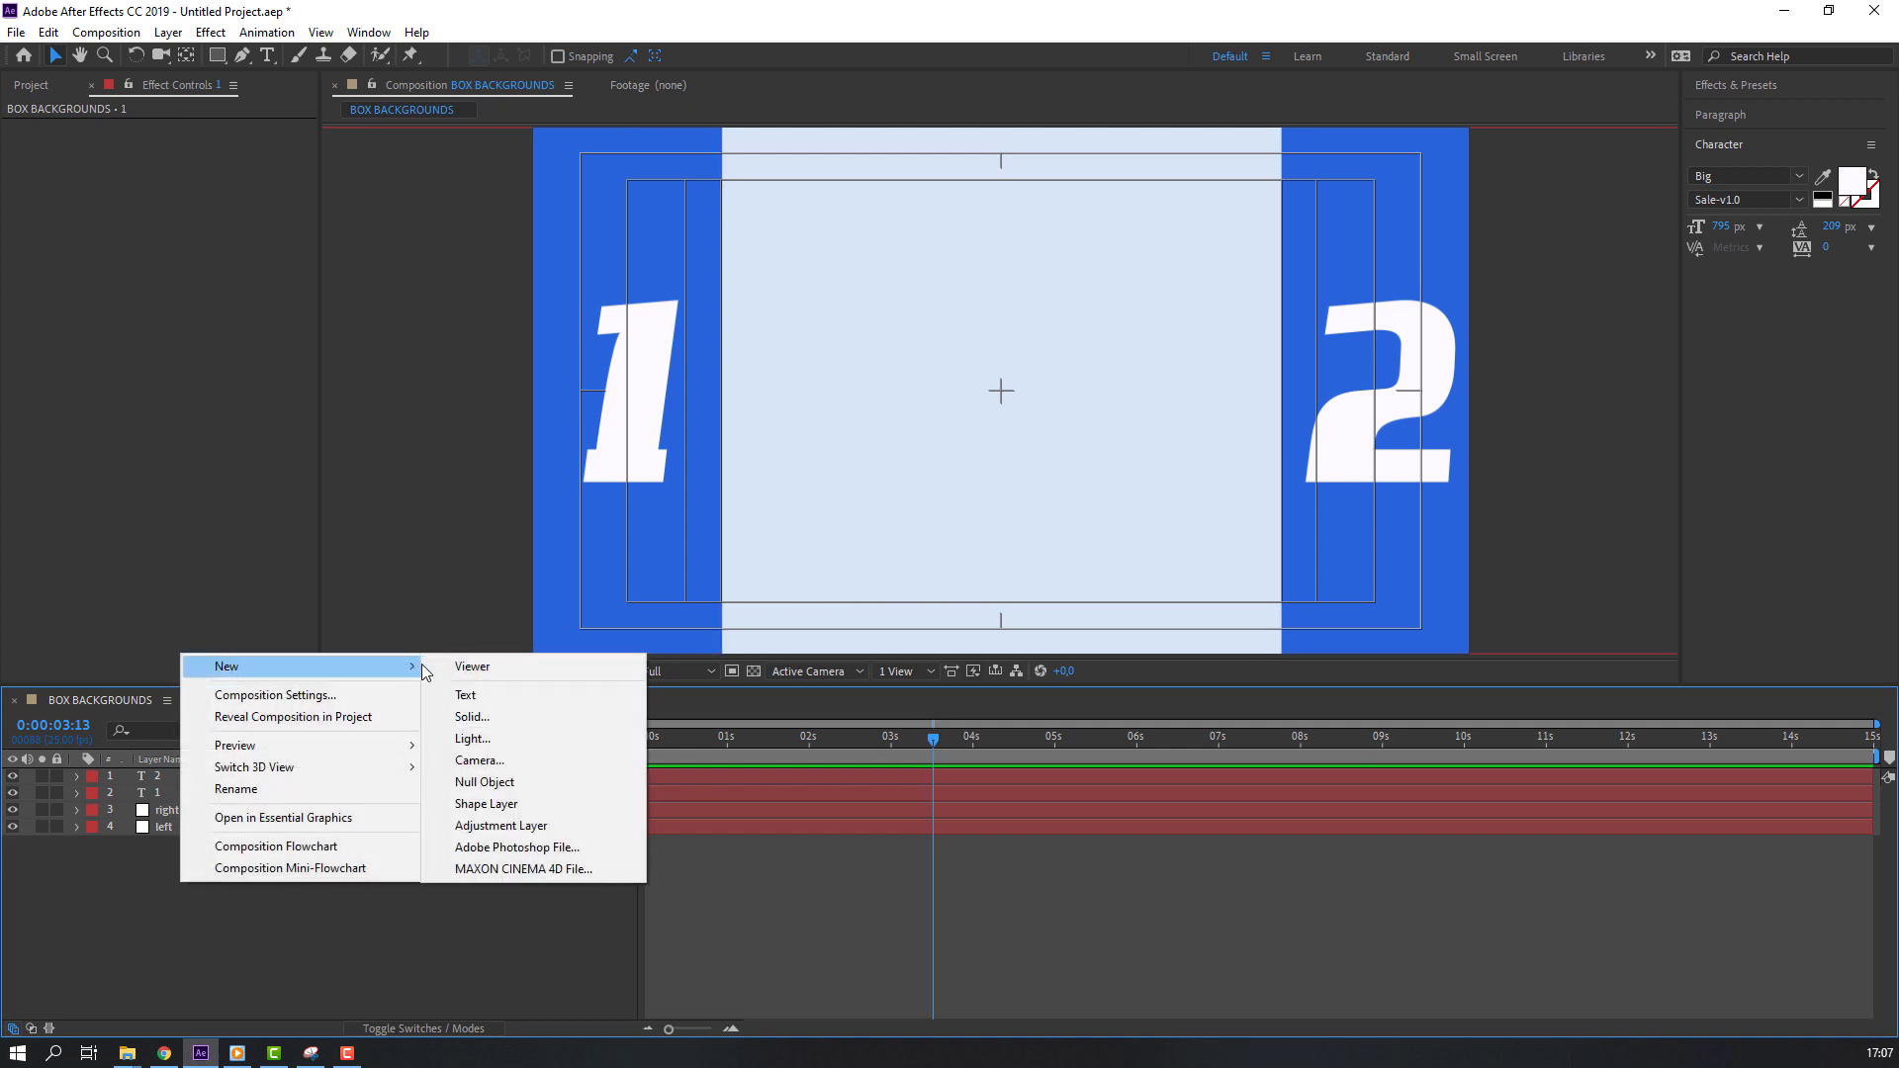
click(472, 716)
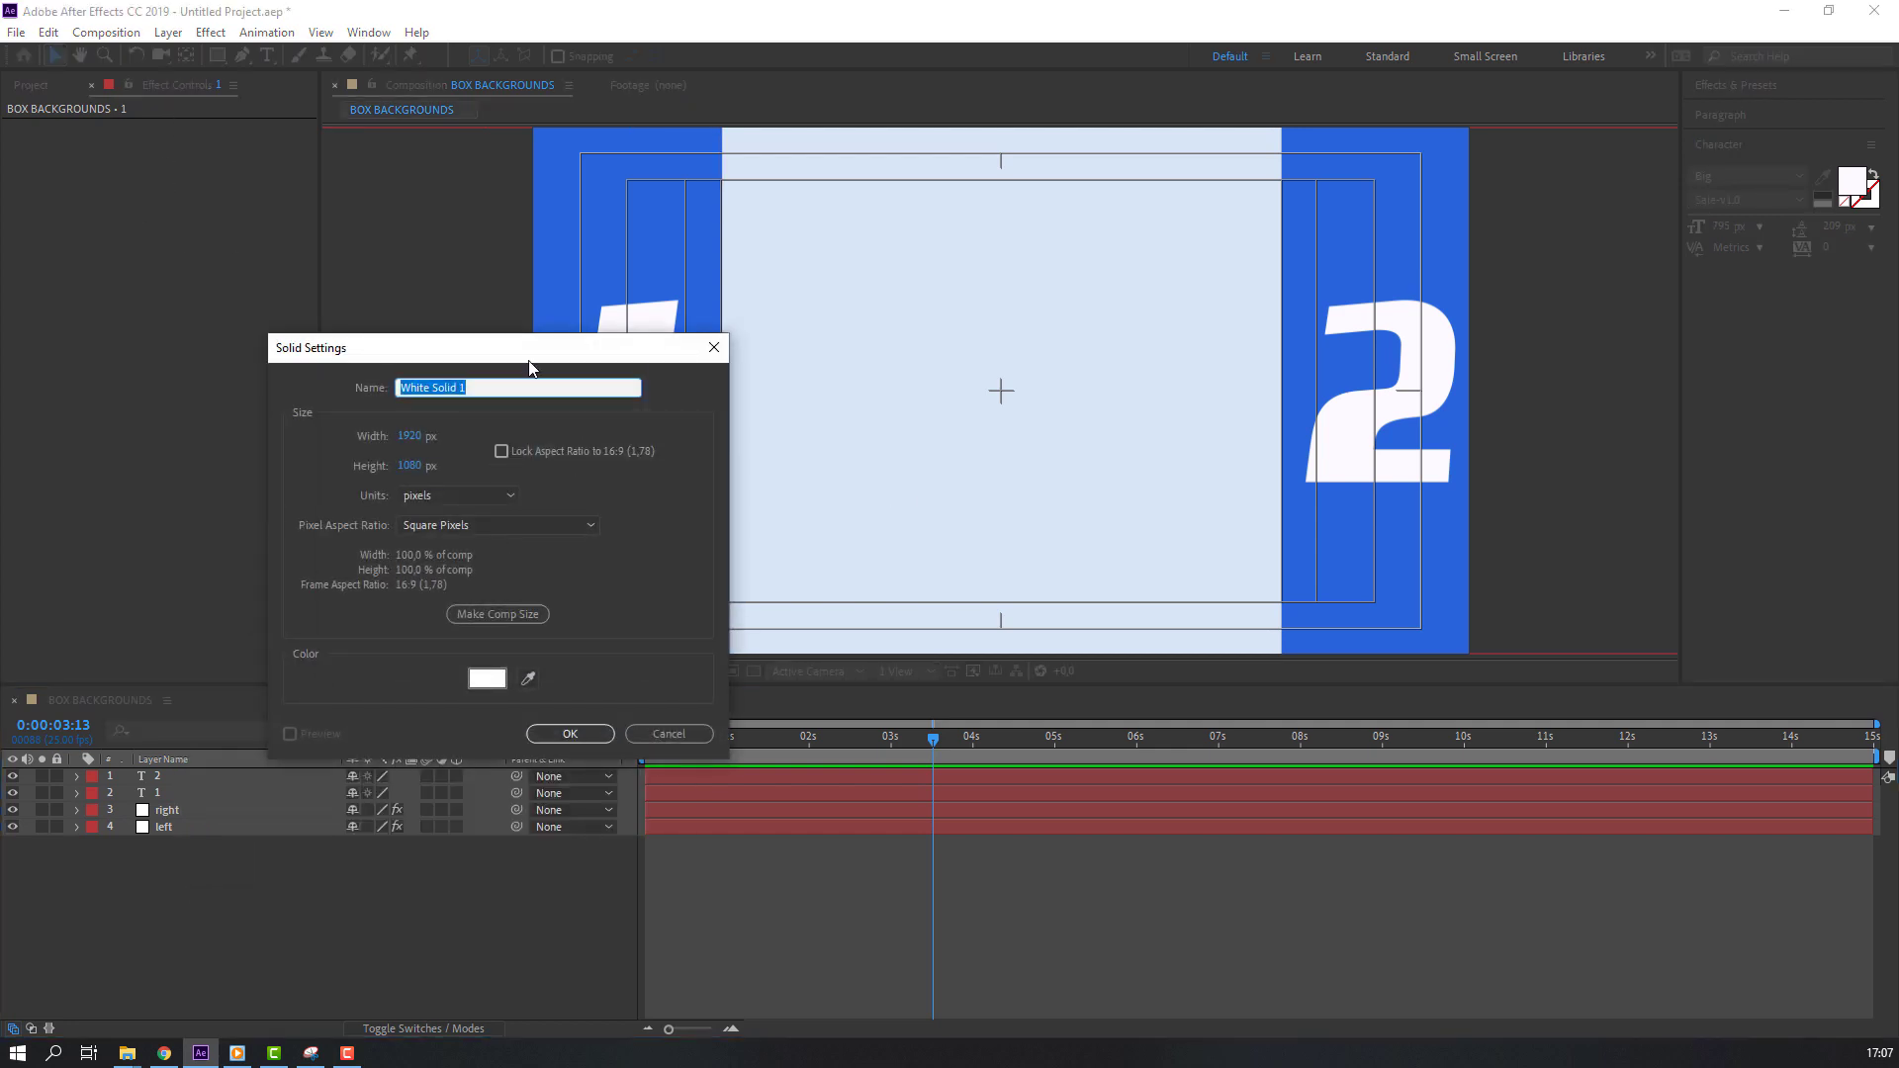
drag(529, 364, 711, 335)
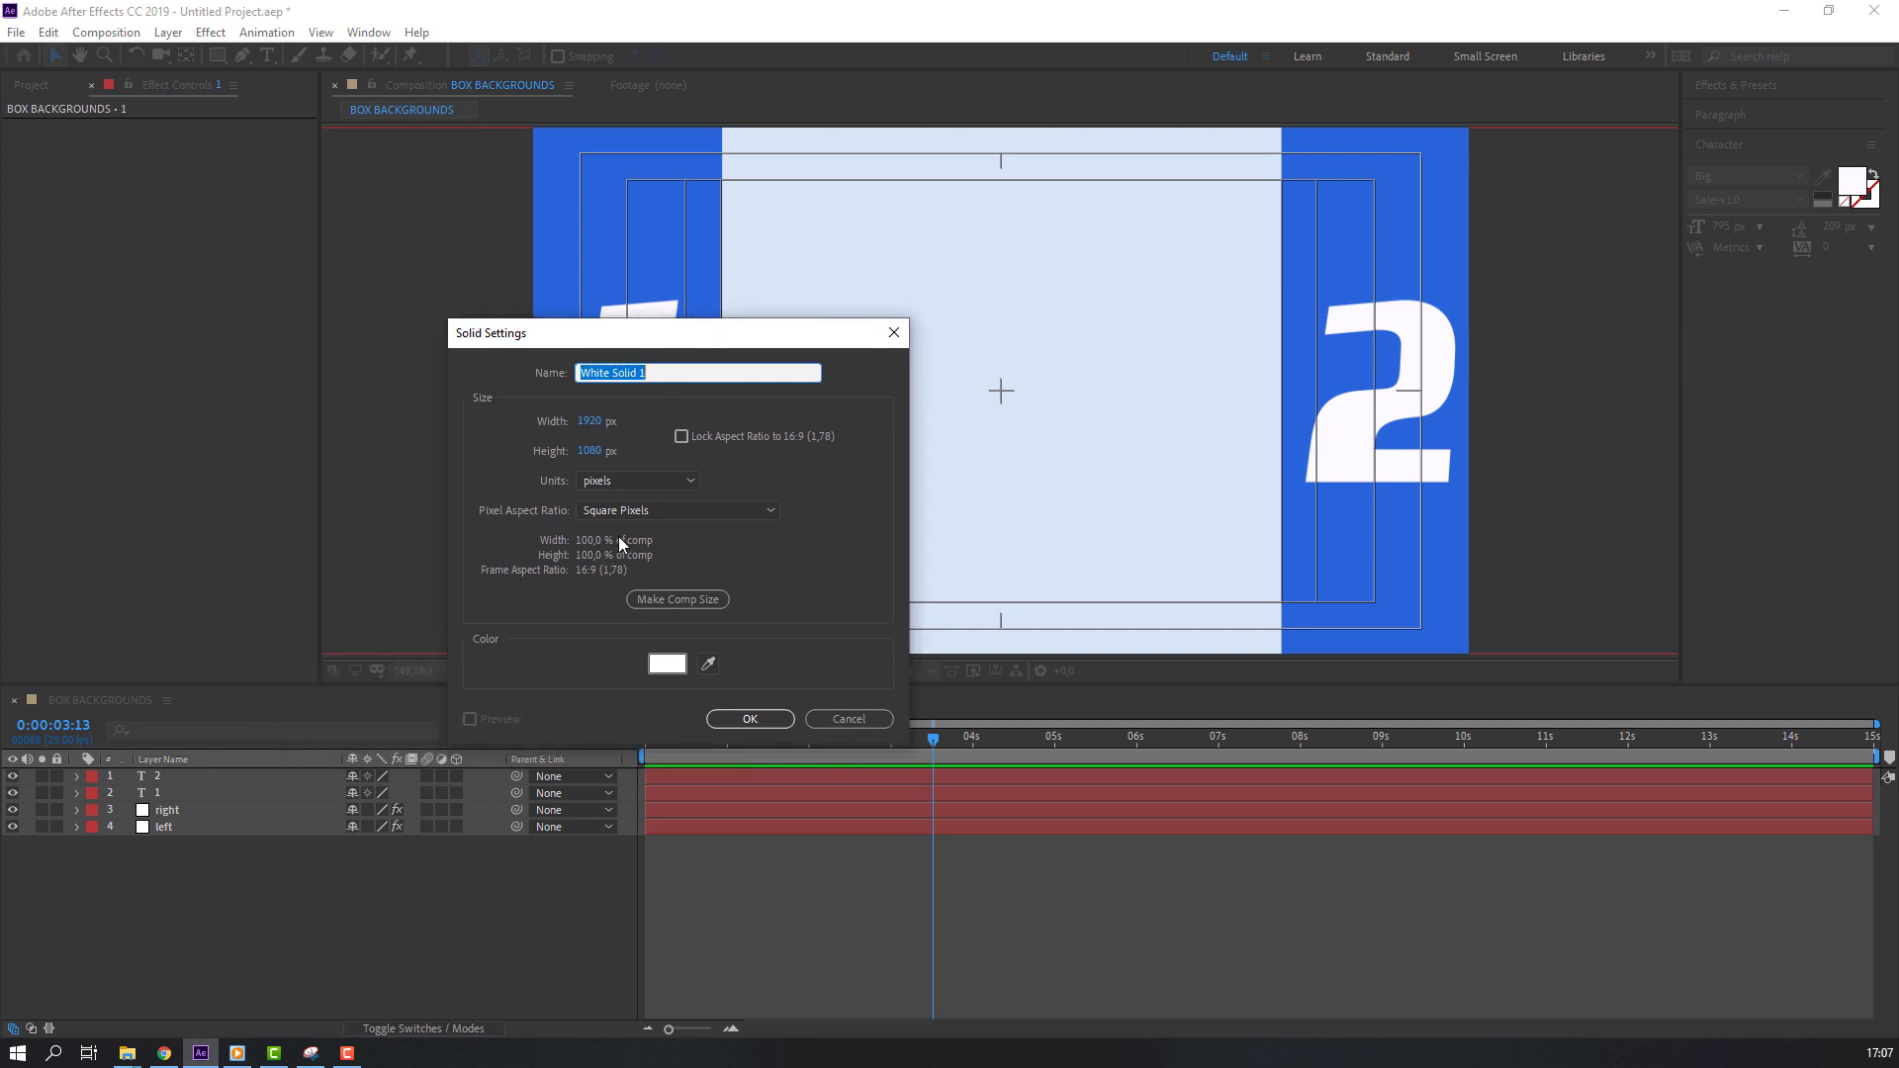
text(d)
text(own)
click(750, 719)
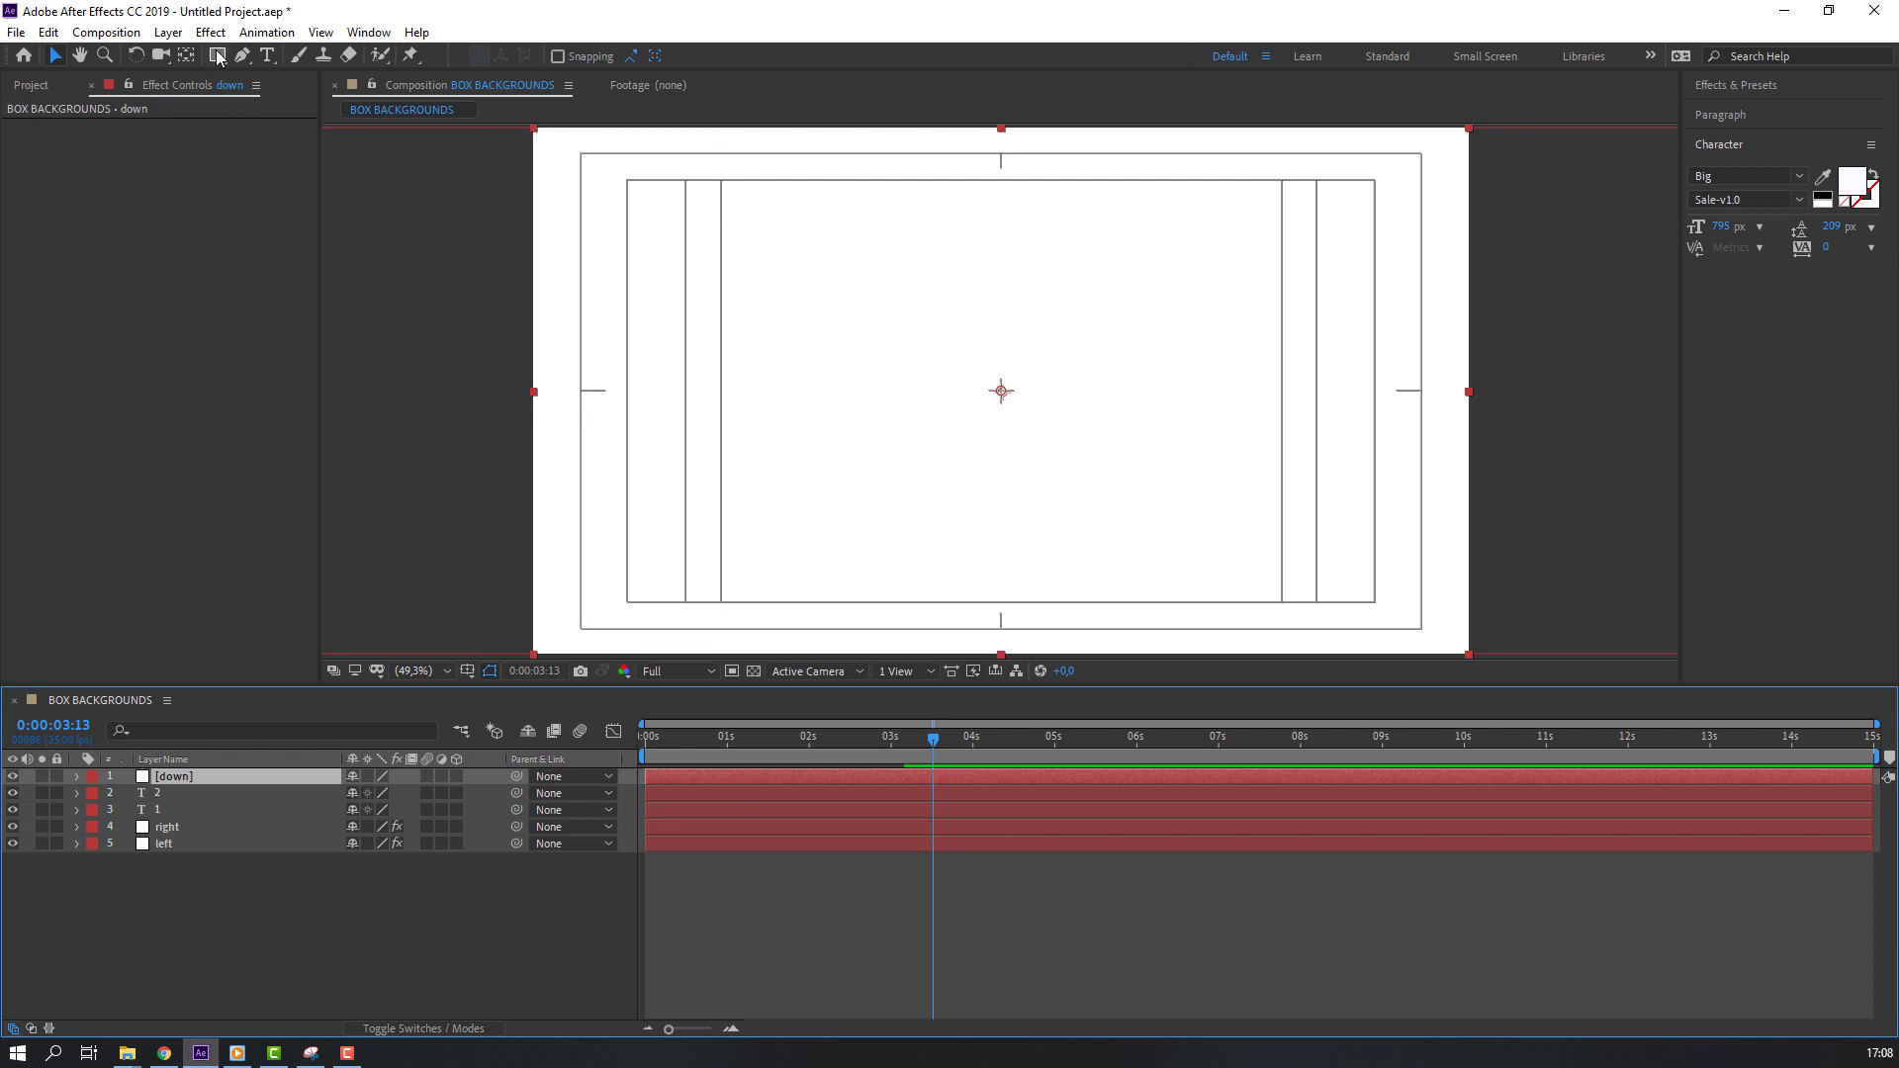
- Lower the down solid's Opacity to 45%, then select the Rectangle tool
key(t)
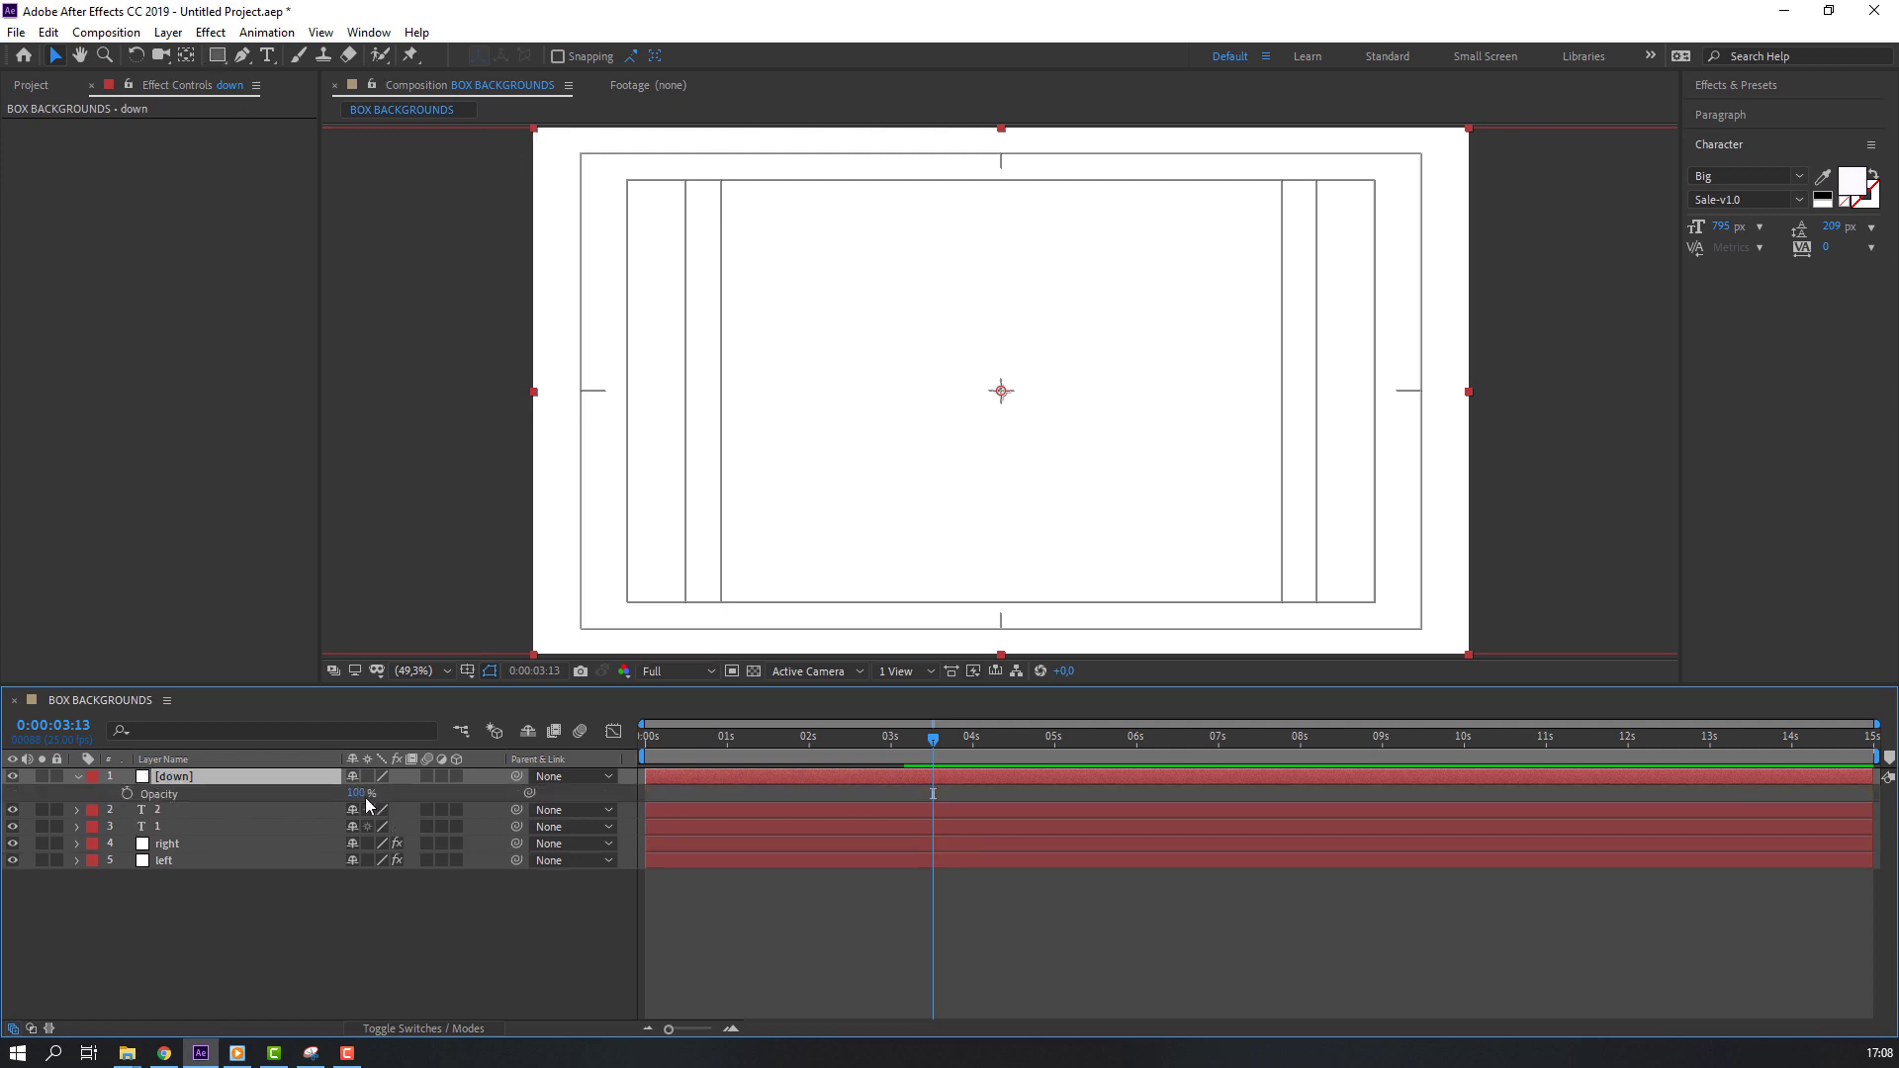
drag(365, 797, 318, 775)
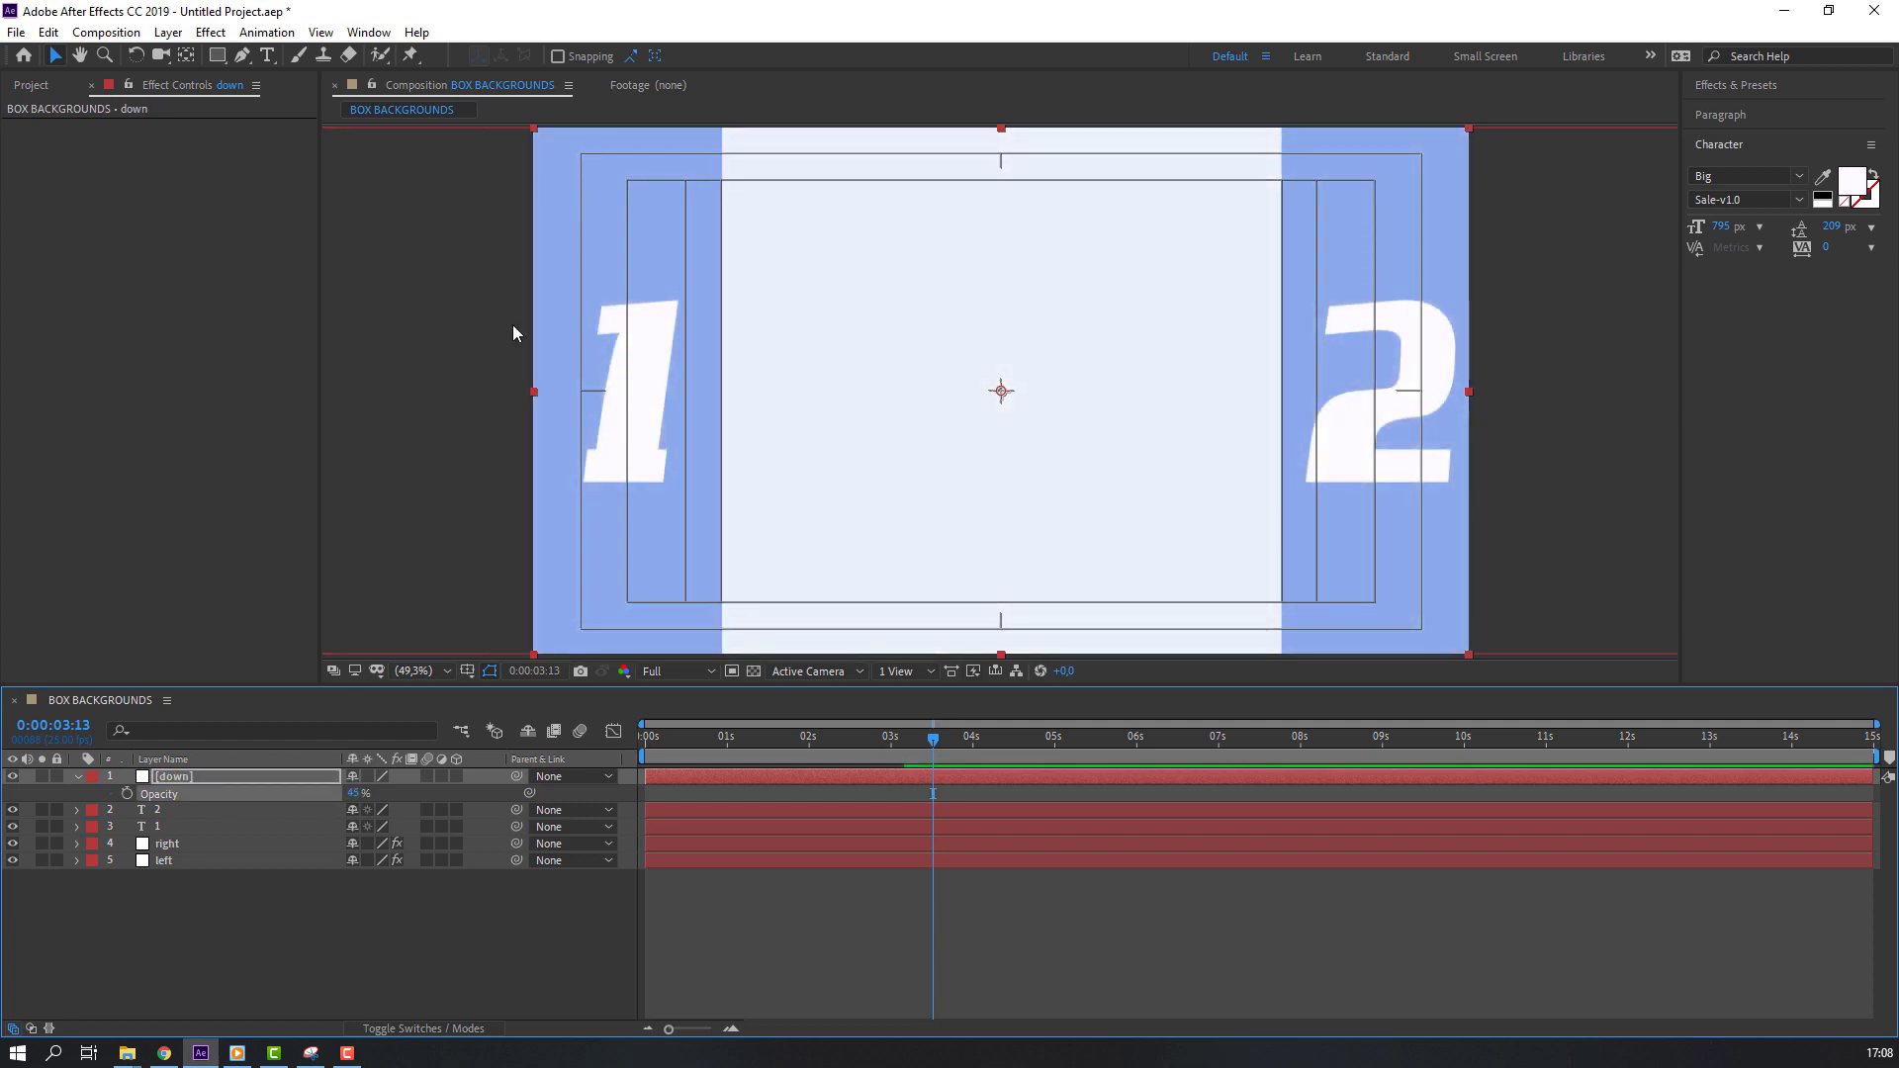
key(comma)
key(comma)
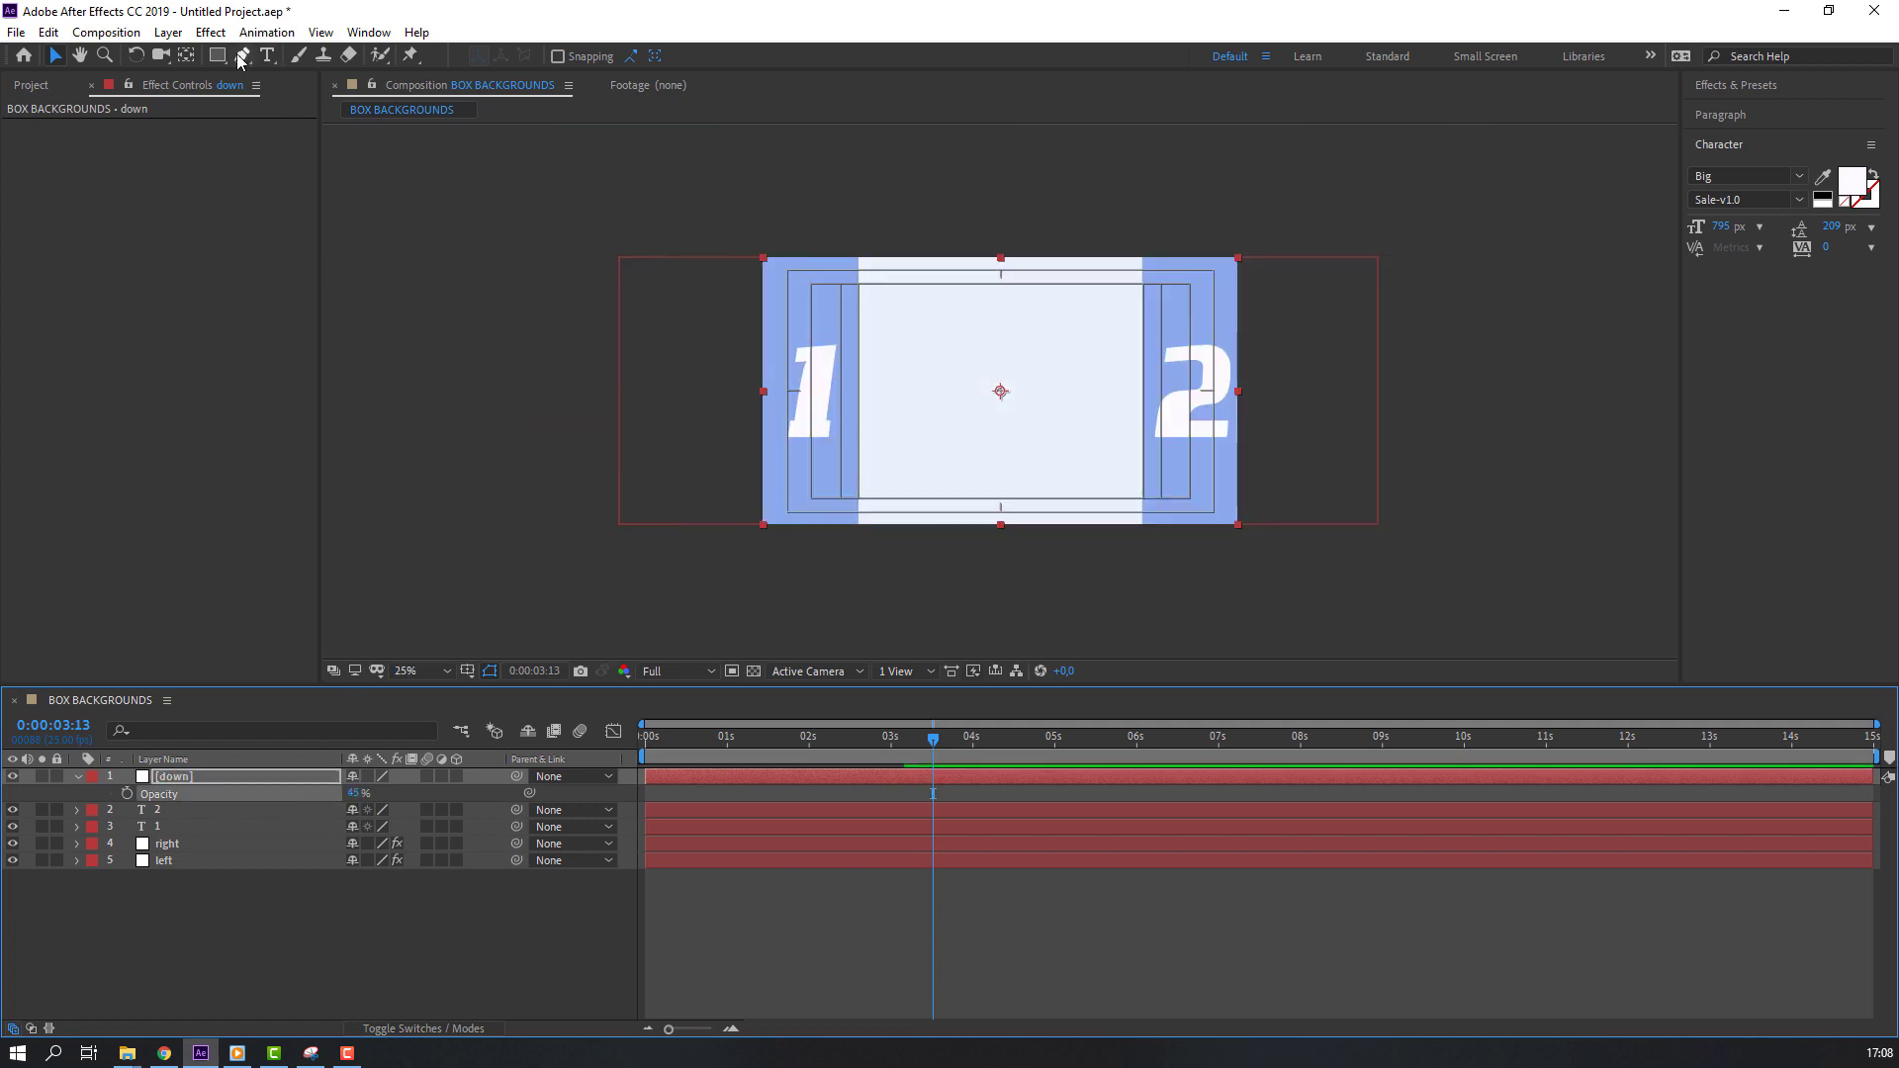
click(218, 55)
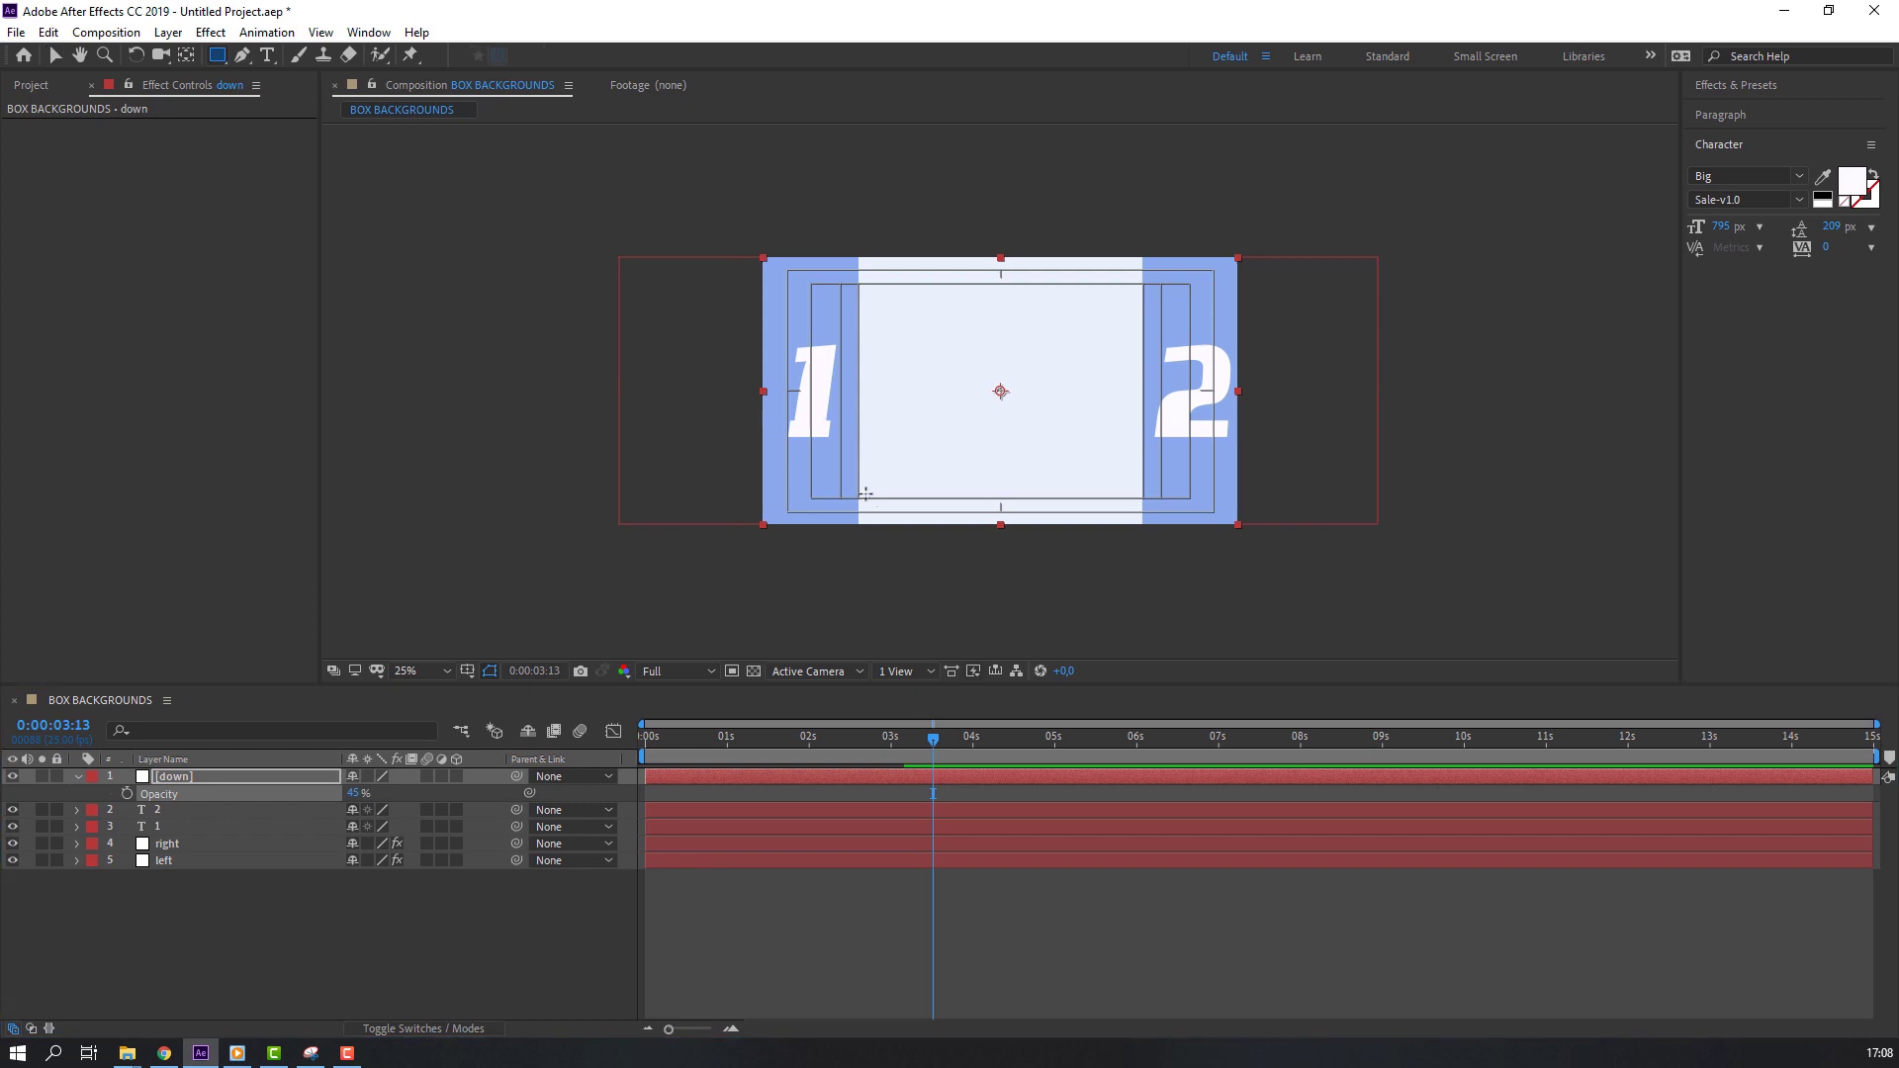
key(period)
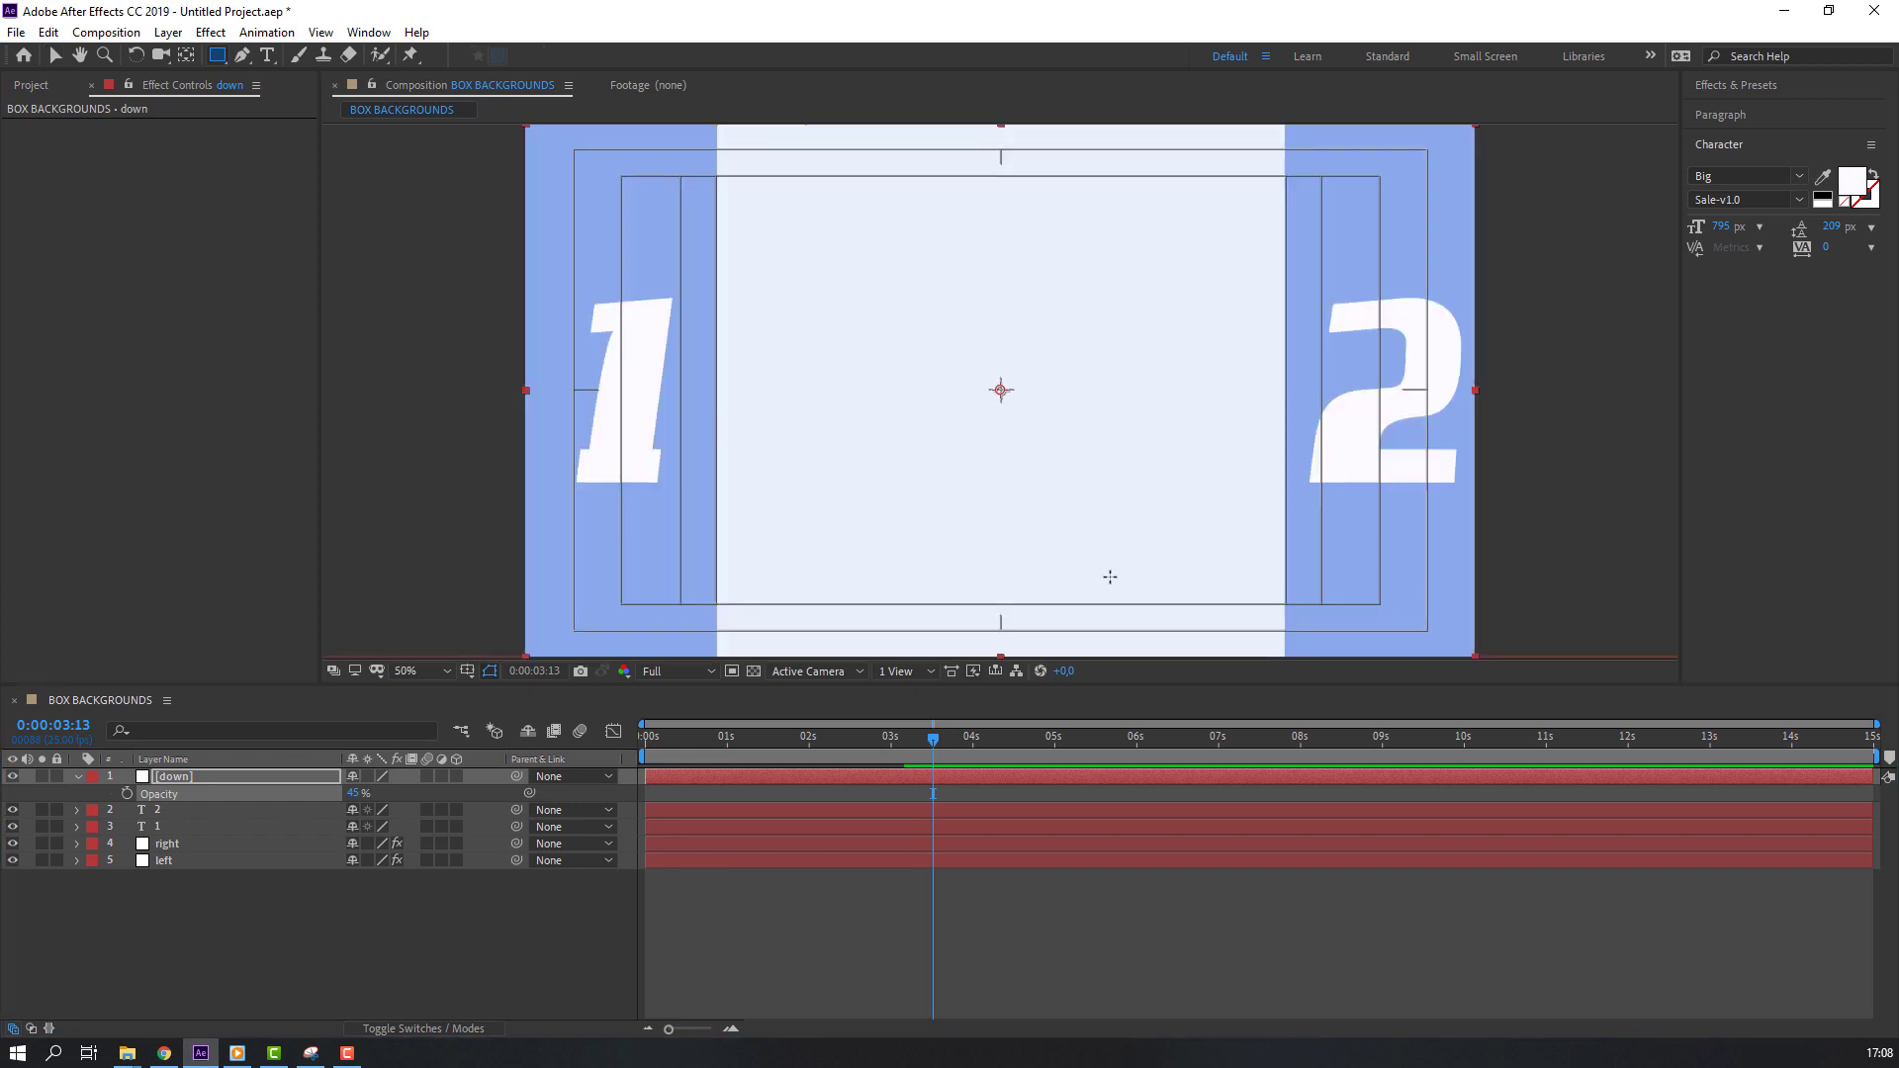
scroll(1081, 475, down, 3)
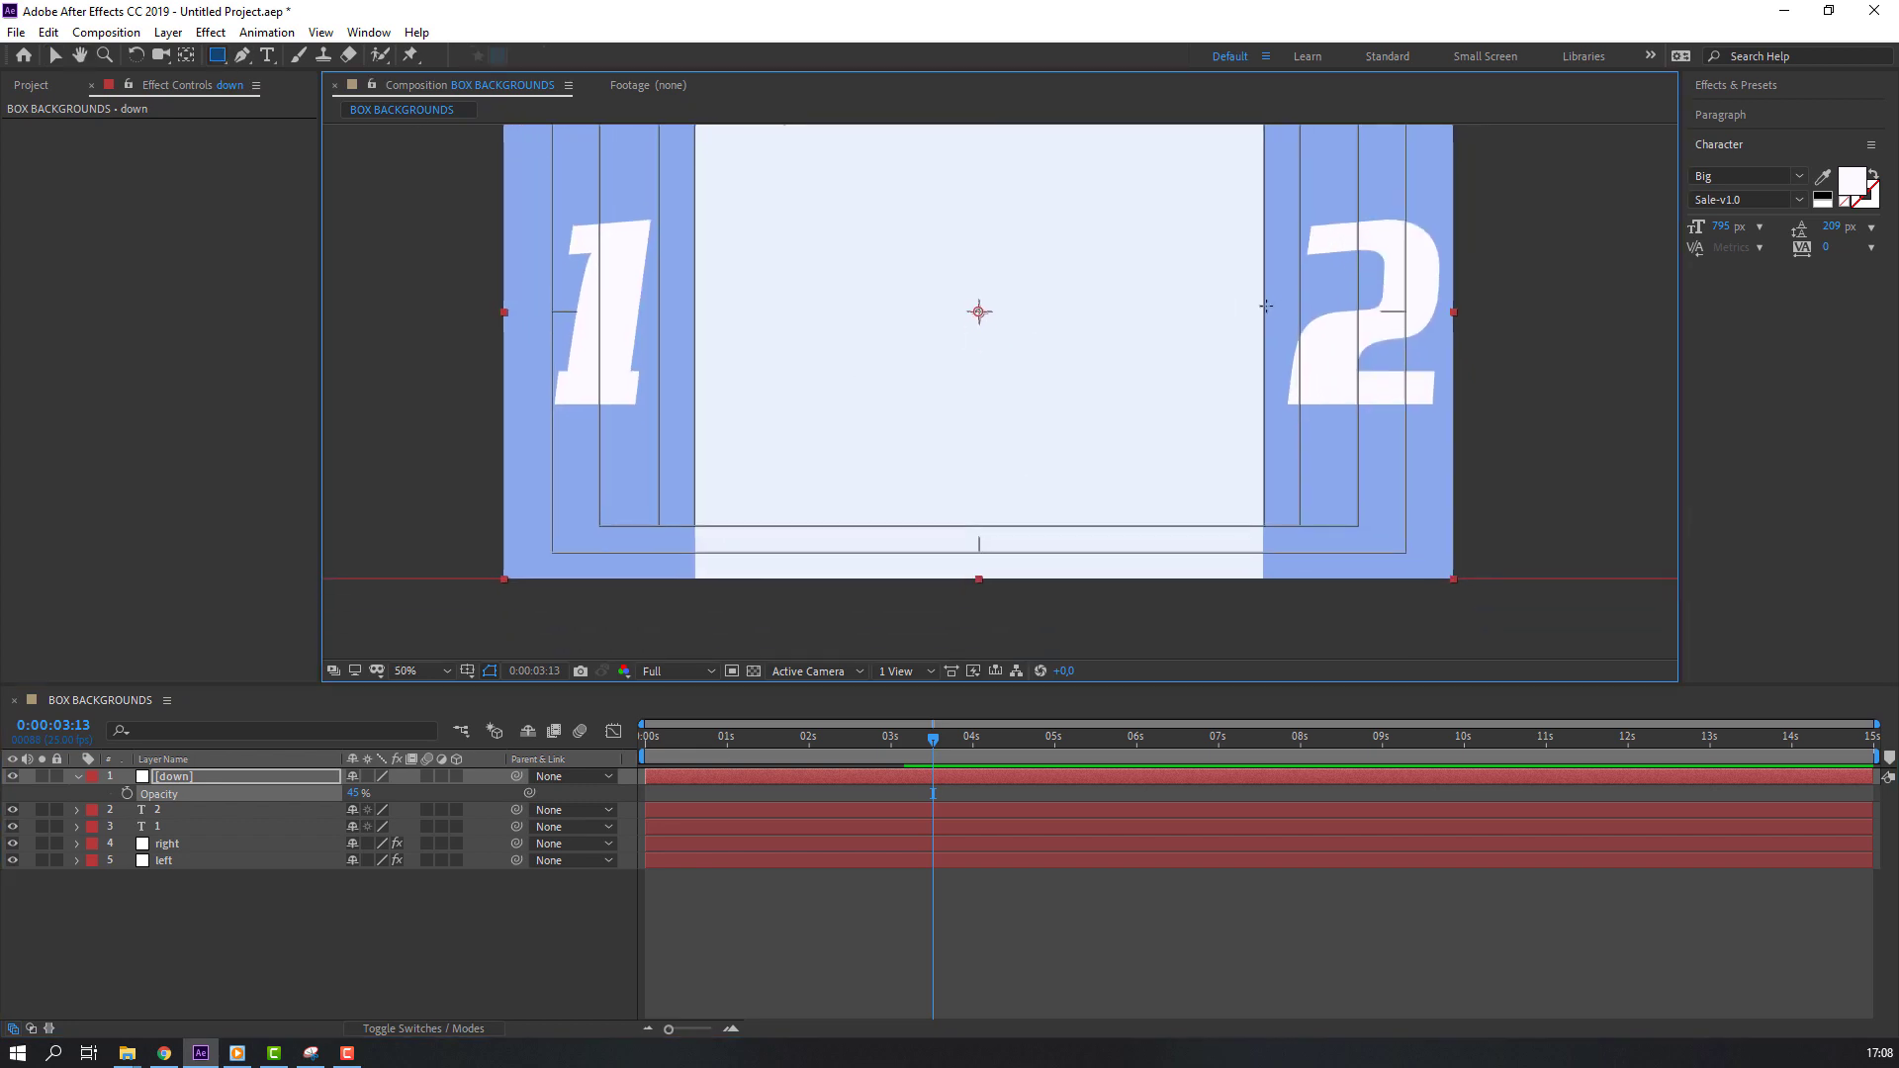
- Draw Mask 1 on the down solid and lower its top edge to the panel's middle
drag(1263, 302, 692, 585)
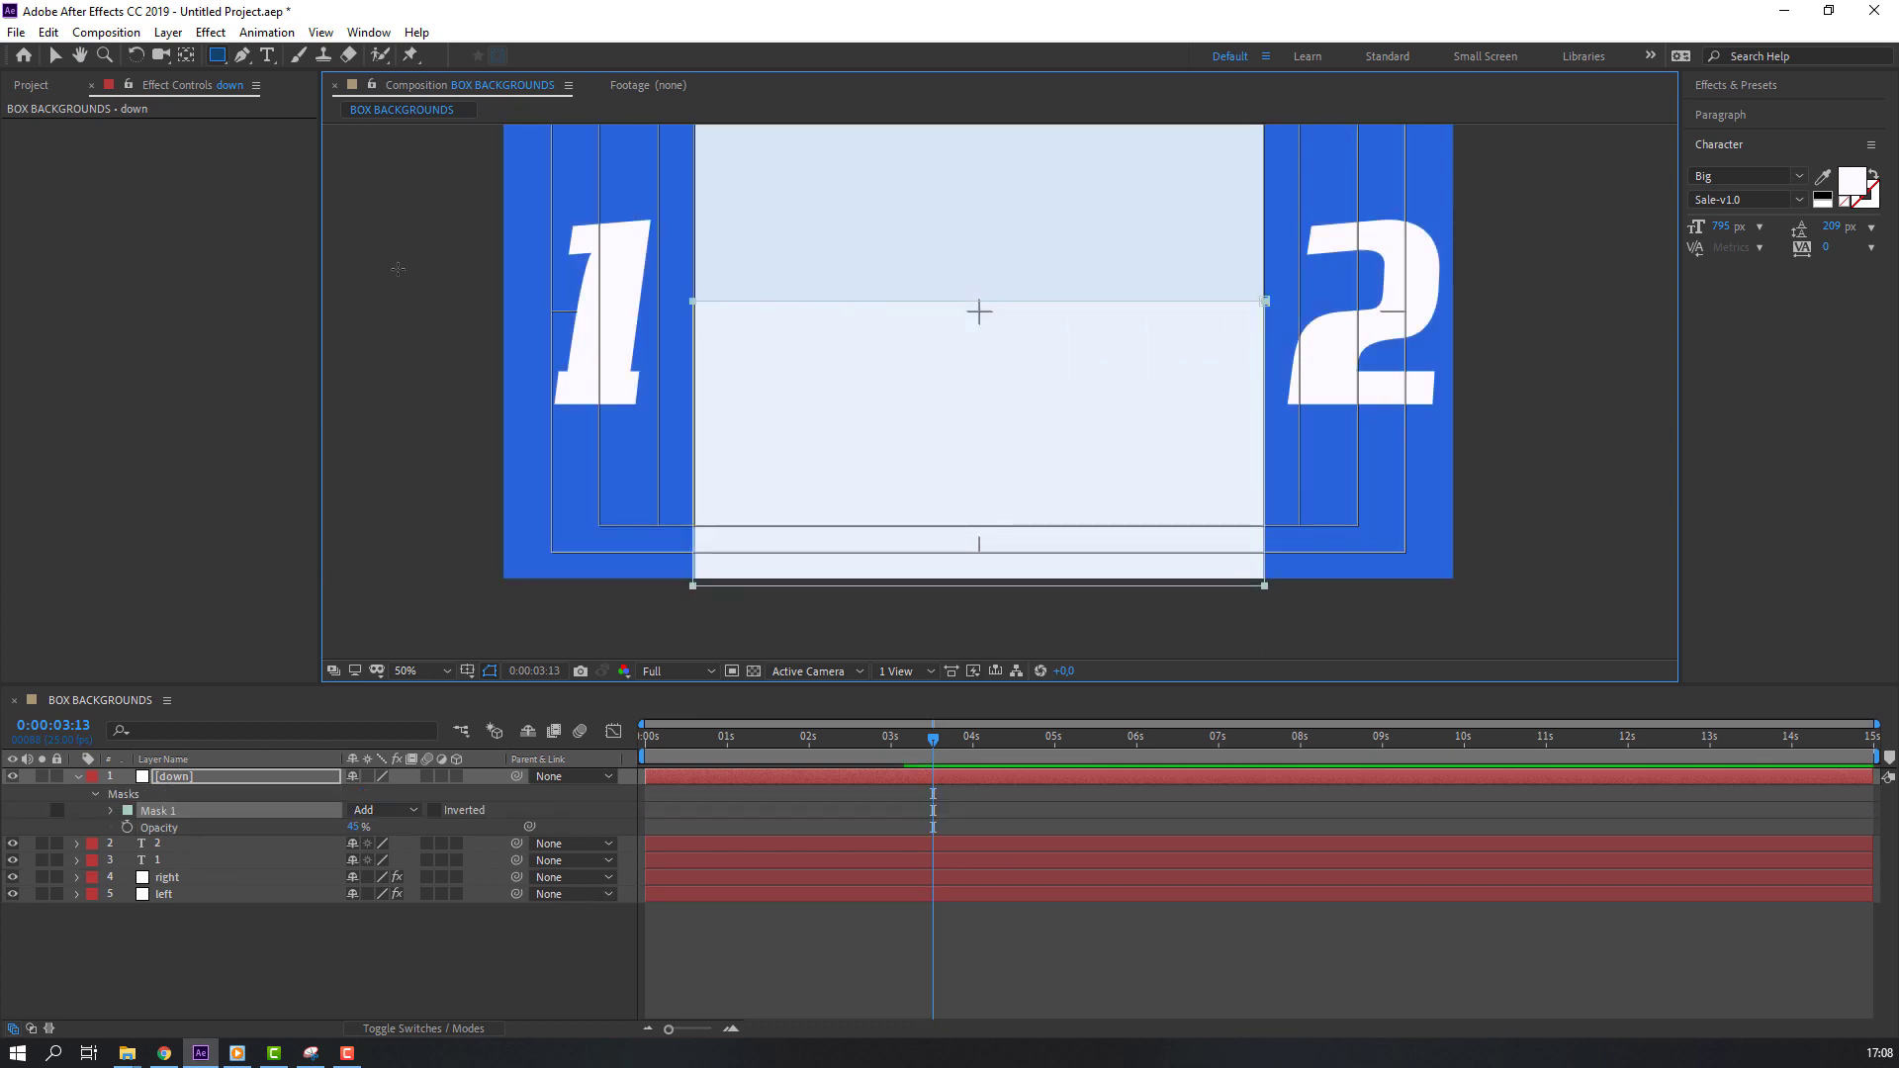
key(v)
key(period)
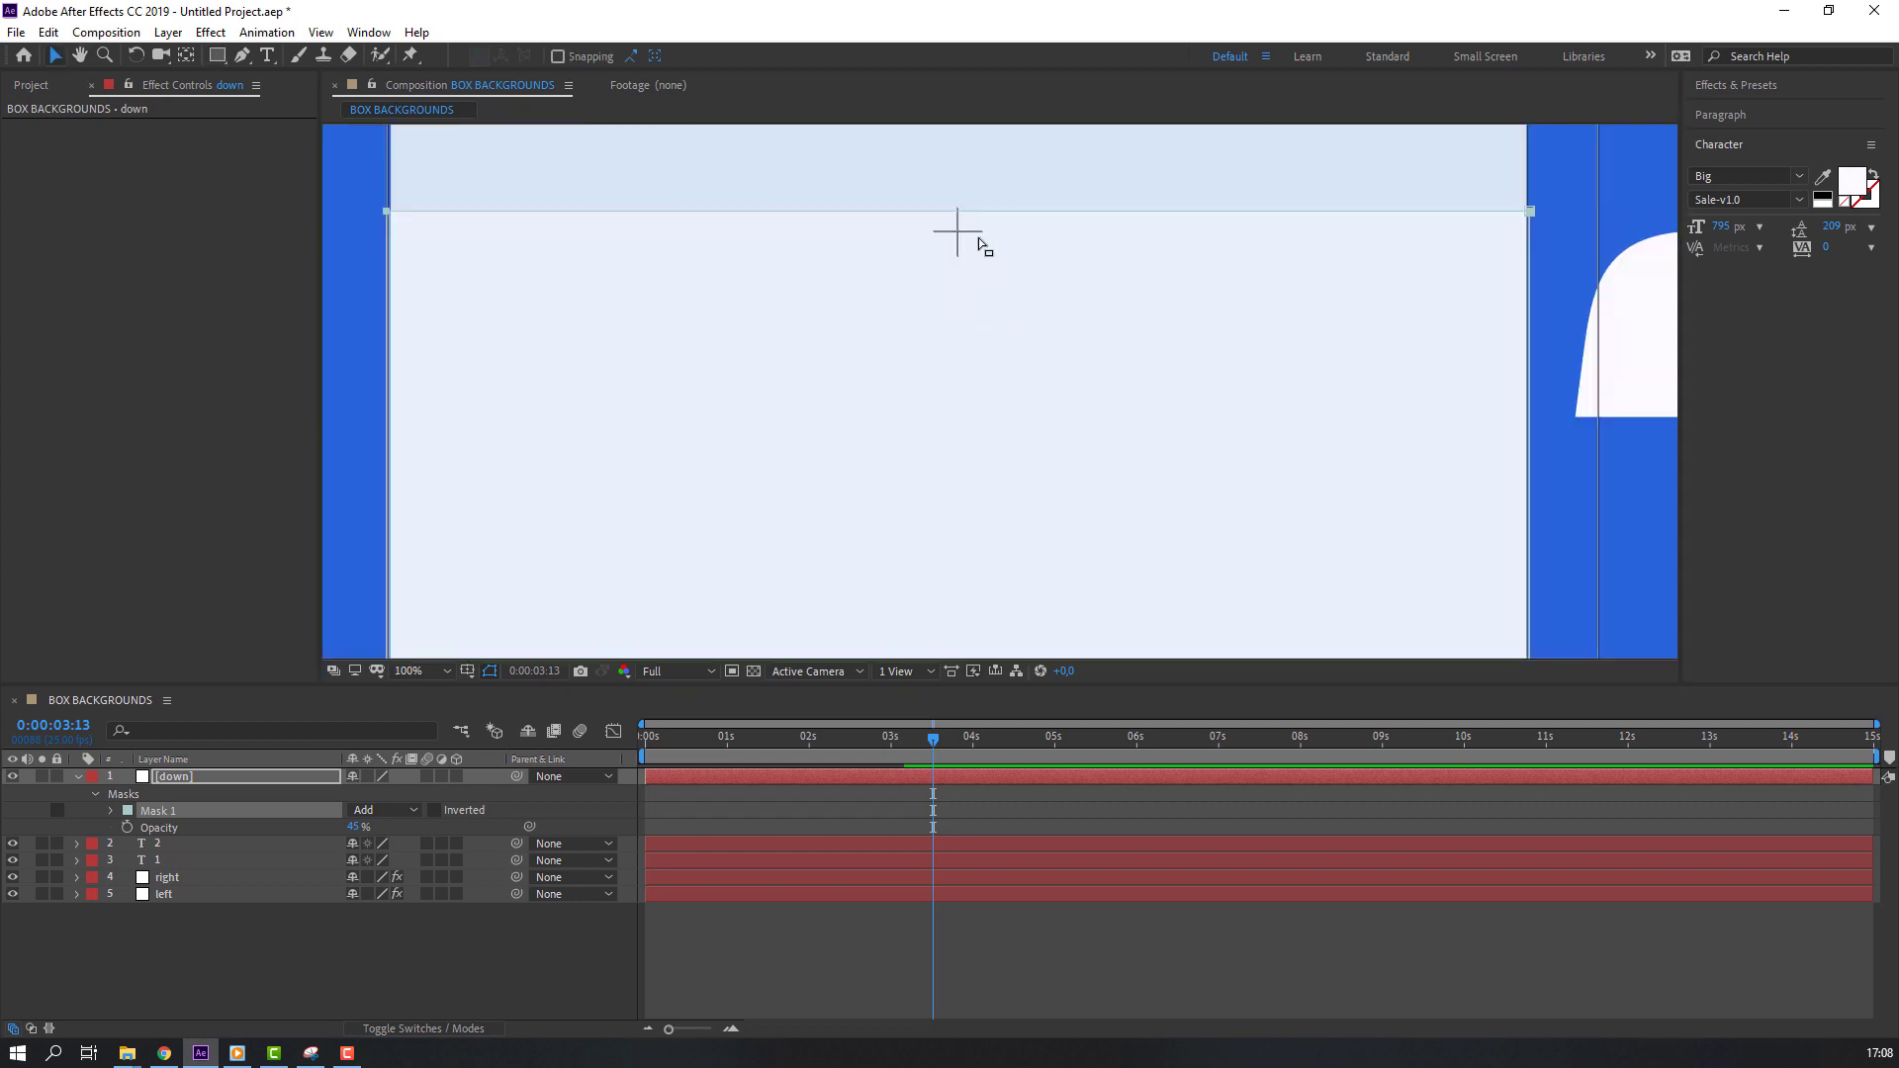
click(389, 215)
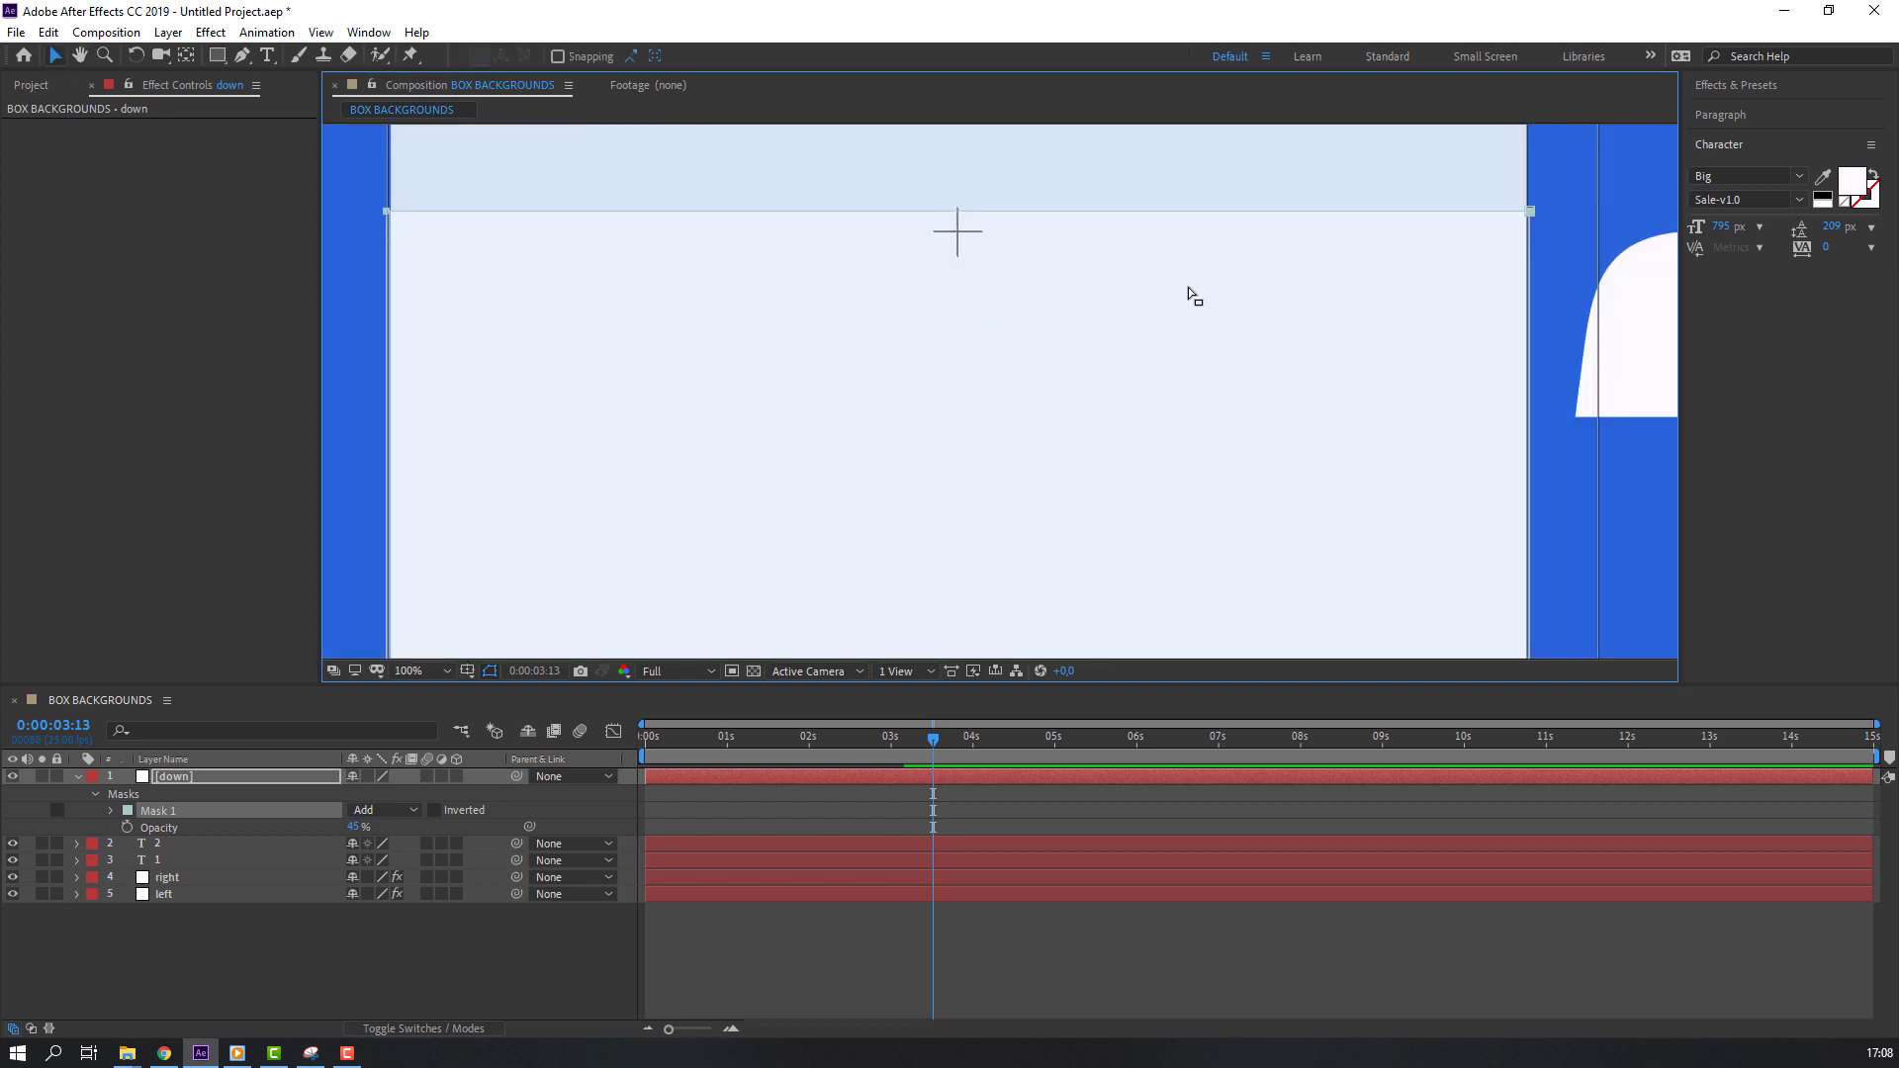
click(142, 809)
click(110, 810)
click(183, 844)
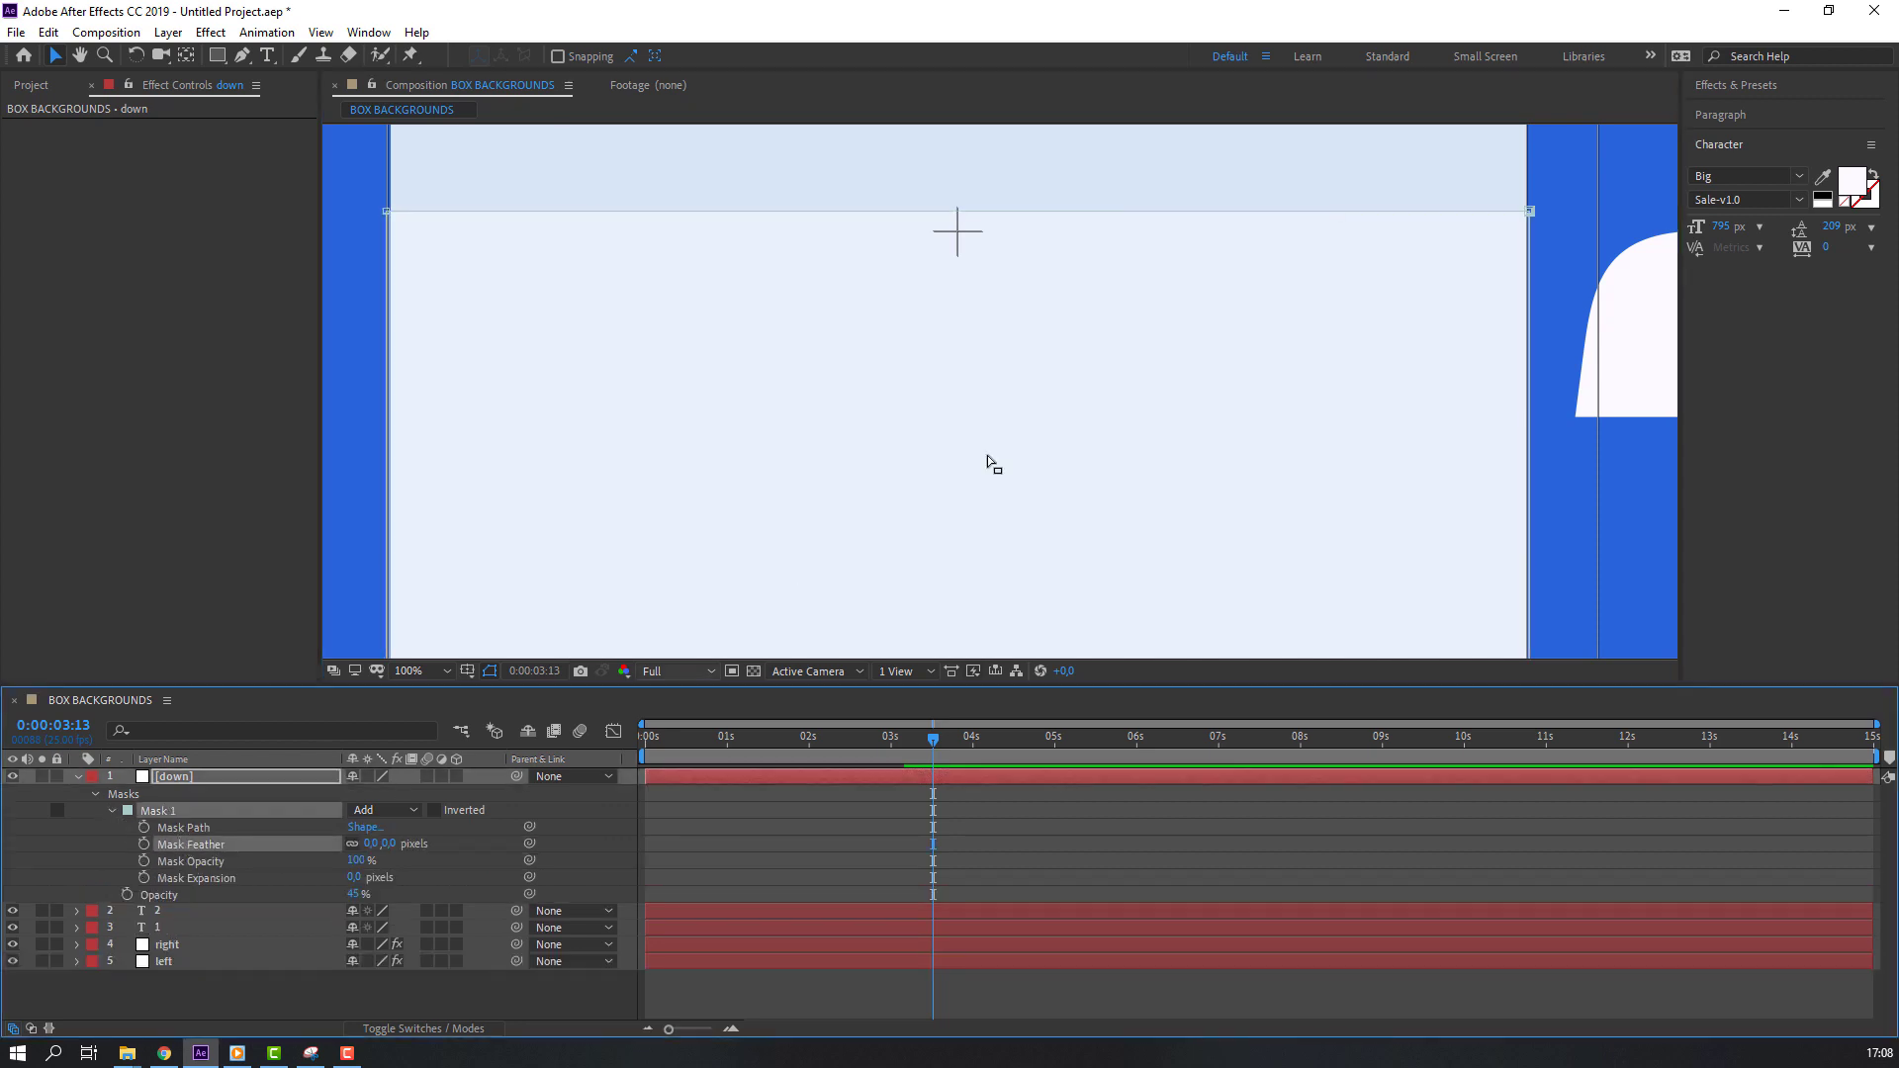
click(988, 228)
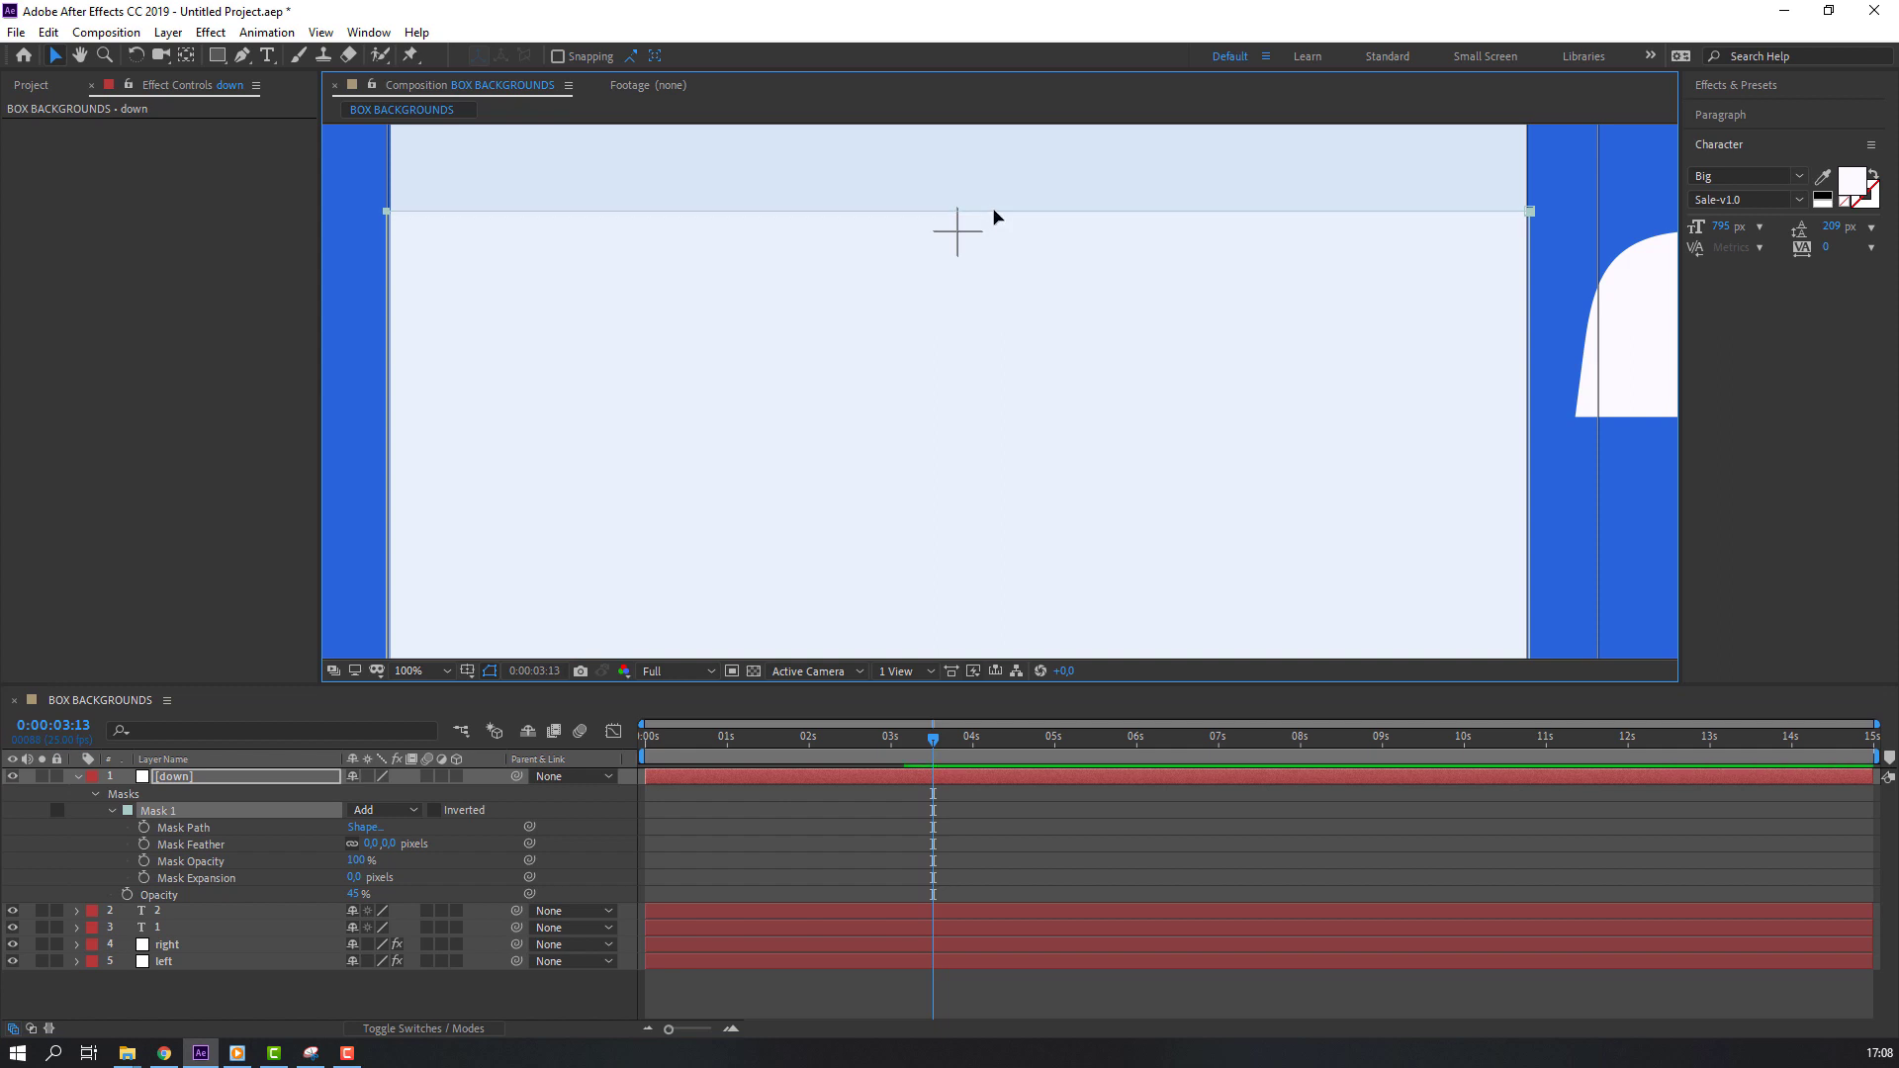
drag(994, 216, 996, 233)
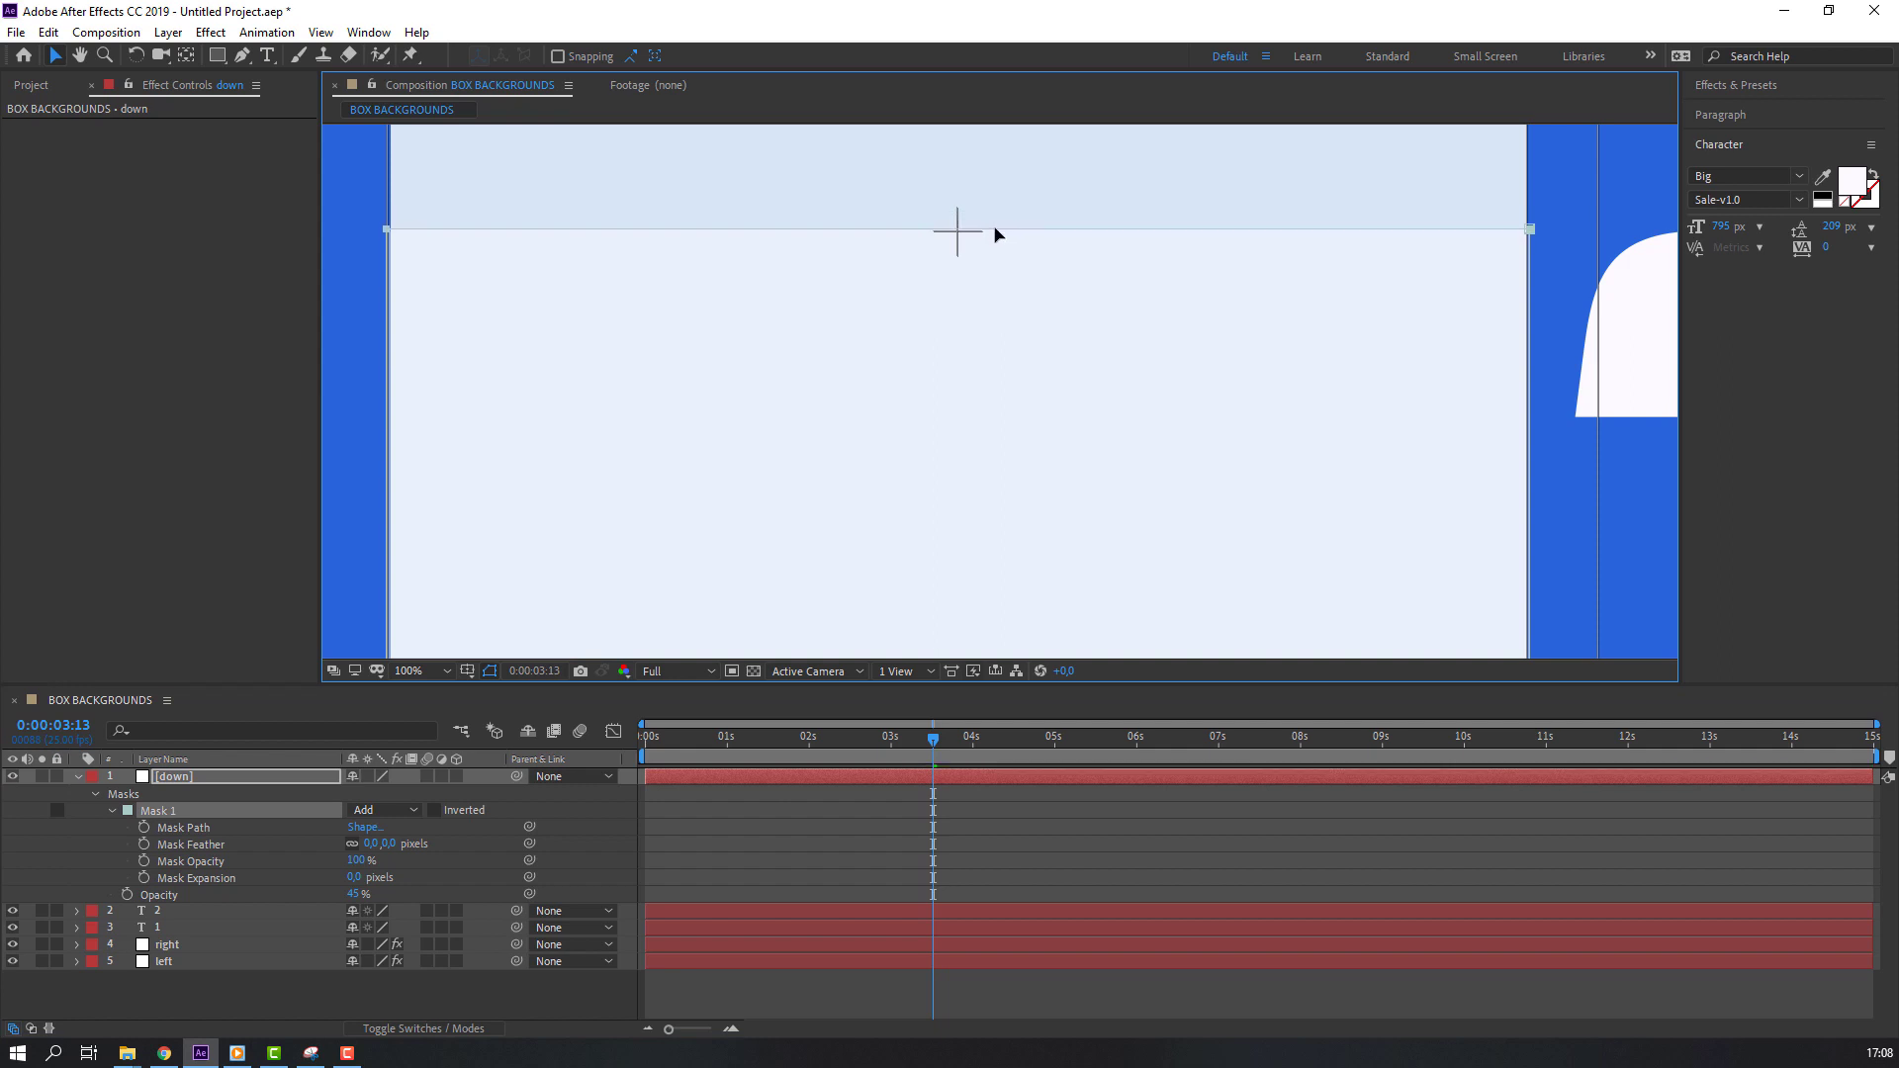
- Set the viewer magnification to Fit, then collapse and select the down layer
scroll(996, 238, down, 4)
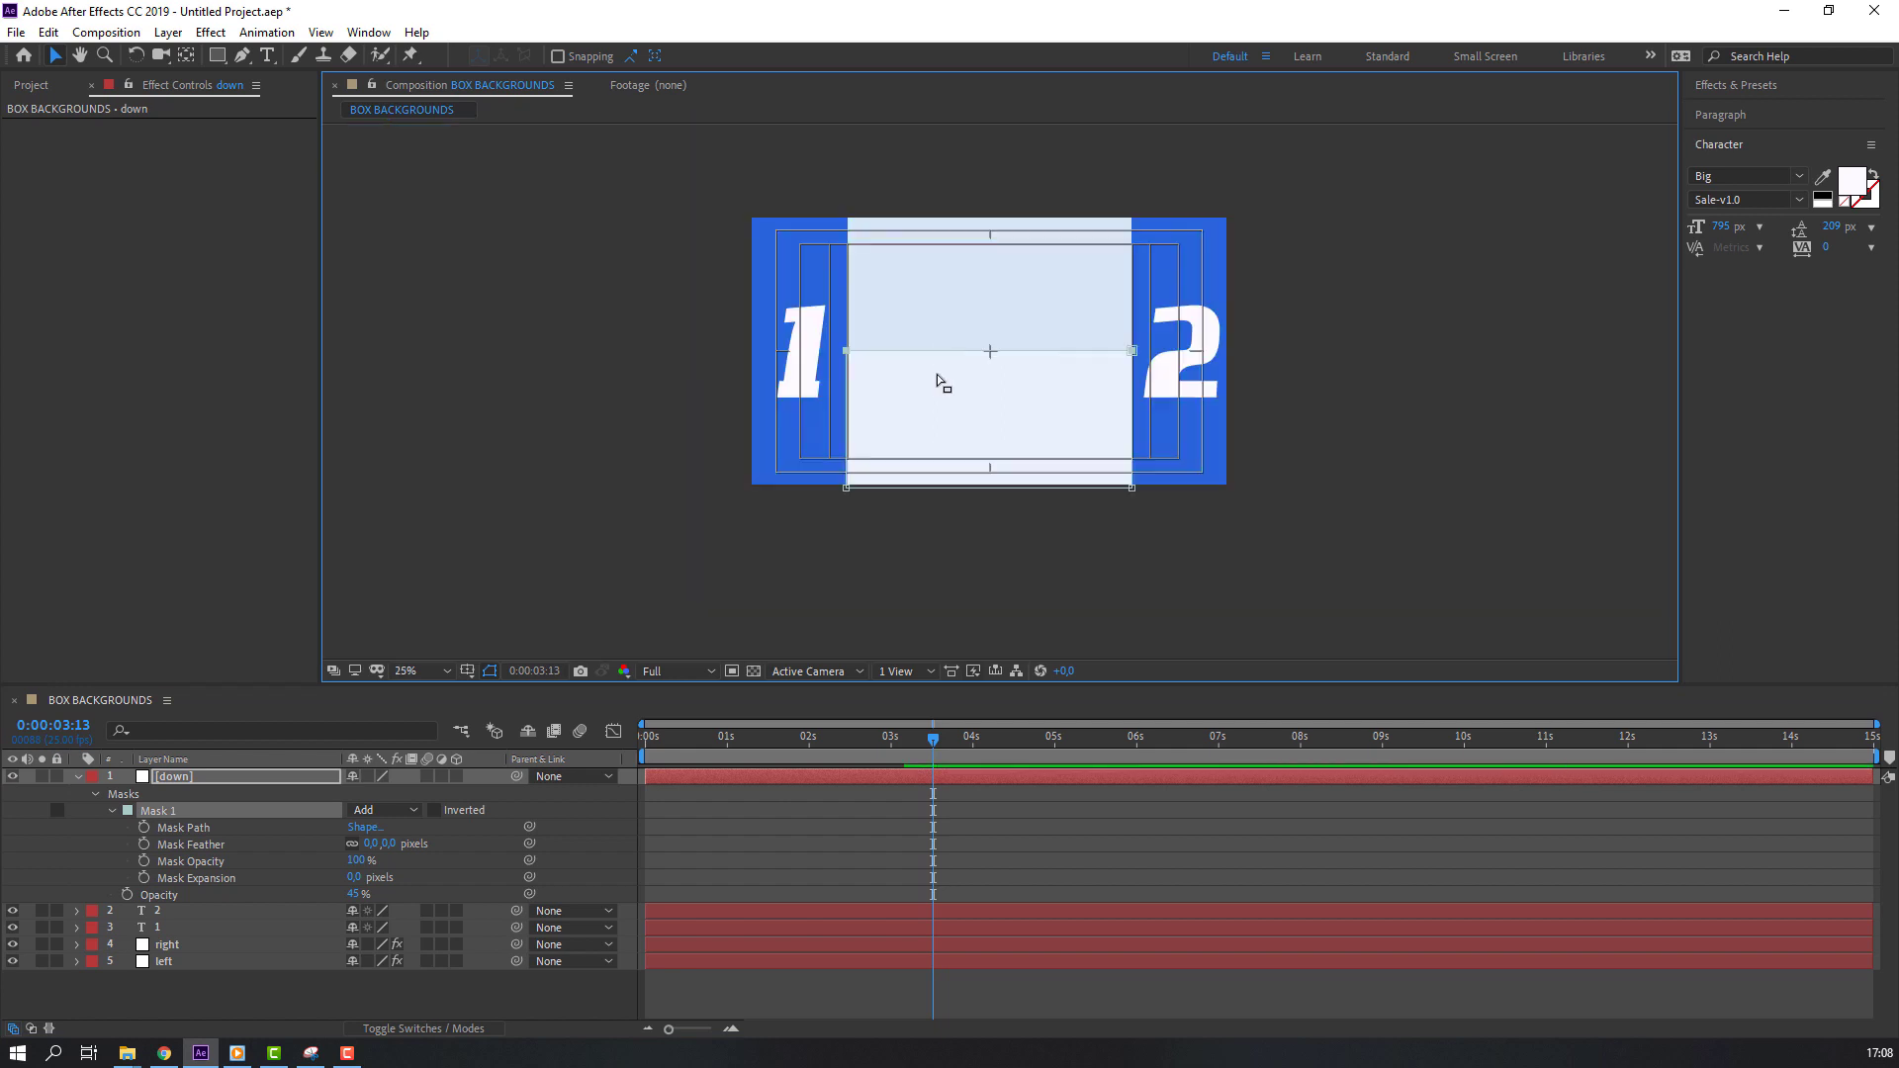
click(572, 541)
key(period)
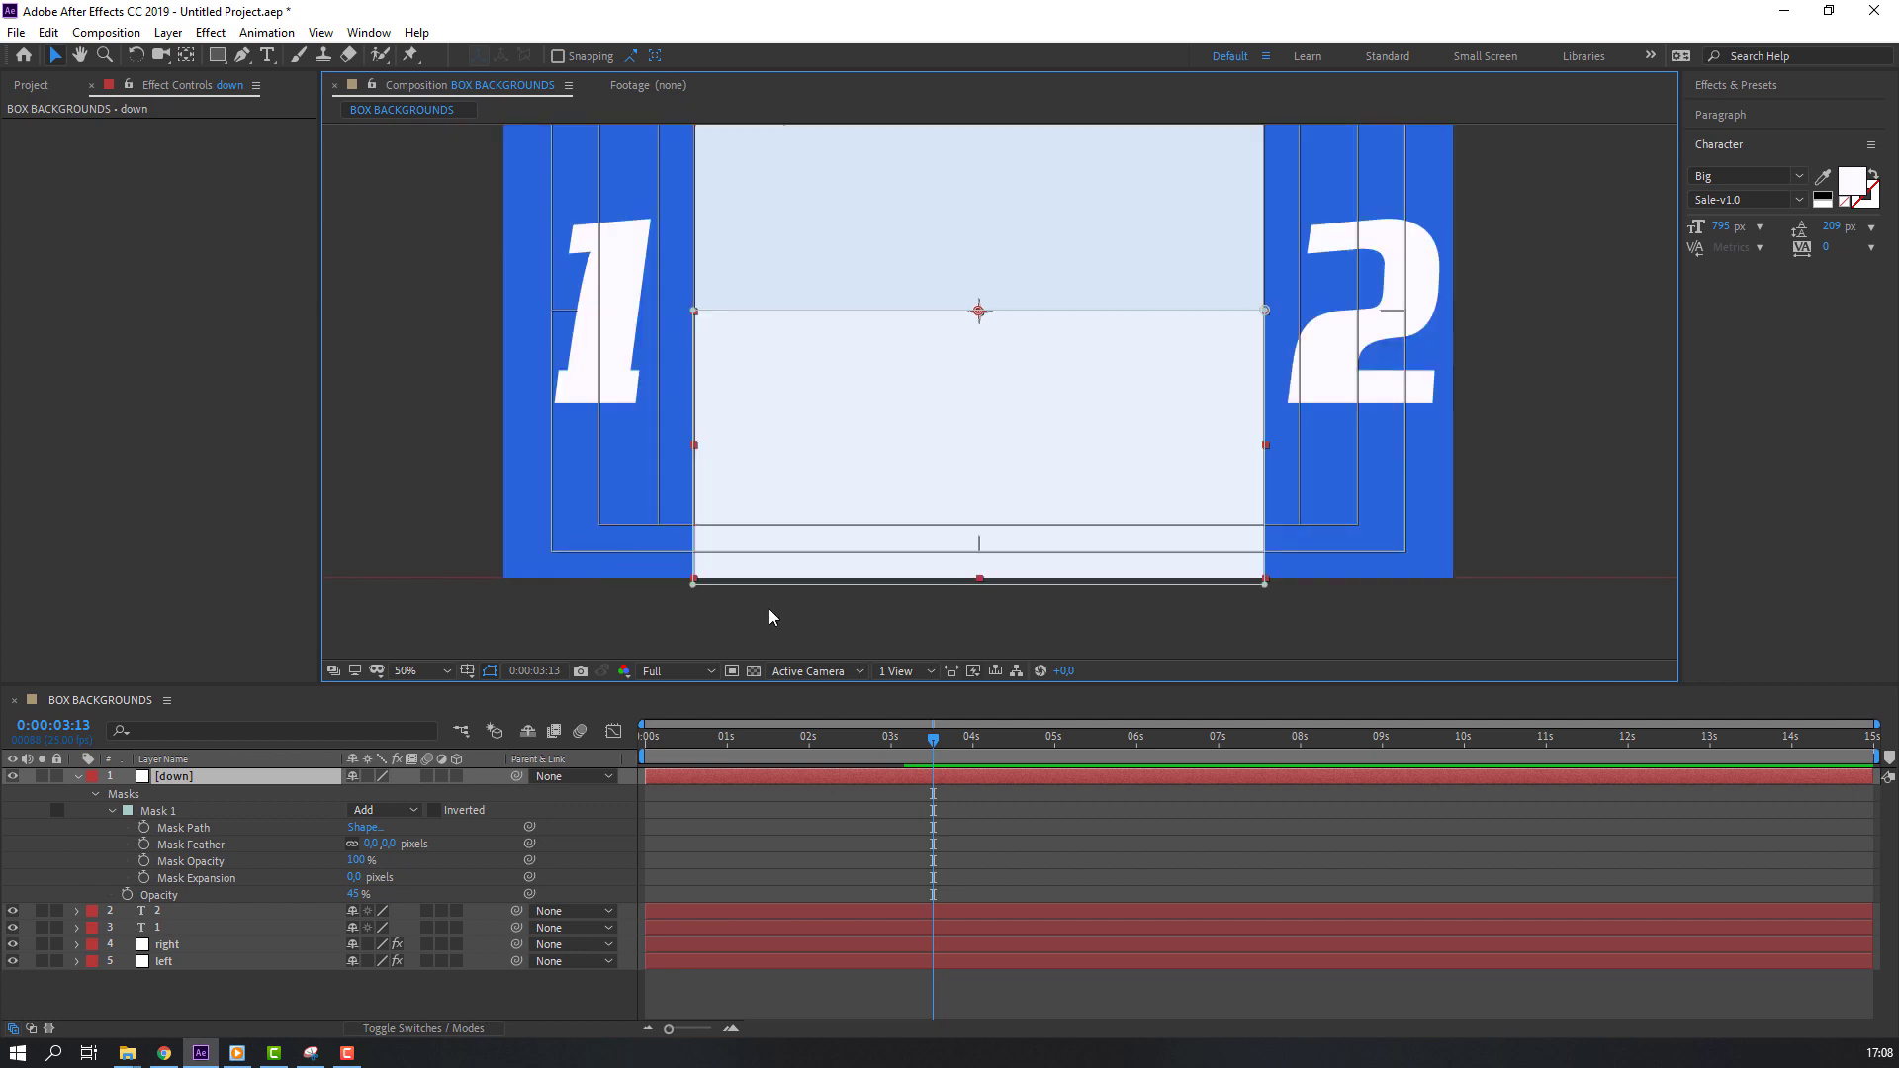
click(449, 669)
click(419, 701)
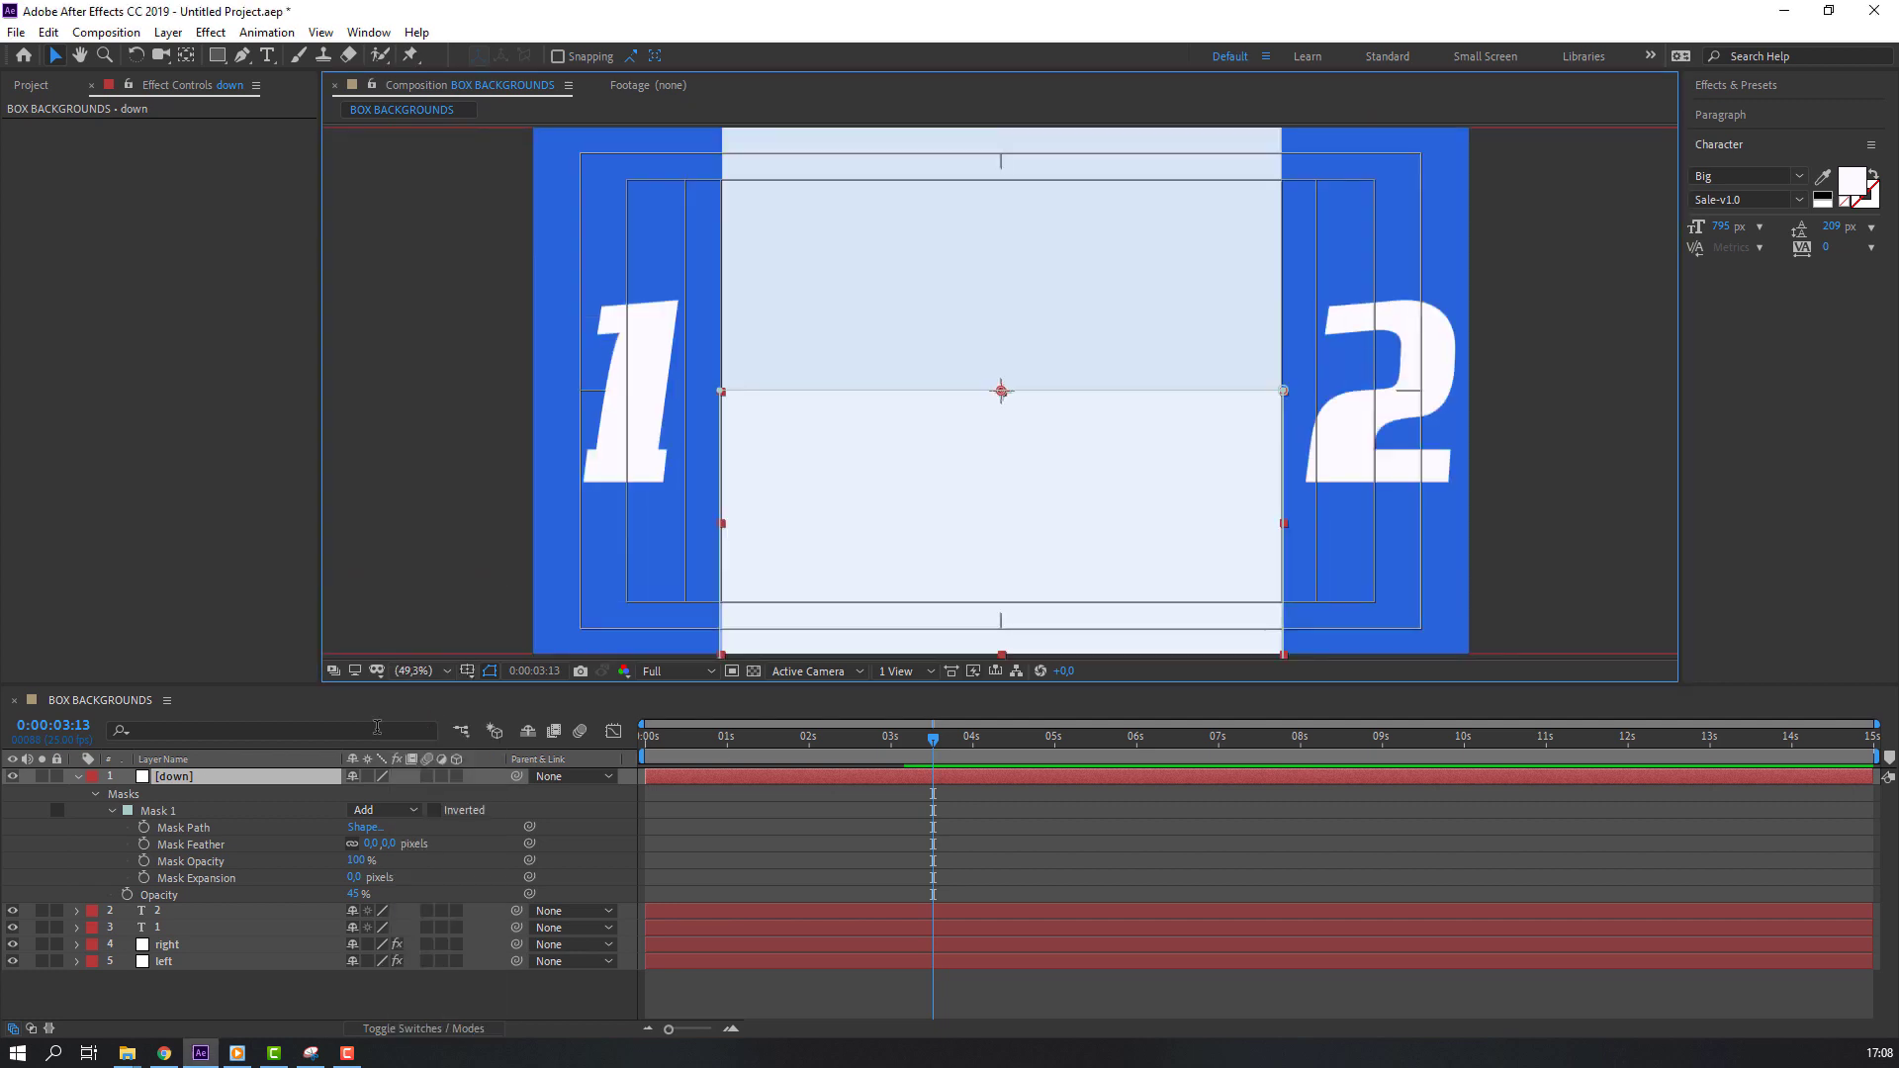
click(313, 1058)
click(74, 777)
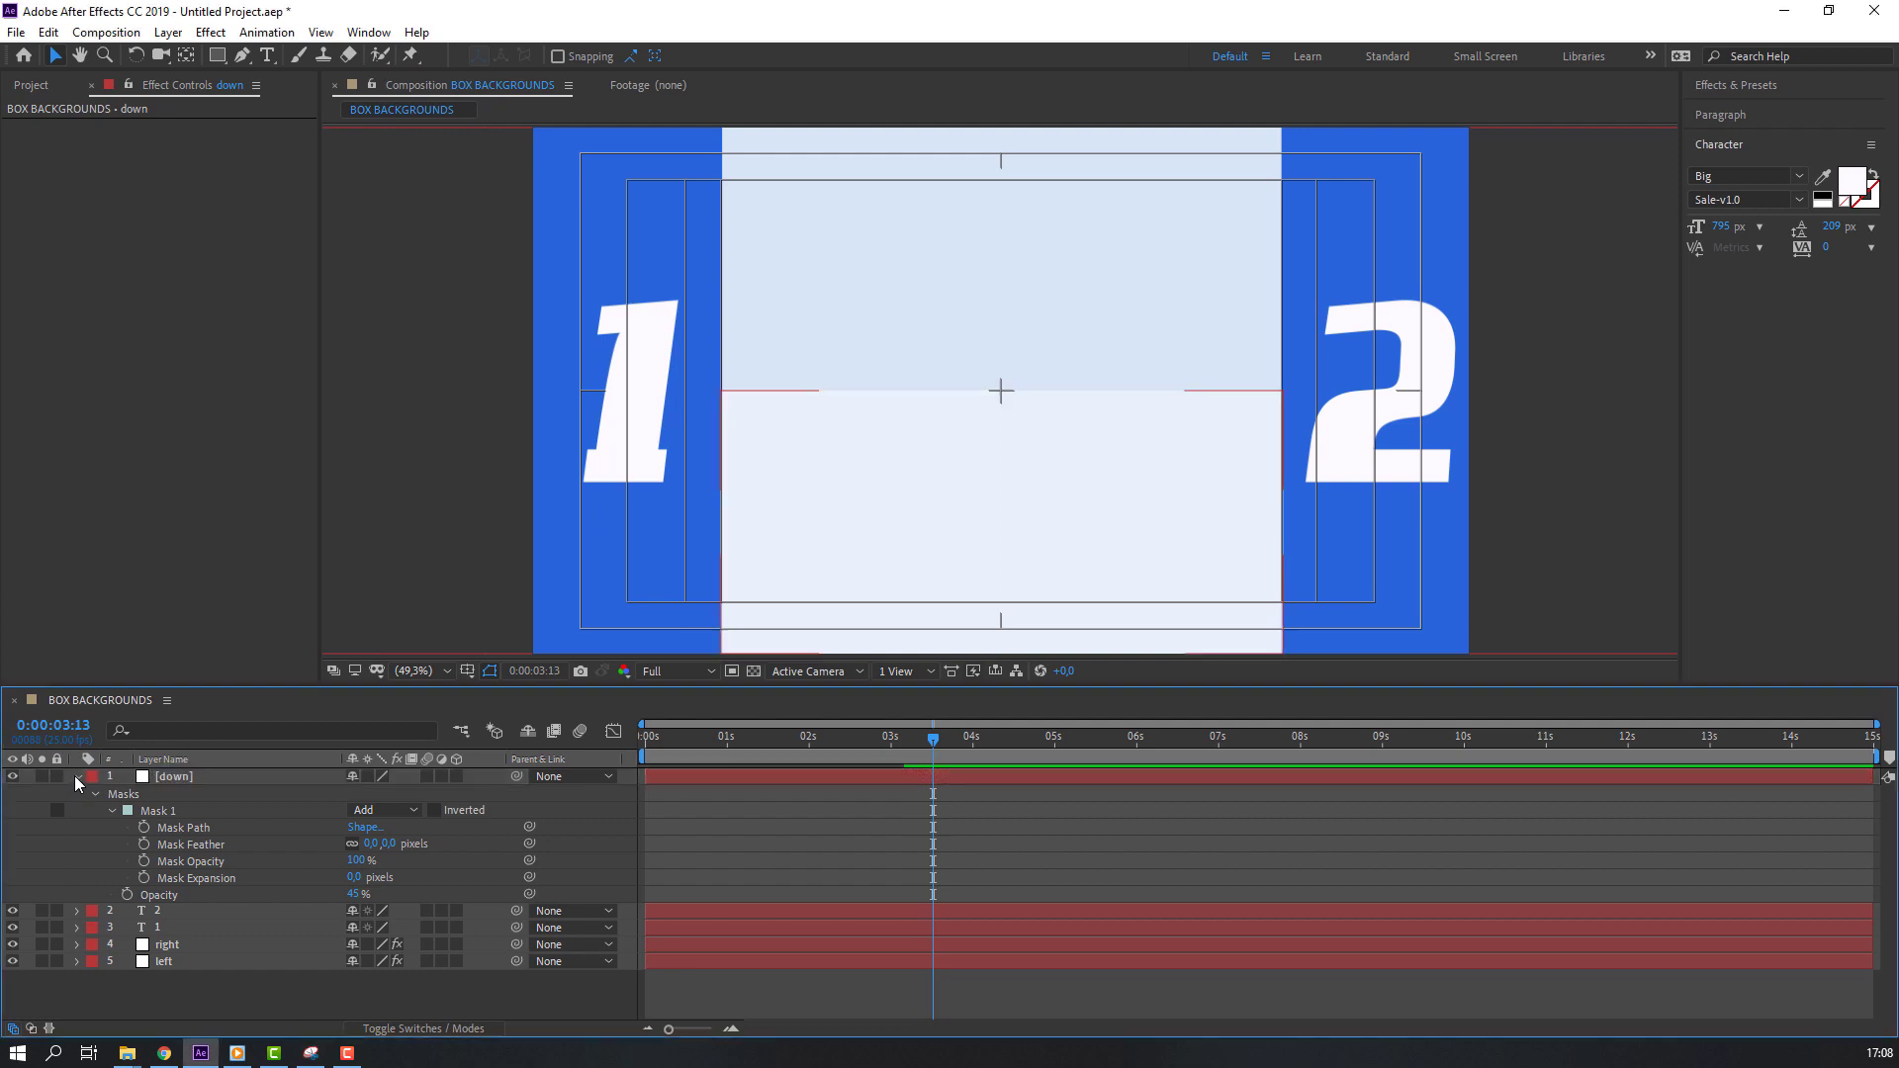
click(76, 777)
click(212, 775)
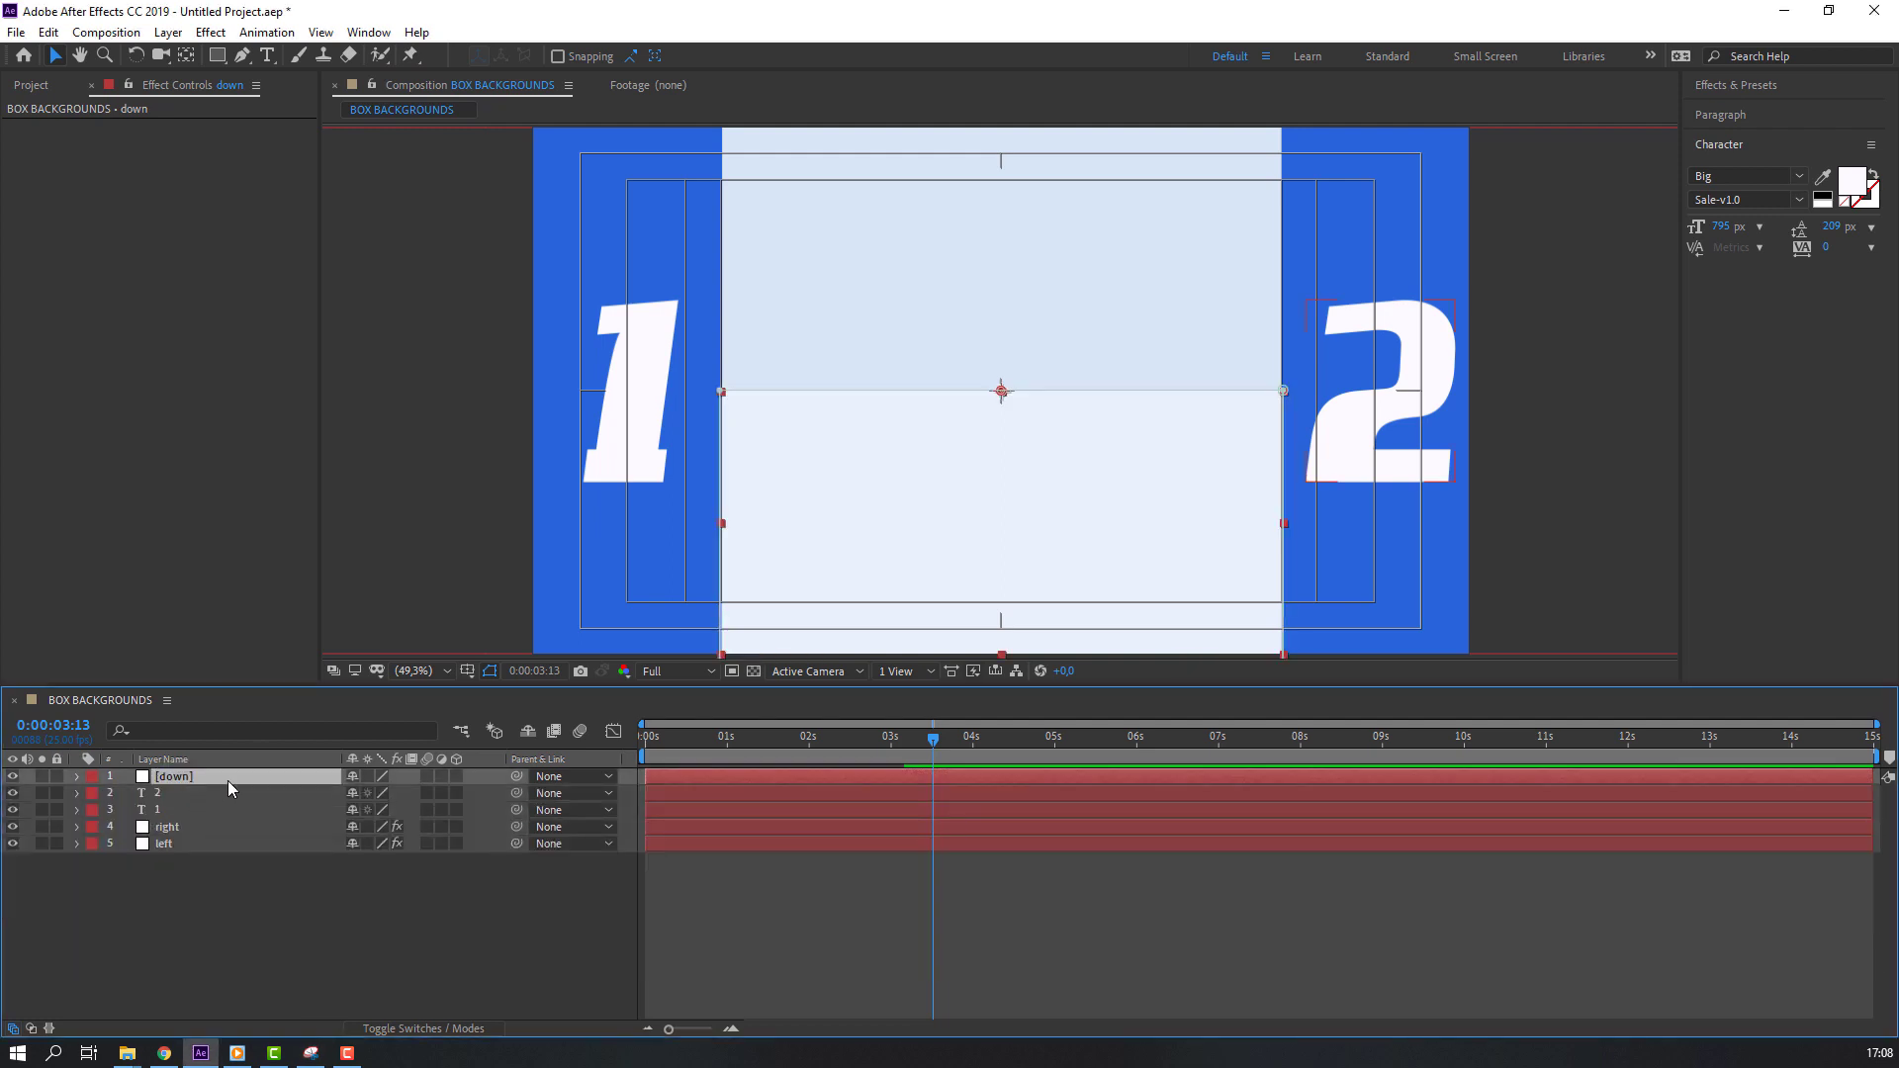
- Apply the Fill effect from Effects & Presets to the down layer, coloured light blue
click(1769, 86)
click(1754, 107)
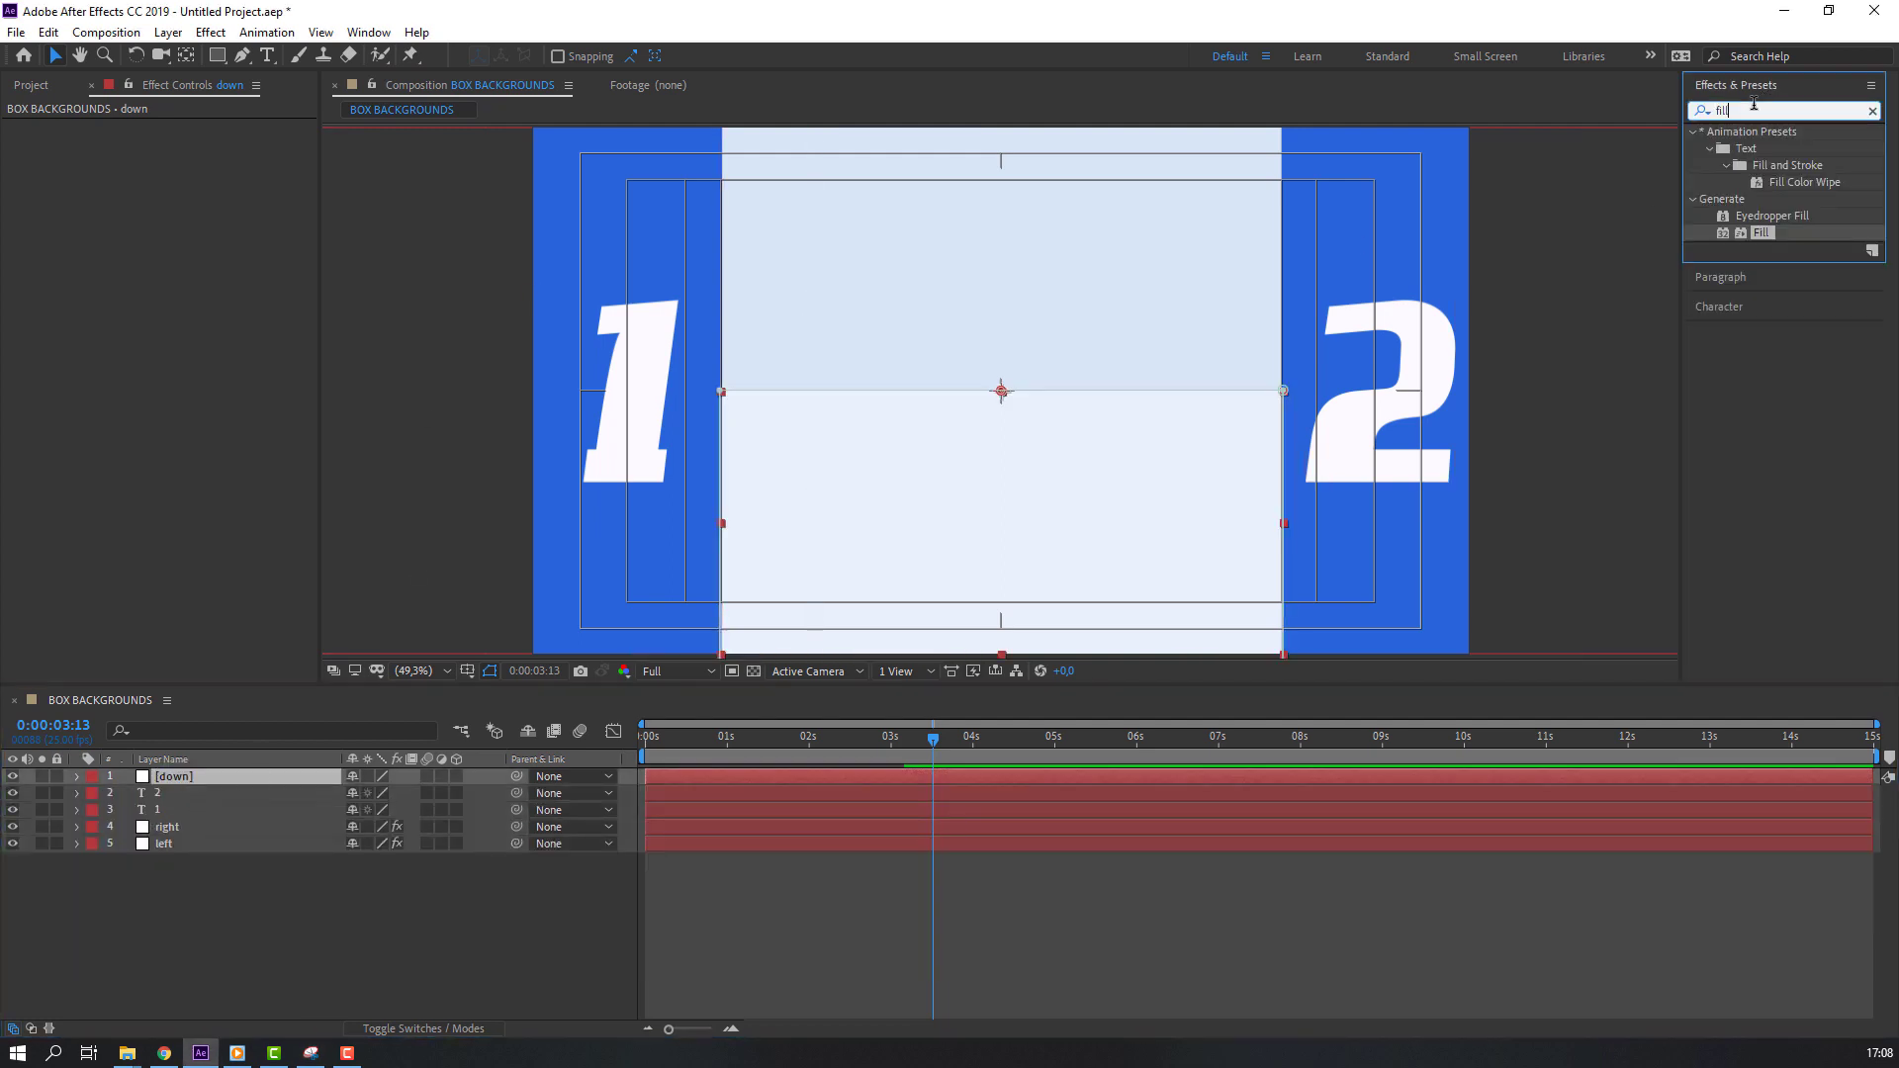
drag(1759, 233, 218, 779)
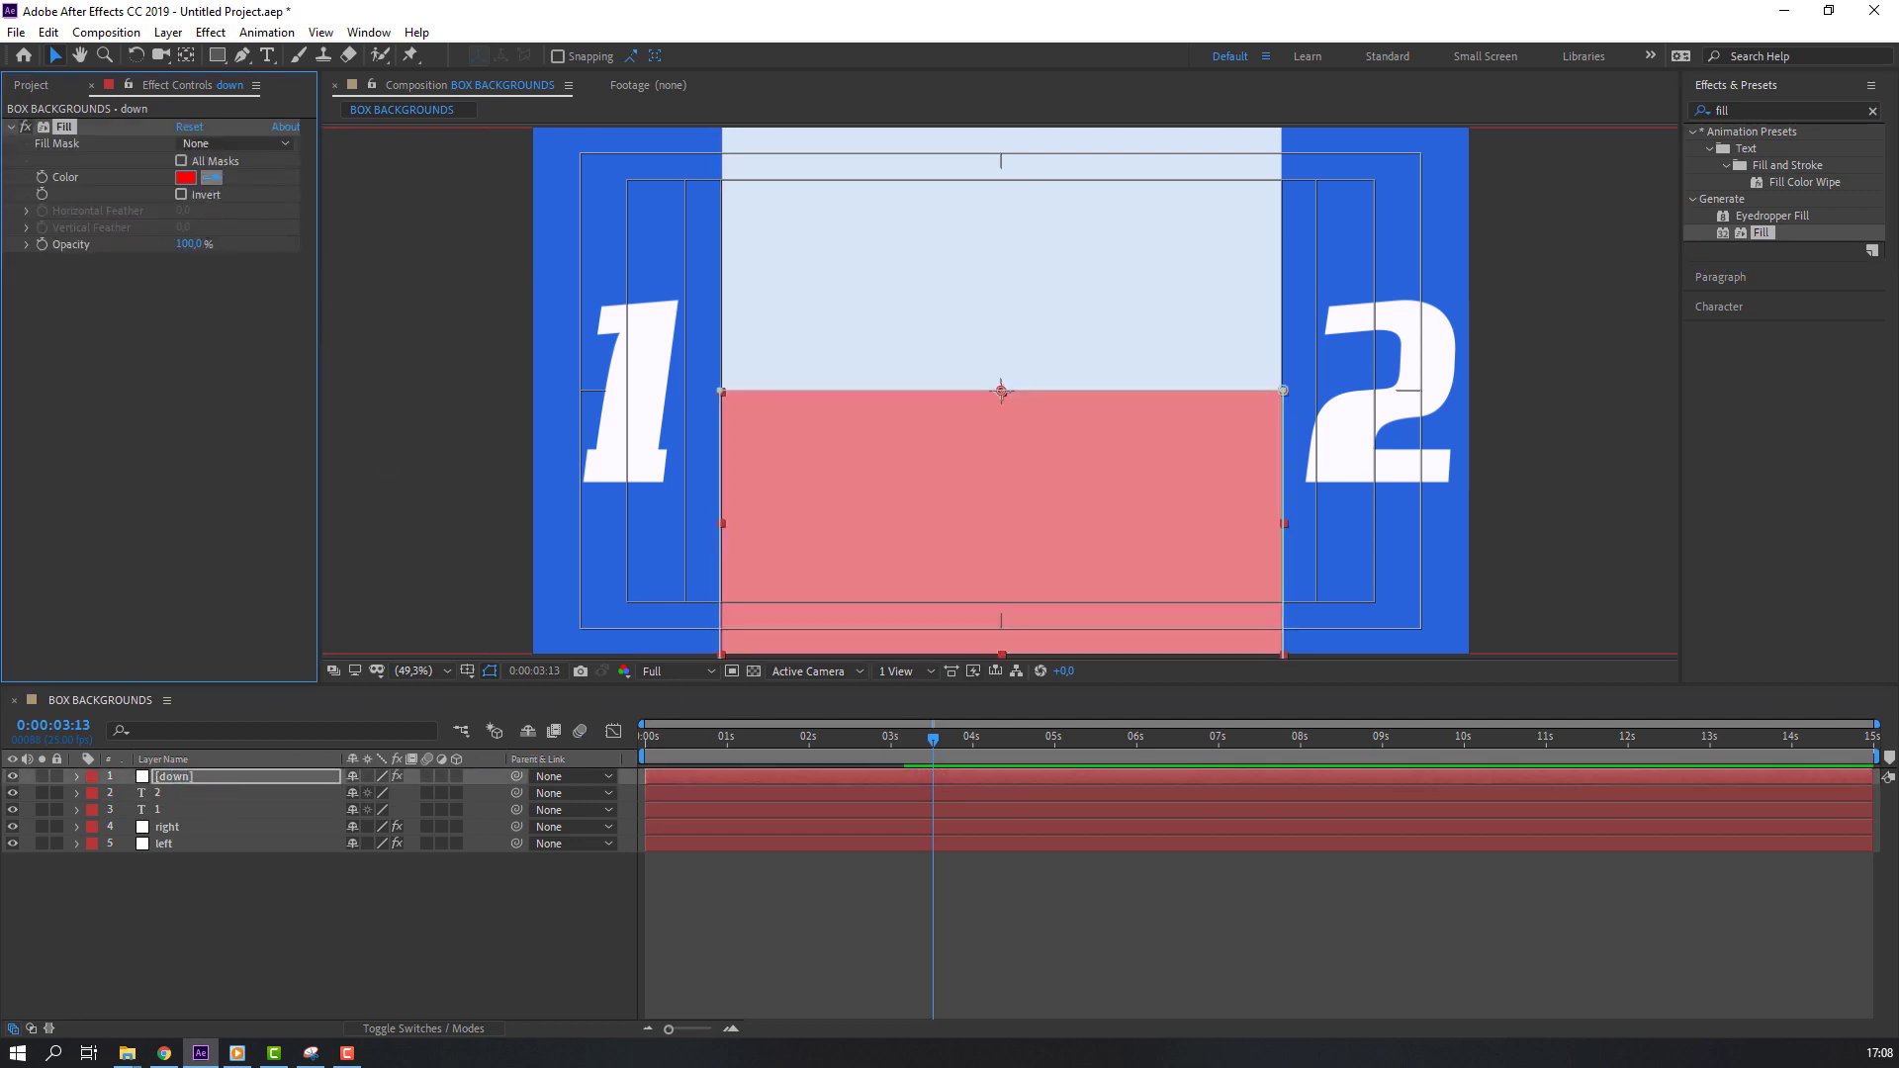
click(1001, 247)
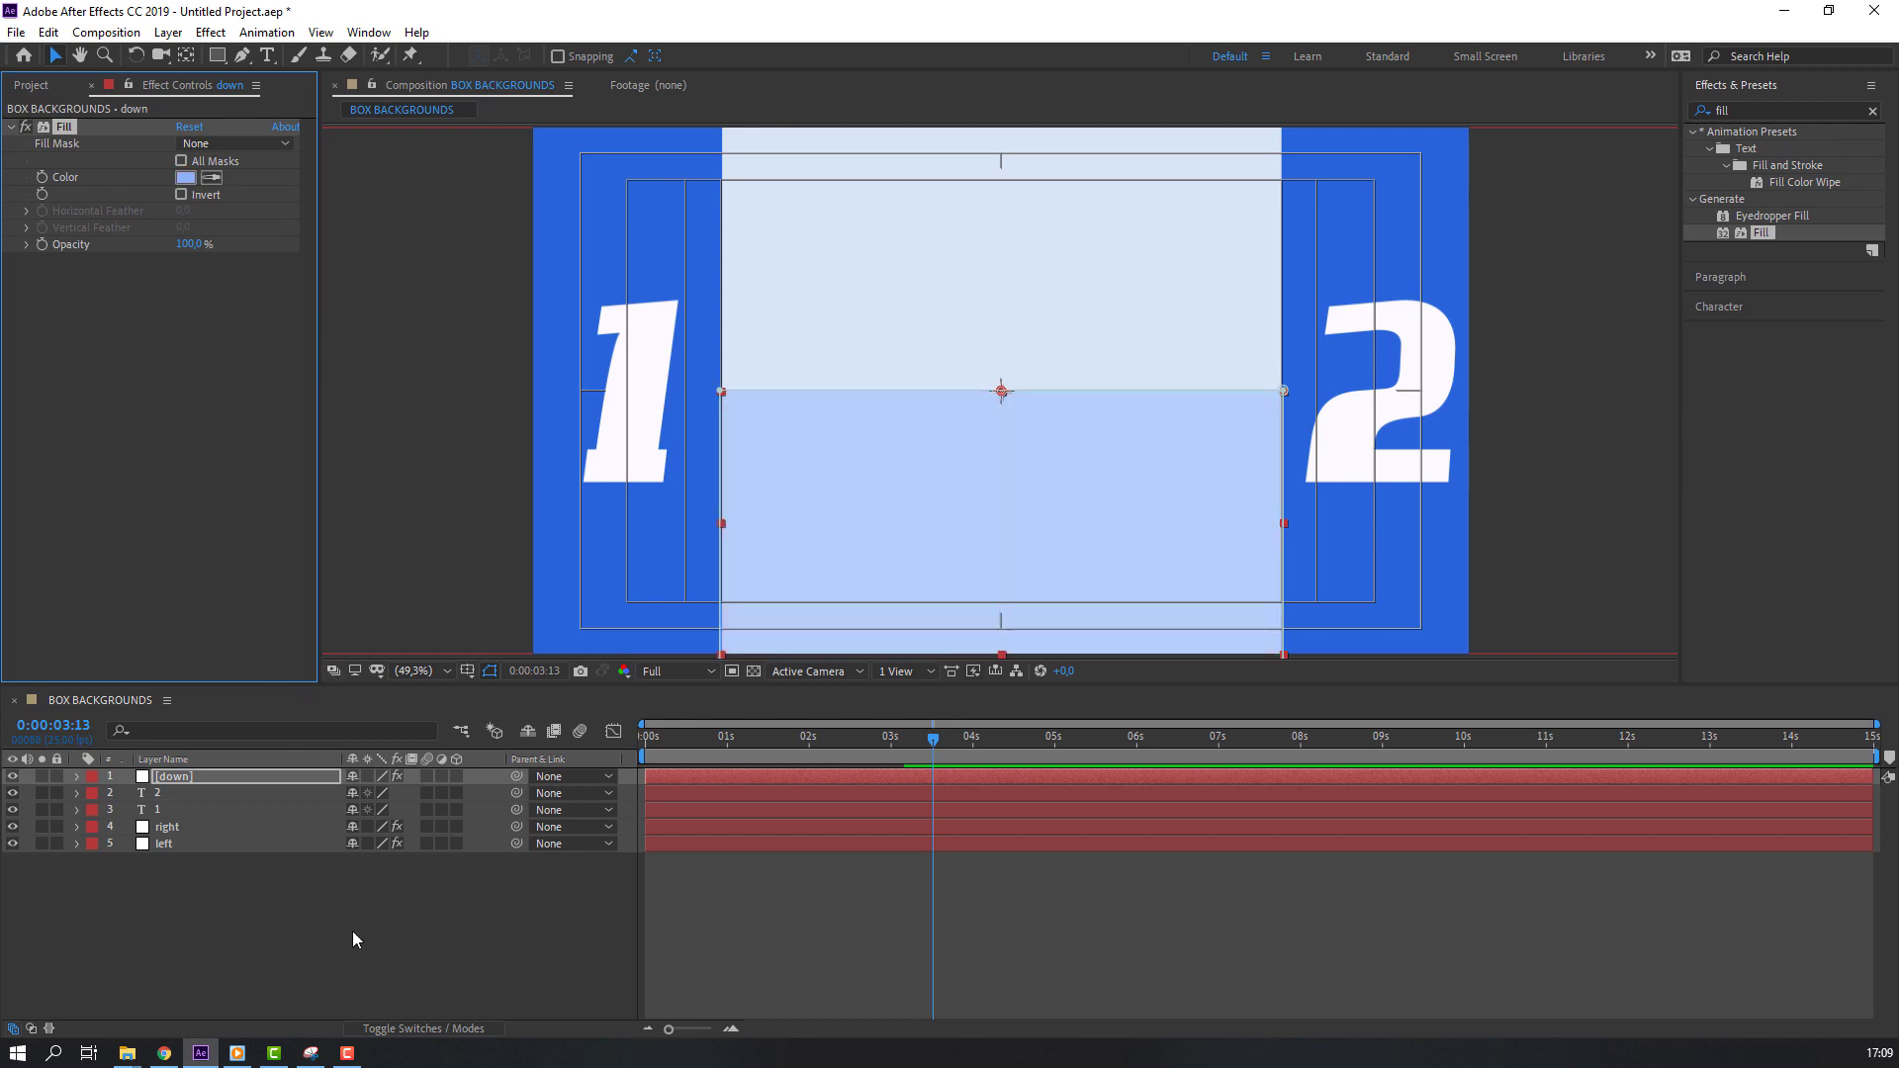
click(911, 554)
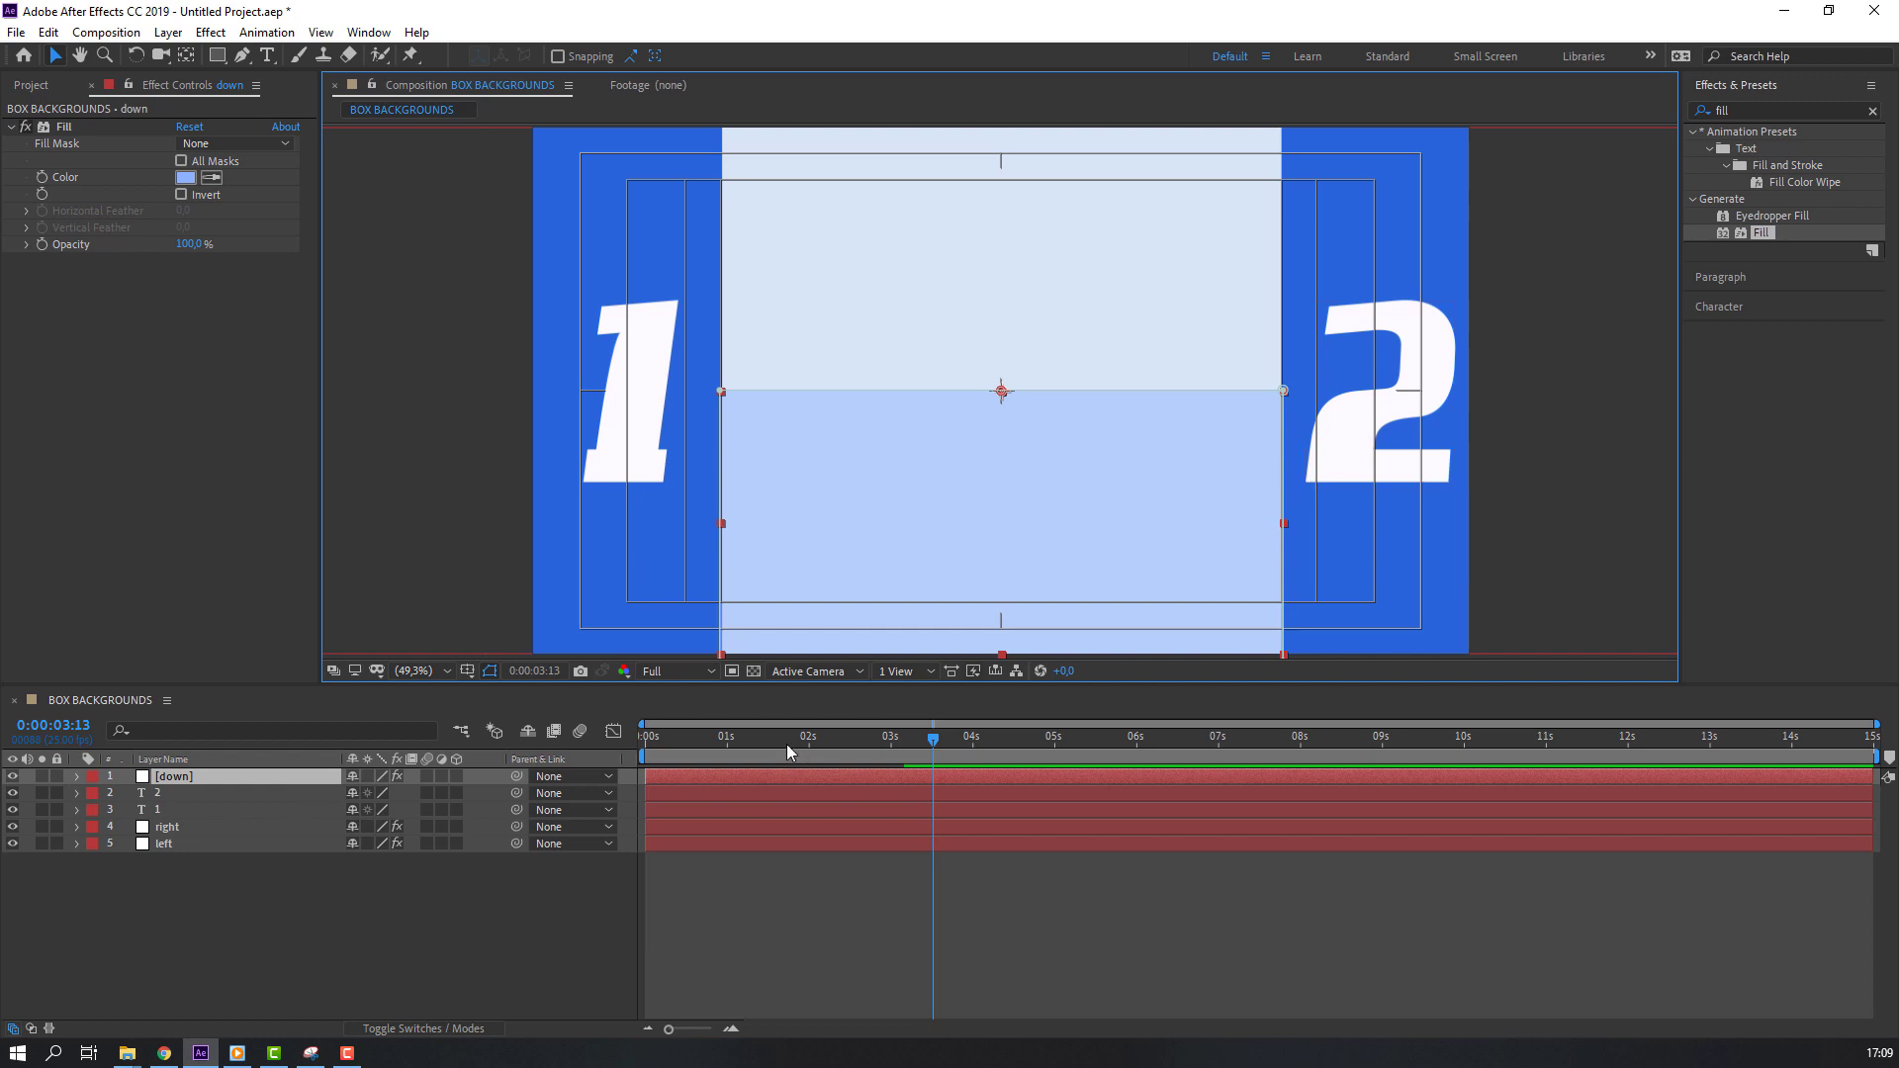
- Raise the down solid's Opacity from 45% to 100% and preview the result
drag(780, 744, 852, 750)
key(t)
drag(354, 797, 368, 801)
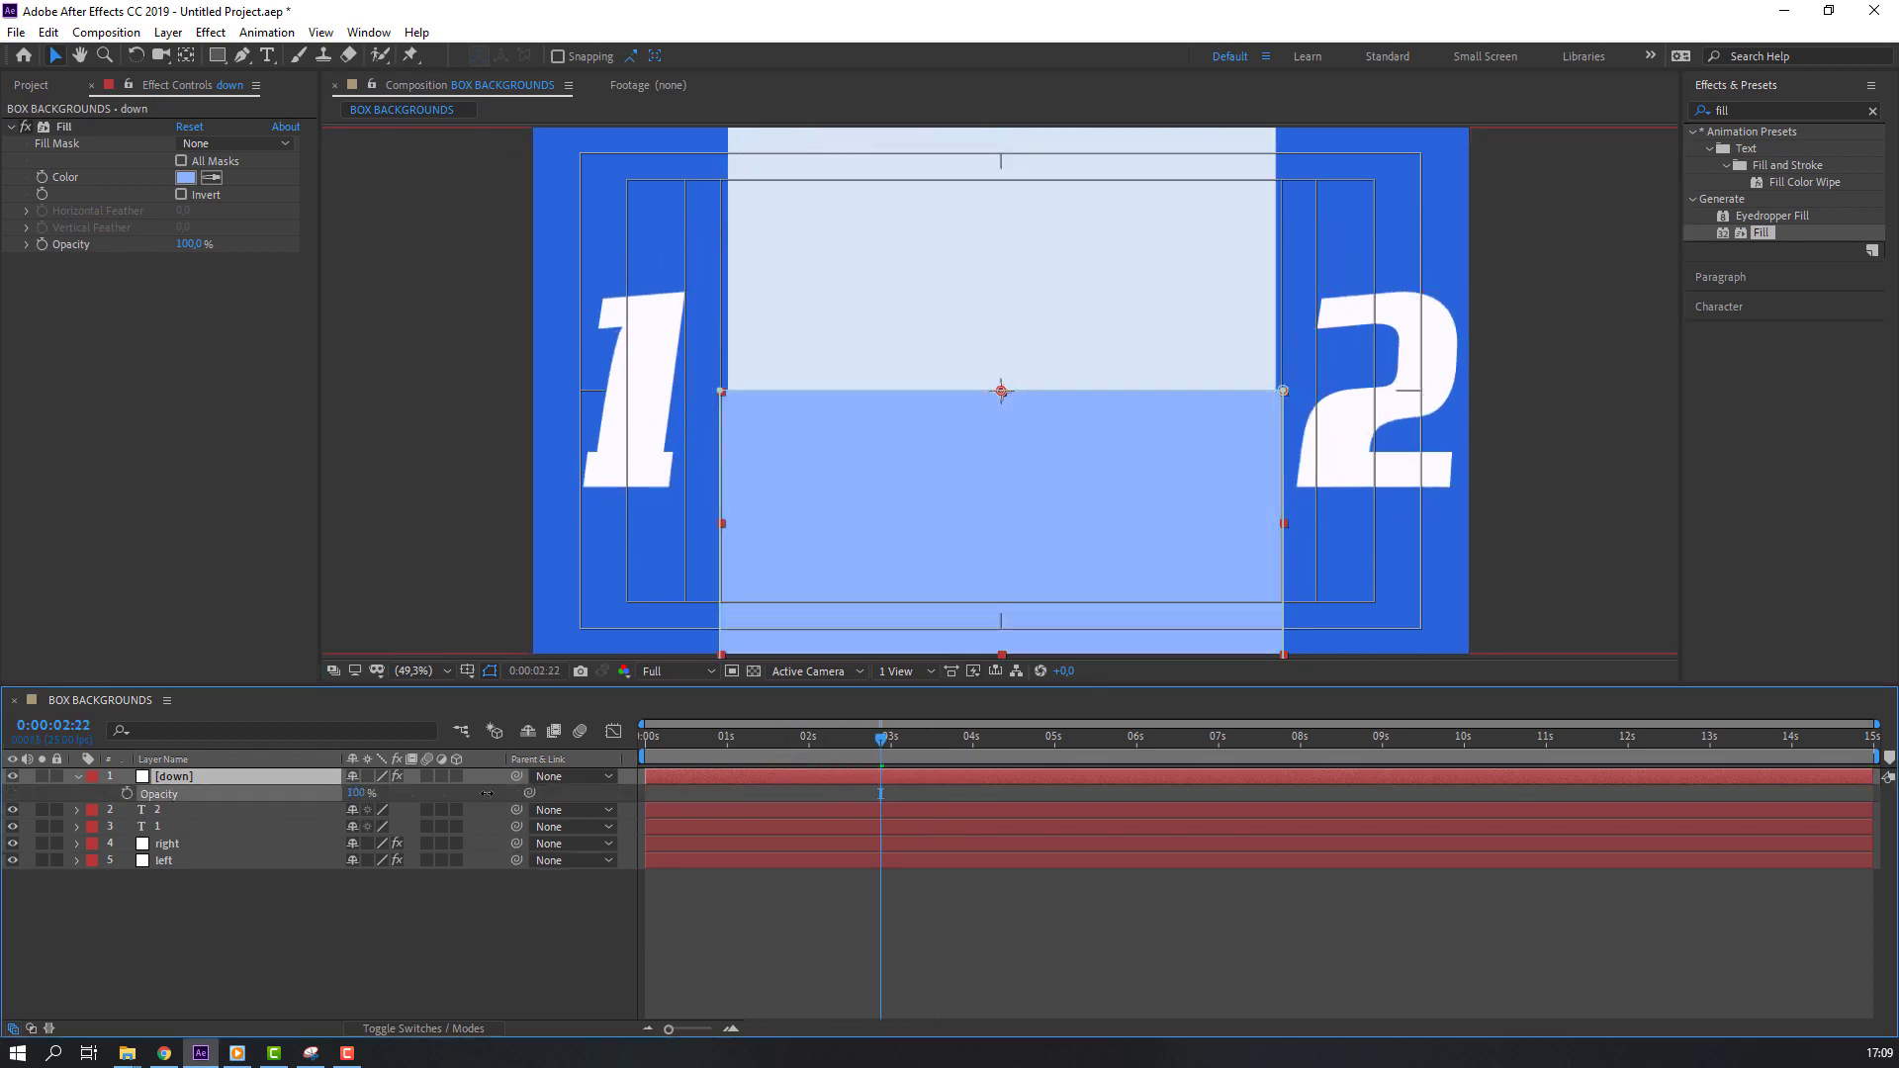
click(56, 777)
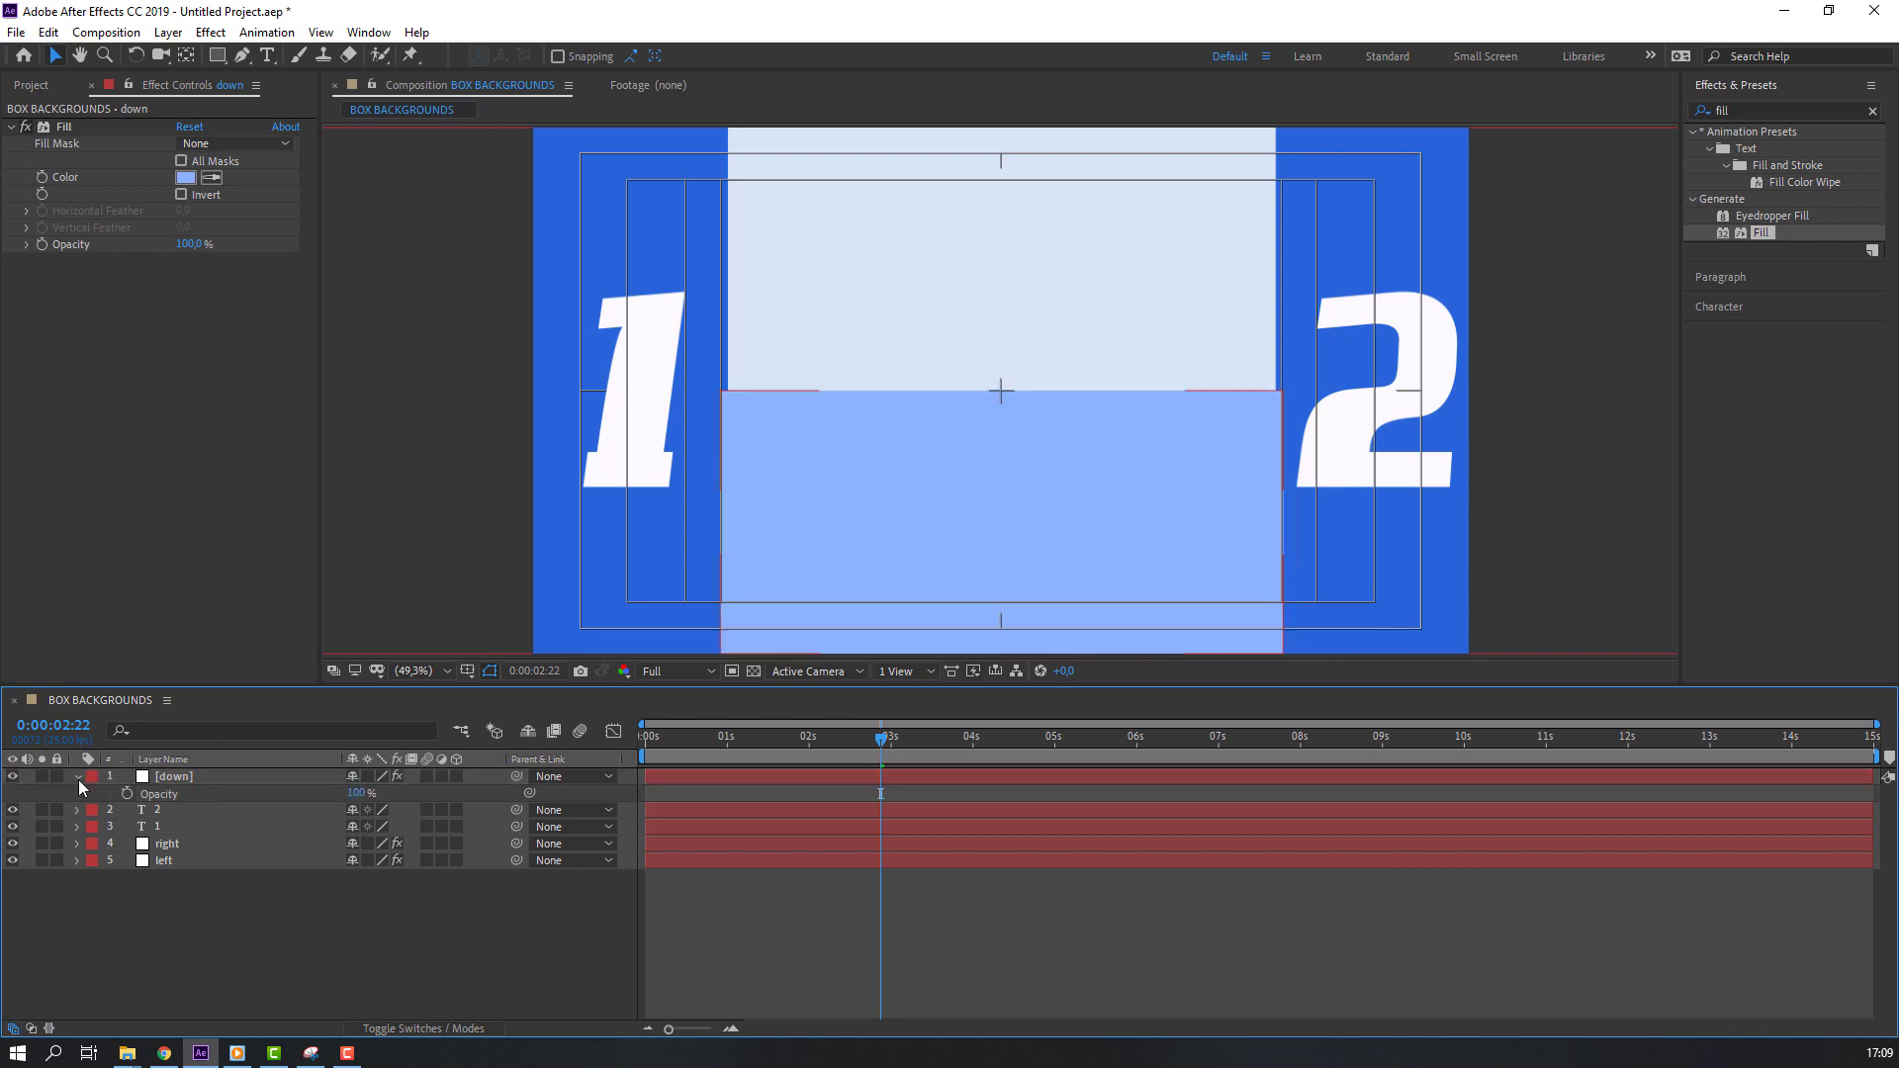
click(78, 778)
drag(848, 742, 878, 744)
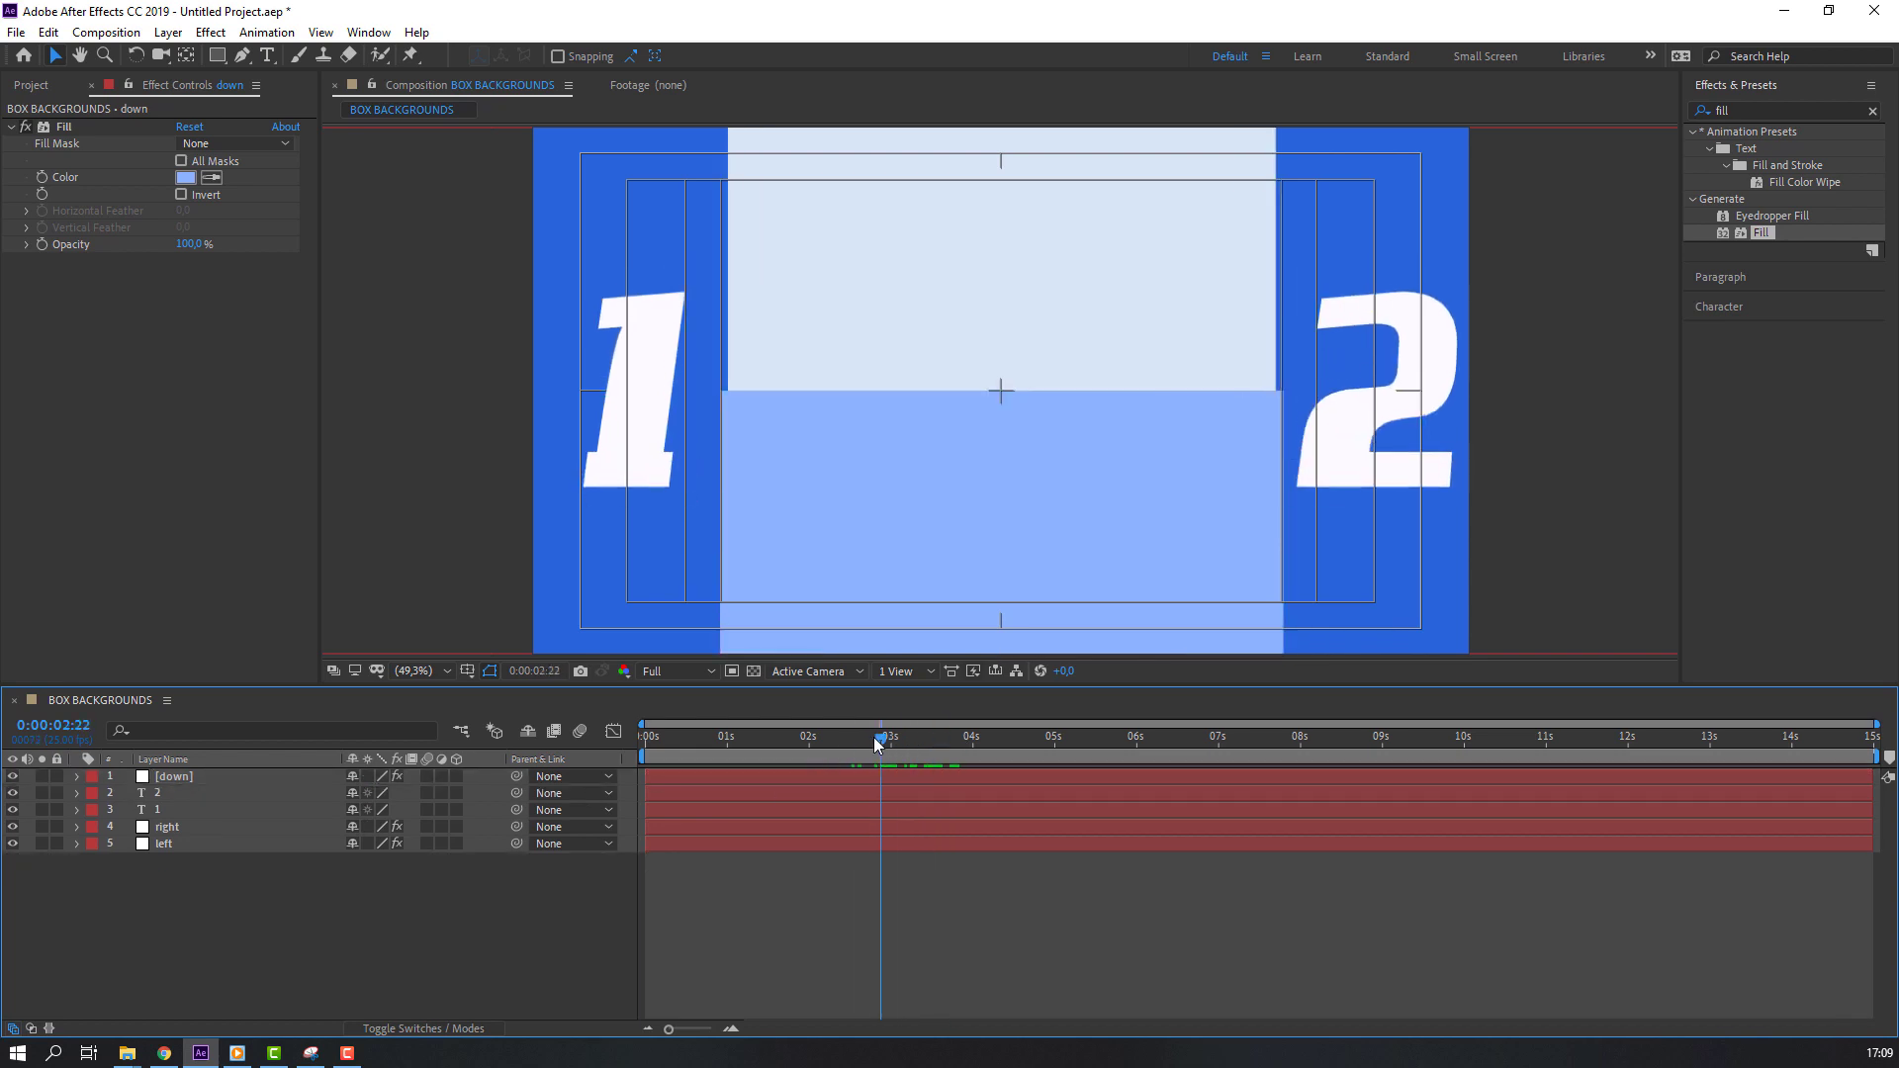
key(space)
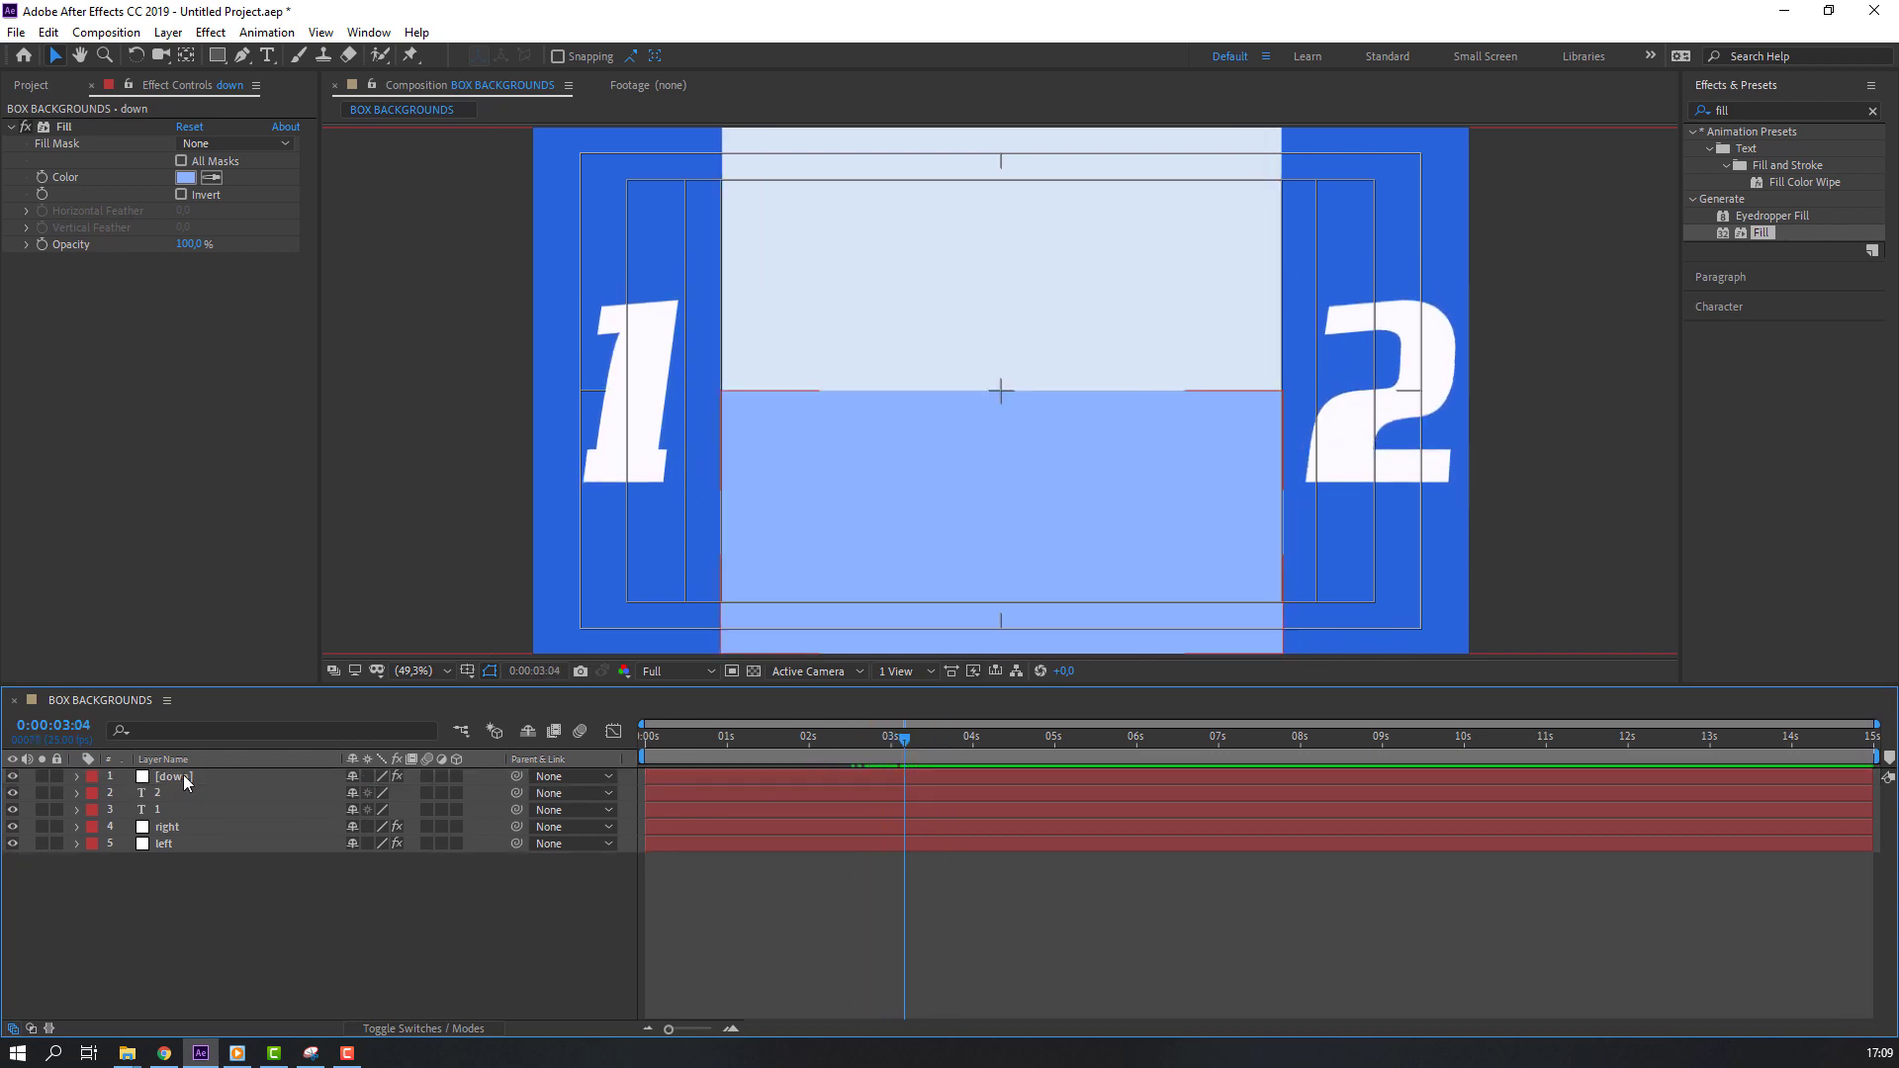
- Move the down layer to layer 5, below the left panel, and scrub to check
drag(185, 782, 188, 852)
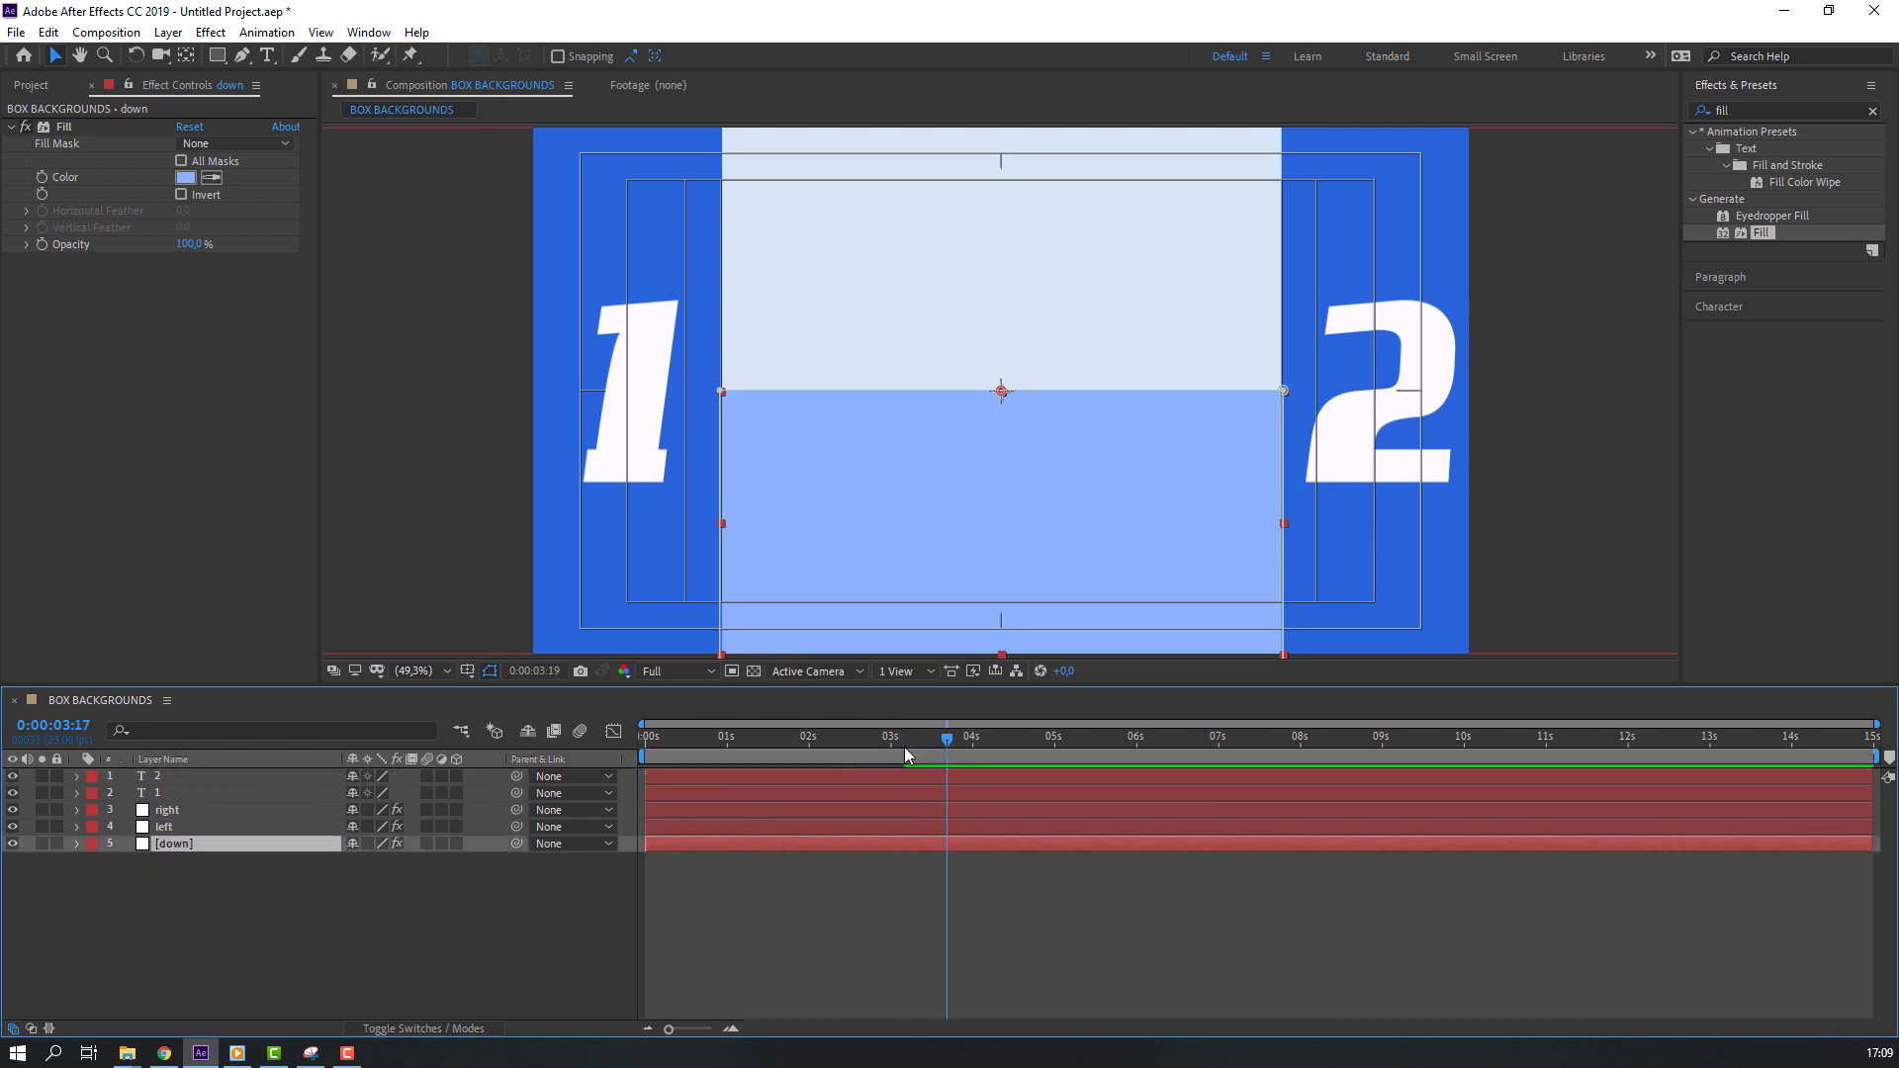
drag(906, 756, 862, 756)
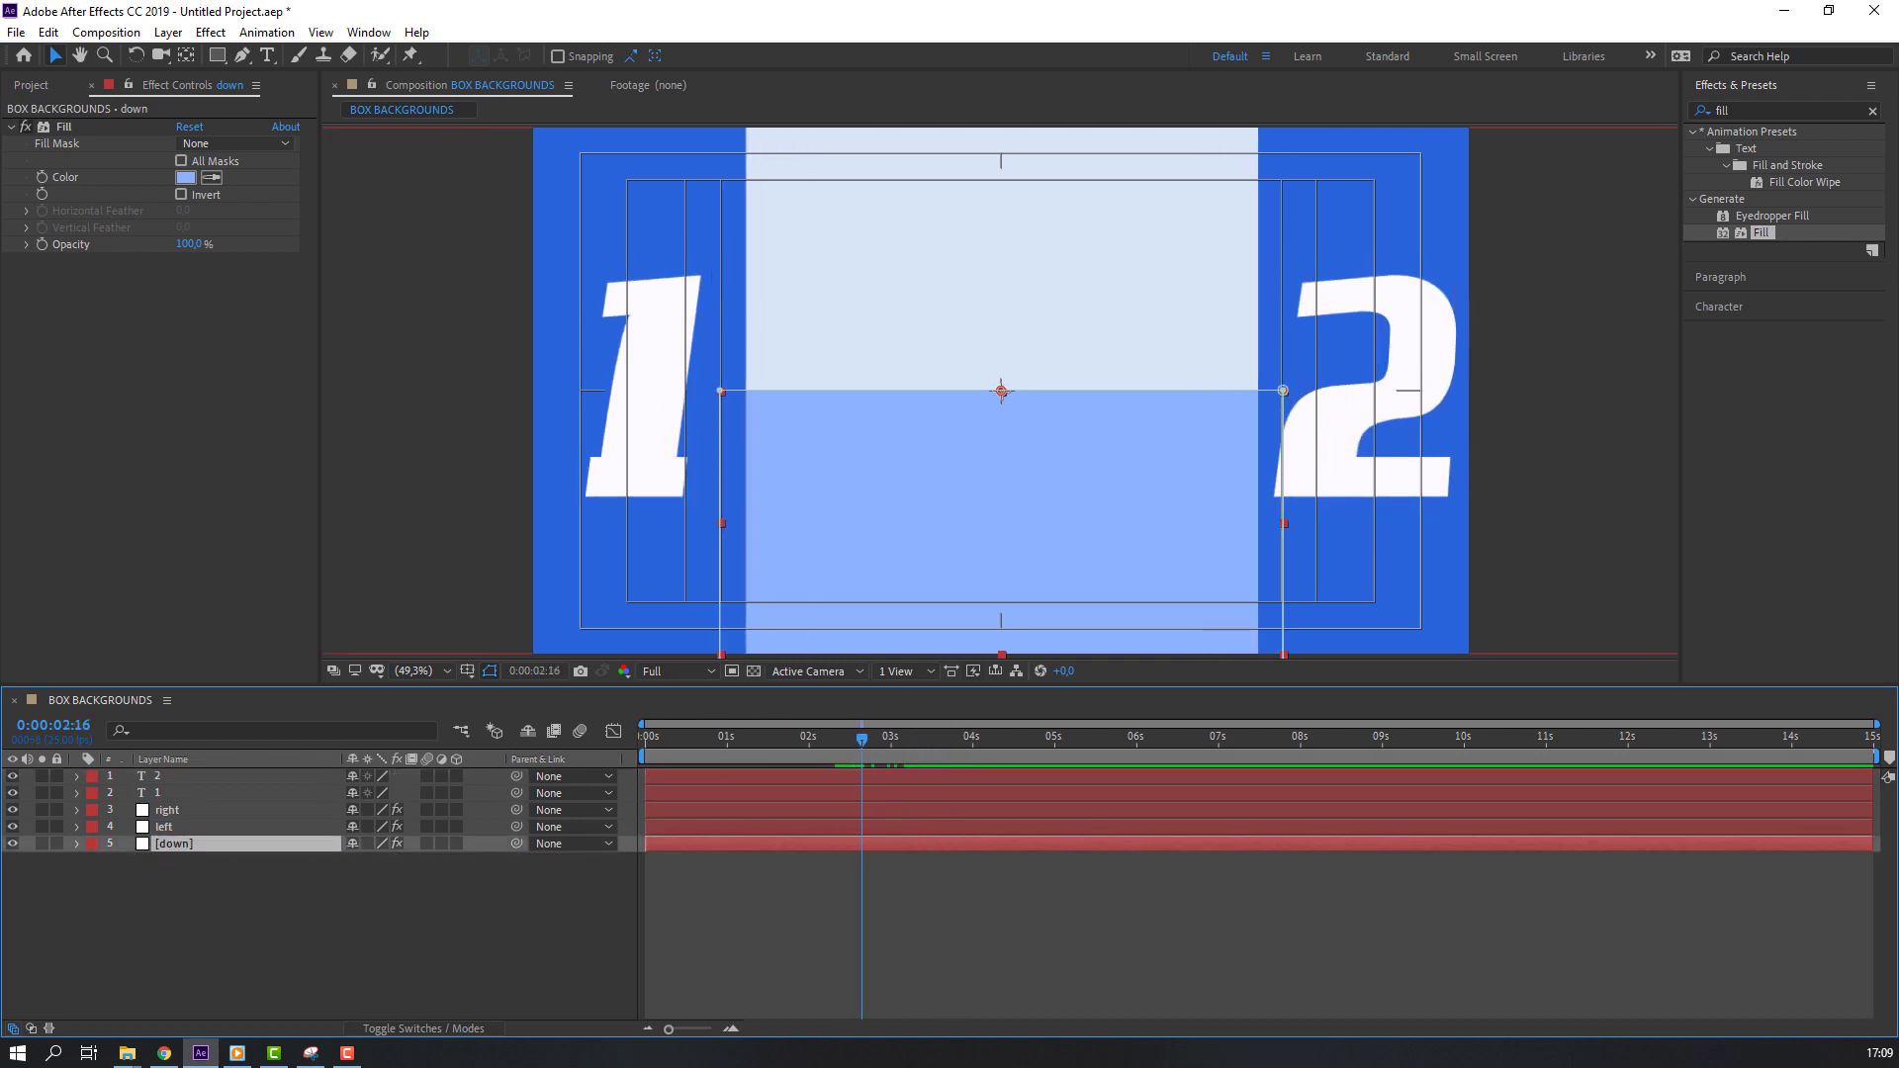
mouse_move(862, 744)
mouse_down()
mouse_move(945, 740)
mouse_move(784, 758)
mouse_move(825, 757)
mouse_up()
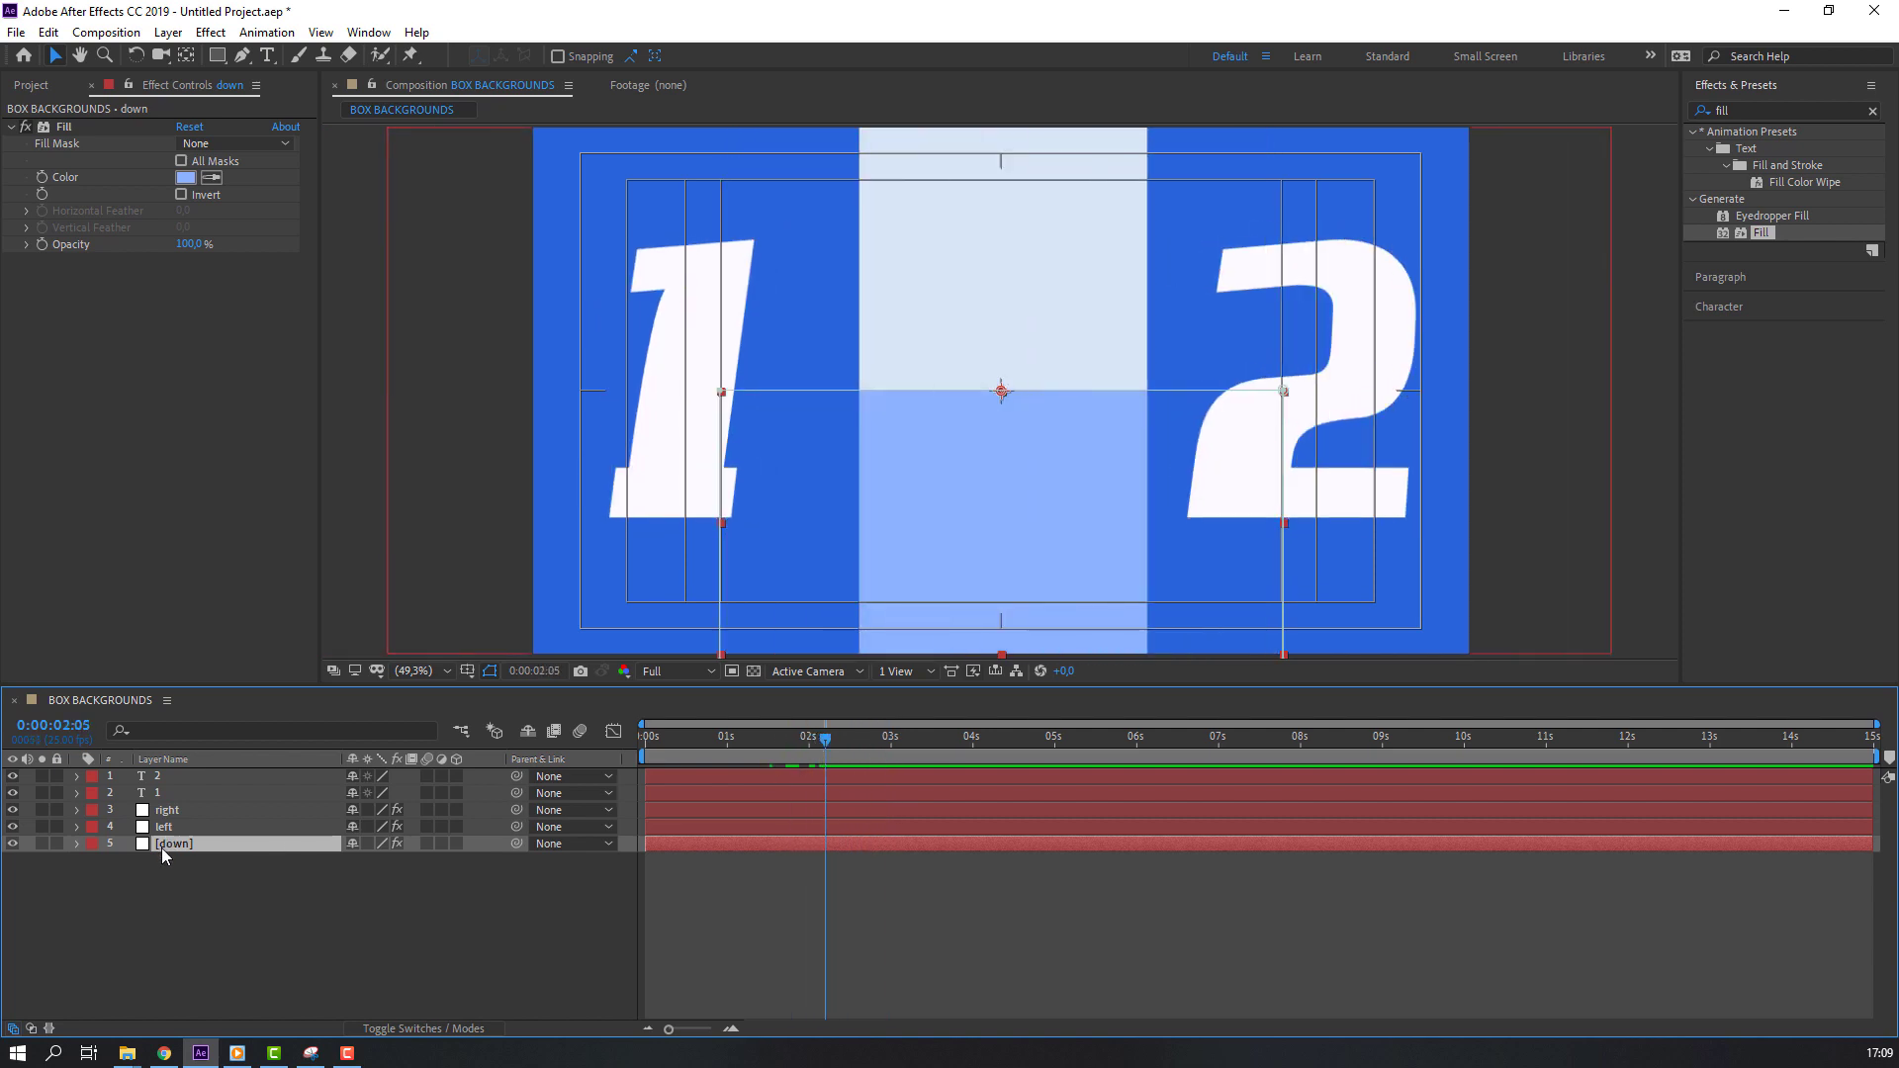
- Keyframe the down solid's Position from Y 1082 at 0:00:02:12 to Y 540 at 0:00:03:09
key(p)
click(126, 862)
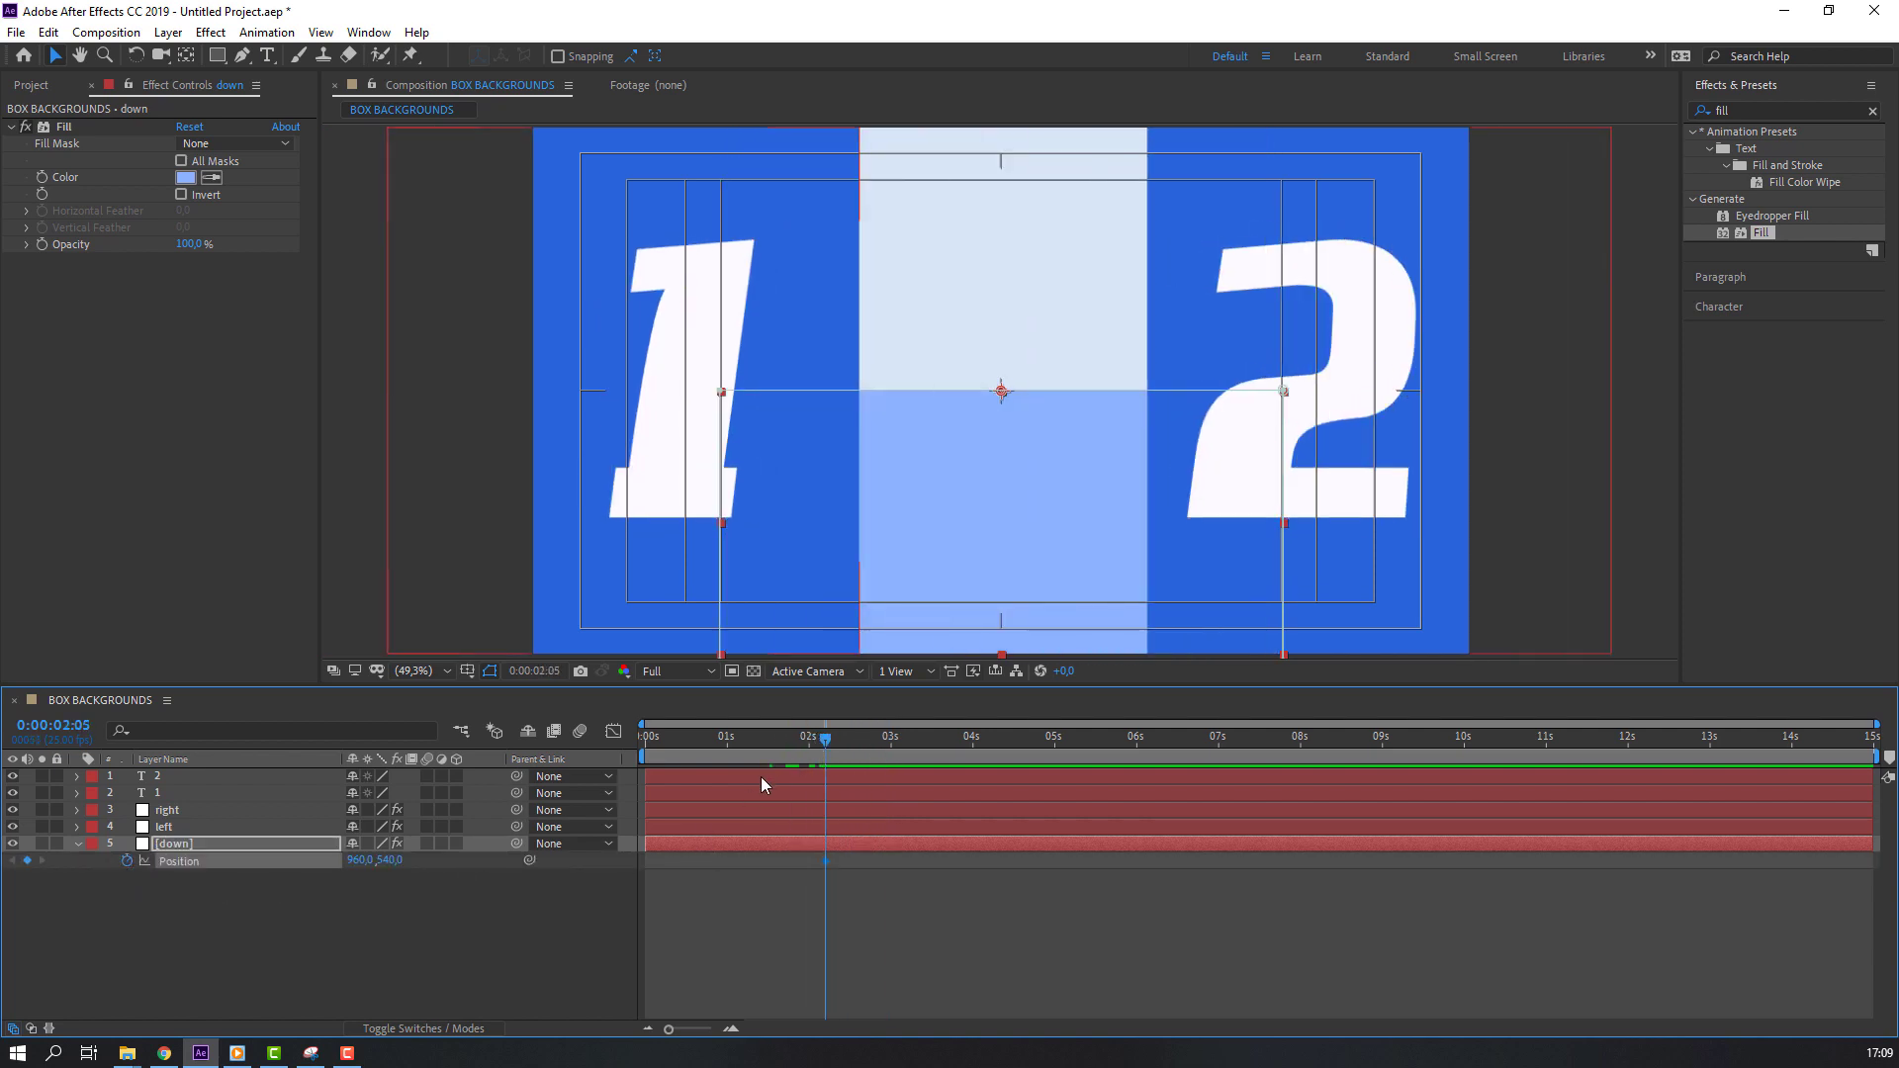
drag(846, 747, 919, 745)
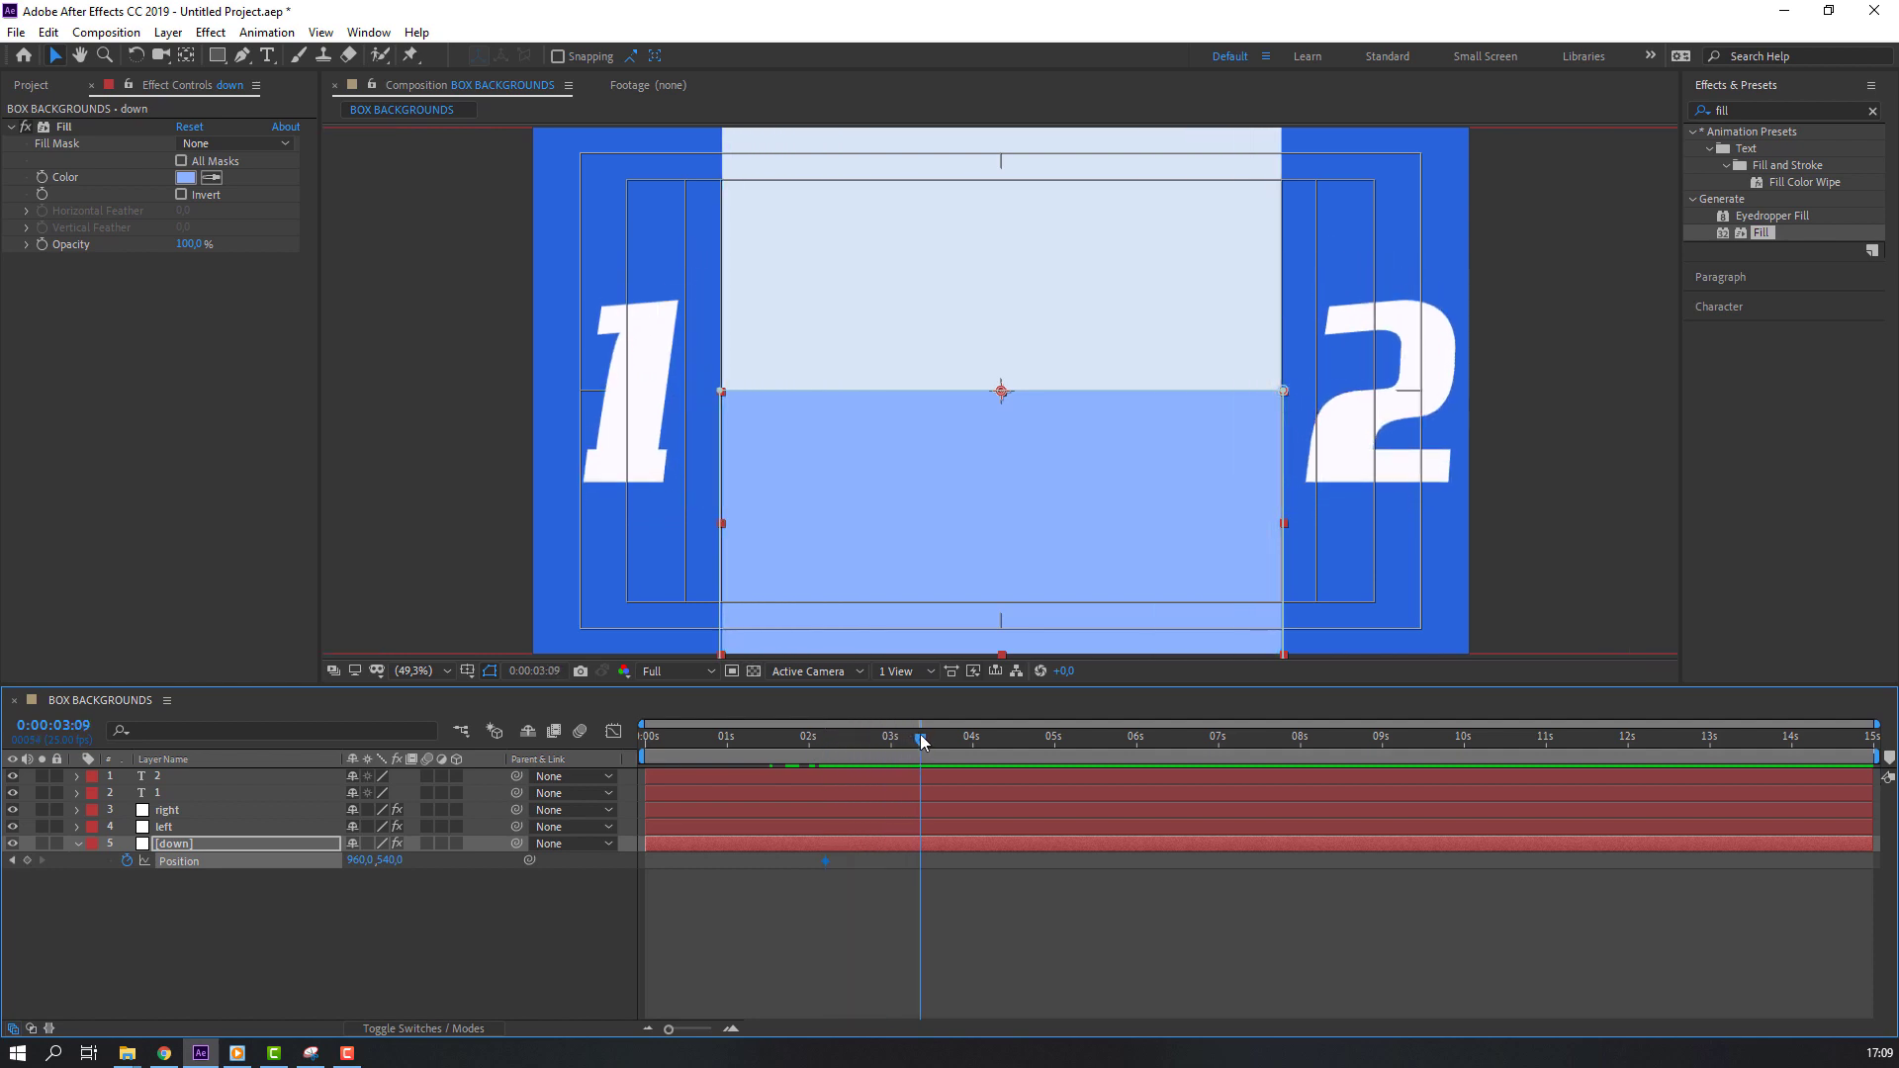
drag(825, 860, 919, 861)
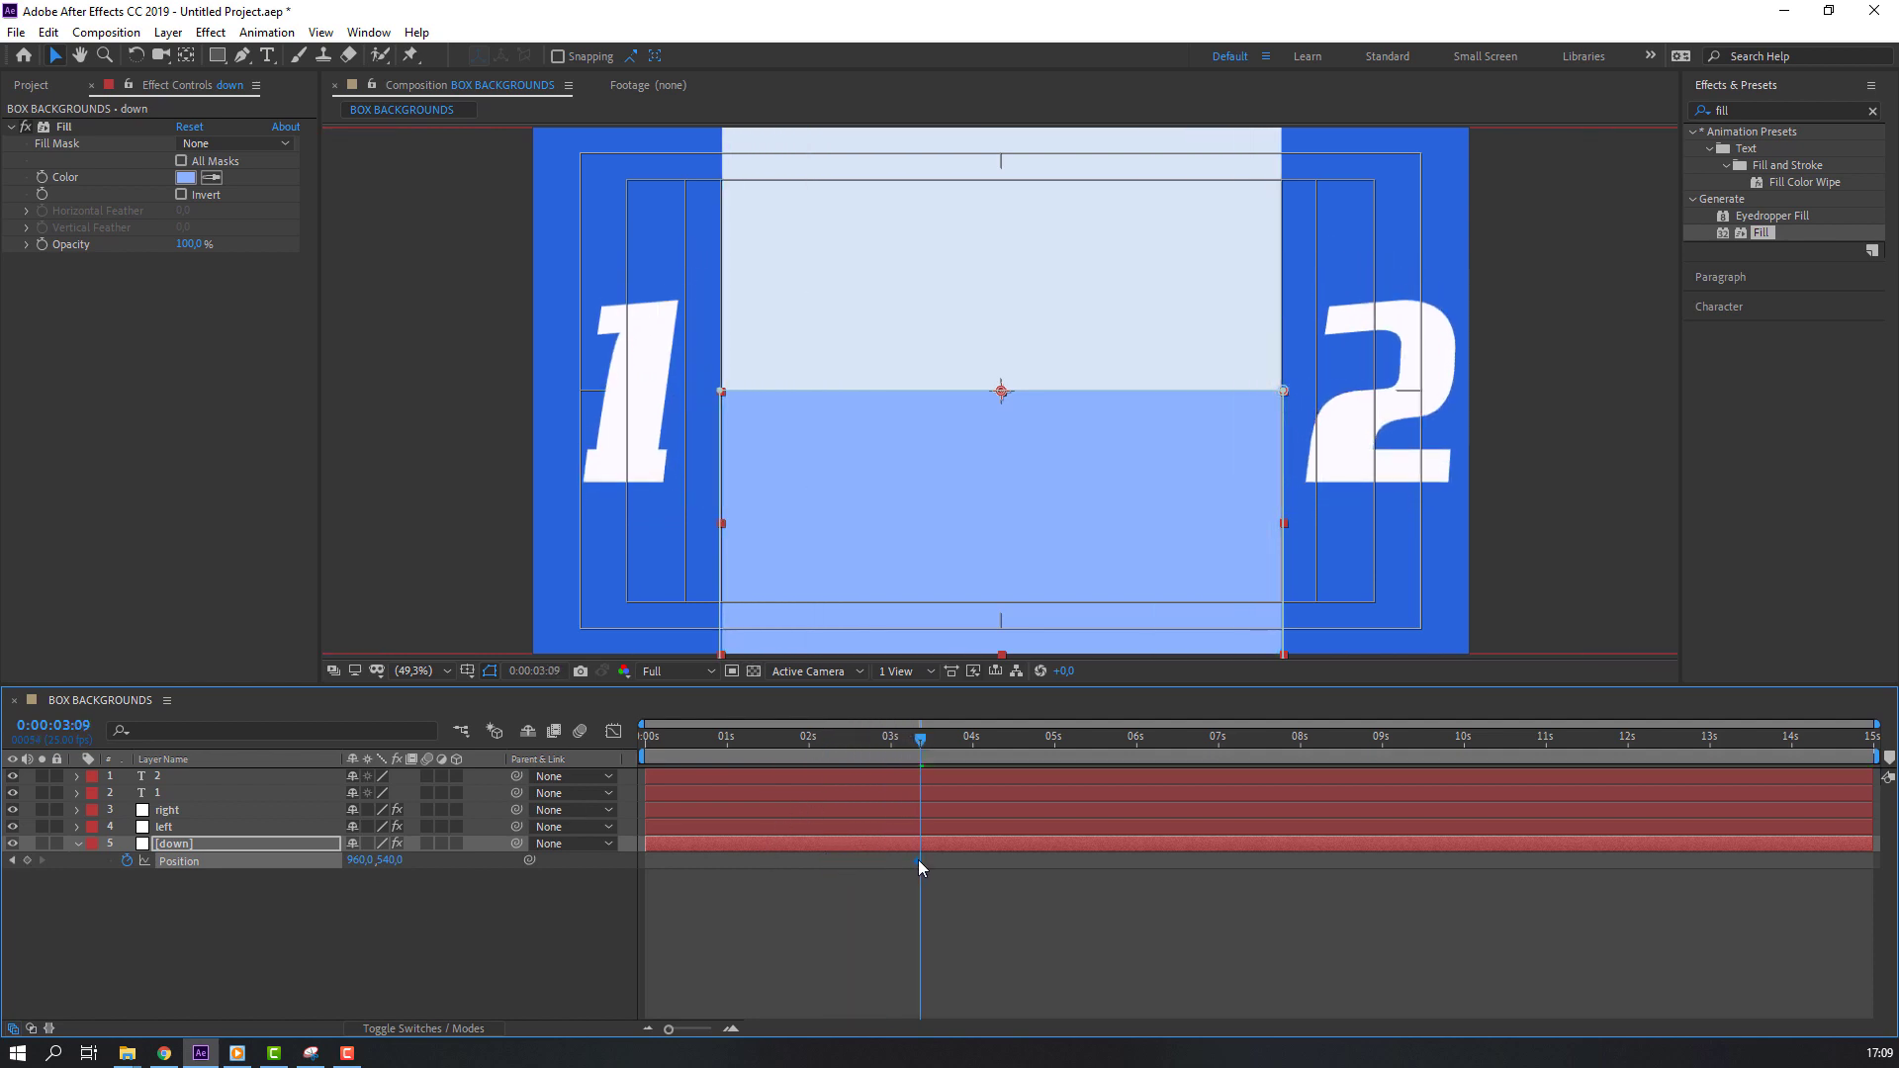
drag(910, 752, 849, 752)
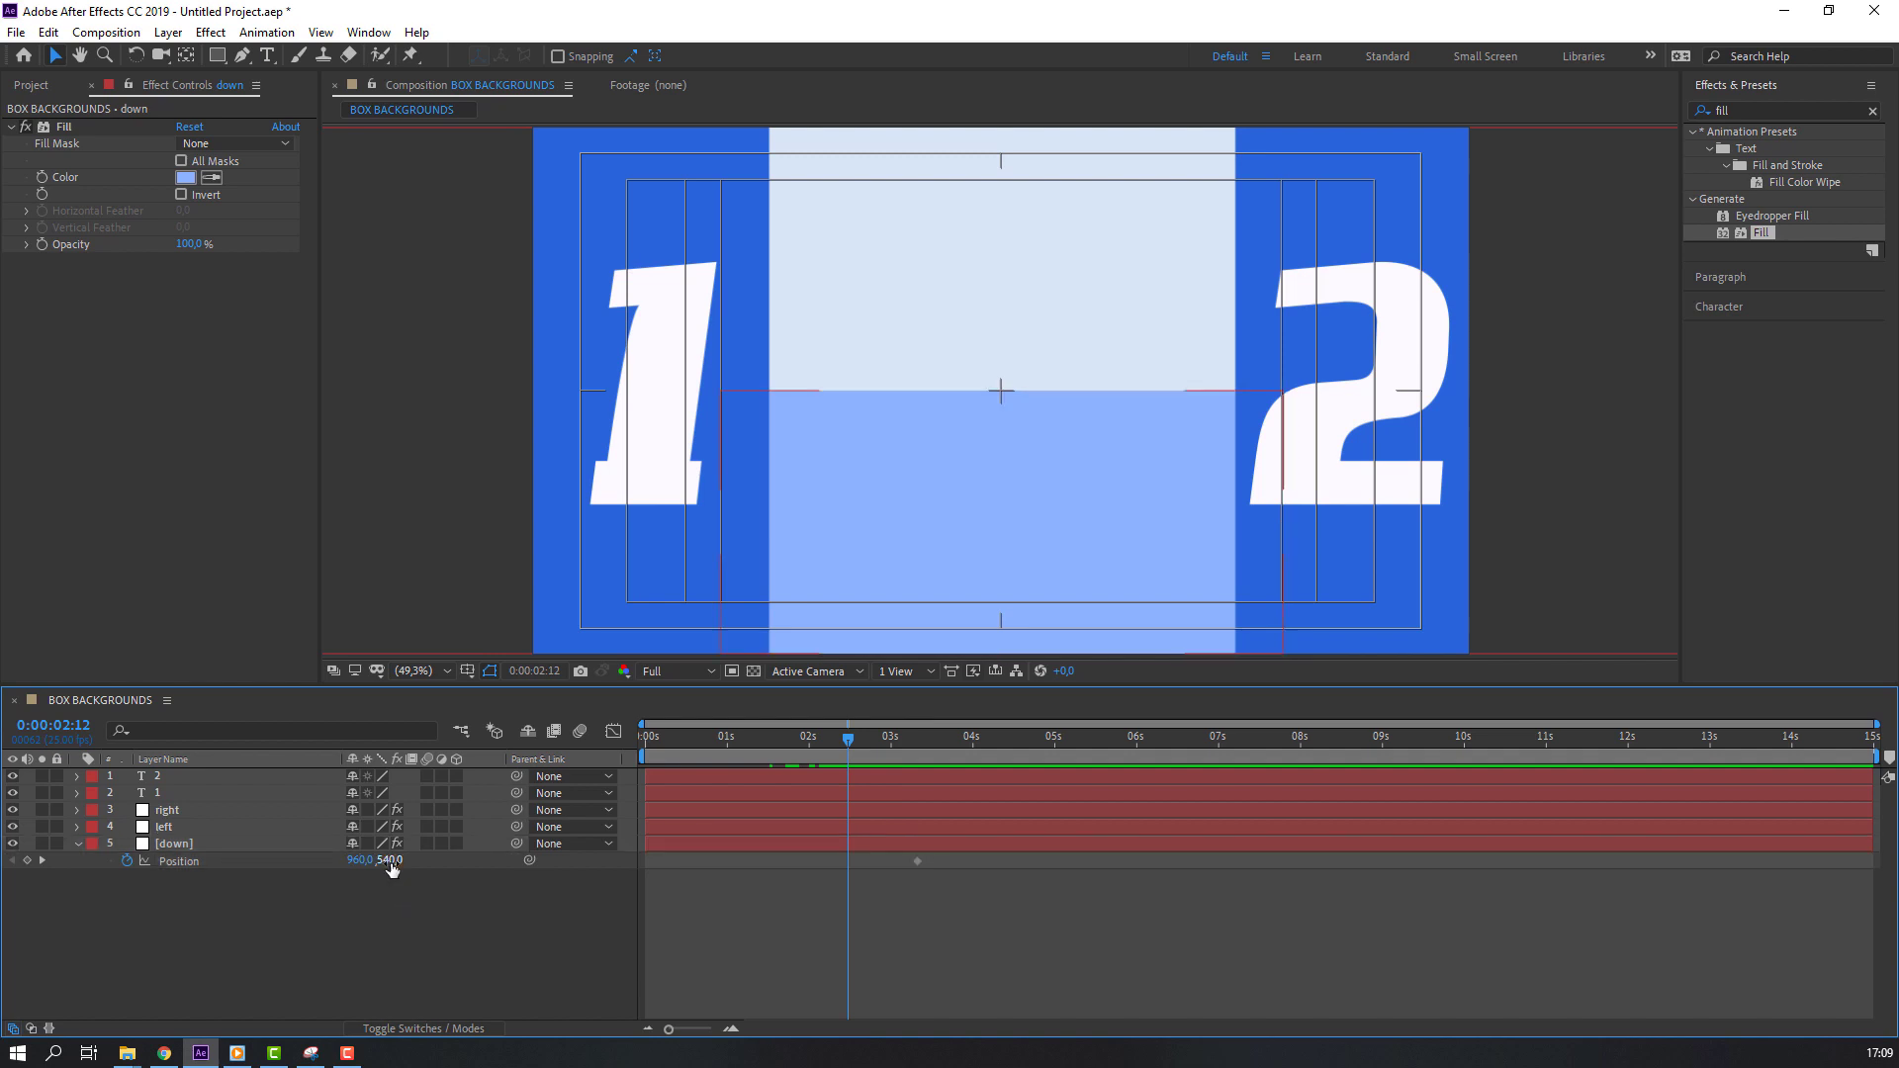
drag(389, 861, 633, 861)
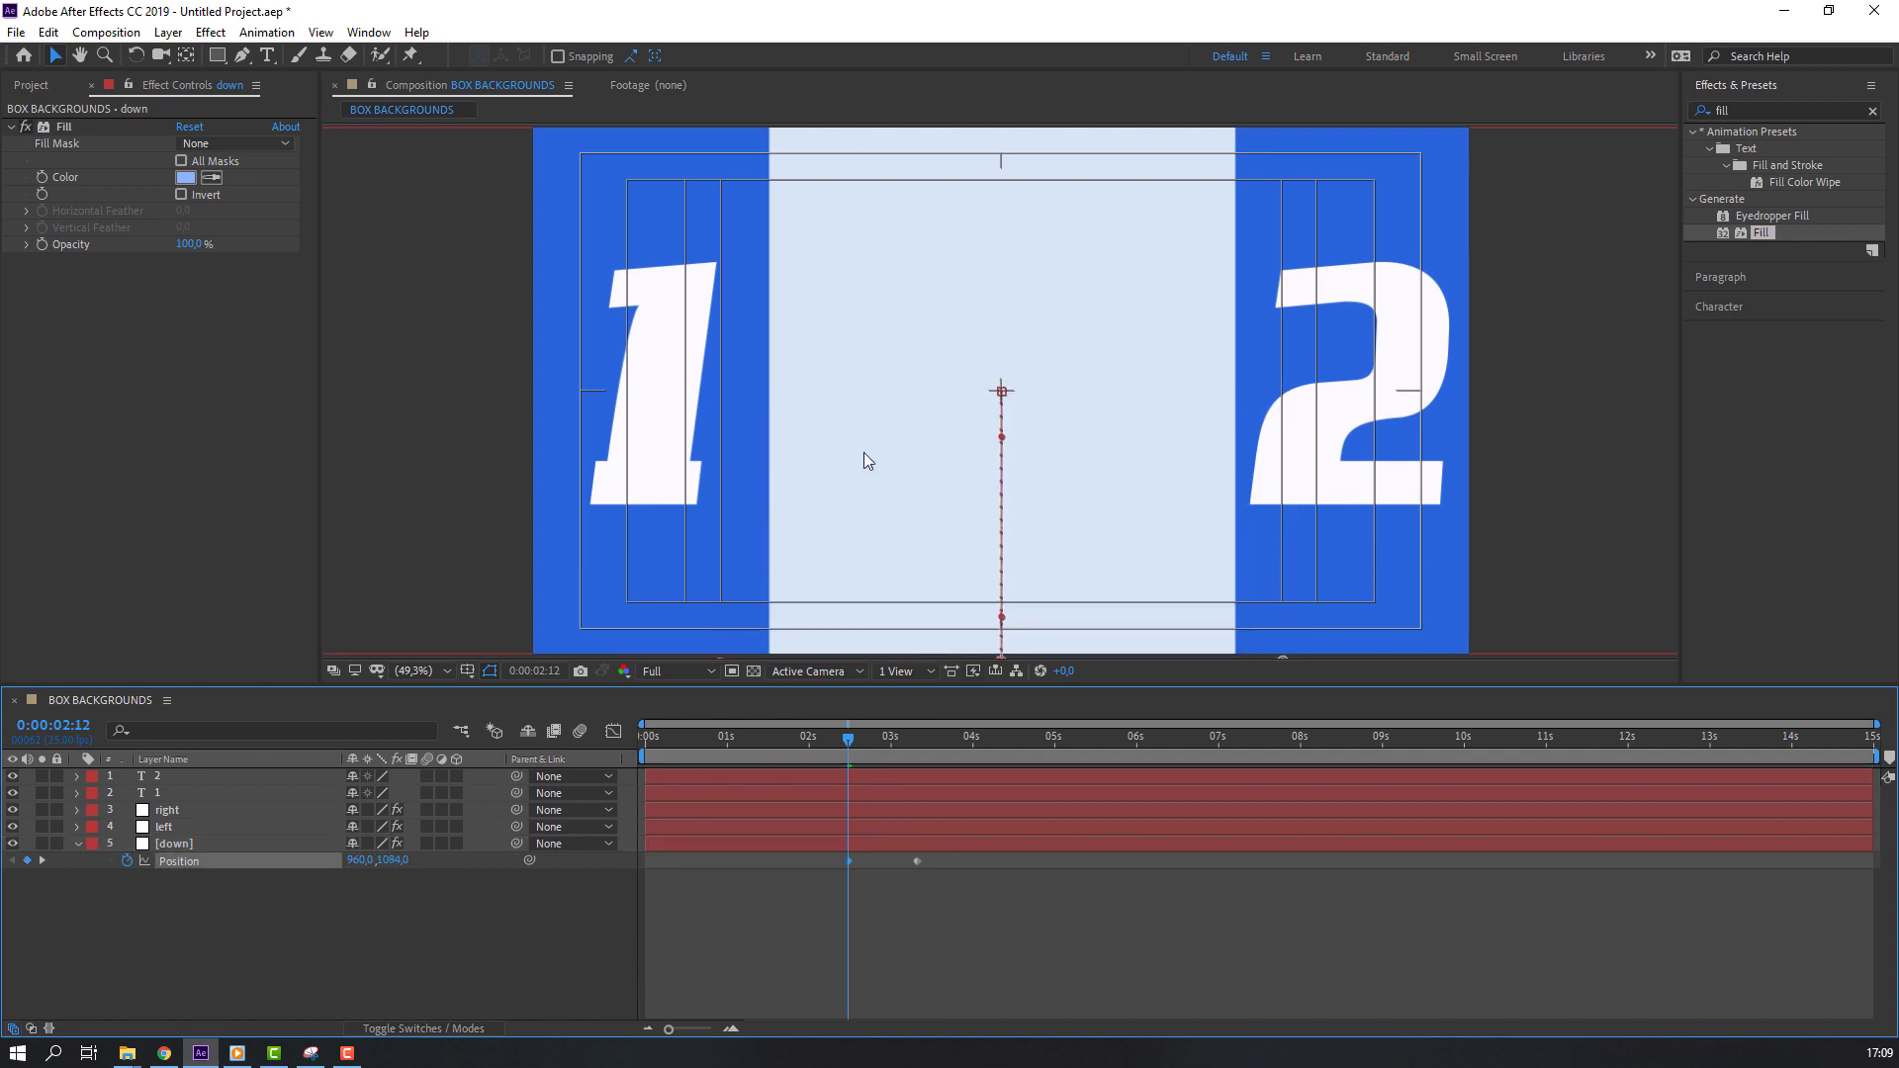
drag(806, 466, 806, 237)
scroll(856, 567, up, 2)
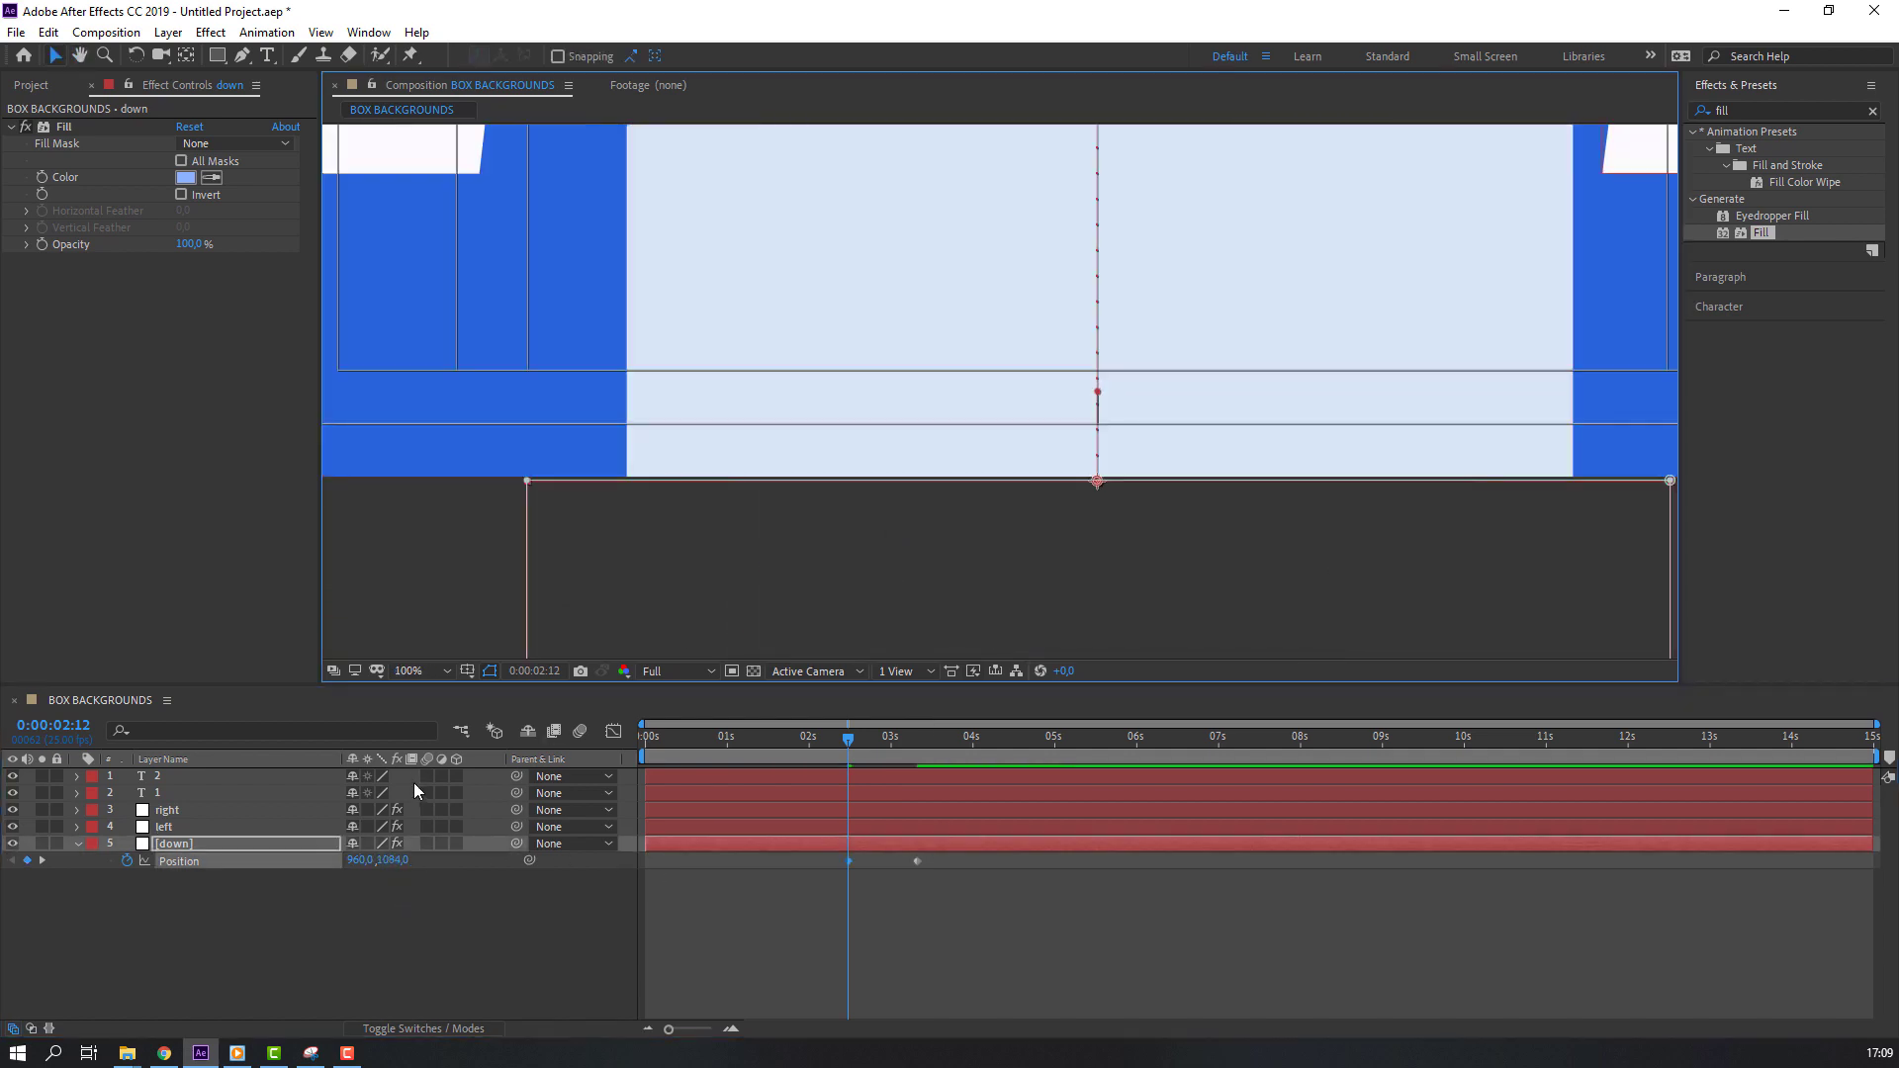
drag(402, 860, 401, 857)
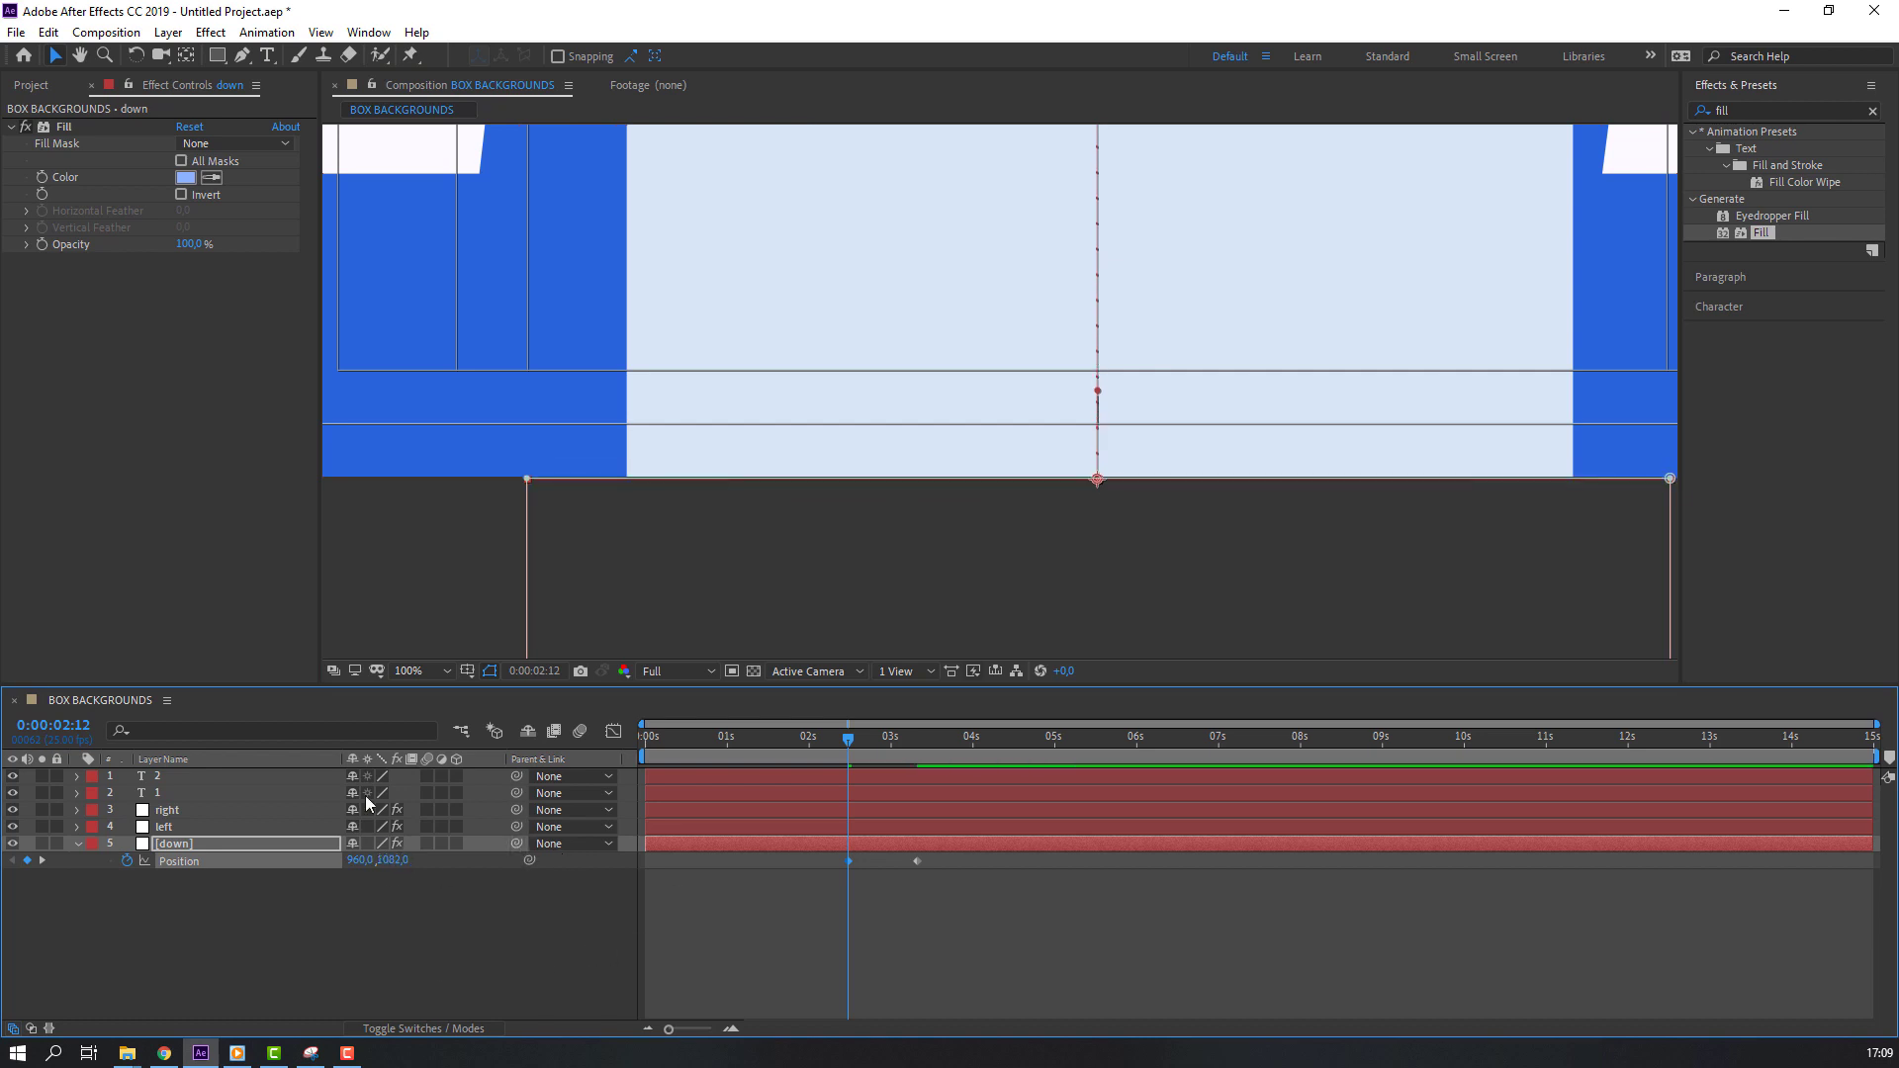
- Apply Easy Ease to the down layer's Position keyframes and fit the composition in the view
right_click(848, 861)
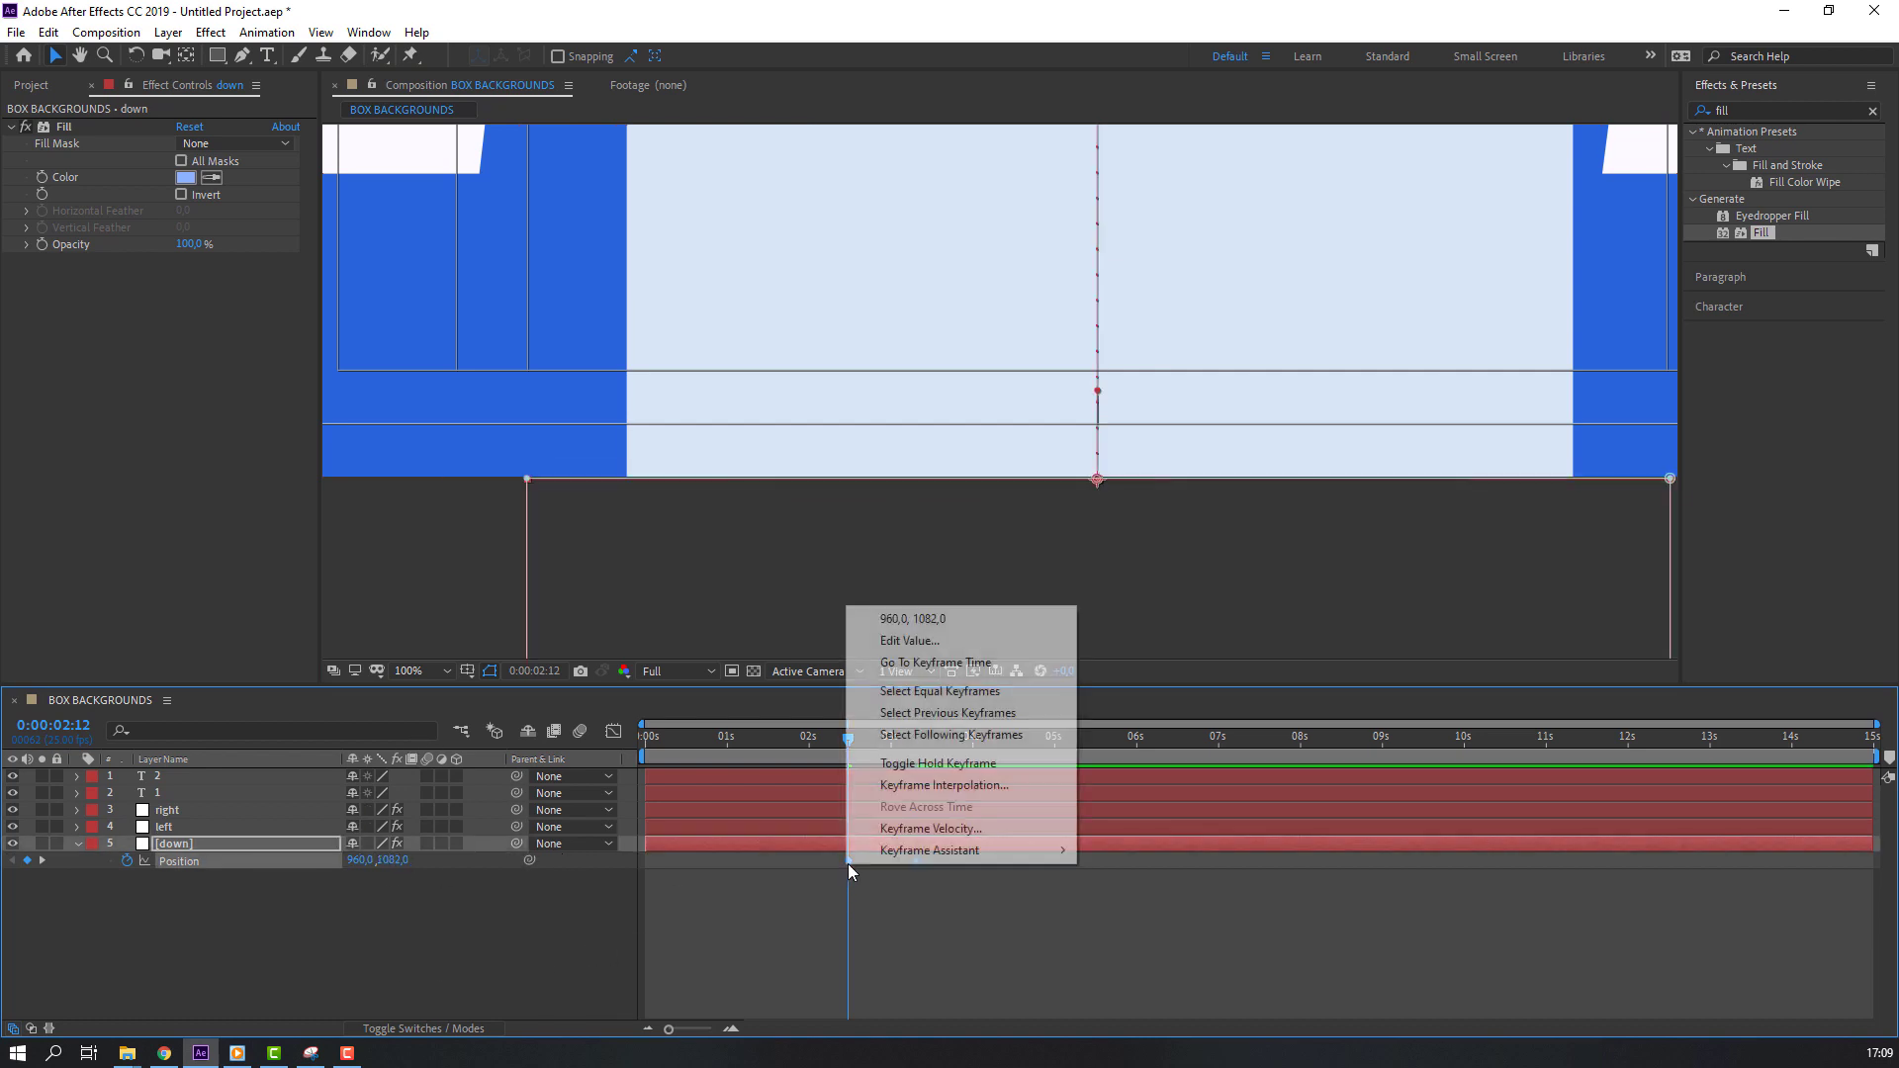
mouse_move(1048, 850)
click(1175, 915)
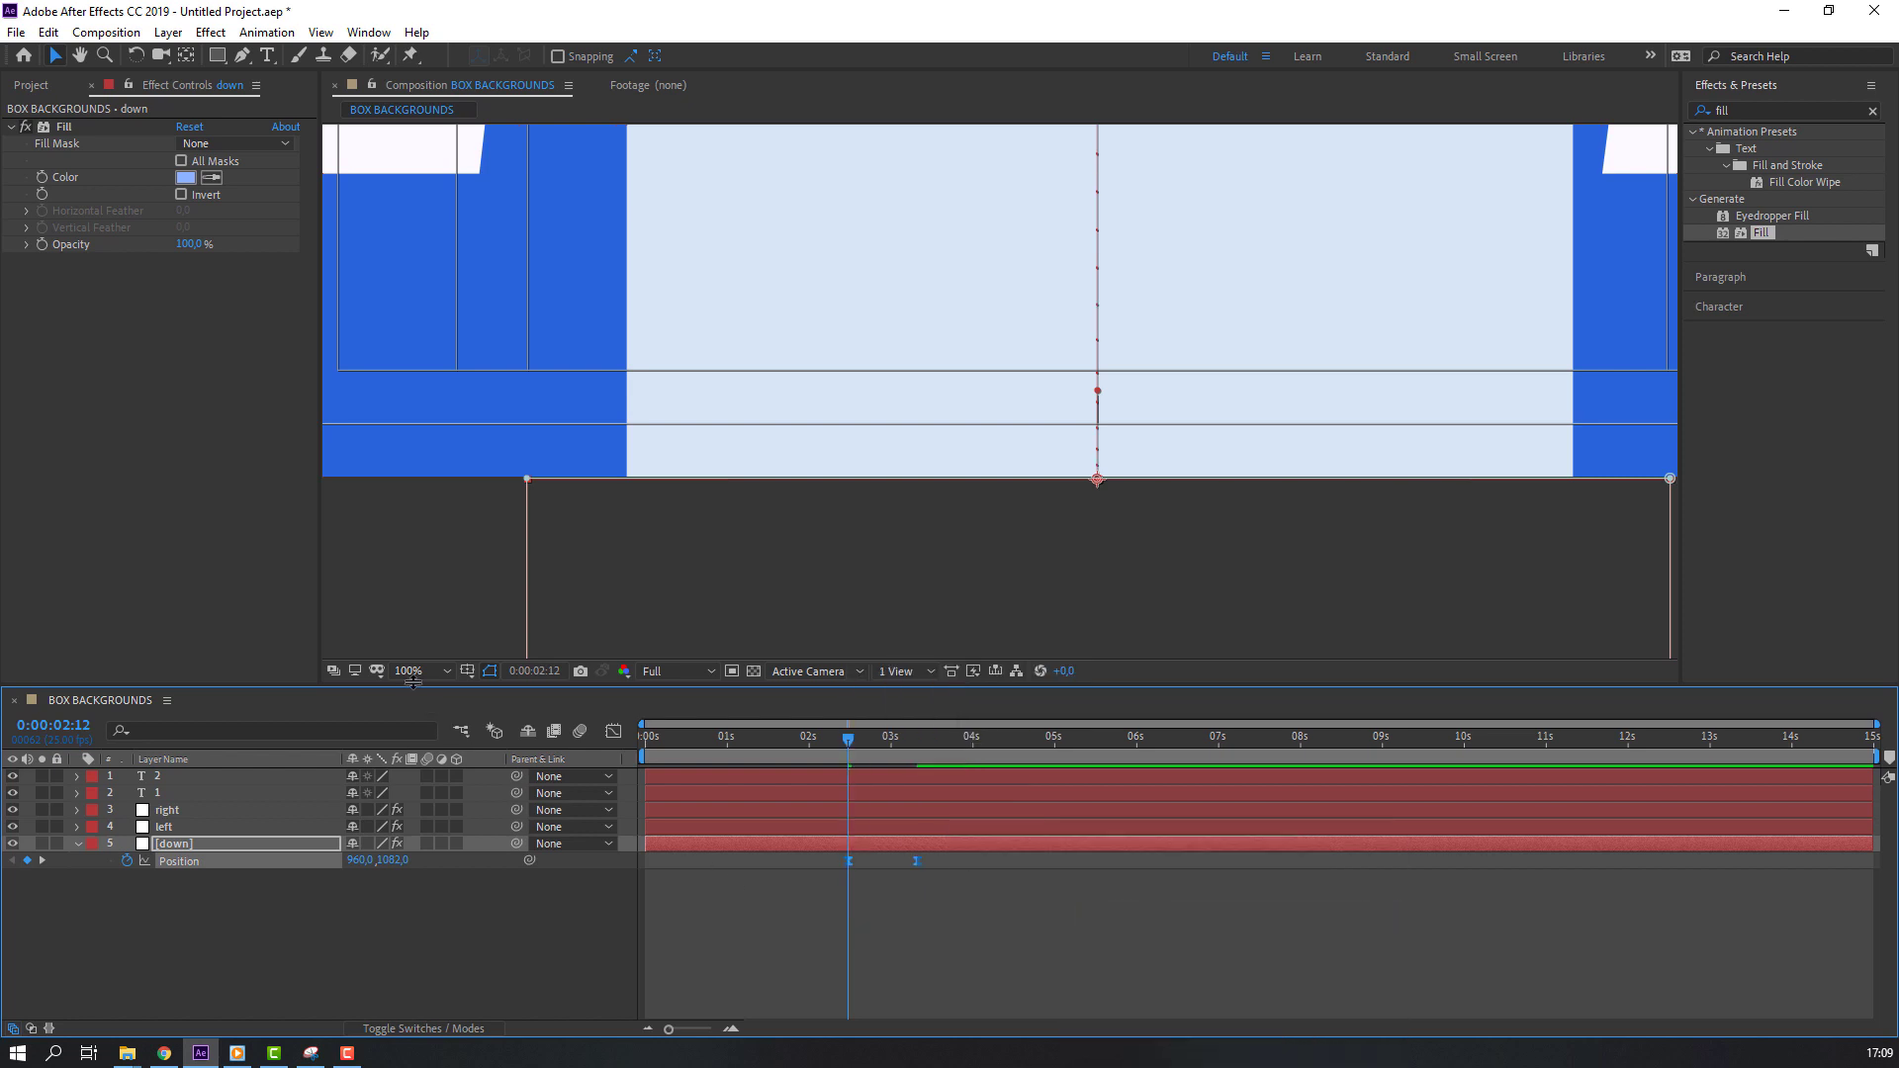
click(445, 672)
click(447, 705)
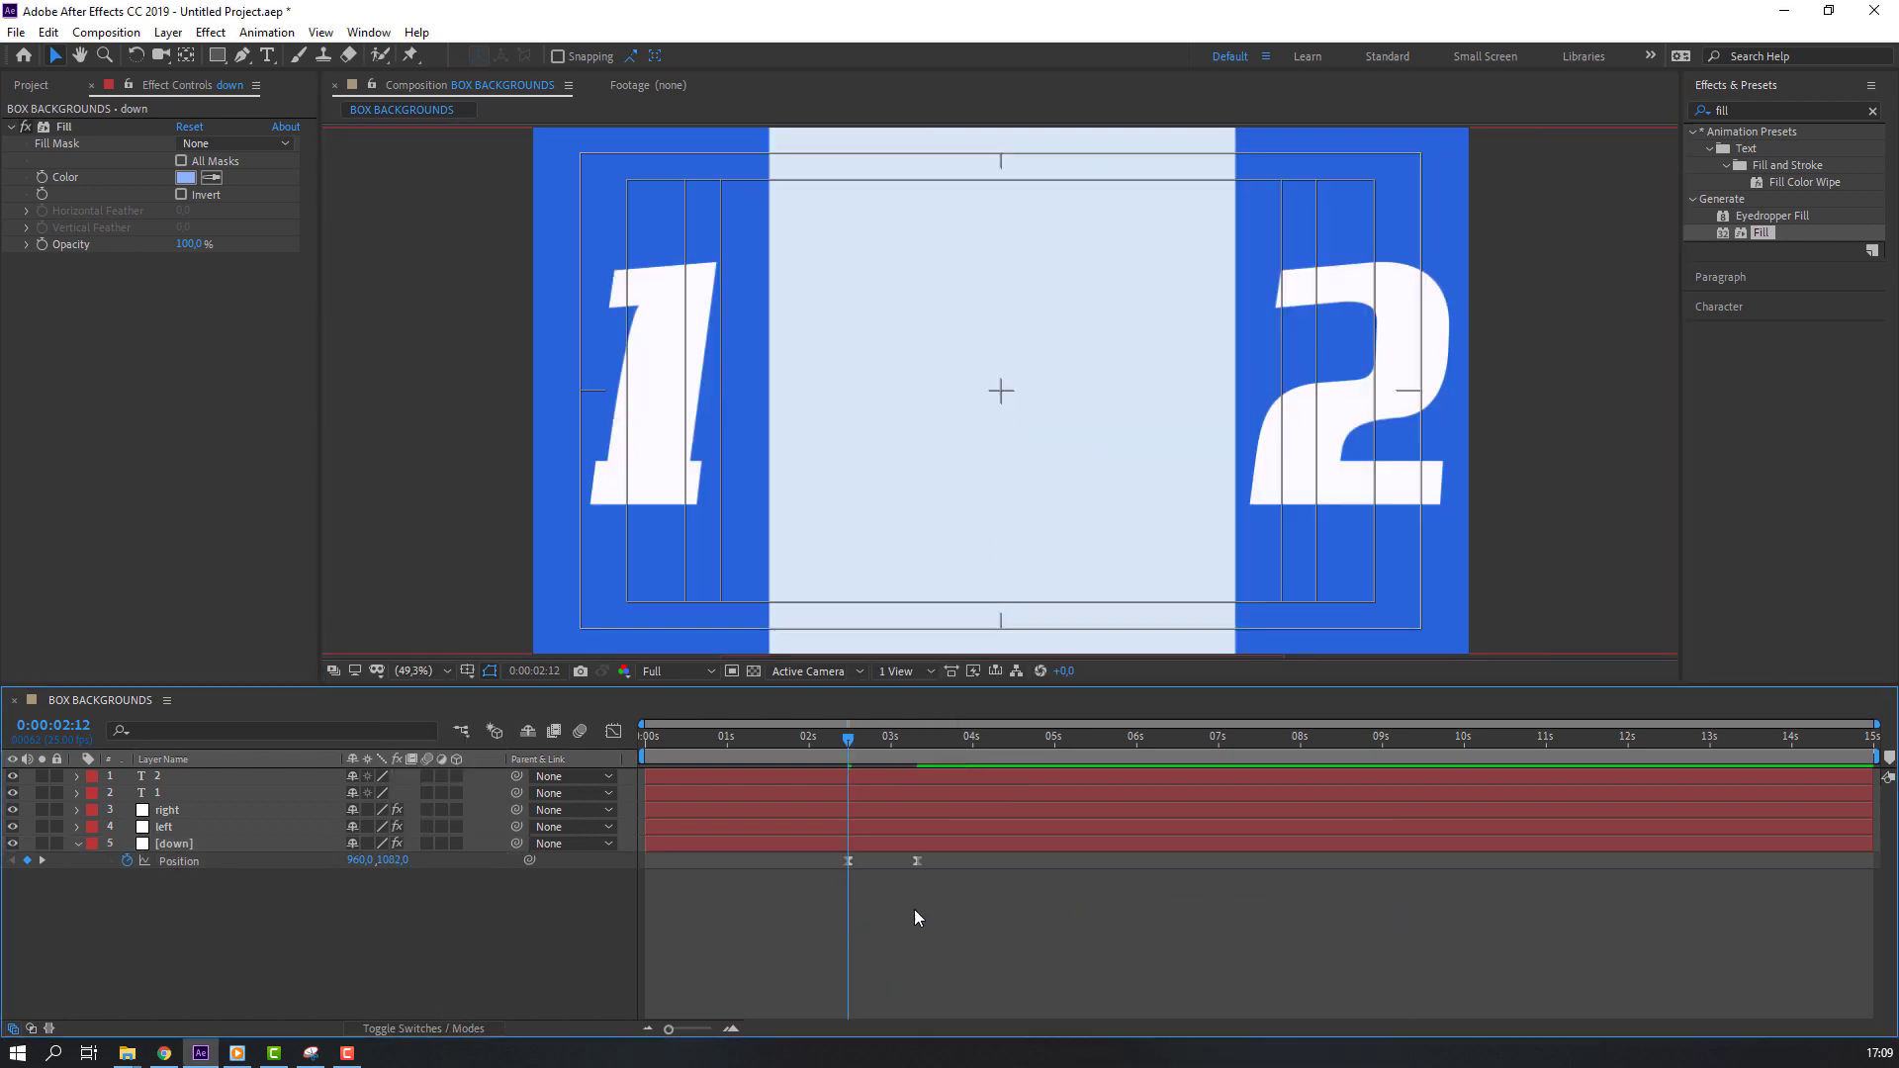
- Nudge the second Position keyframe later, preview, and steepen the ease on the speed curve
drag(917, 862, 945, 862)
key(space)
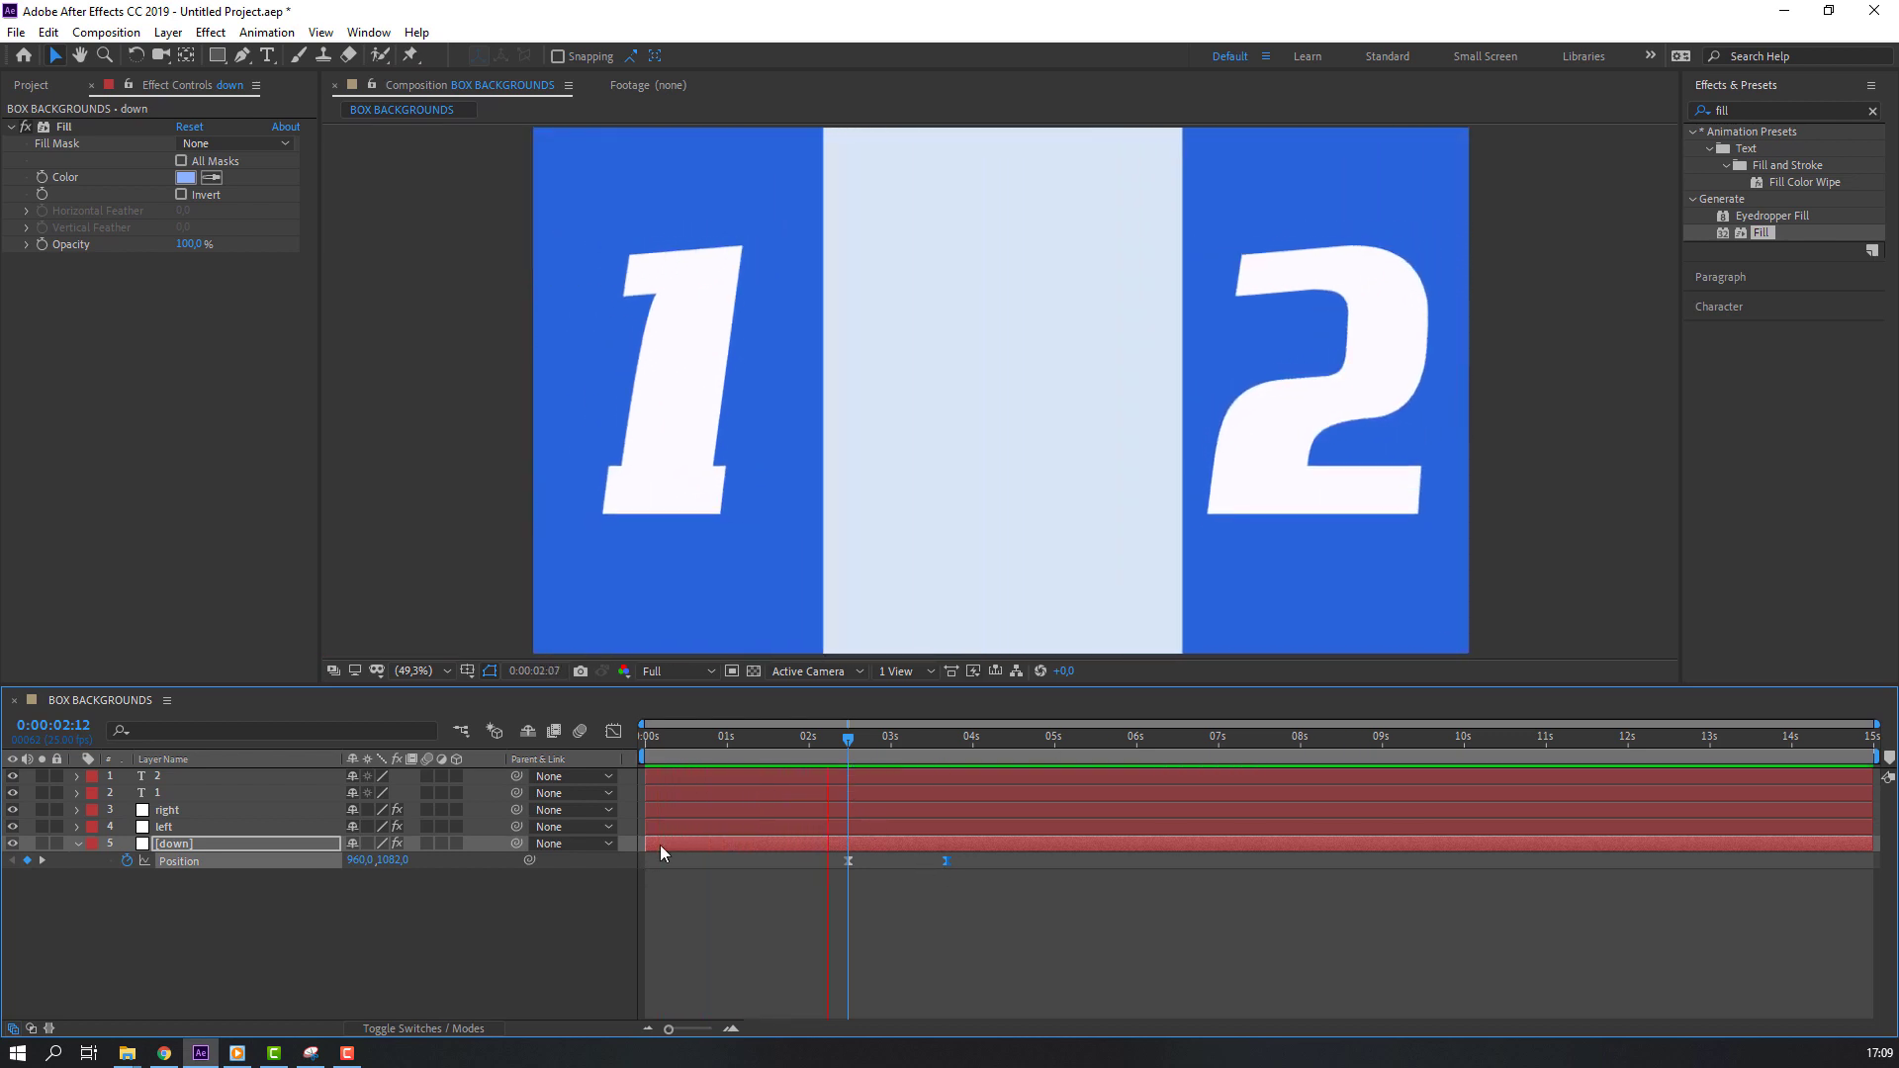
key(space)
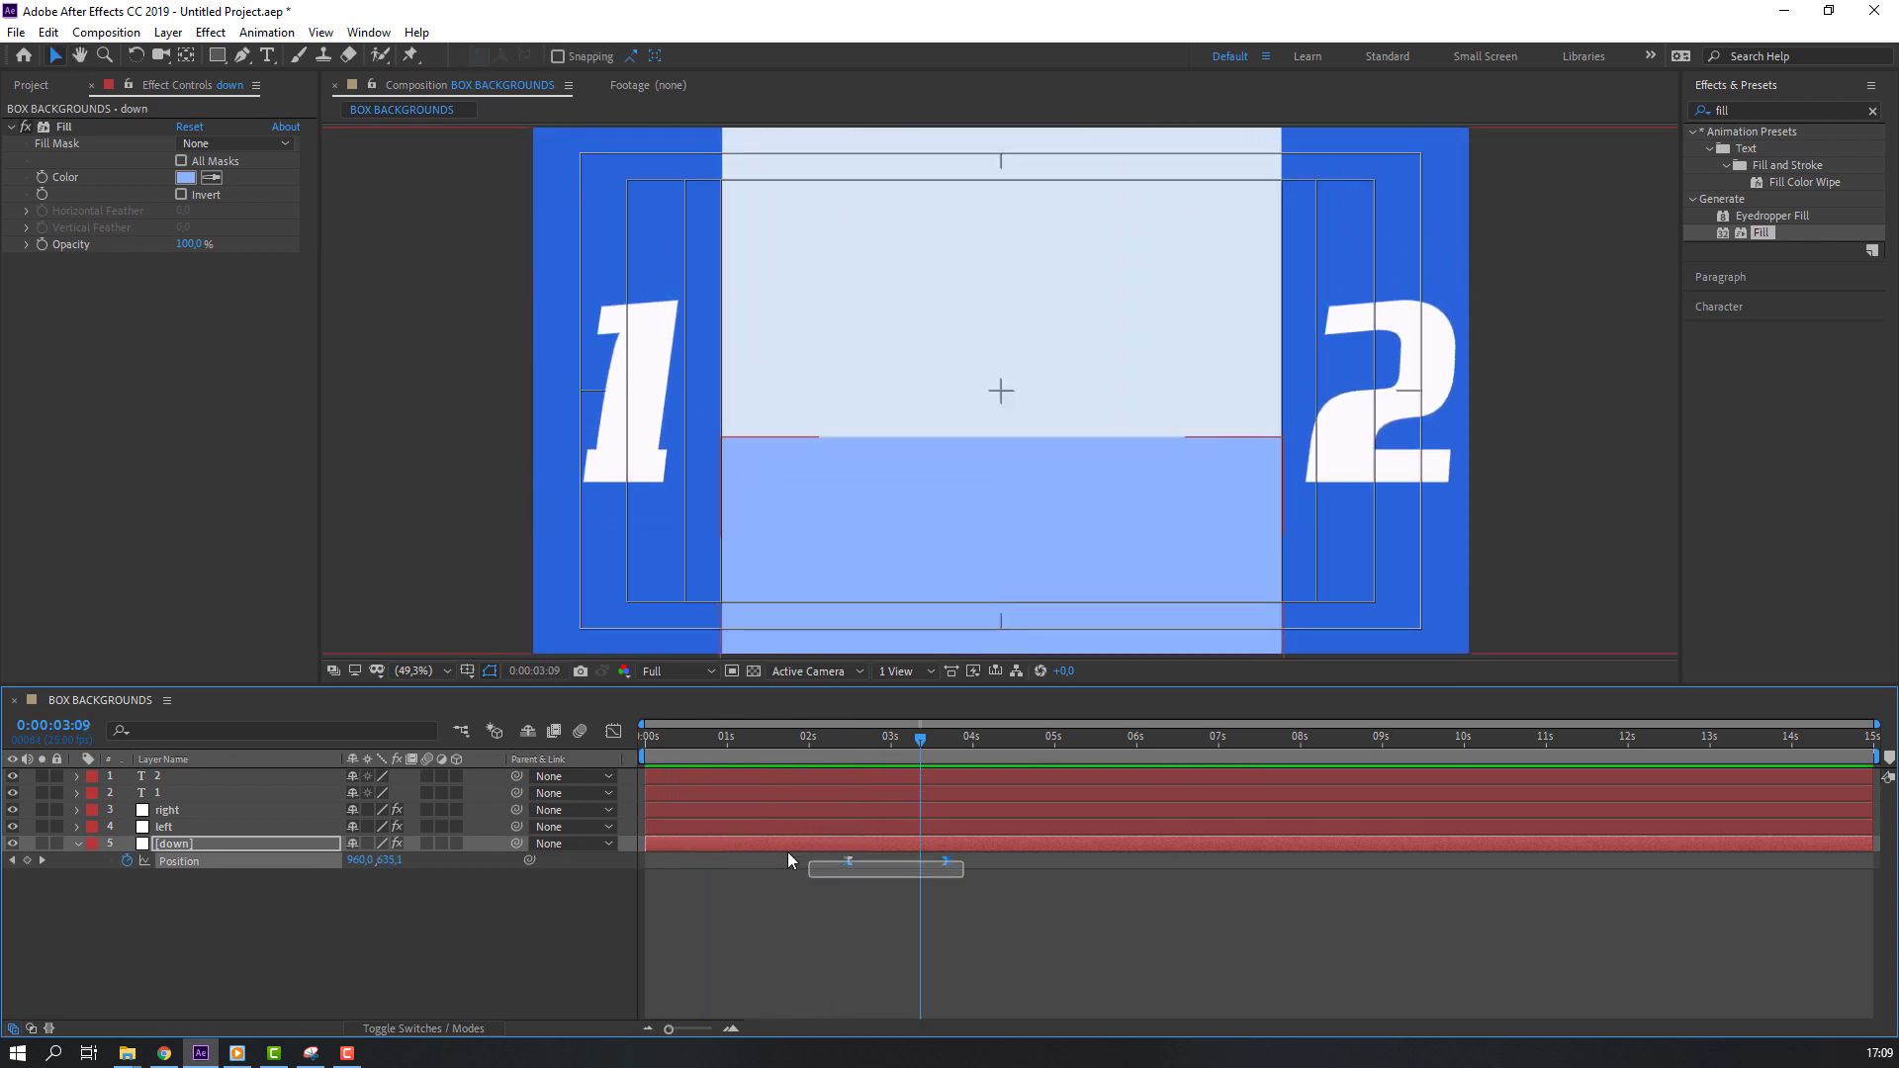
click(613, 731)
mouse_move(994, 940)
mouse_down()
mouse_move(930, 997)
mouse_move(870, 977)
mouse_up()
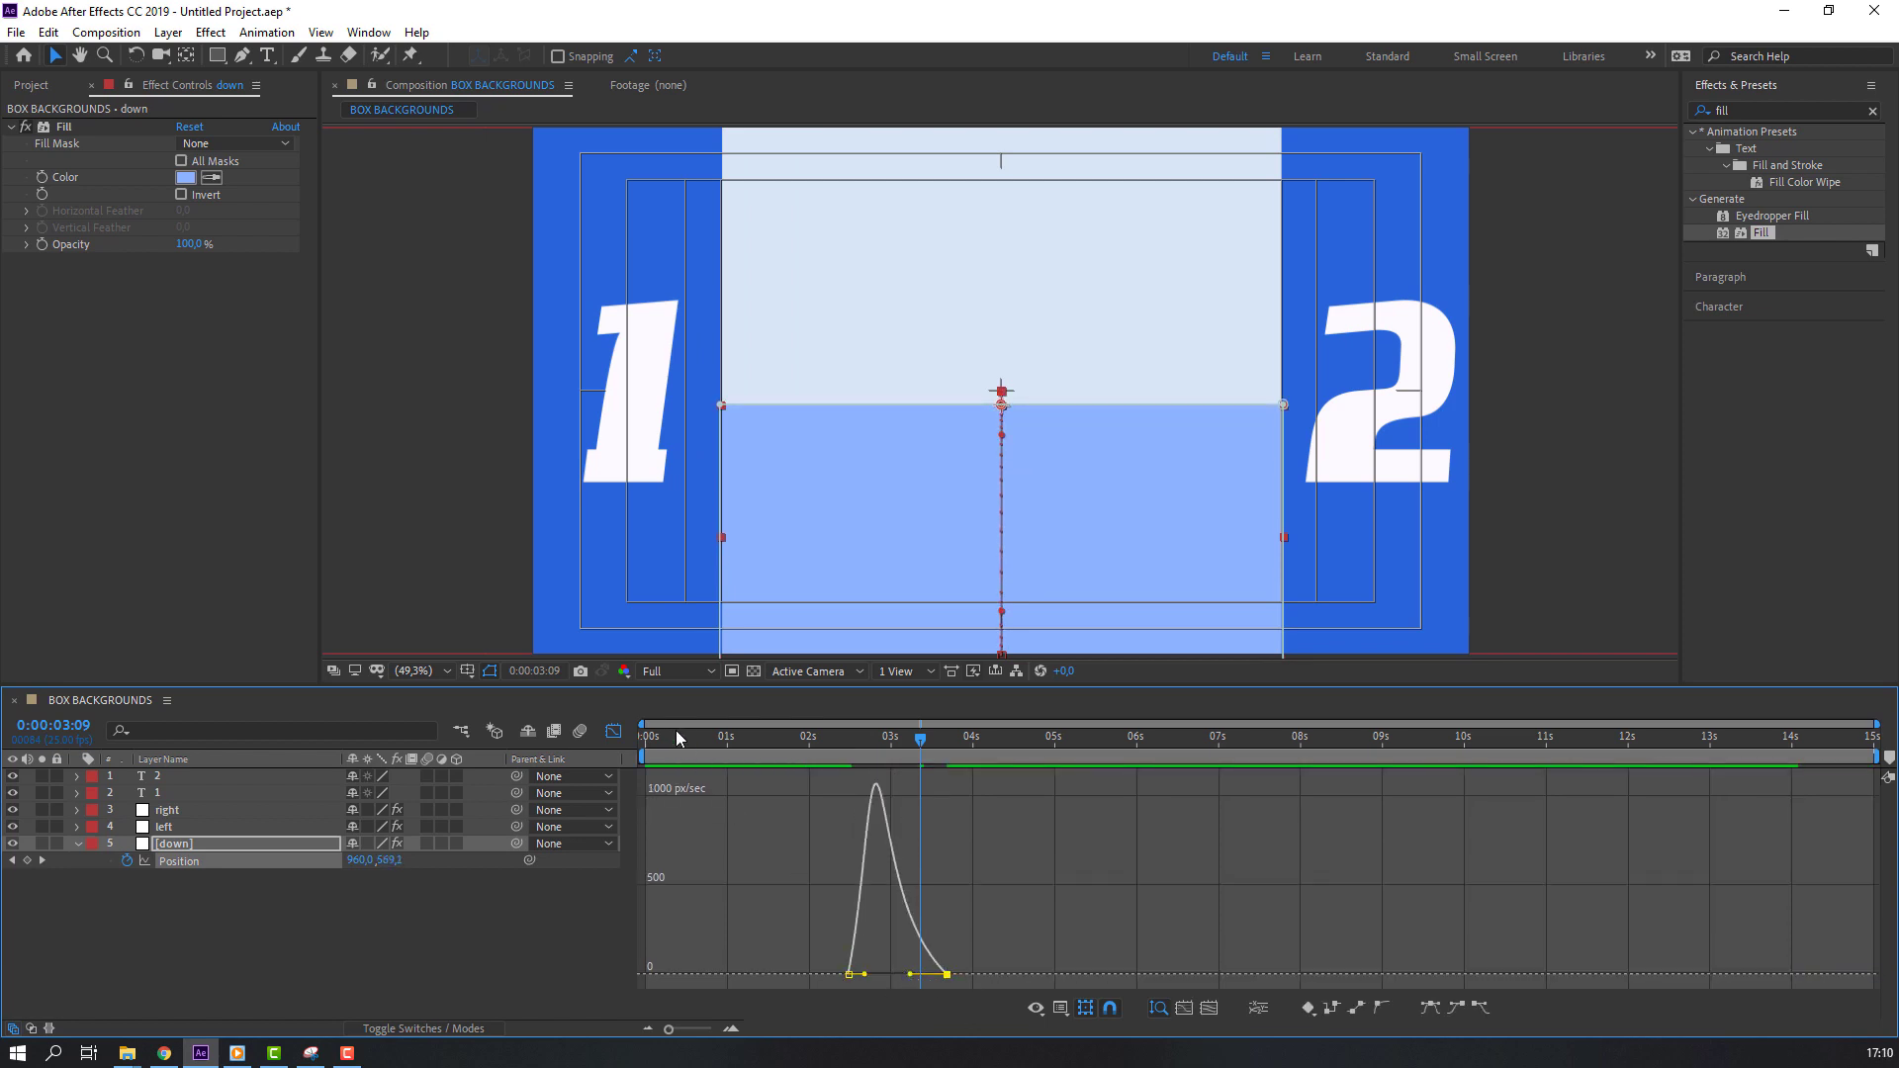
click(613, 731)
- Select both Position keyframes and preview the slide around the 3-second mark
click(780, 738)
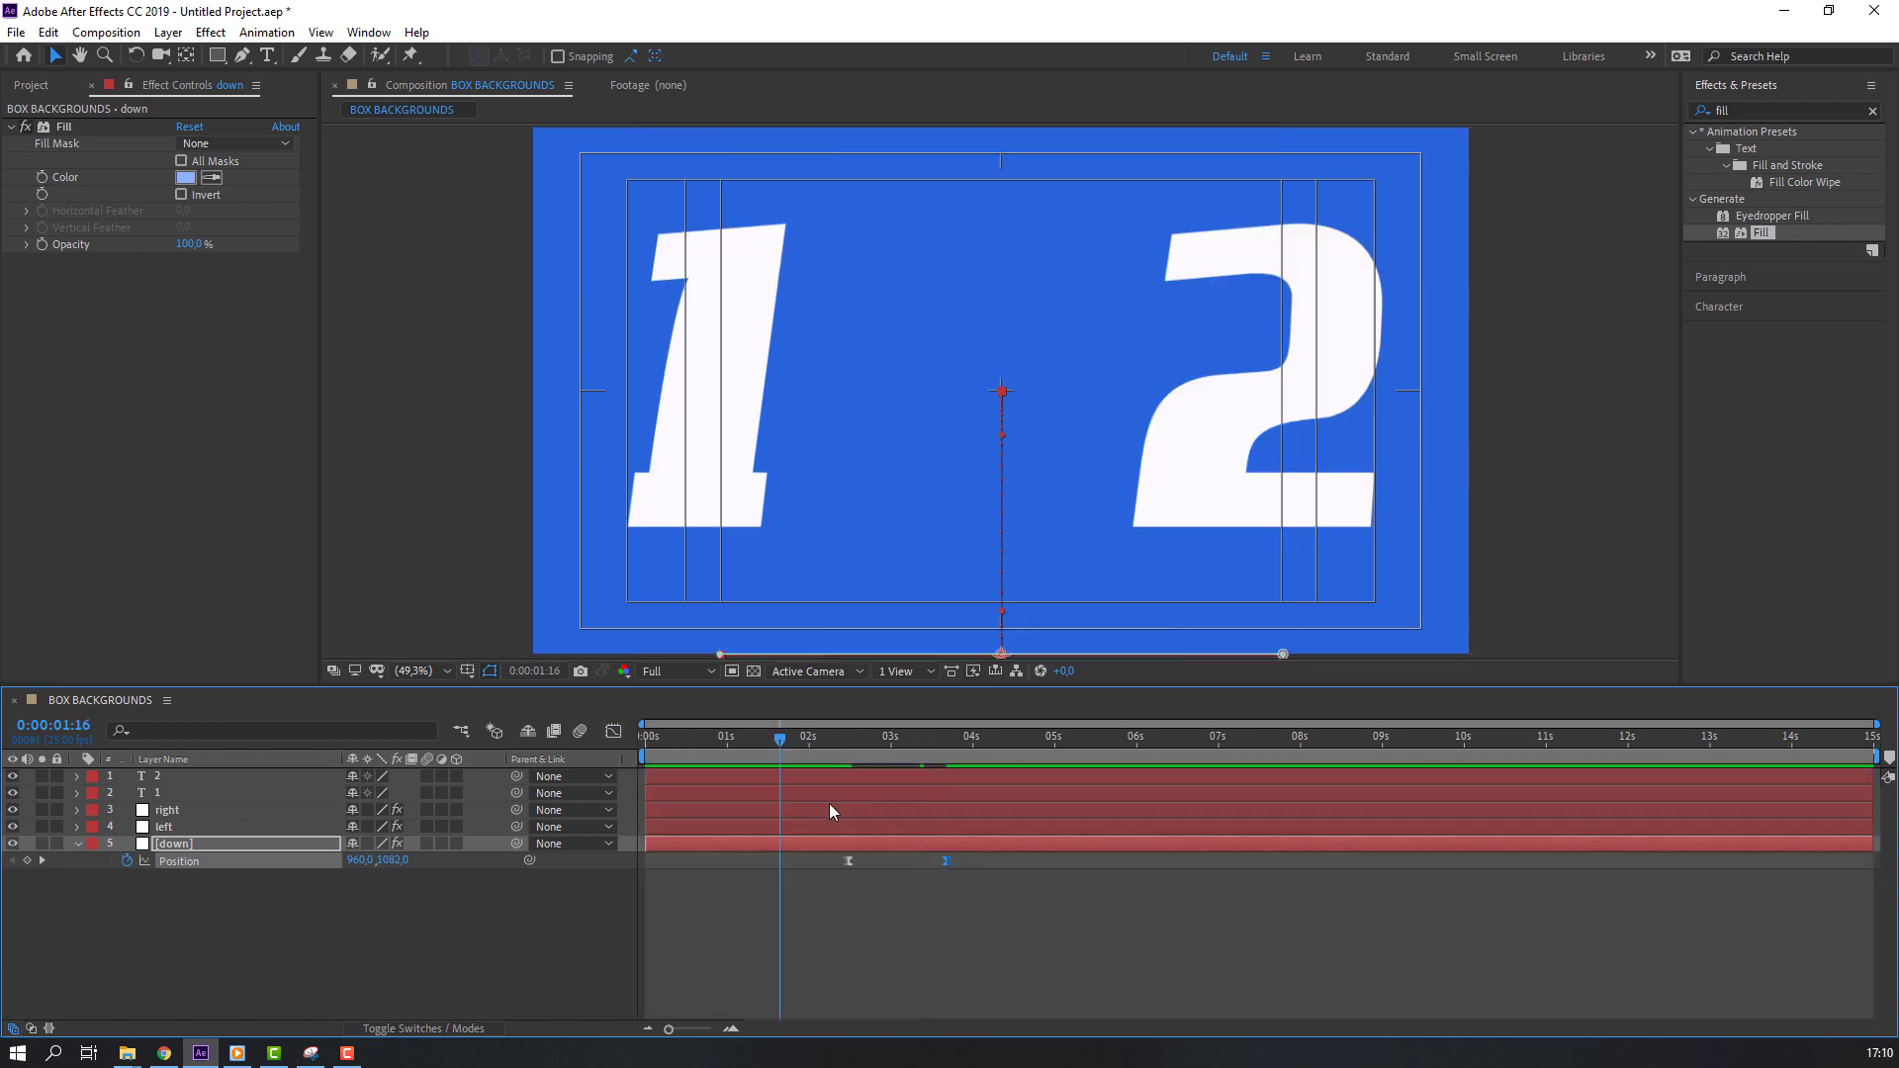
mouse_move(959, 870)
mouse_down()
mouse_move(790, 714)
mouse_move(821, 744)
mouse_up()
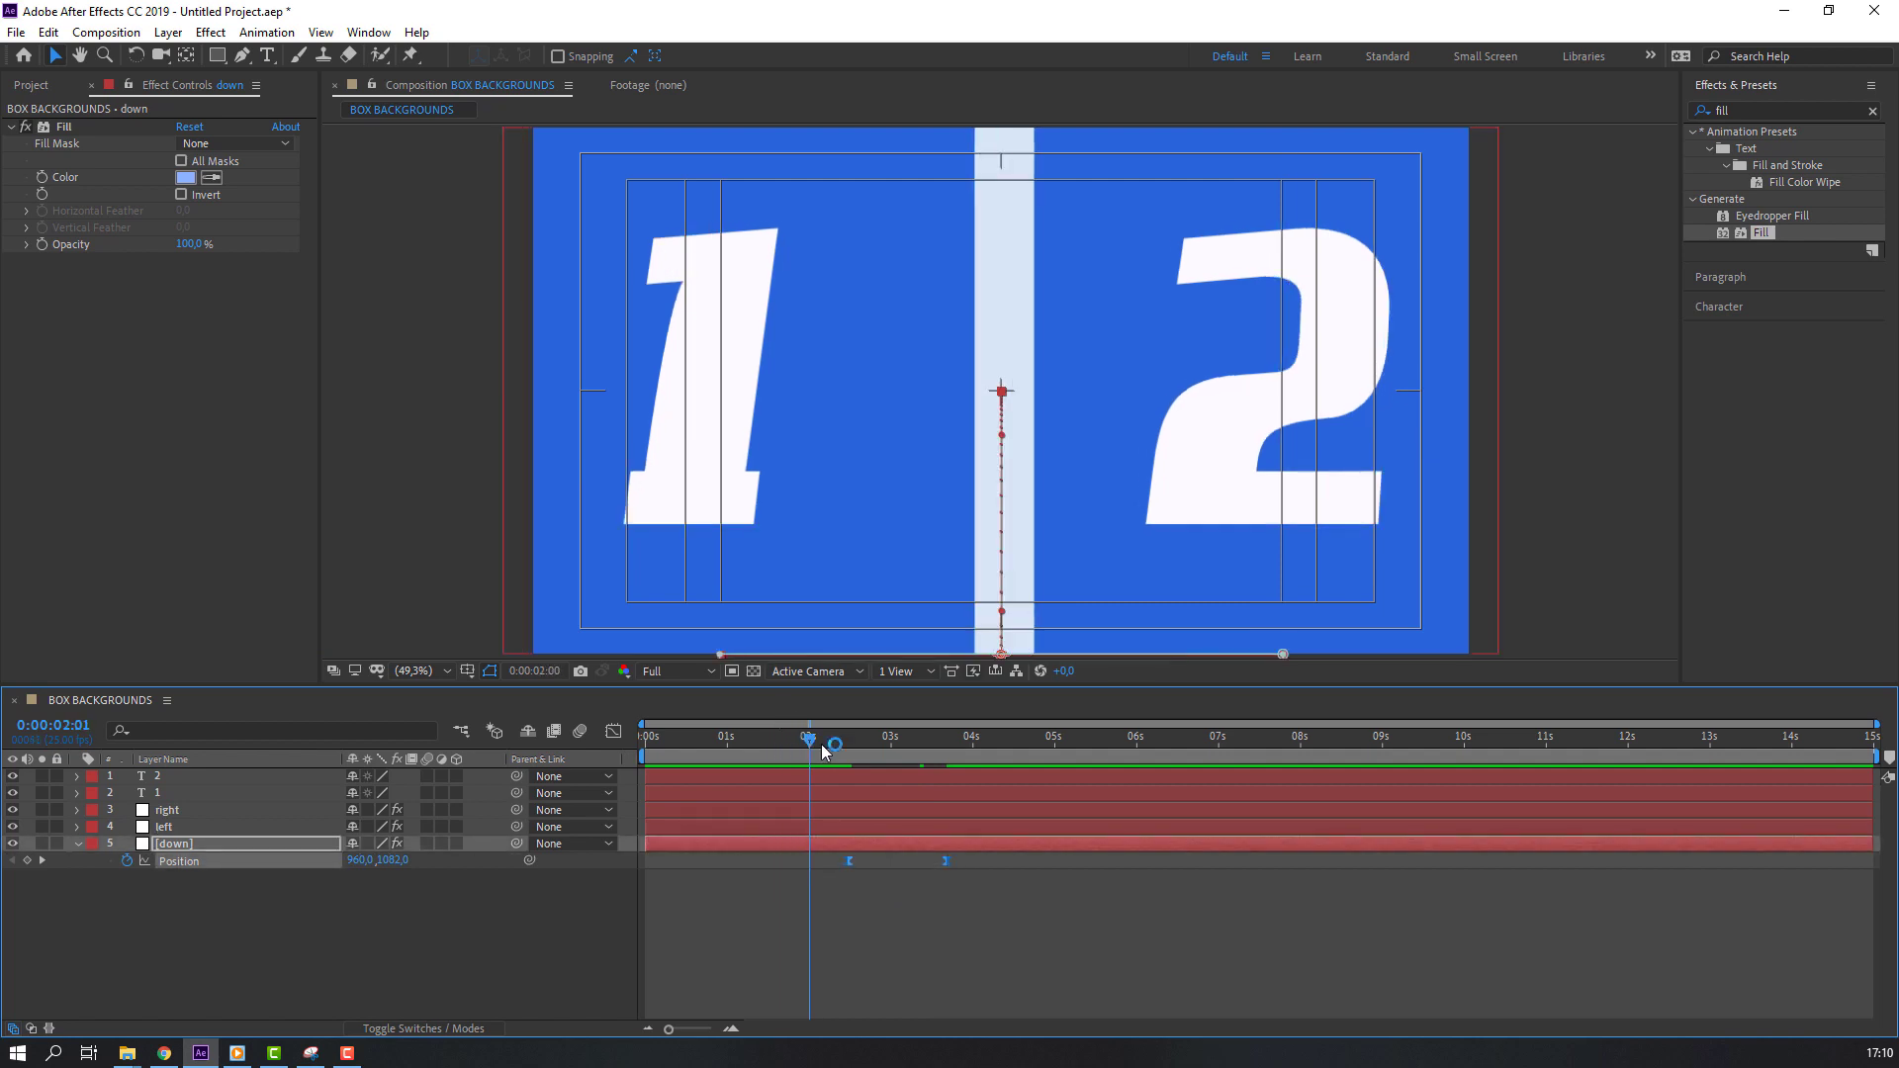
drag(849, 860, 823, 860)
drag(836, 744, 892, 749)
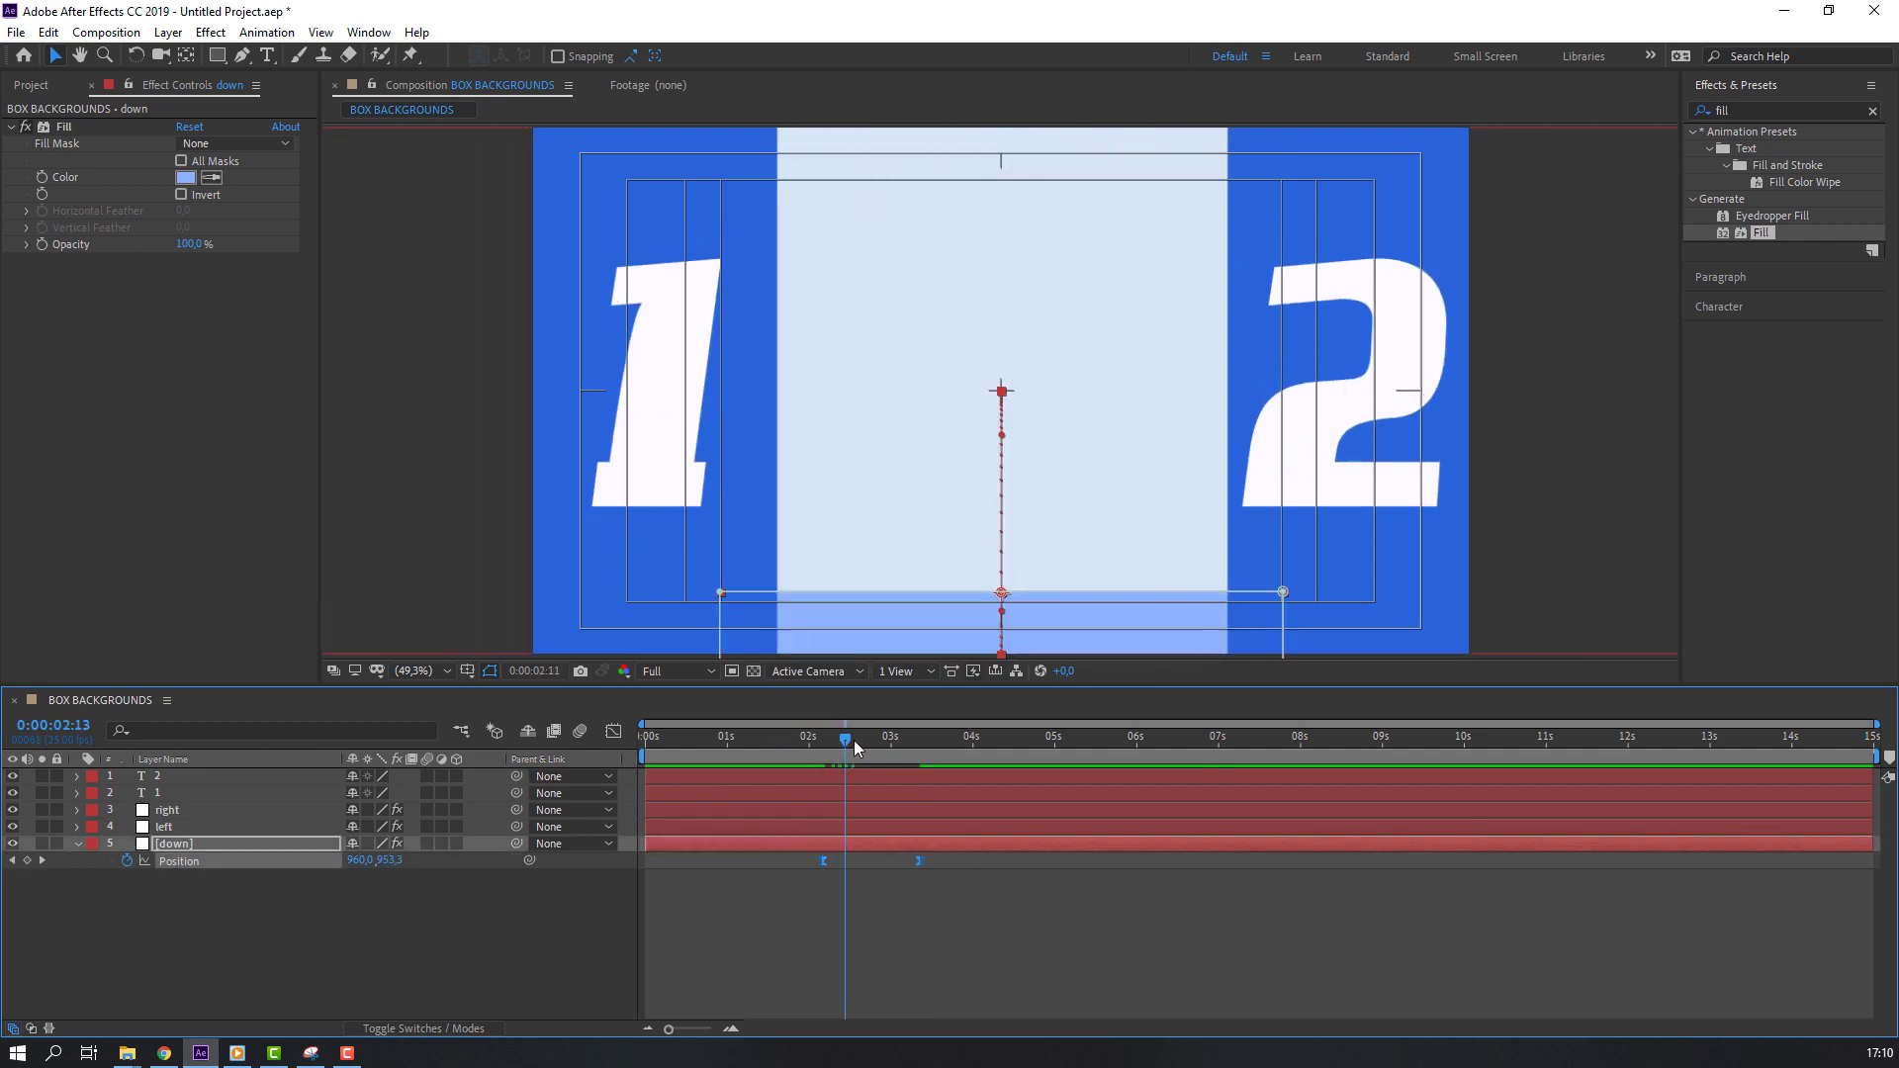
click(997, 948)
key(space)
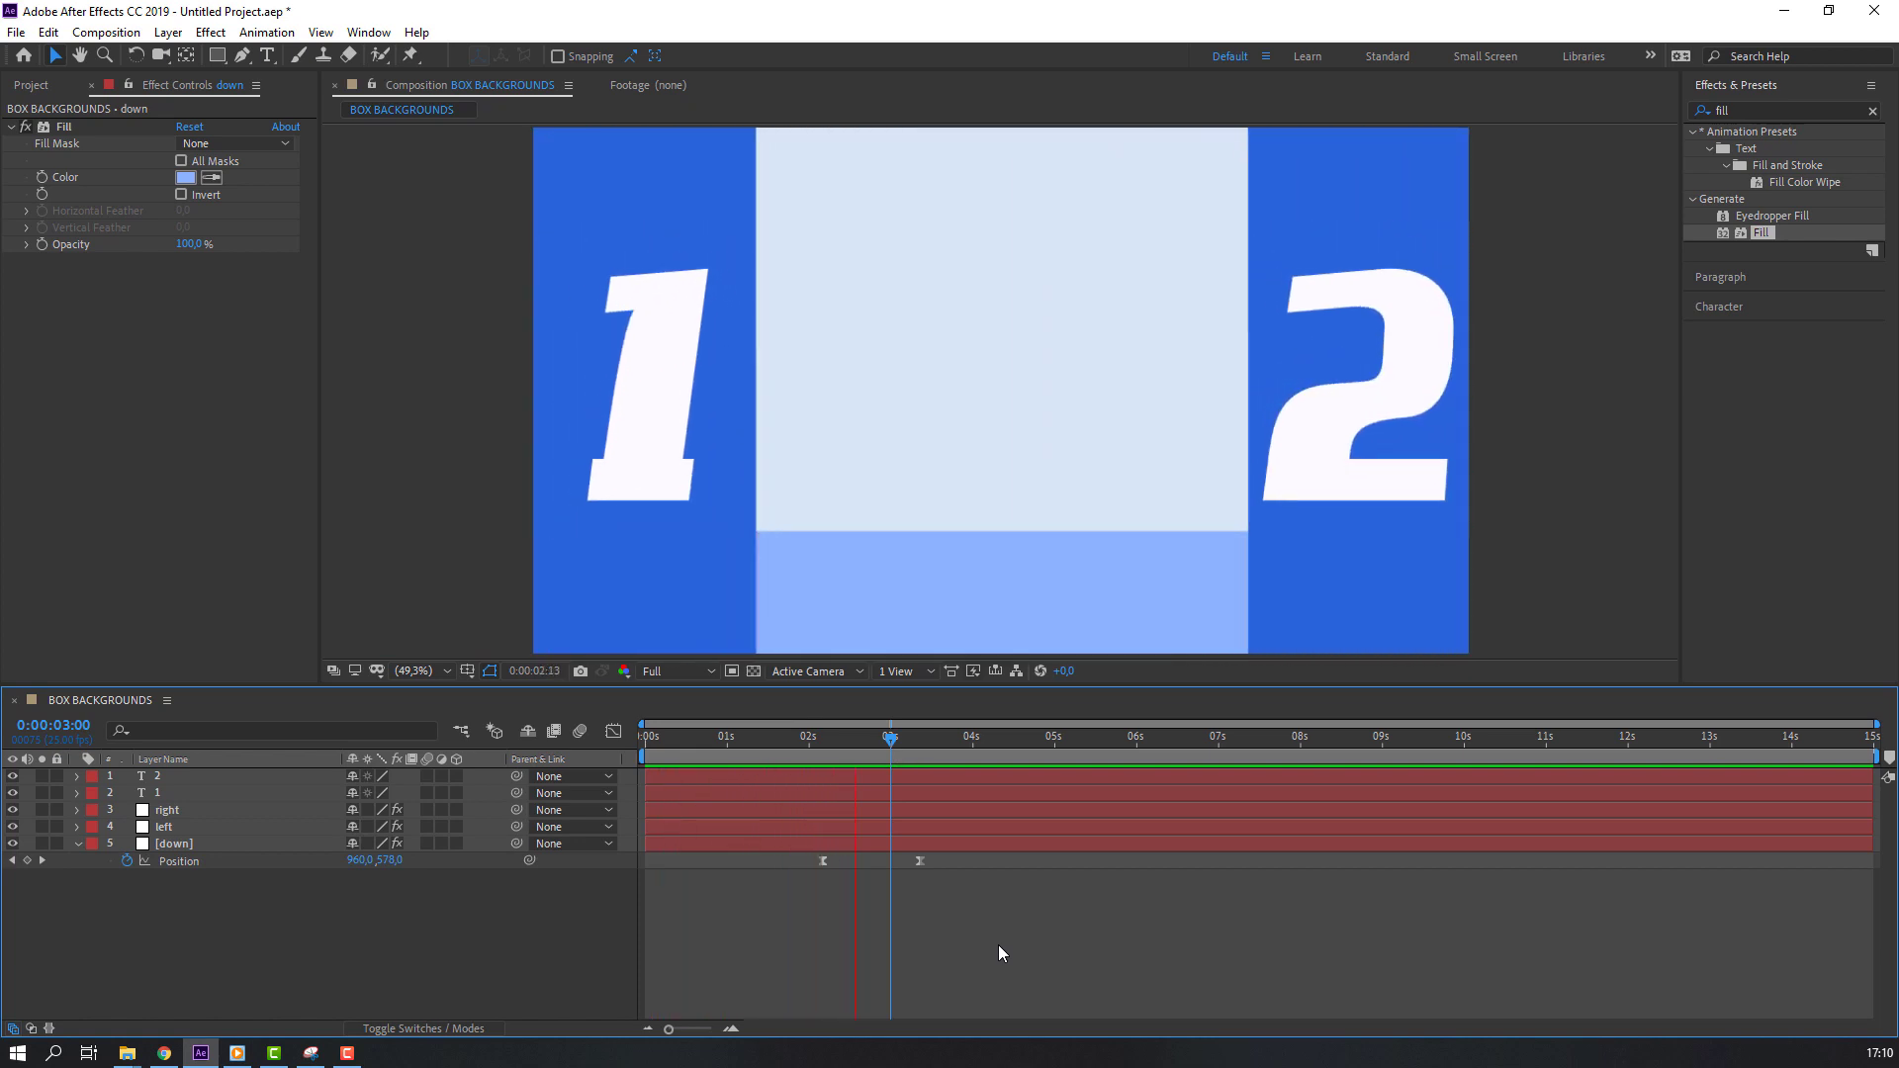
key(space)
- Shift both keyframes so the rise to Y 540 ends at 0:00:03:00, then collapse the layer
mouse_move(823, 861)
mouse_down()
mouse_move(806, 861)
mouse_move(904, 861)
mouse_move(888, 862)
mouse_up()
key(space)
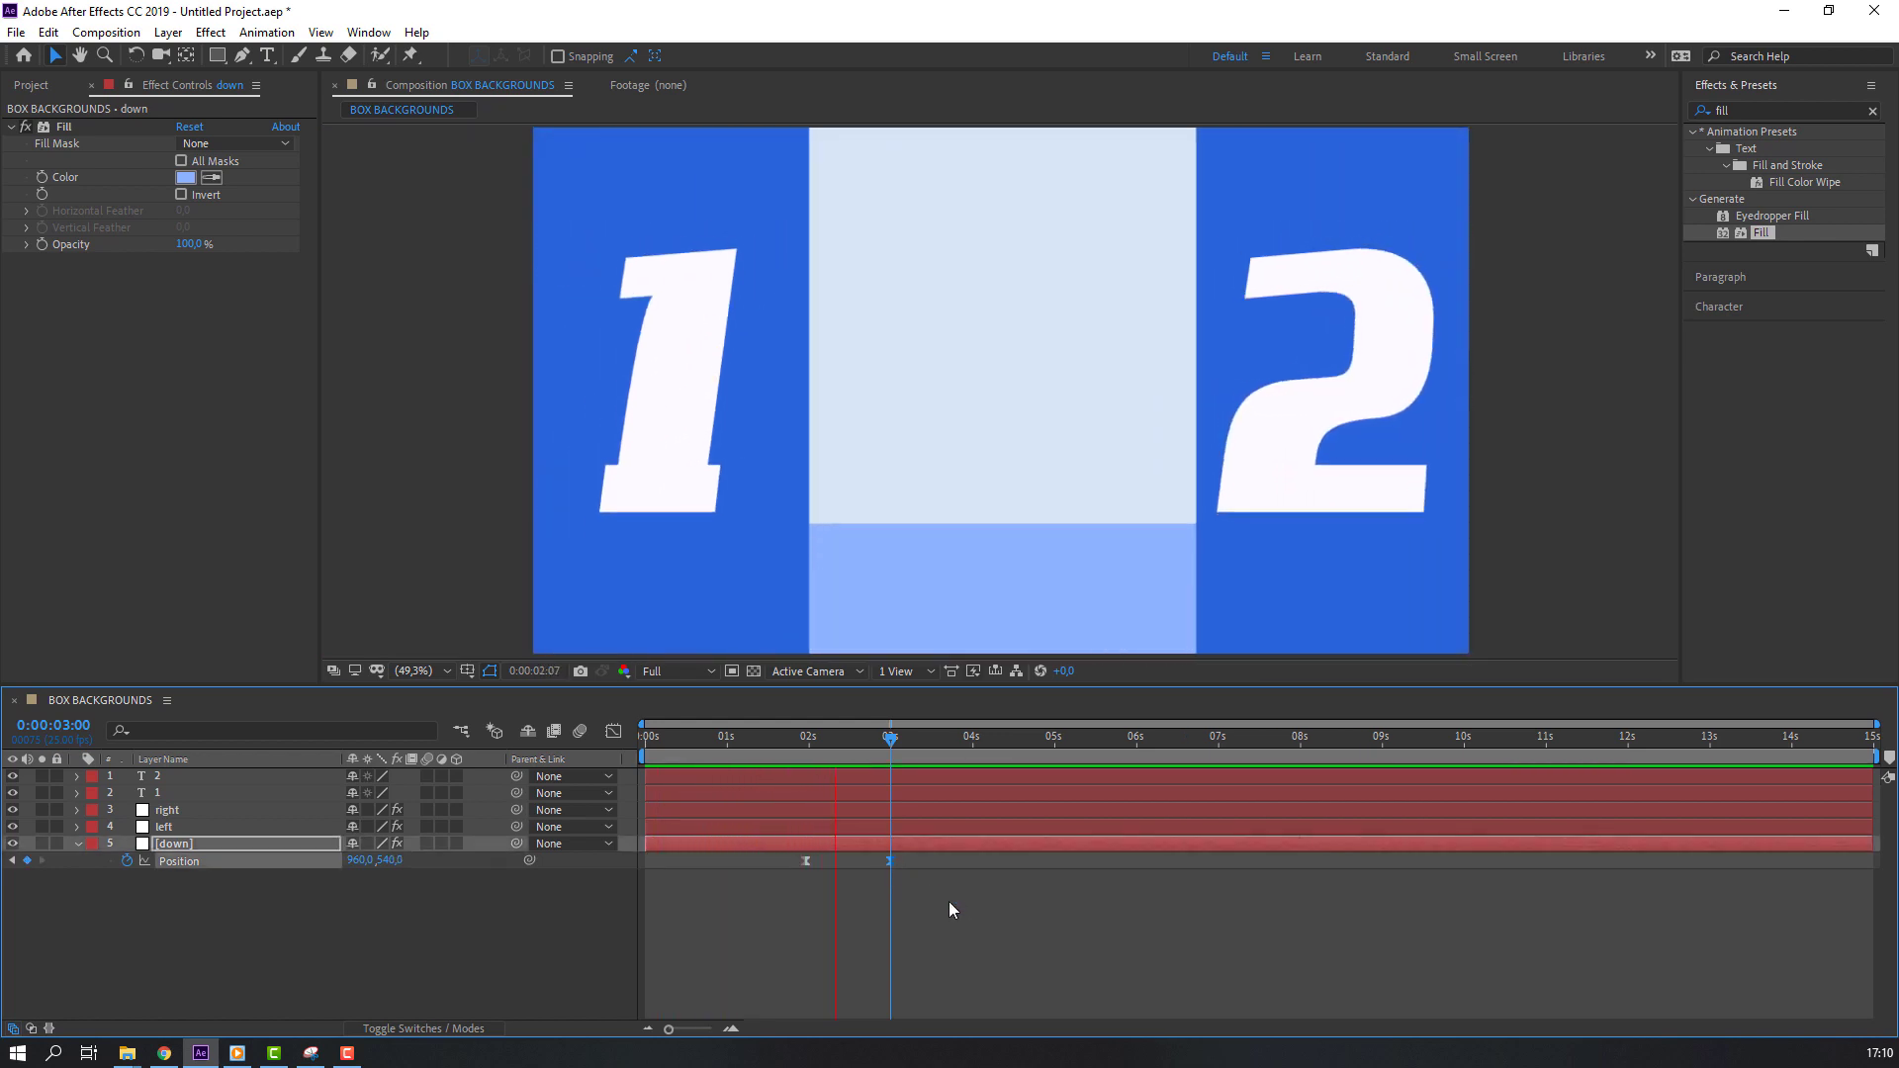
drag(827, 746, 891, 746)
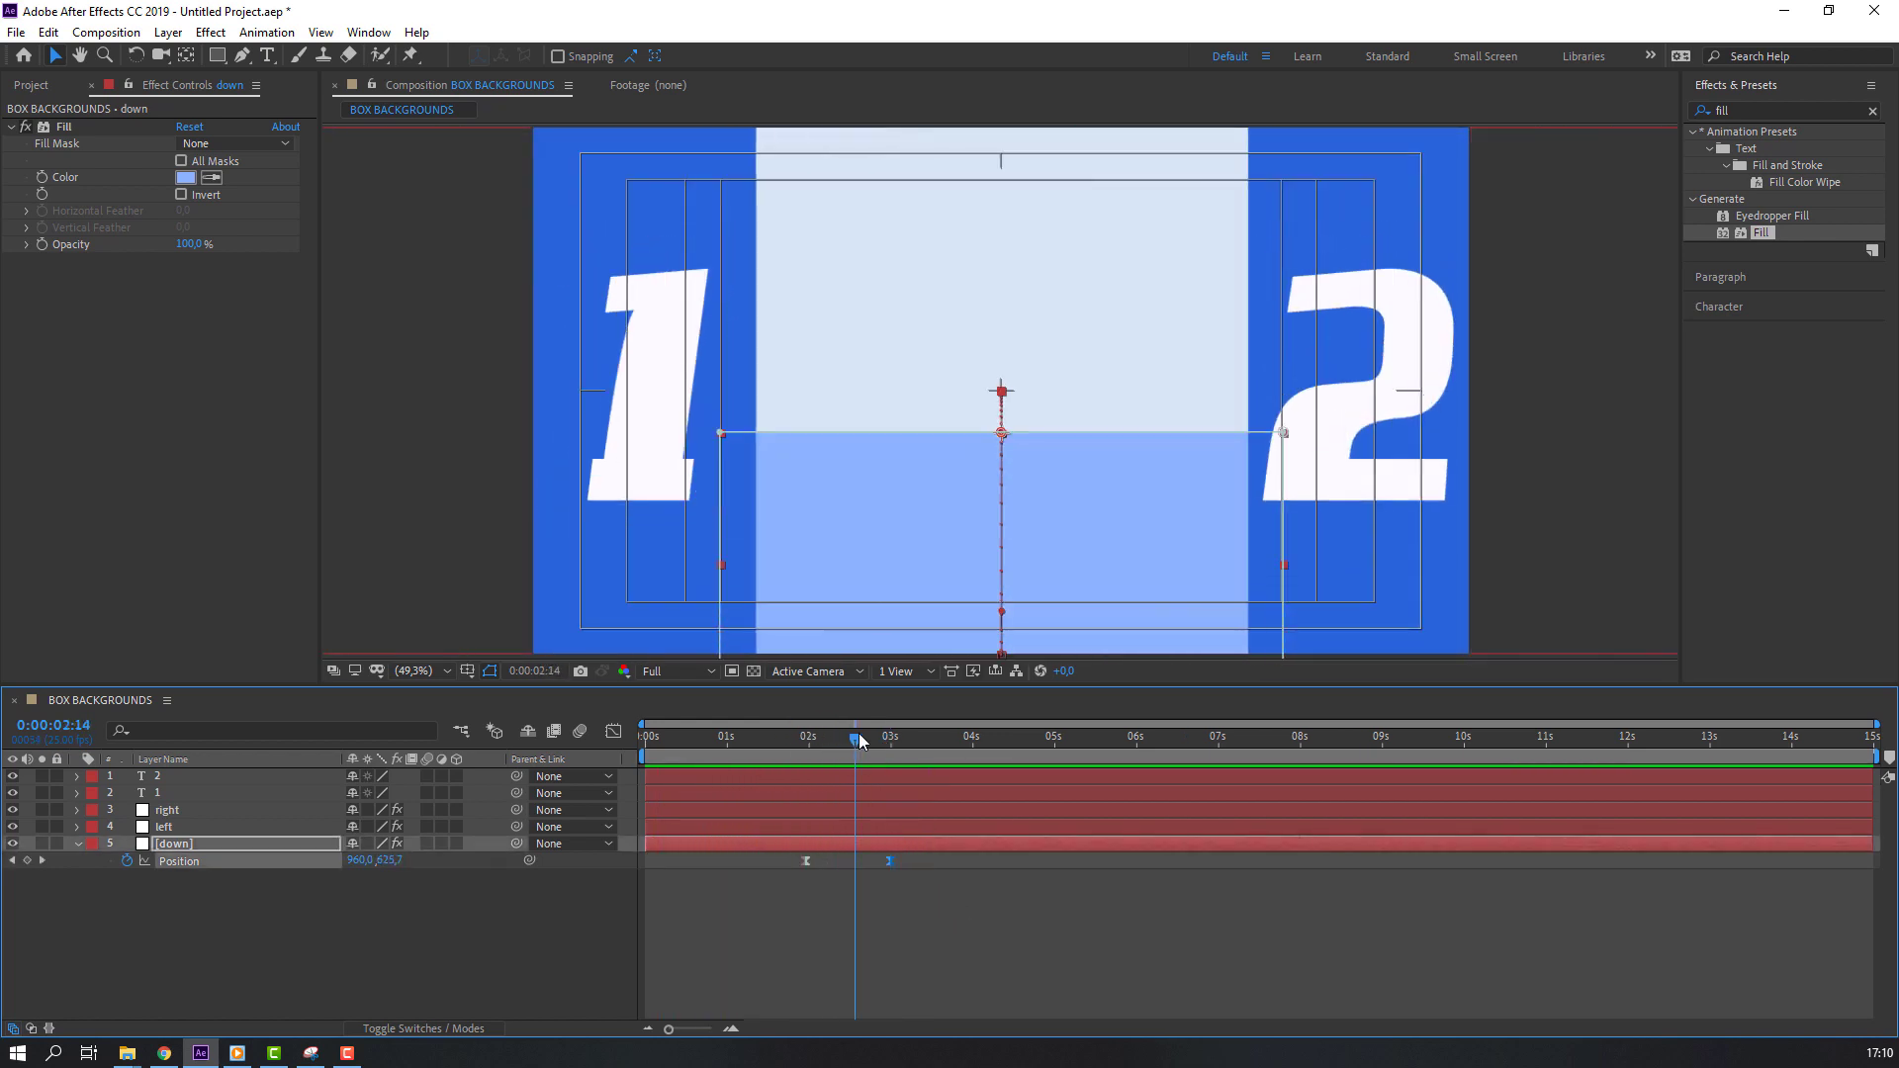
click(80, 846)
click(108, 870)
click(198, 847)
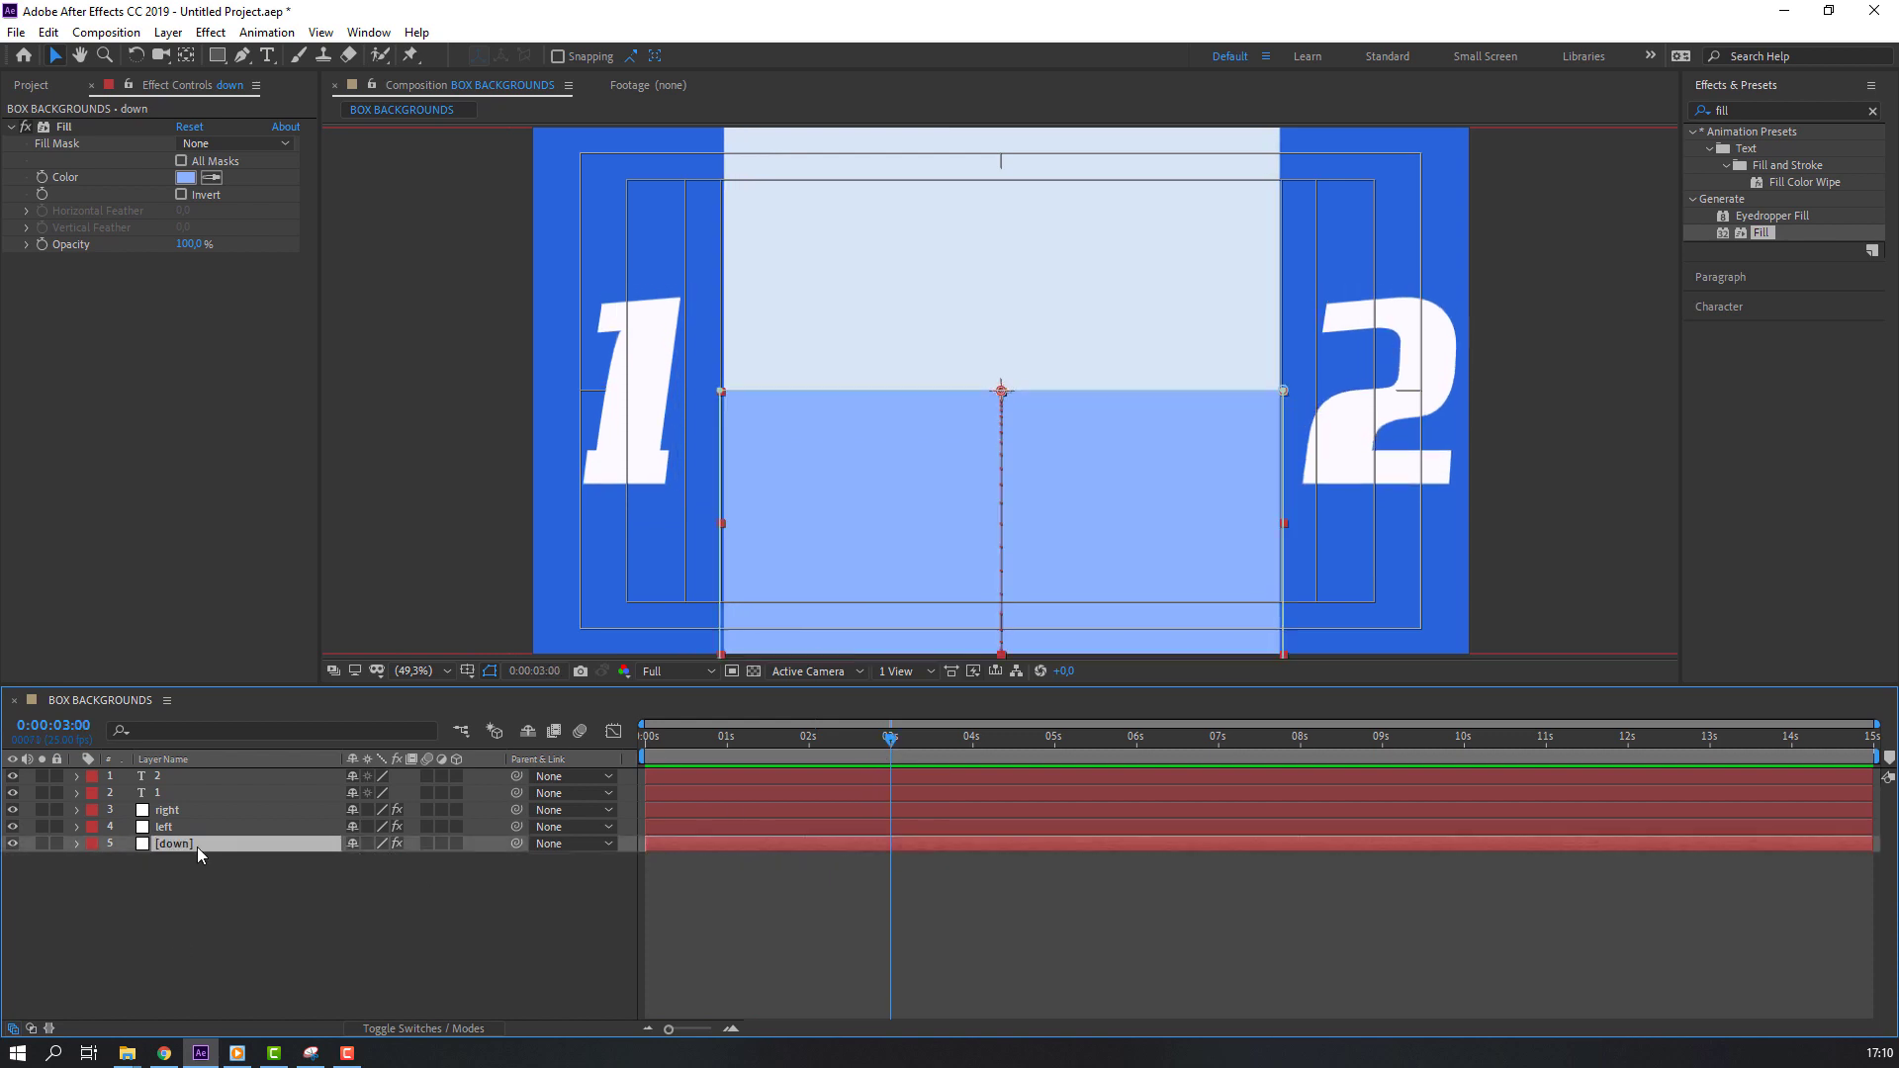
- Duplicate the down layer and move its keyframed end position up to Y 0
click(47, 32)
click(80, 282)
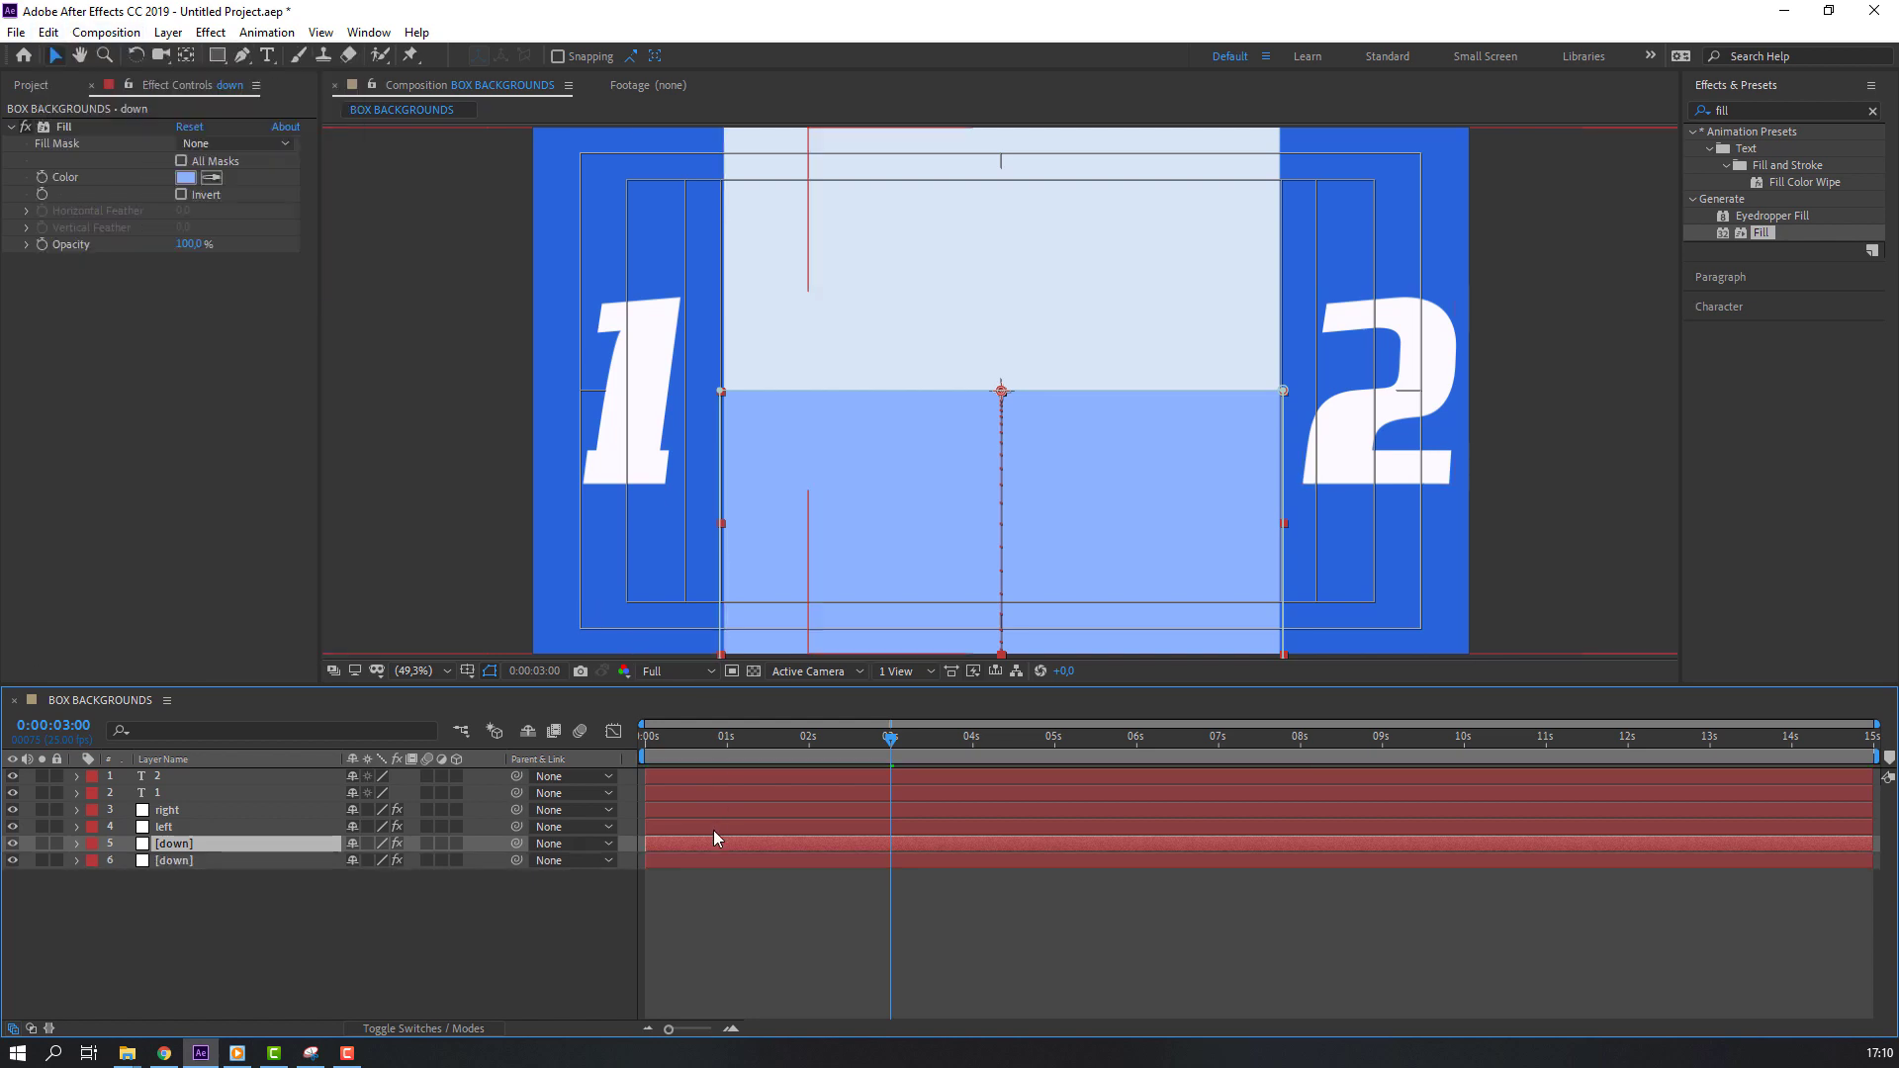
key(u)
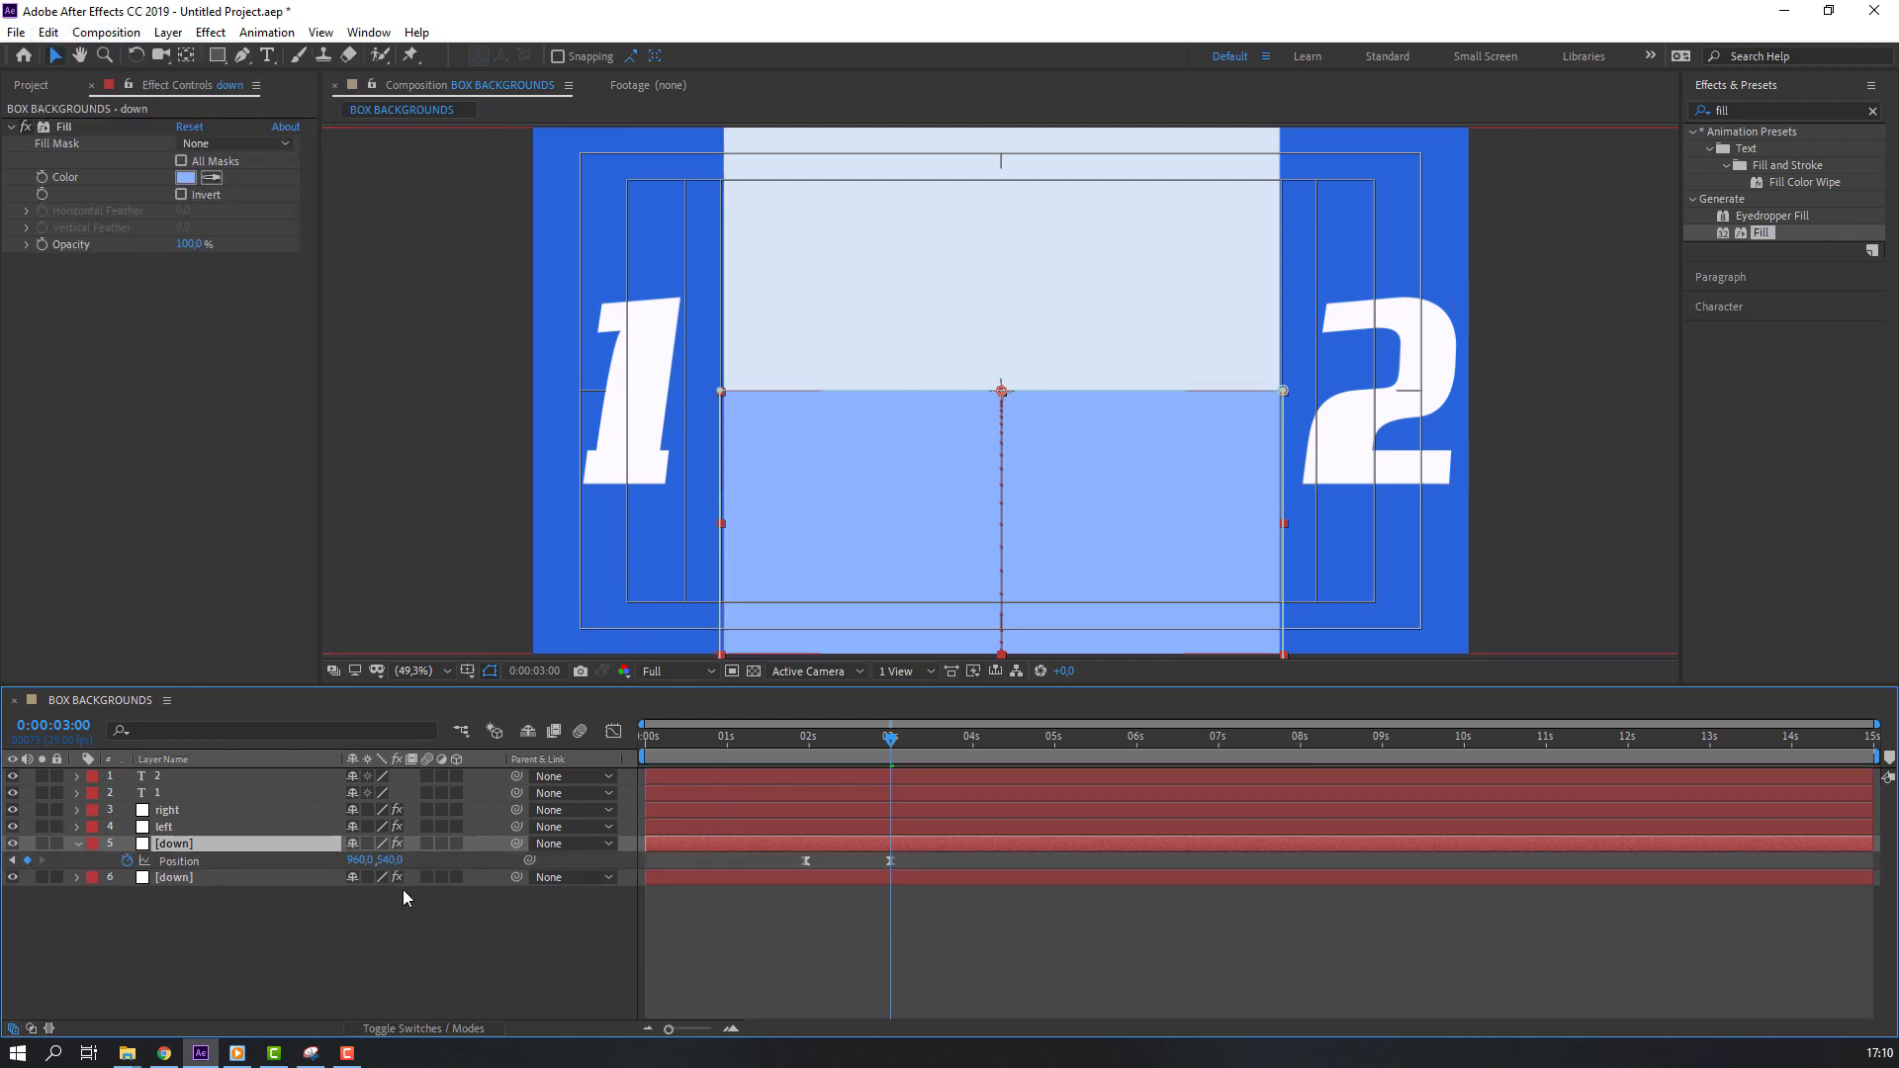
drag(916, 863, 793, 875)
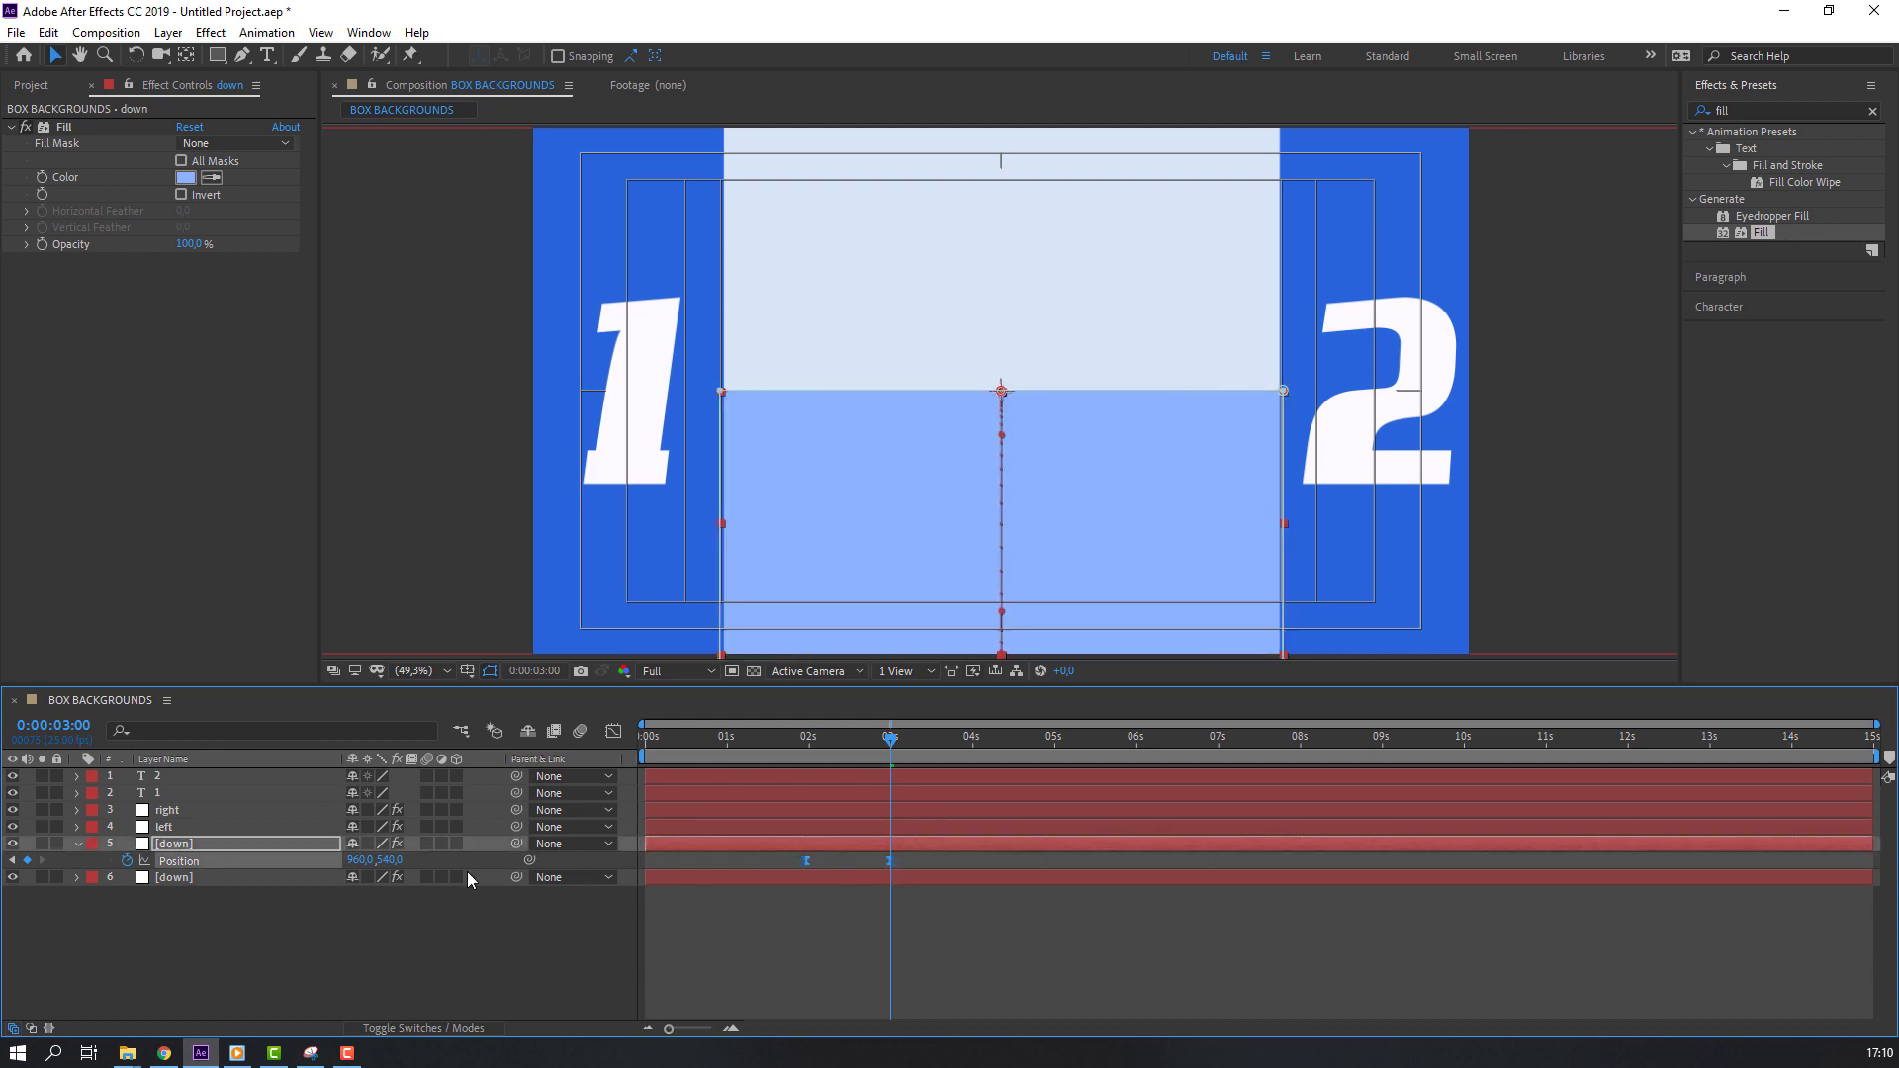
drag(393, 867, 297, 866)
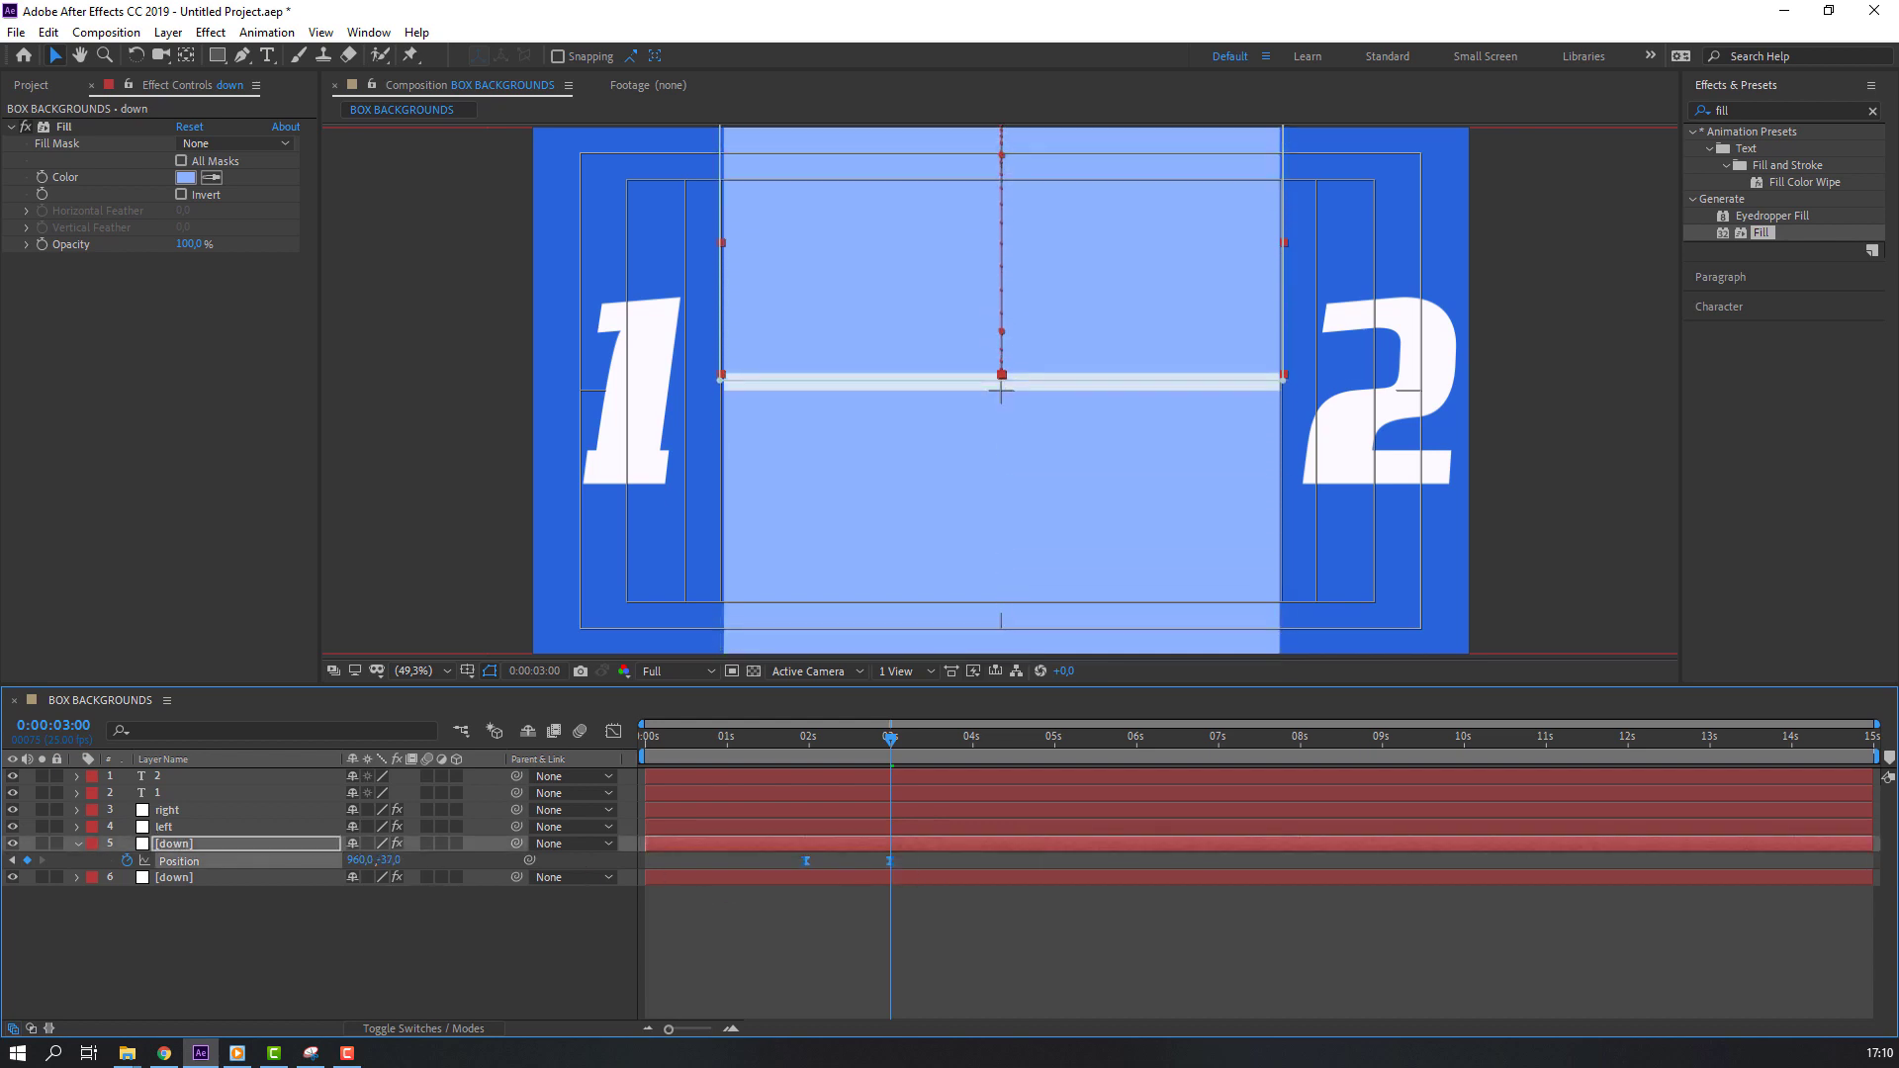
key(shift+Down)
key(shift+Down)
key(shift+Down)
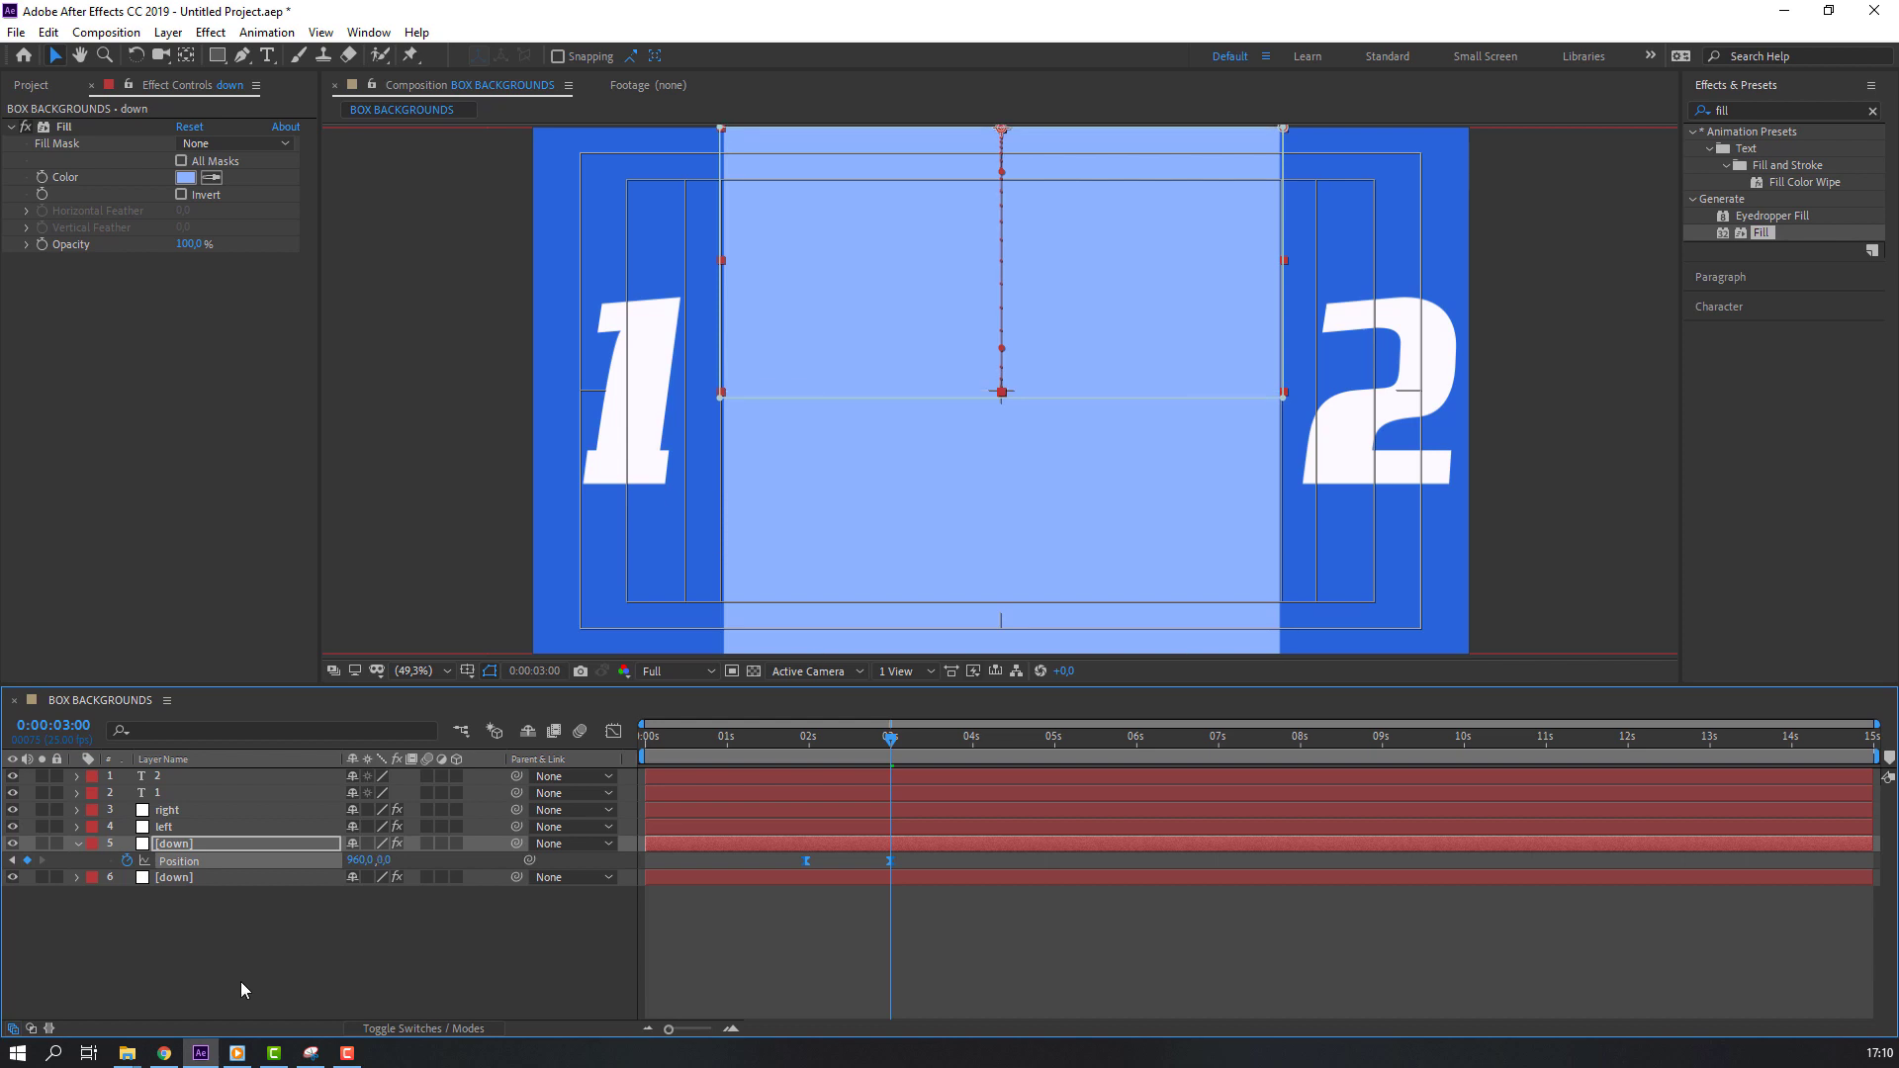
click(523, 950)
- Push the copy's starting keyframe above the frame to Y -573 and preview the drop
drag(890, 742, 807, 749)
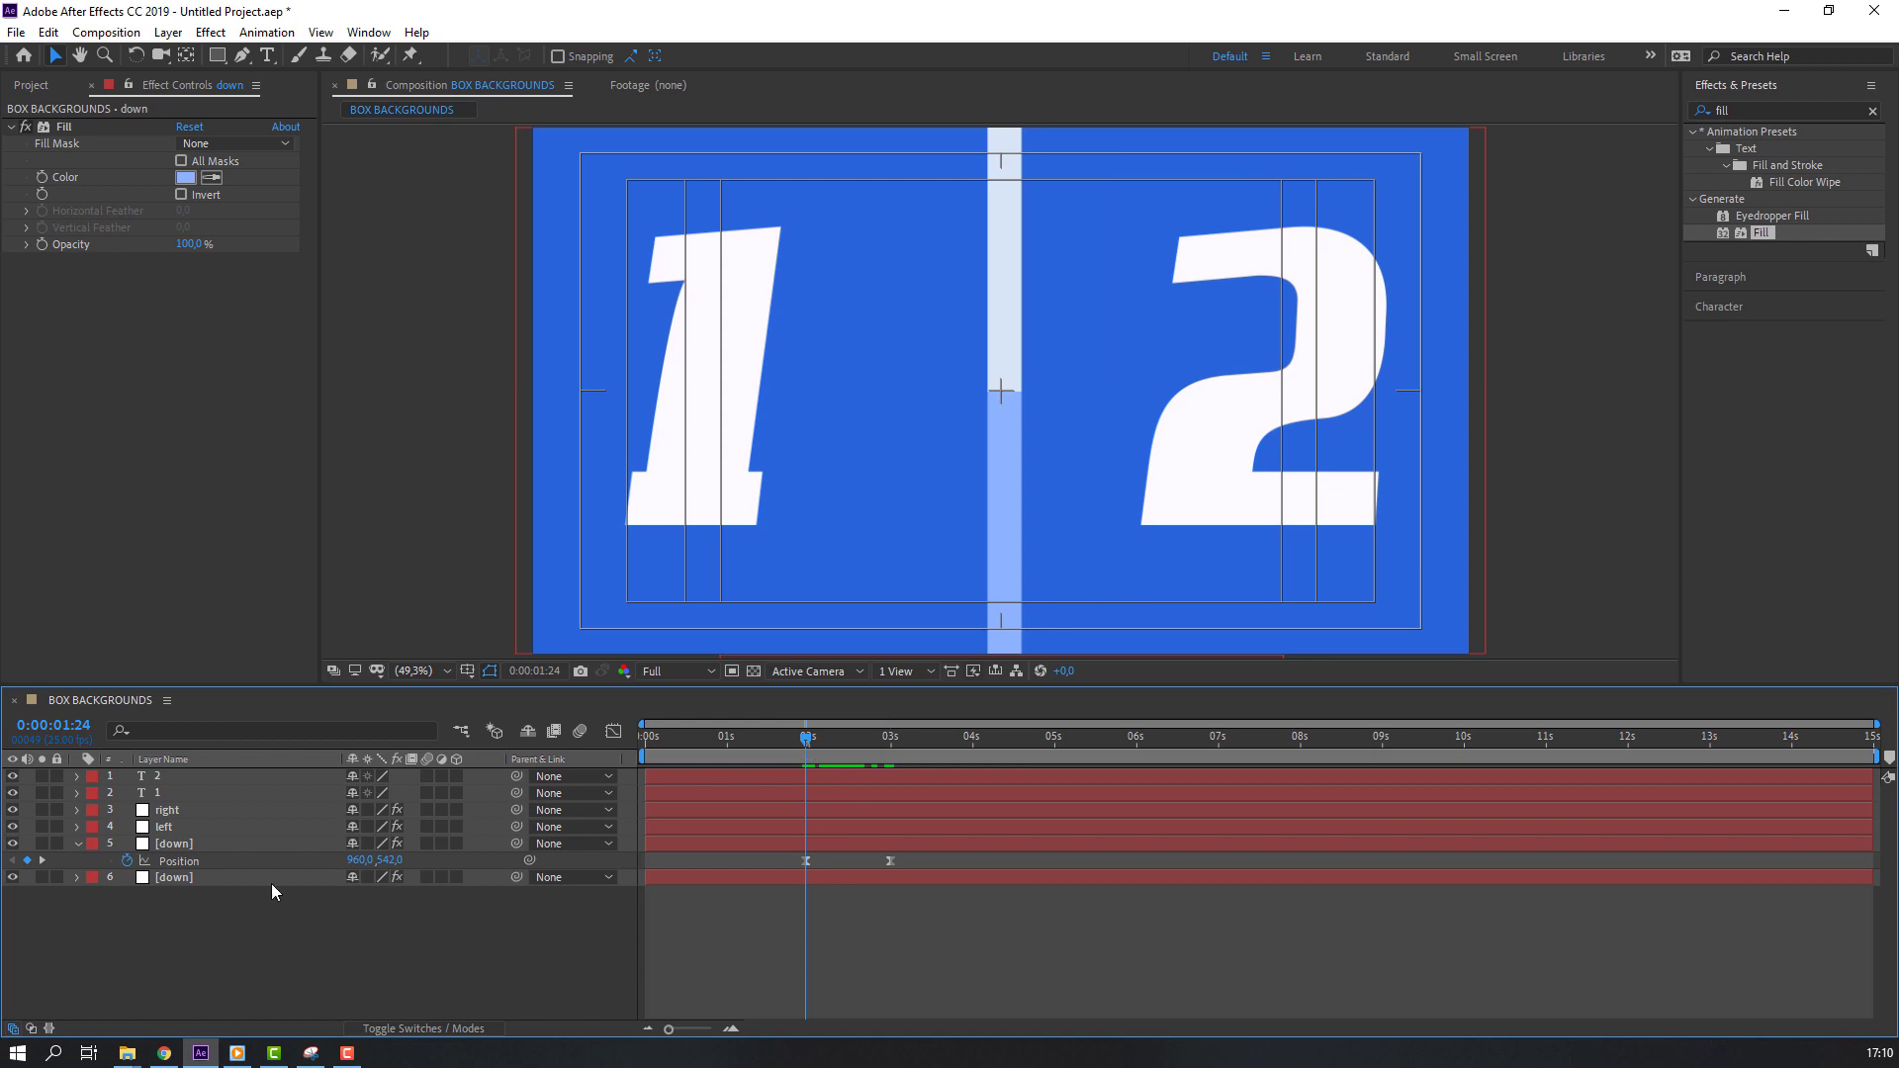
click(806, 862)
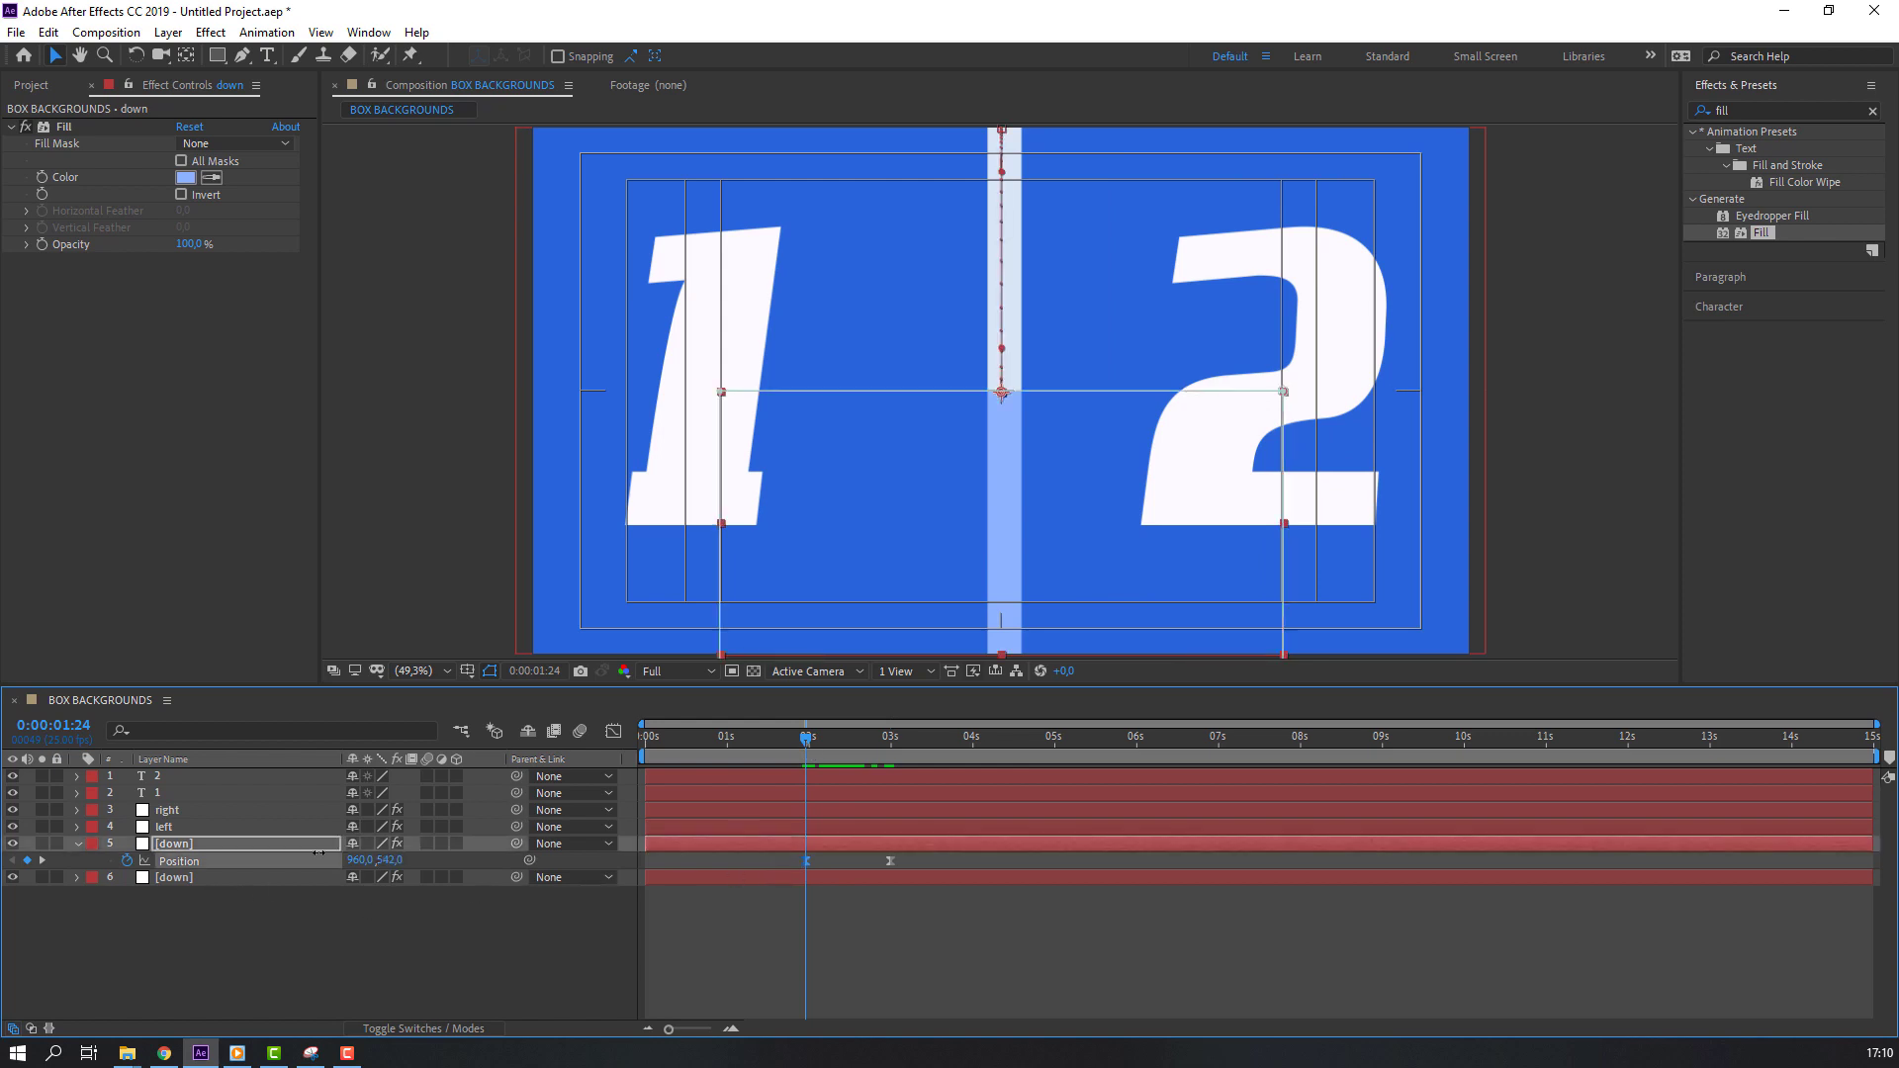
drag(389, 860, 326, 861)
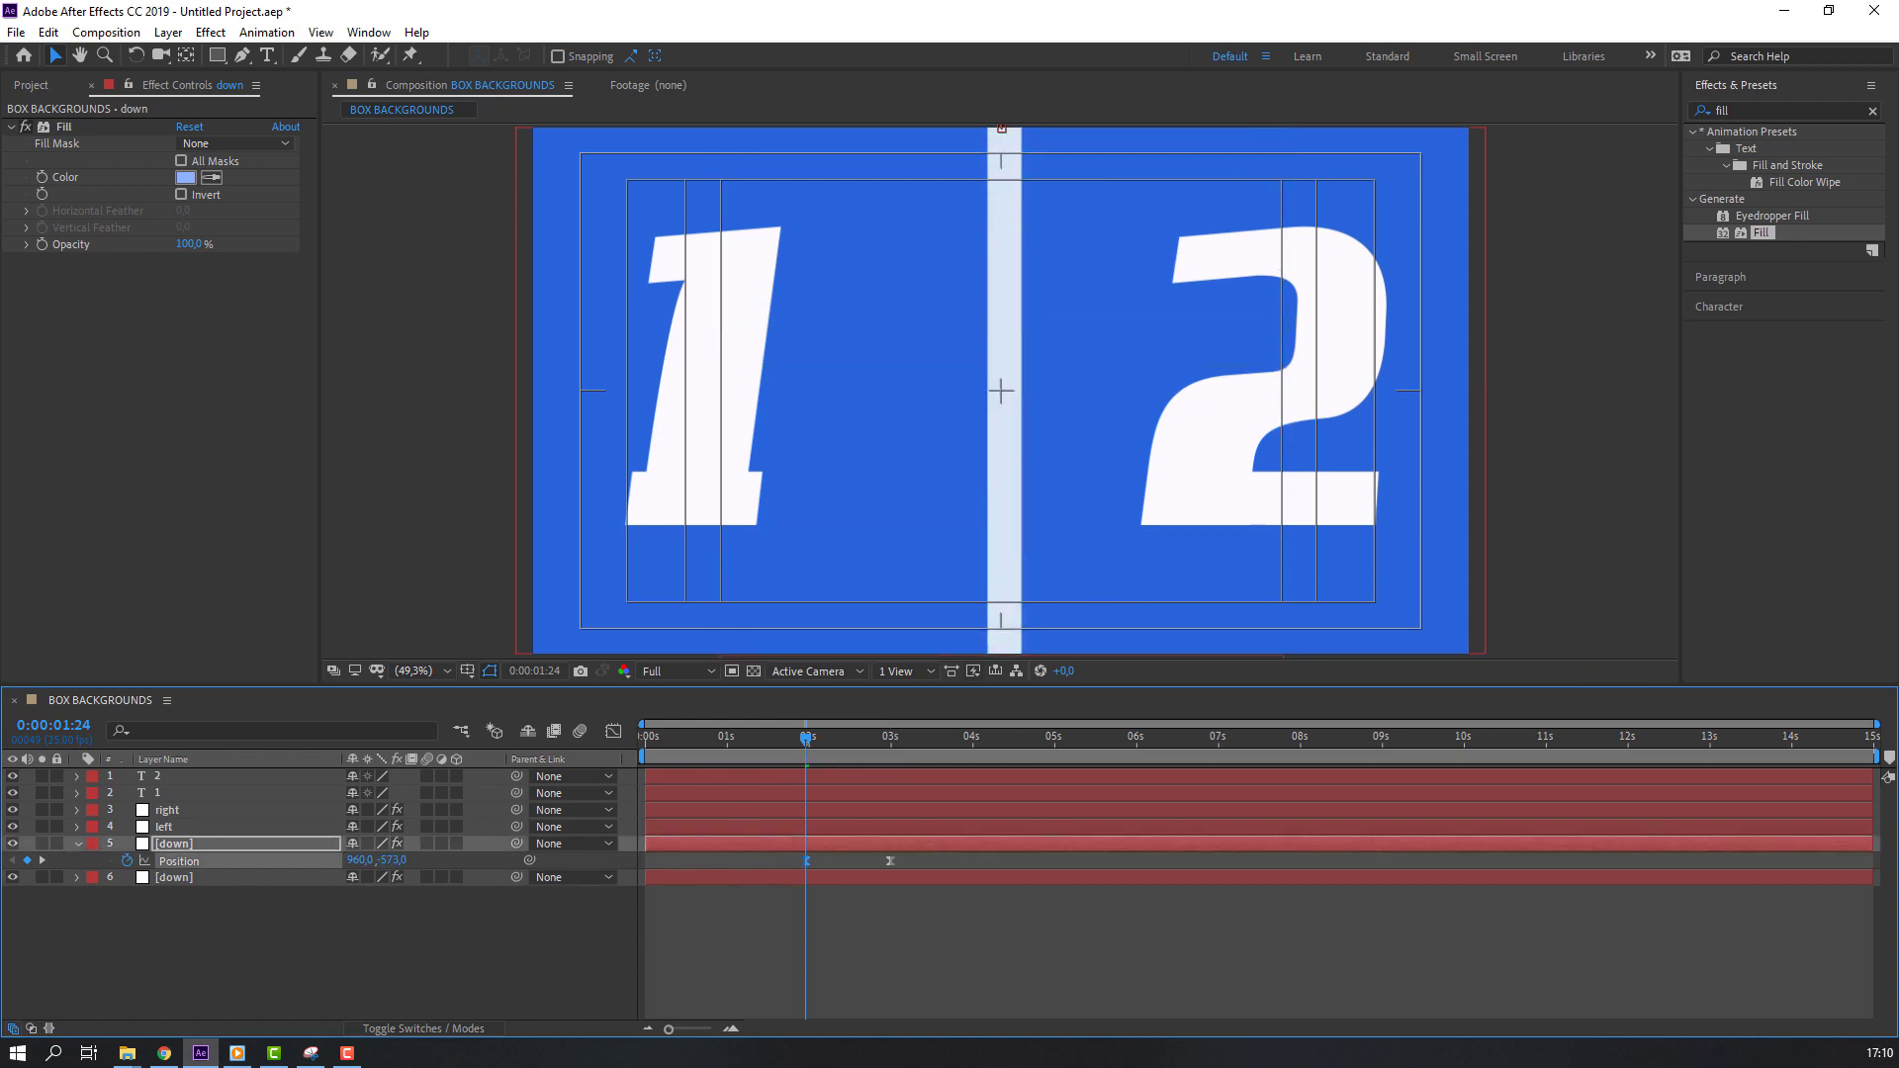
click(823, 899)
key(space)
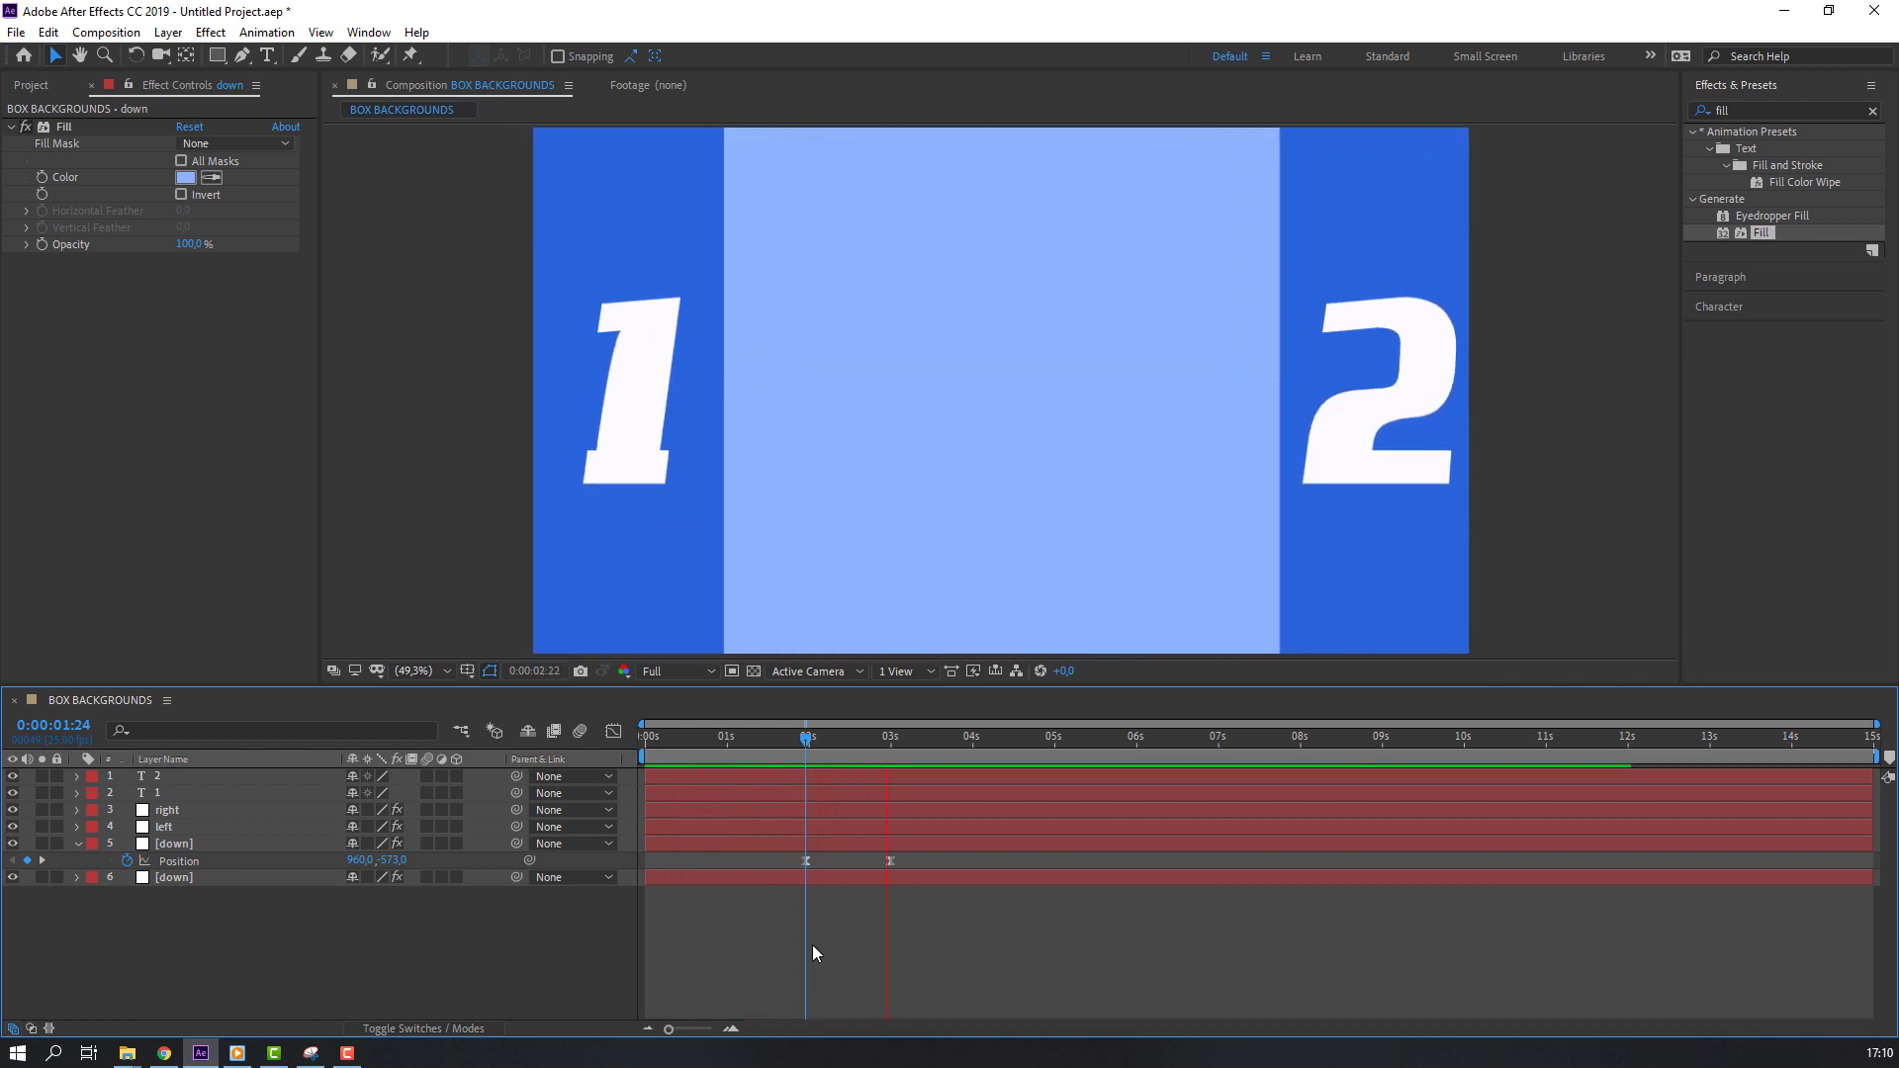
key(space)
drag(809, 741, 888, 758)
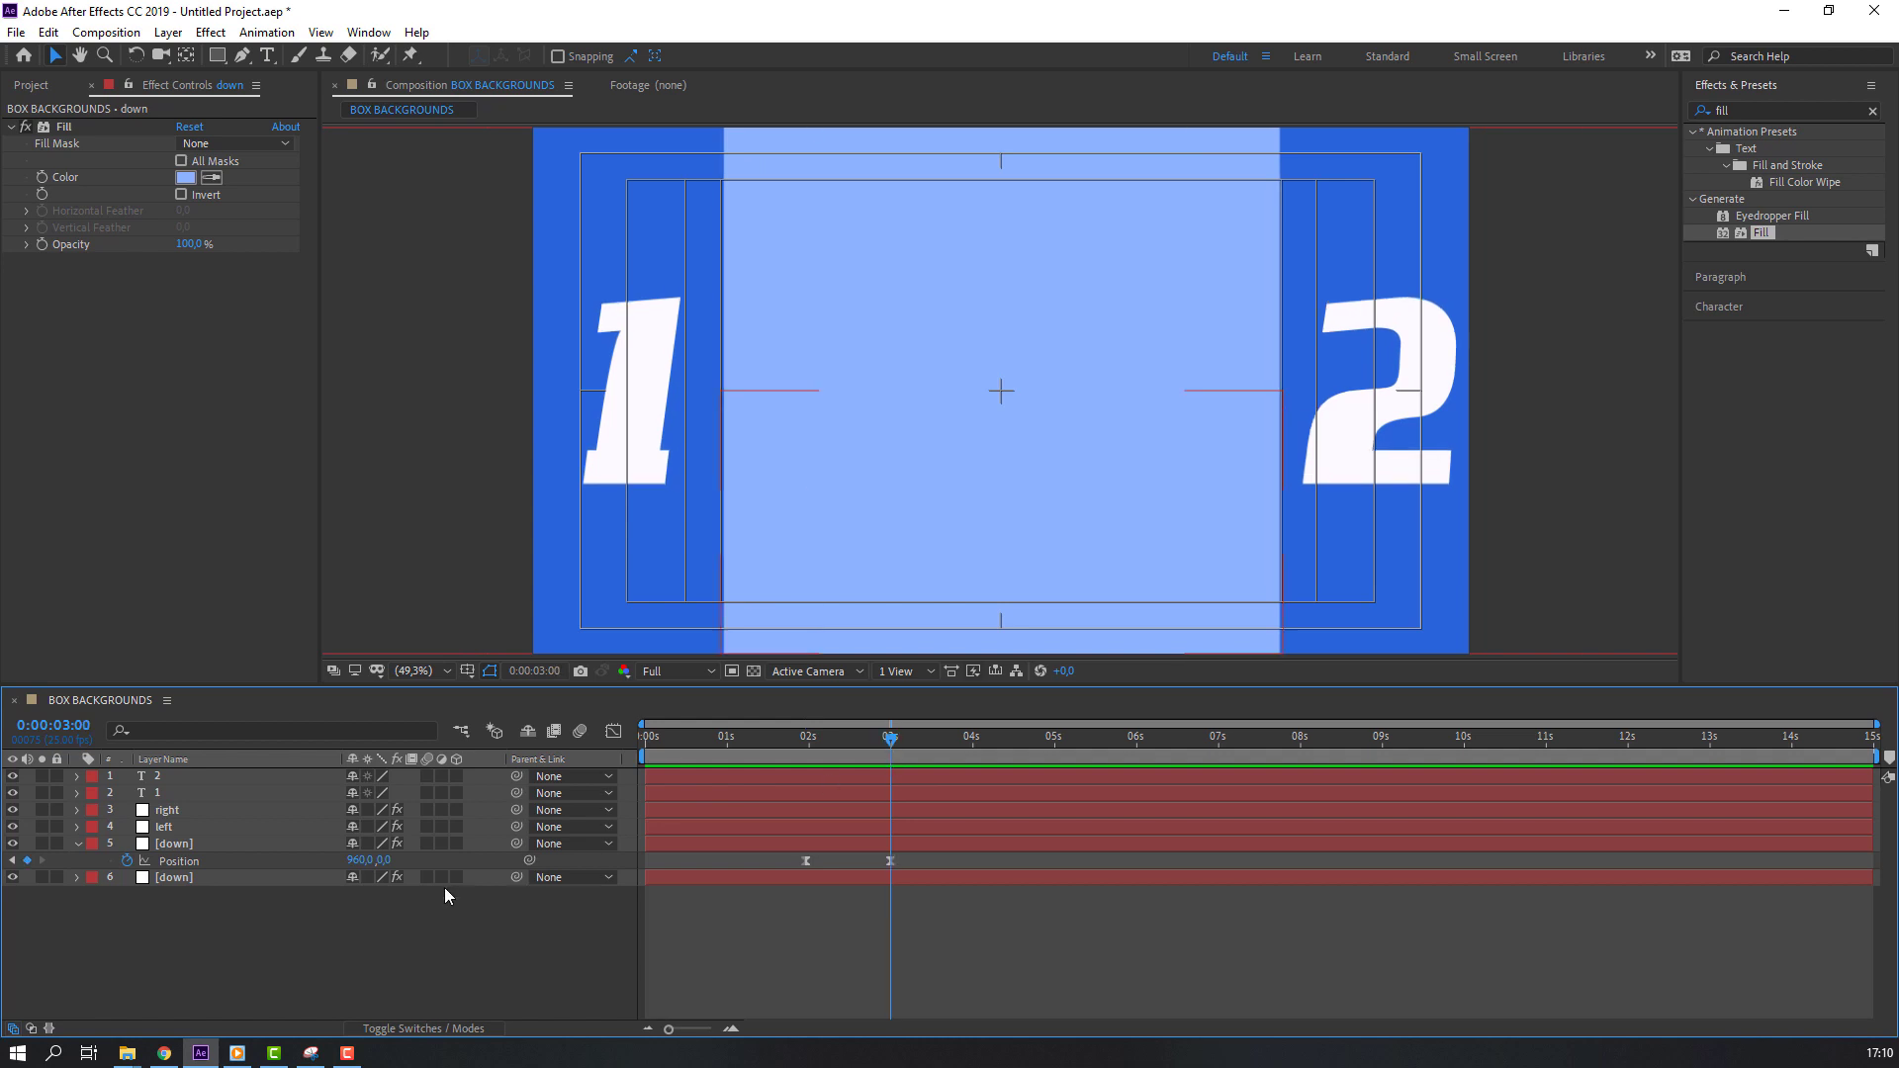
click(79, 846)
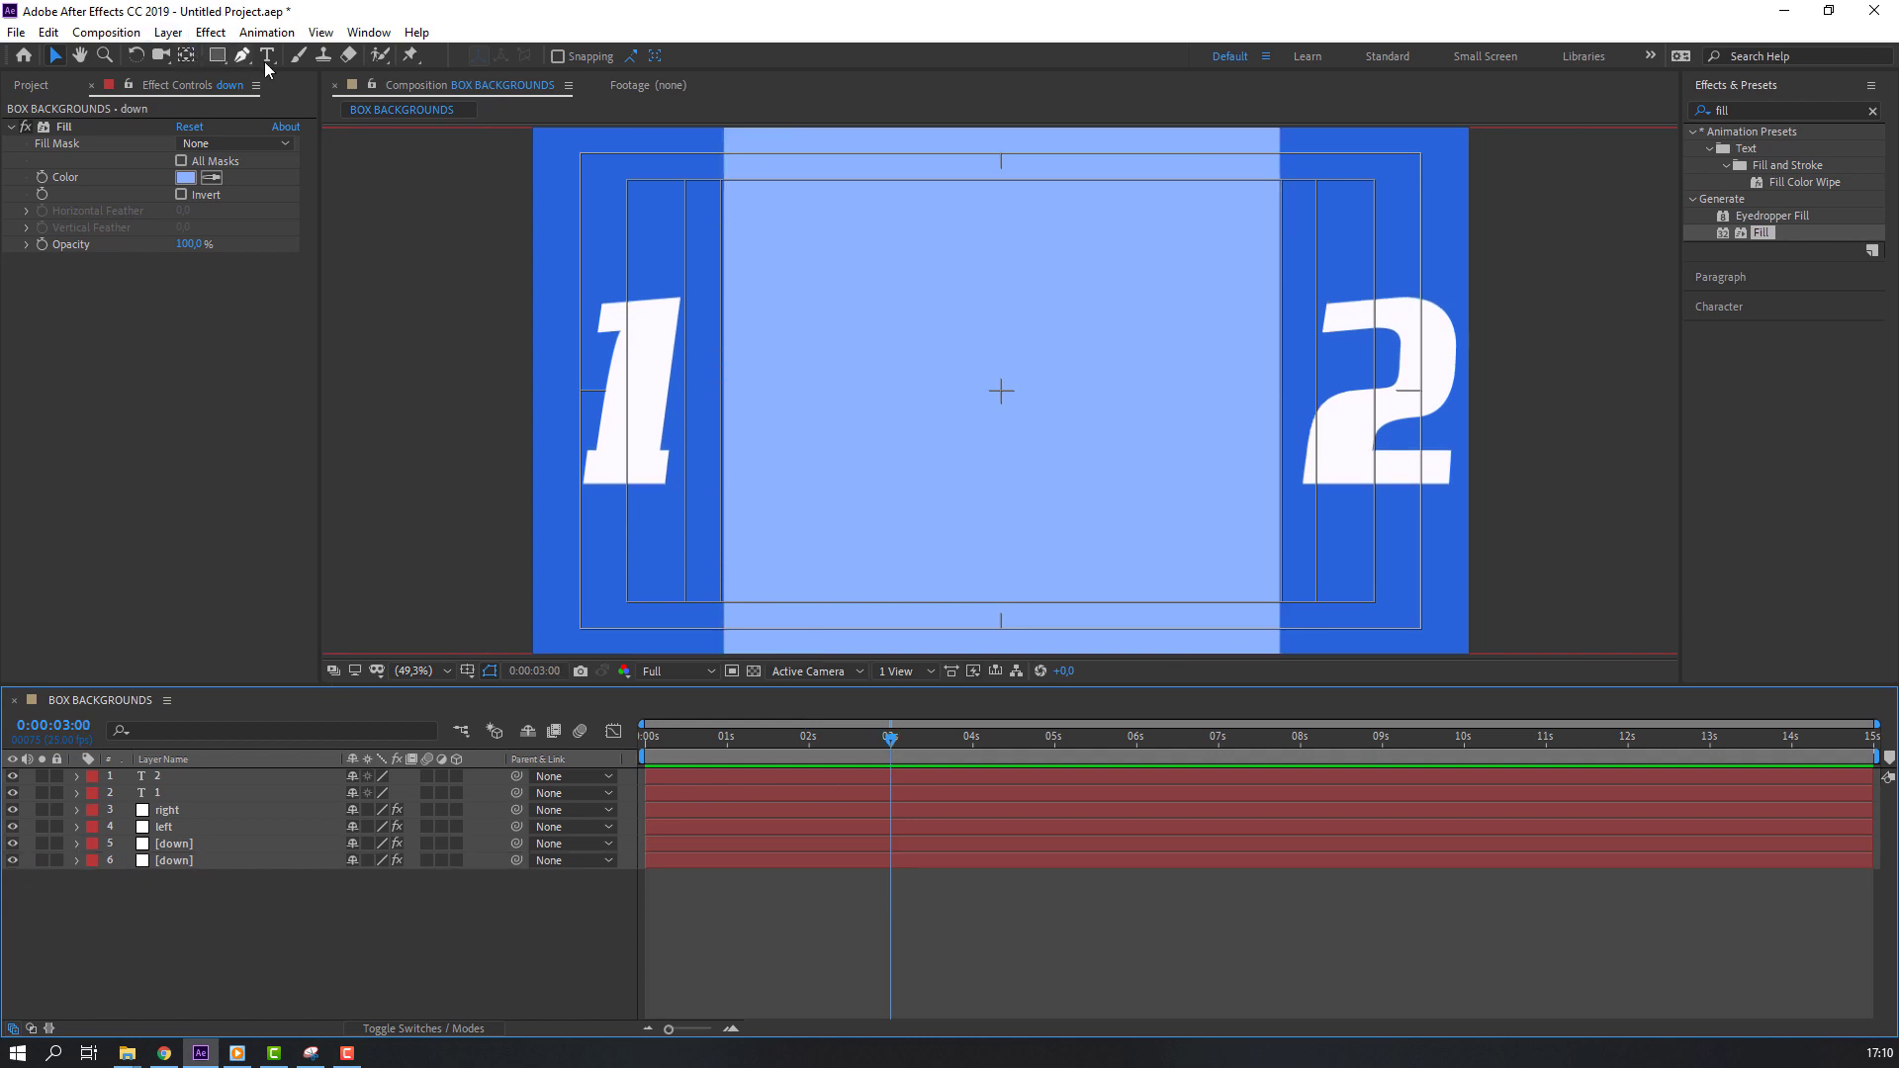
- Duplicate the 2 text layer, strip its Position keyframes, and centre the copy in the comp
click(164, 778)
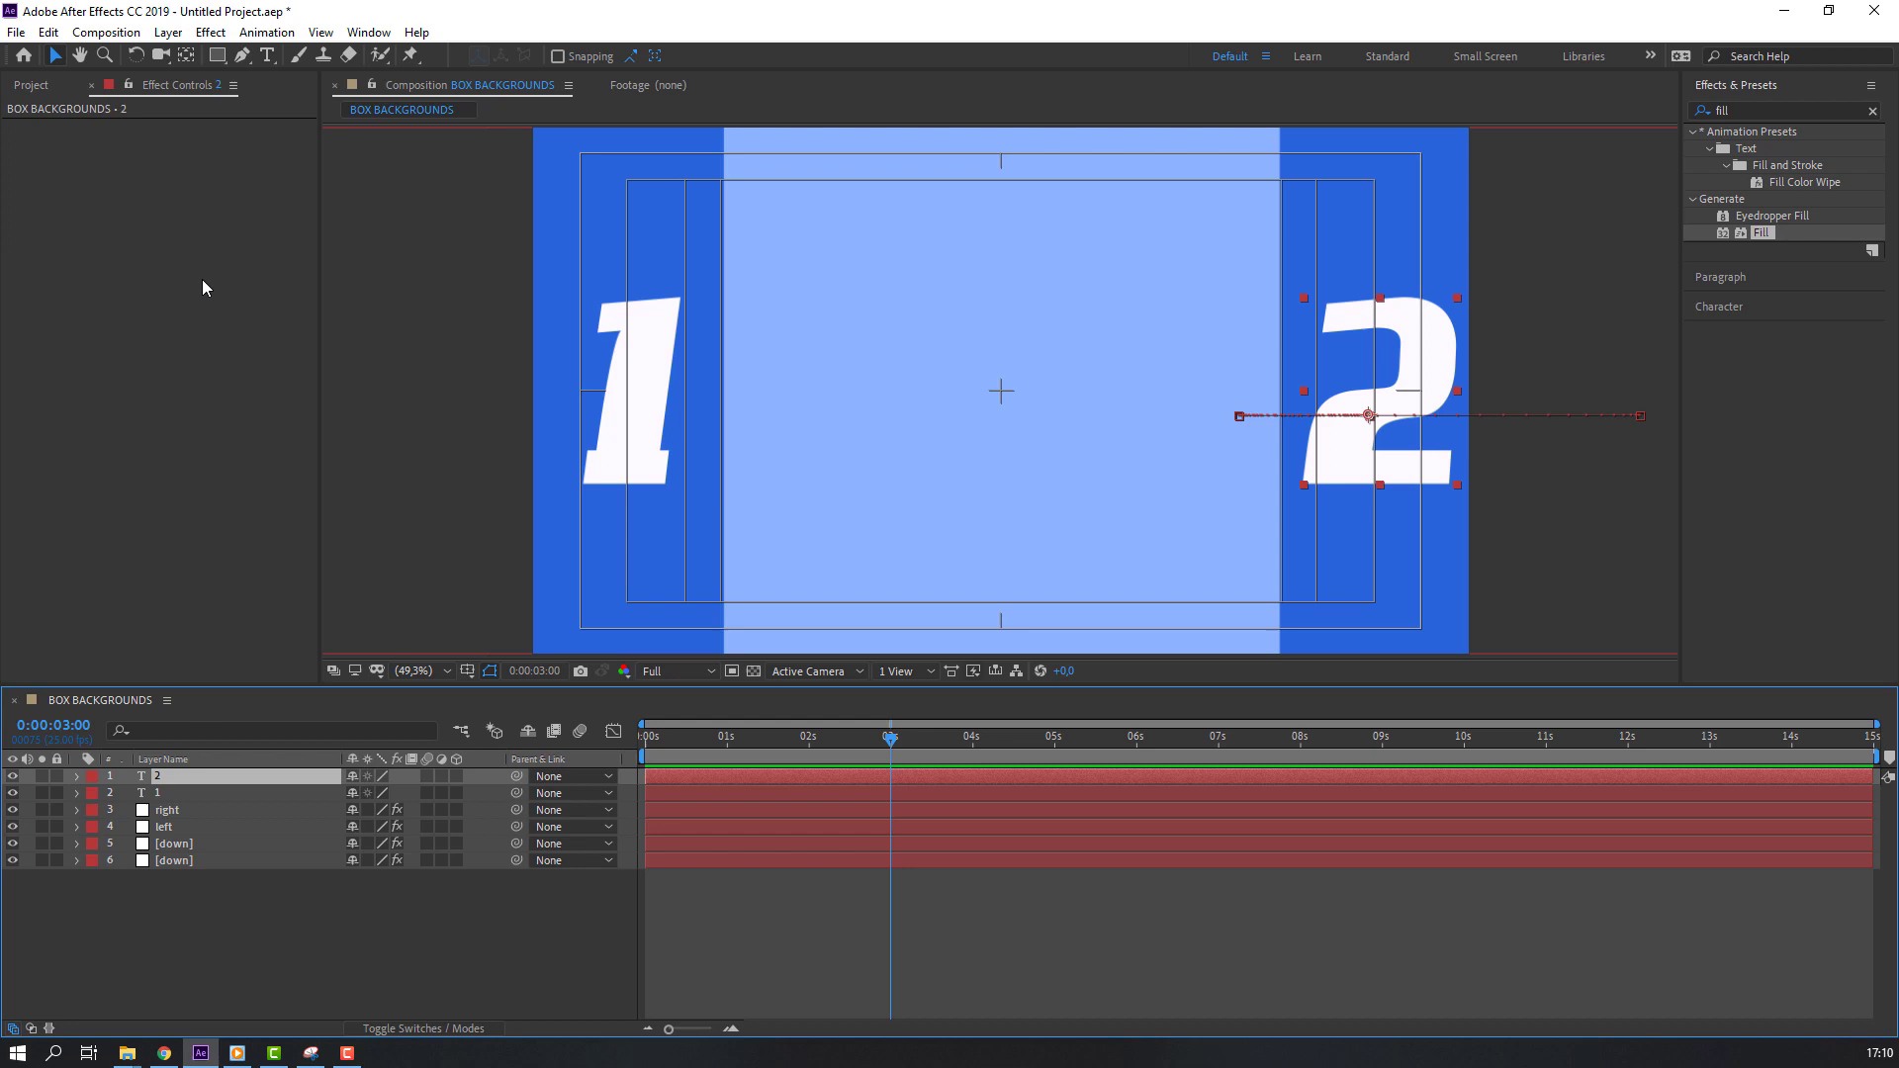
click(48, 32)
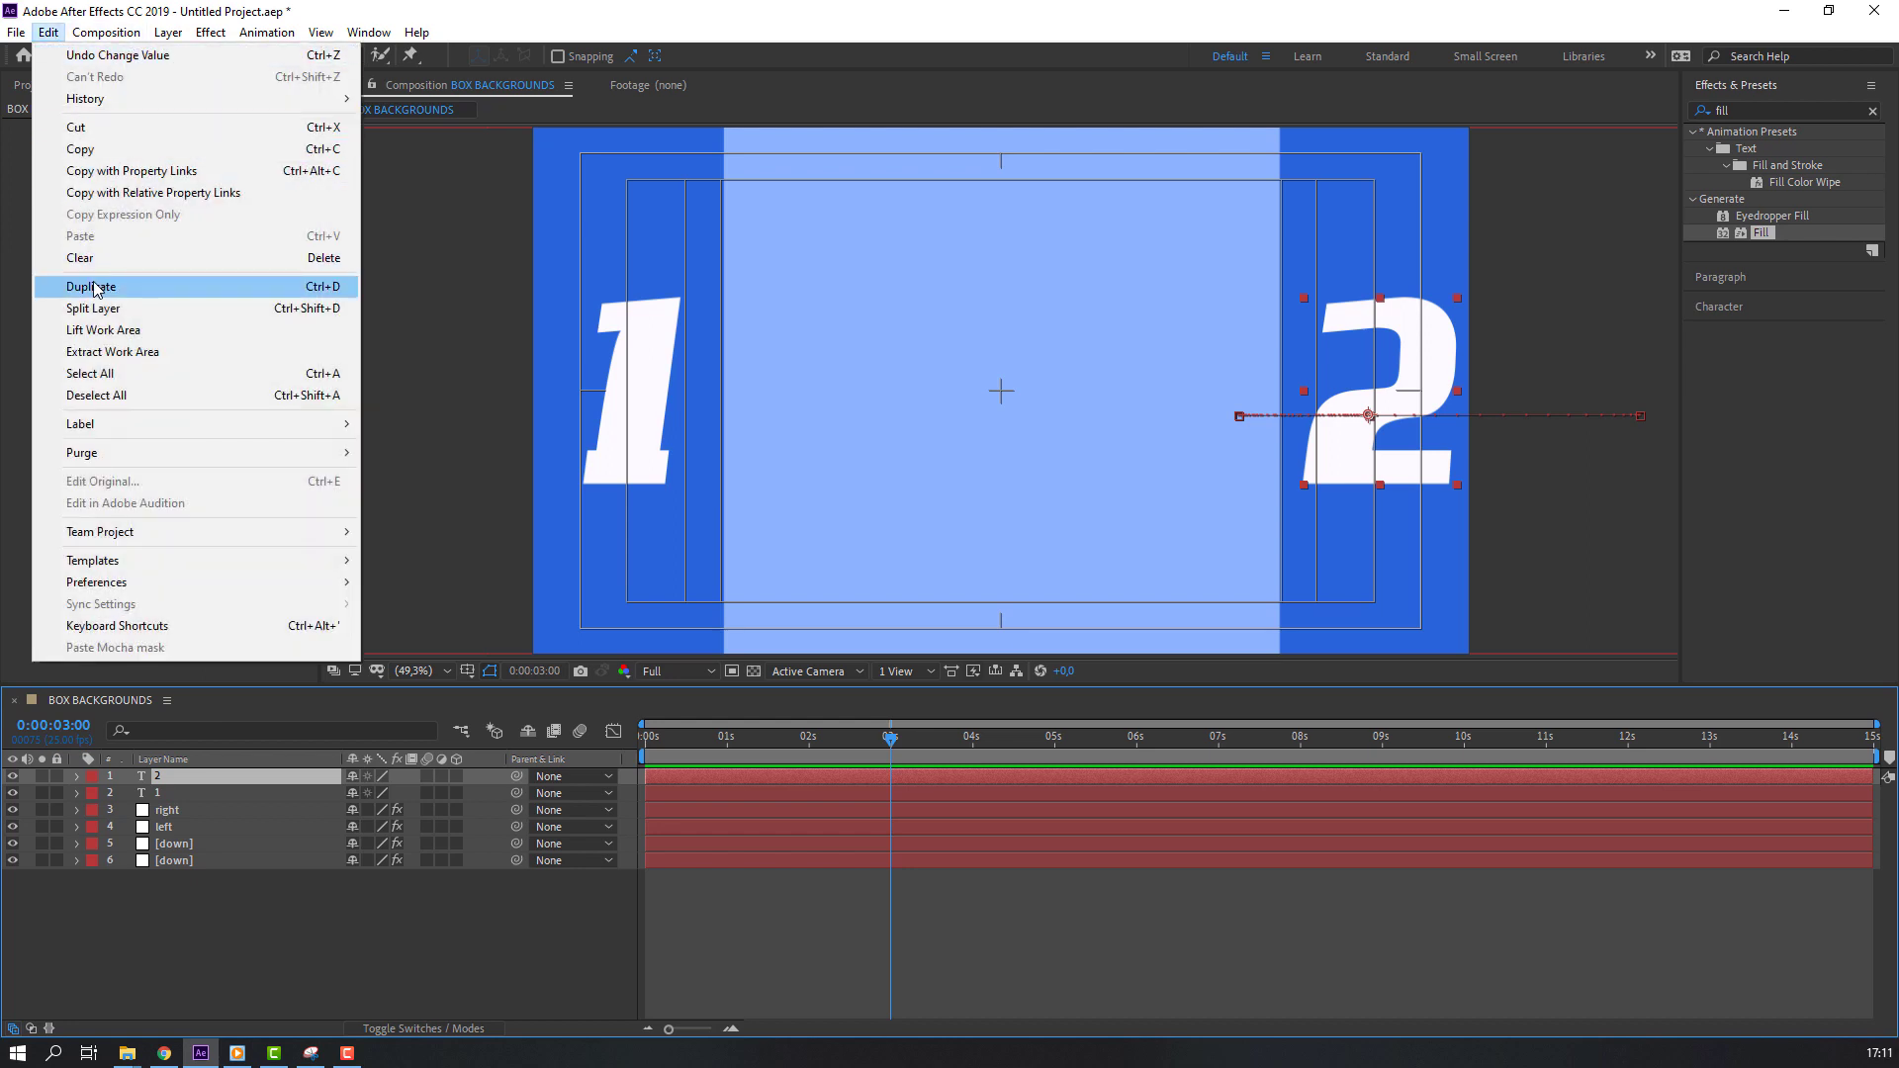
click(91, 287)
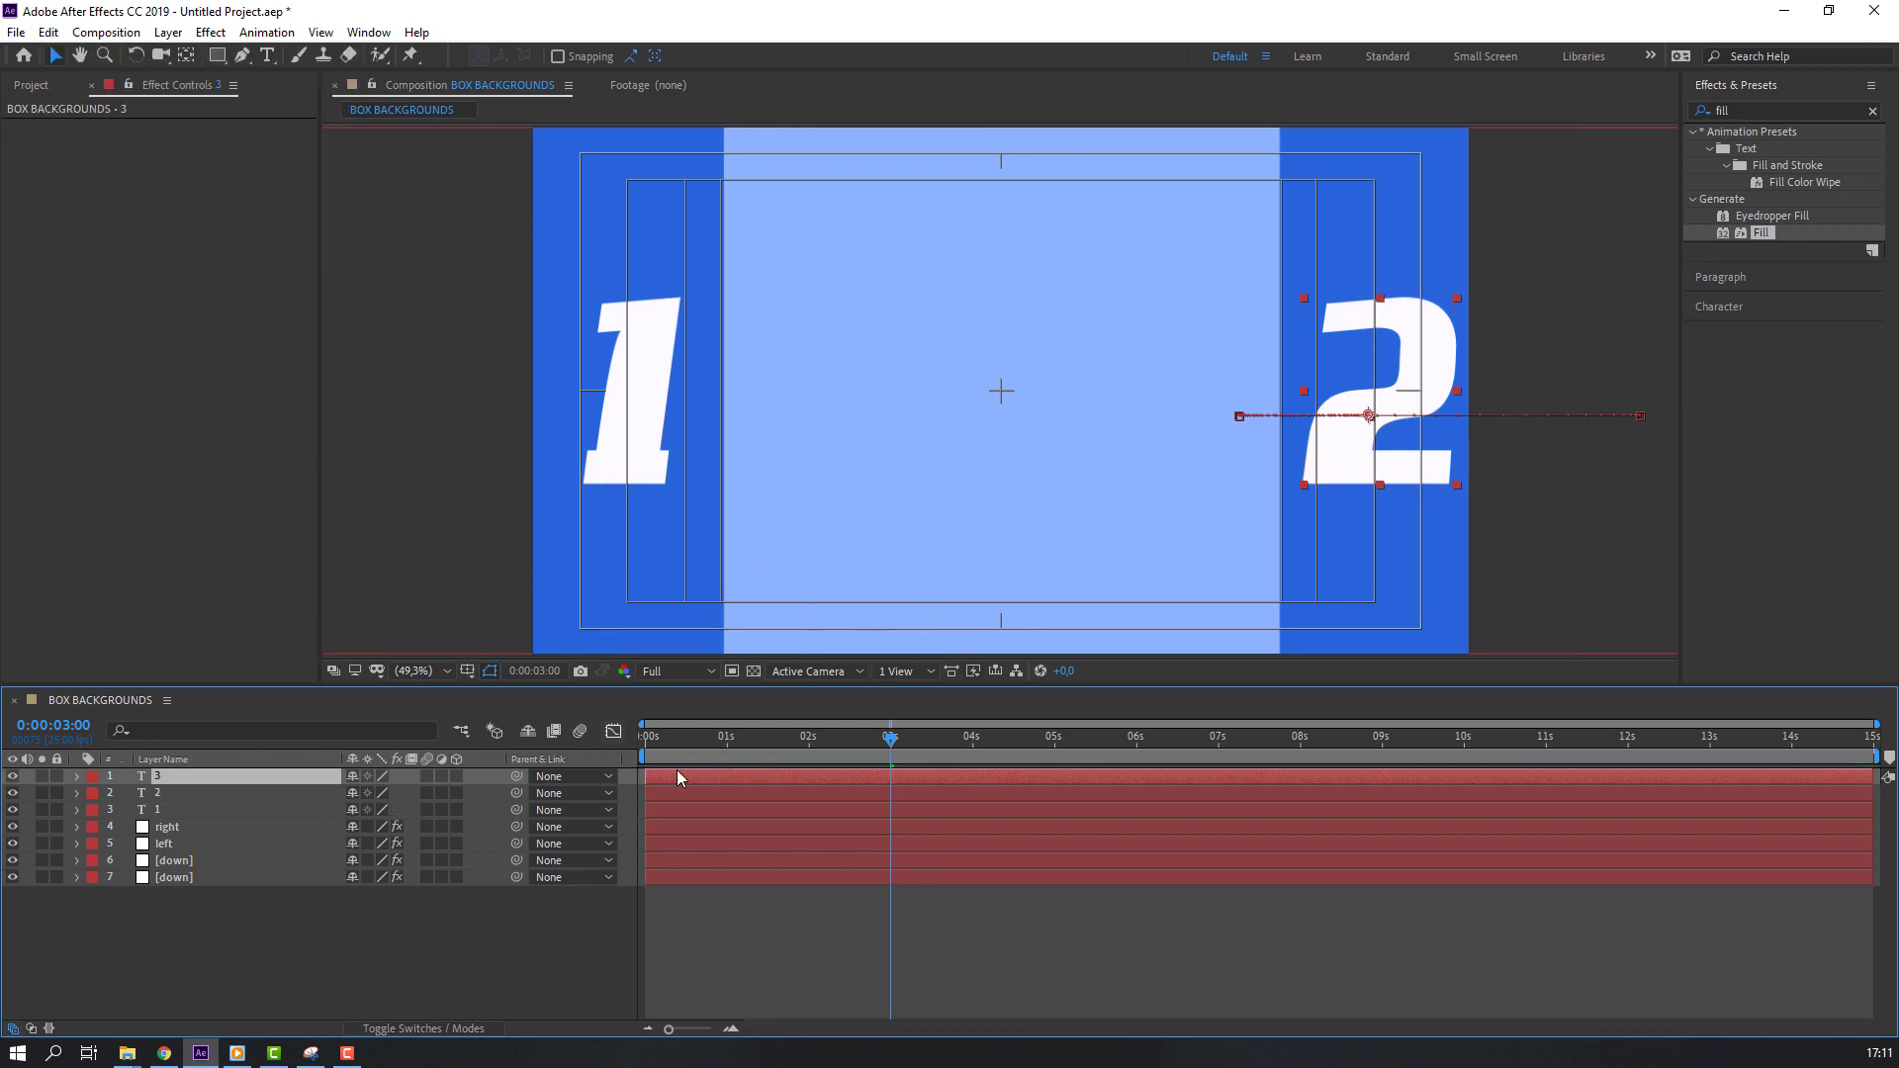
key(u)
mouse_move(851, 742)
mouse_down()
mouse_move(908, 742)
mouse_move(572, 829)
mouse_up()
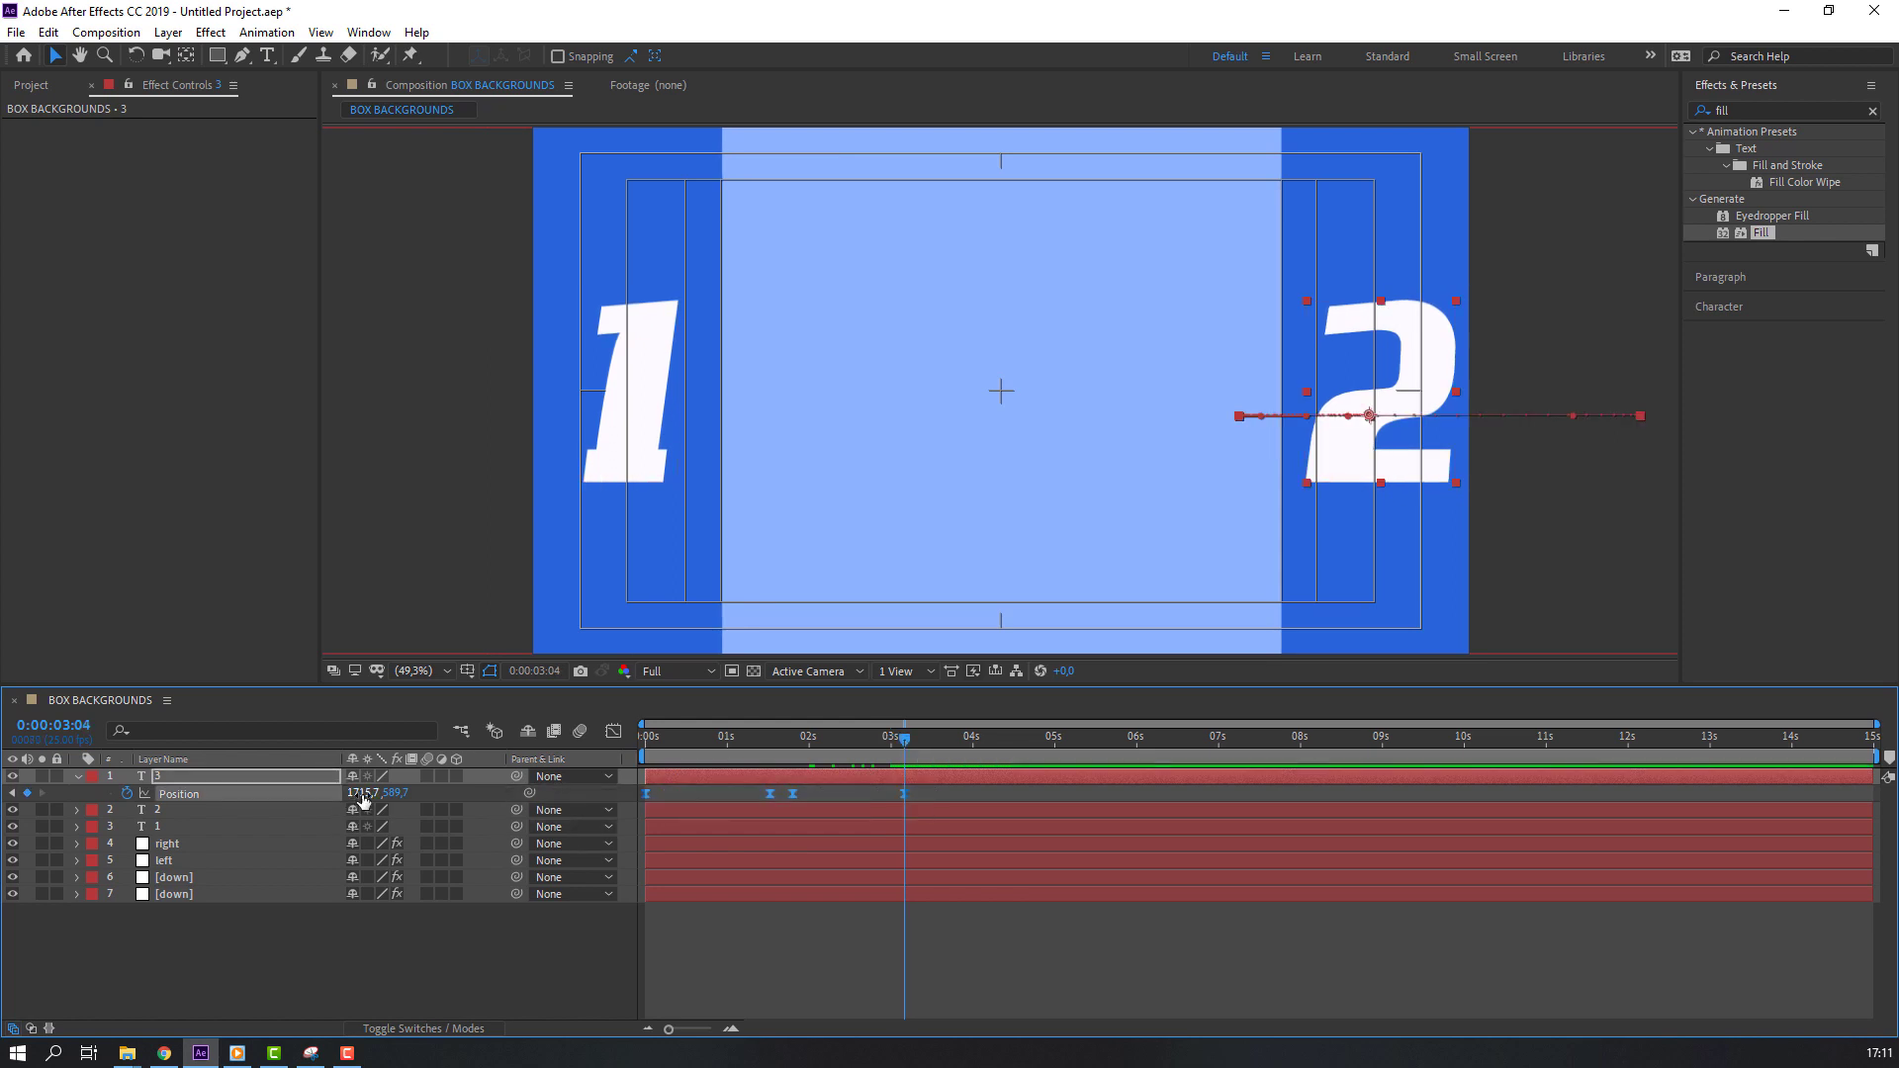
click(983, 791)
click(126, 795)
drag(369, 795, 198, 795)
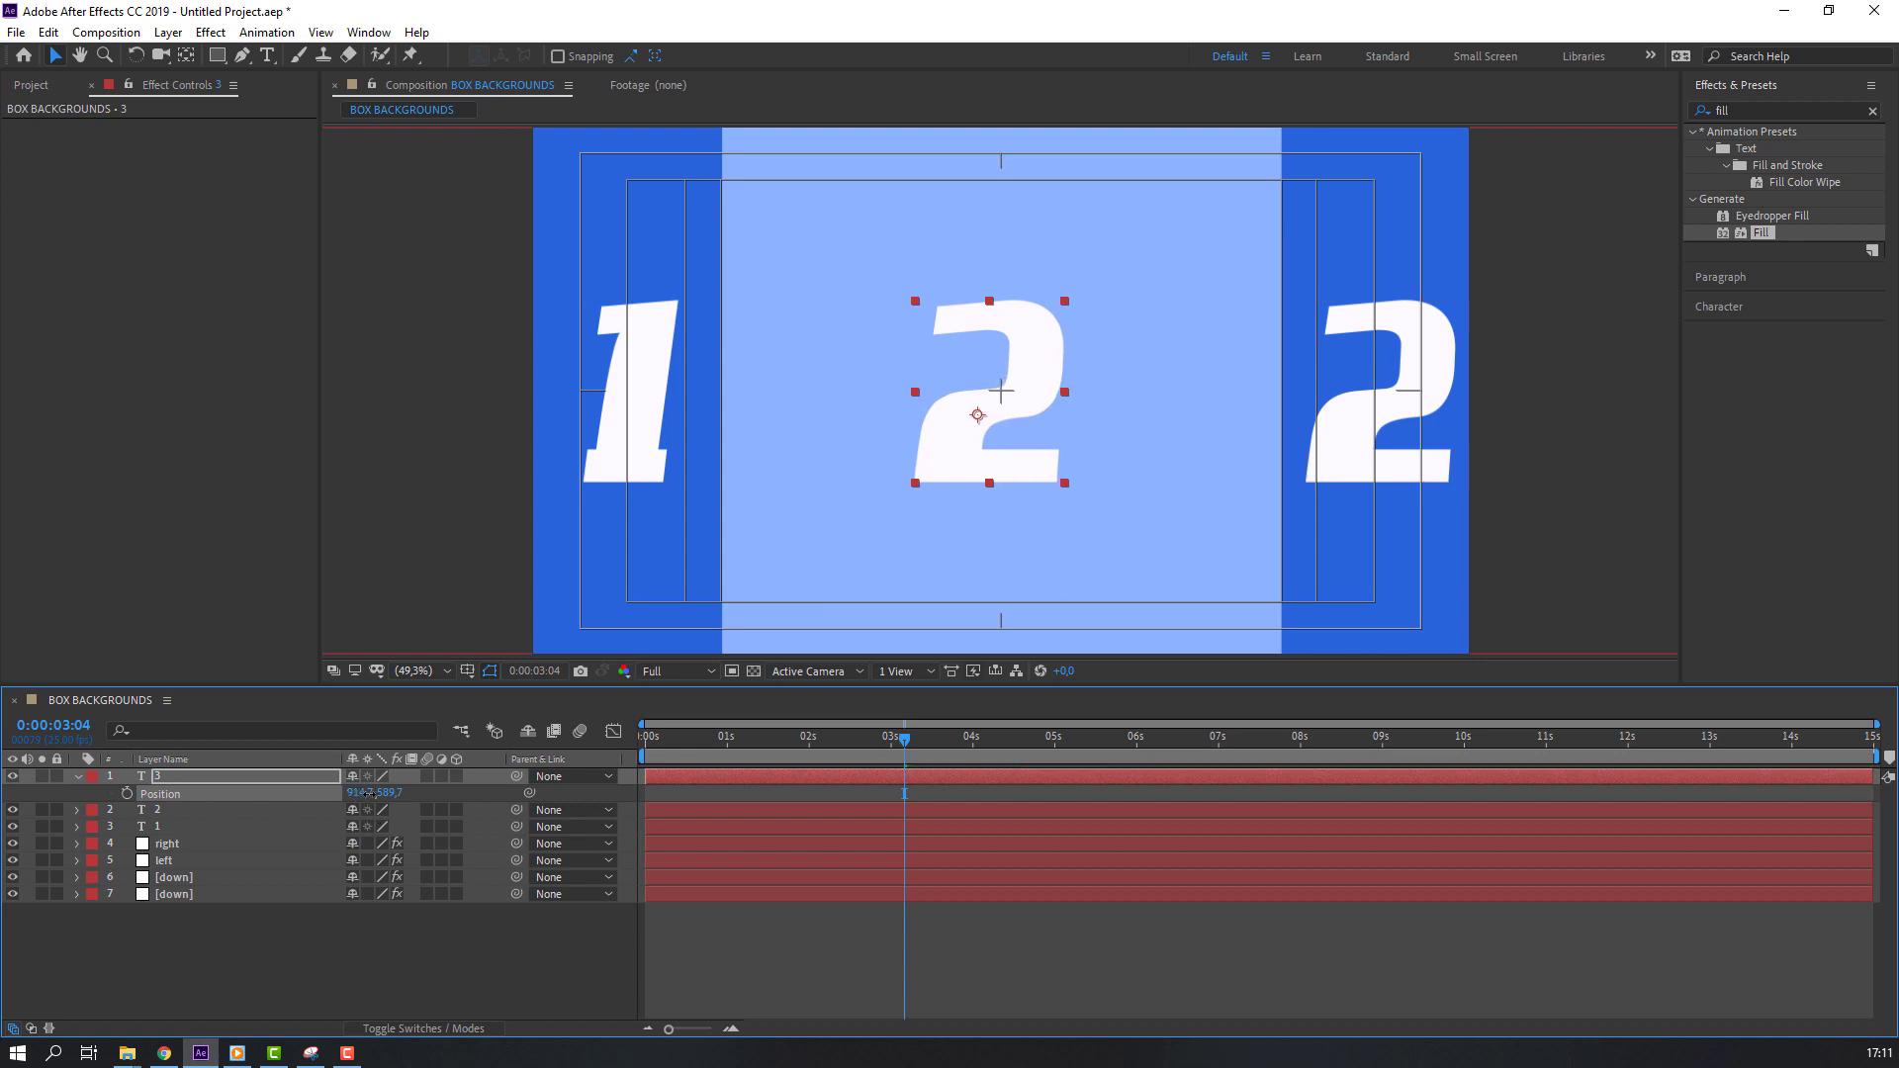
- Change the centred copy's text to read 3
double_click(1001, 356)
text(3)
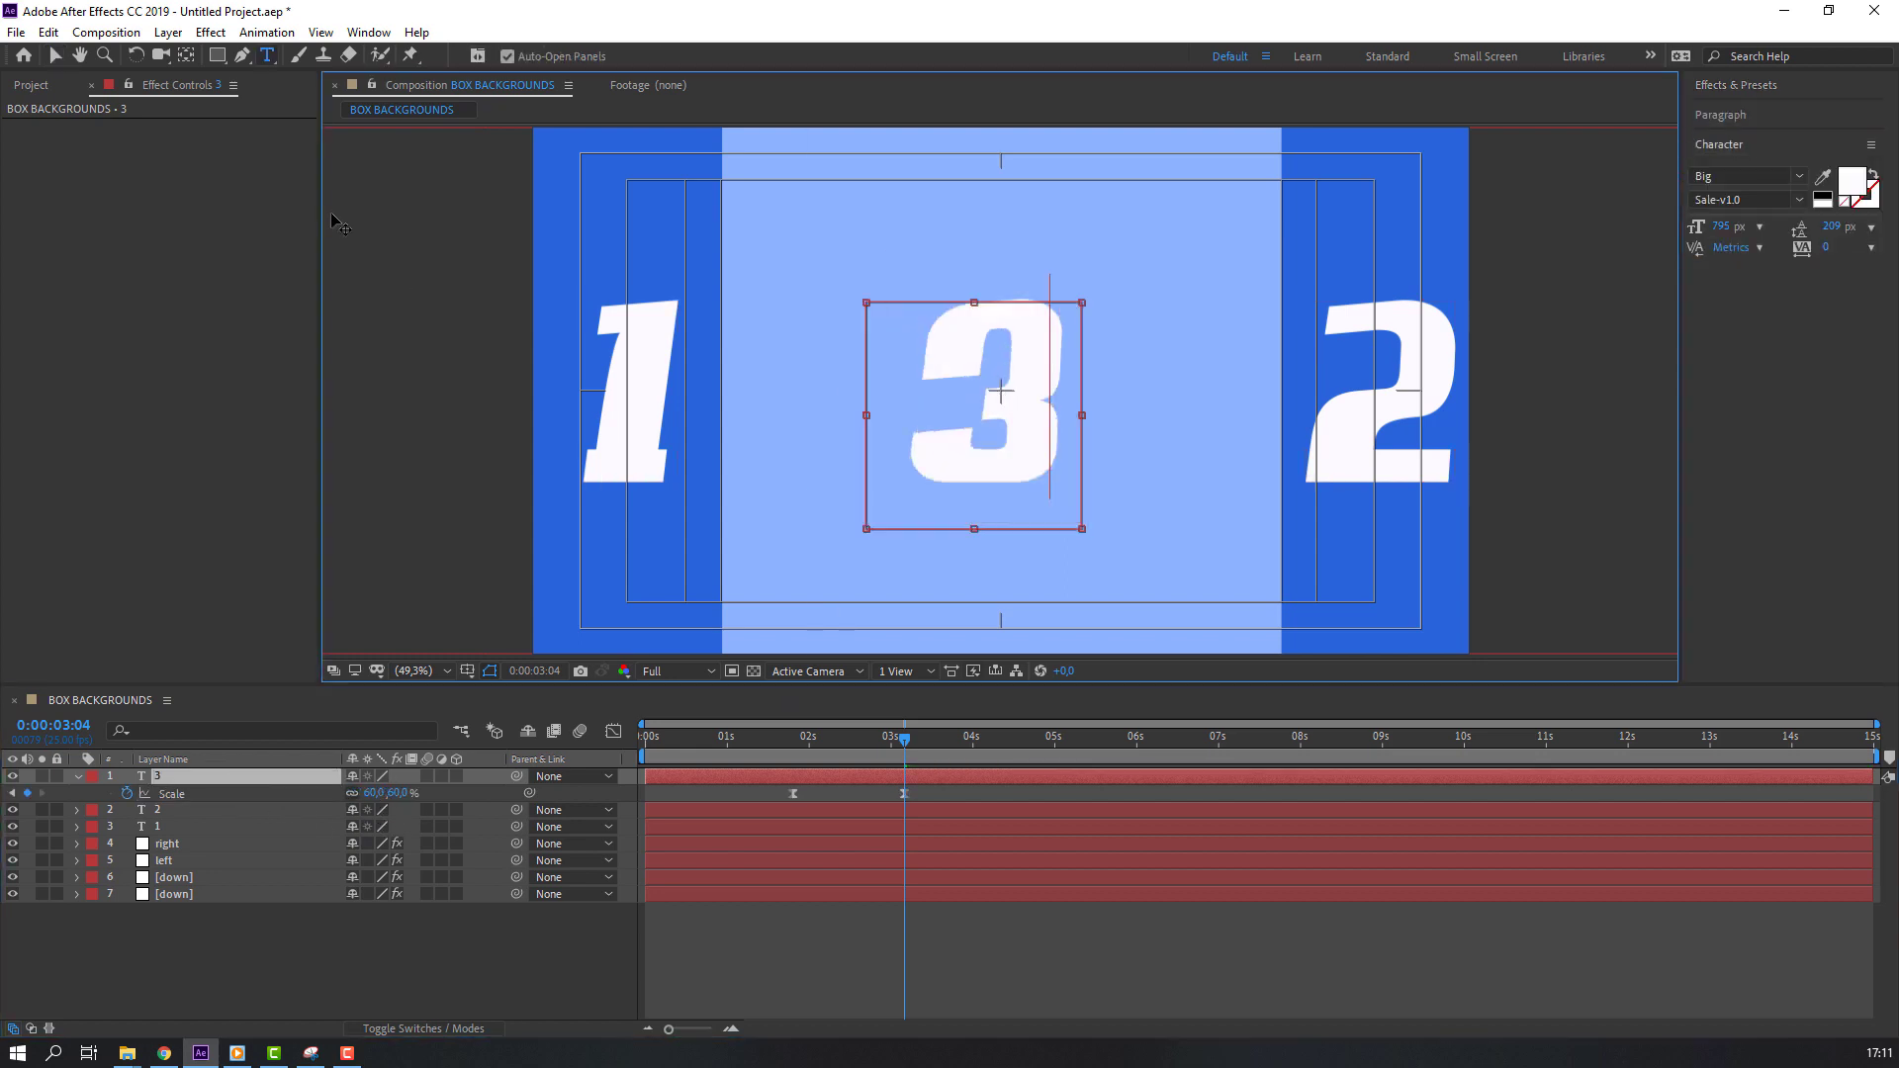
click(55, 56)
click(235, 935)
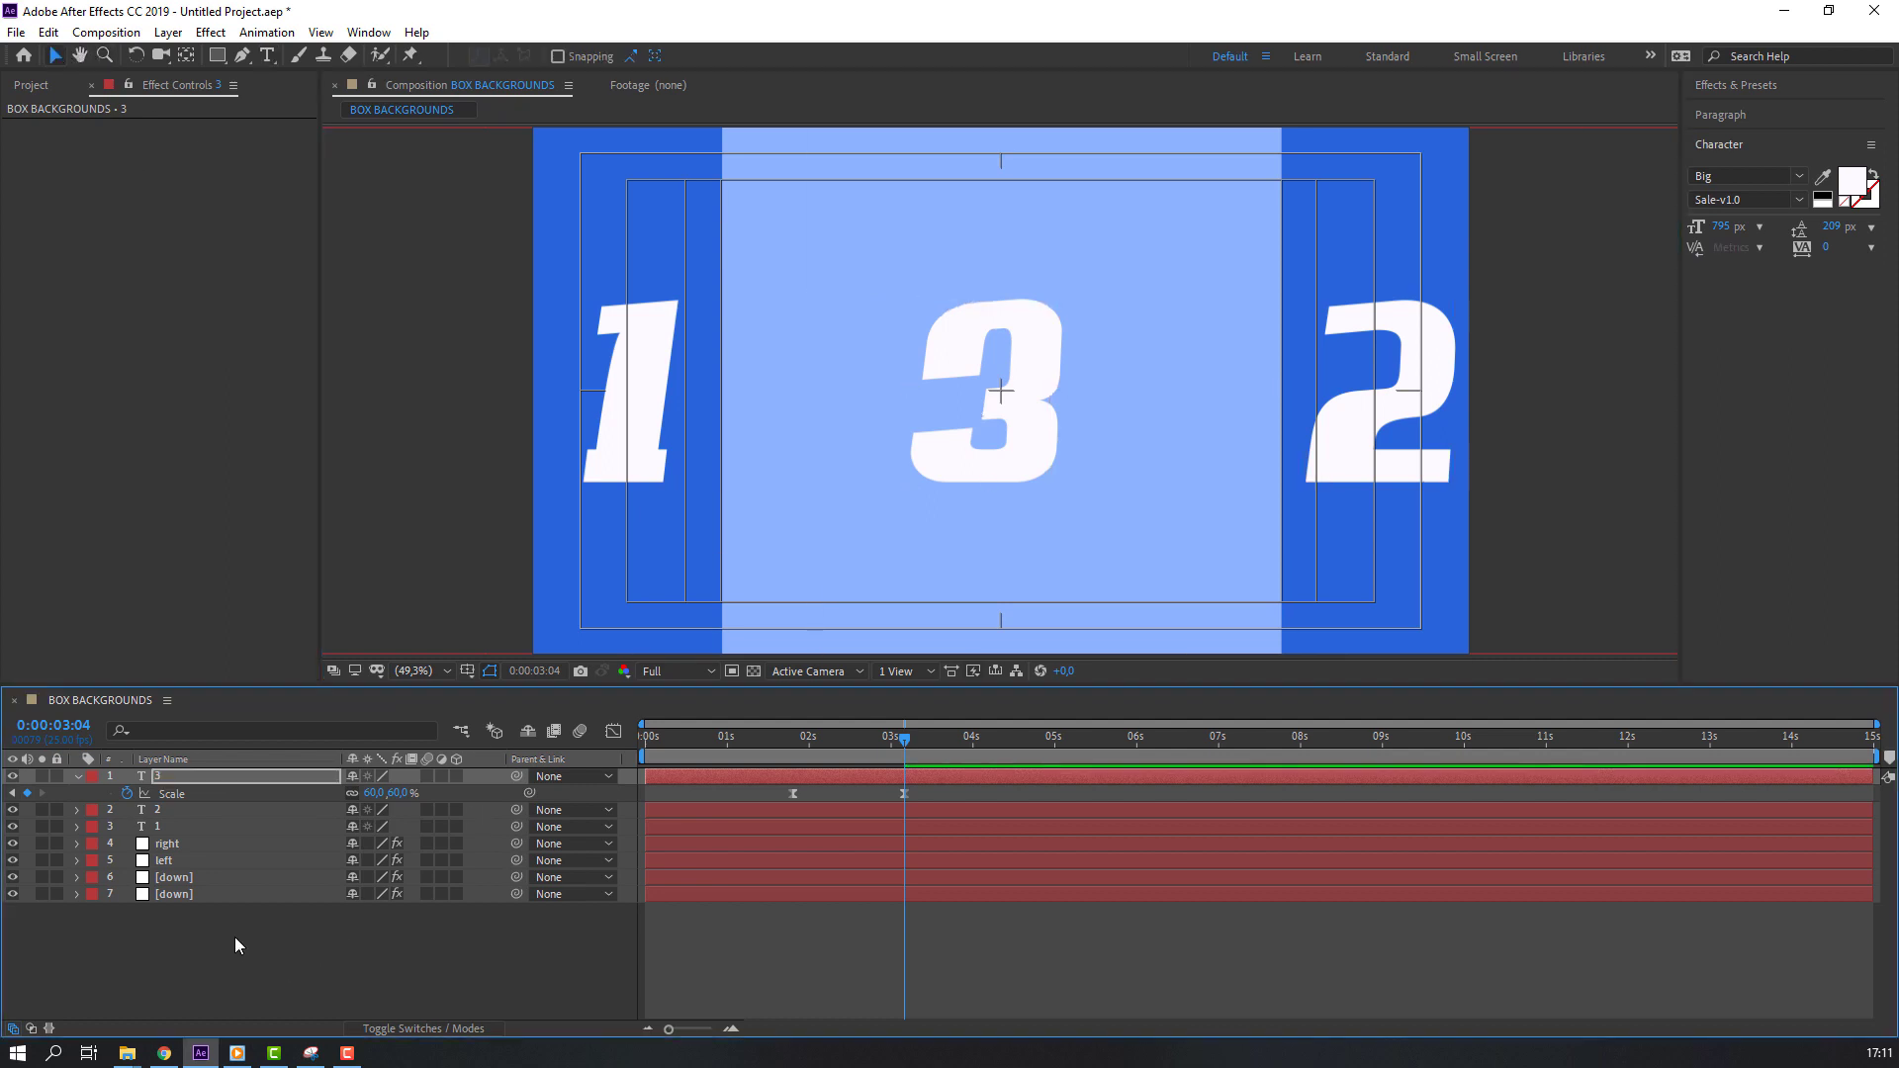
click(76, 784)
click(75, 780)
click(178, 776)
- Scale the 3 up to 119%, nudge it slightly, and confirm the layer name 3
key(s)
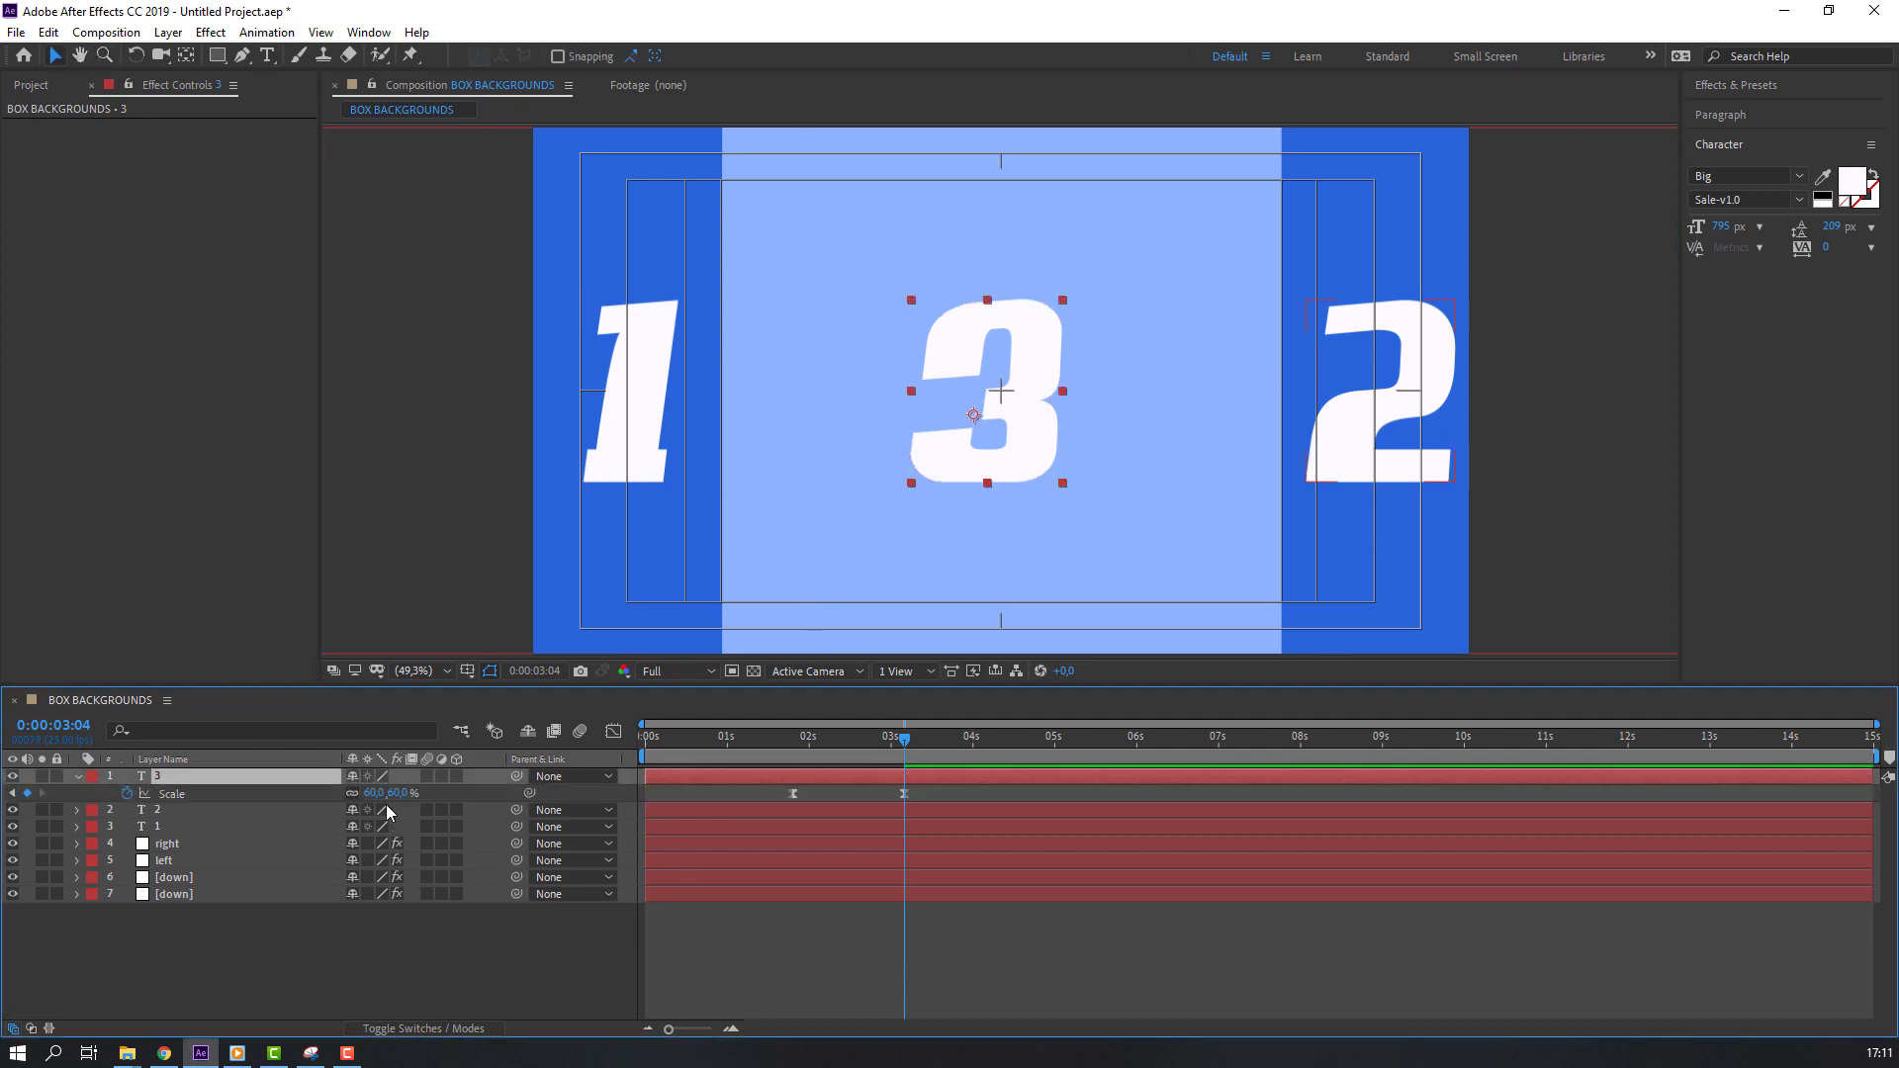
drag(374, 793, 473, 776)
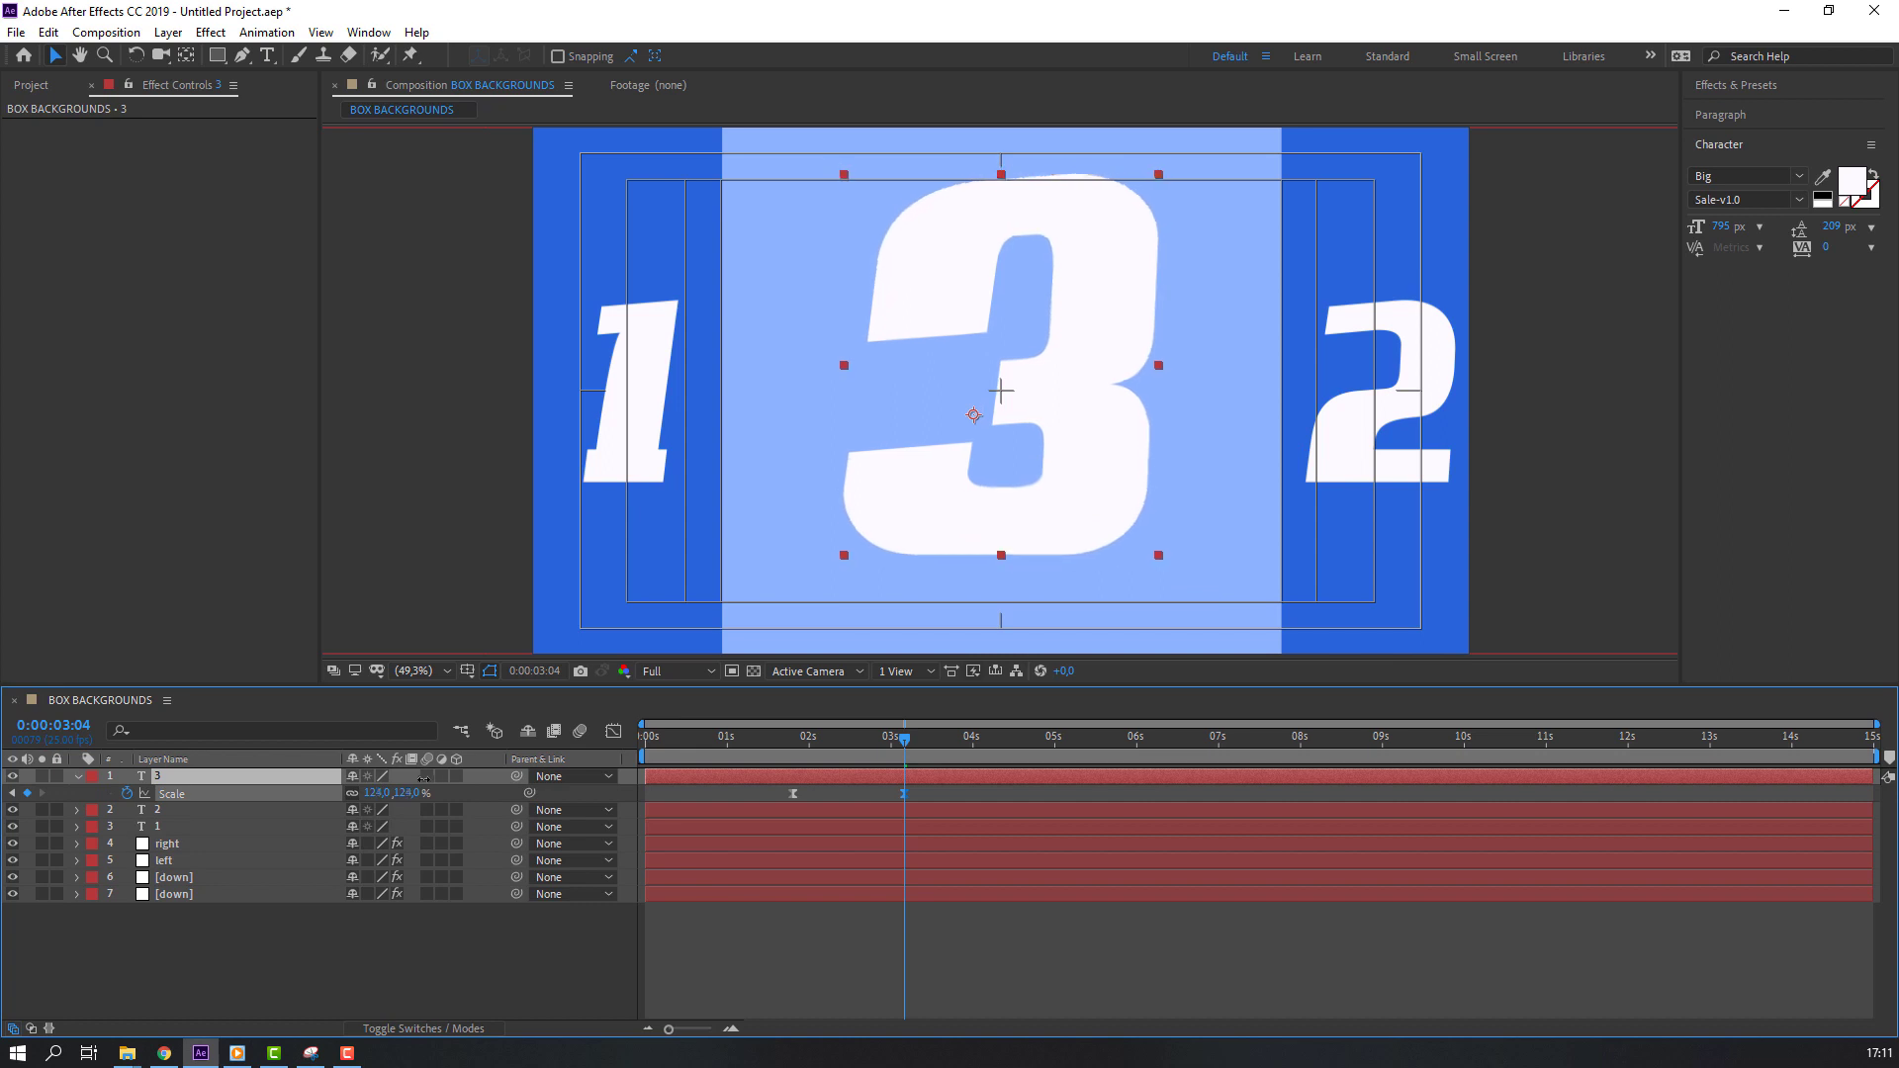
click(1103, 317)
drag(1103, 316, 1079, 327)
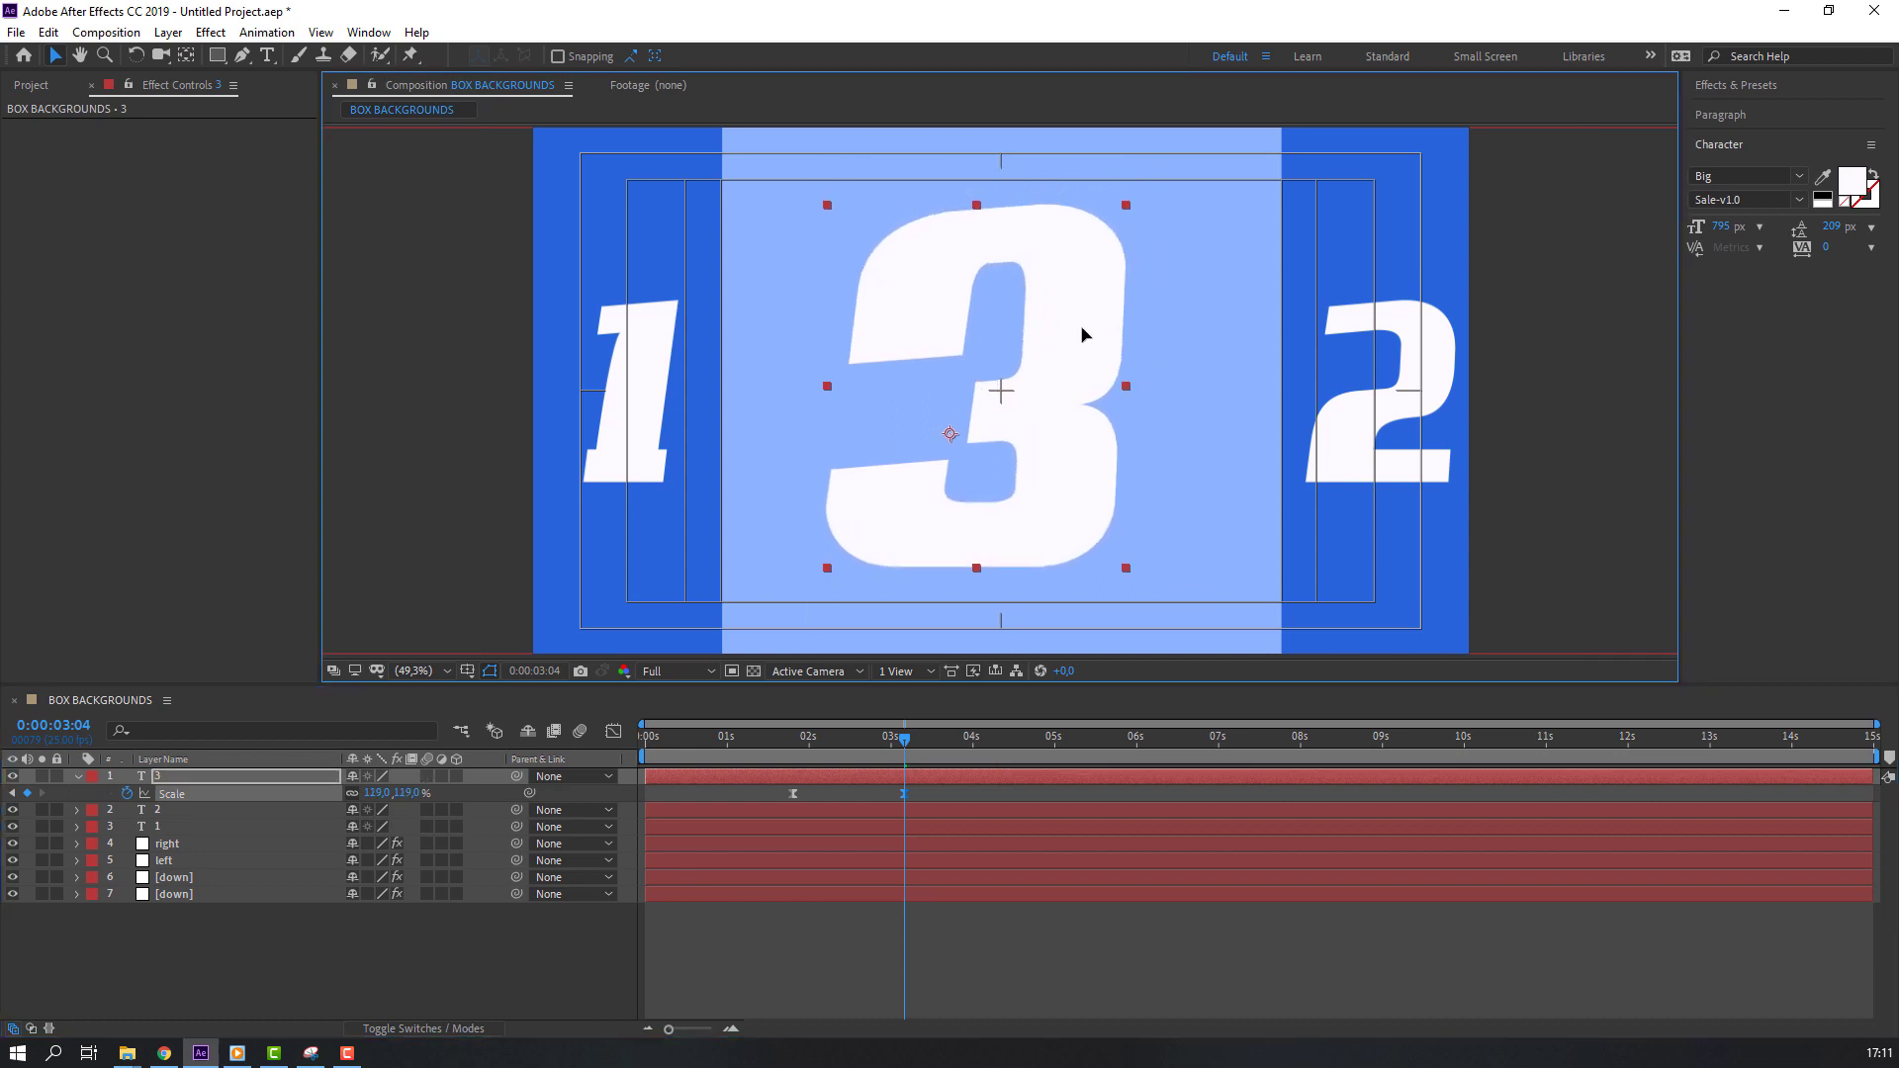
click(77, 777)
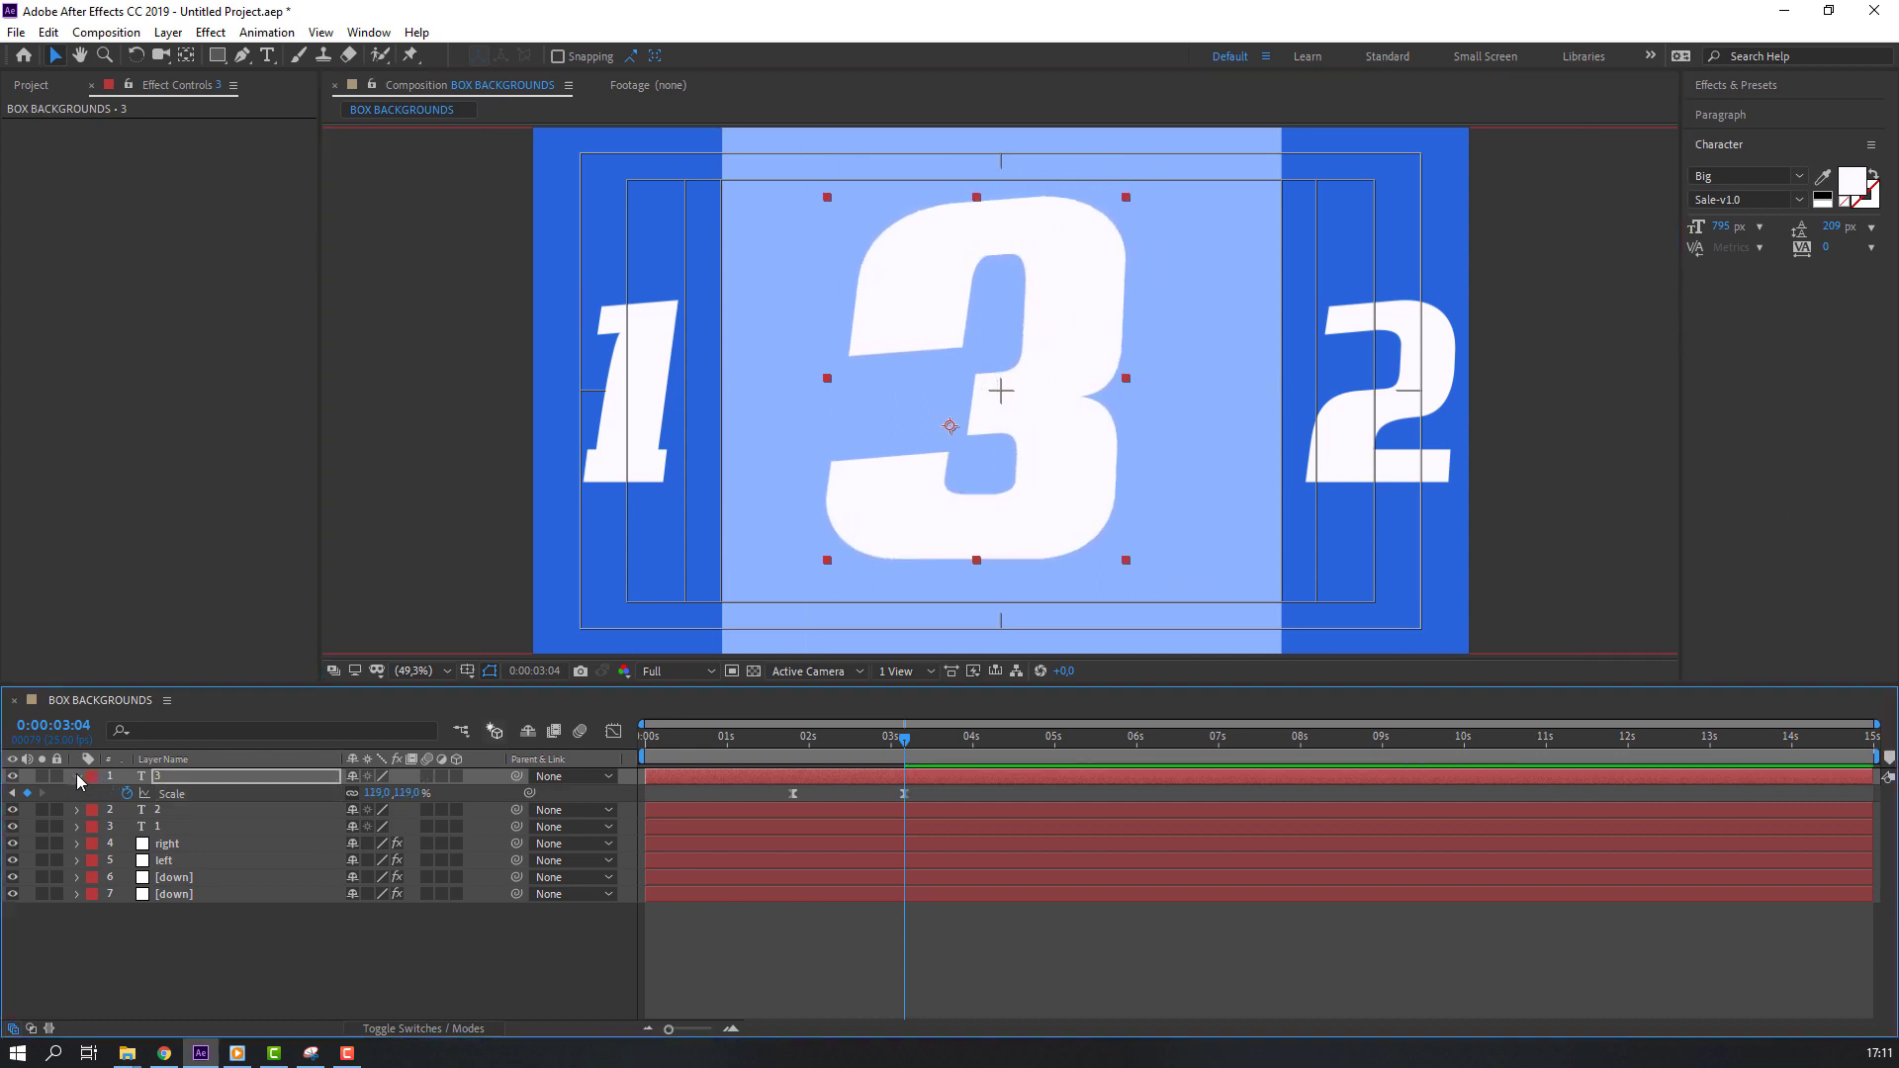
mouse_move(887, 747)
mouse_down()
mouse_move(874, 759)
mouse_move(893, 759)
mouse_up()
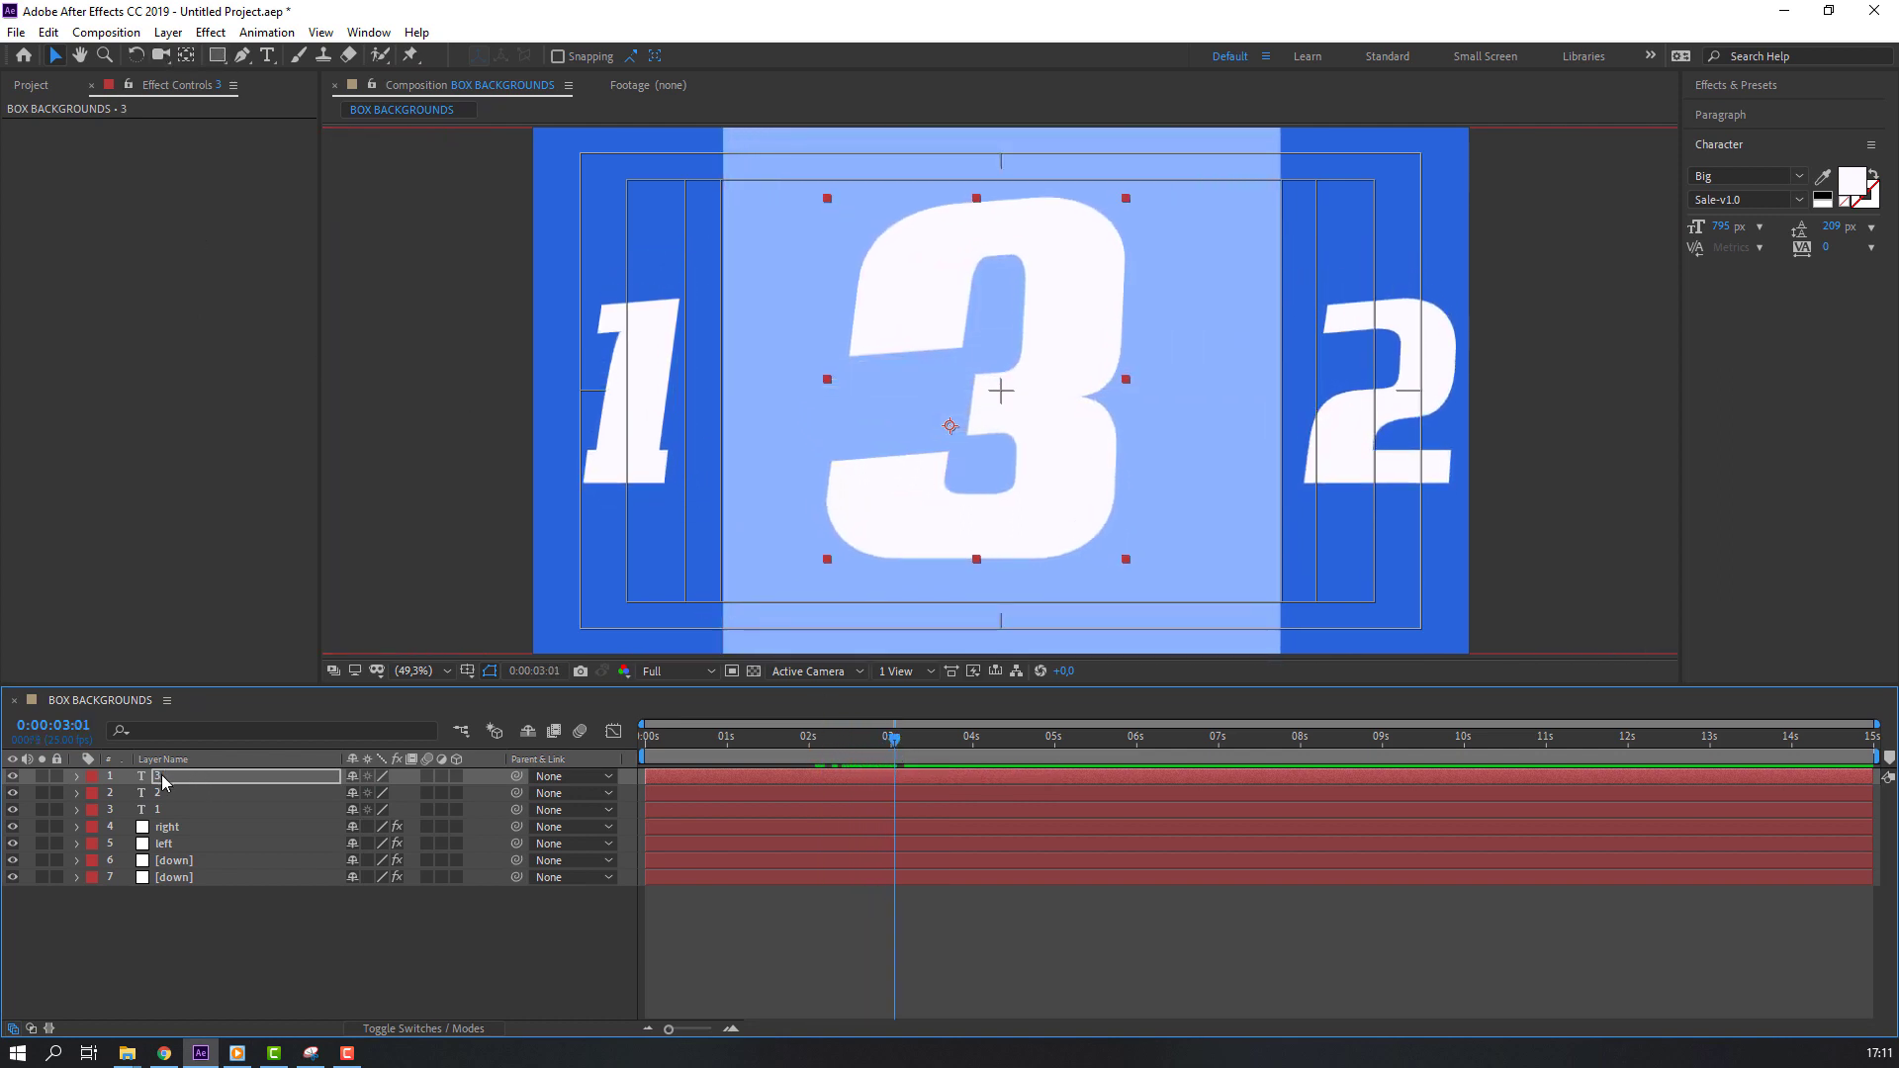
key(Return)
- Draw a rectangular mask clipping the top of the 3
click(222, 57)
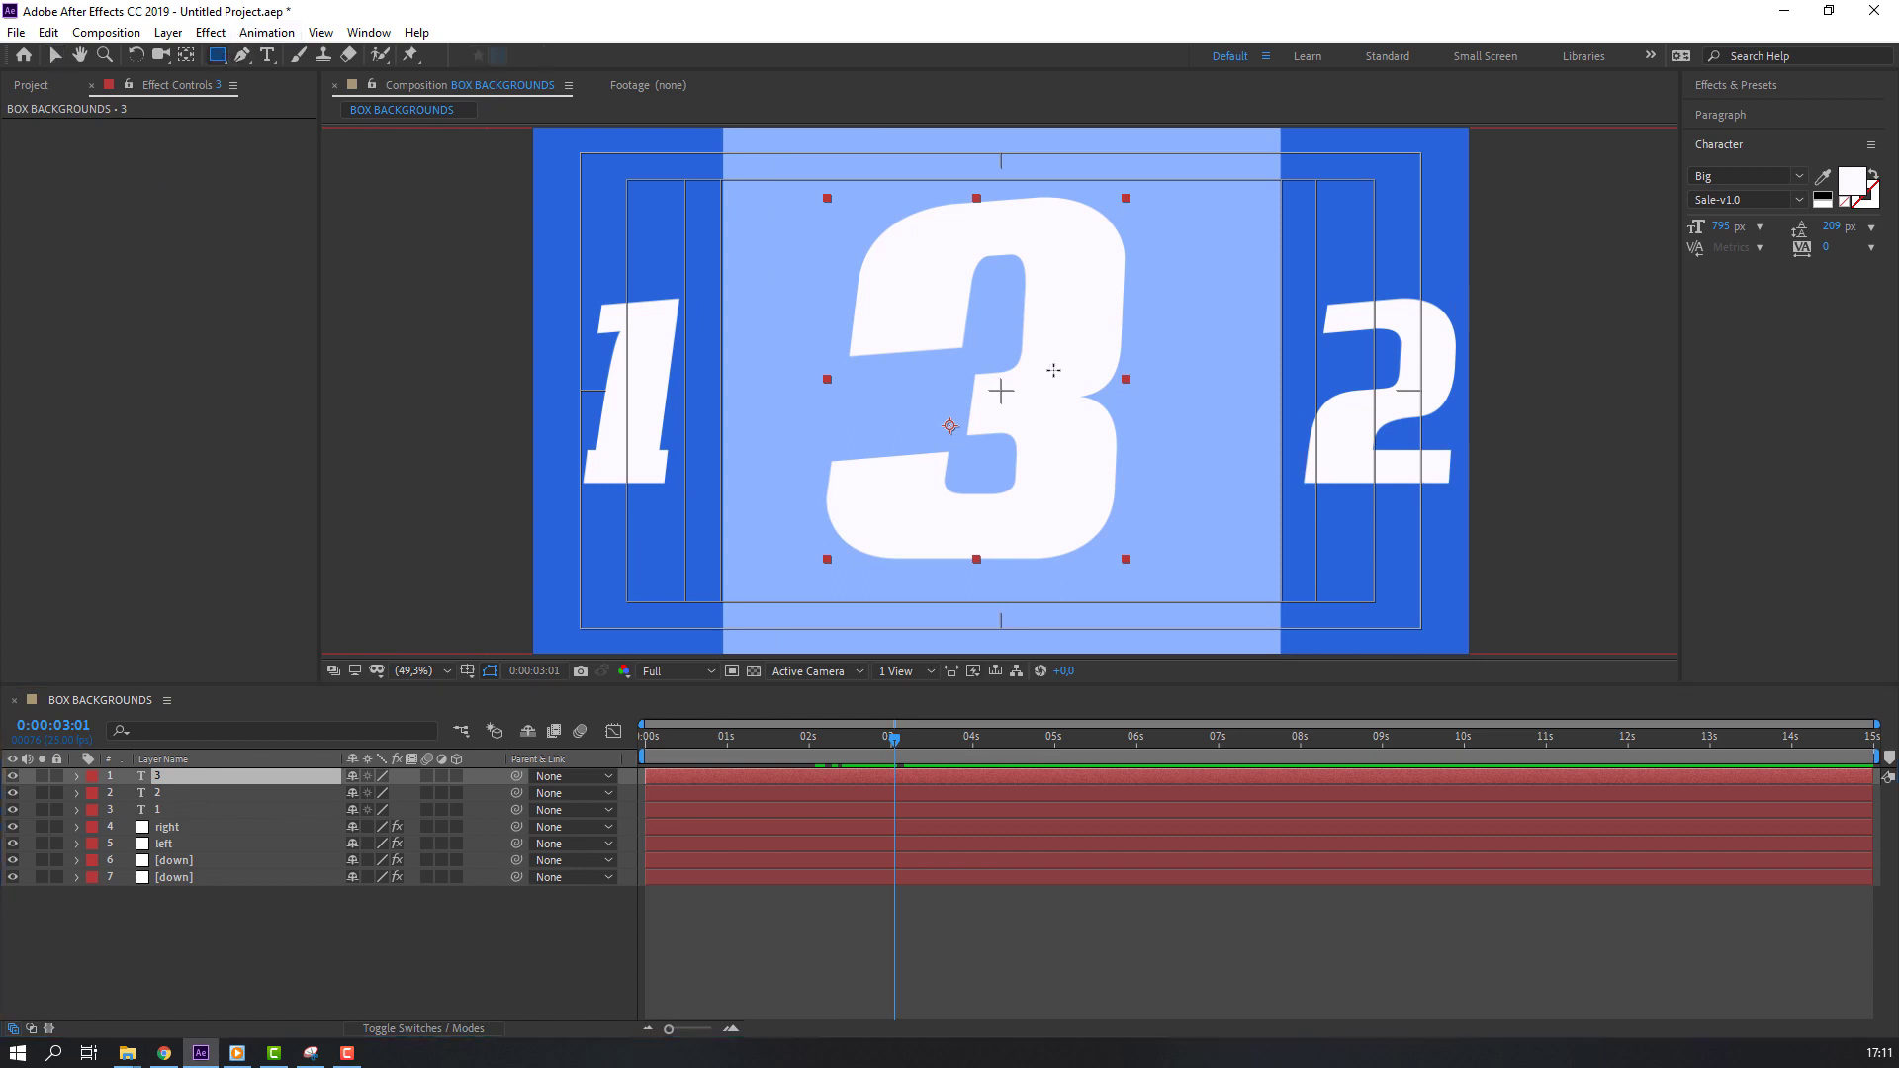
mouse_move(793, 144)
mouse_down()
mouse_move(1229, 436)
mouse_move(1244, 402)
mouse_up()
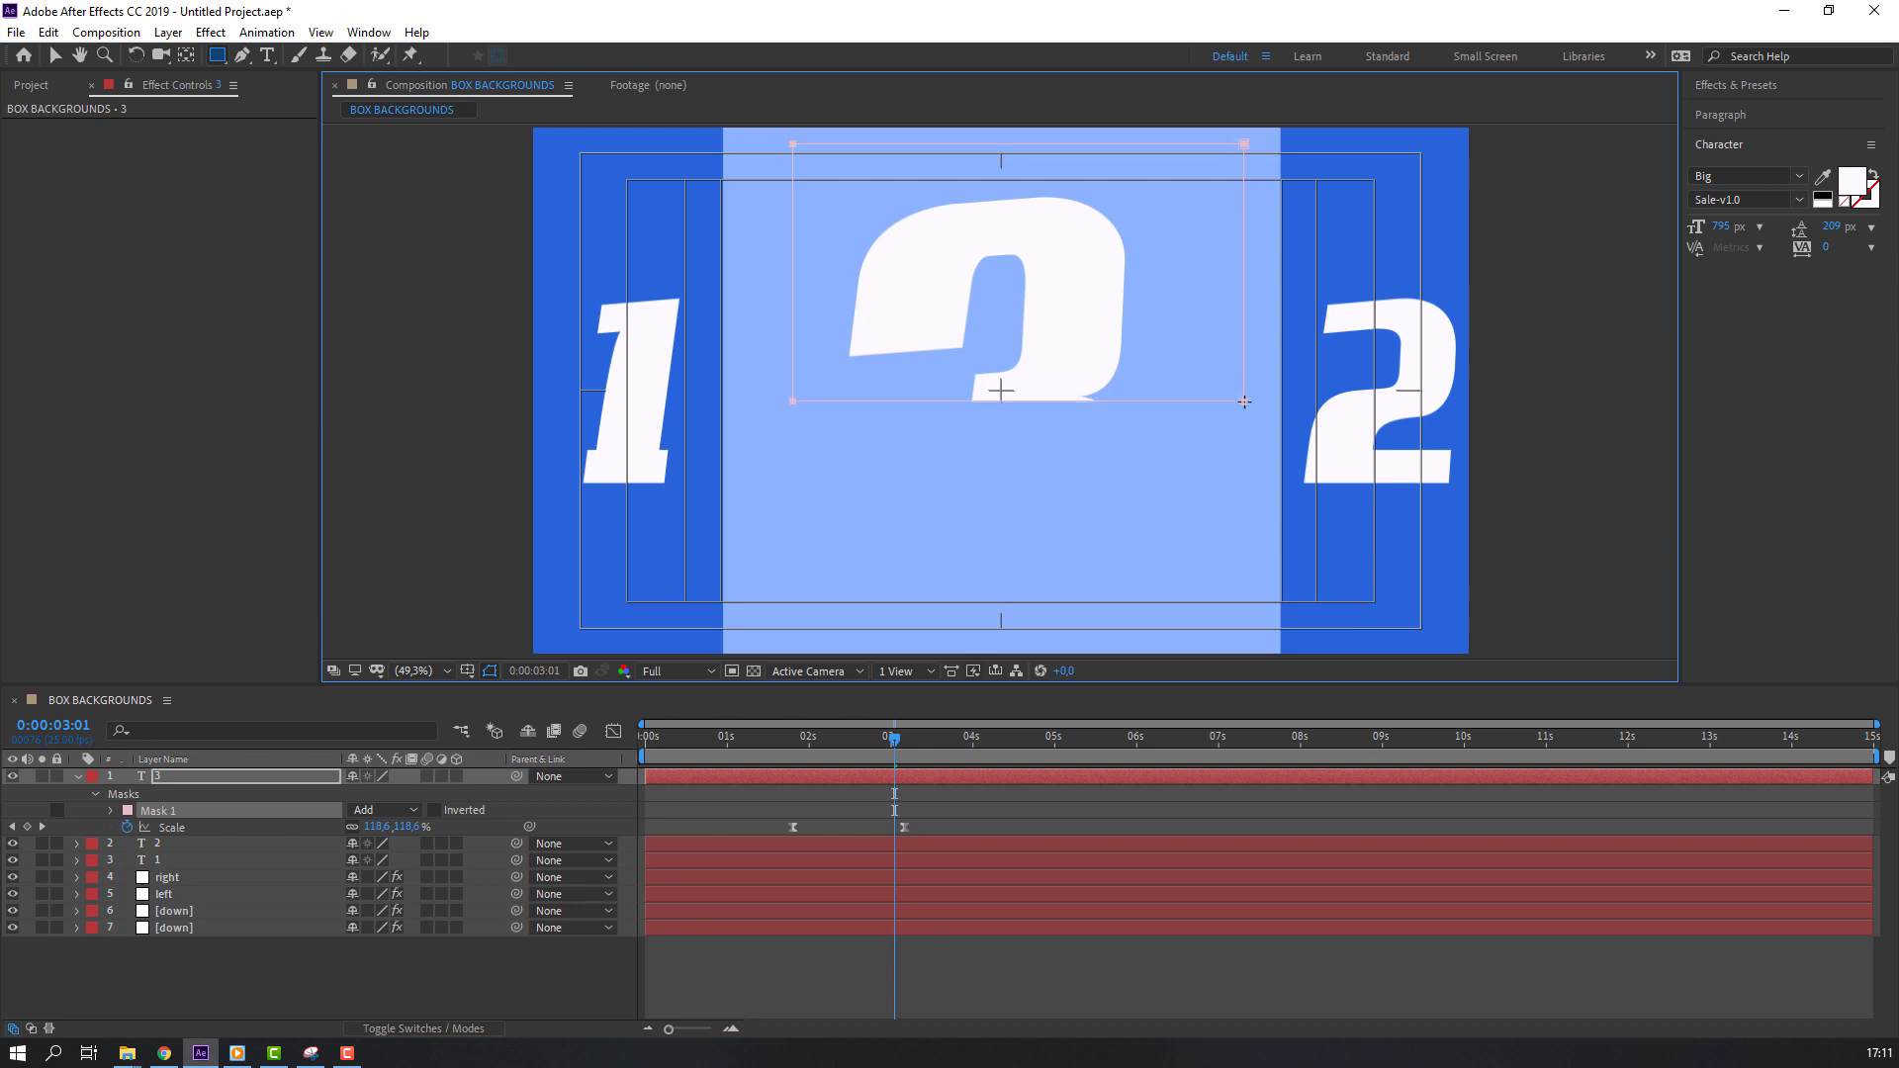
click(62, 52)
click(78, 776)
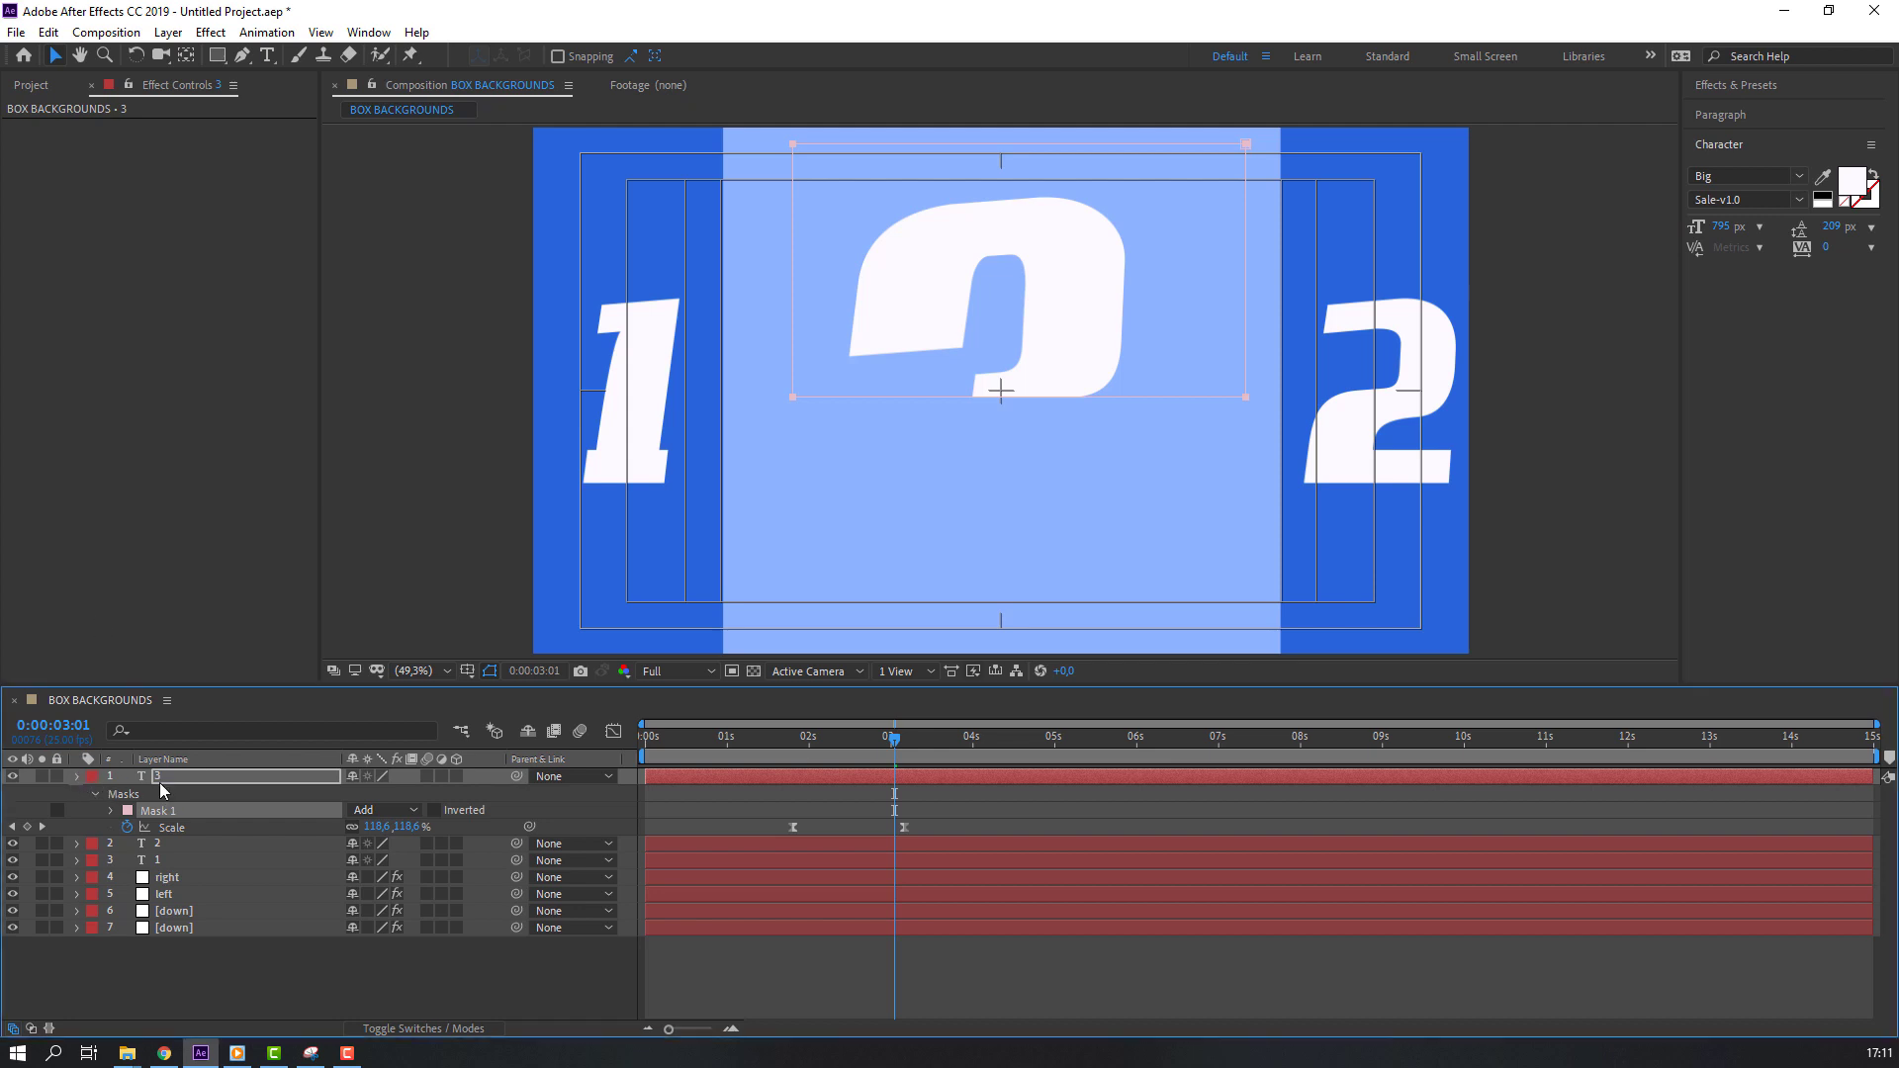
- Duplicate the 3 layer as layer 4 and invert its Mask 1
click(49, 32)
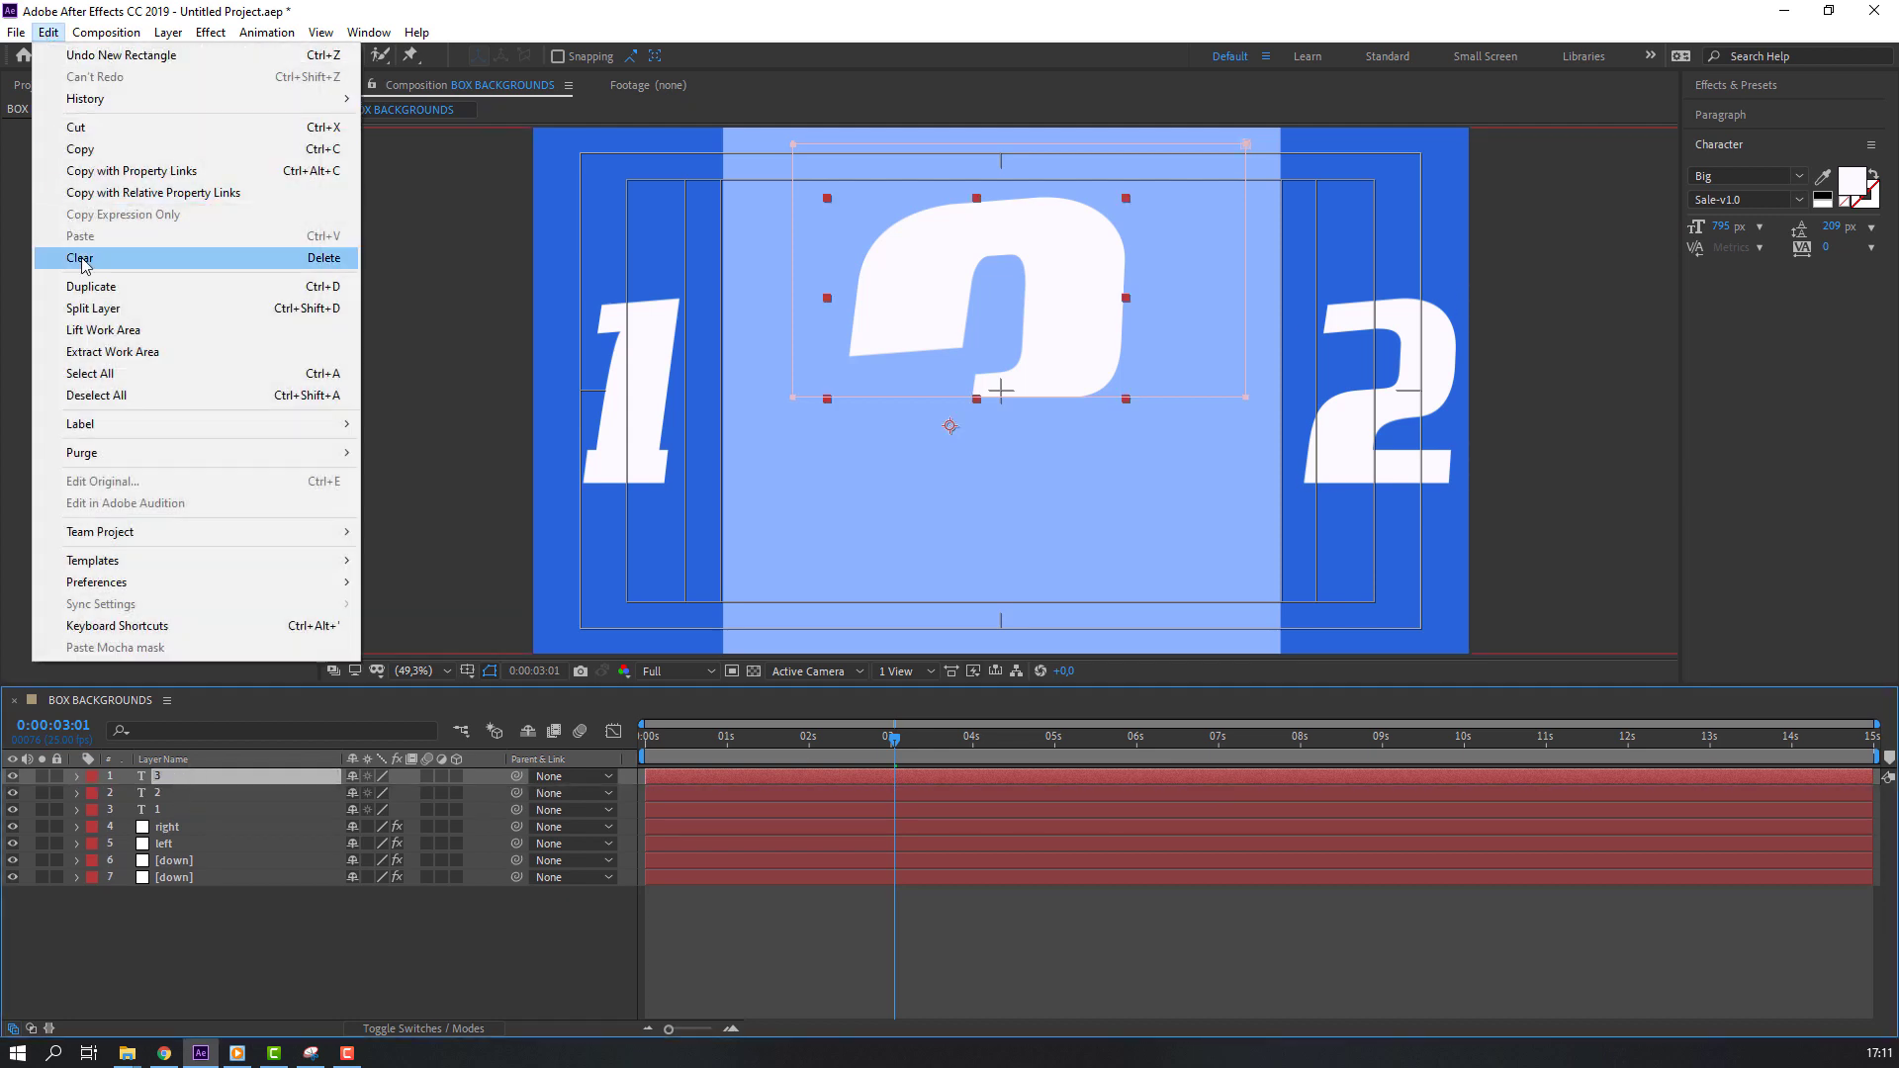
click(59, 282)
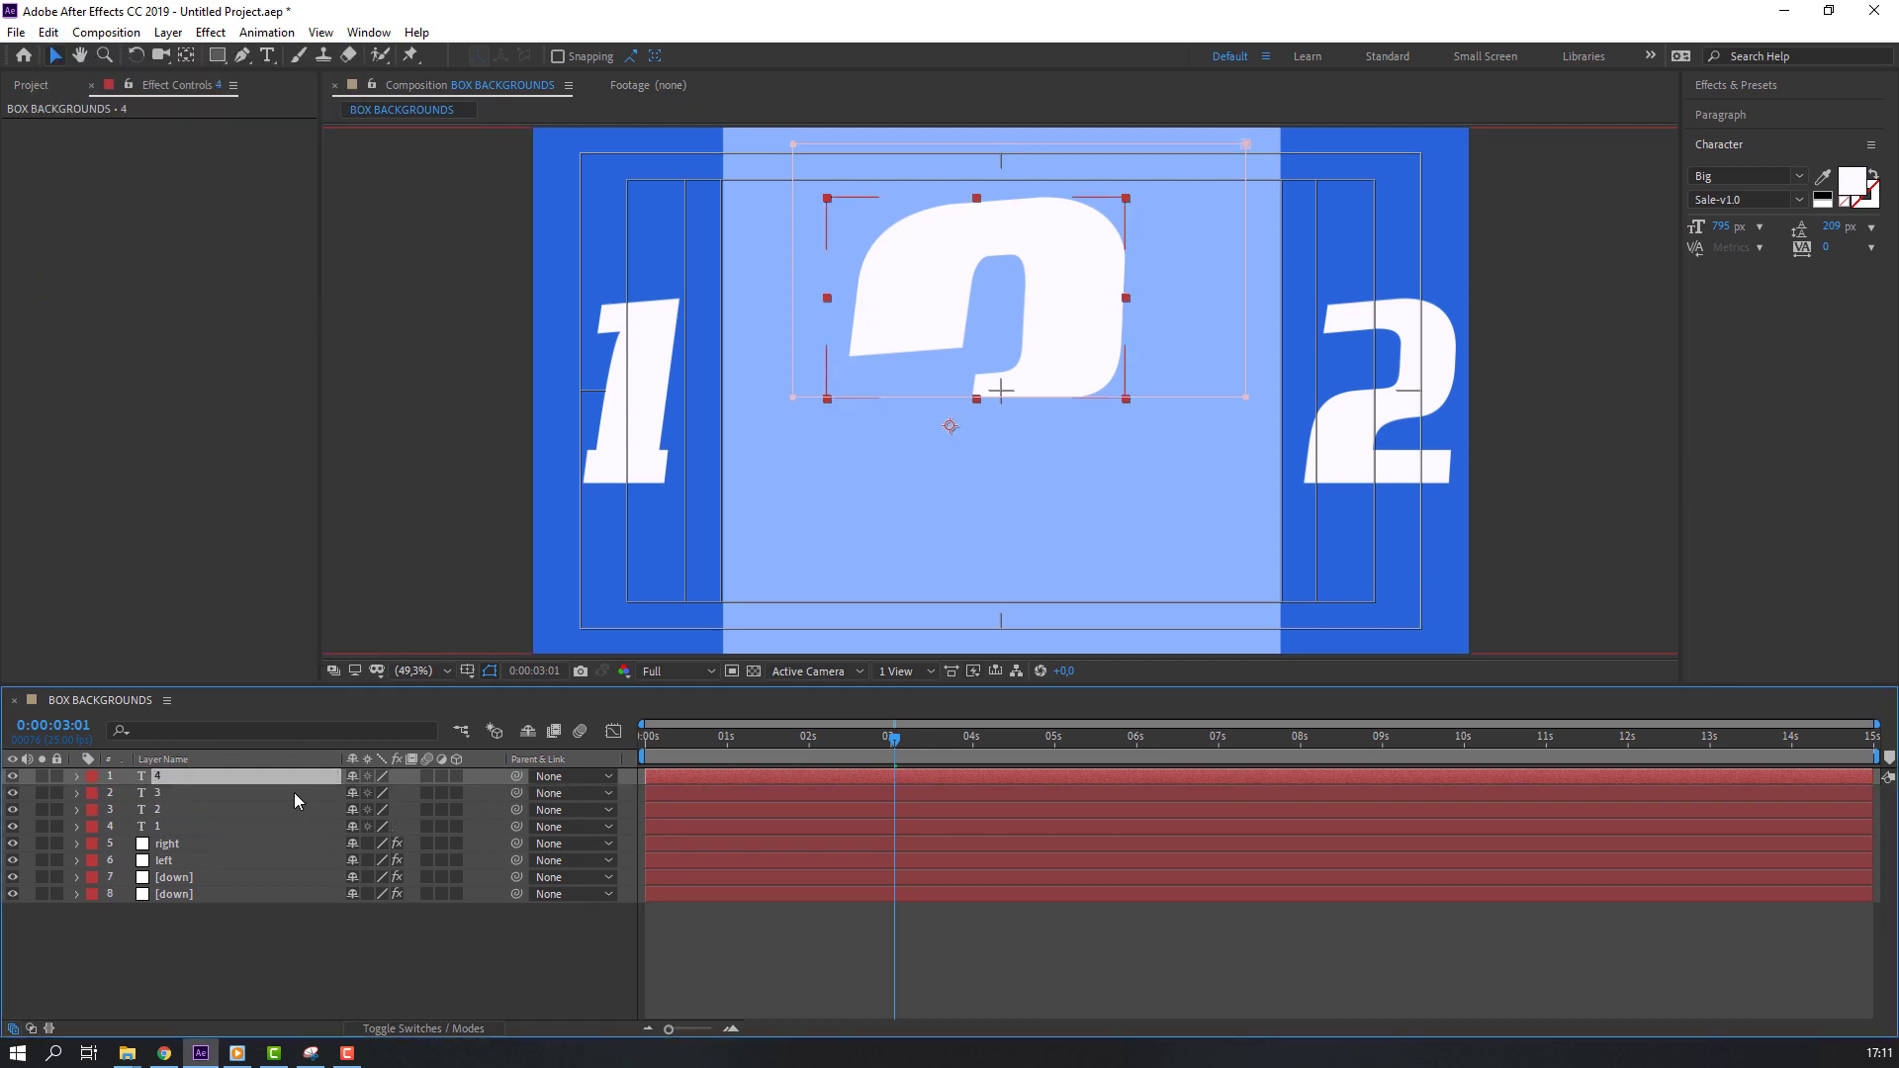
click(76, 776)
click(95, 811)
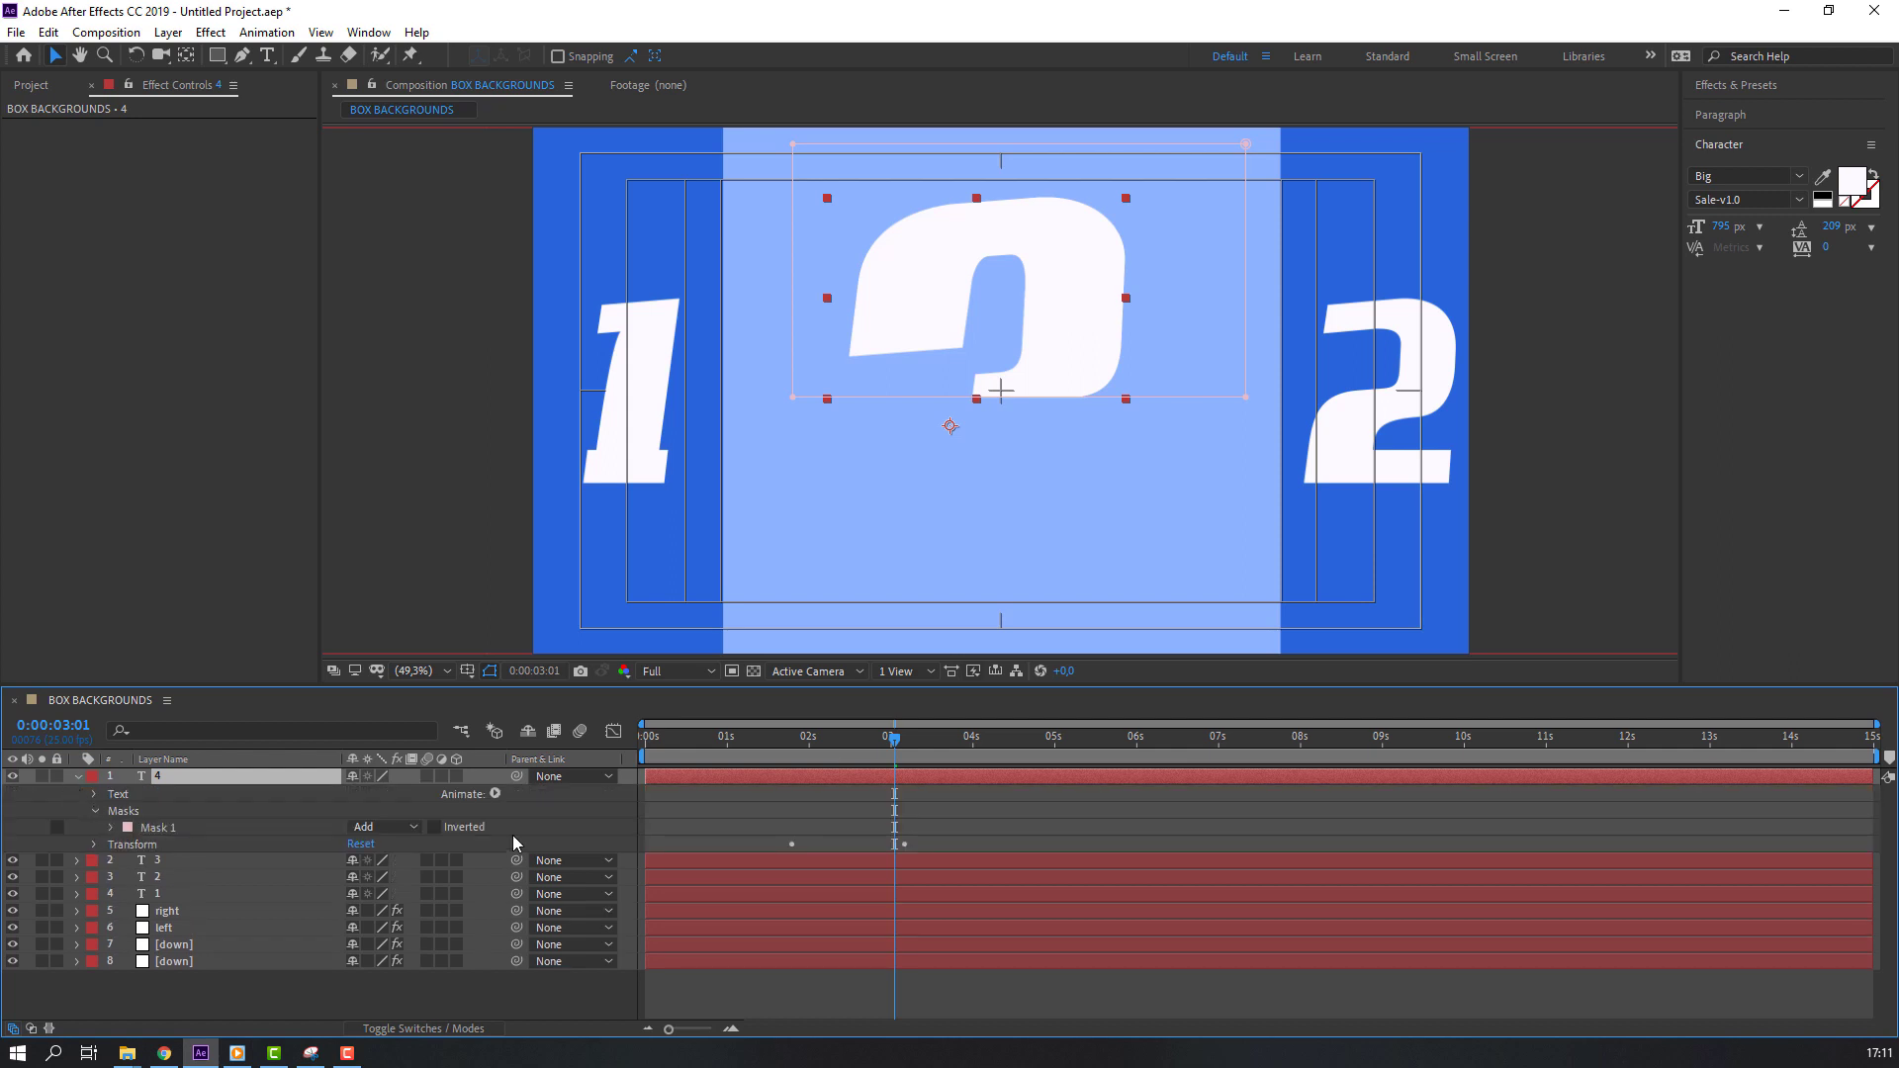
click(435, 827)
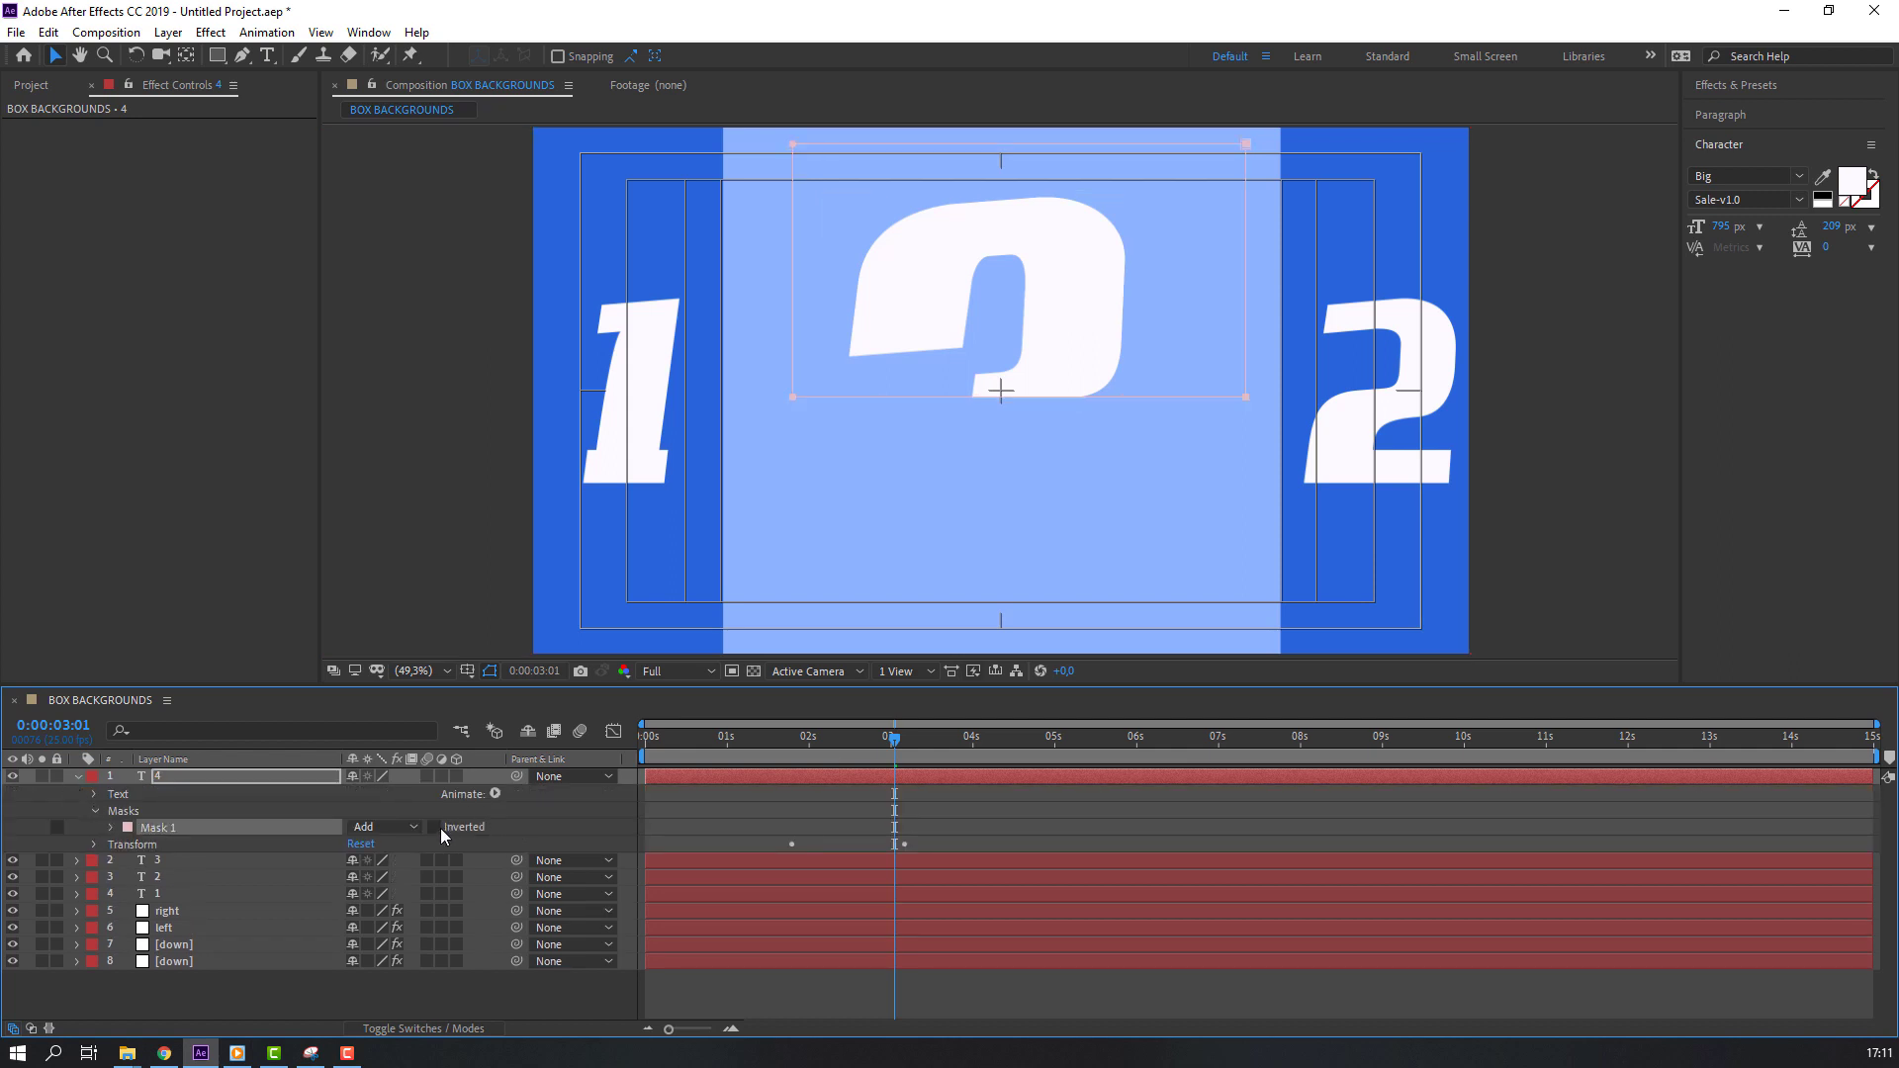
click(76, 778)
click(207, 937)
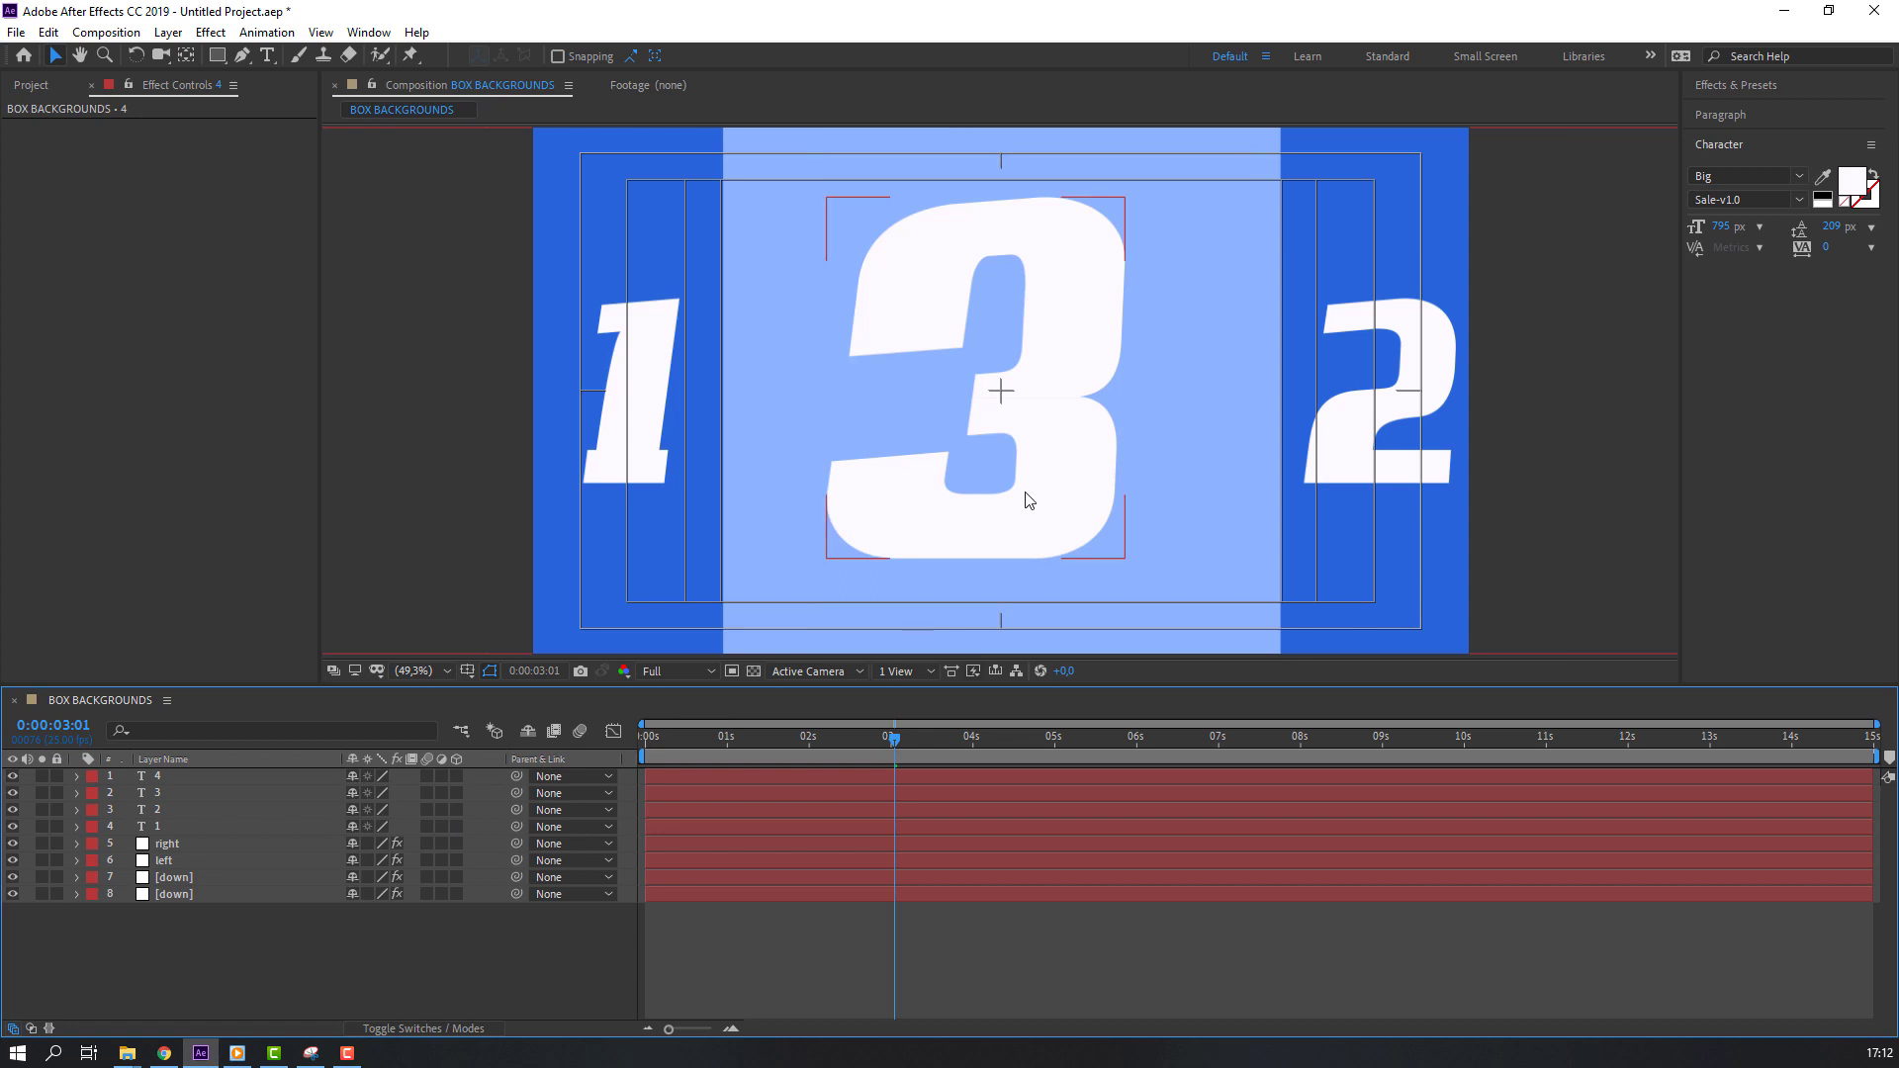
click(1051, 381)
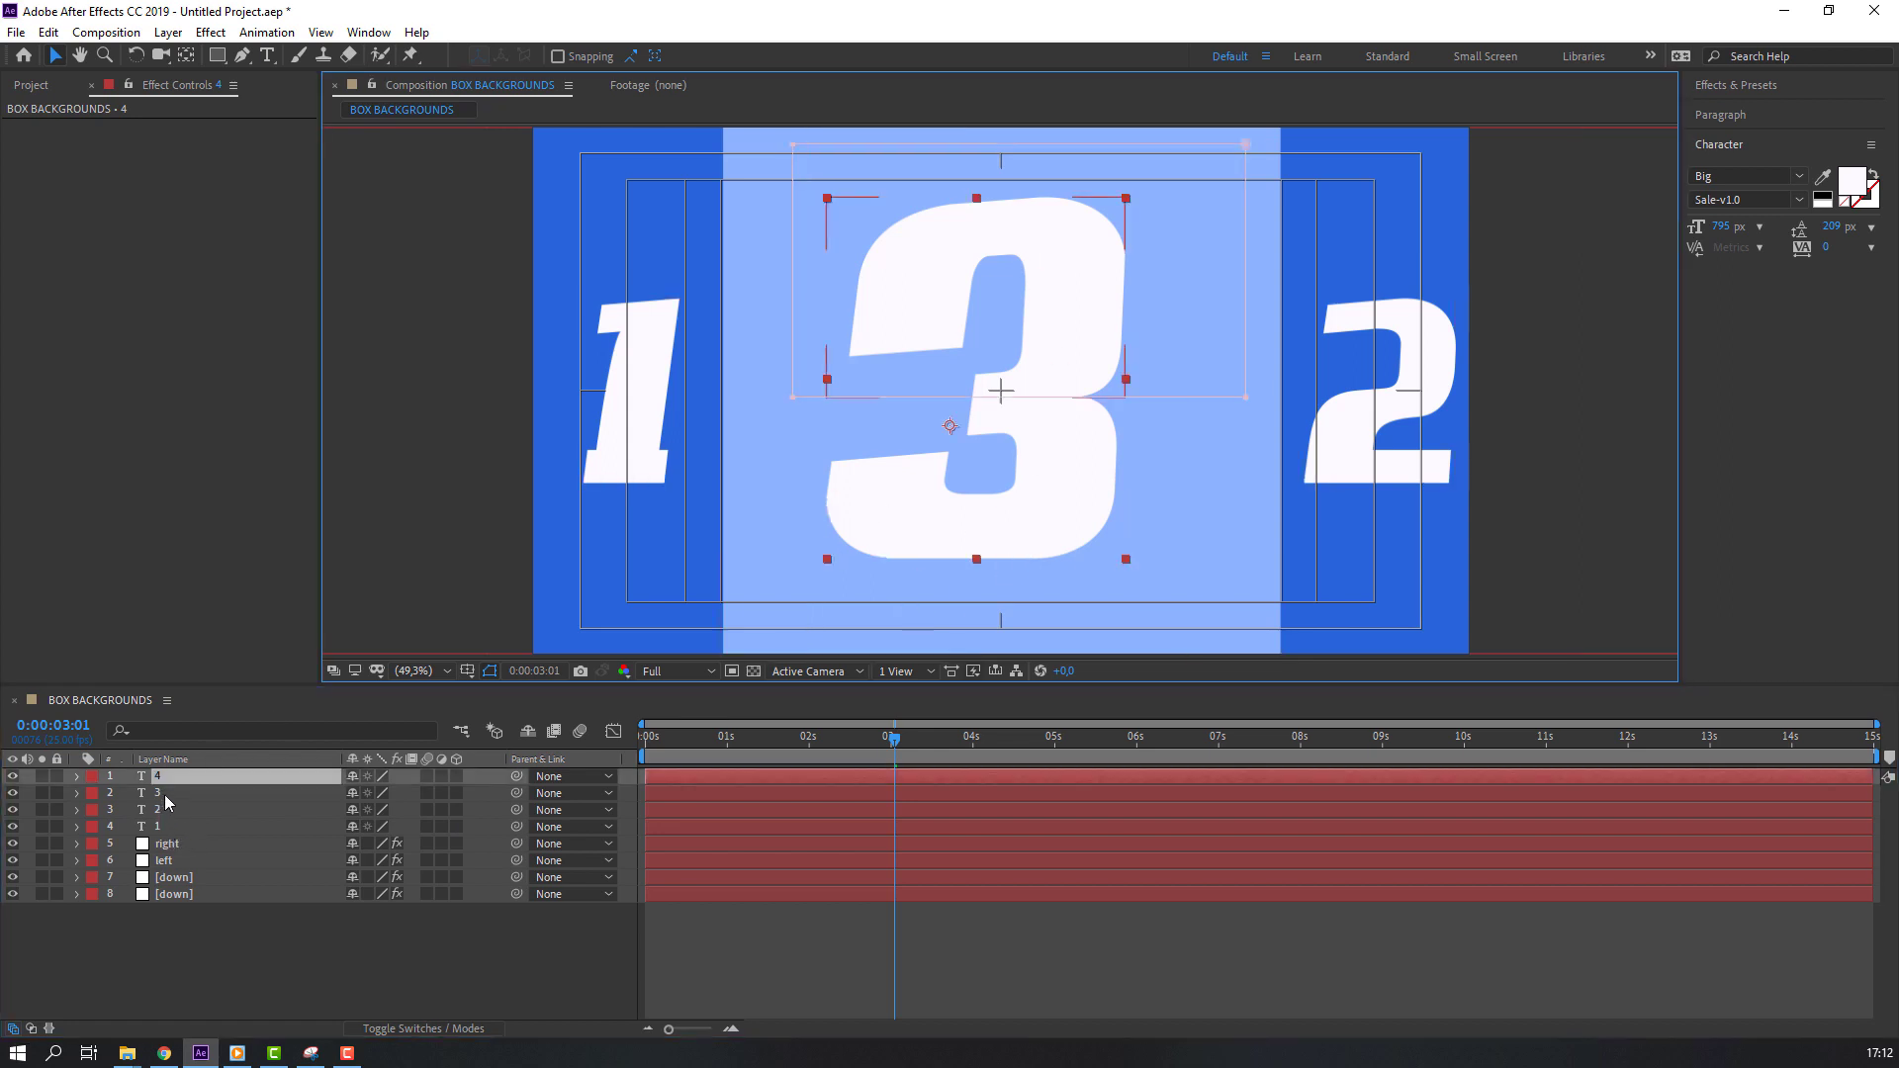
- Set Position keyframes on layers 3 and 4 near 3 seconds and shift them later
shift+click(169, 796)
drag(830, 757, 904, 757)
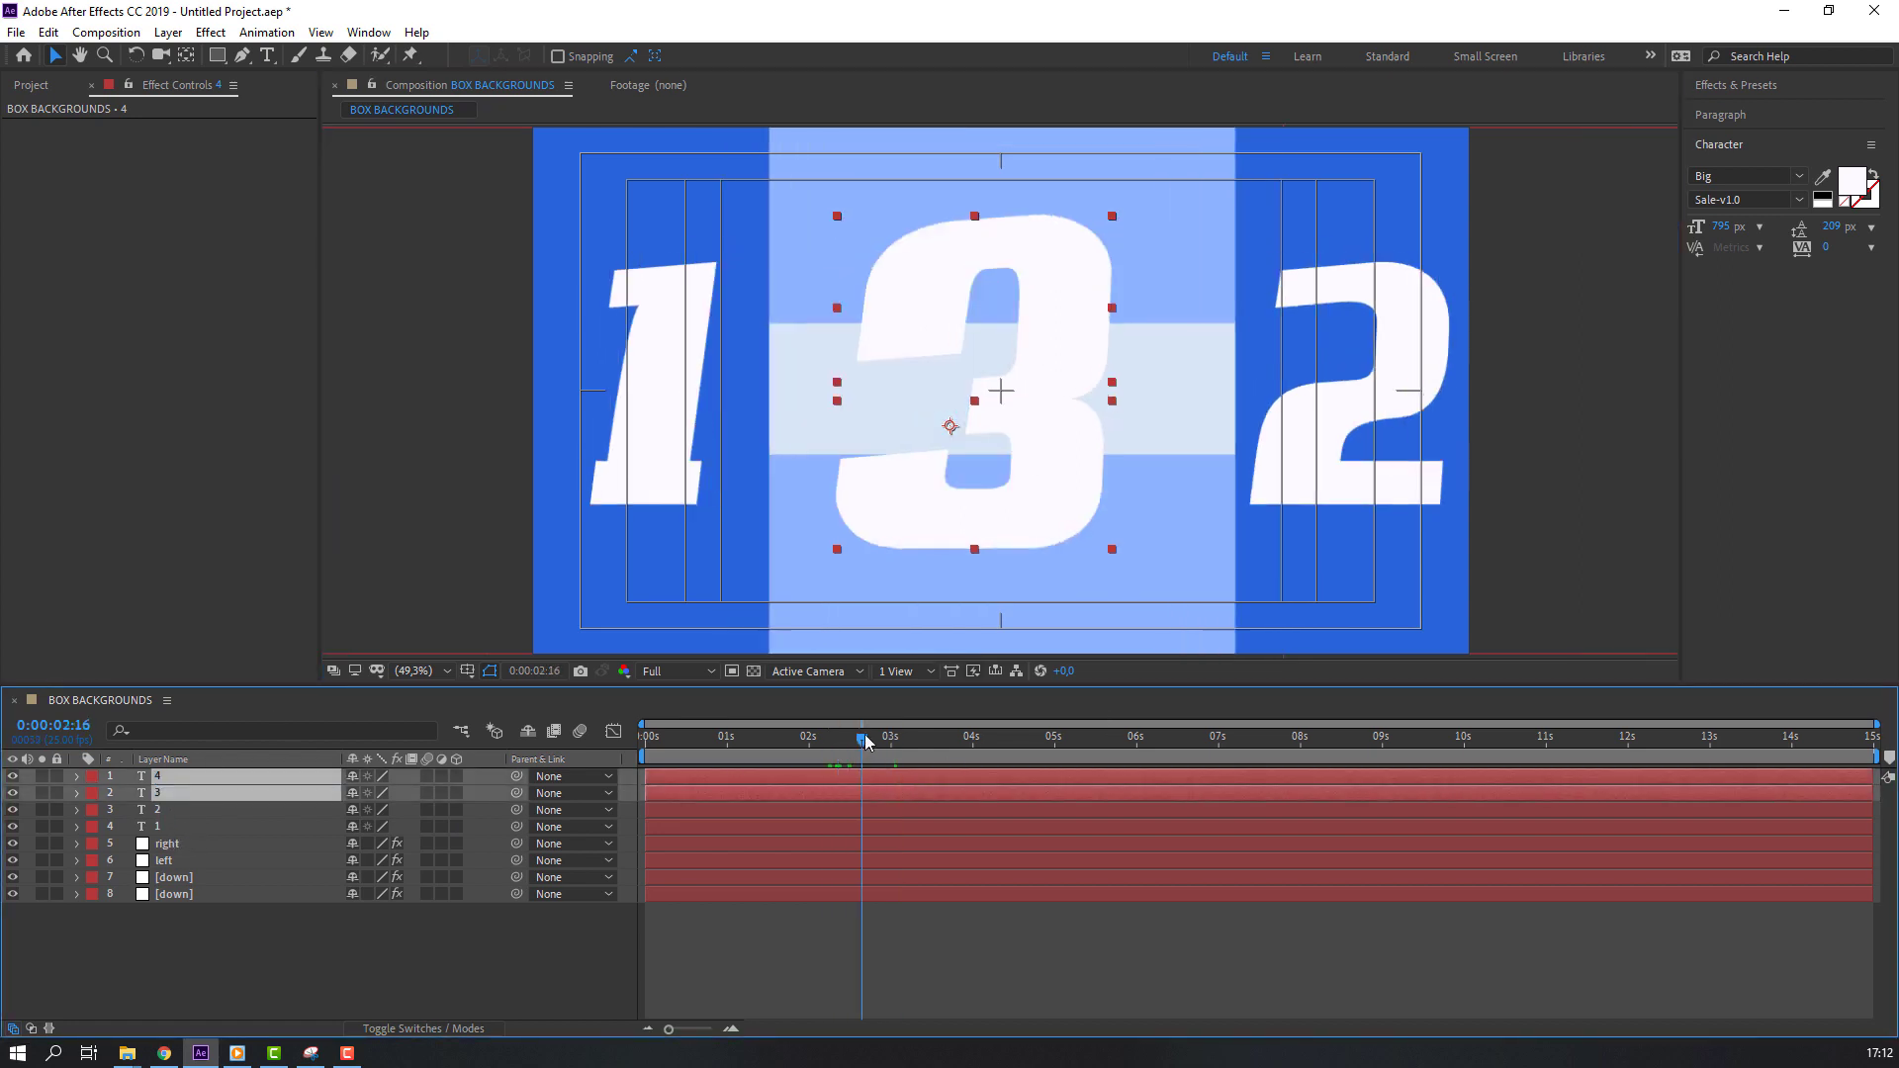
key(p)
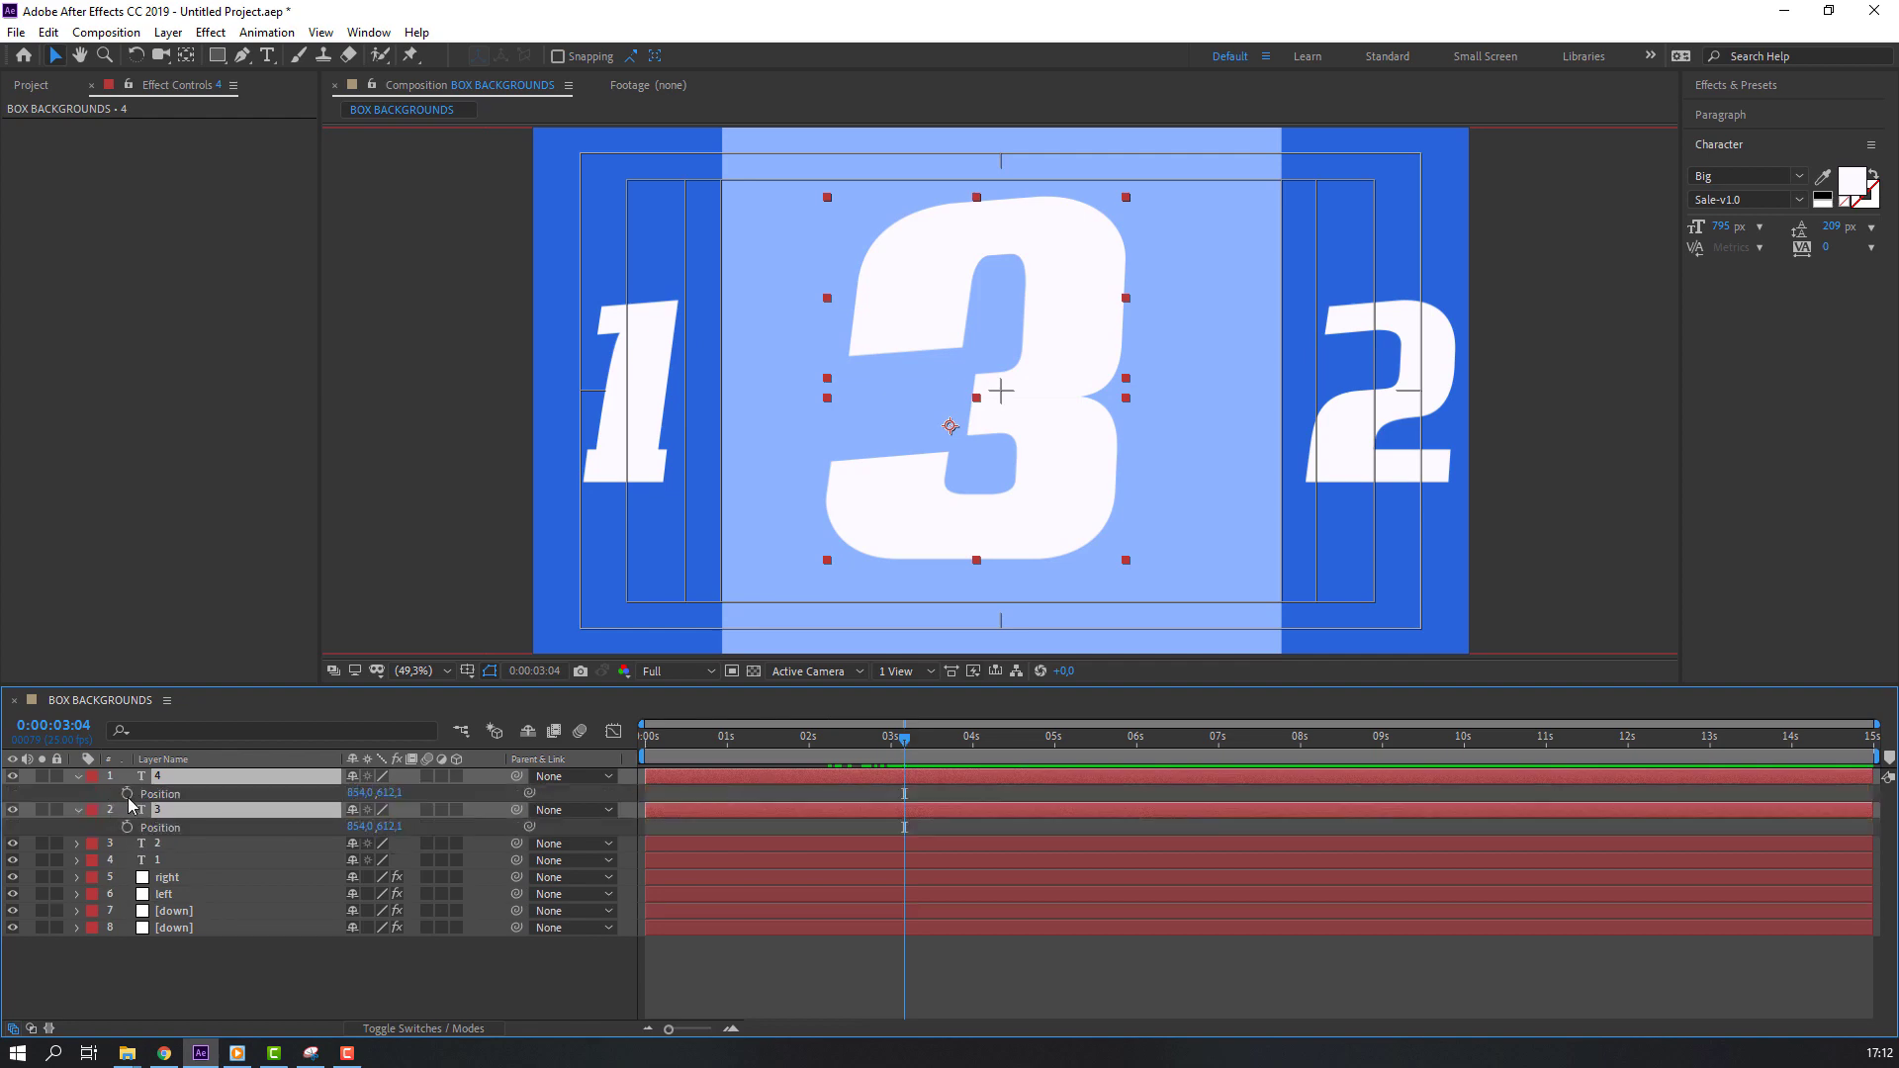
click(127, 794)
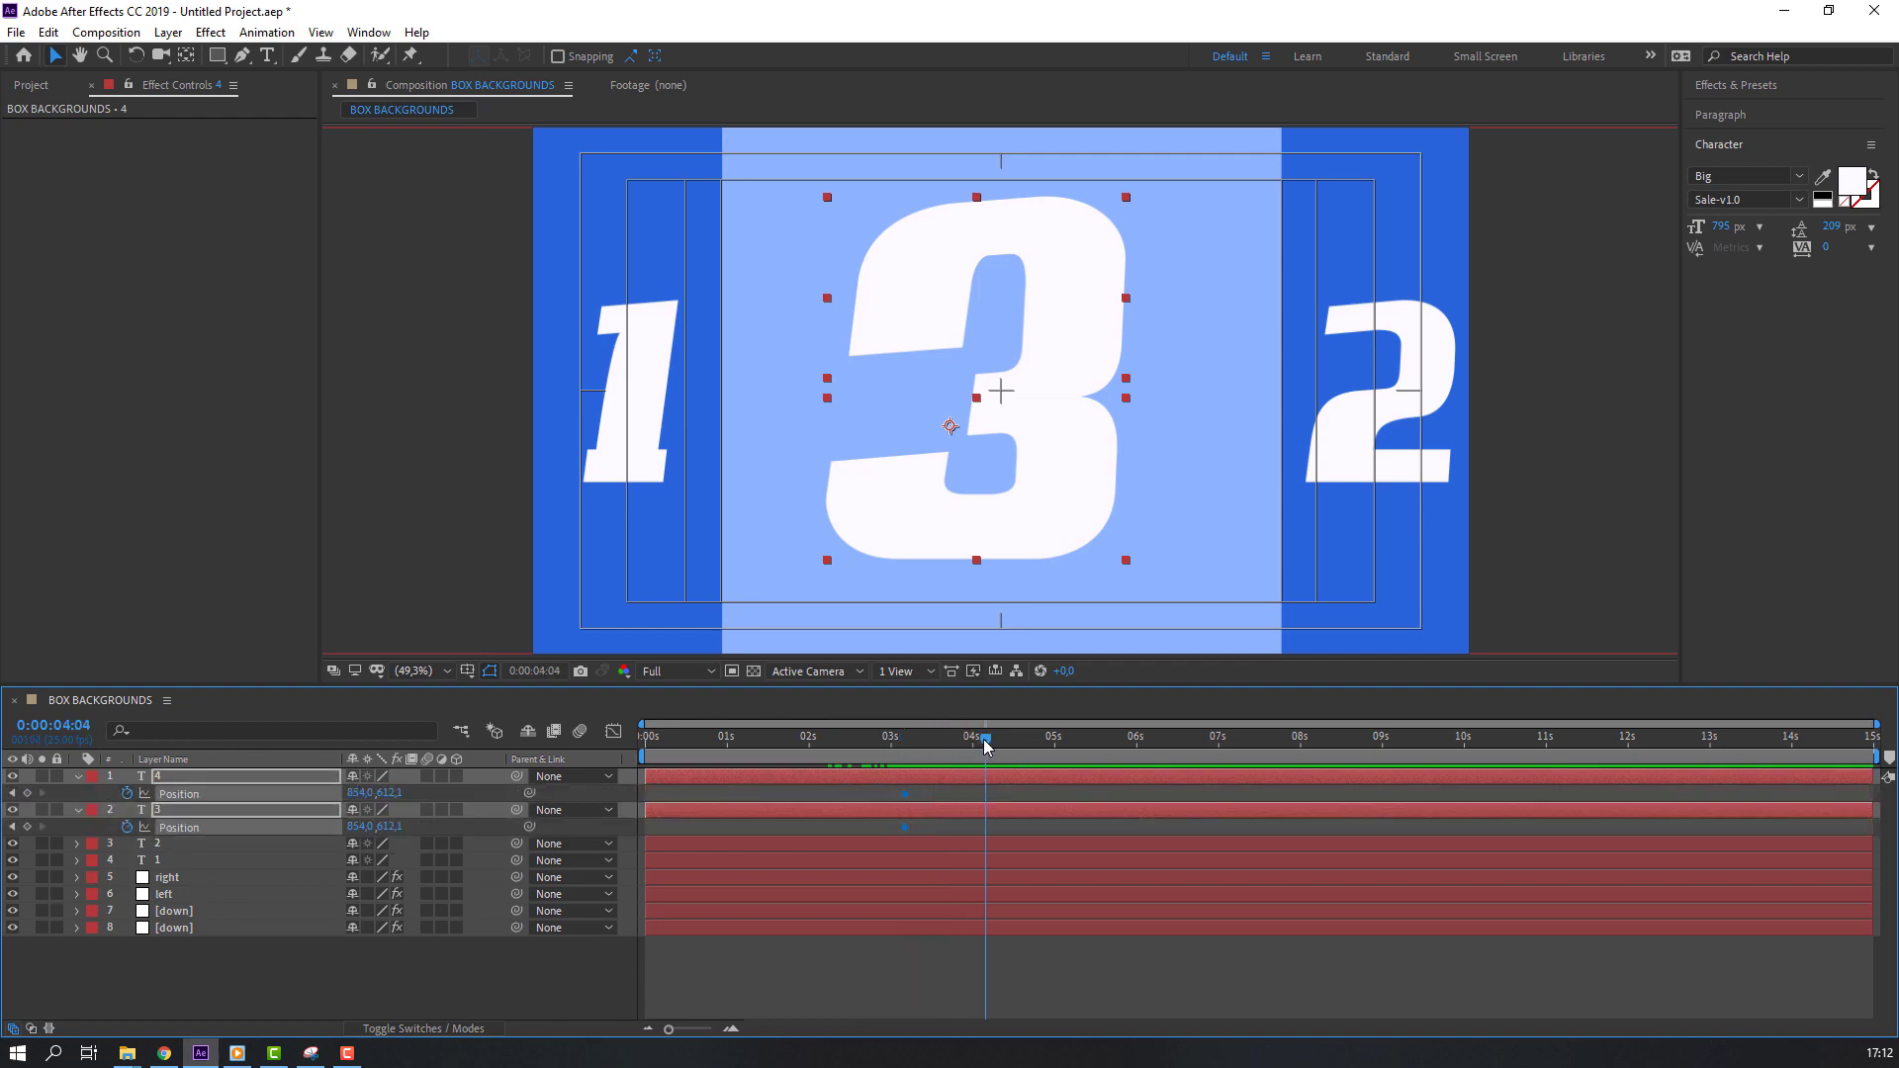
mouse_move(987, 744)
mouse_down()
mouse_move(755, 752)
mouse_move(986, 793)
mouse_up()
drag(842, 759, 897, 760)
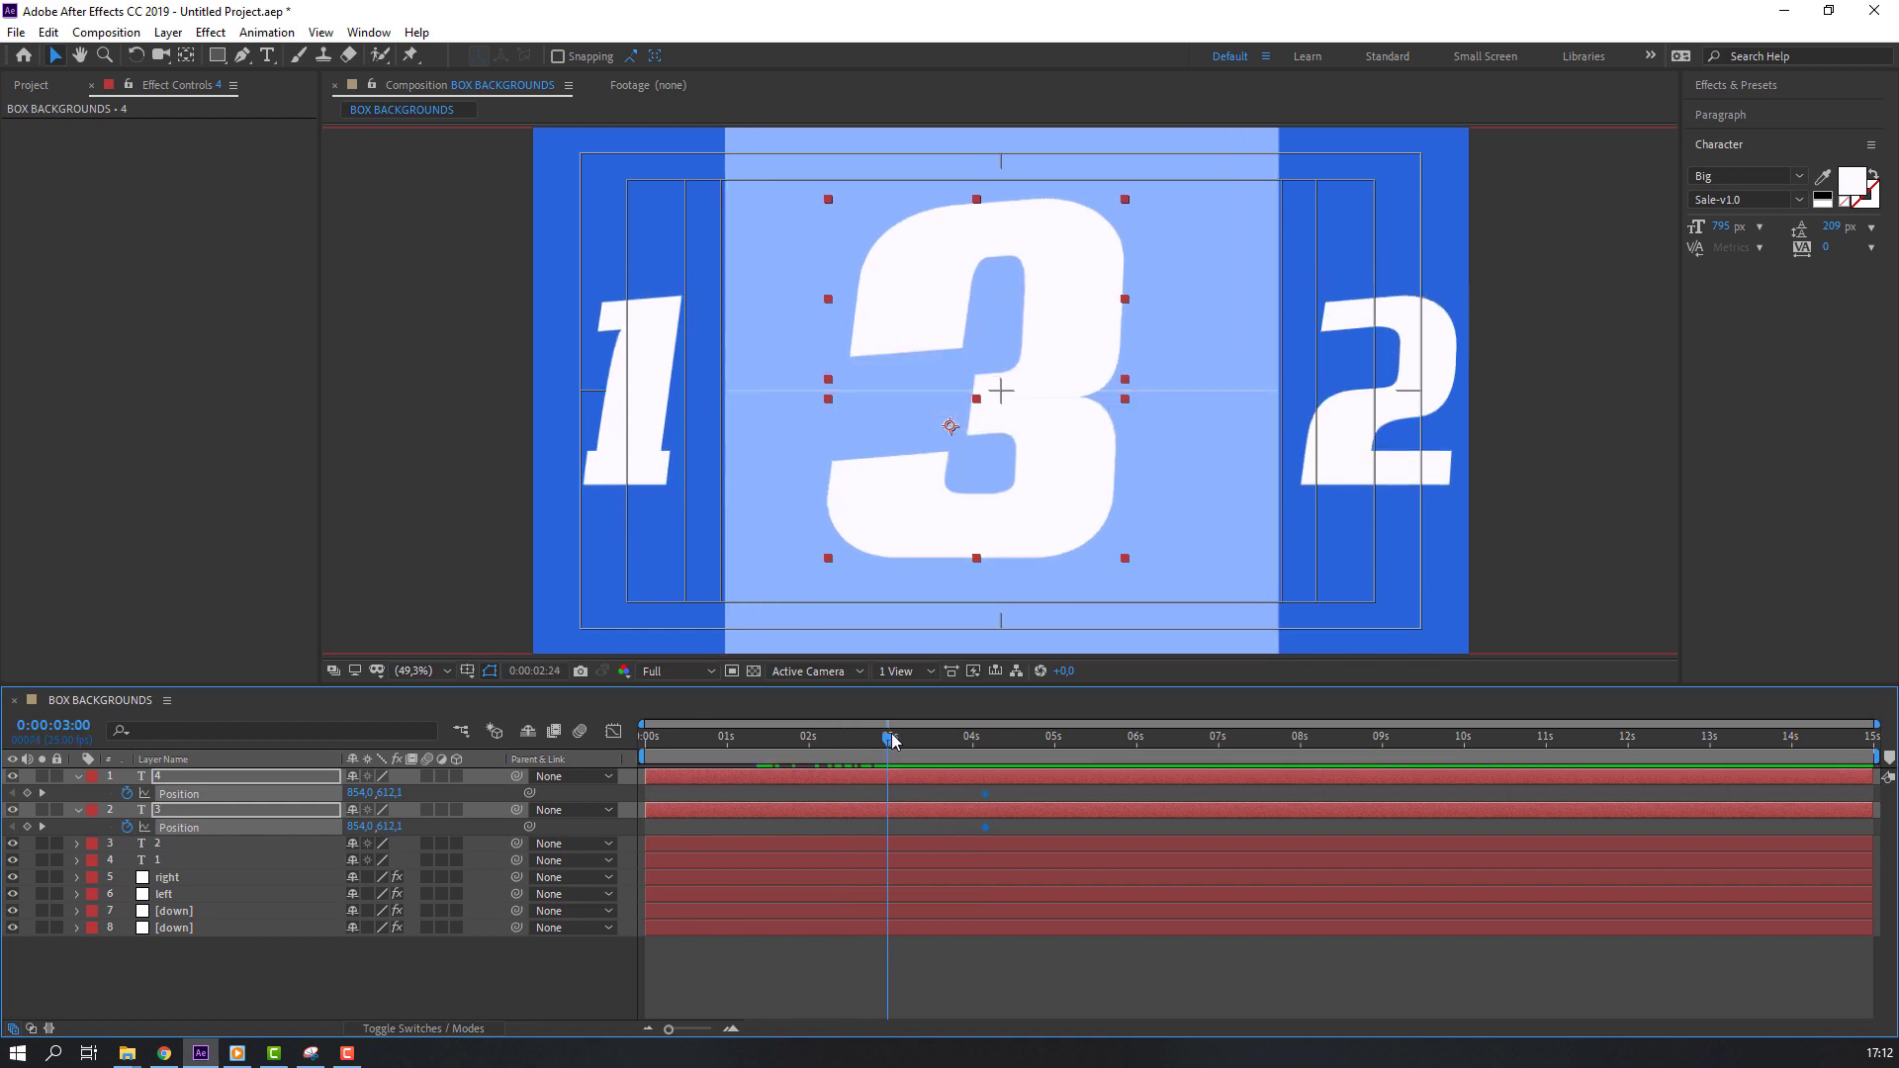
- Move the 3 layer's half up out of frame and the 4 layer's half down
click(407, 946)
mouse_move(389, 793)
mouse_down()
mouse_move(595, 824)
mouse_move(381, 797)
mouse_up()
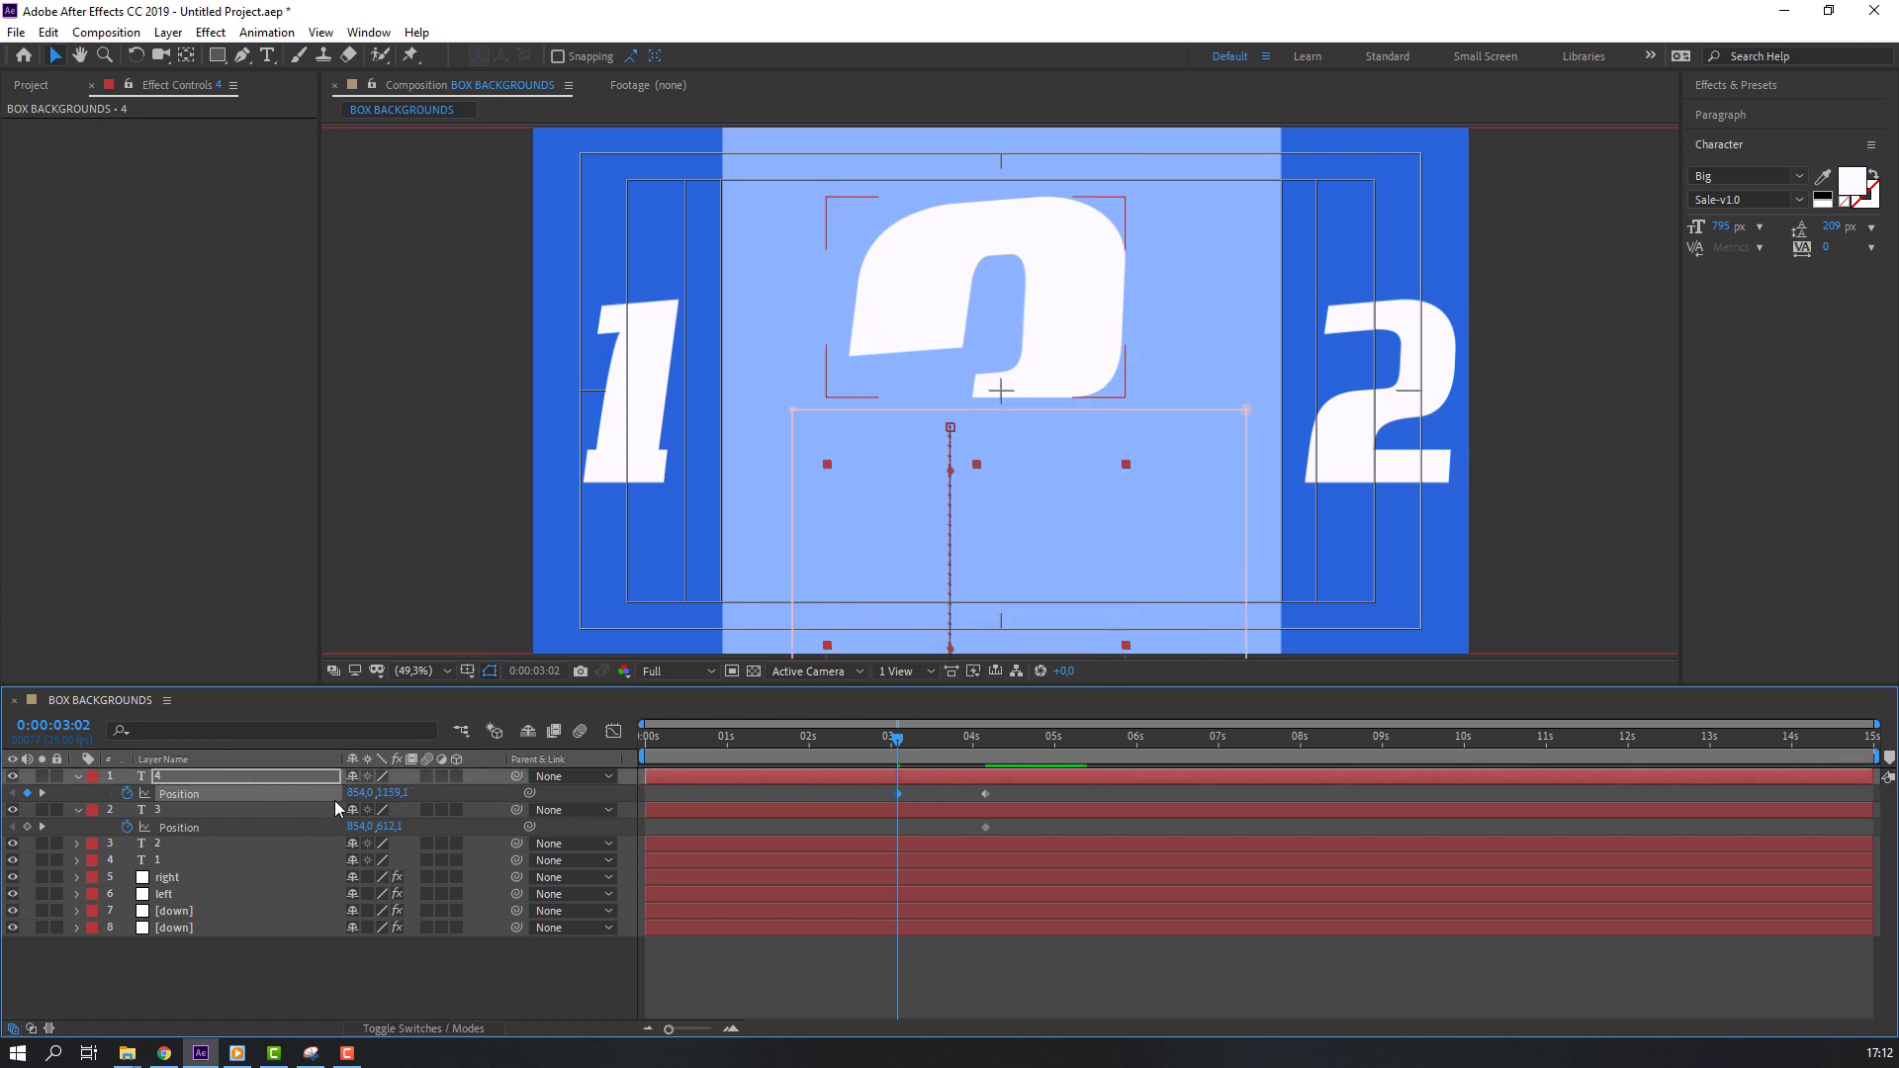
key(ctrl+z)
key(ctrl+z)
key(ctrl+z)
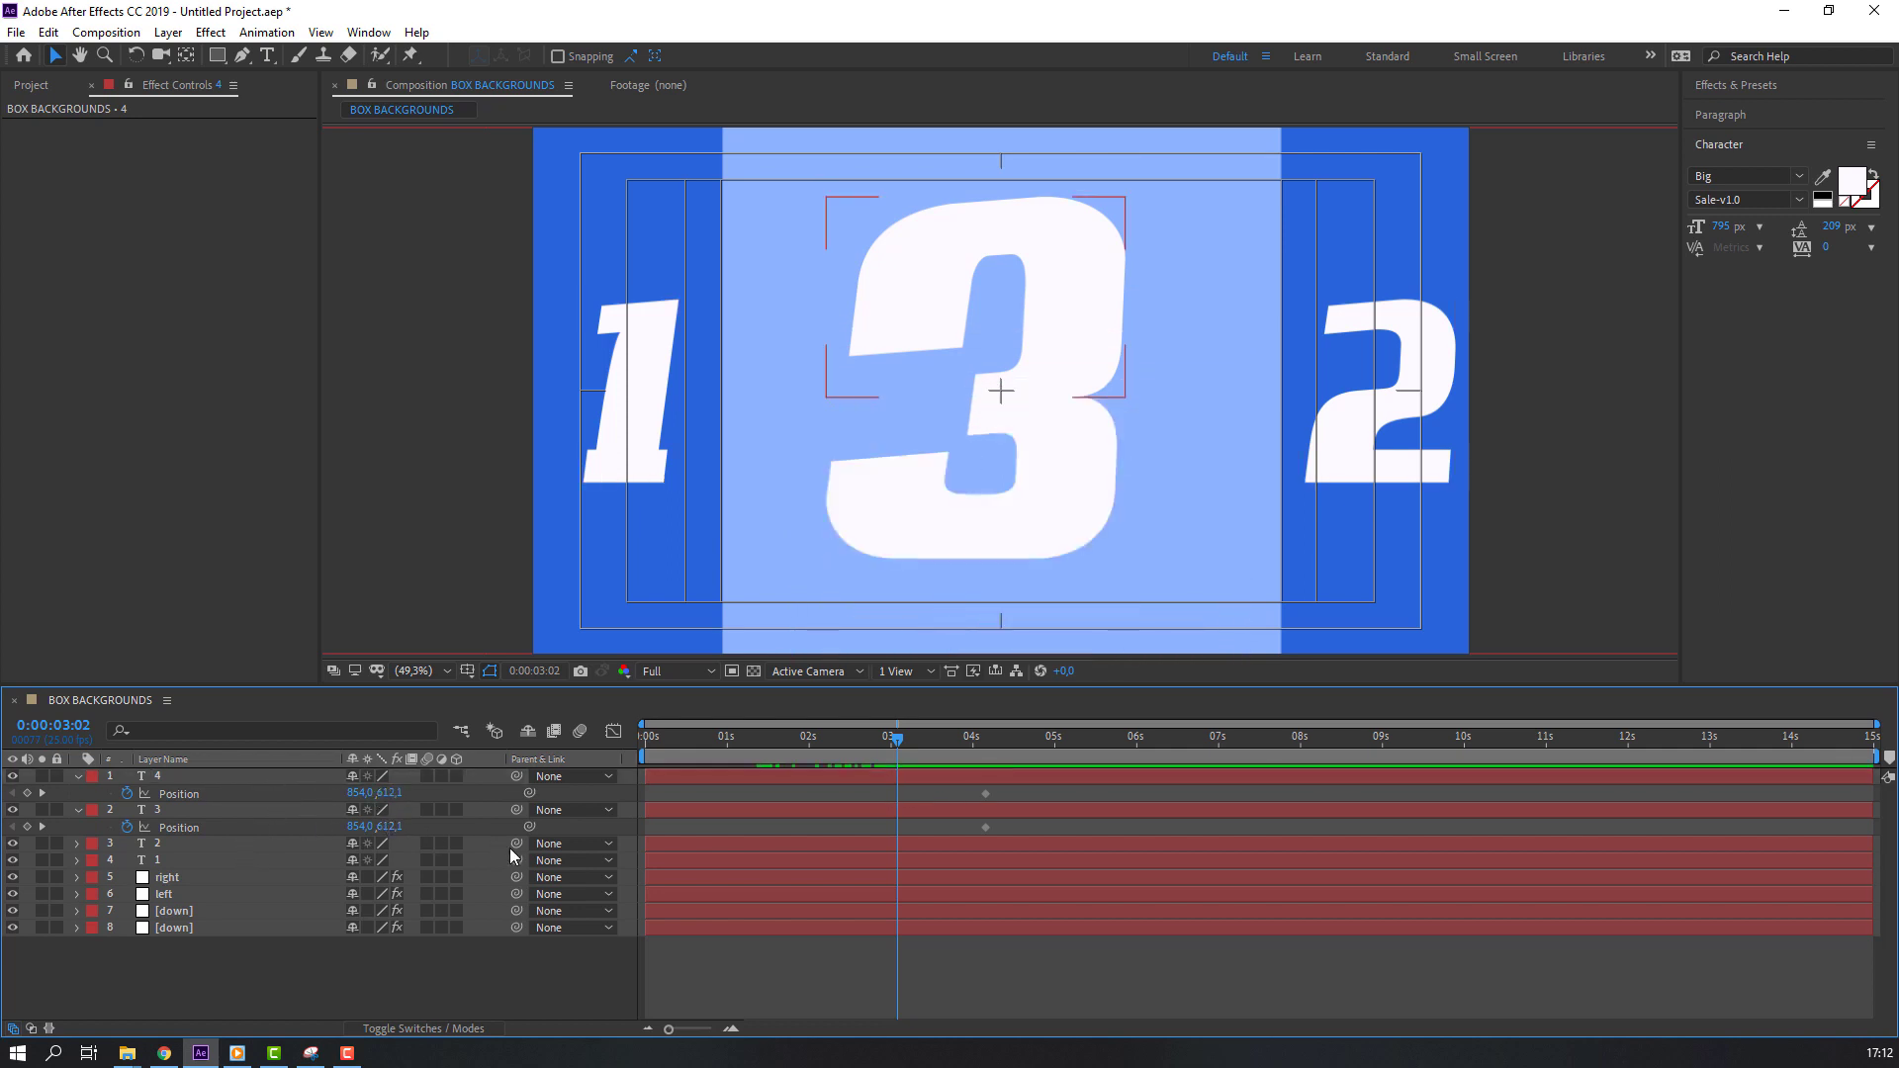
drag(360, 827, 955, 780)
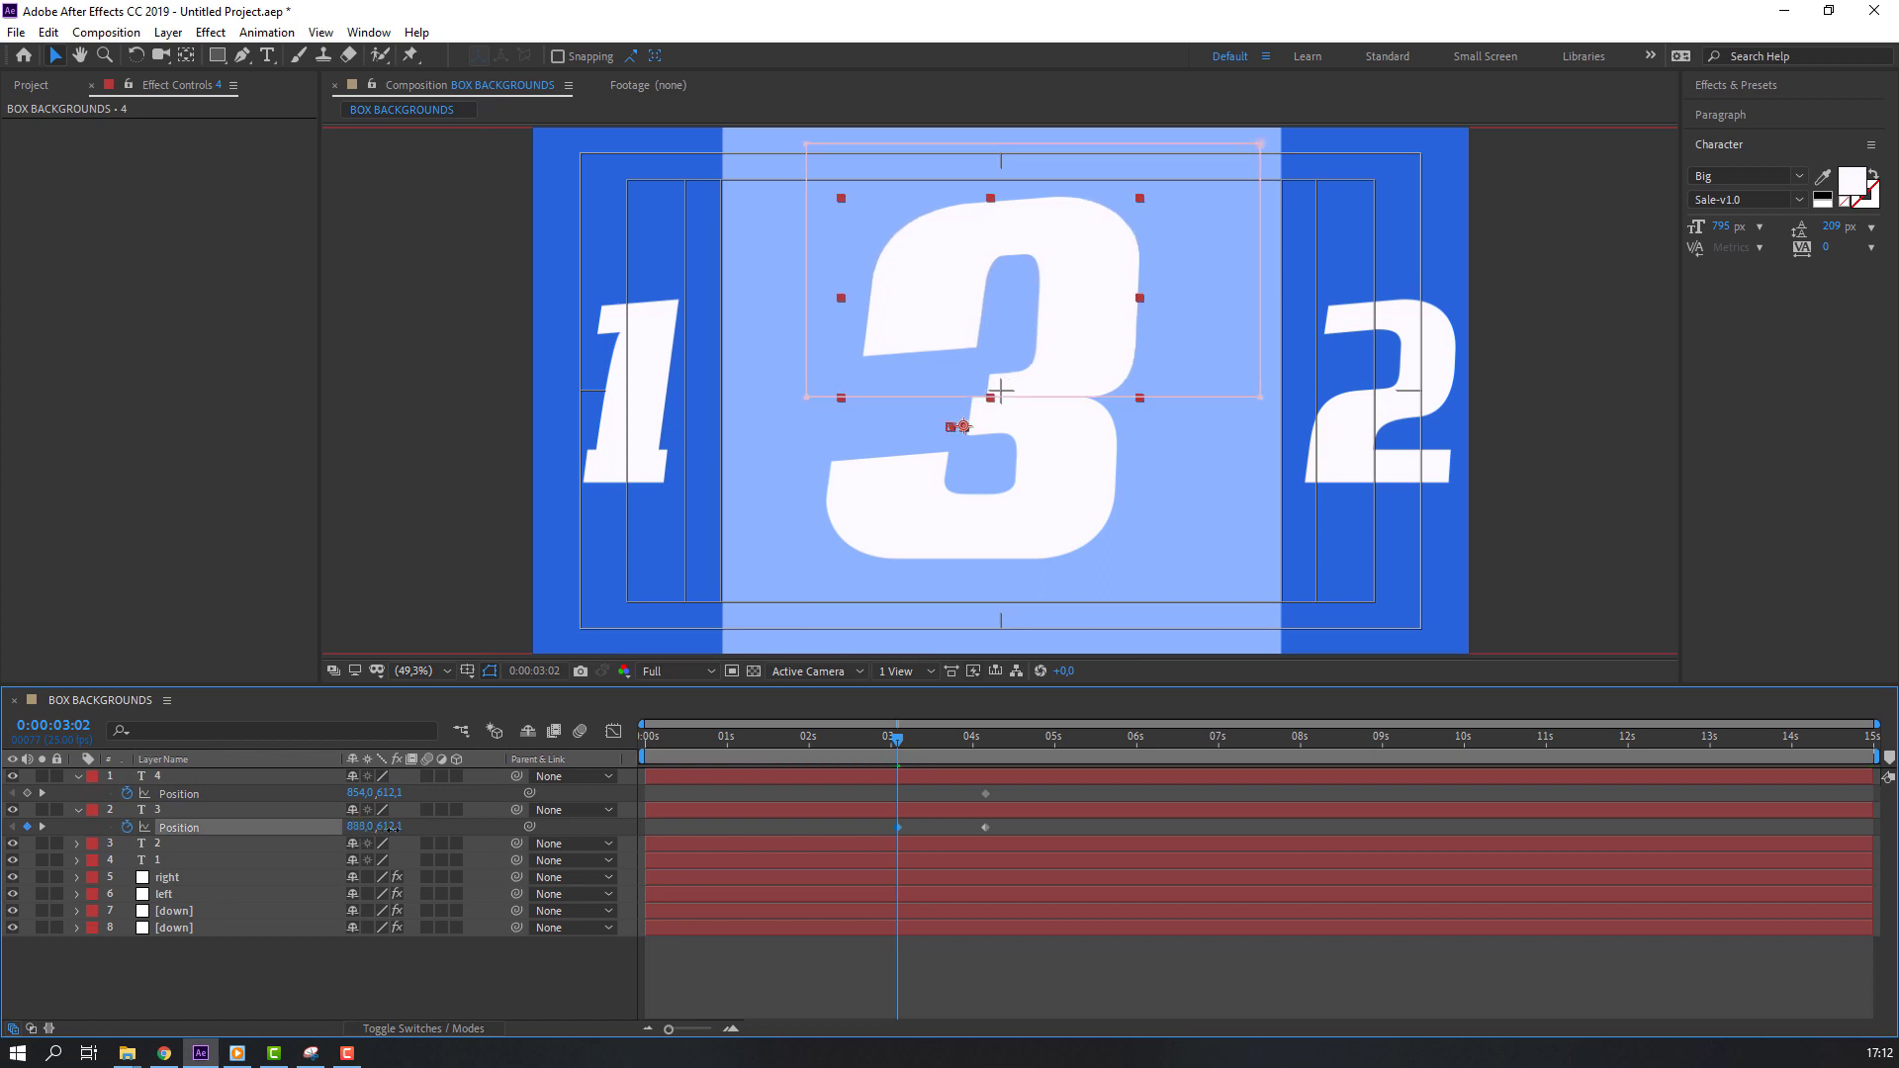
drag(1012, 777, 1035, 806)
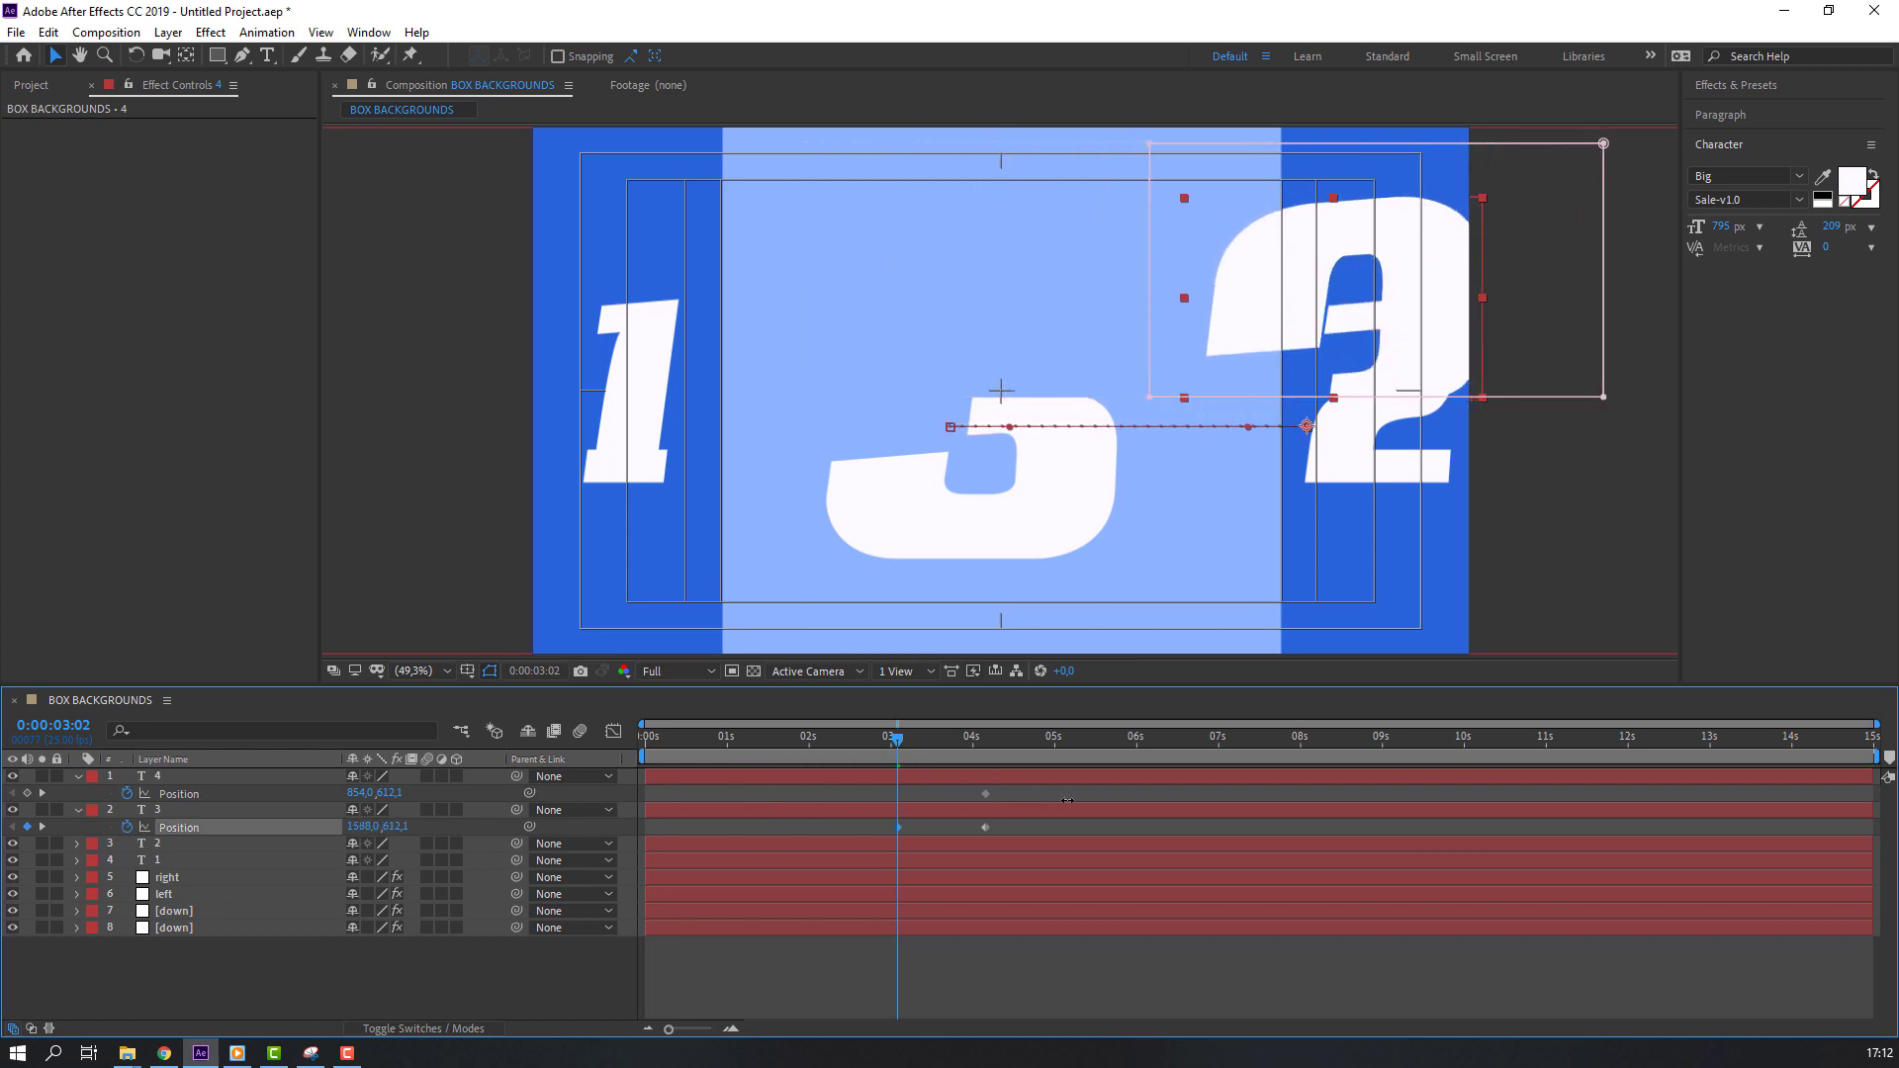
drag(1034, 807, 1058, 806)
key(ctrl+z)
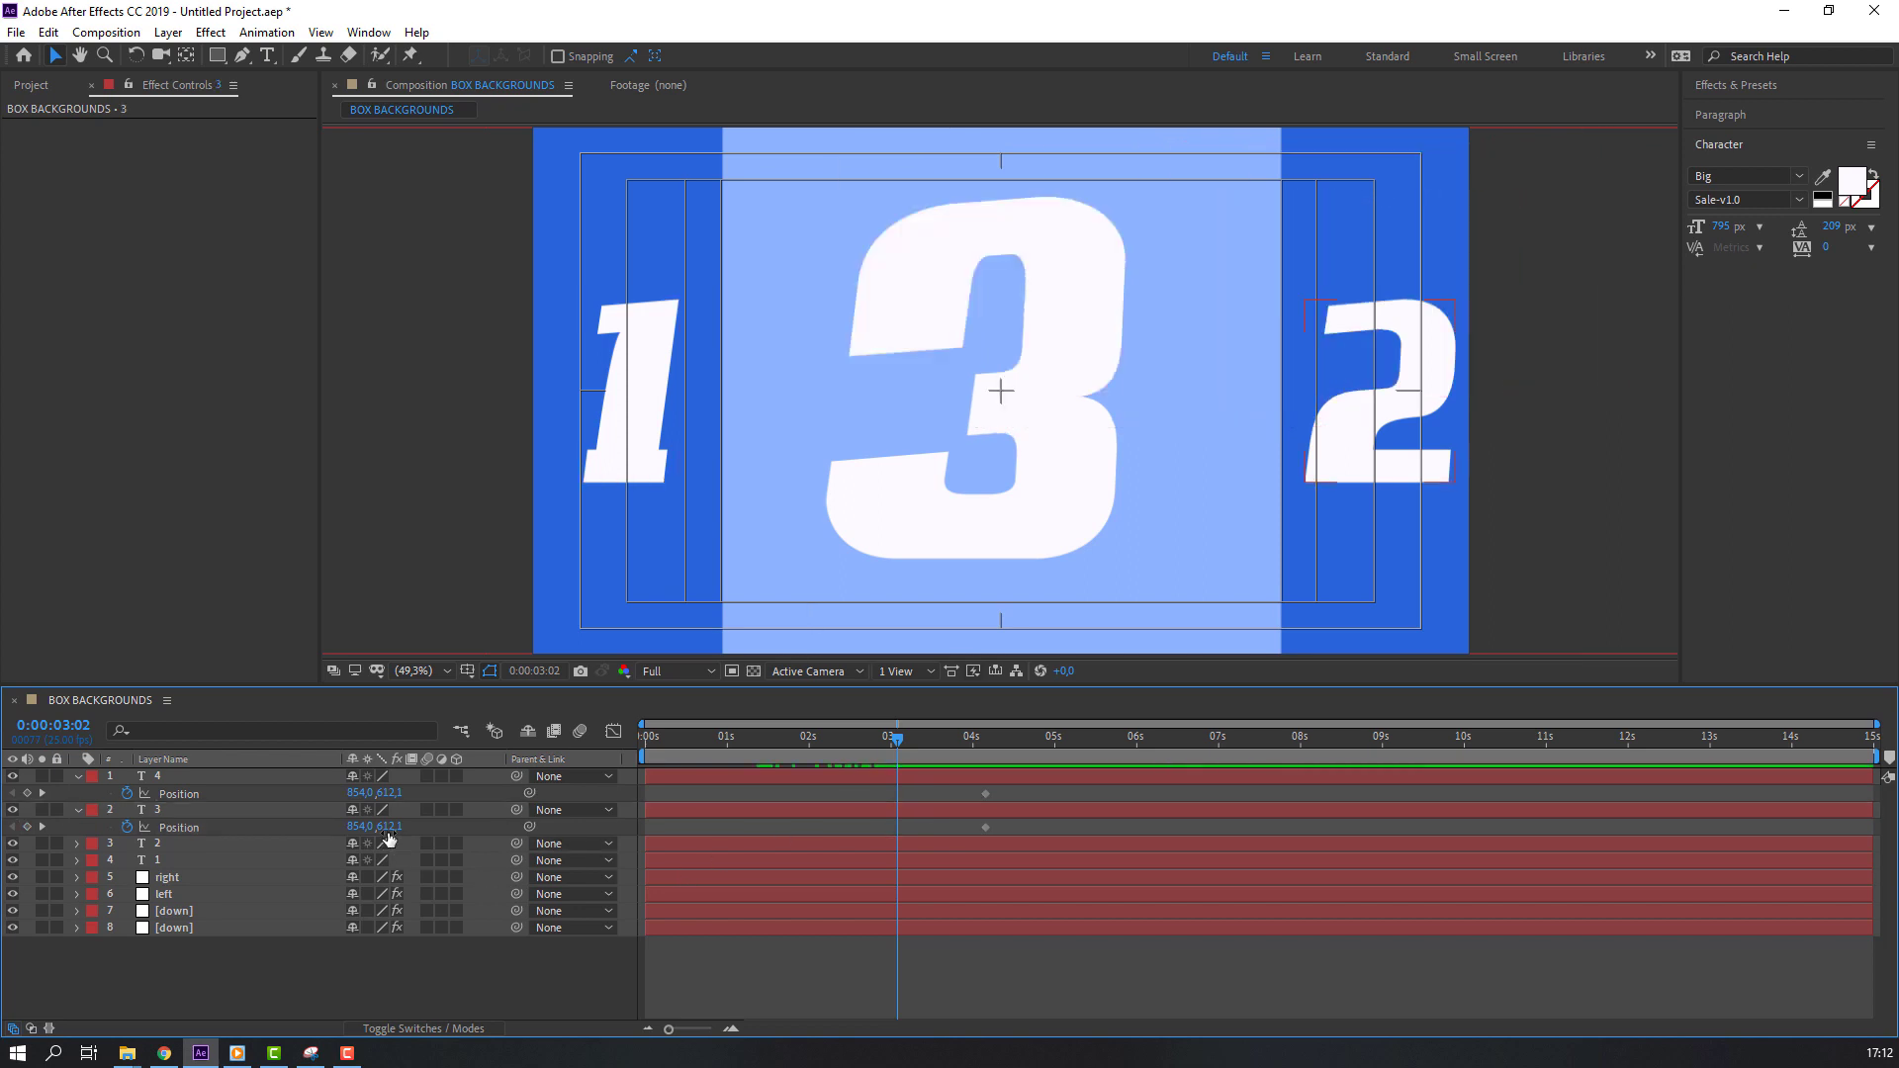
mouse_move(388, 826)
mouse_down()
mouse_move(296, 826)
mouse_move(454, 817)
mouse_up()
key(ctrl+z)
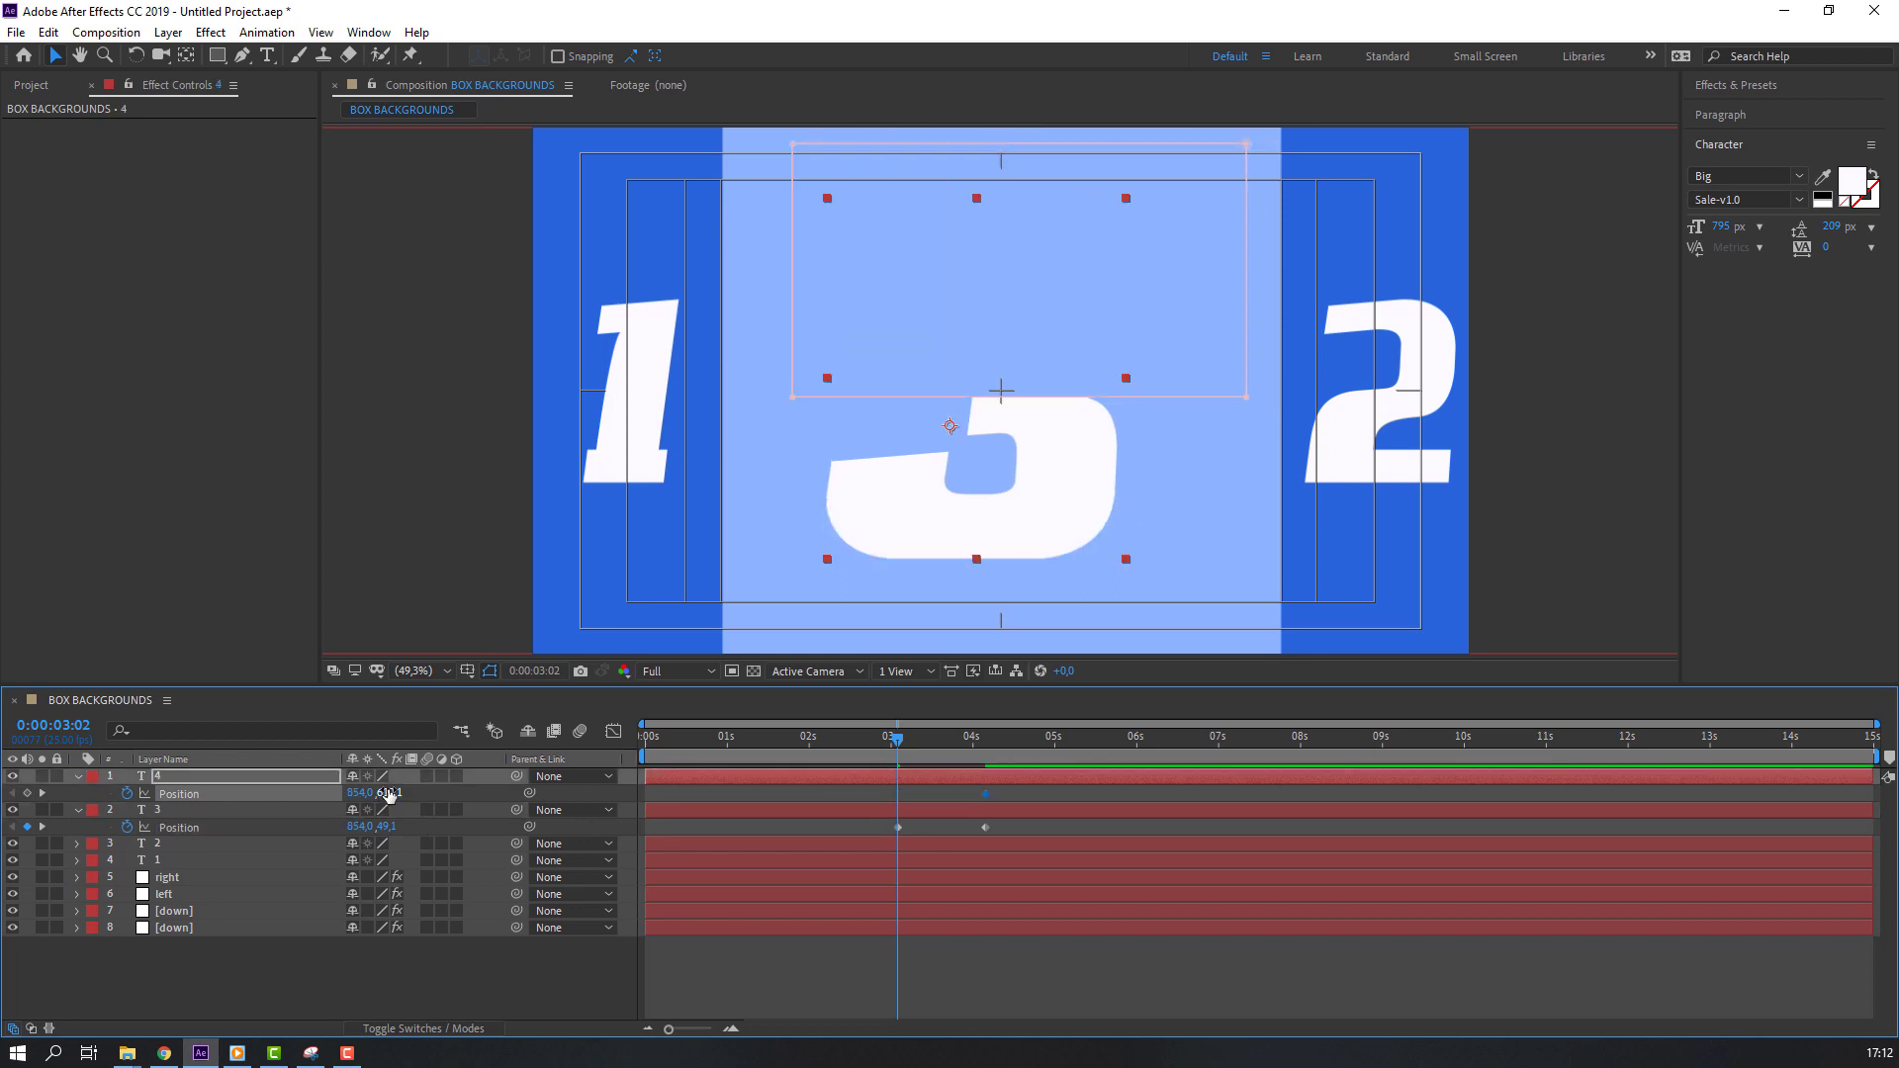
mouse_move(387, 793)
mouse_down()
mouse_move(937, 754)
mouse_move(898, 829)
mouse_up()
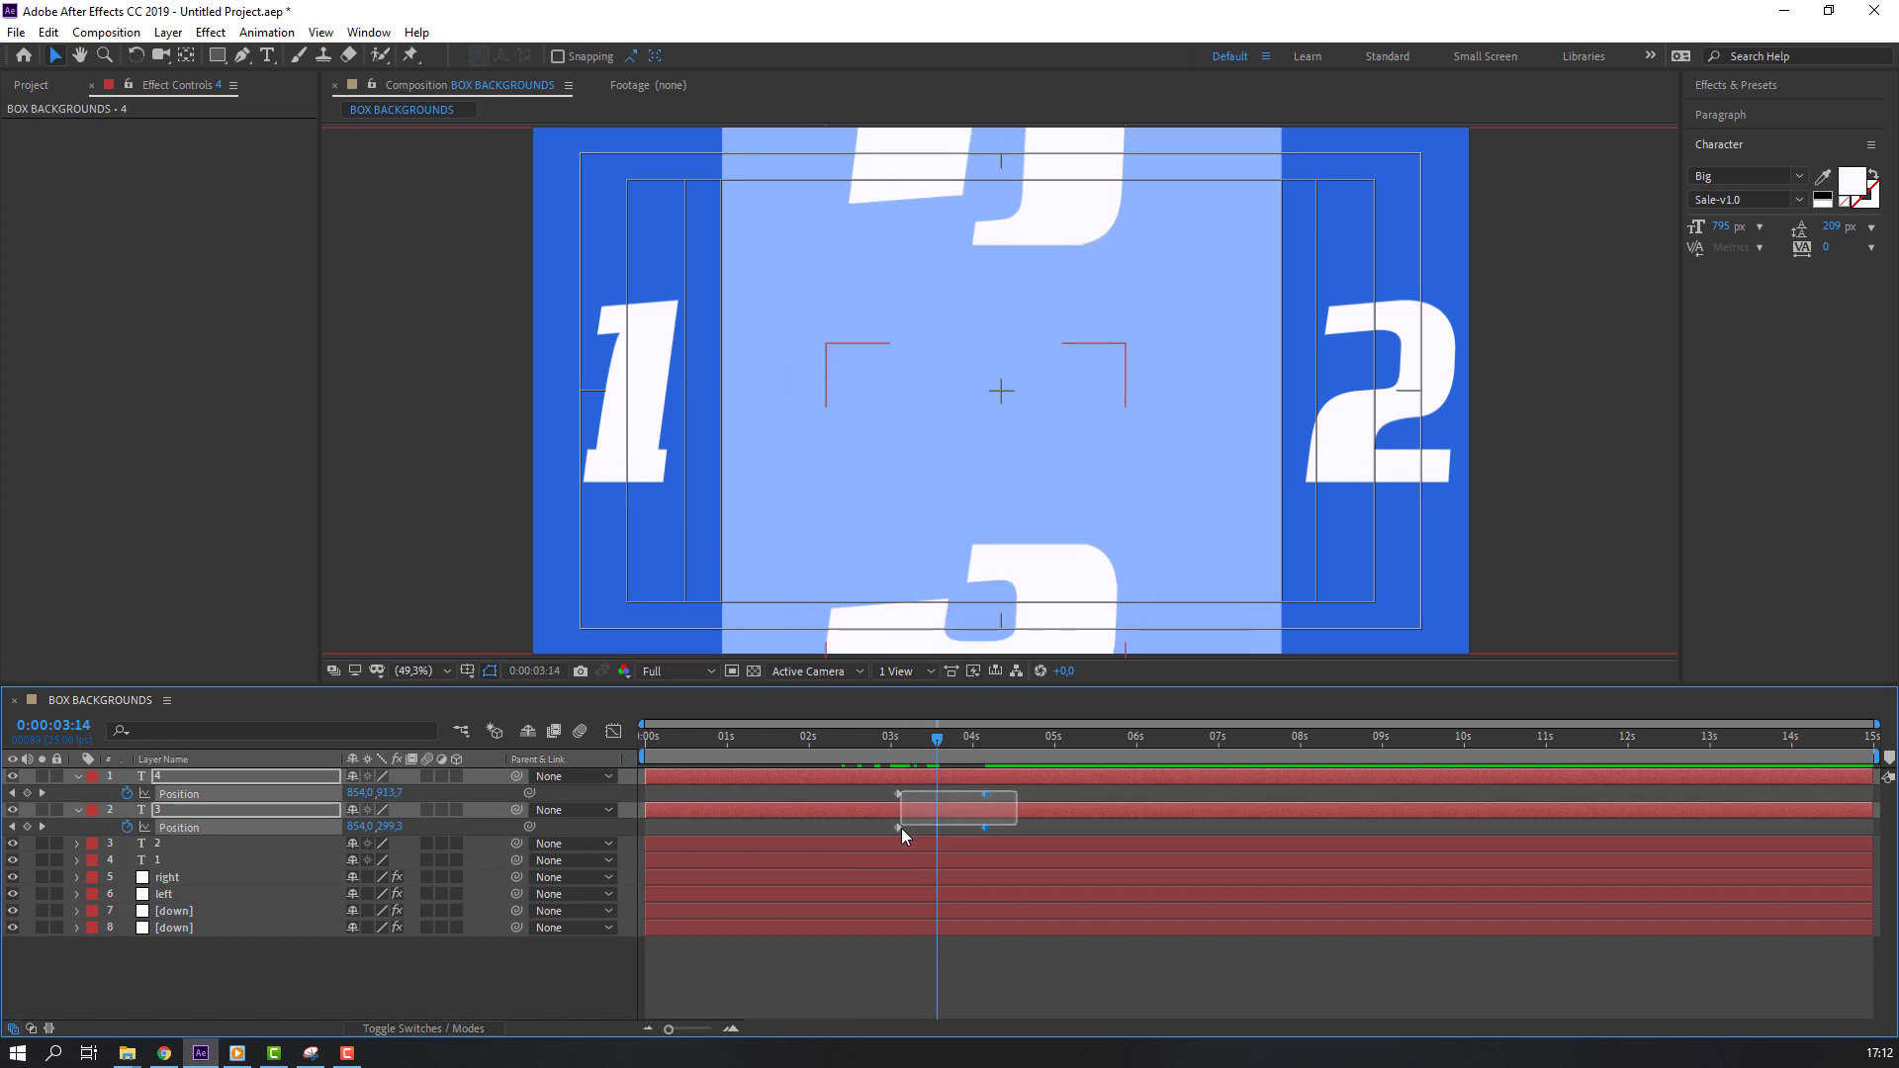
- Apply Easy Ease to both halves' Position keyframes, sharpen the speed curve, and preview
right_click(898, 829)
mouse_move(1042, 817)
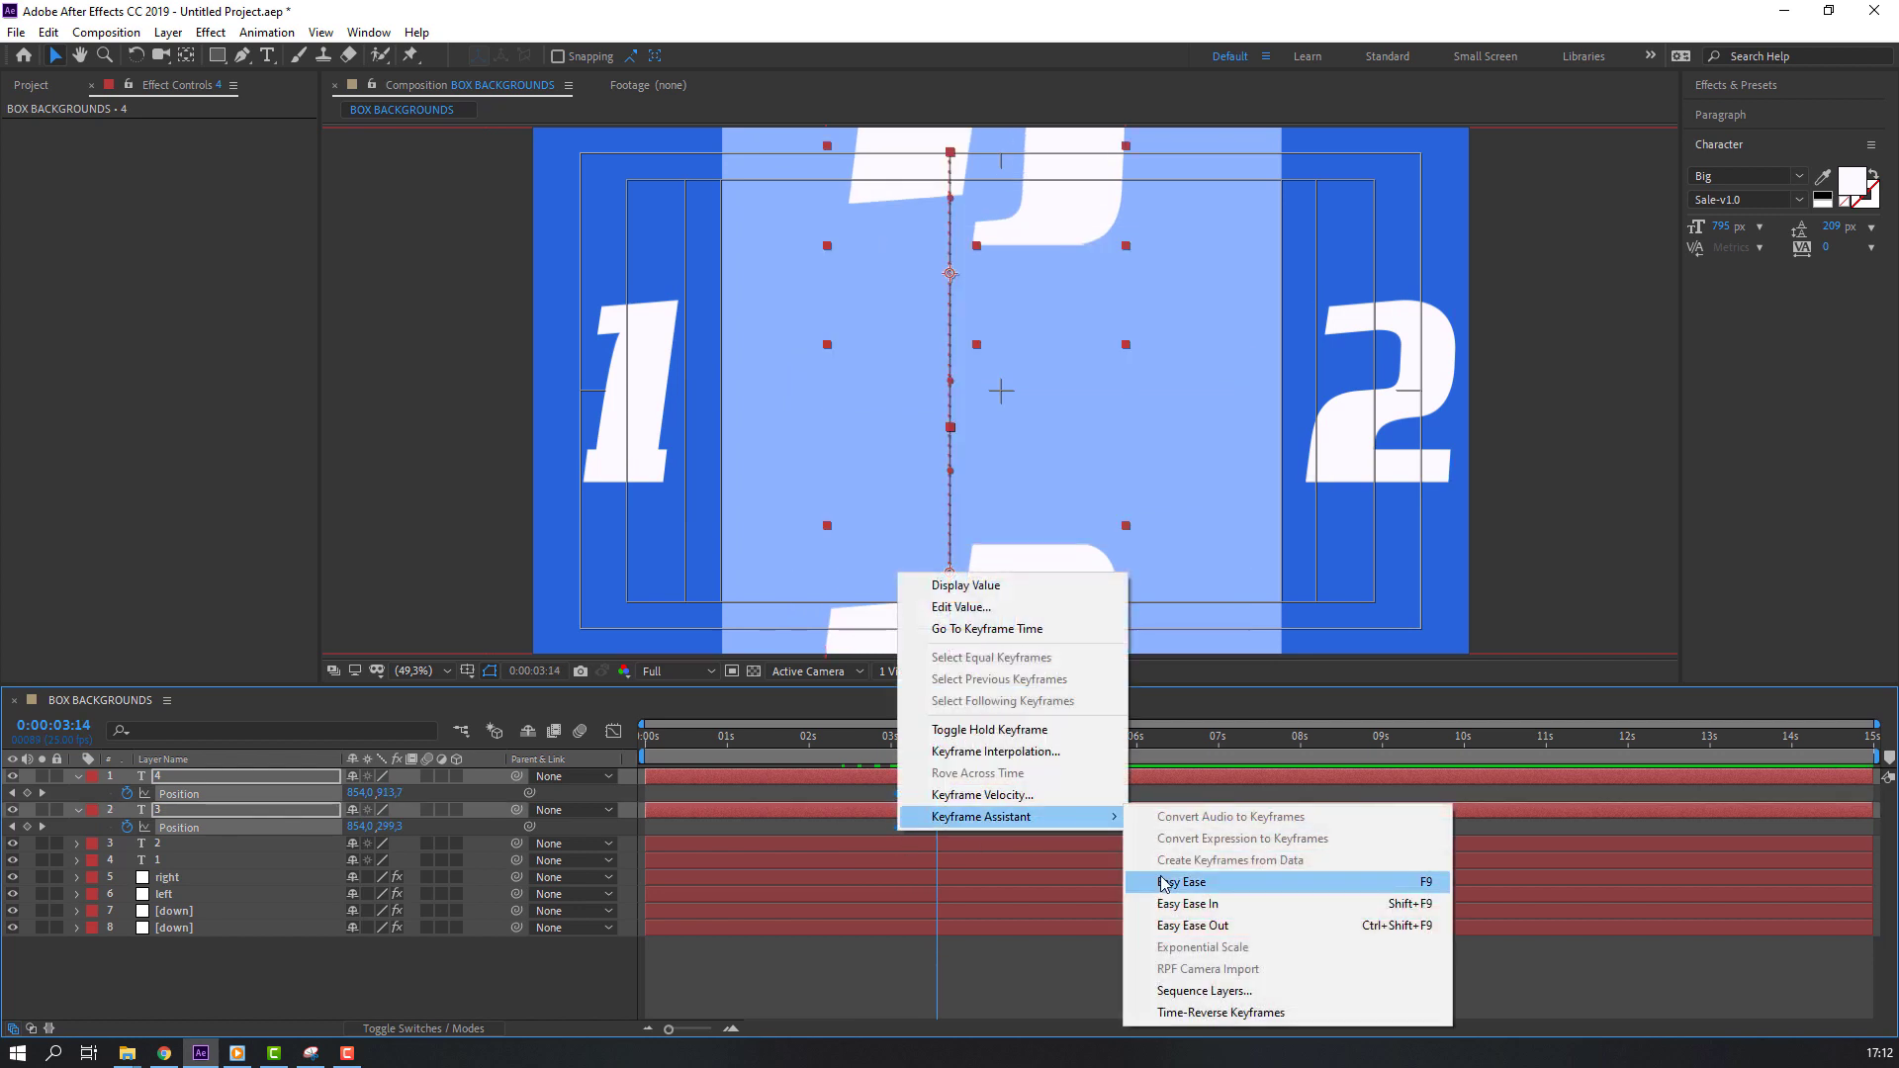
click(1182, 882)
click(614, 732)
mouse_move(1080, 912)
mouse_down()
mouse_move(970, 972)
mouse_move(915, 973)
mouse_up()
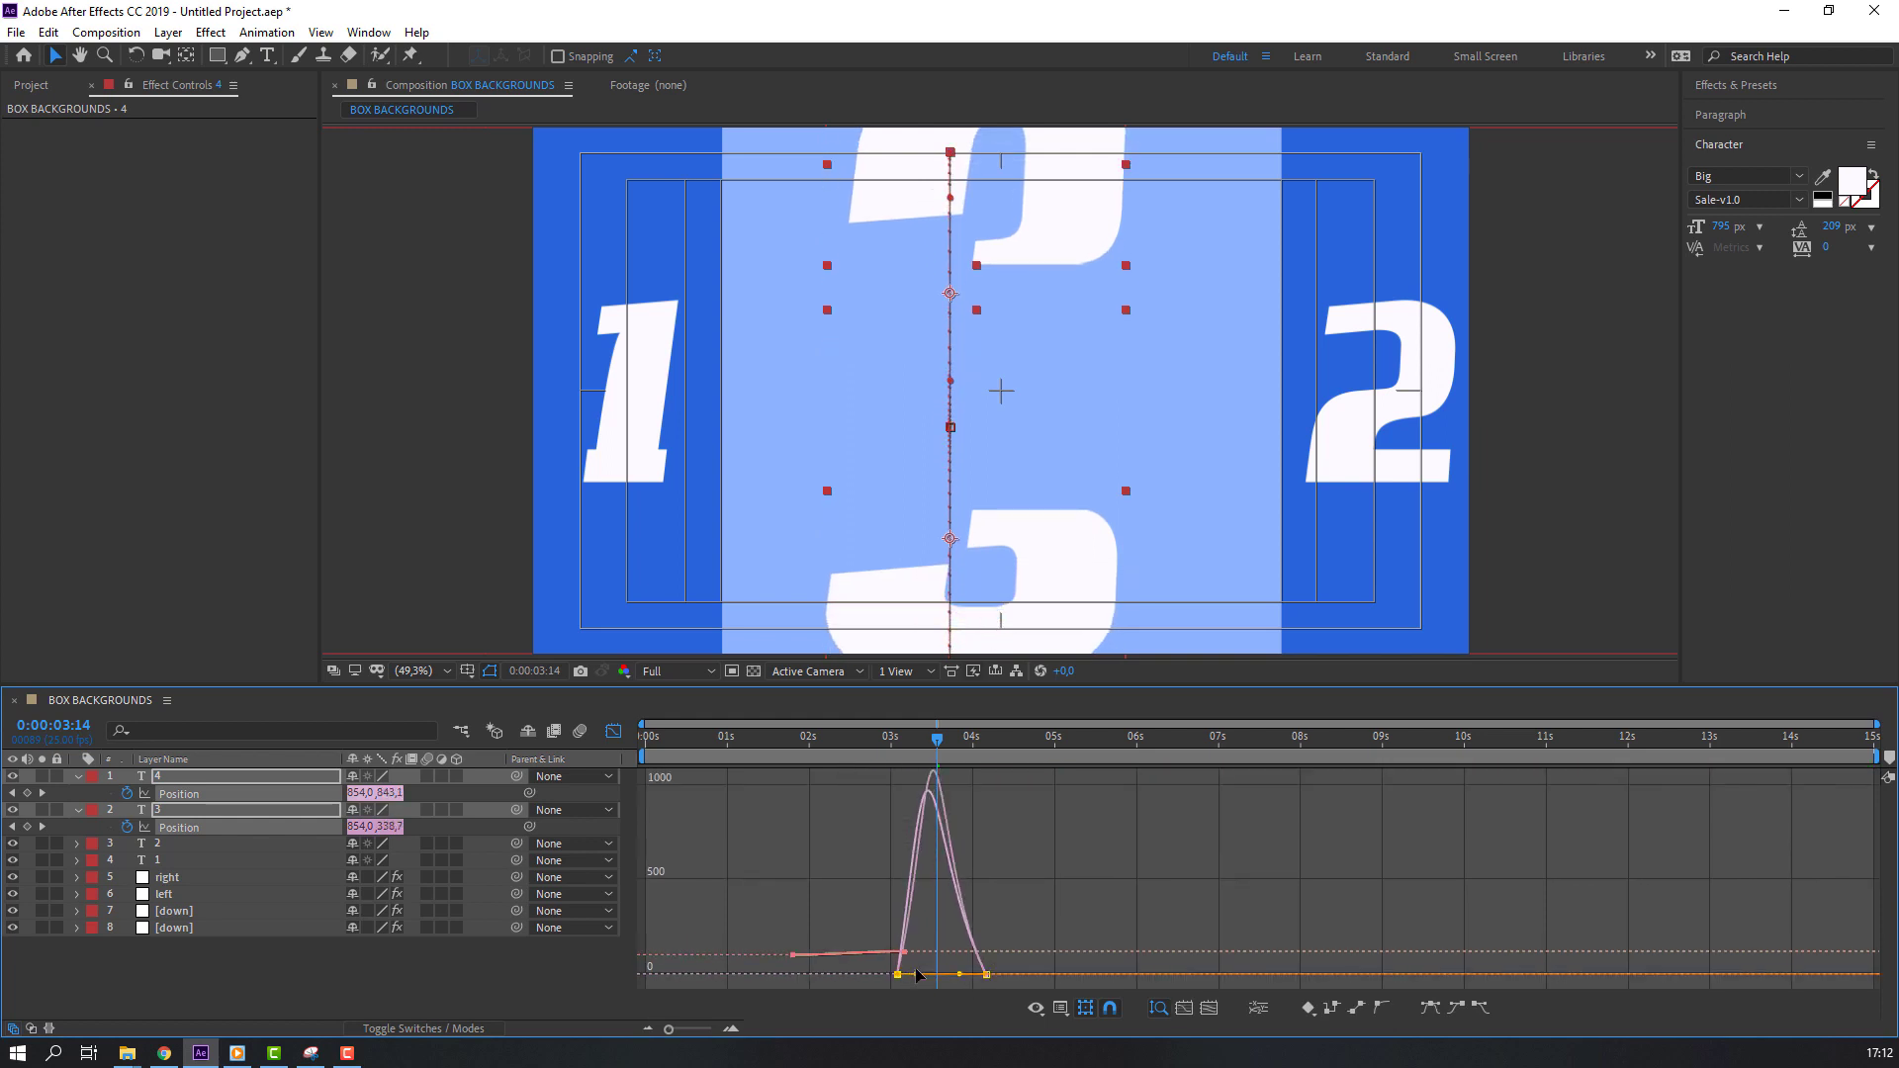
key(space)
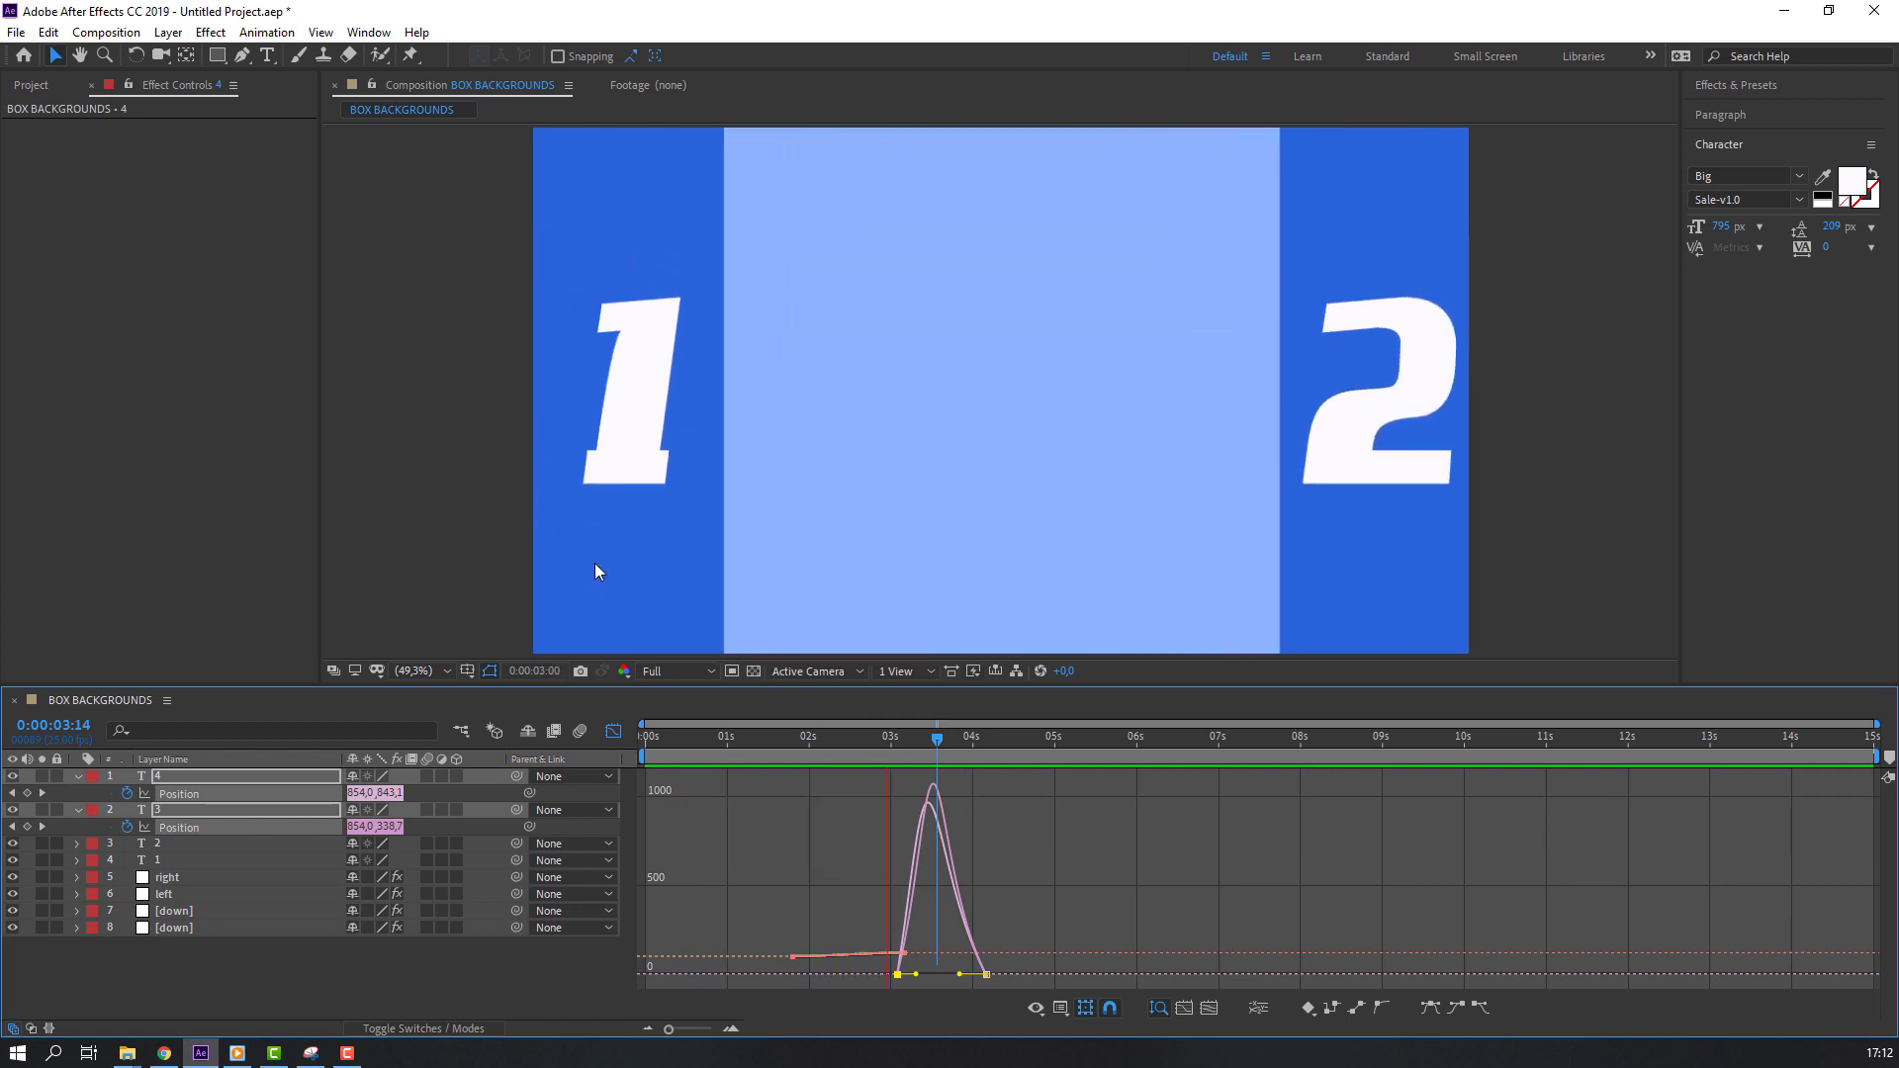
click(613, 731)
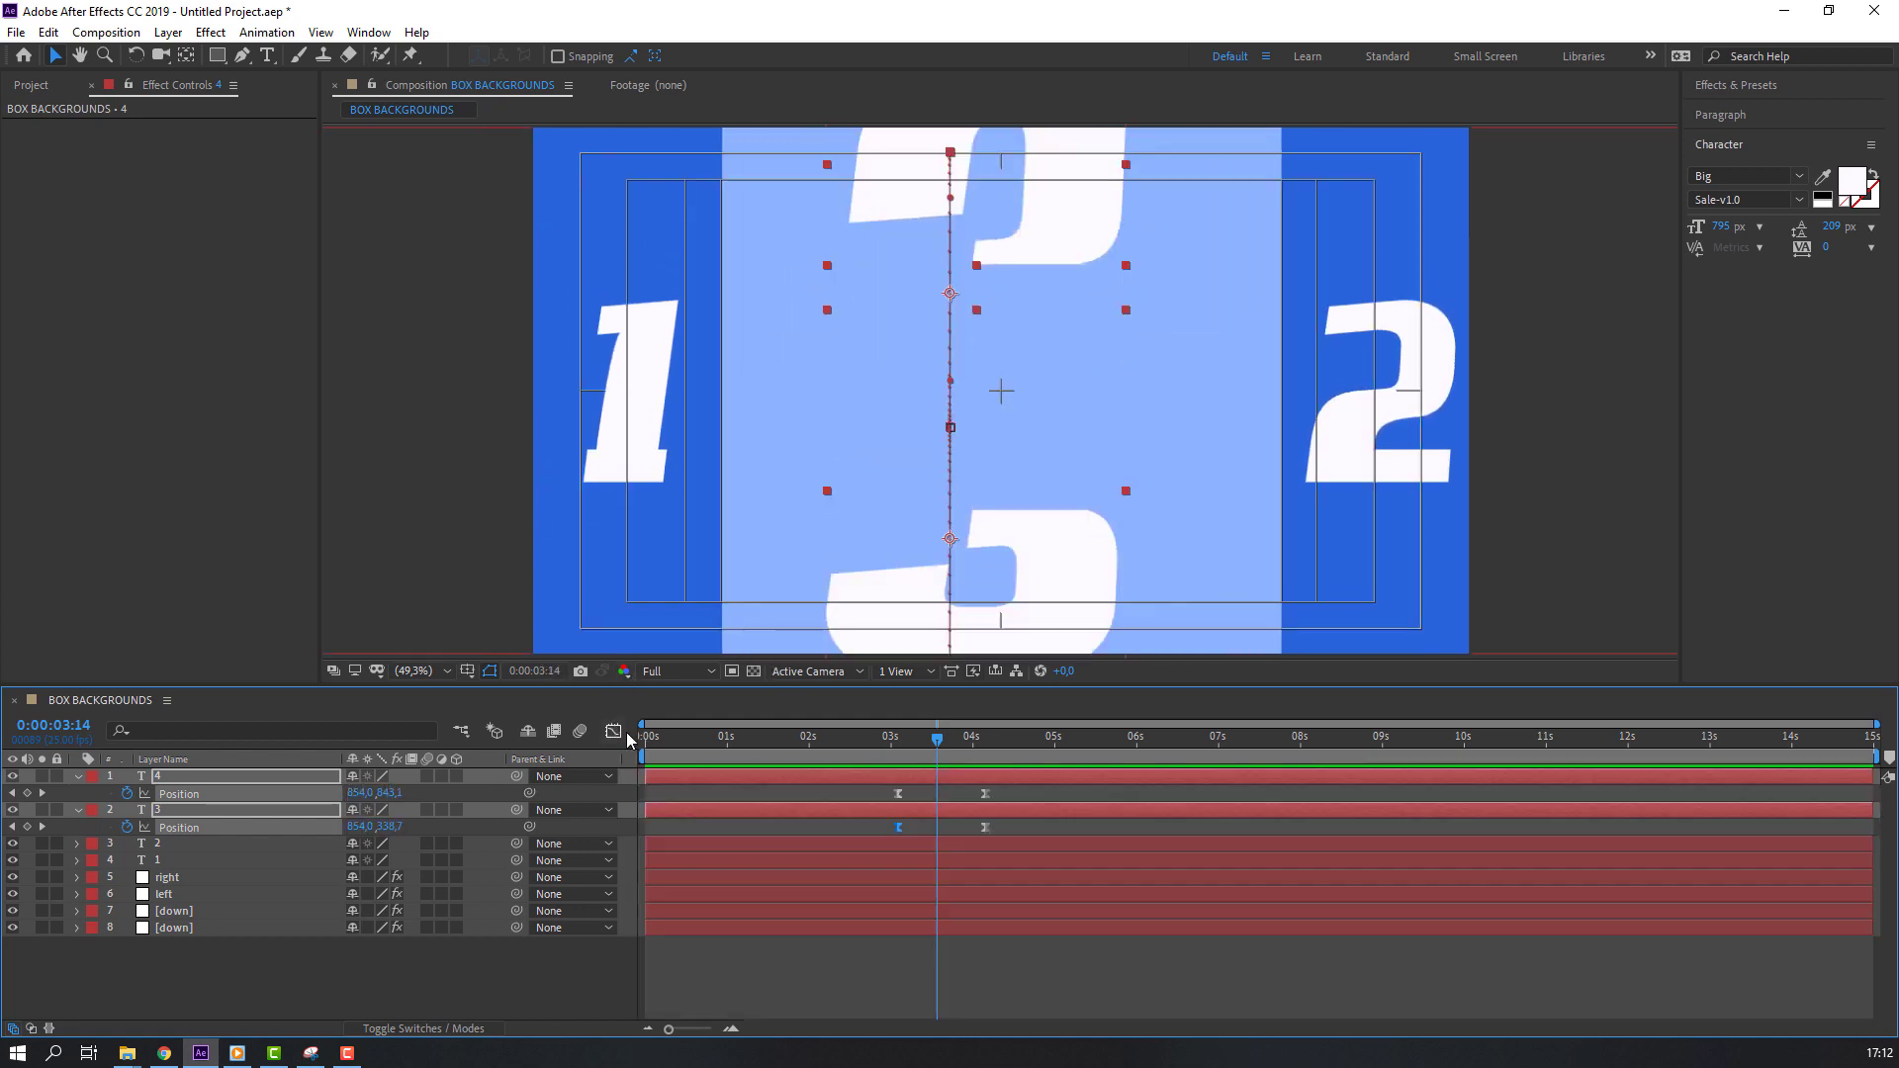
- Shift both halves' Position keyframes earlier, previewing the split after each move
drag(1015, 790, 961, 831)
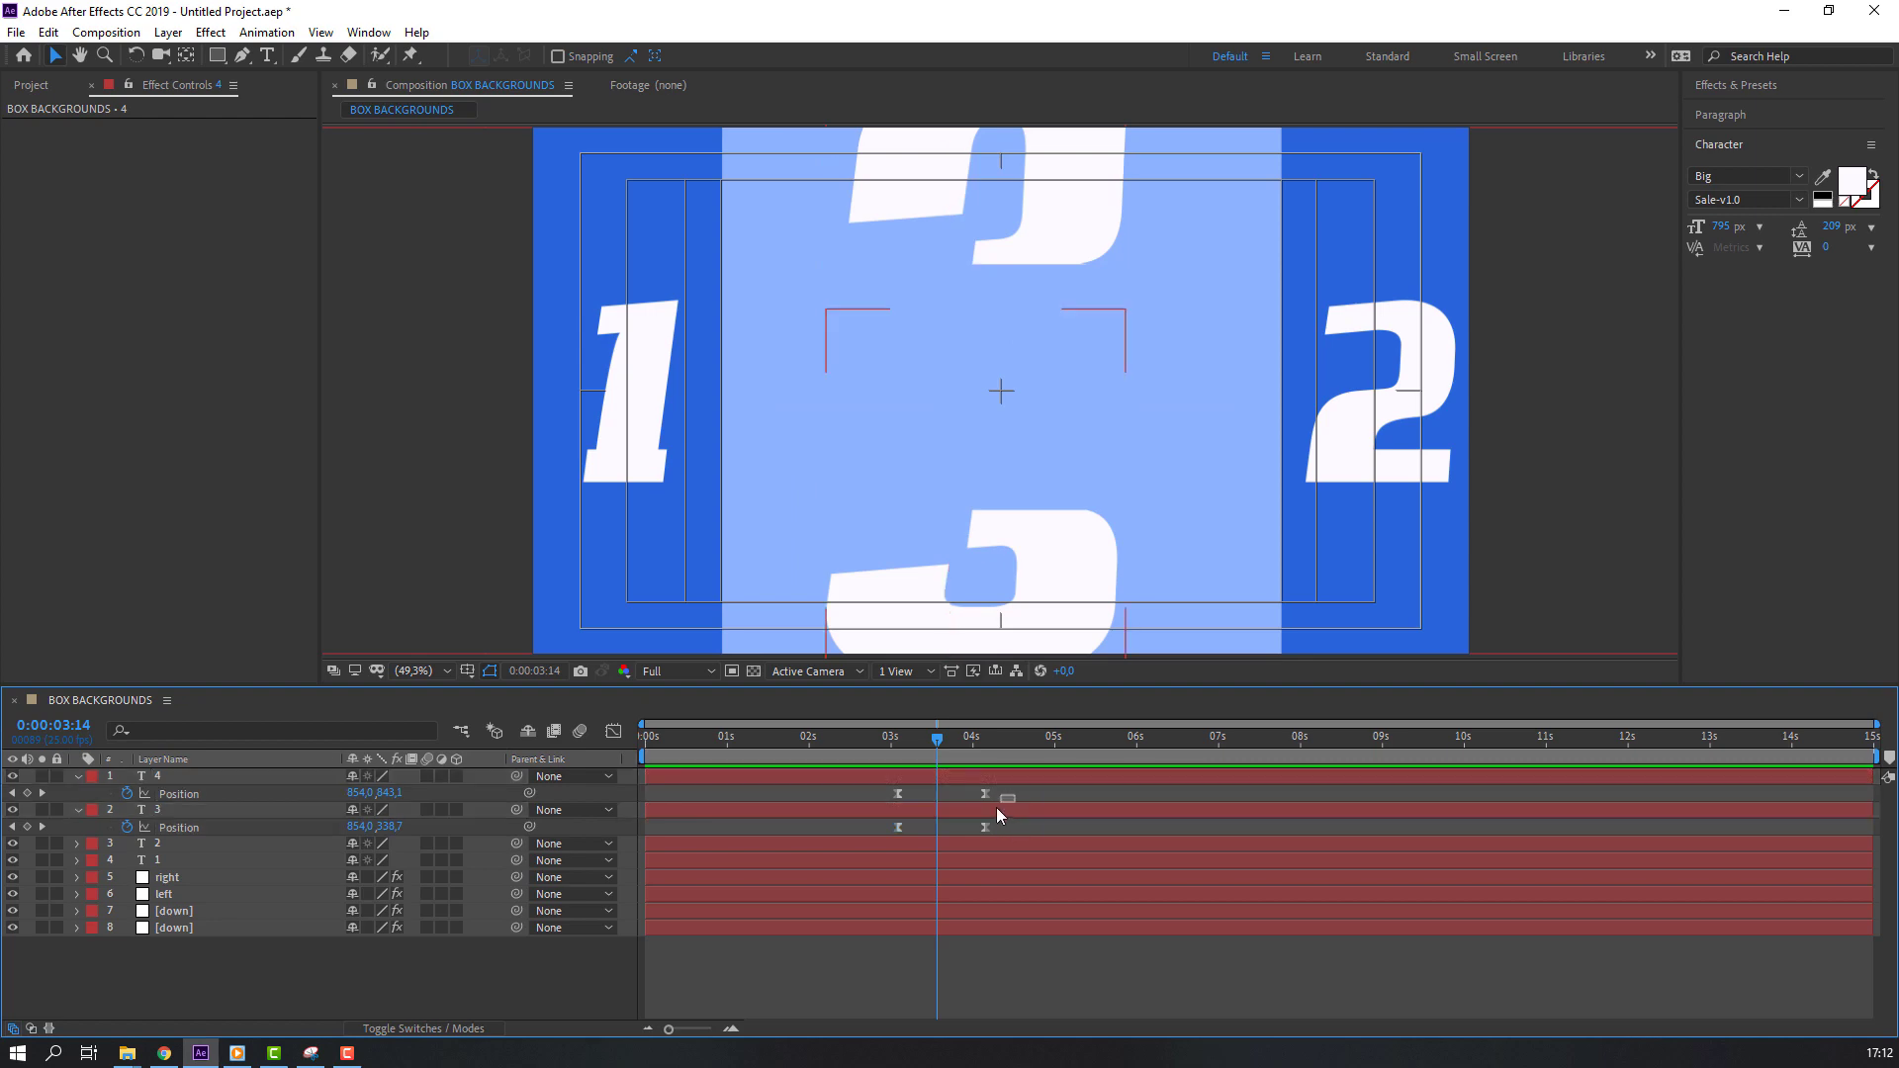
click(829, 742)
key(space)
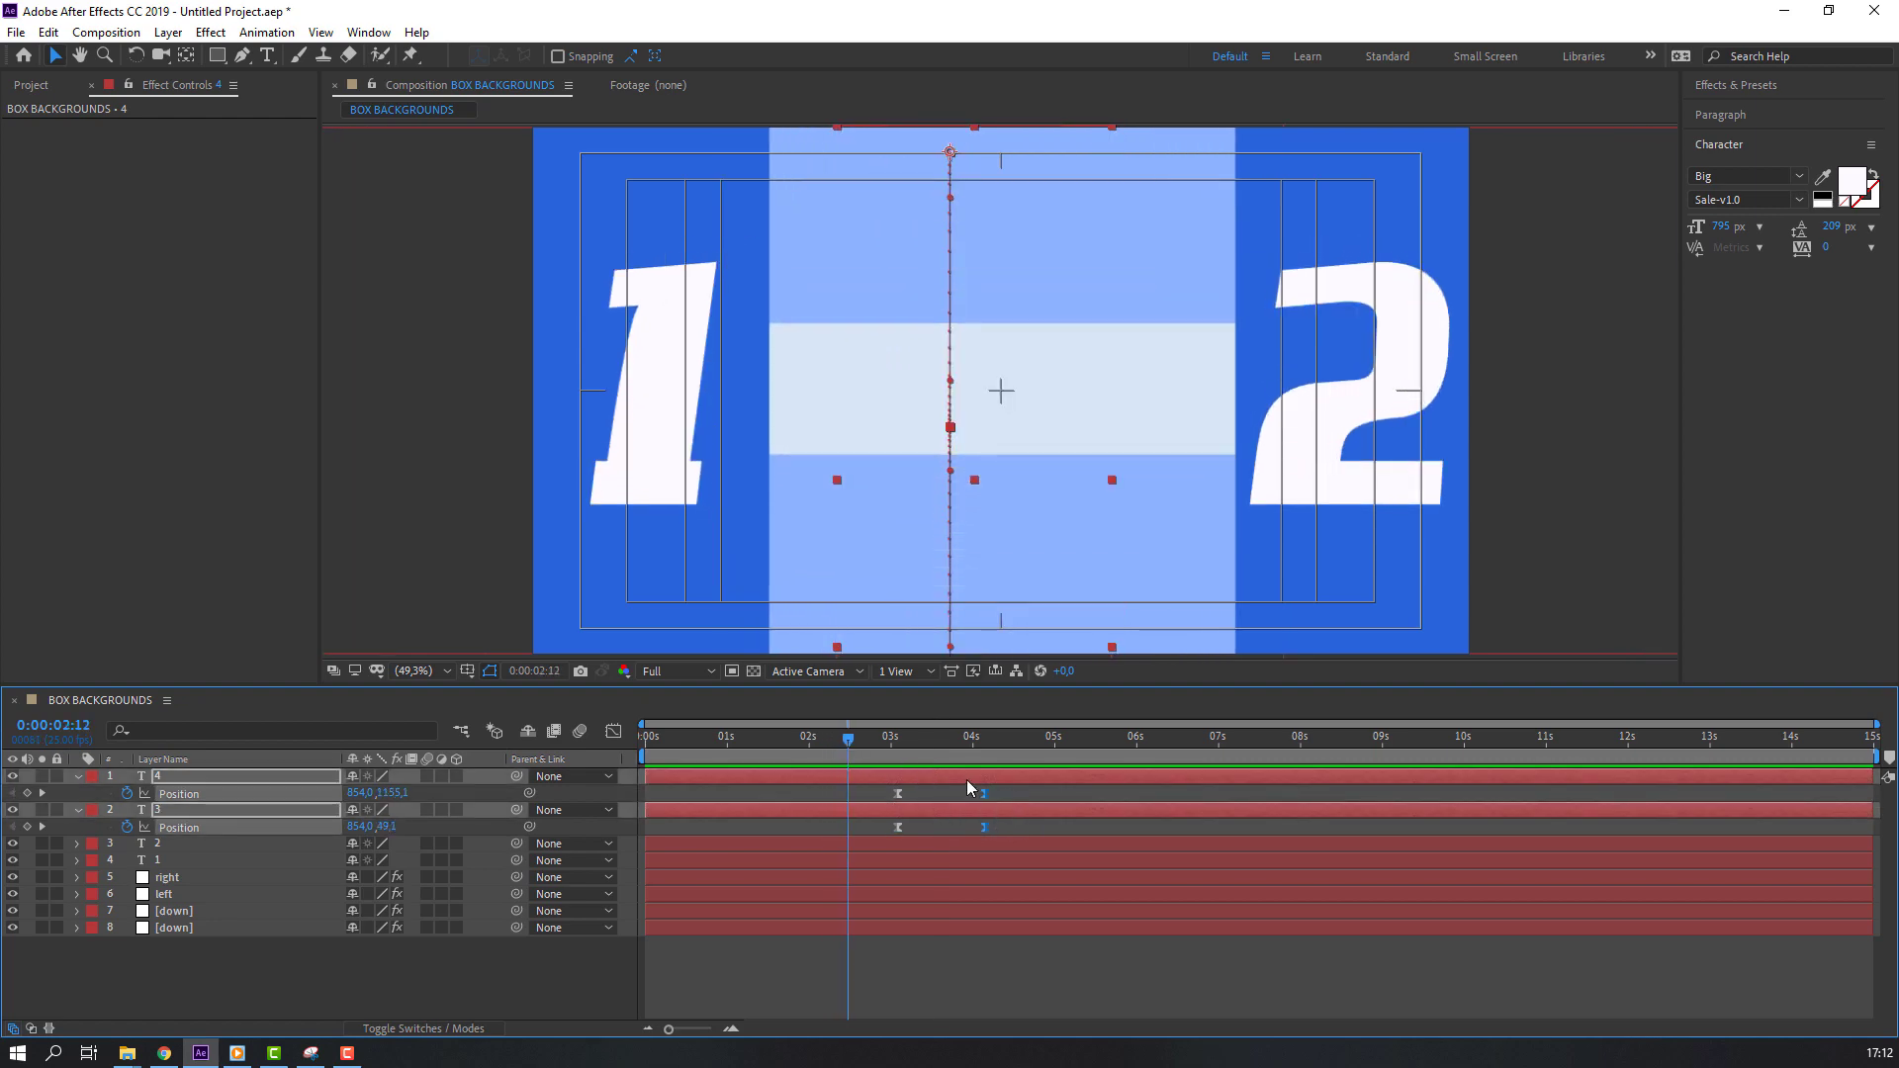
drag(1006, 788, 858, 829)
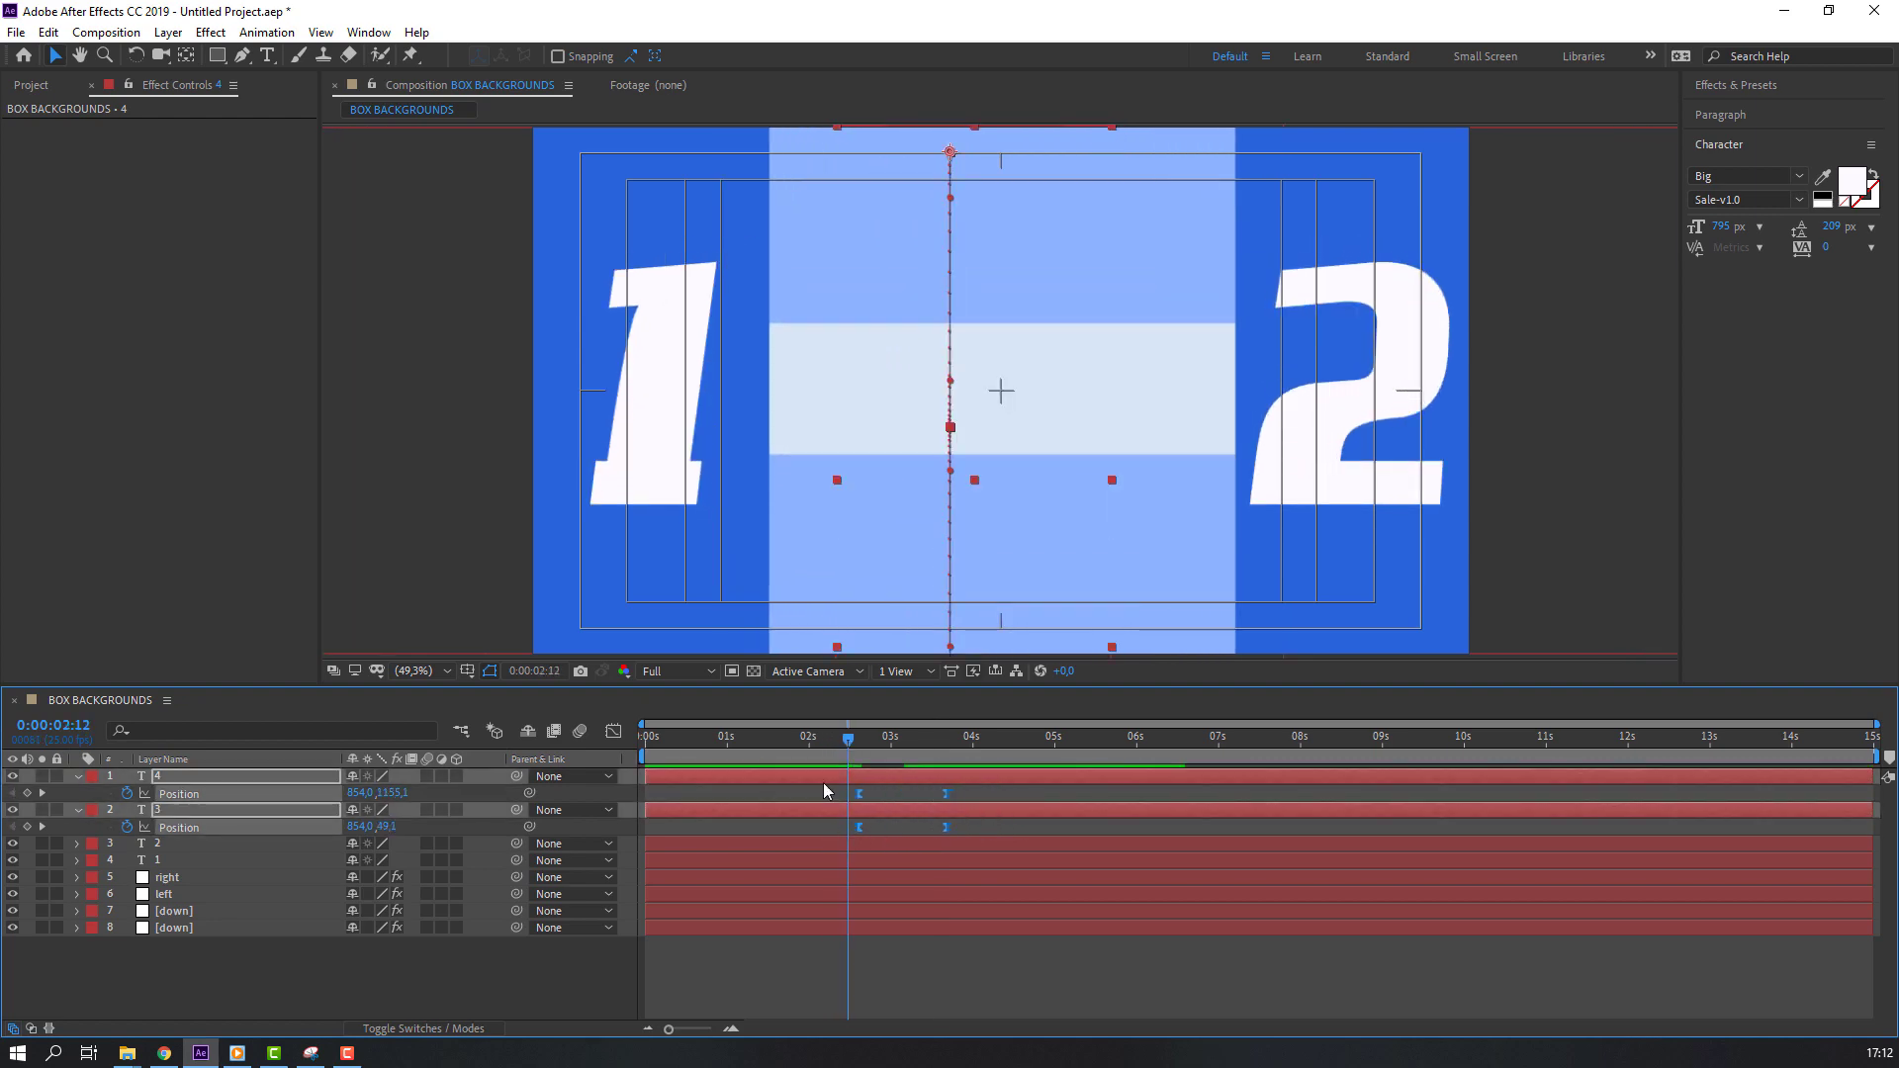
click(829, 744)
key(space)
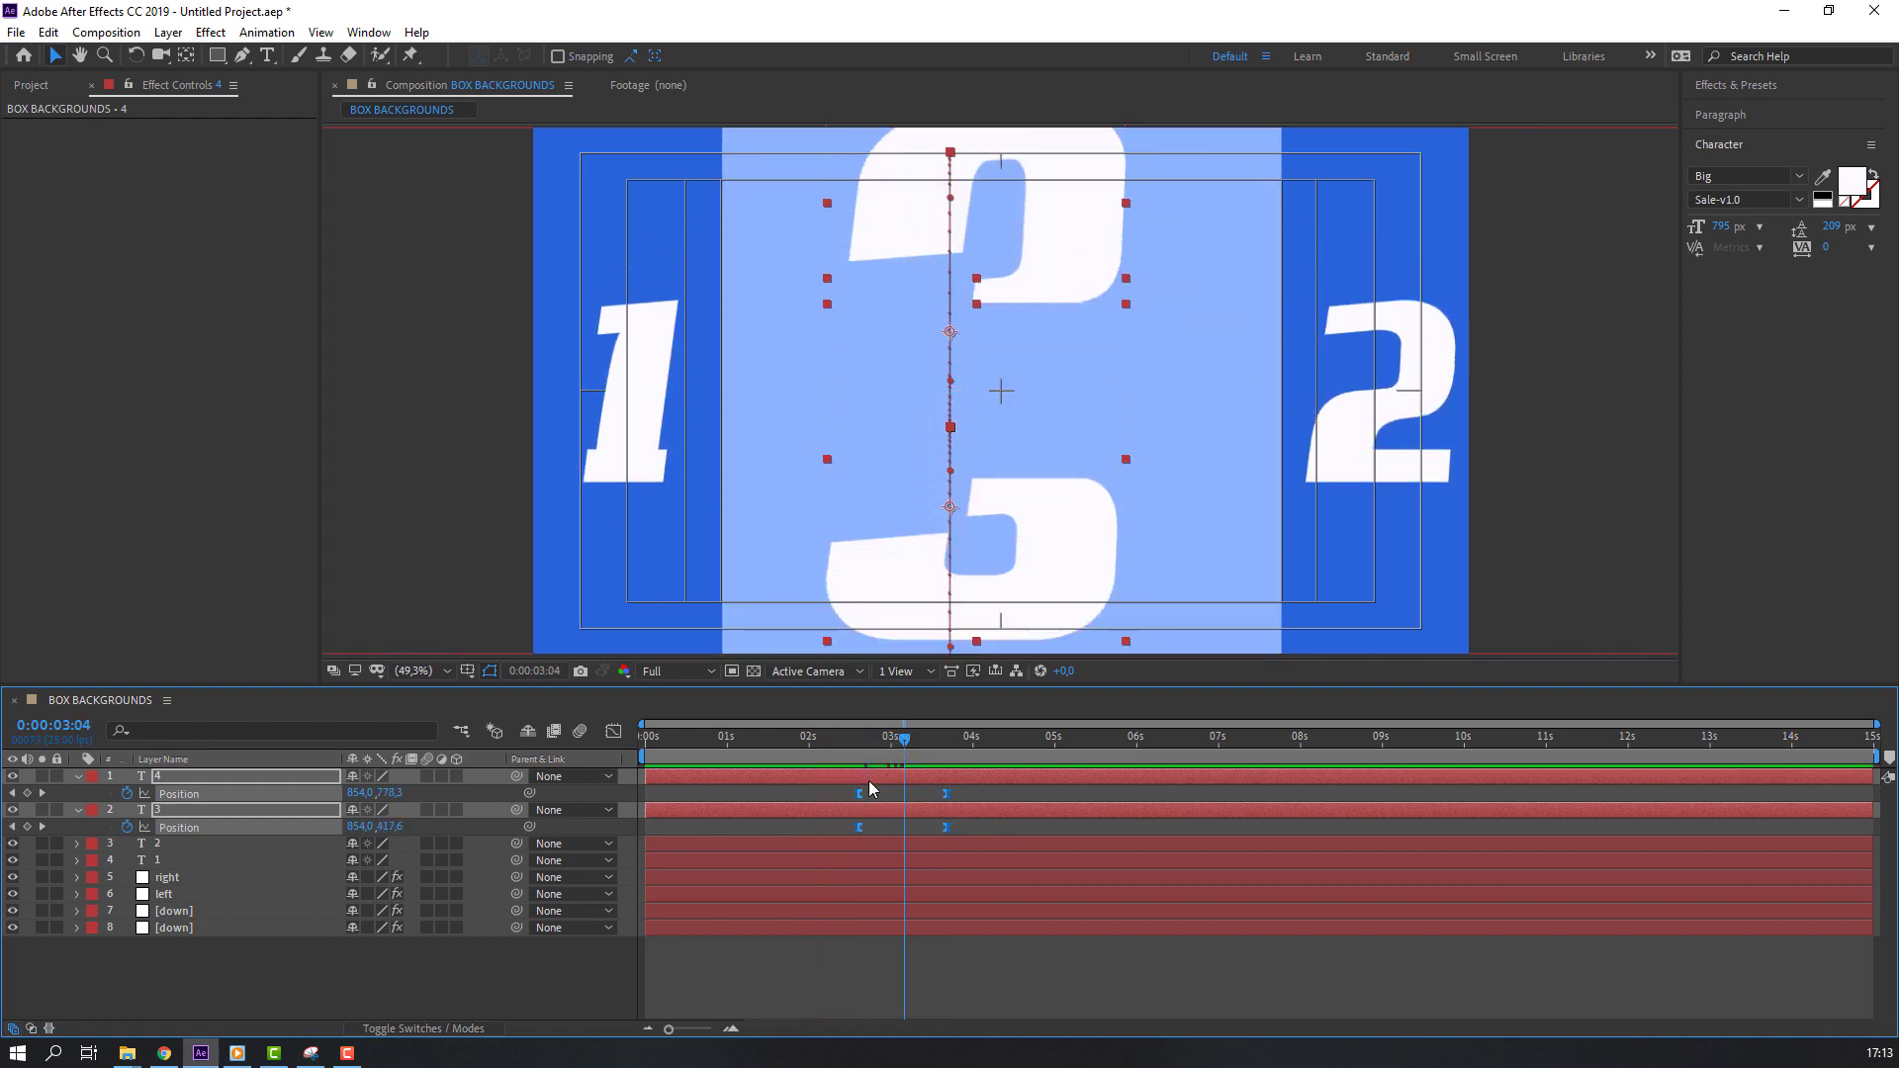
drag(858, 796, 848, 796)
click(835, 734)
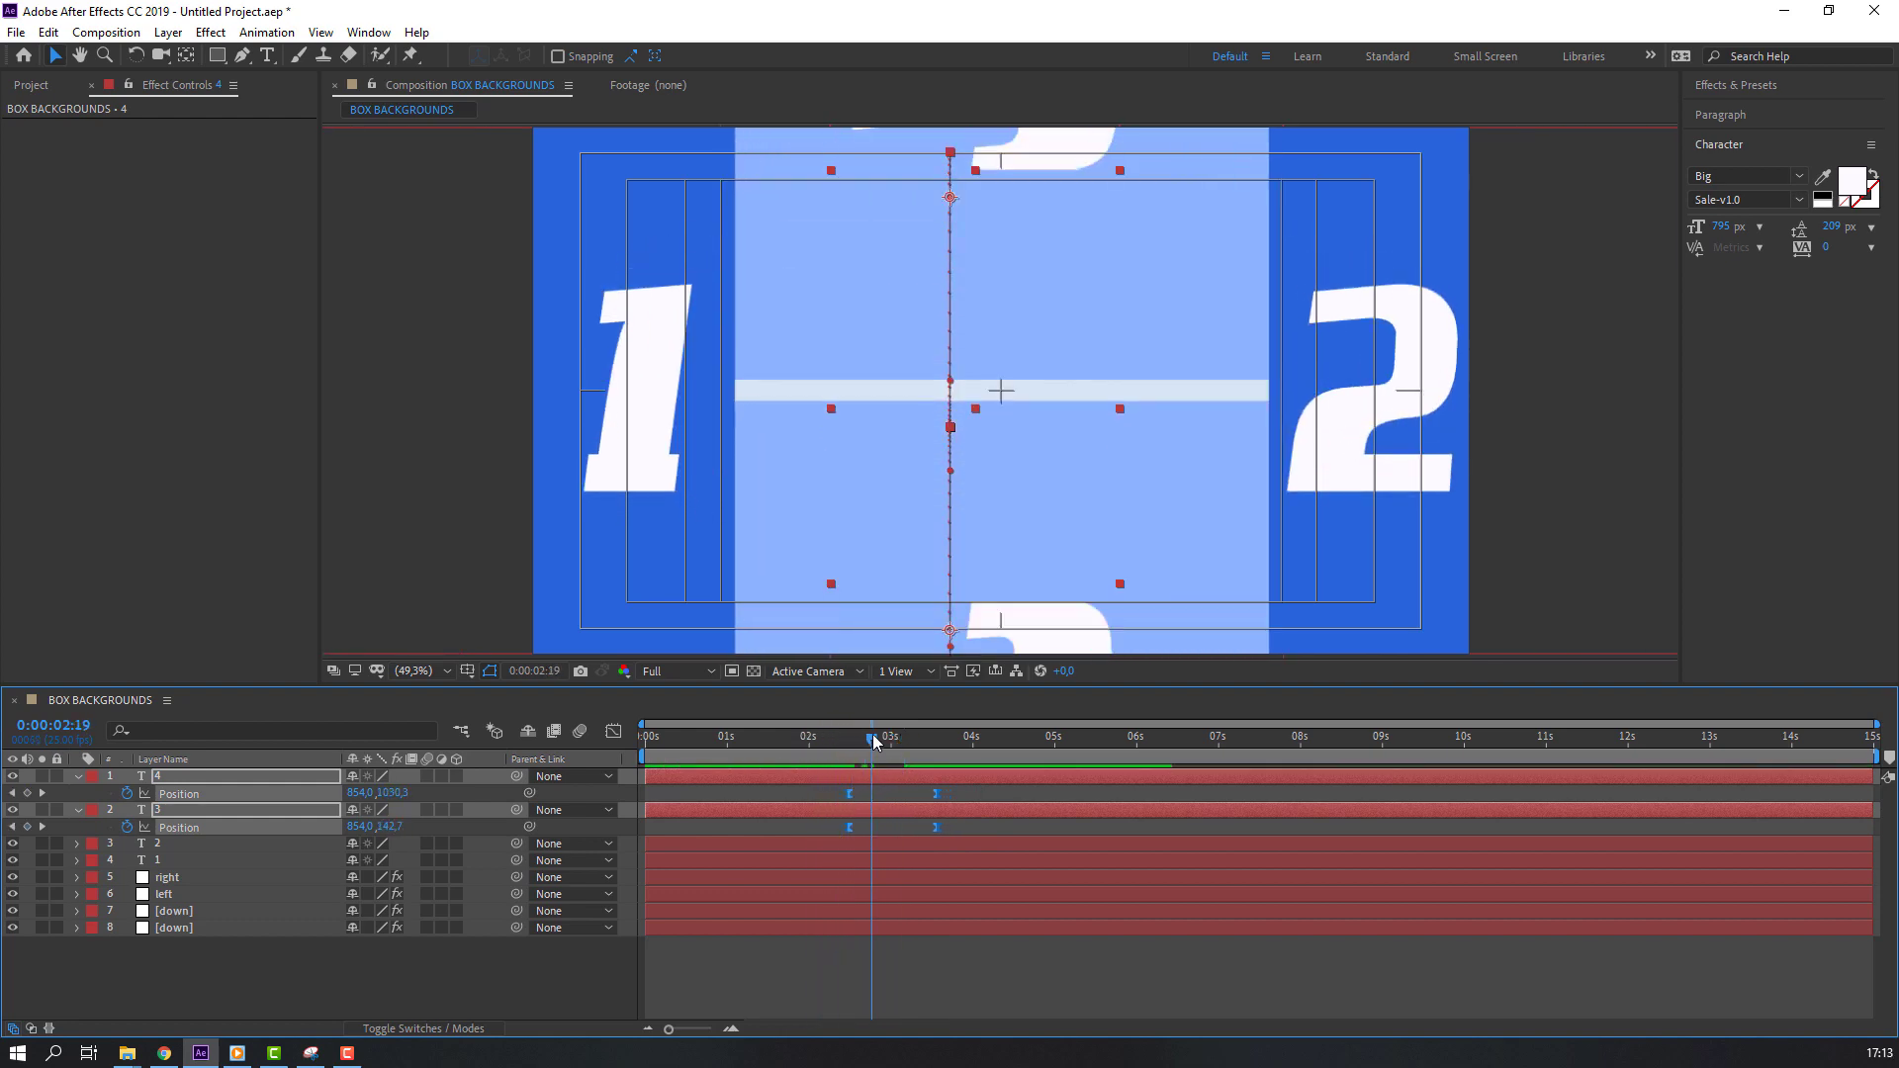
- Collapse the Position properties and preview the countdown from the start
key(F2)
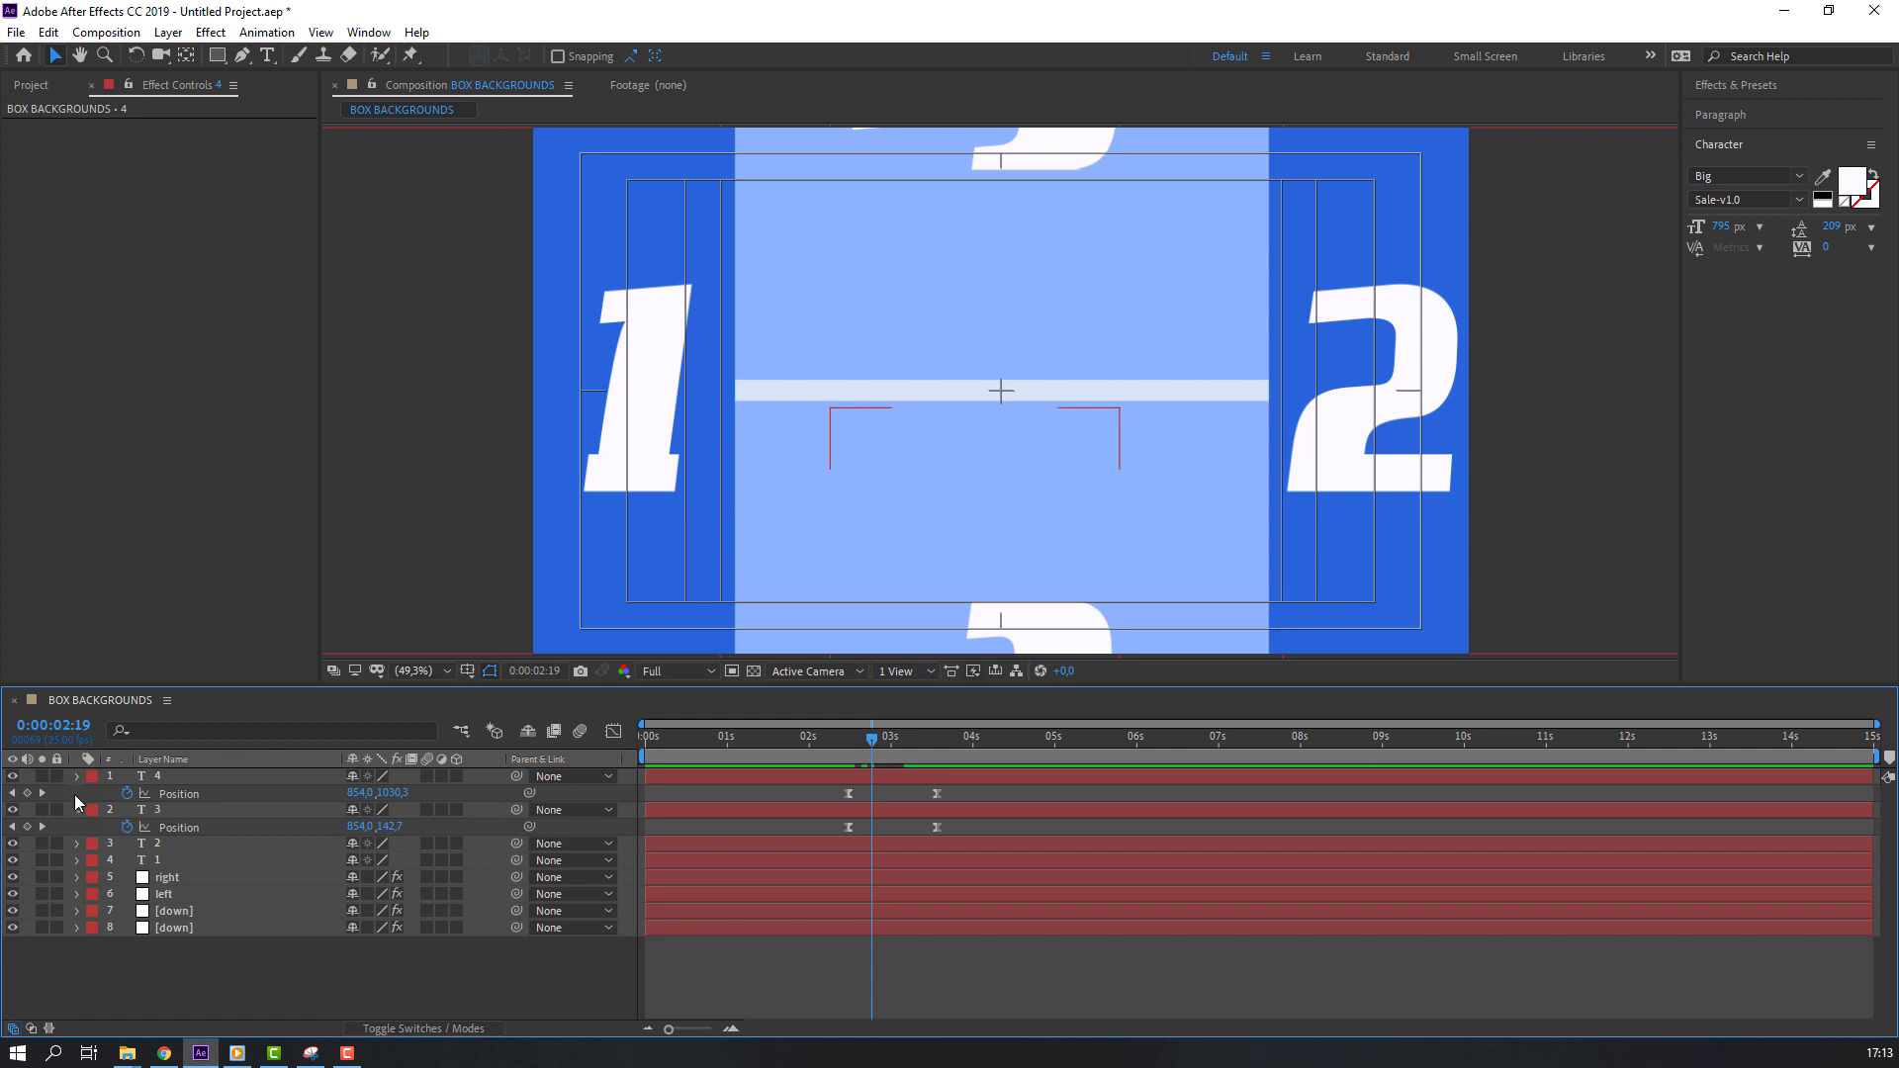
key(u)
click(163, 799)
shift+click(186, 784)
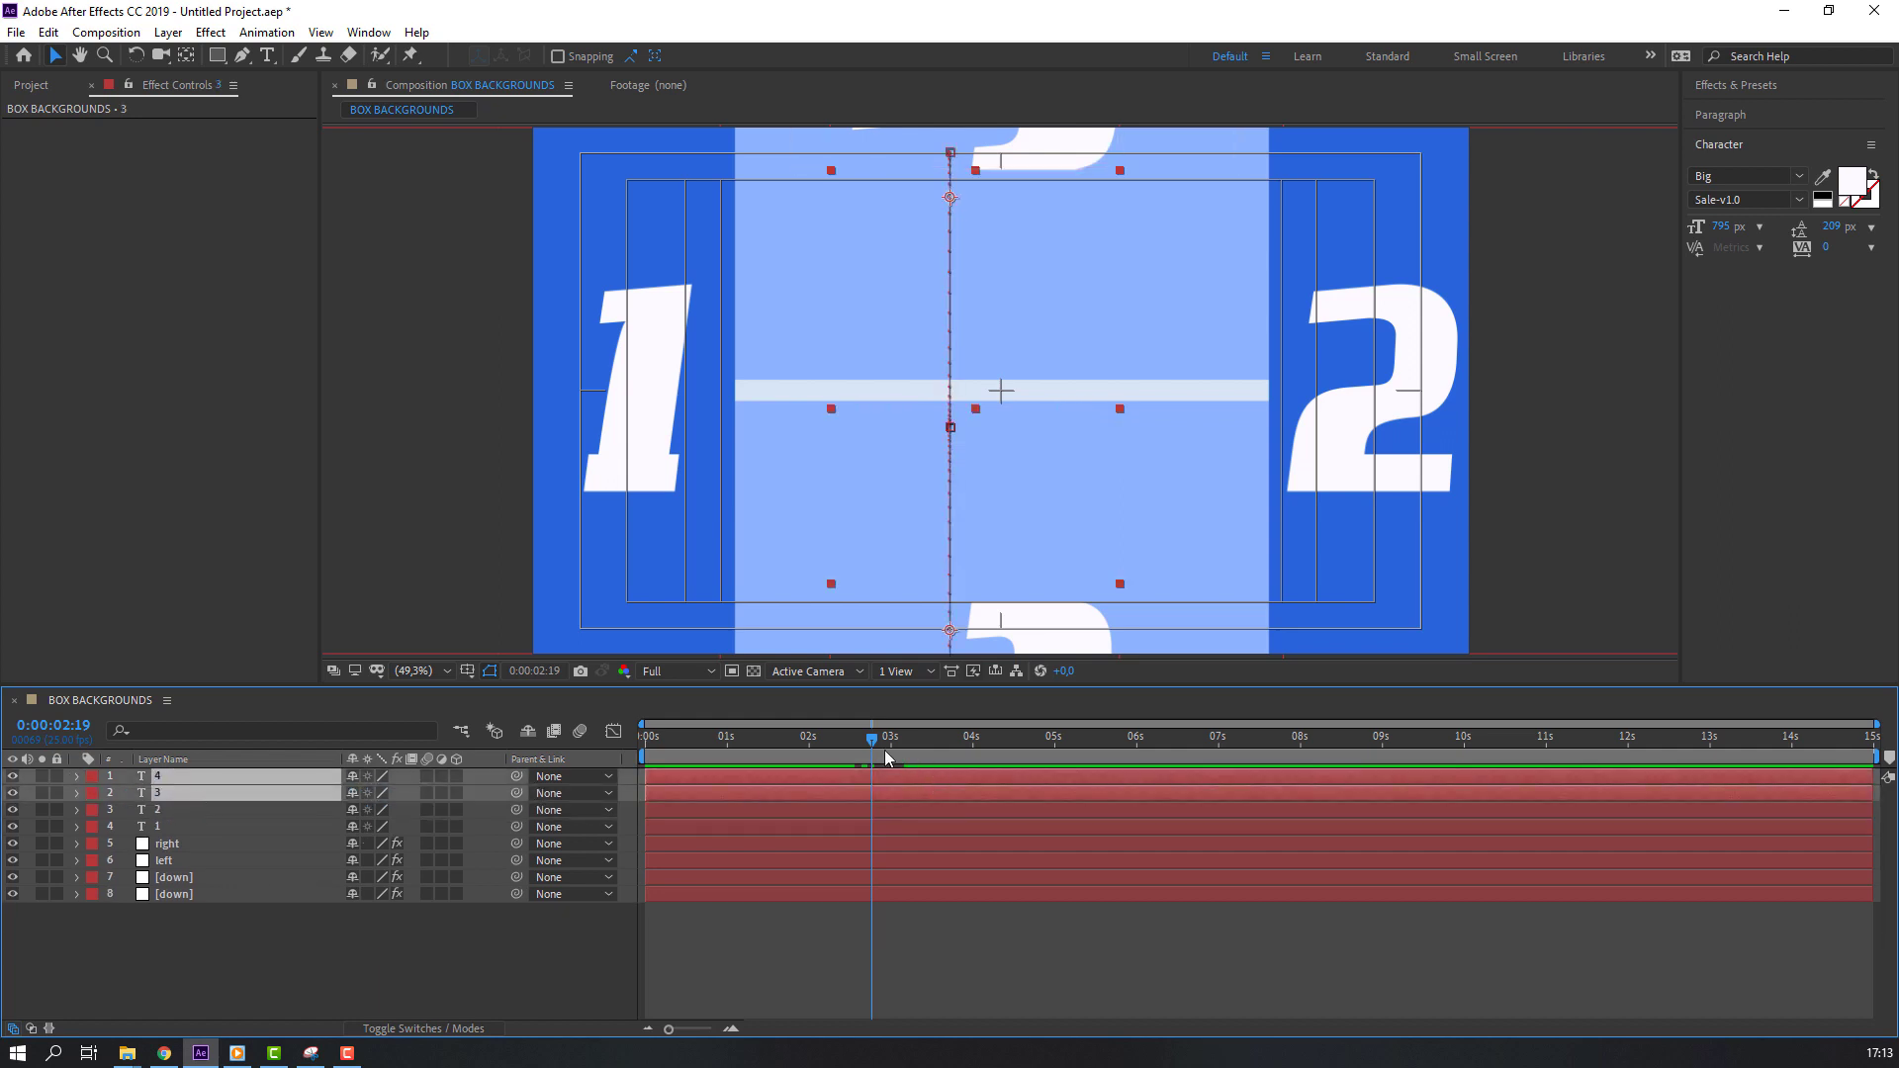
drag(887, 759, 908, 758)
click(1093, 984)
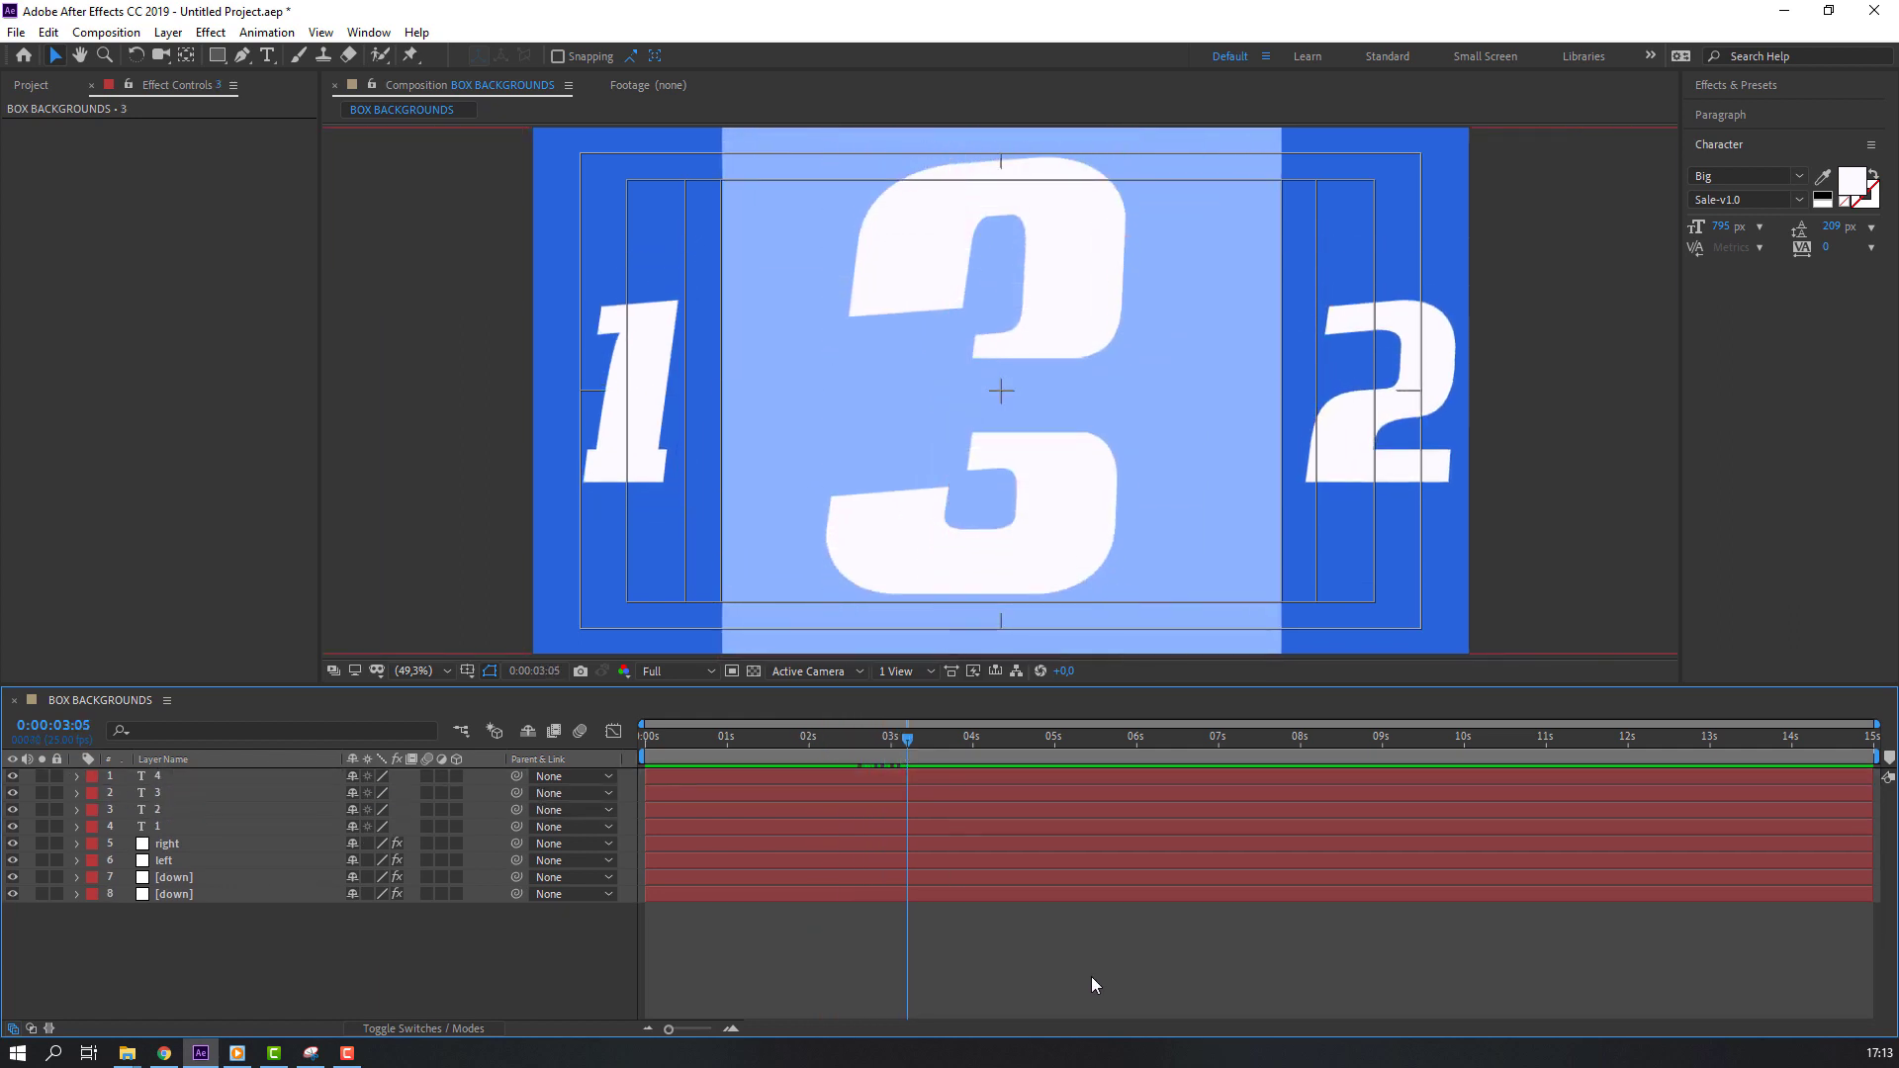
key(space)
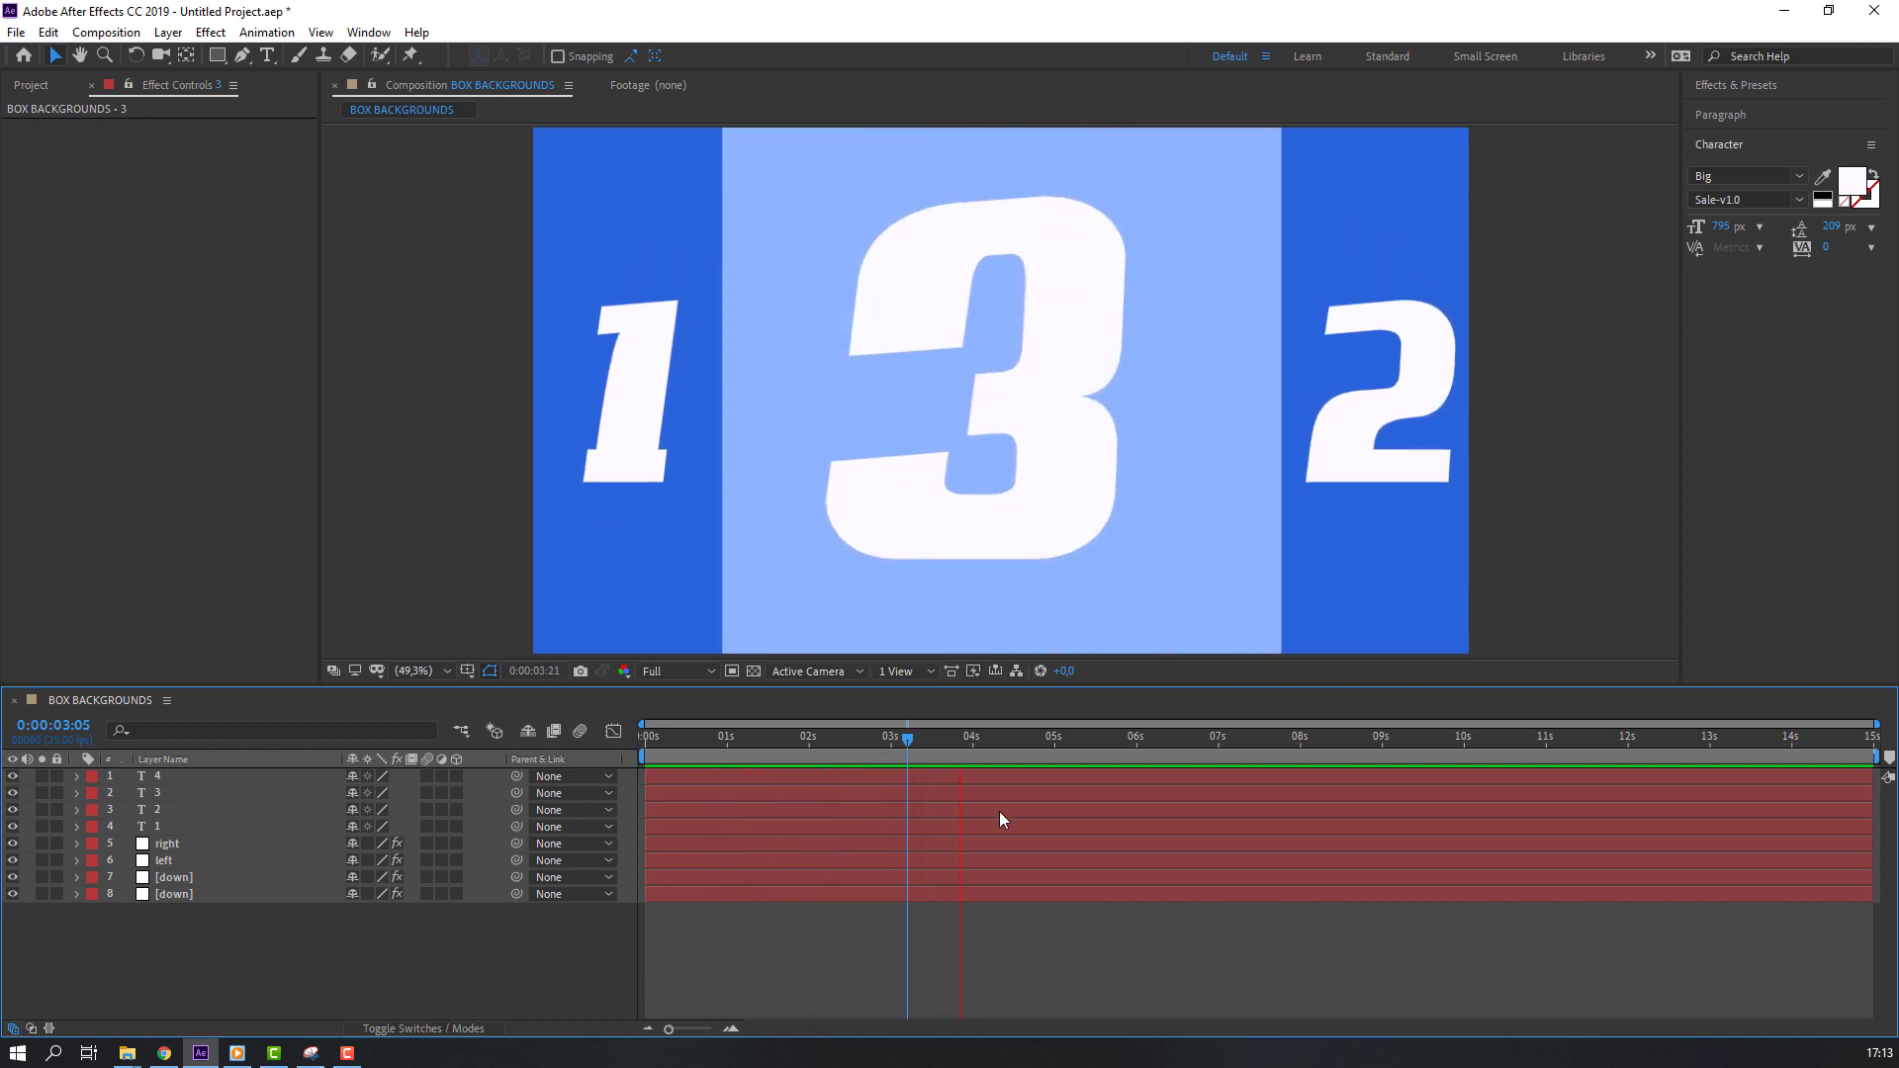
drag(857, 741, 1019, 742)
- Move layers 3 and 4 below the left panel layer and set the time to 03:09
click(168, 877)
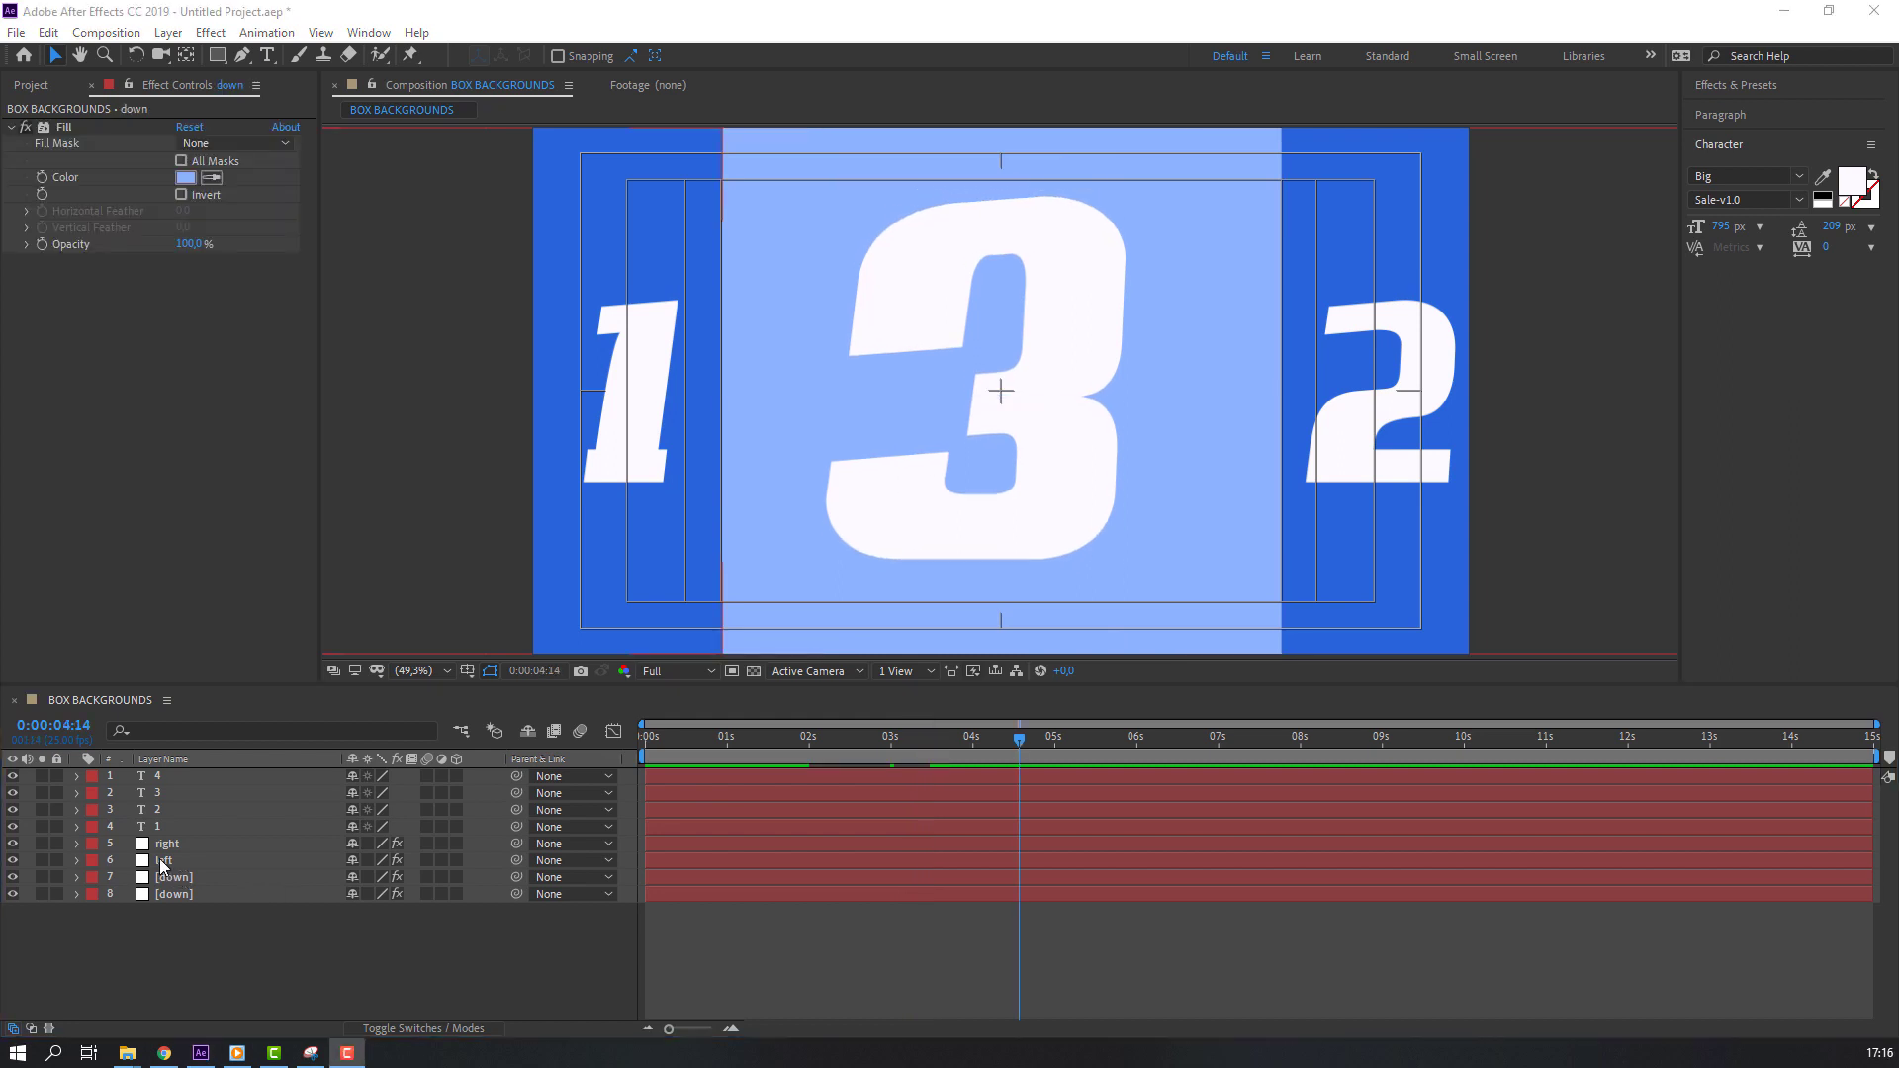
click(164, 861)
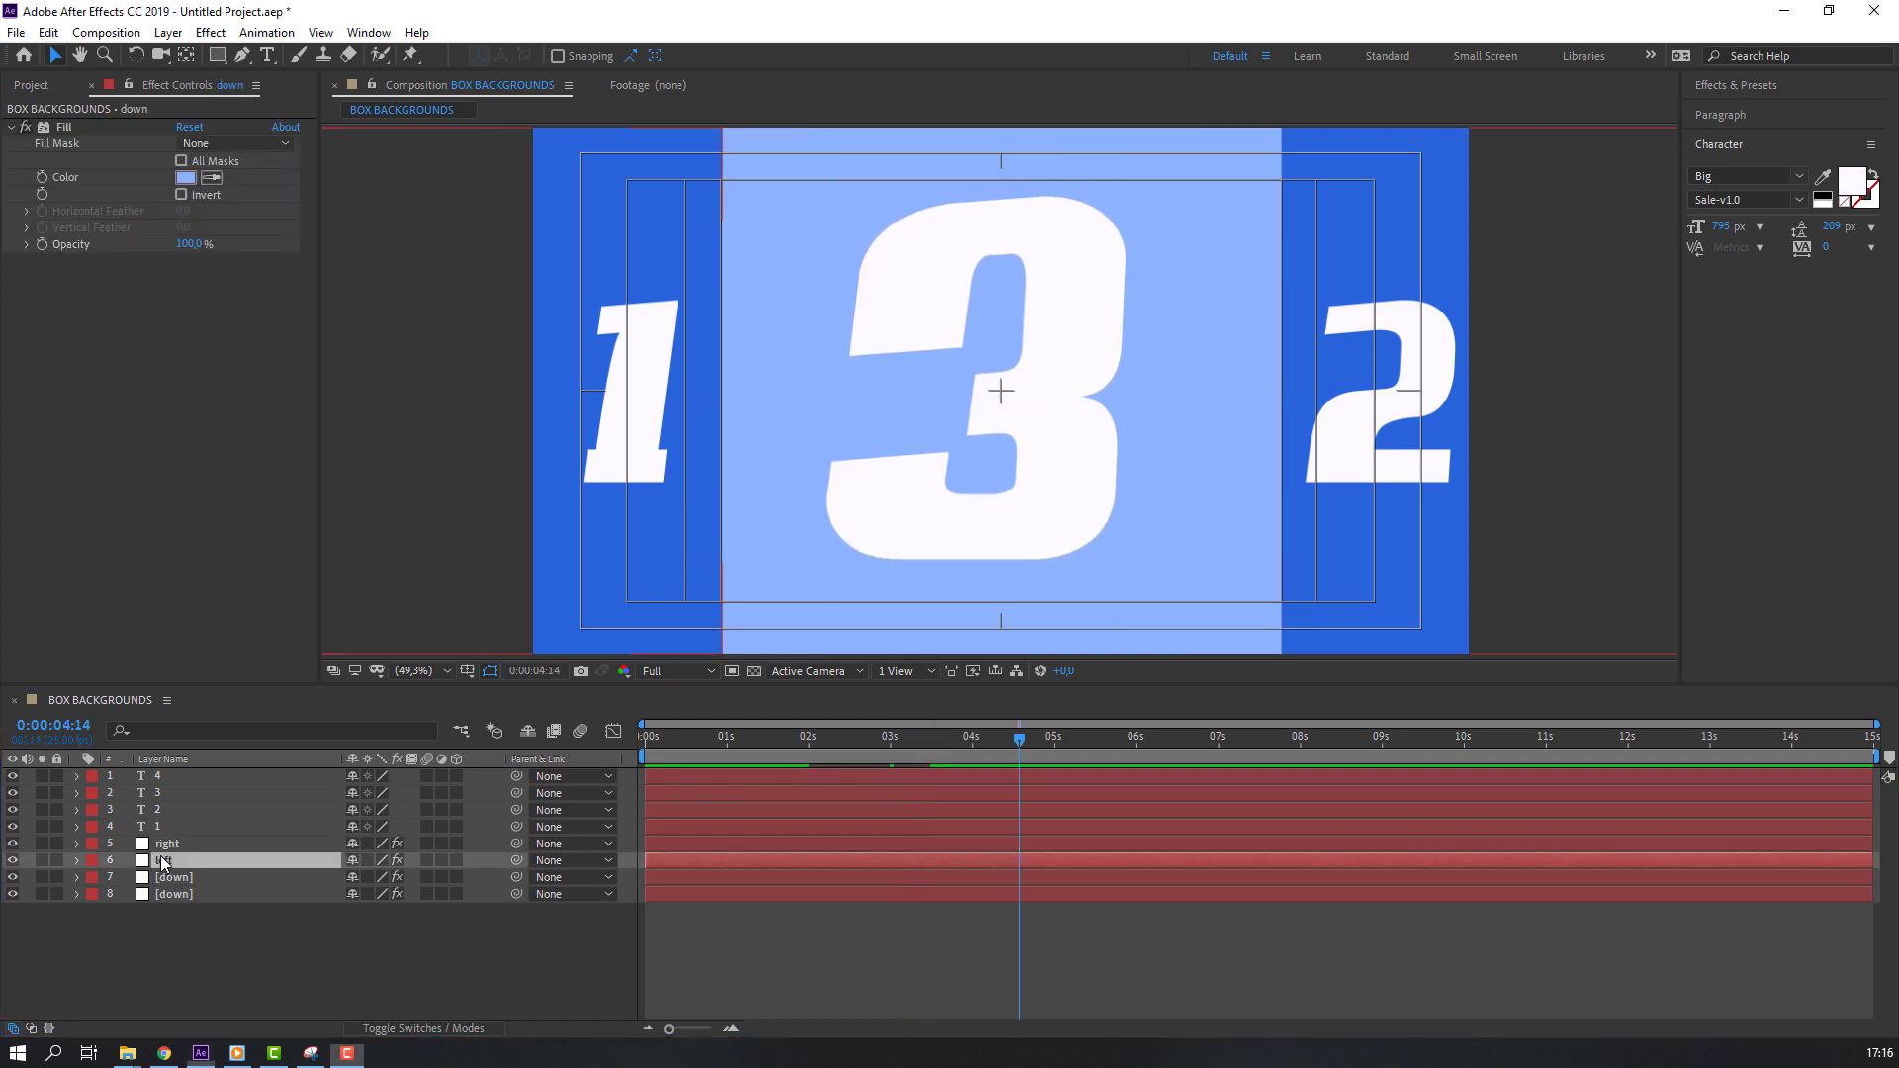
click(170, 793)
ctrl+click(170, 775)
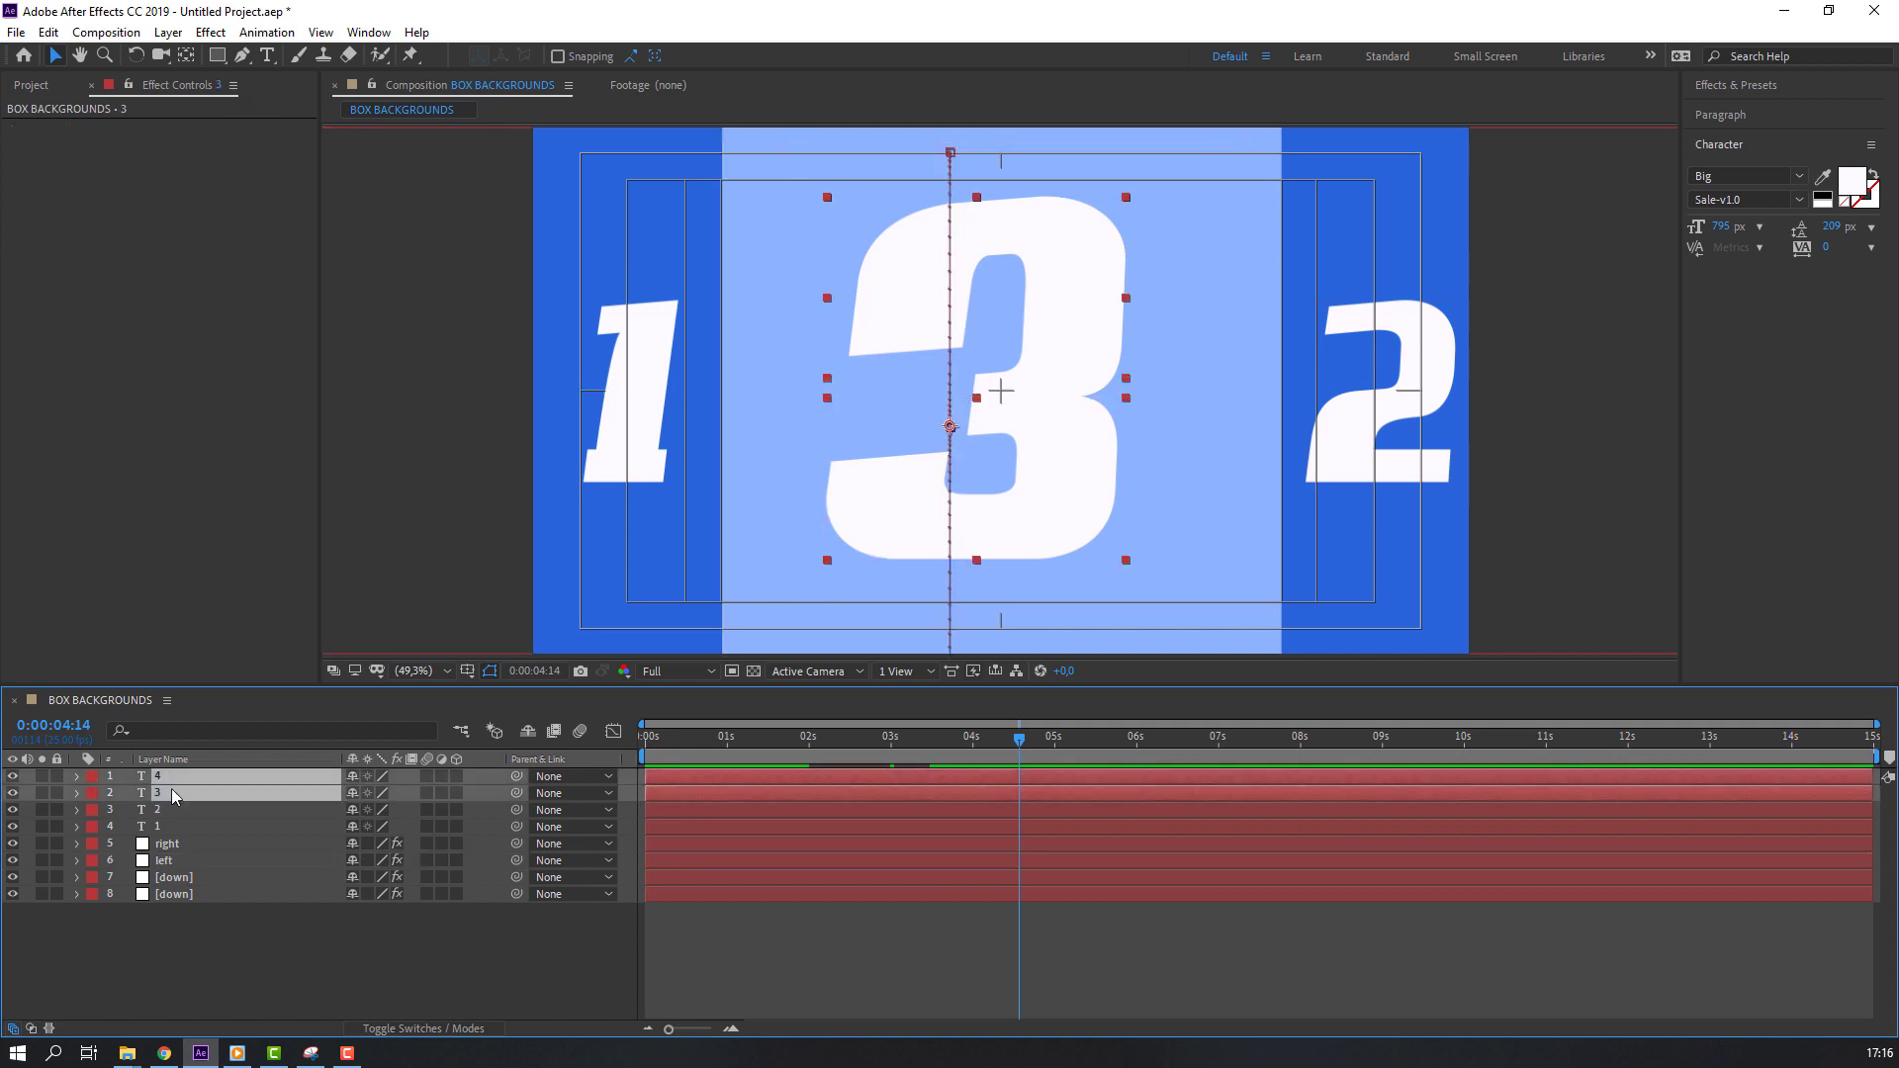
drag(170, 787, 181, 870)
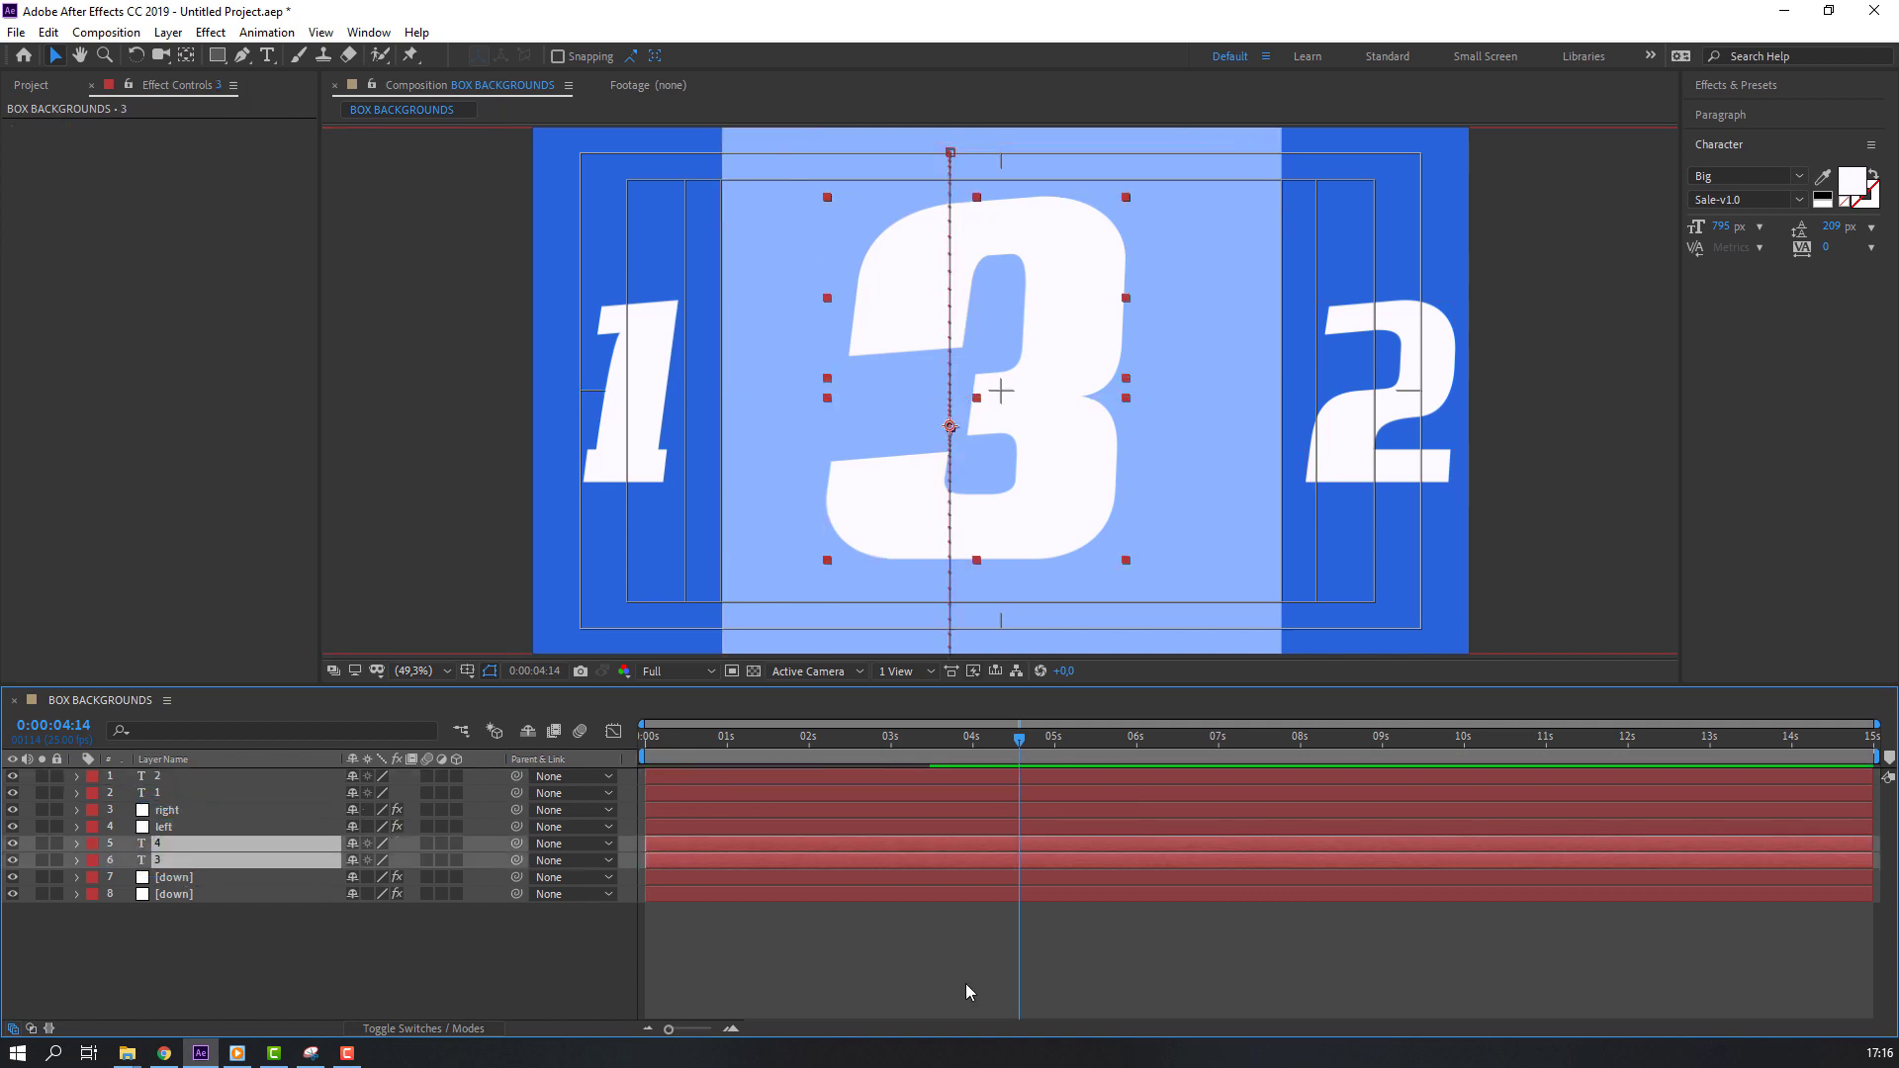
click(965, 983)
drag(964, 734, 918, 740)
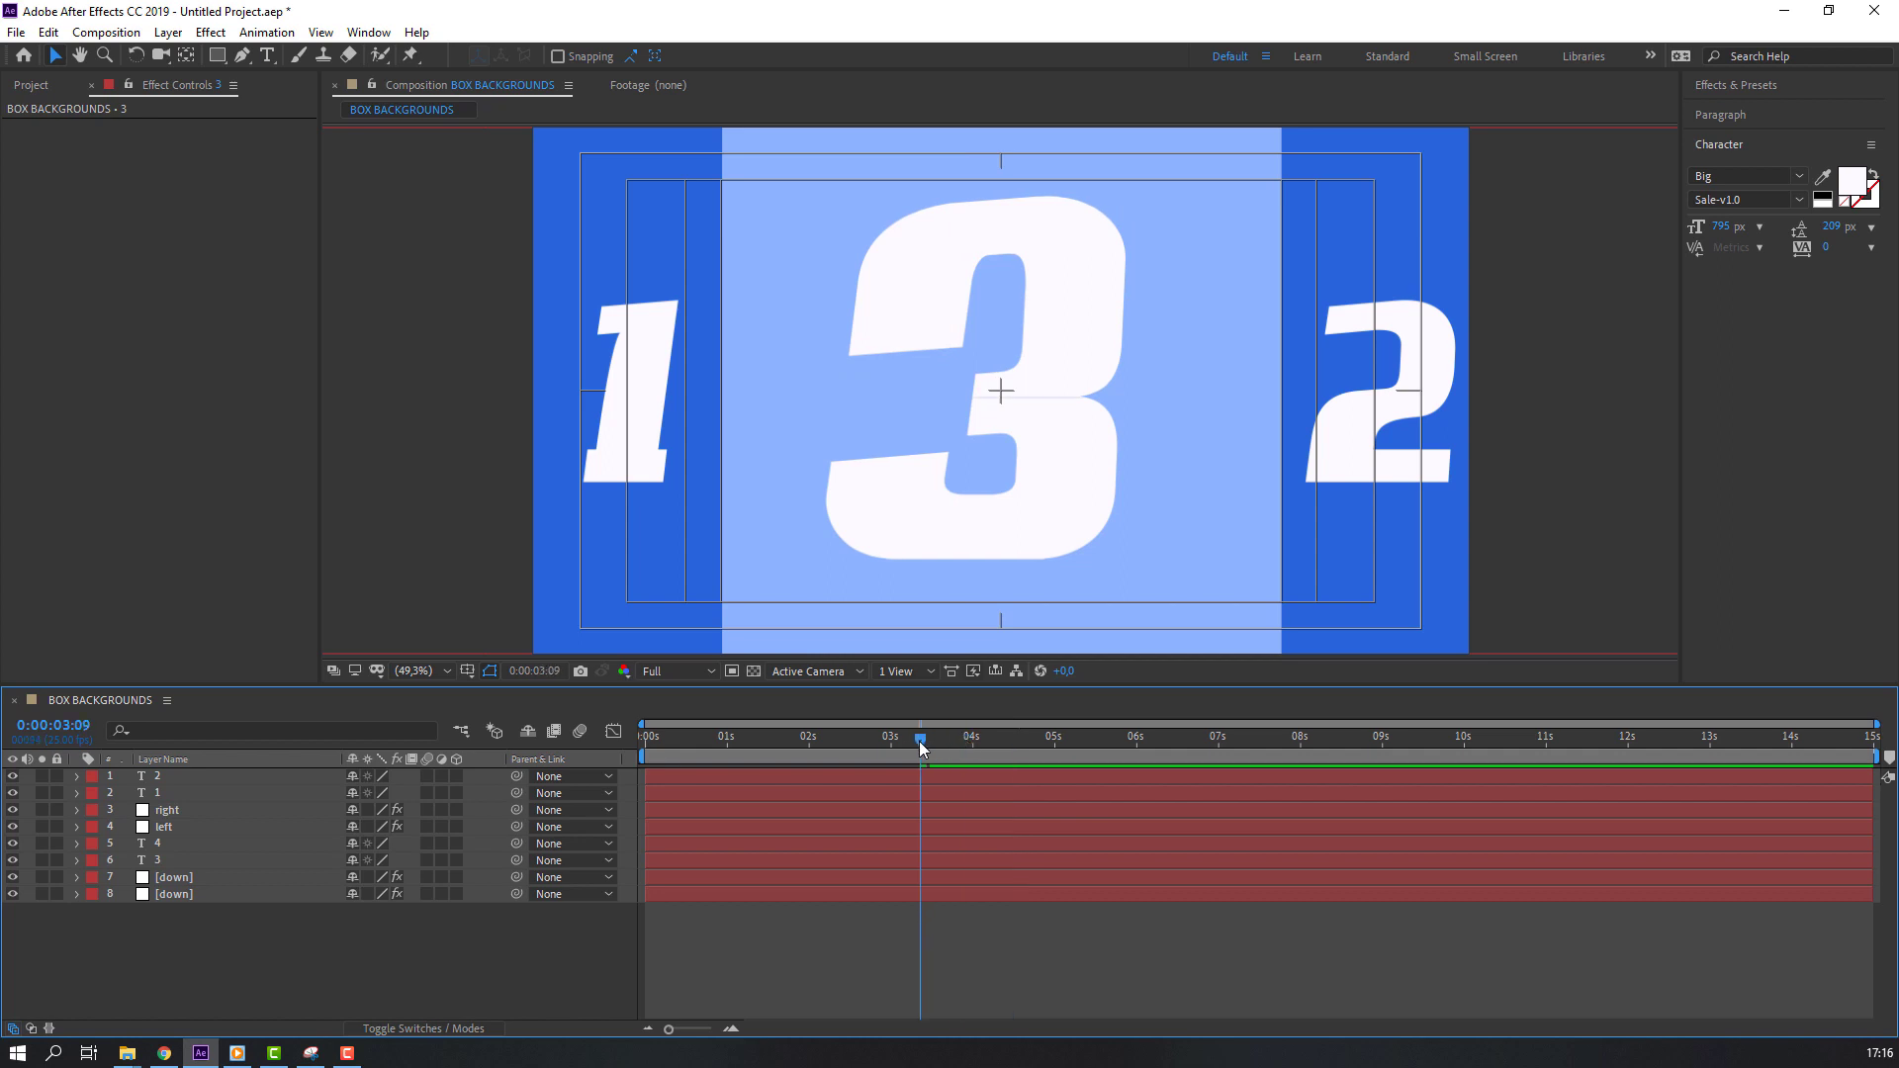
click(175, 823)
- Add Position keyframes for the left and right panels at 03:22
ctrl+click(180, 809)
key(p)
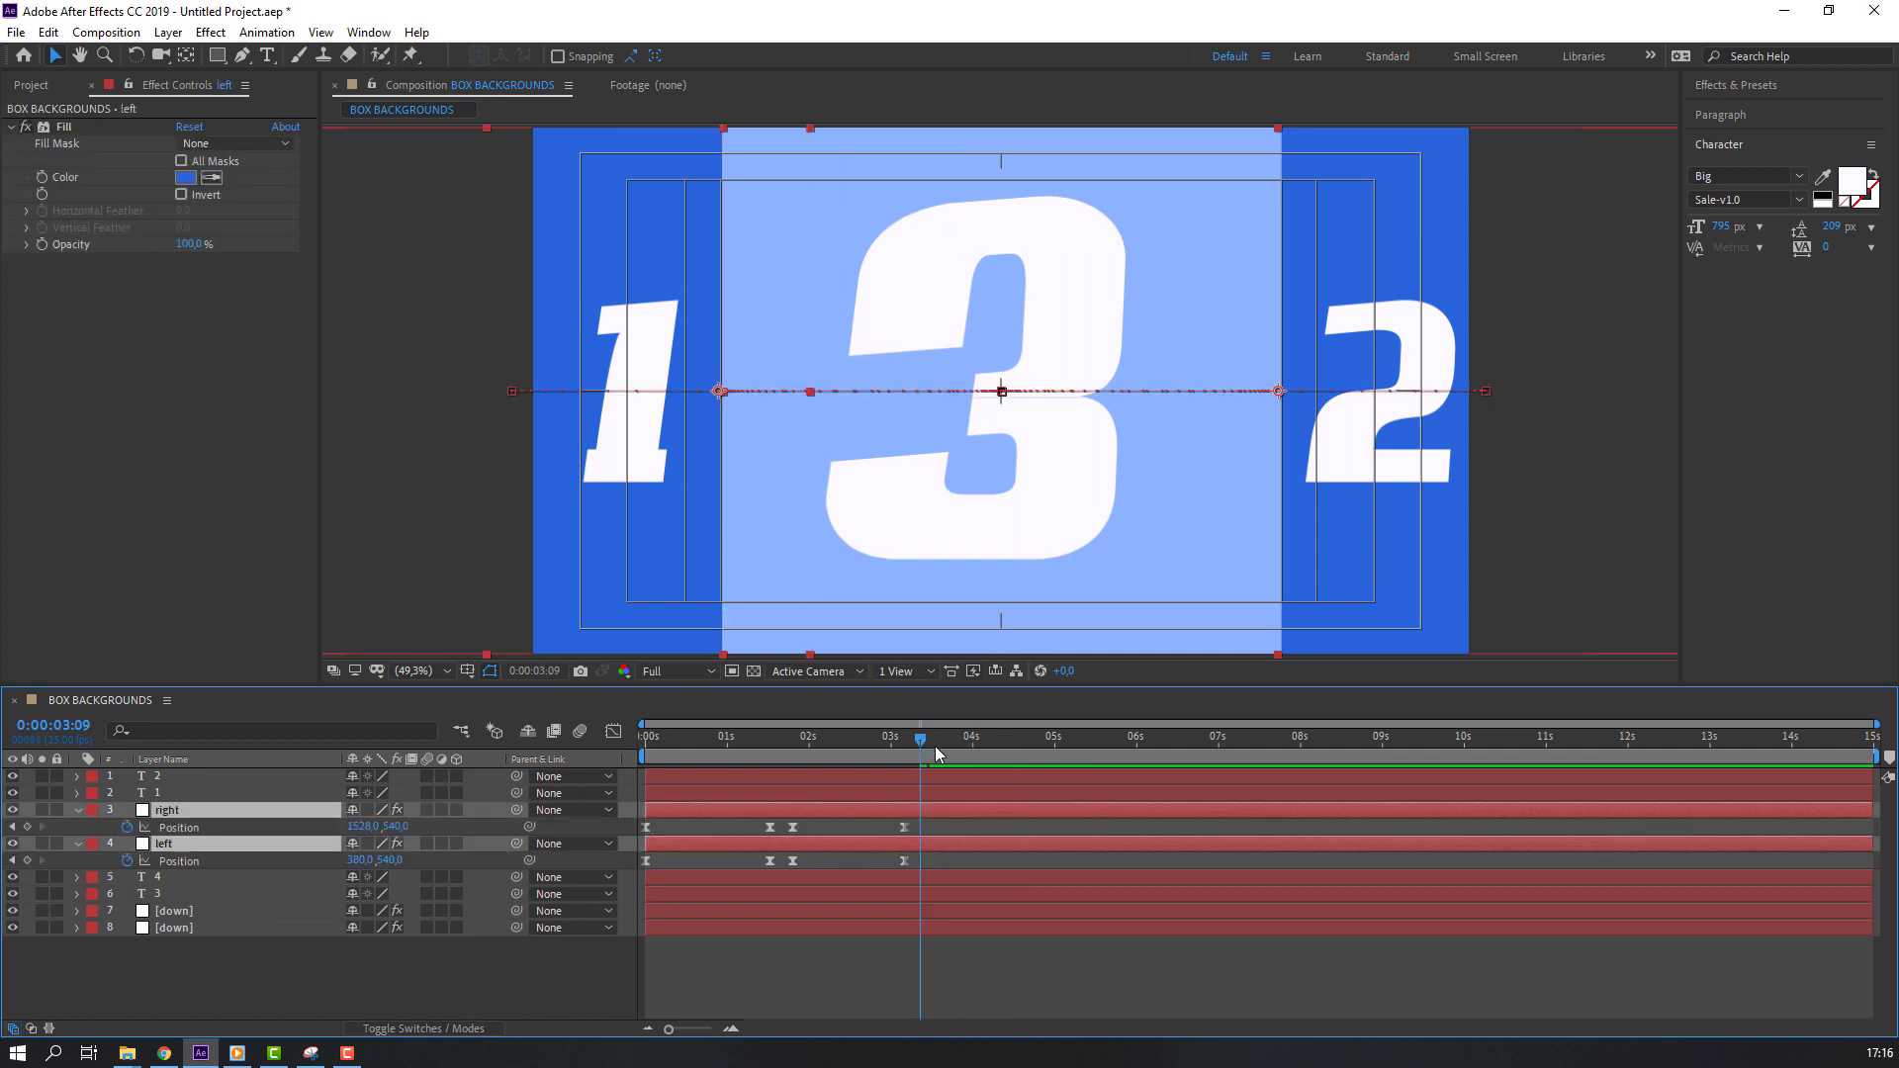
mouse_move(935, 746)
mouse_down()
mouse_move(821, 752)
mouse_move(944, 755)
mouse_up()
click(26, 828)
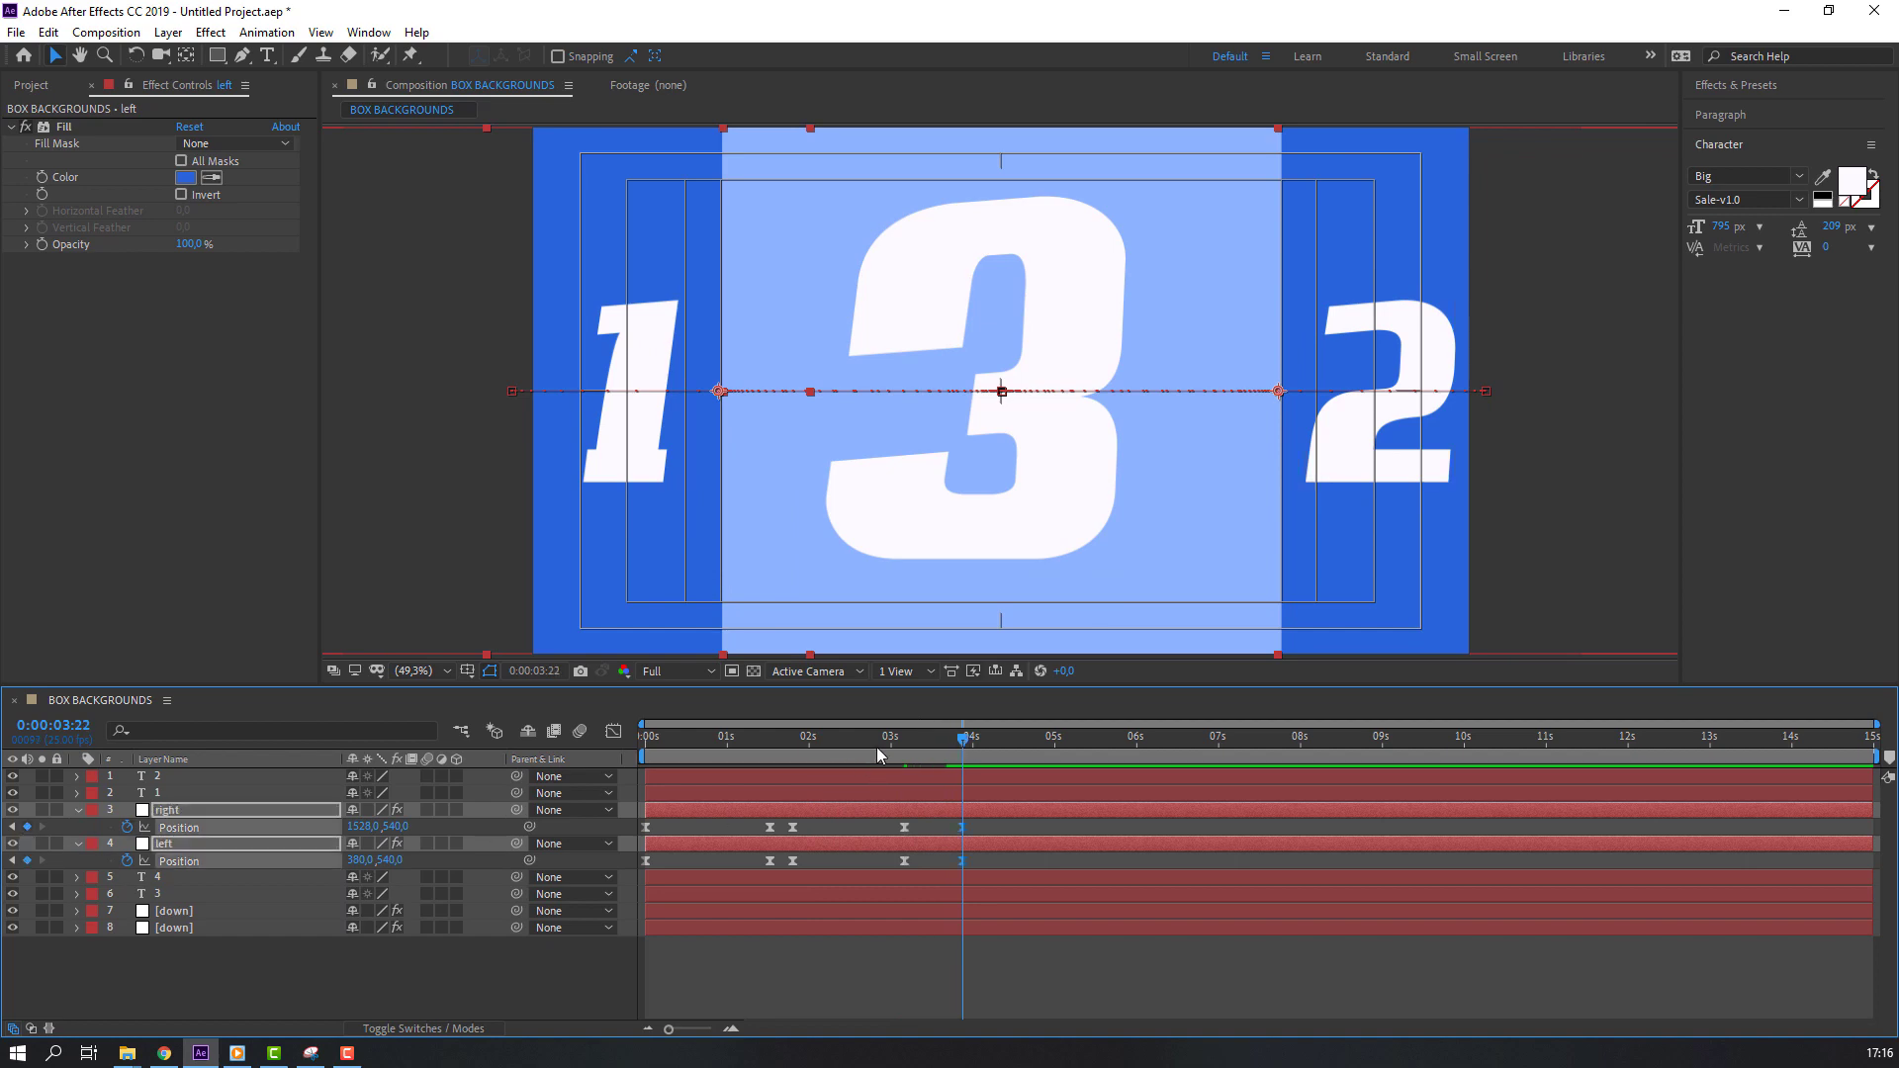
click(445, 945)
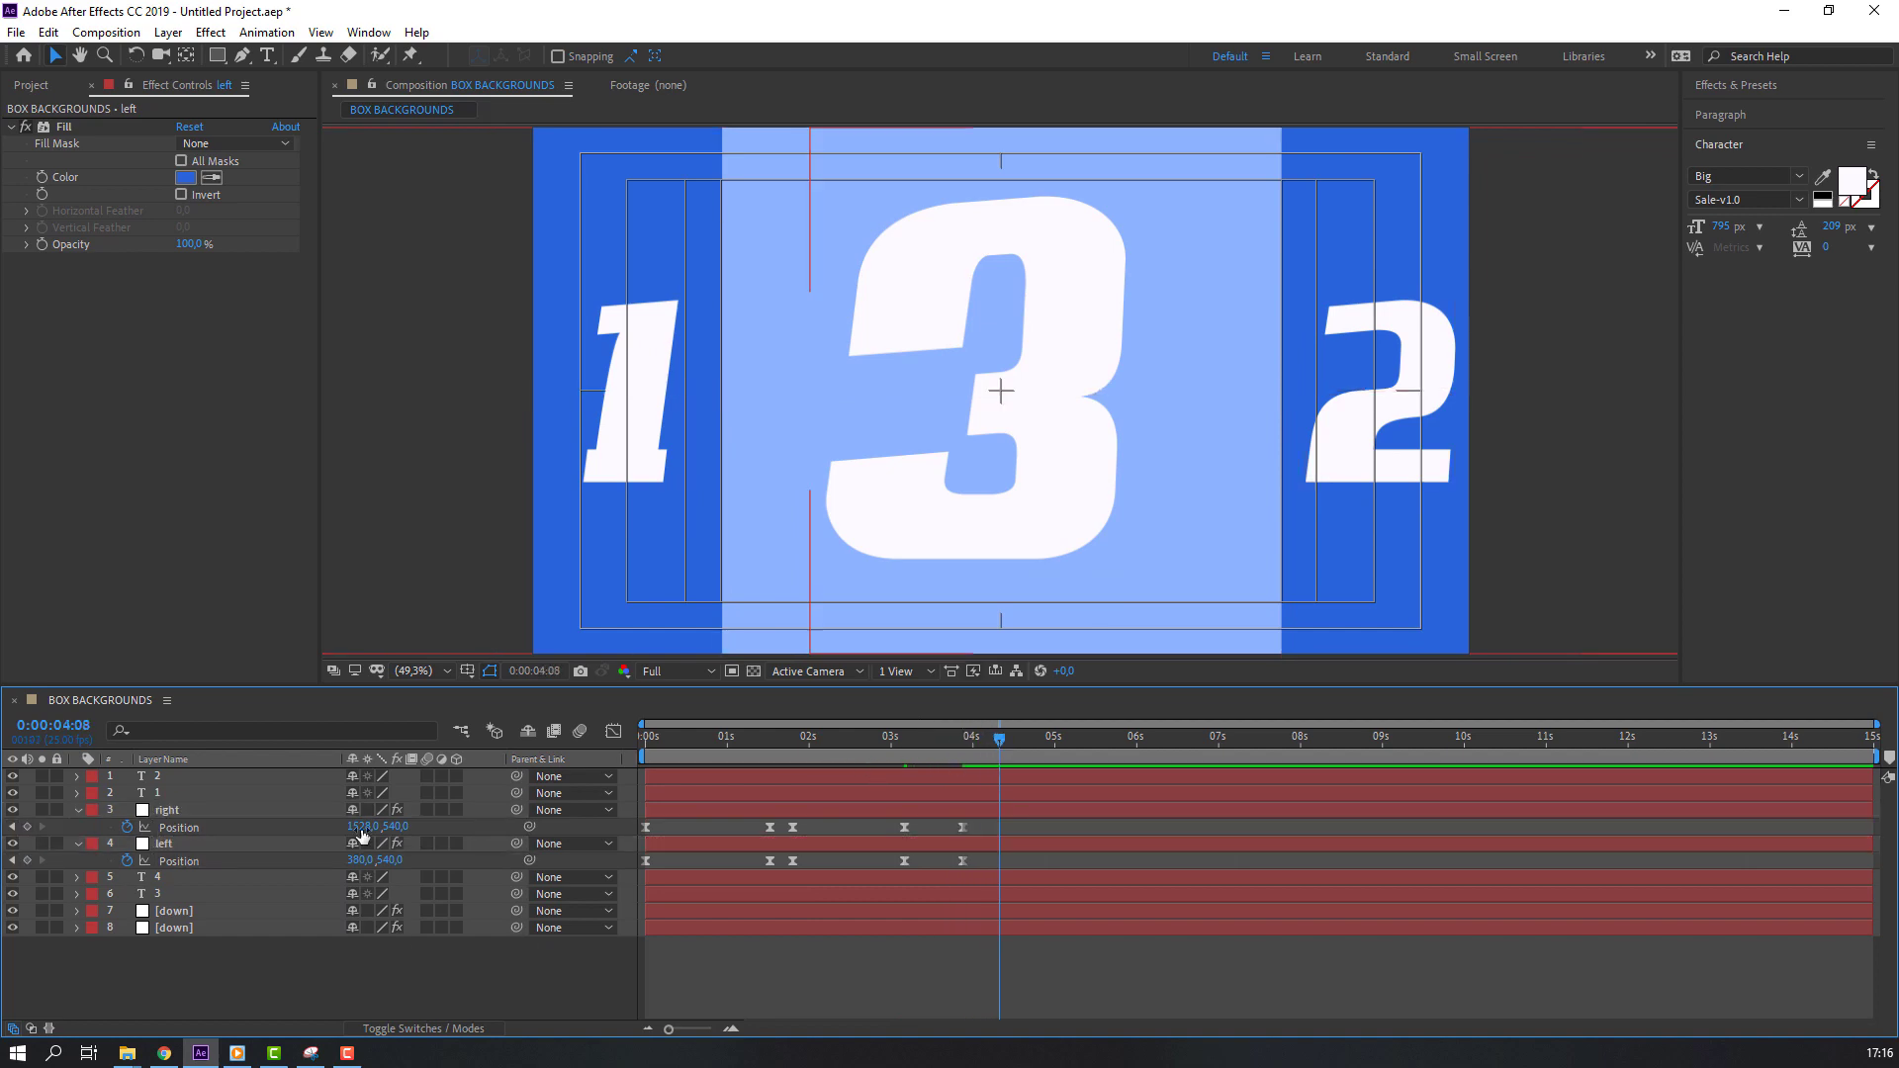
- Paste both panels' closed 960,540 keyframes at 04:08, then drag them to about 4:16
click(645, 827)
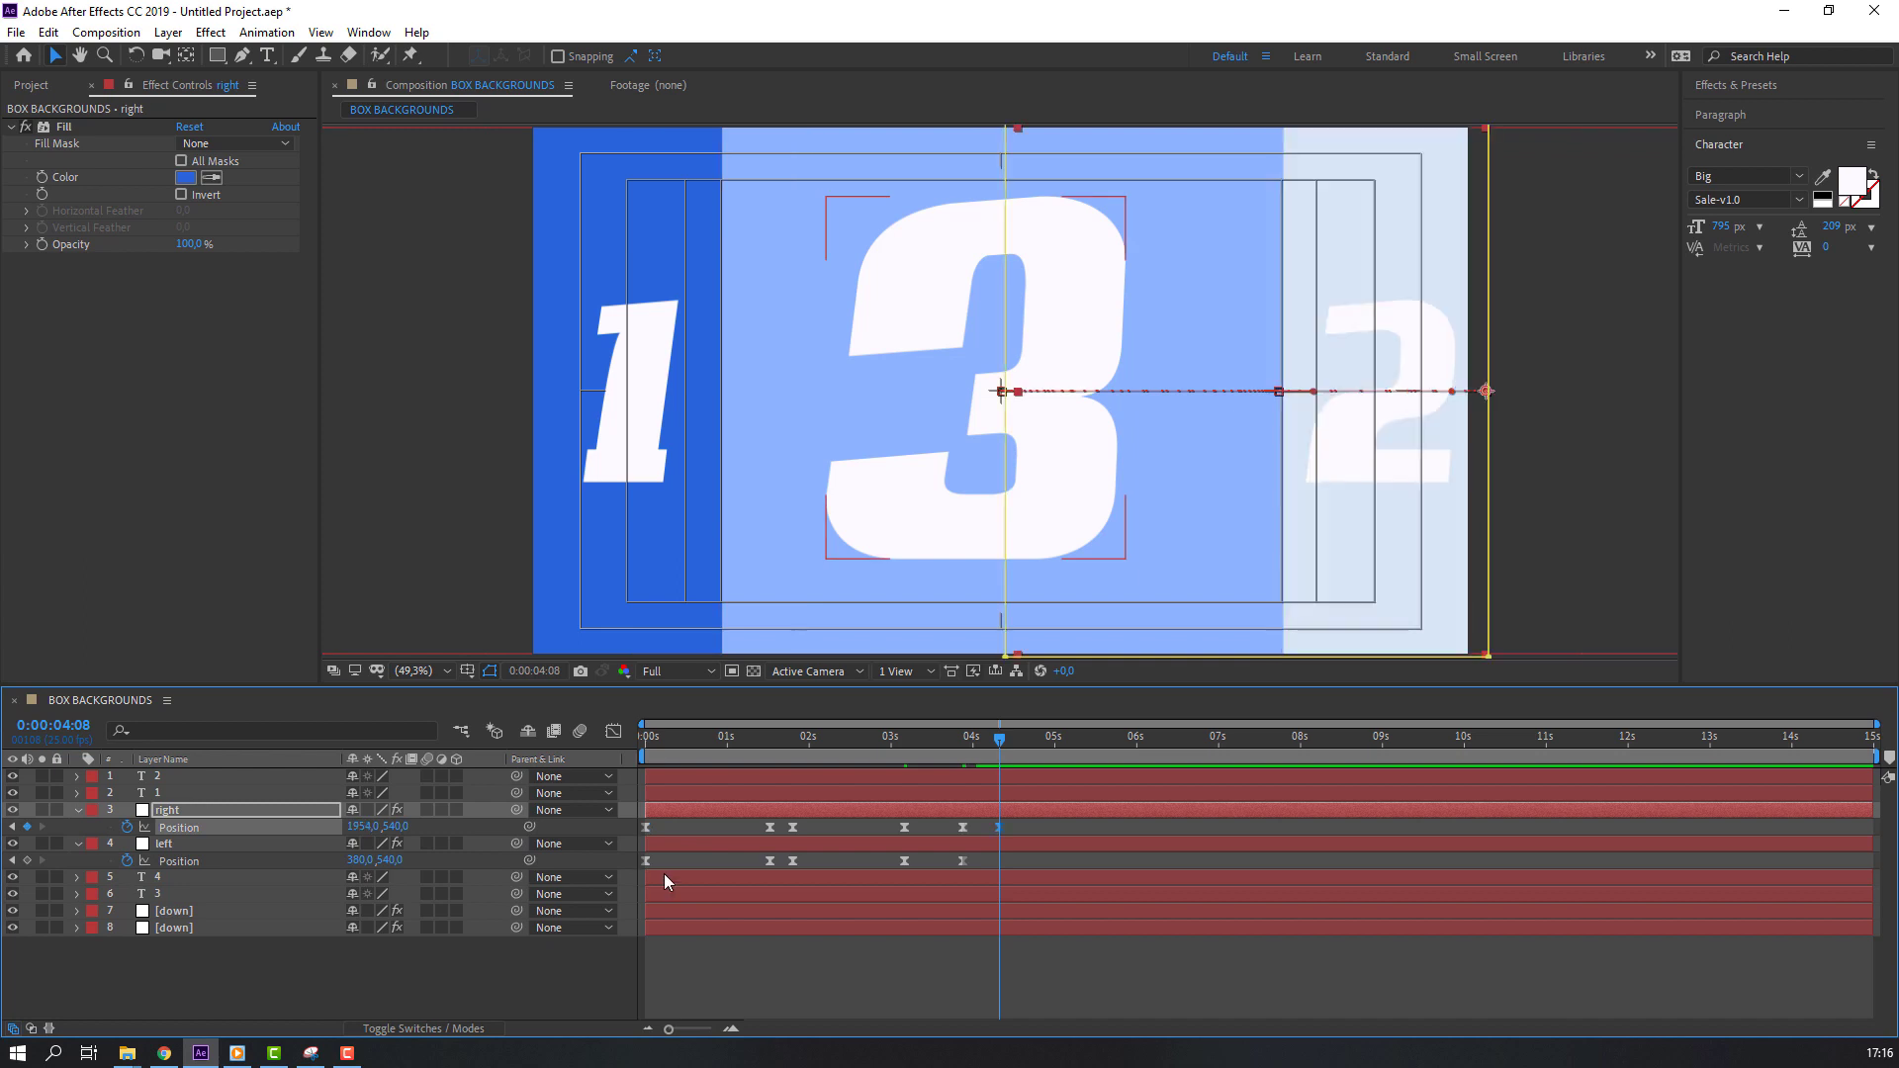
click(769, 827)
key(ctrl+c)
key(ctrl+v)
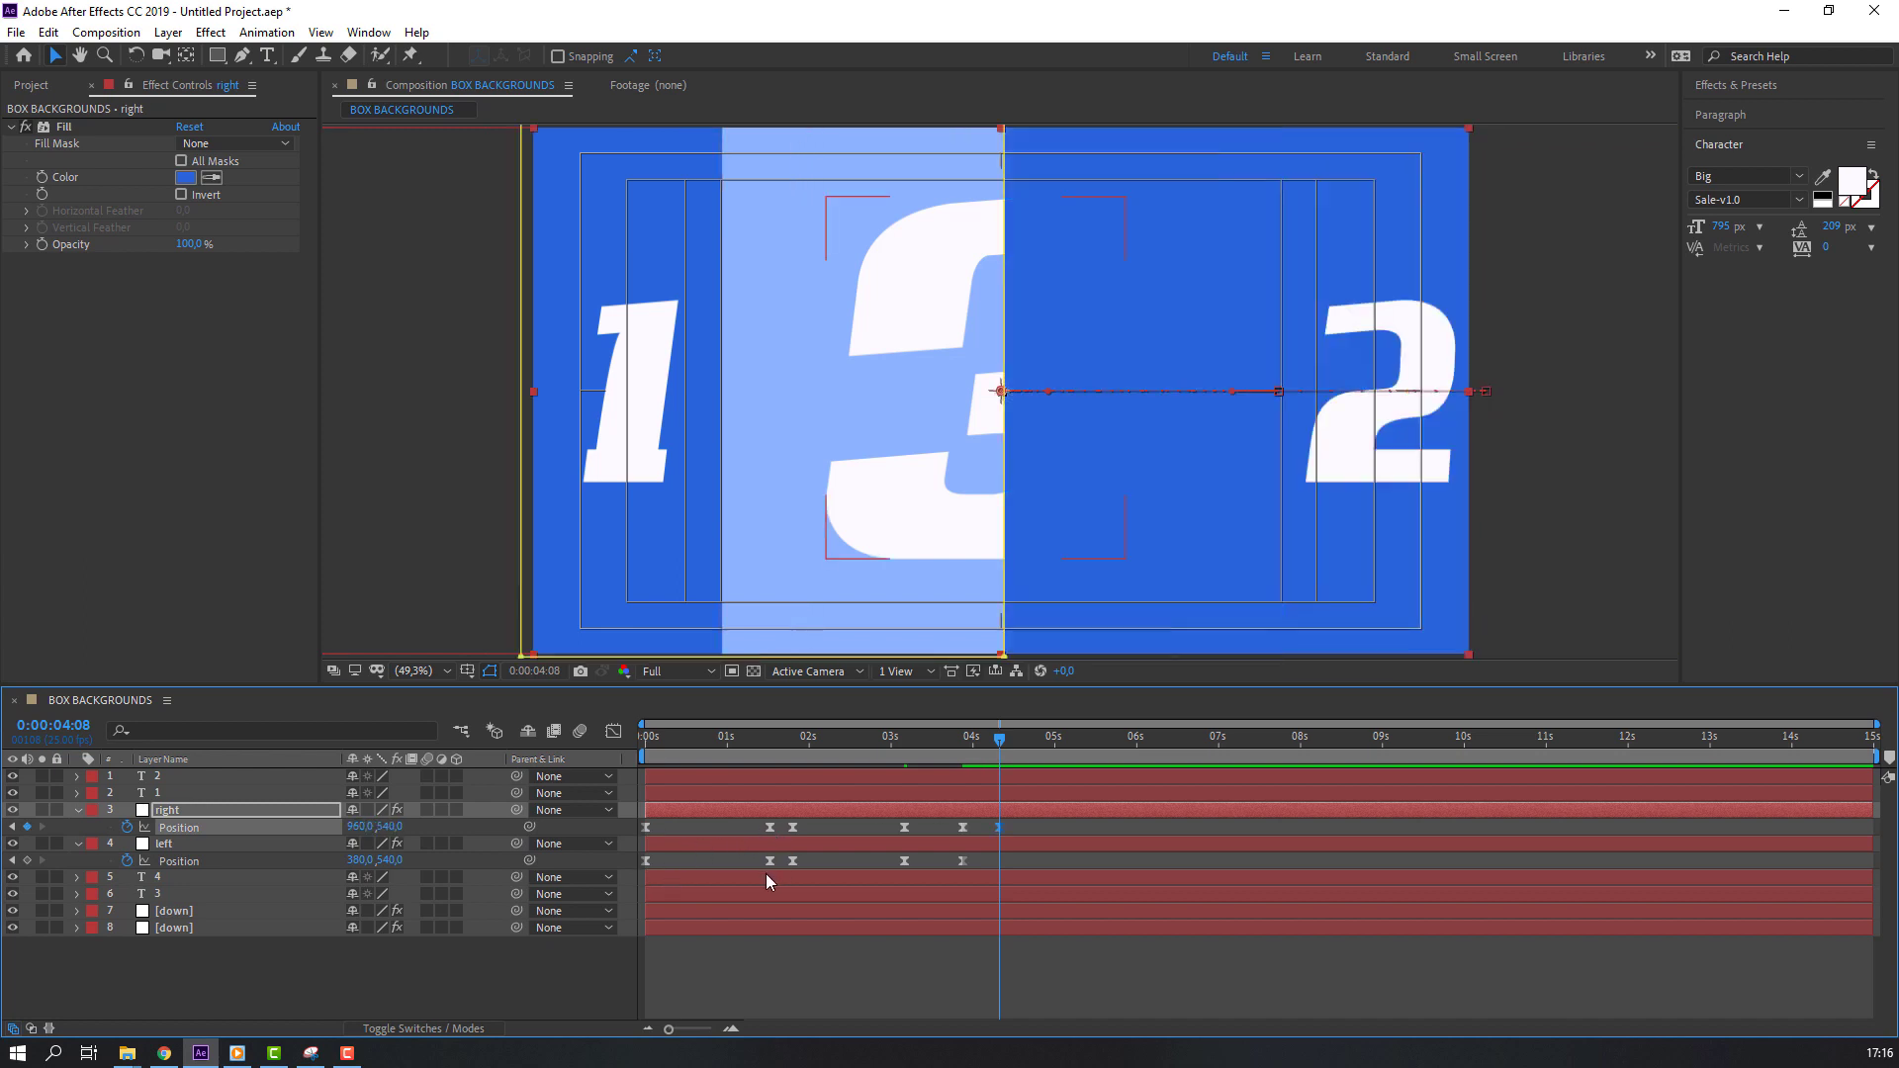
click(770, 861)
key(ctrl+c)
key(ctrl+v)
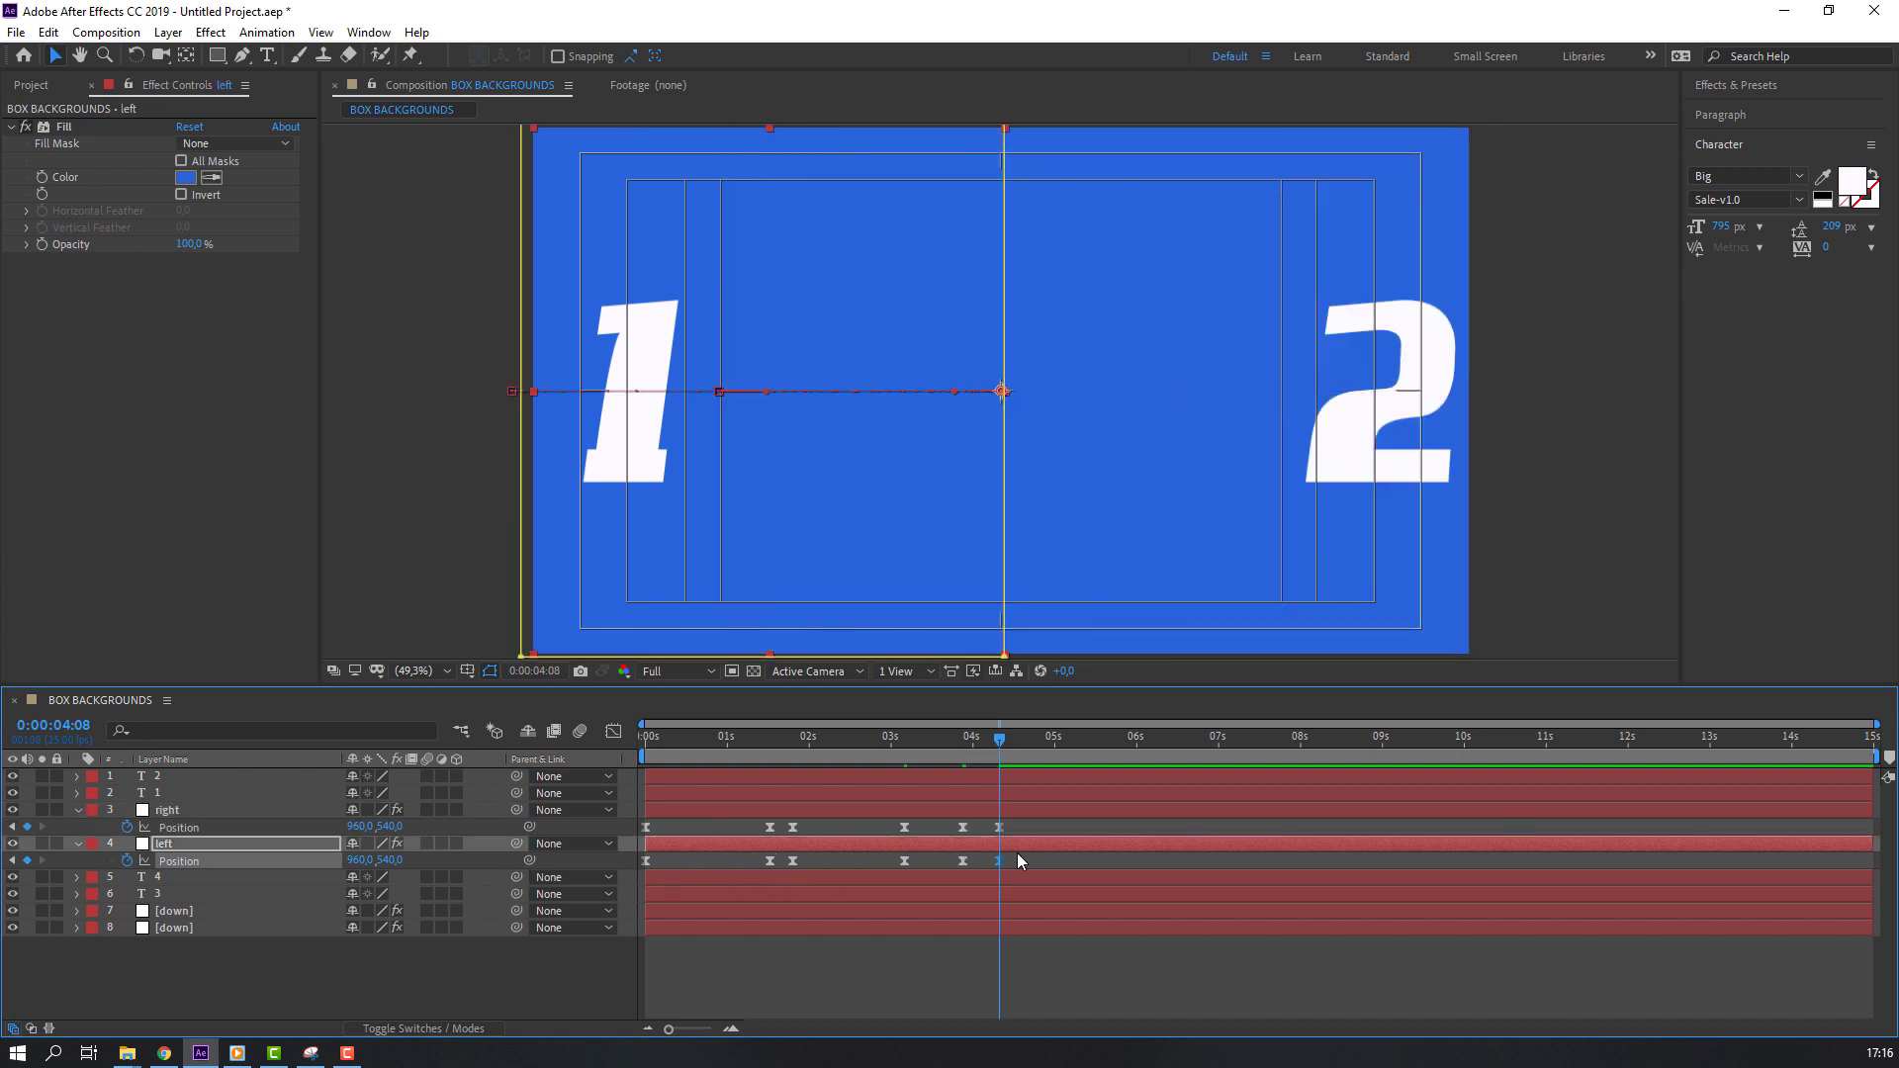
shift+click(999, 827)
drag(997, 860, 1024, 858)
- Preview the blue panels sliding together over the 3
key(space)
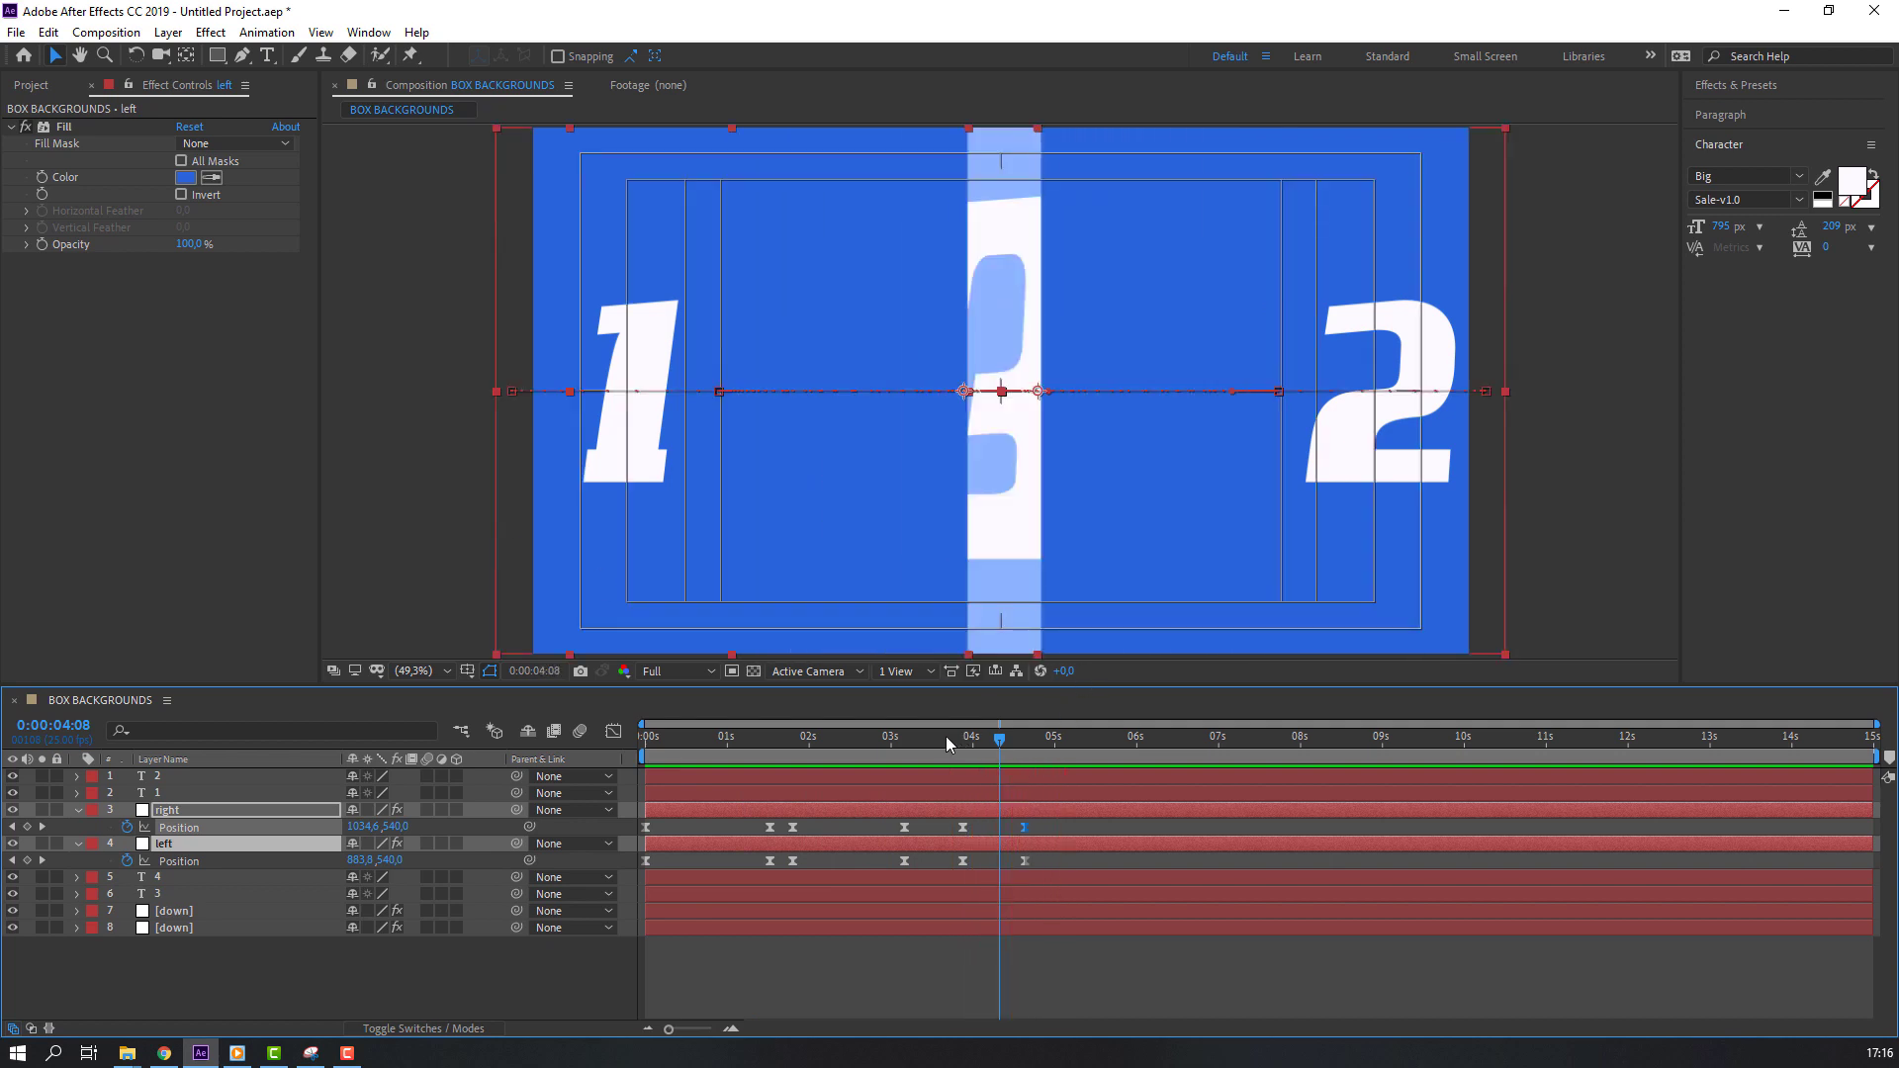
drag(950, 747, 965, 750)
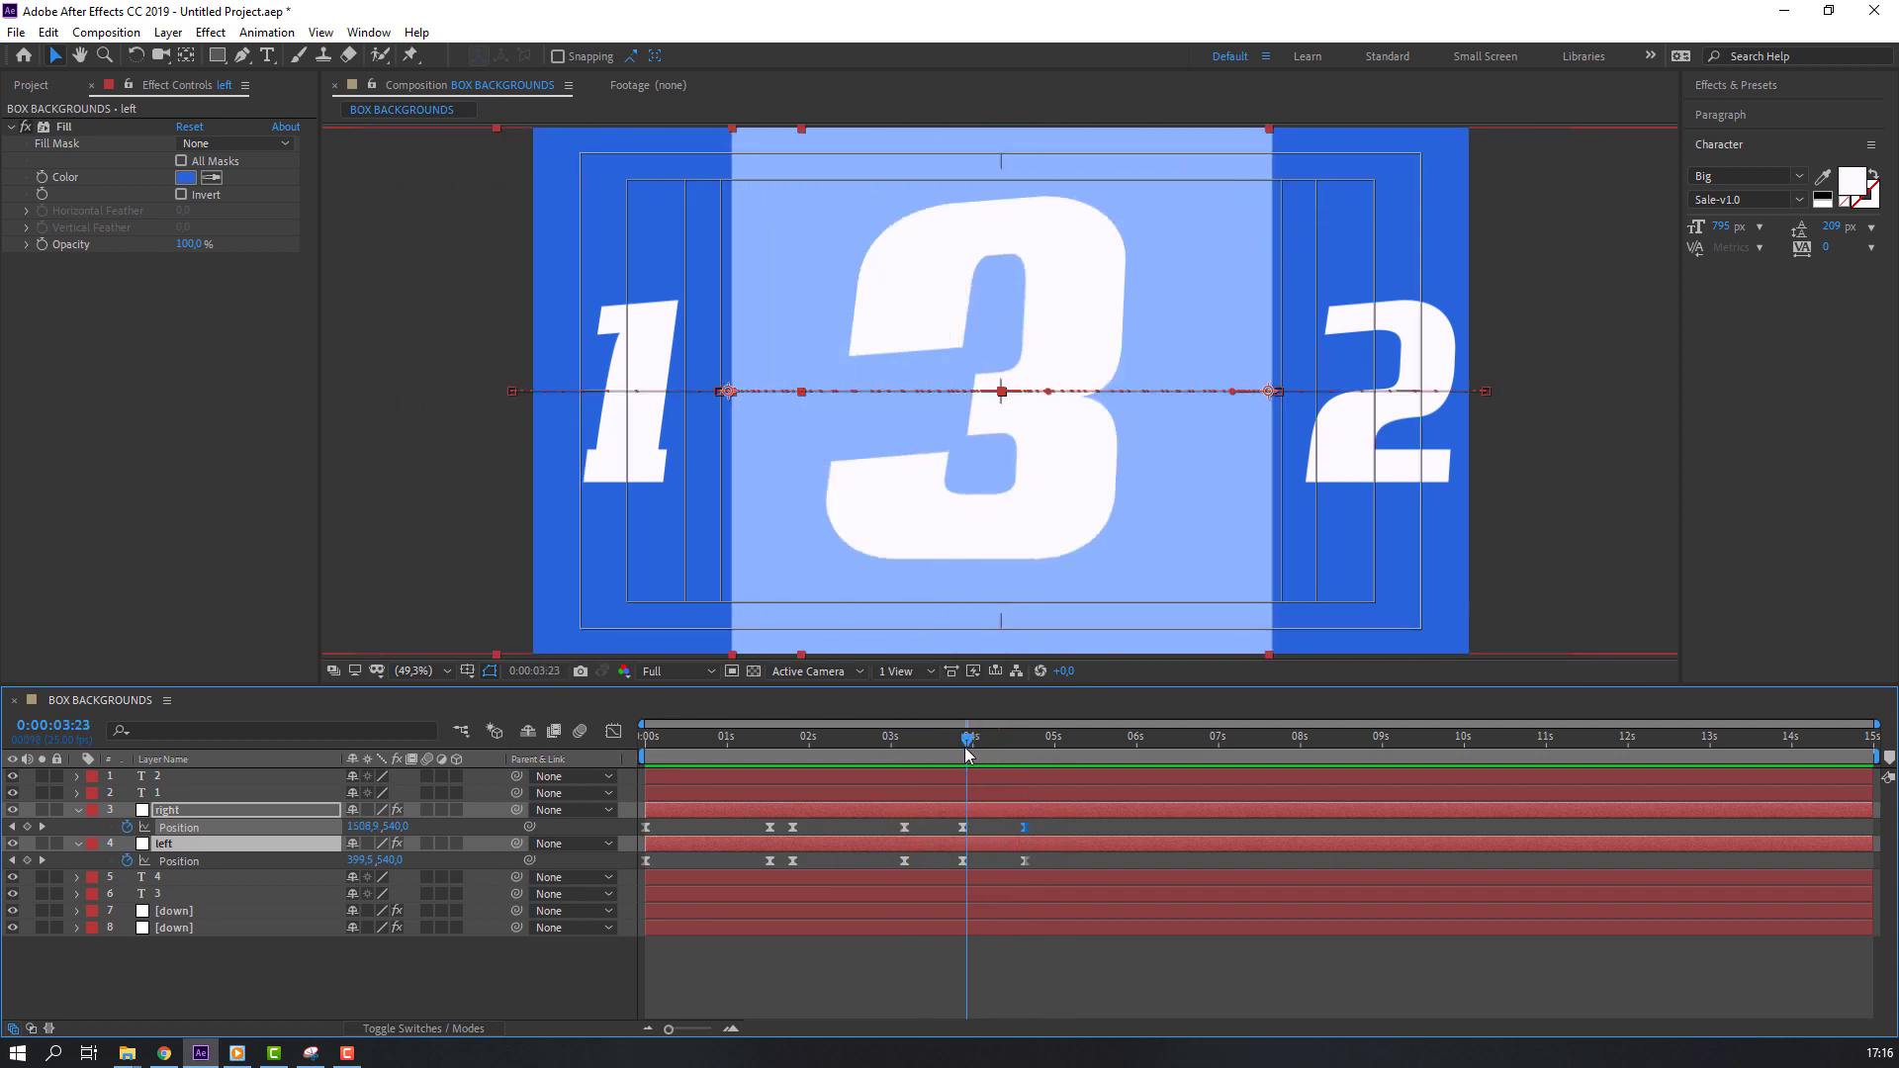
click(175, 794)
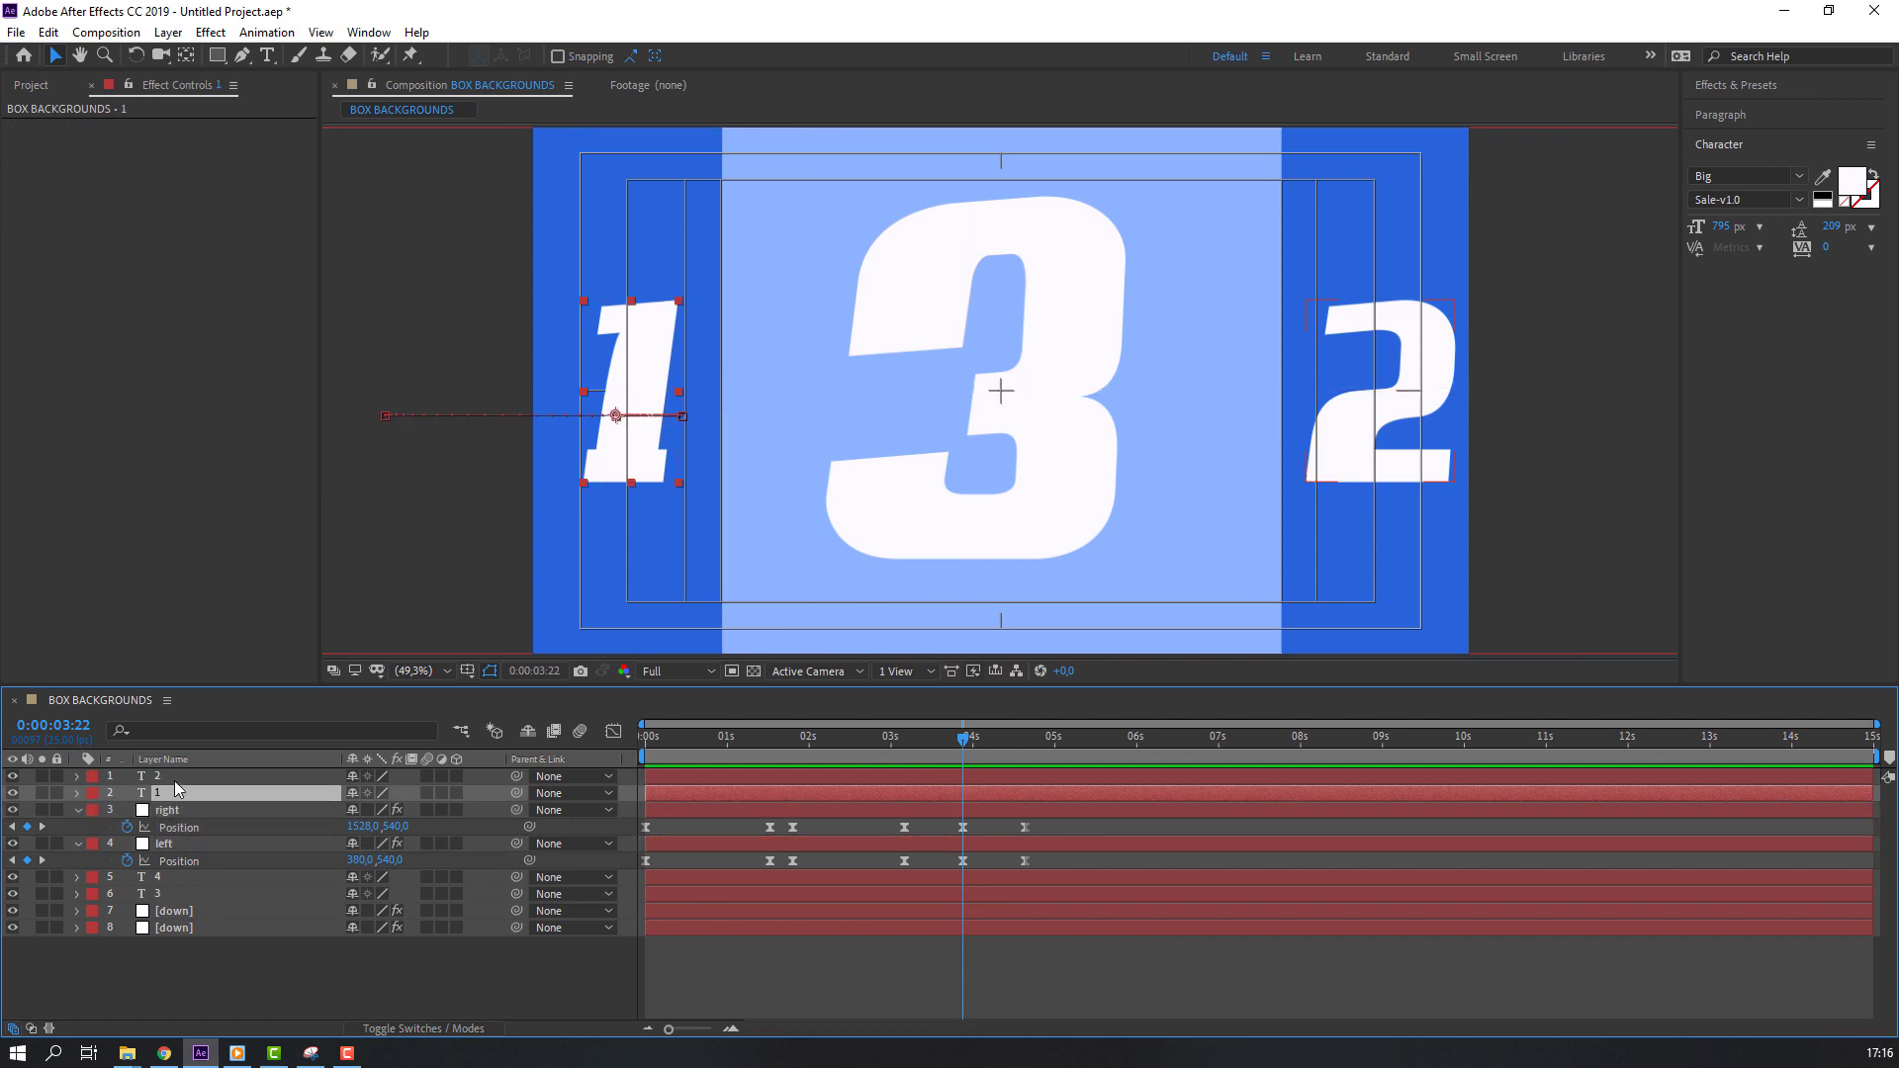
shift+click(174, 777)
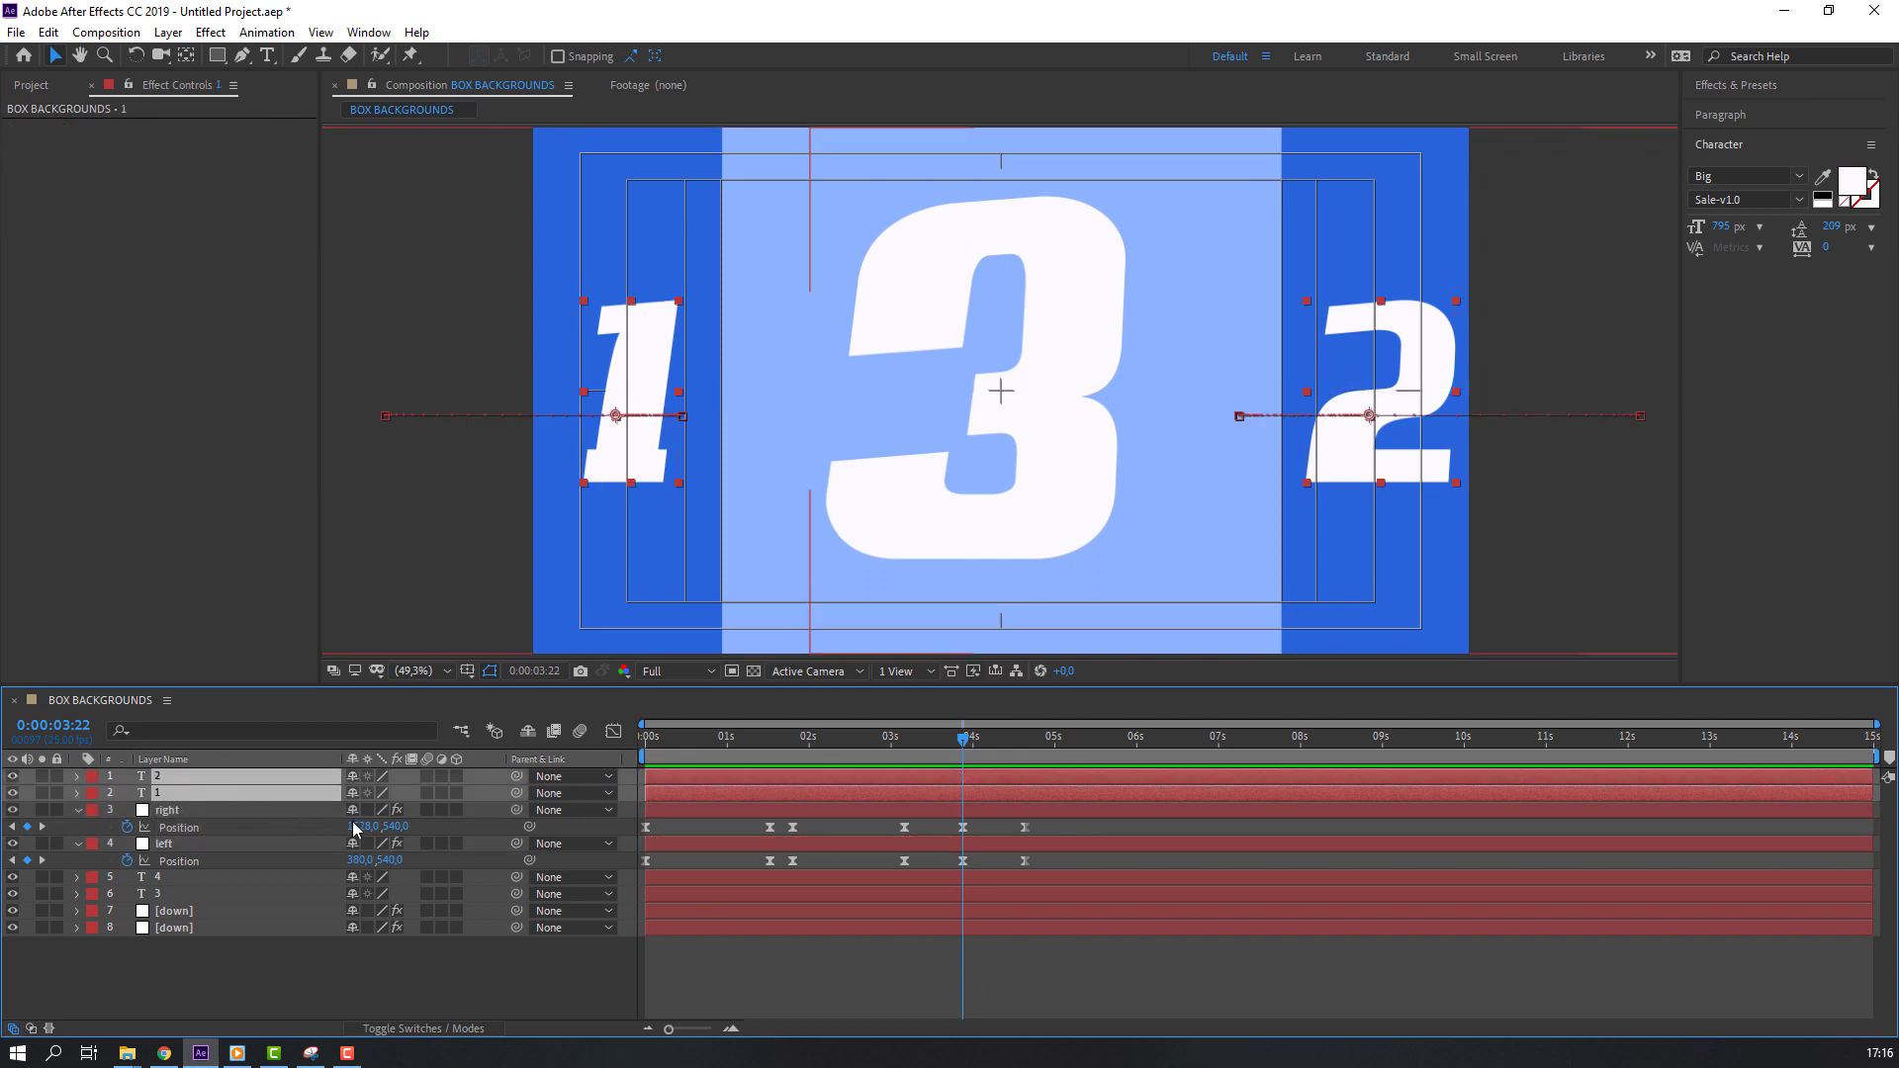
- Add Position keyframes for the 1 and 2 layers at 03:22, then move the time to 4:16
key(p)
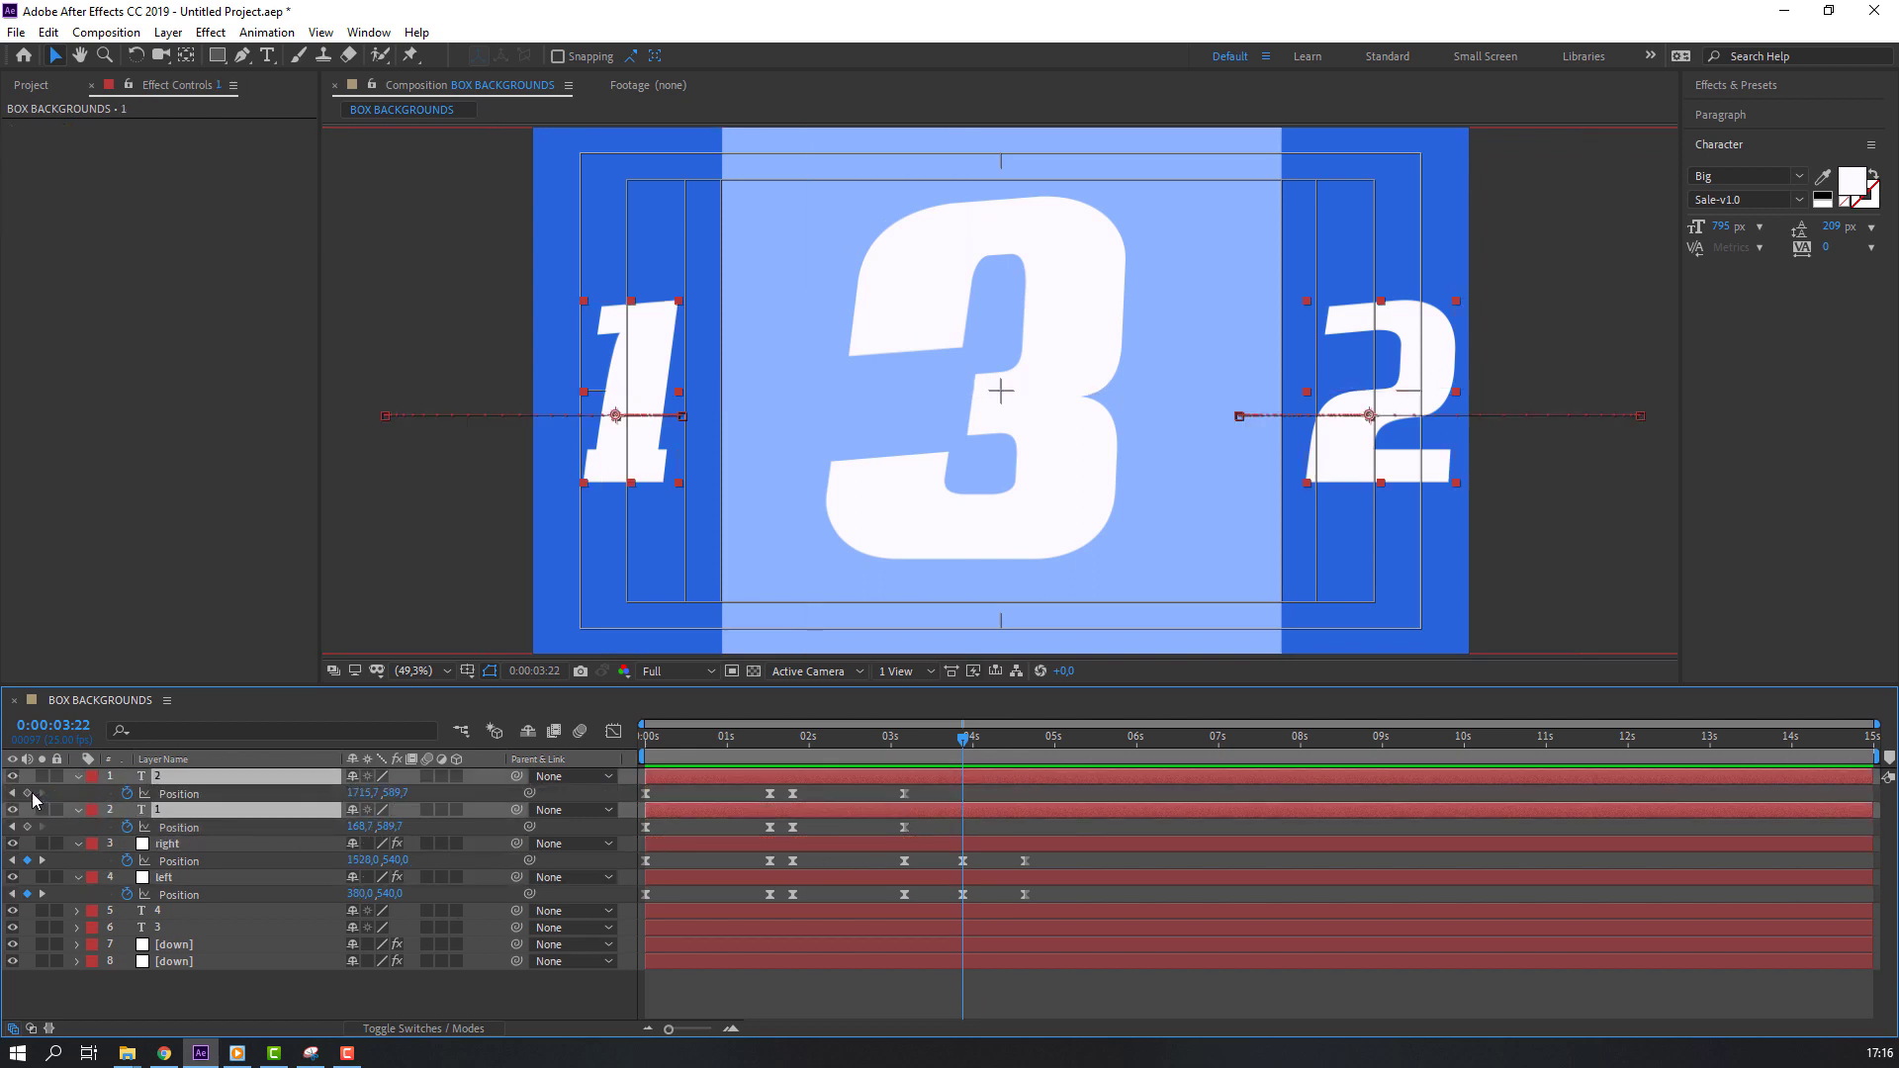
click(28, 793)
drag(999, 737, 1025, 737)
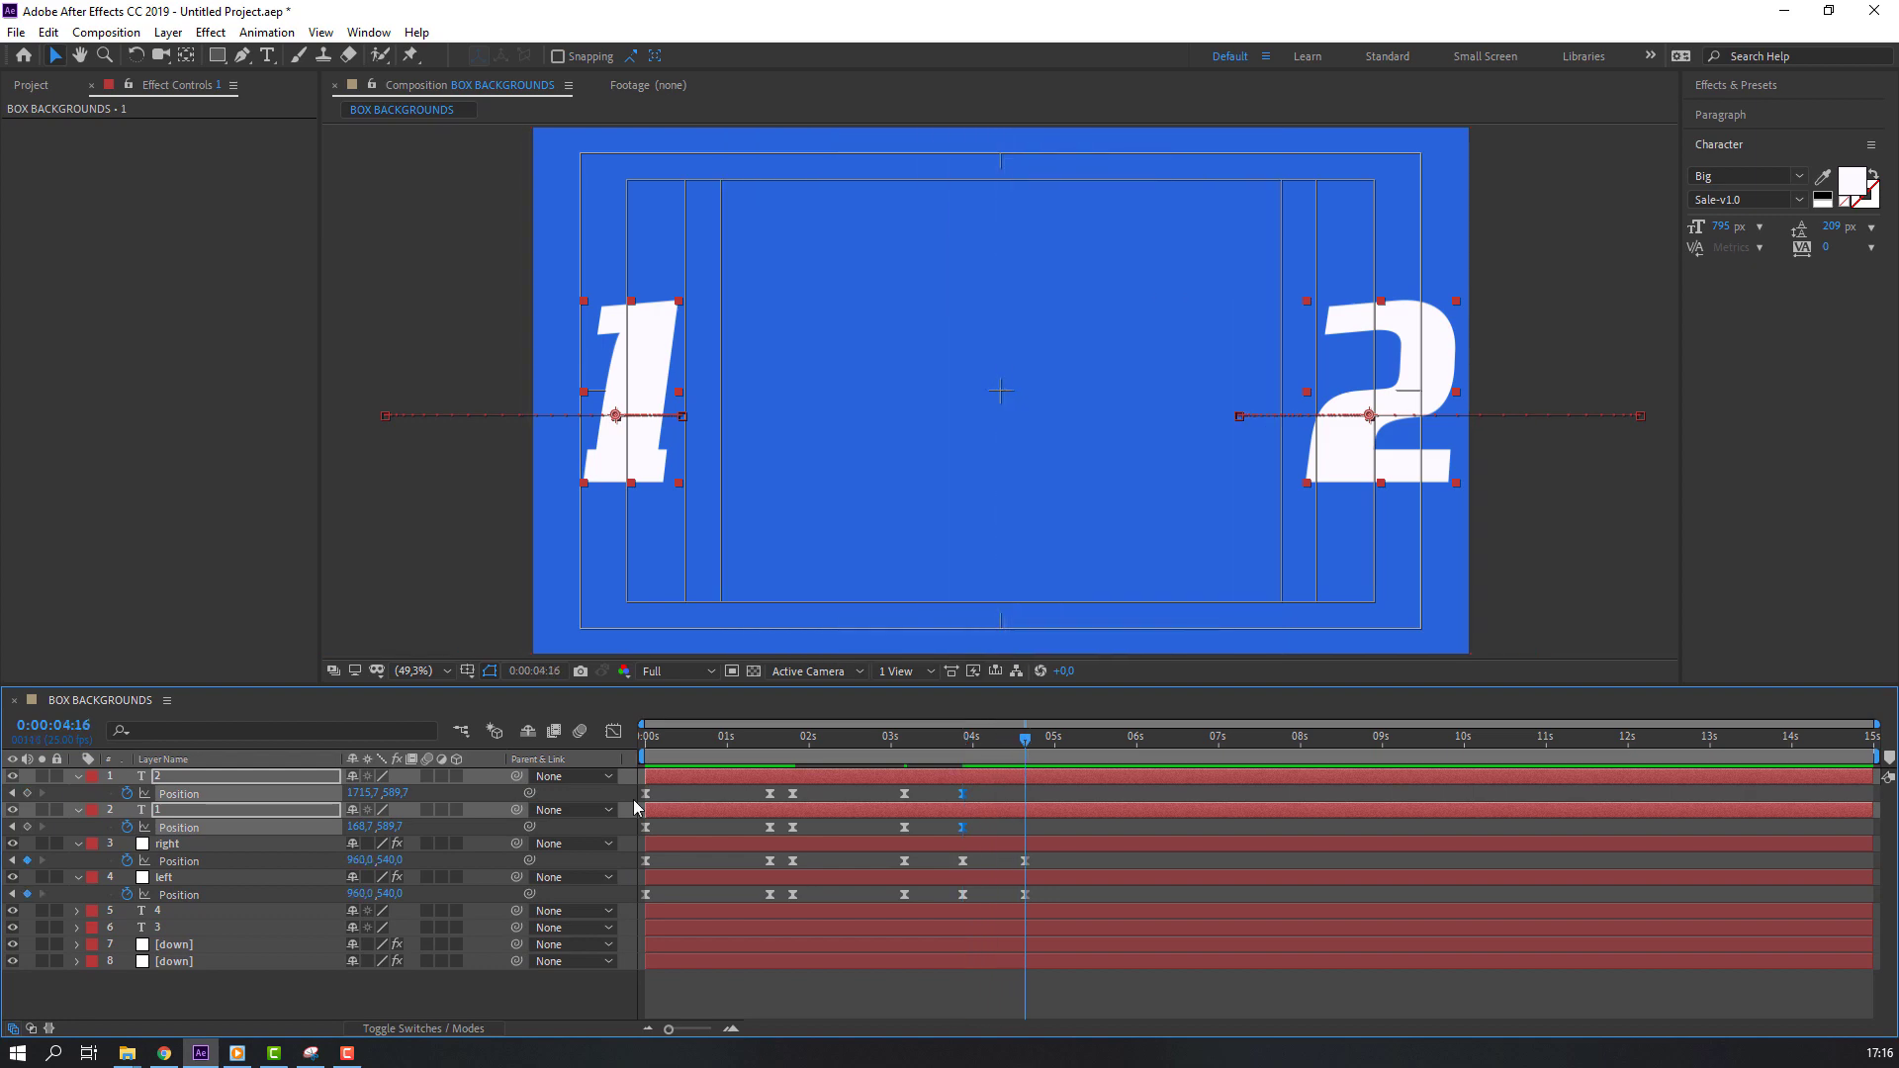
key(F2)
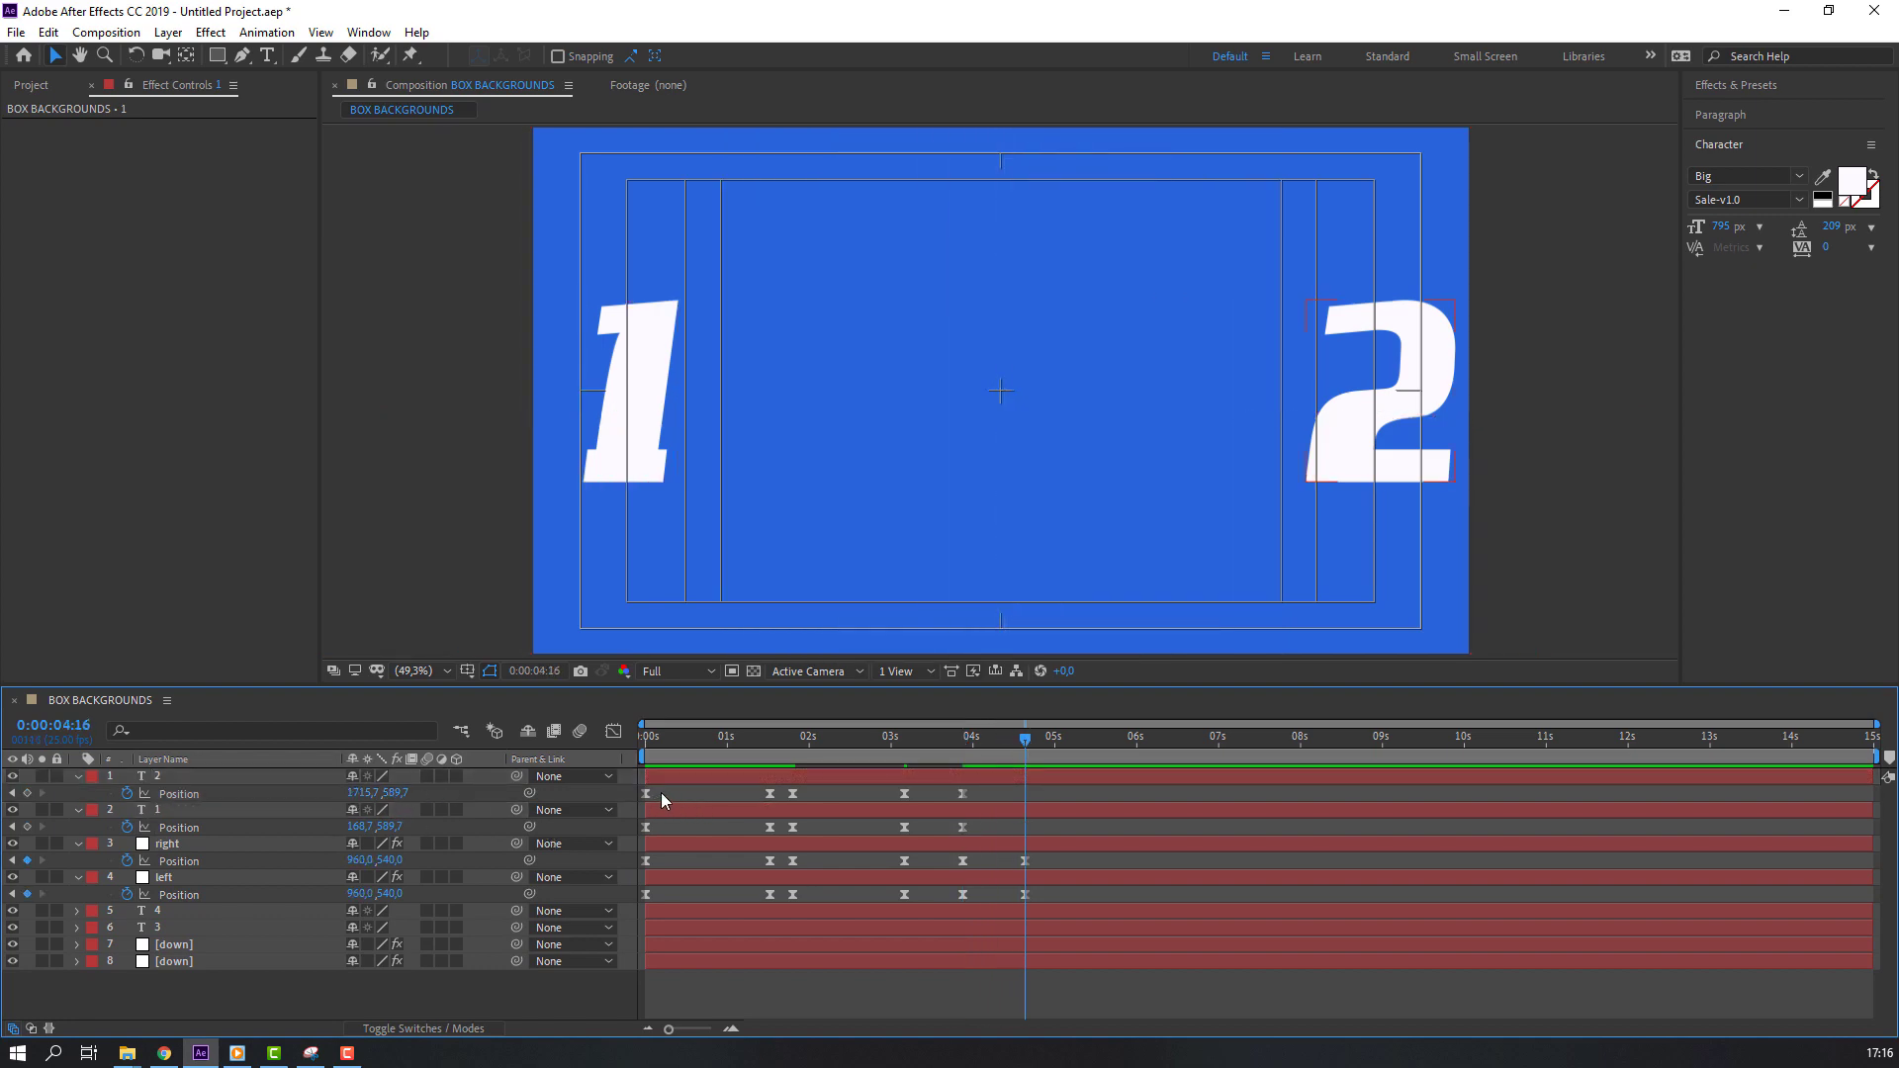
- Copy each number's 03:22 Position keyframe to 4:16 for layers 2 and 1
click(706, 796)
click(769, 793)
key(ctrl+c)
key(ctrl+v)
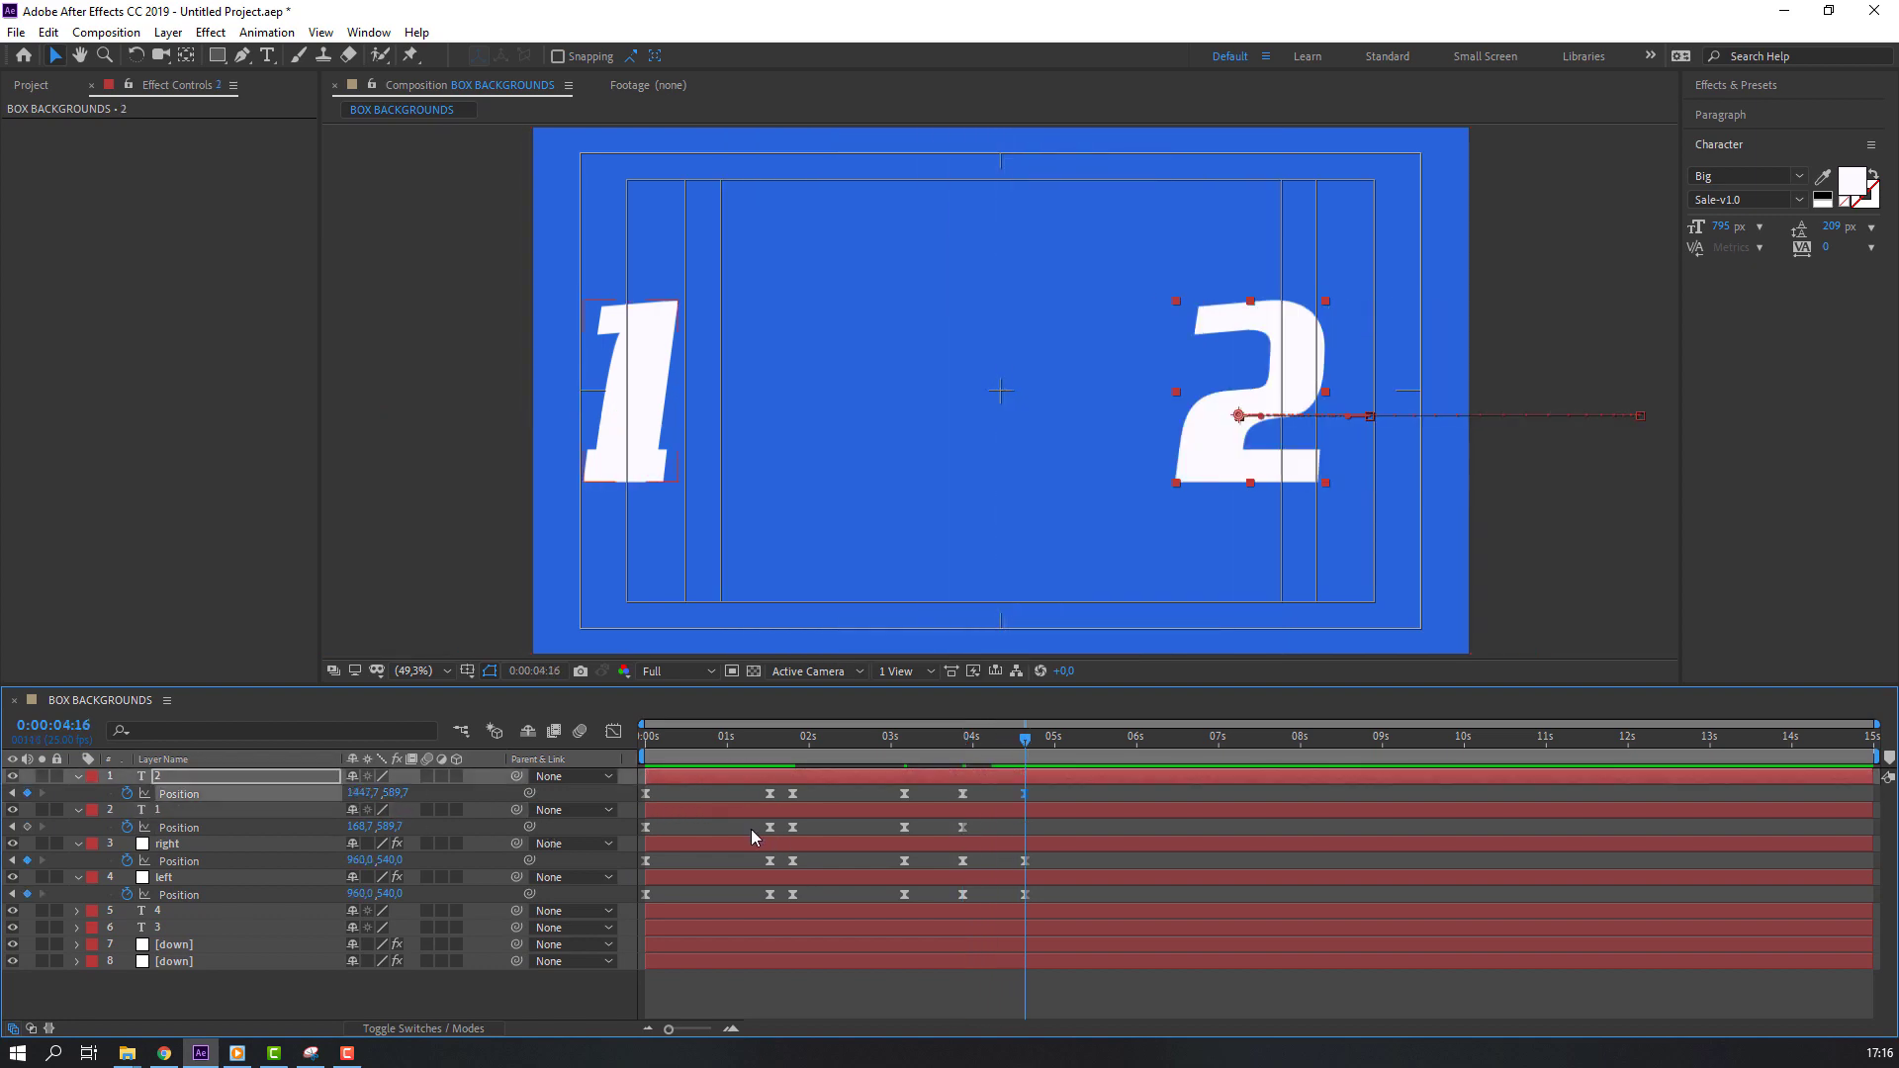
click(769, 827)
key(ctrl+c)
key(ctrl+v)
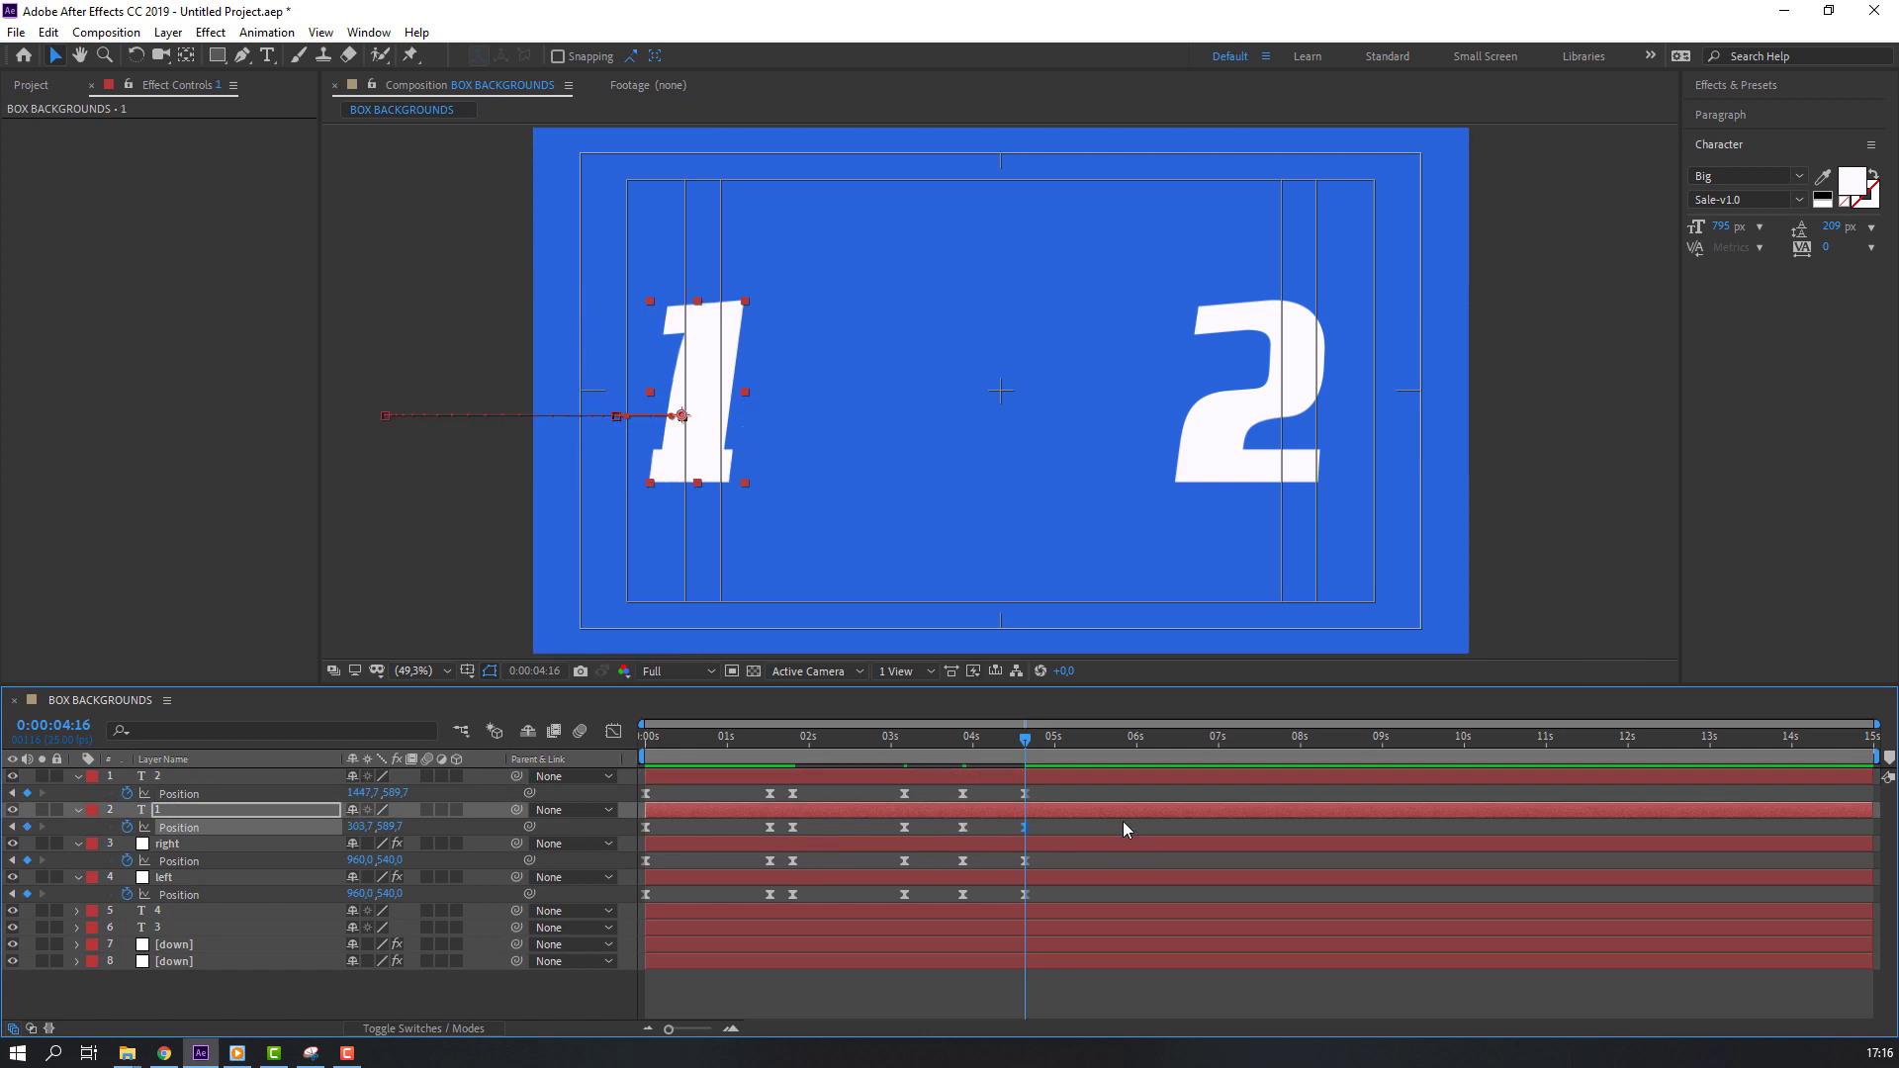
click(970, 782)
- Slide the 2 off-frame right to X 2054.7 and the 1 off-frame left to X -153.3
drag(872, 750, 1025, 763)
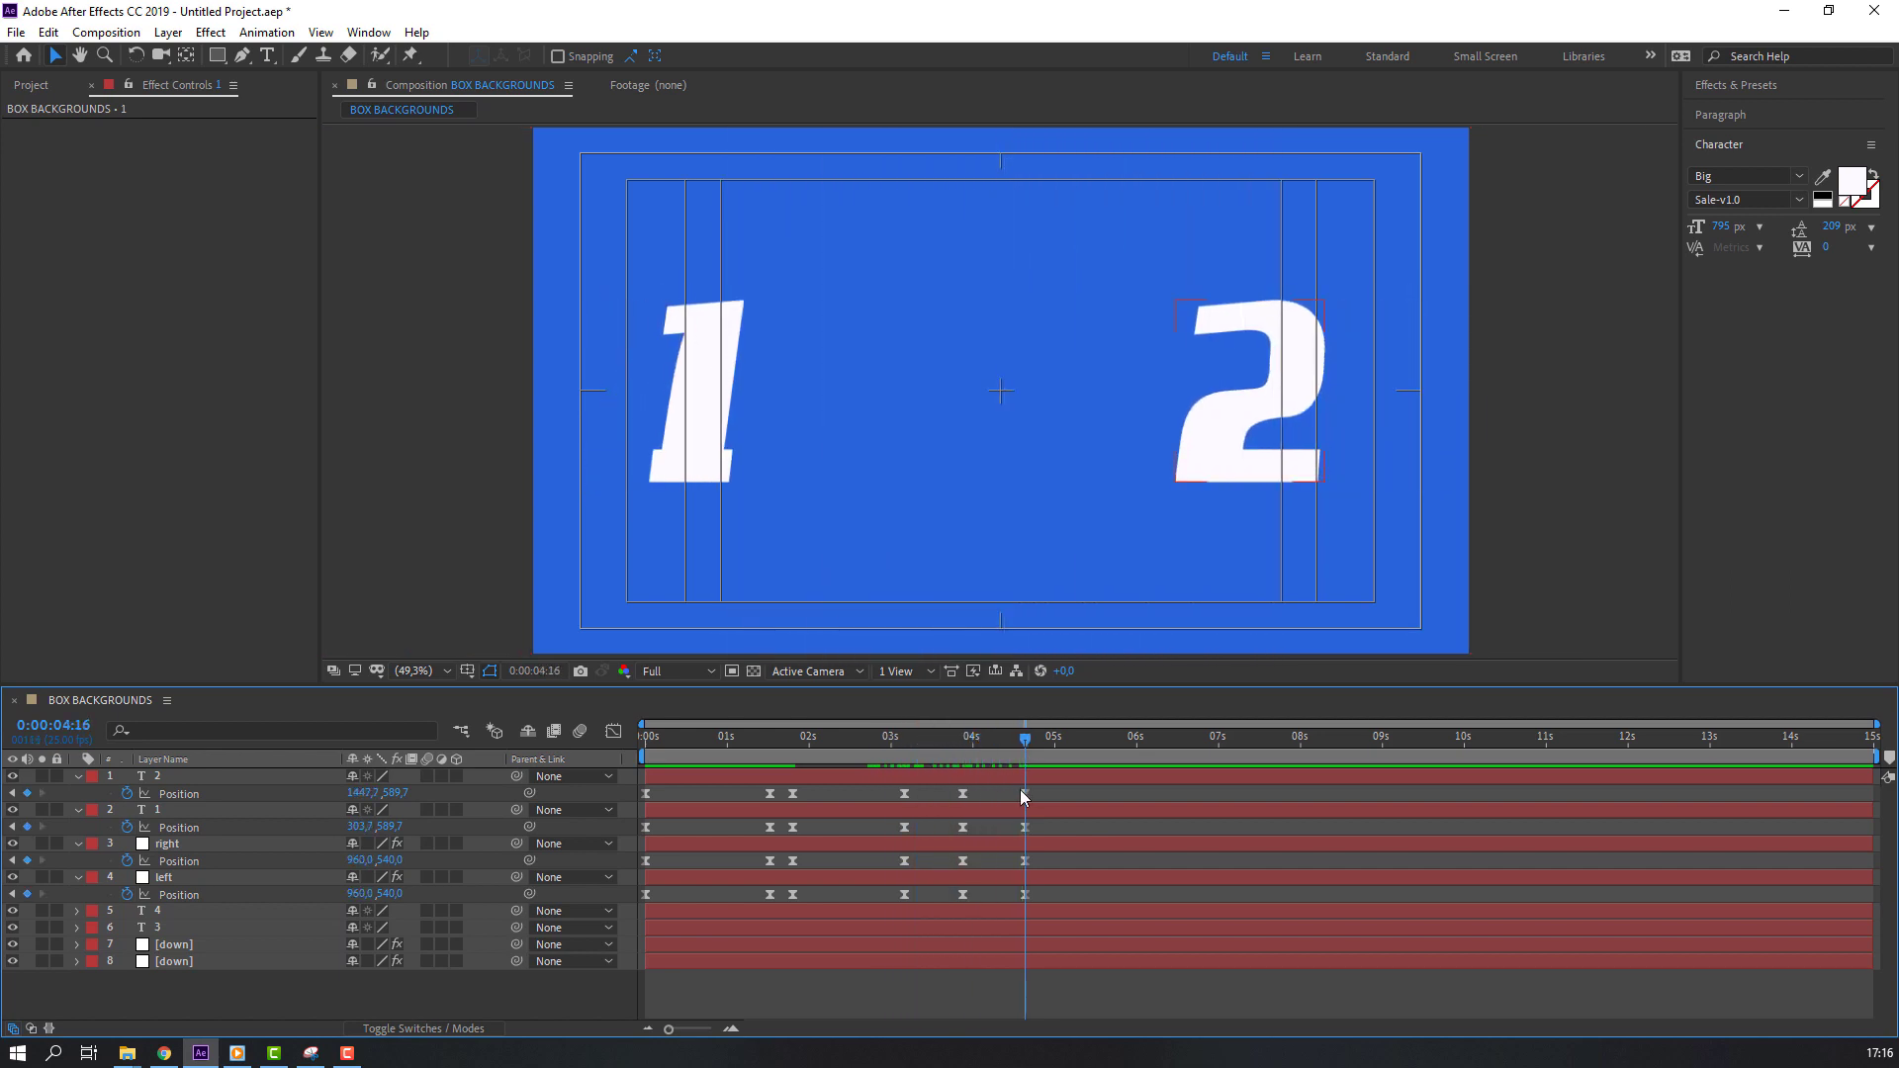
mouse_move(372, 794)
mouse_down()
mouse_move(391, 860)
mouse_move(331, 827)
mouse_up()
click(1113, 1006)
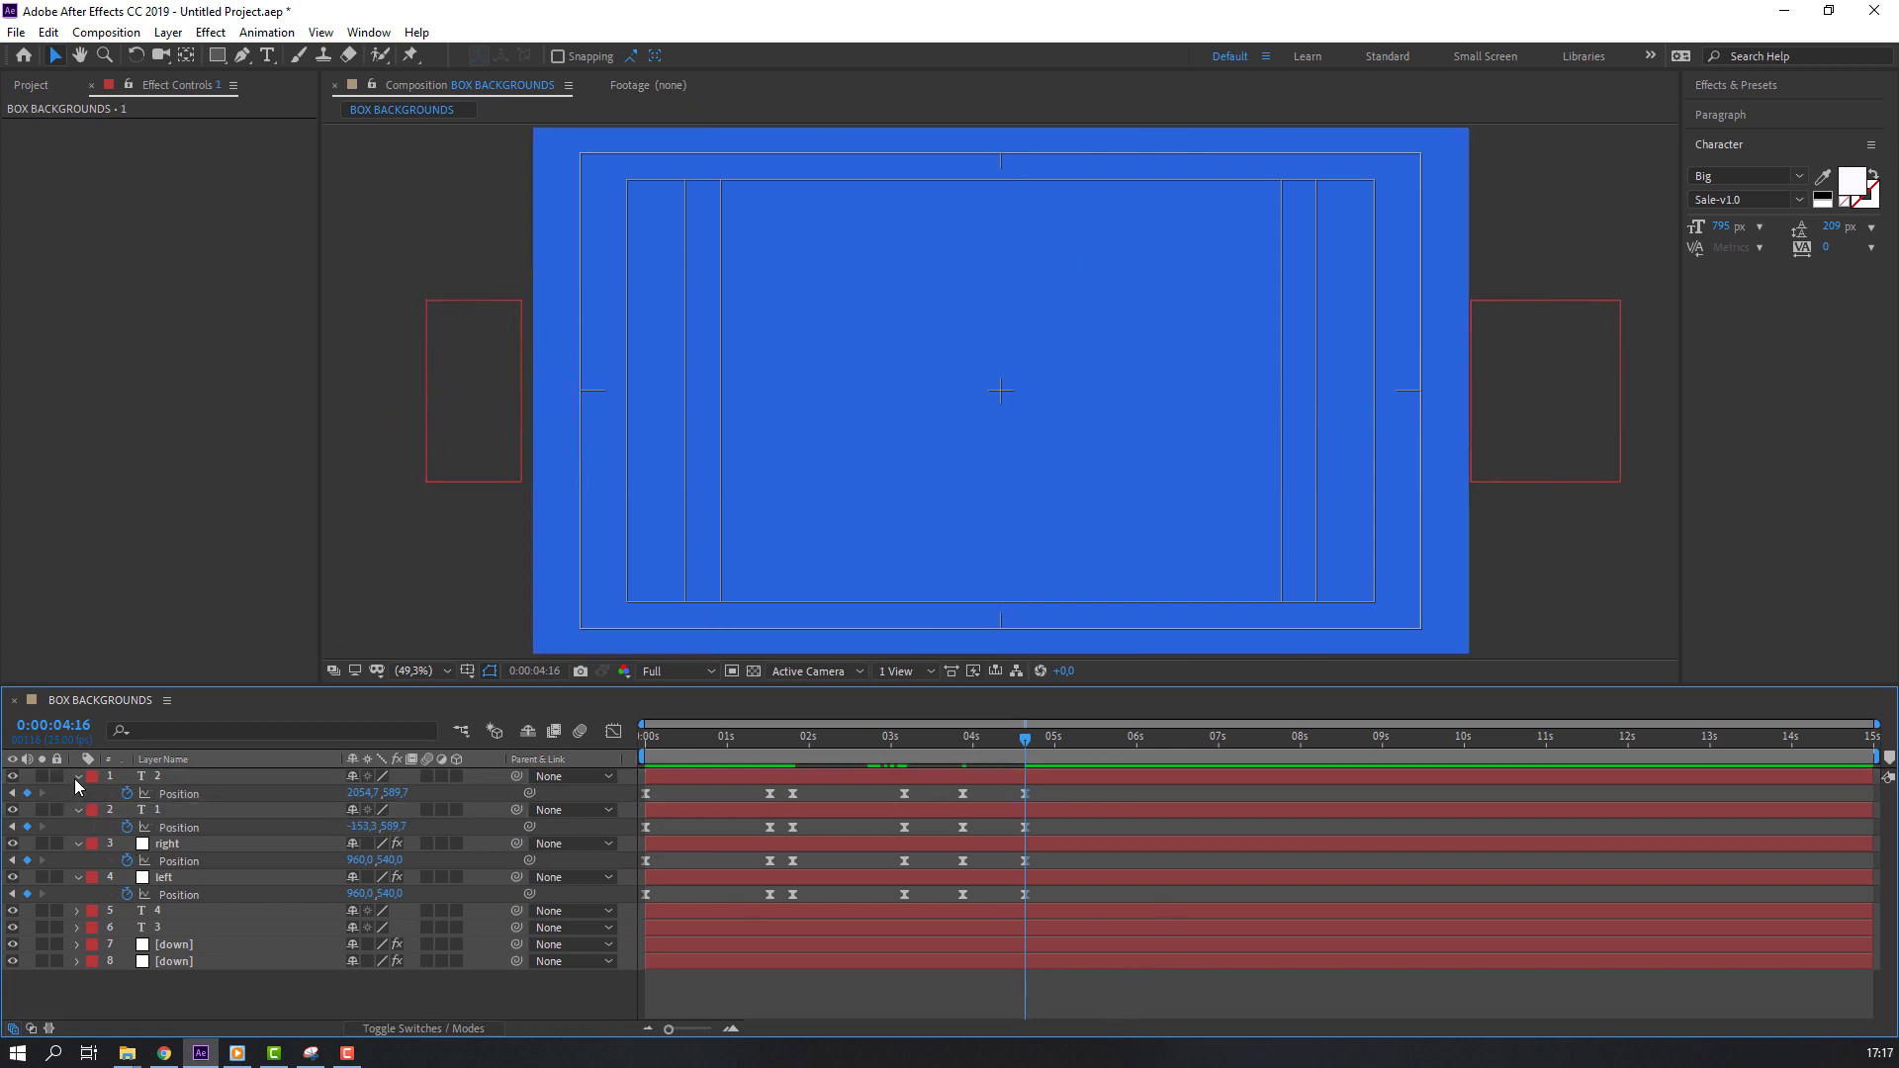
- Create a new text layer on the canvas reading 'GO!'
click(267, 57)
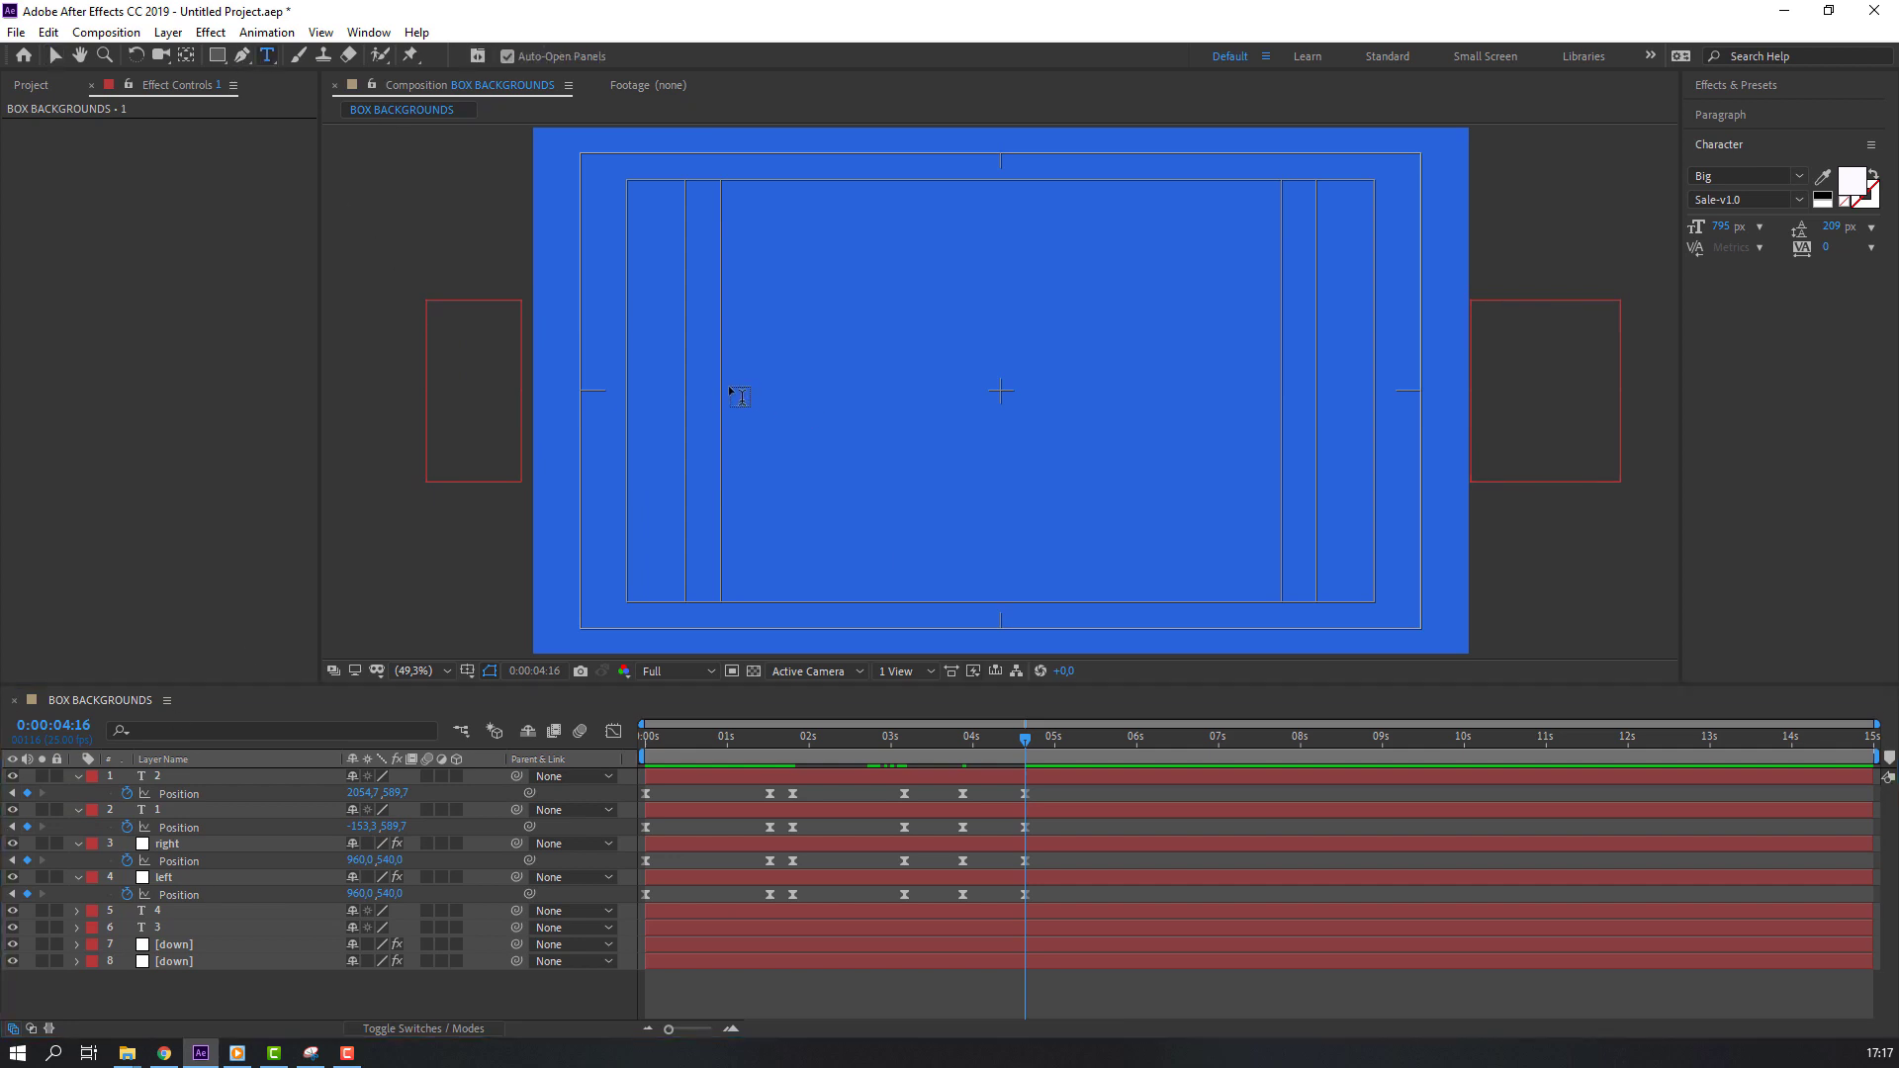
click(683, 390)
text(S)
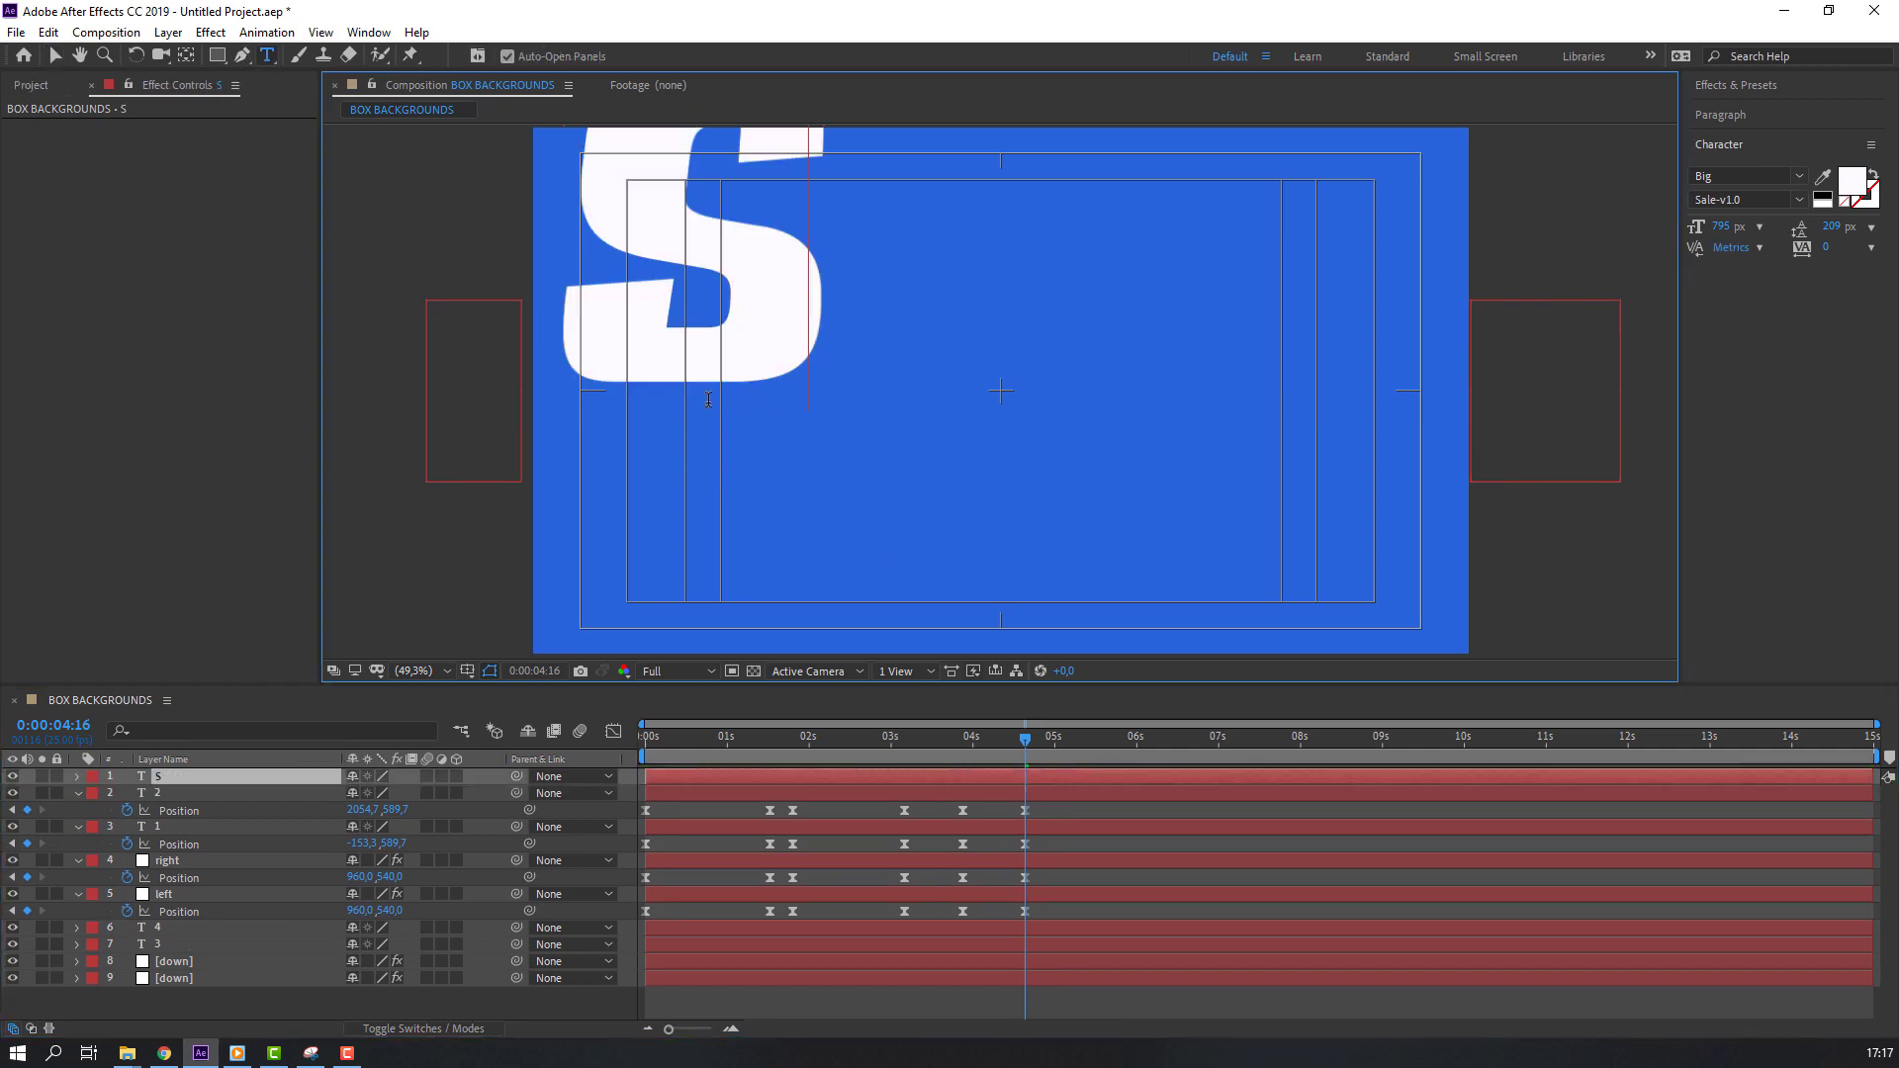
text(TA)
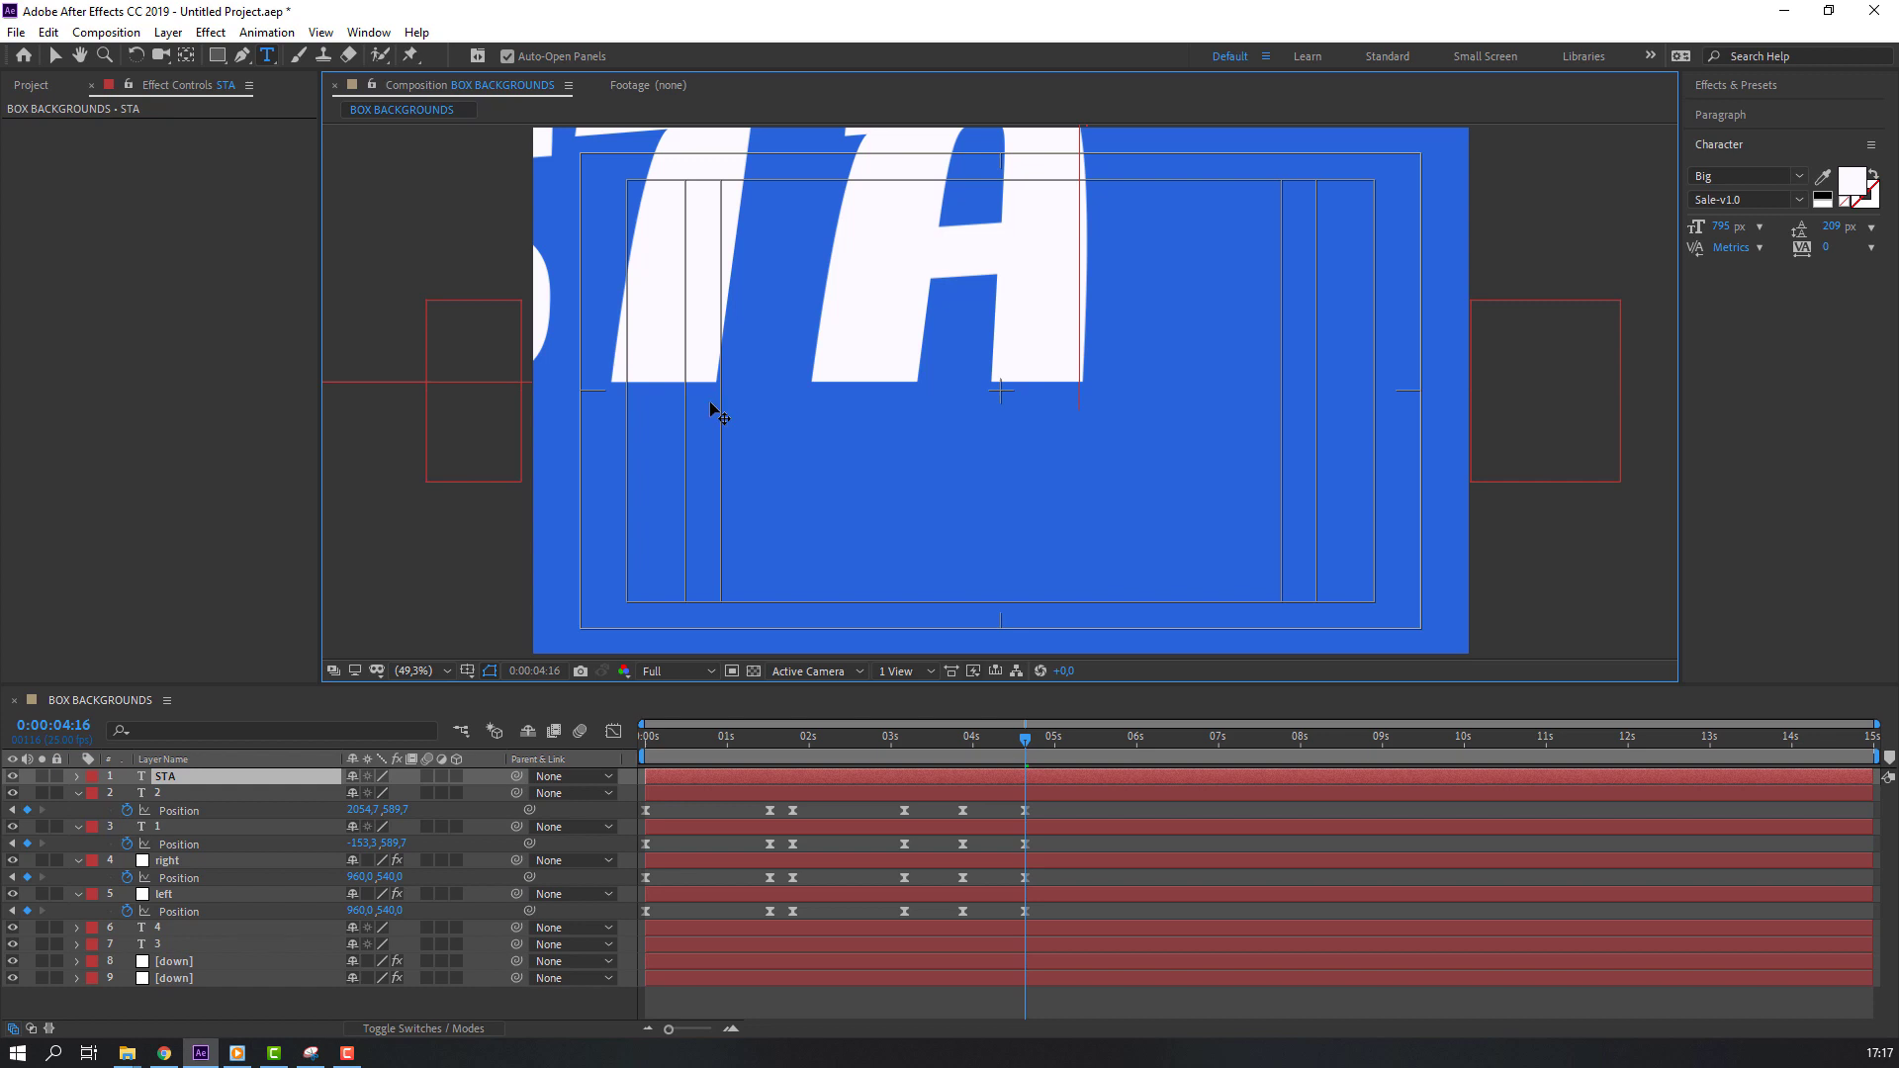
key(ctrl+a)
text(GO)
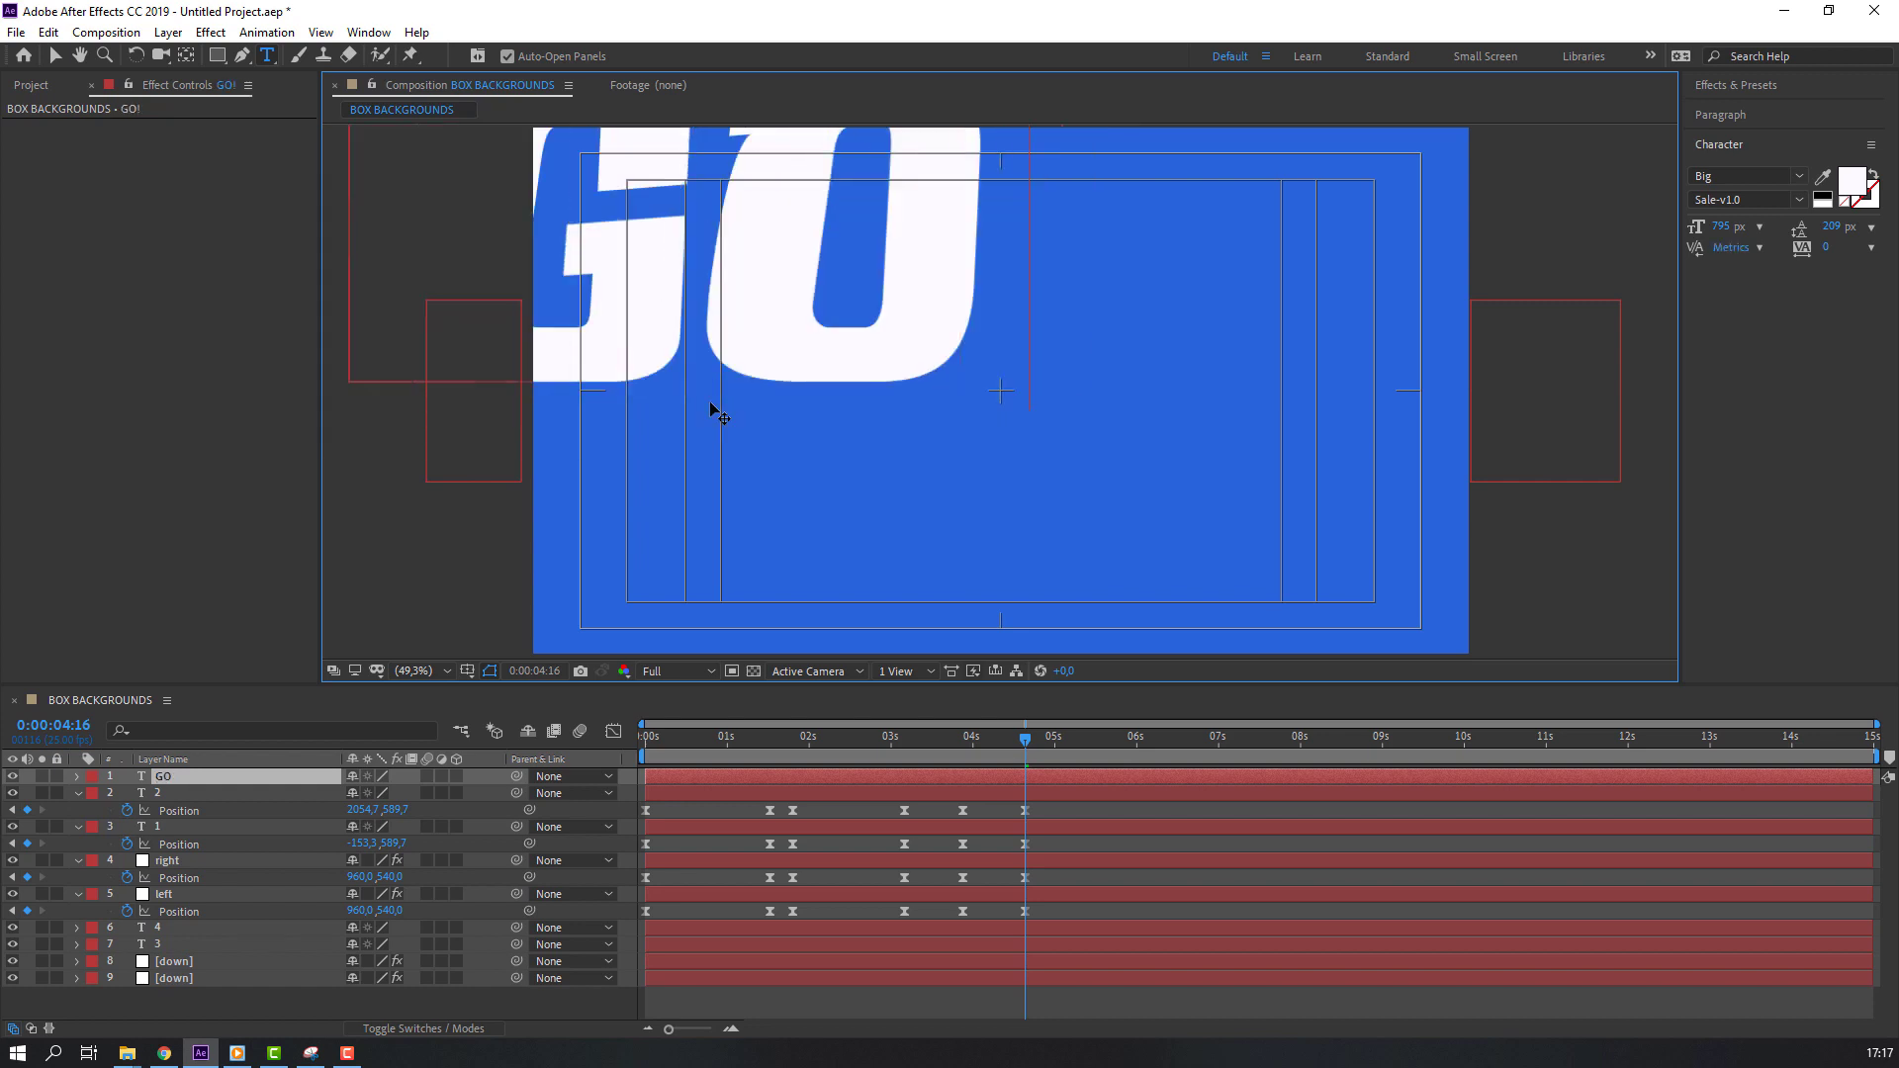
text(!)
click(54, 55)
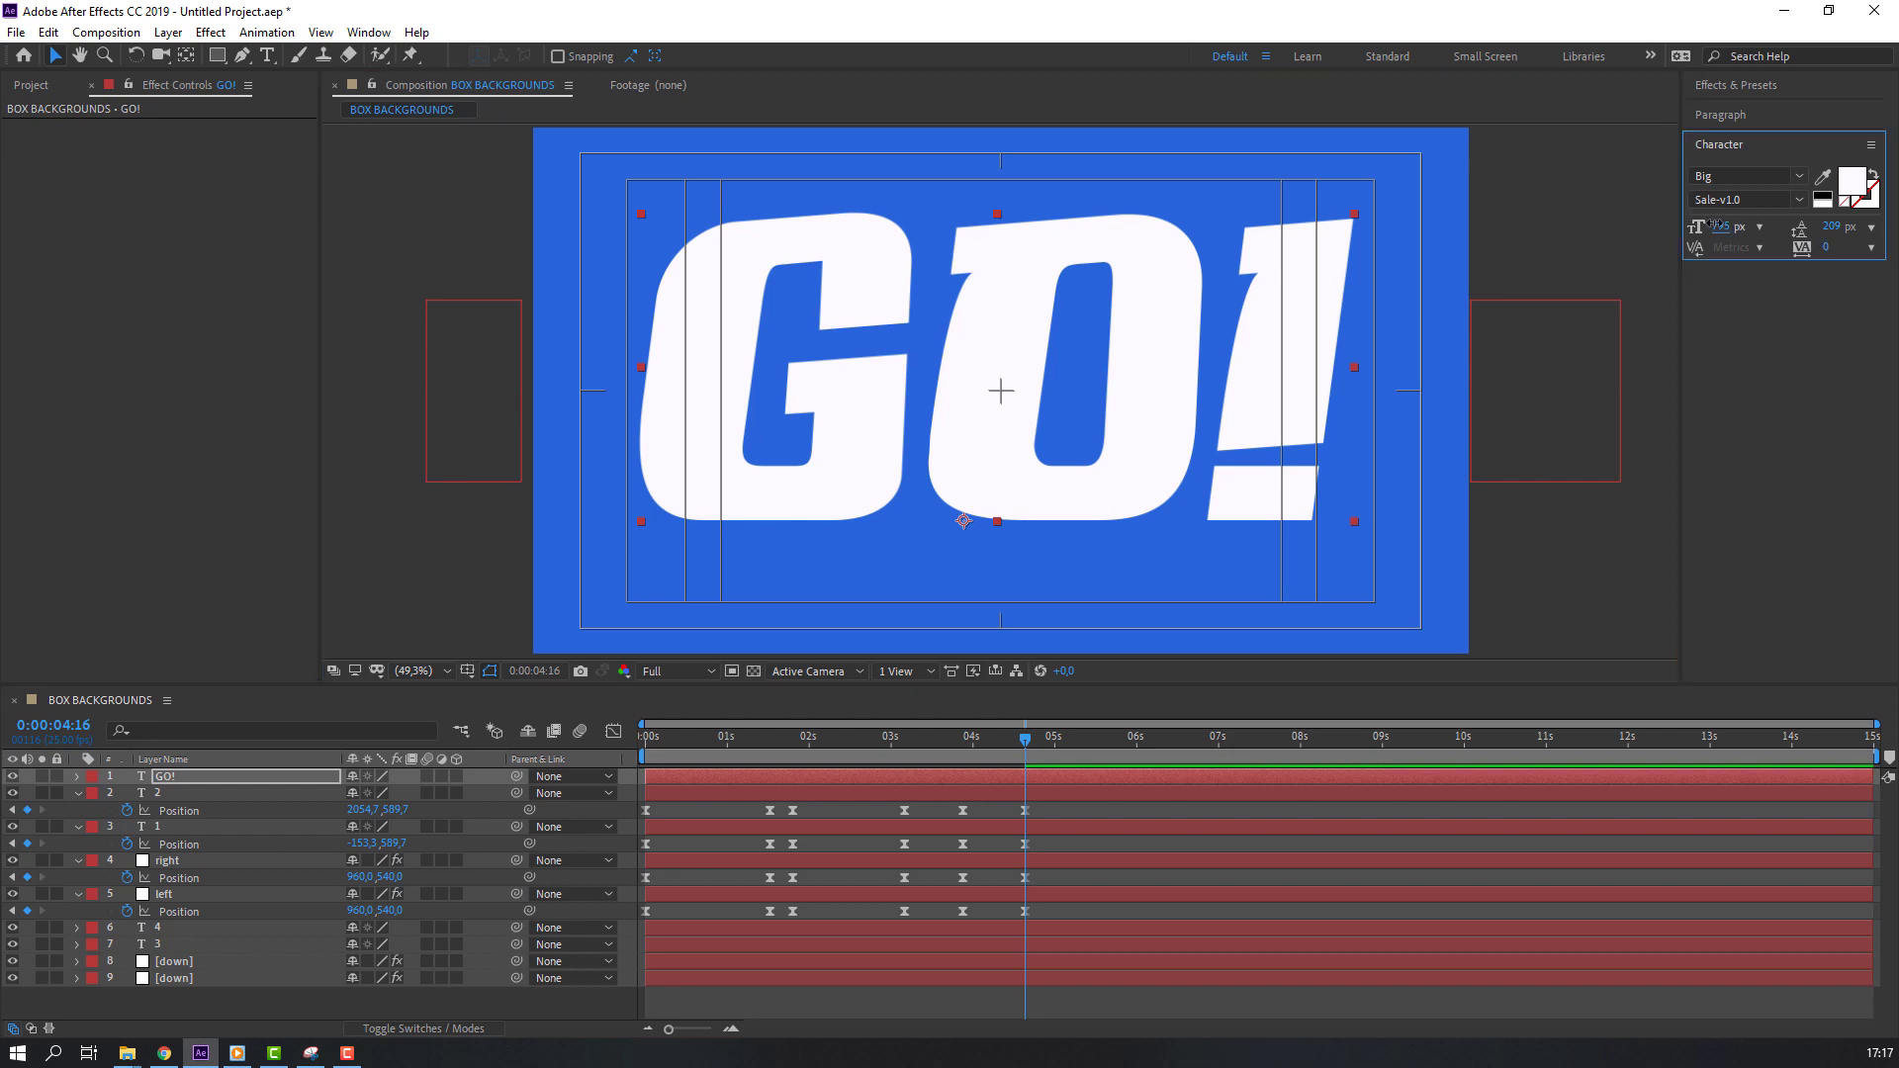
- Resize GO! to 382 px and centre it over the blue panels
drag(1721, 226, 1405, 307)
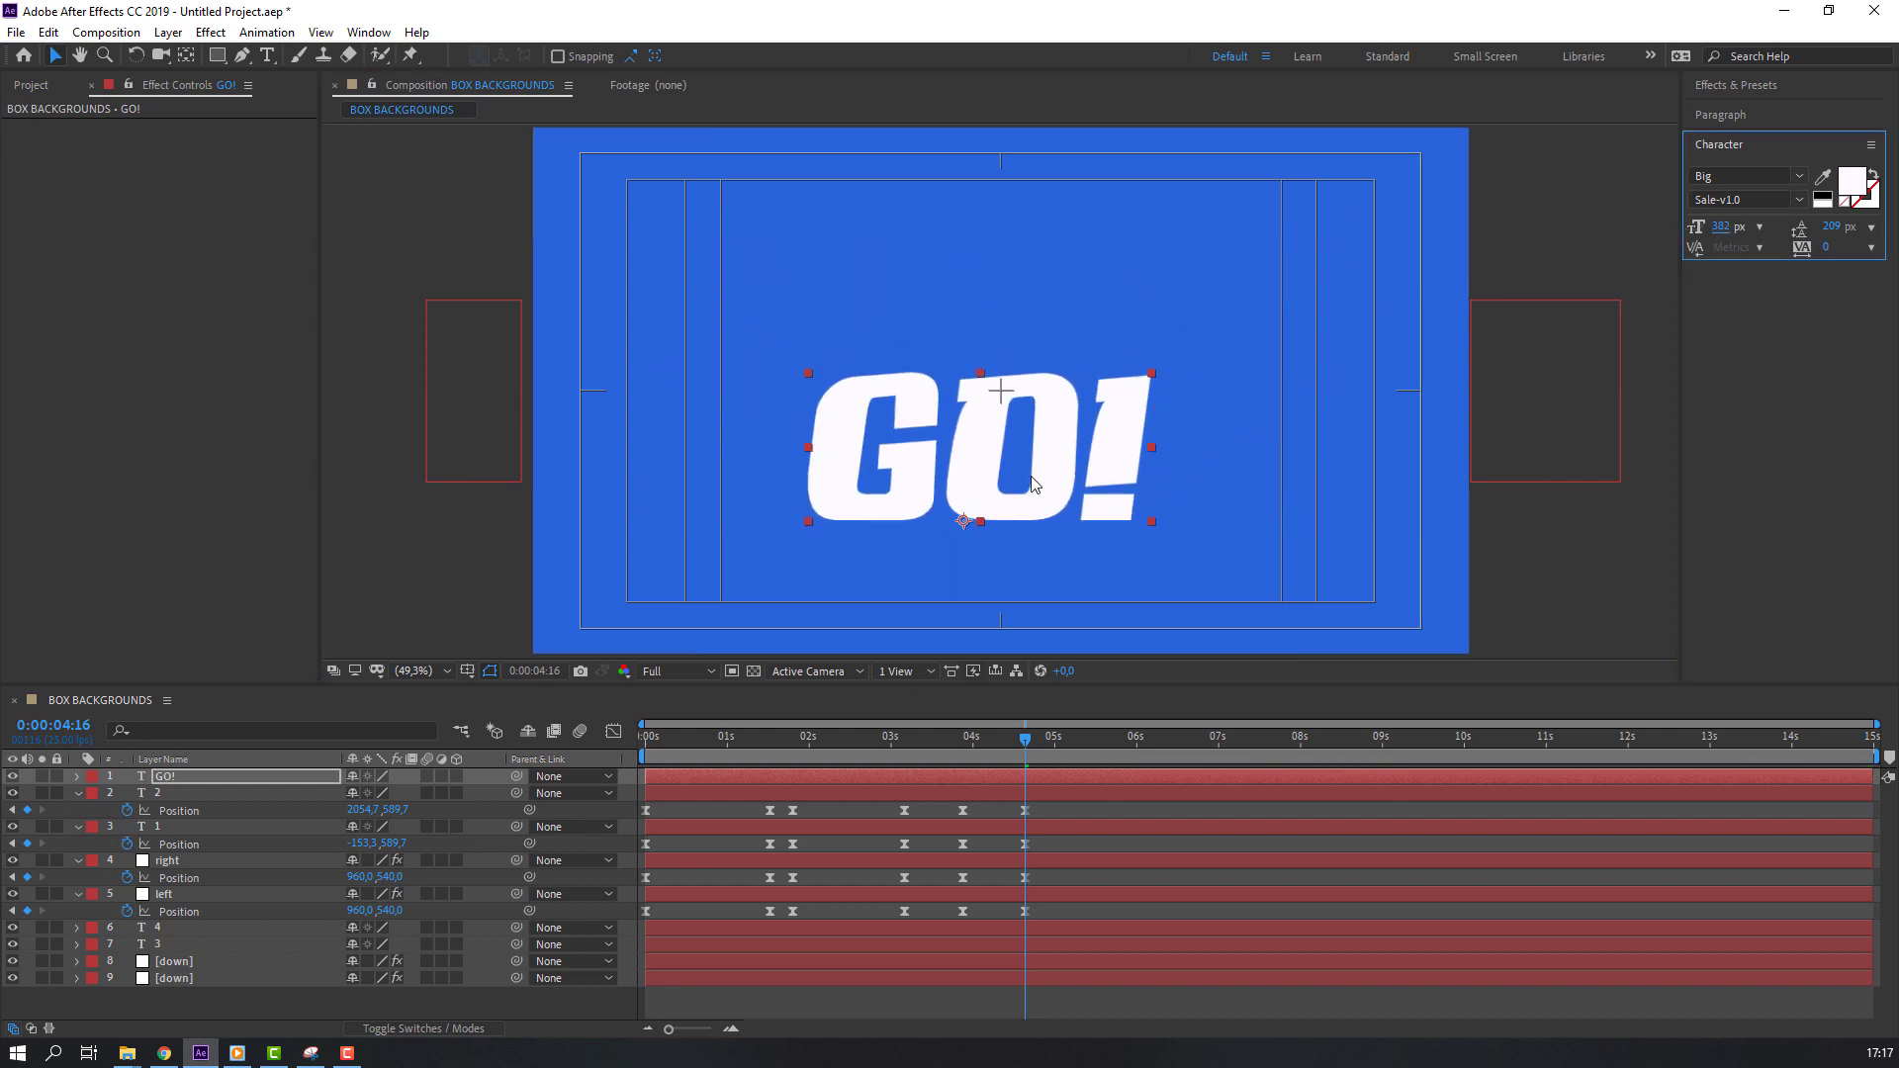
click(1009, 416)
drag(1009, 416, 1023, 414)
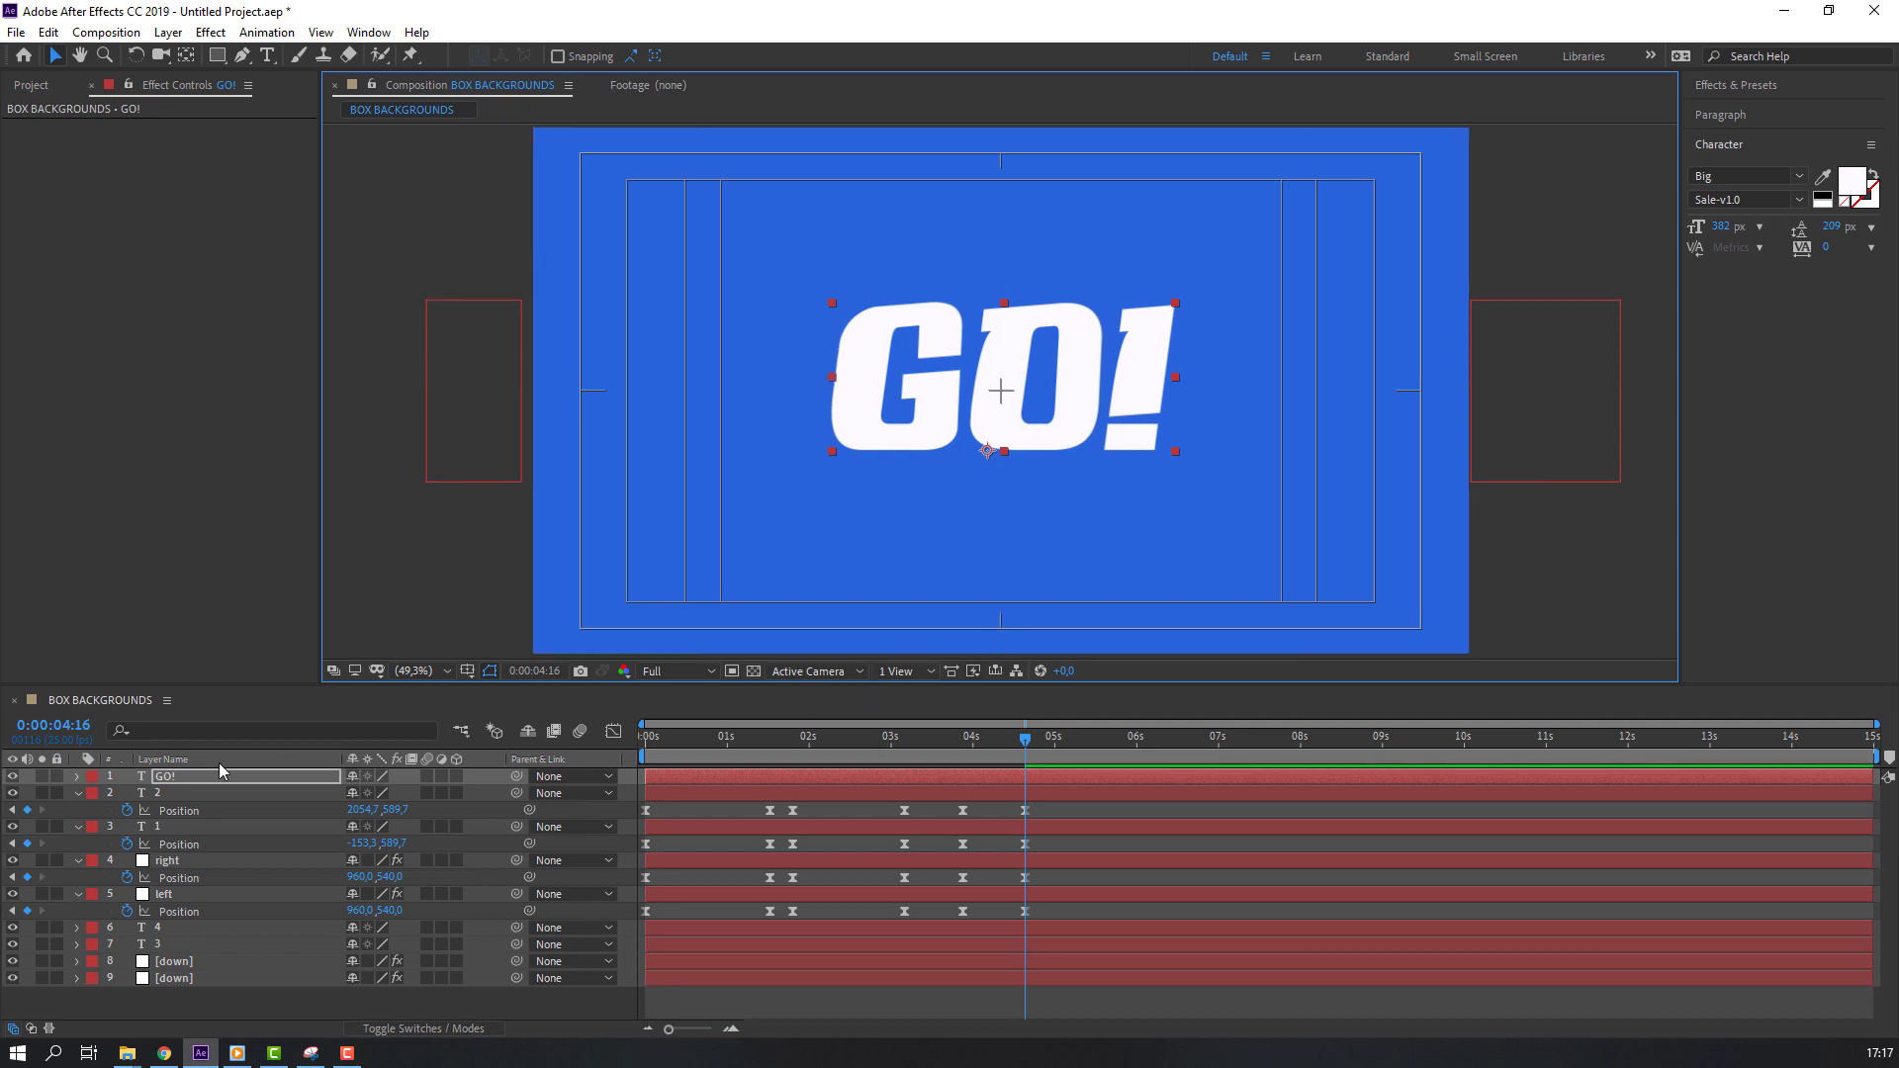
click(173, 759)
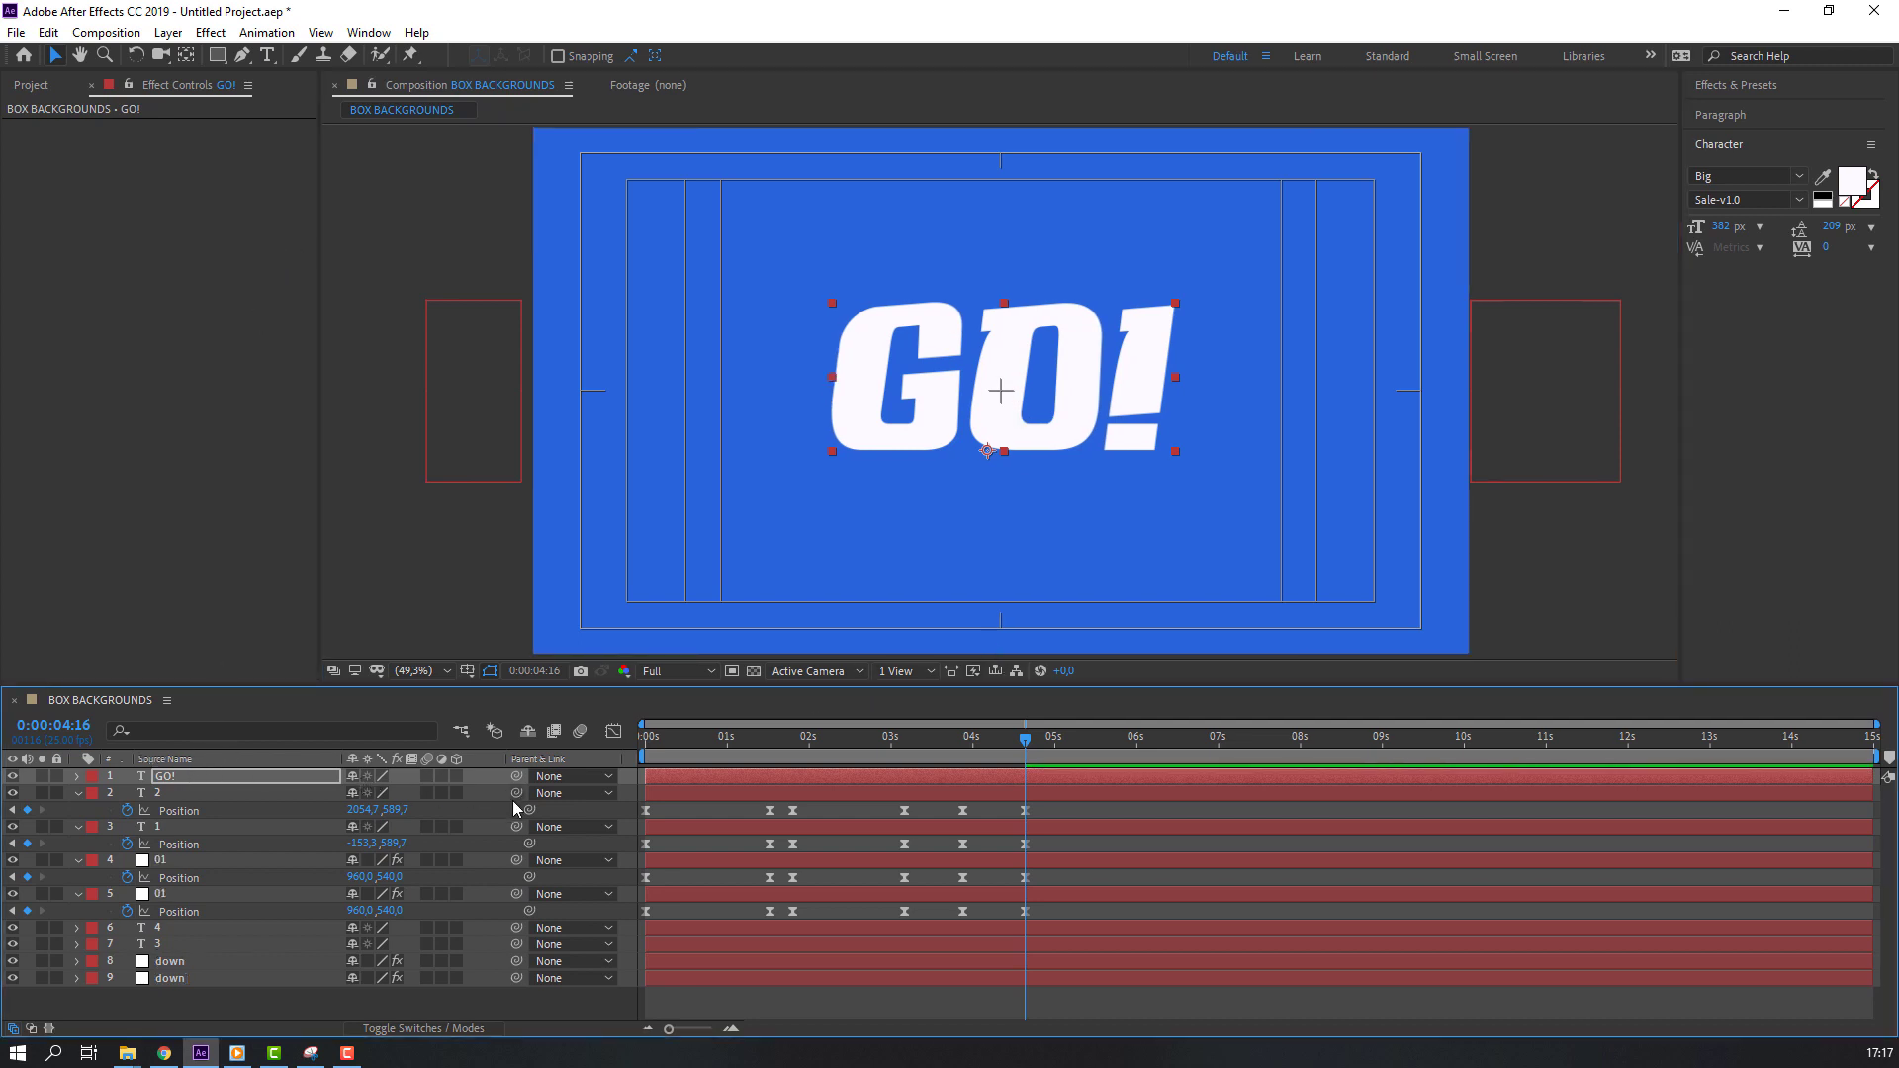
- Make the GO! layer 3D and set up its starting X Rotation angle
click(454, 780)
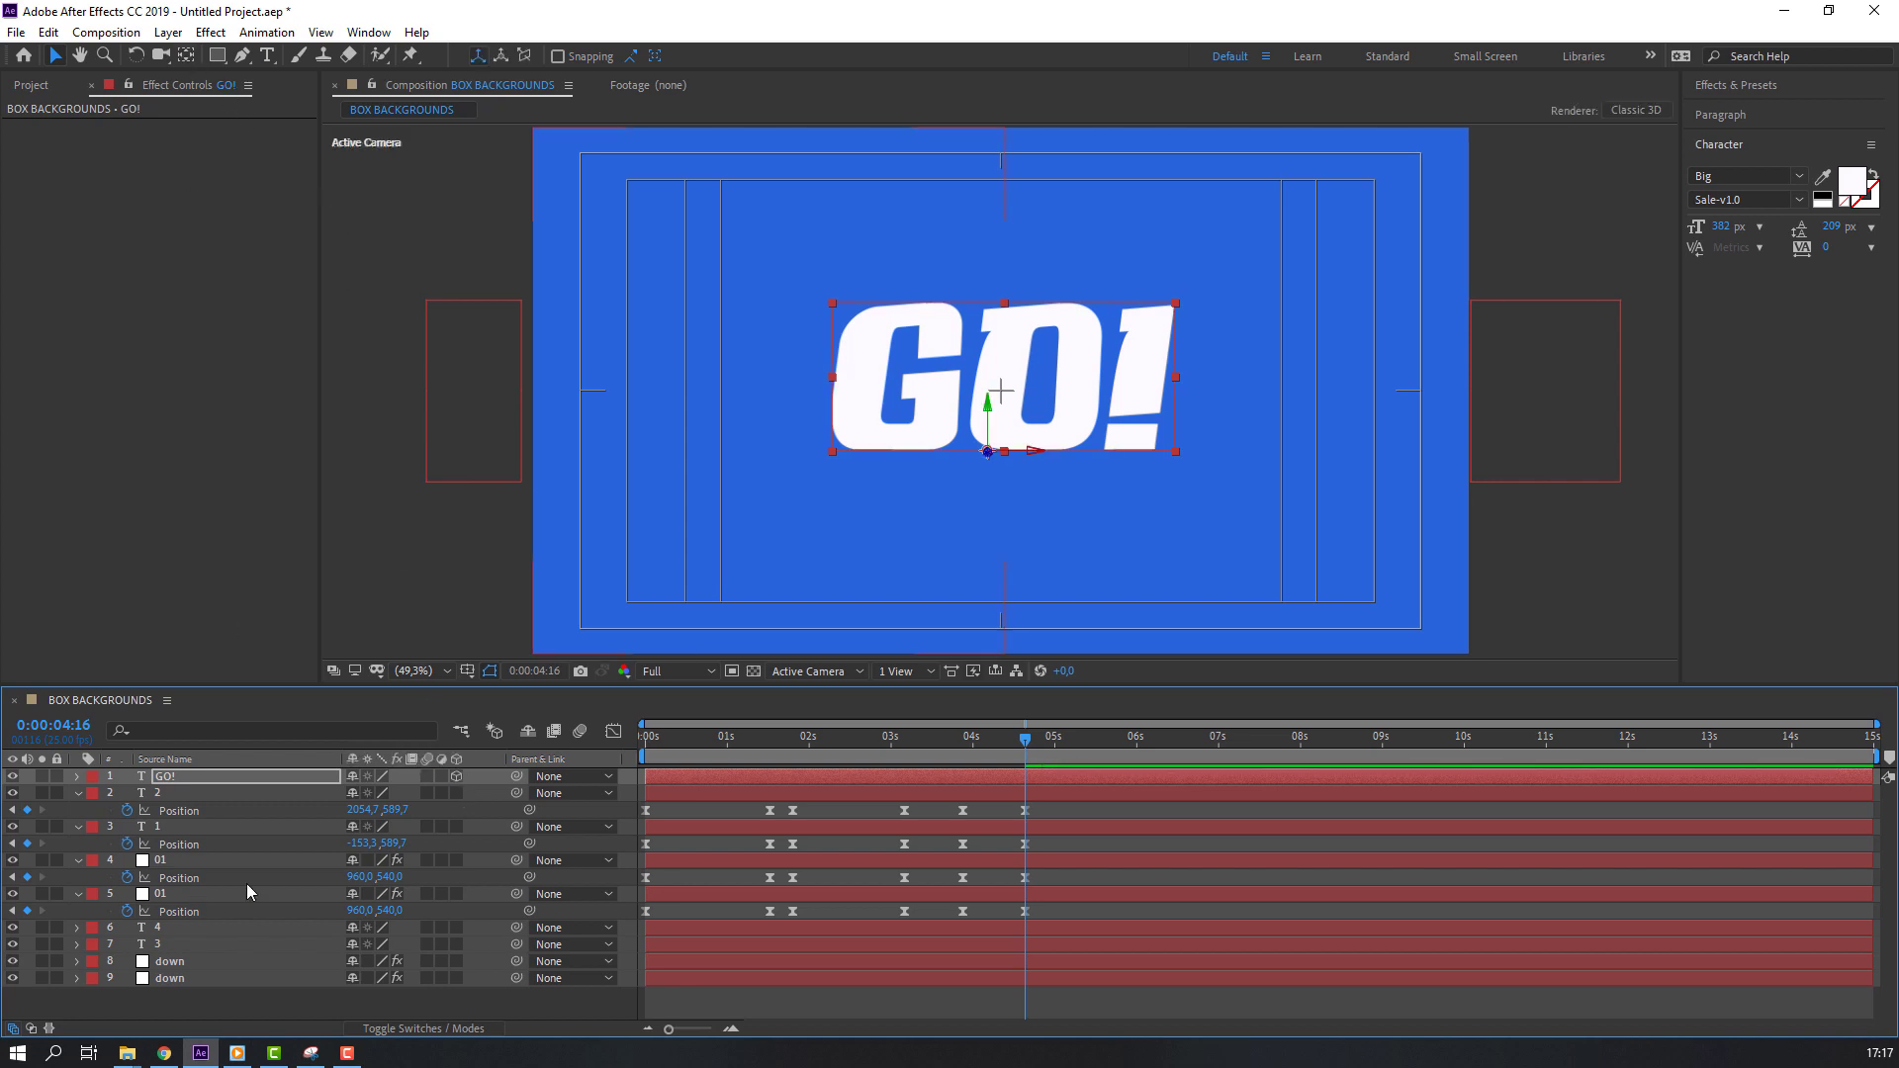
key(r)
drag(375, 831, 382, 819)
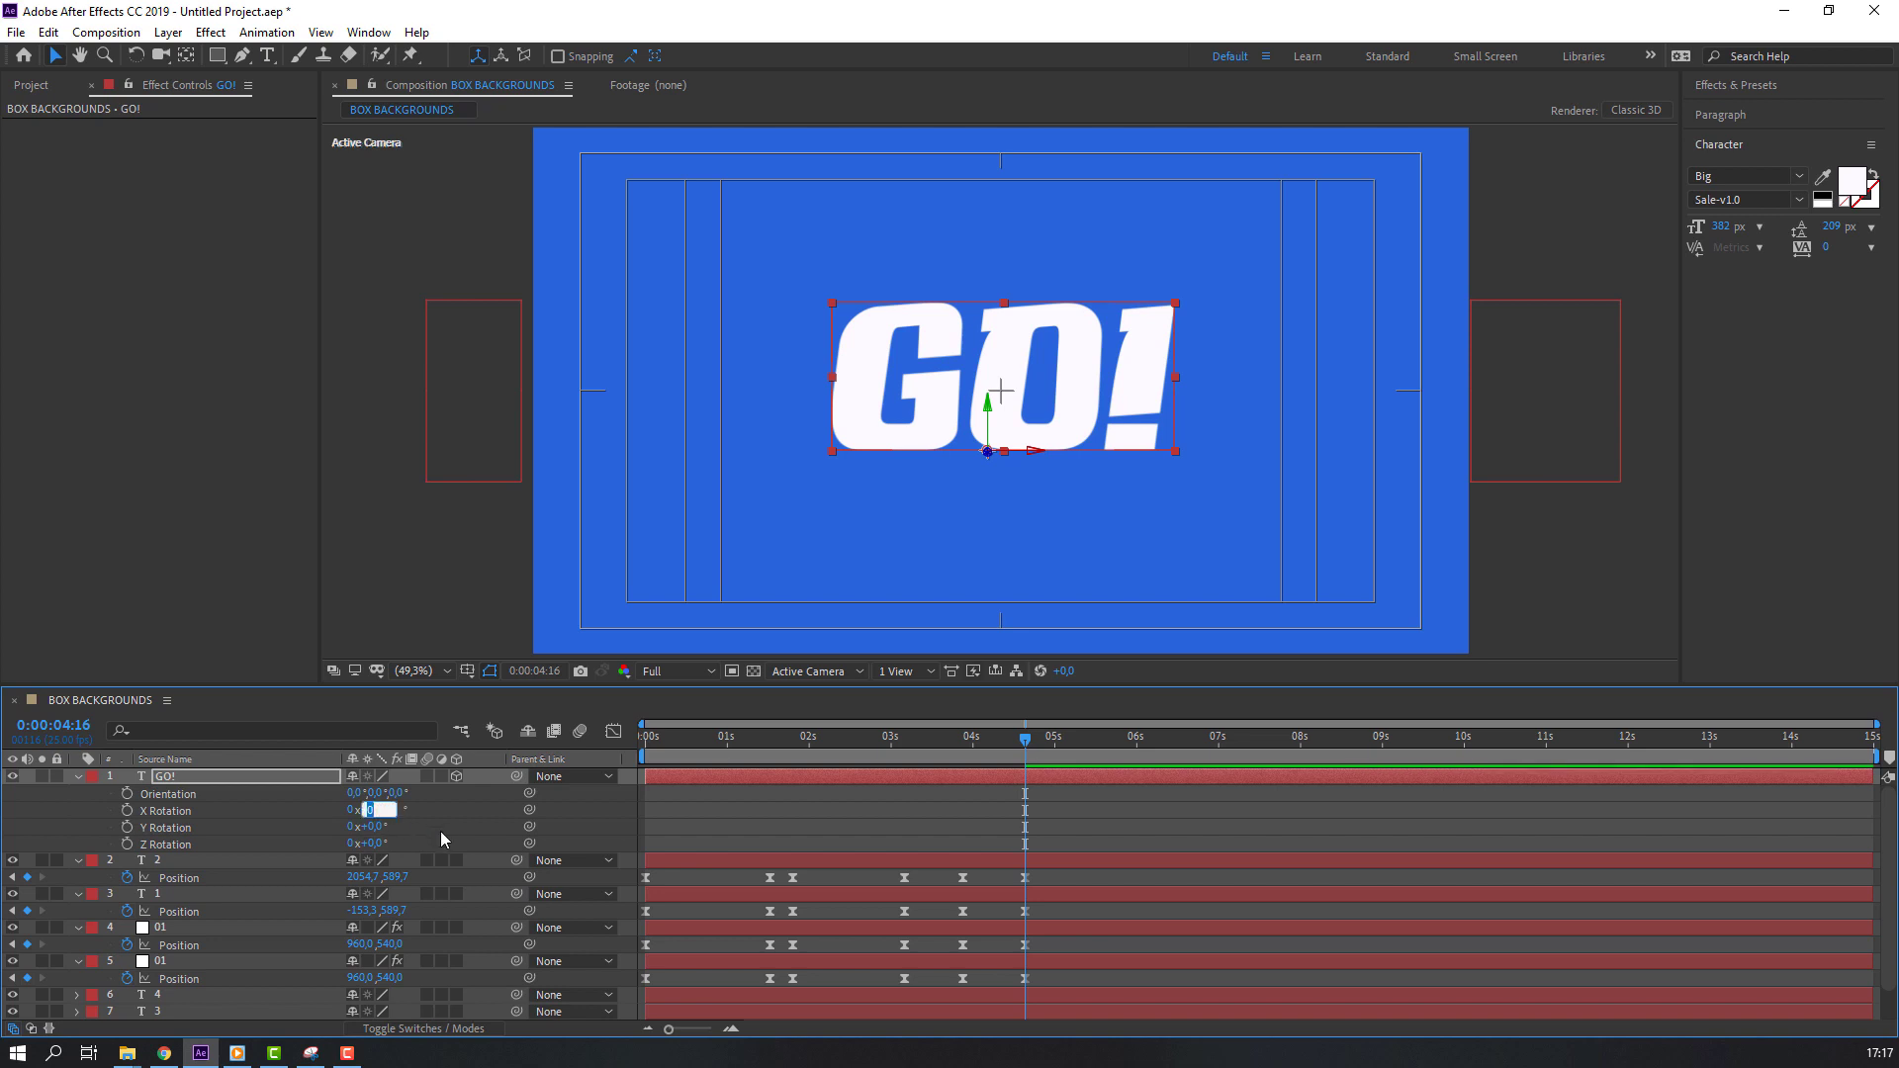
text(90)
key(Return)
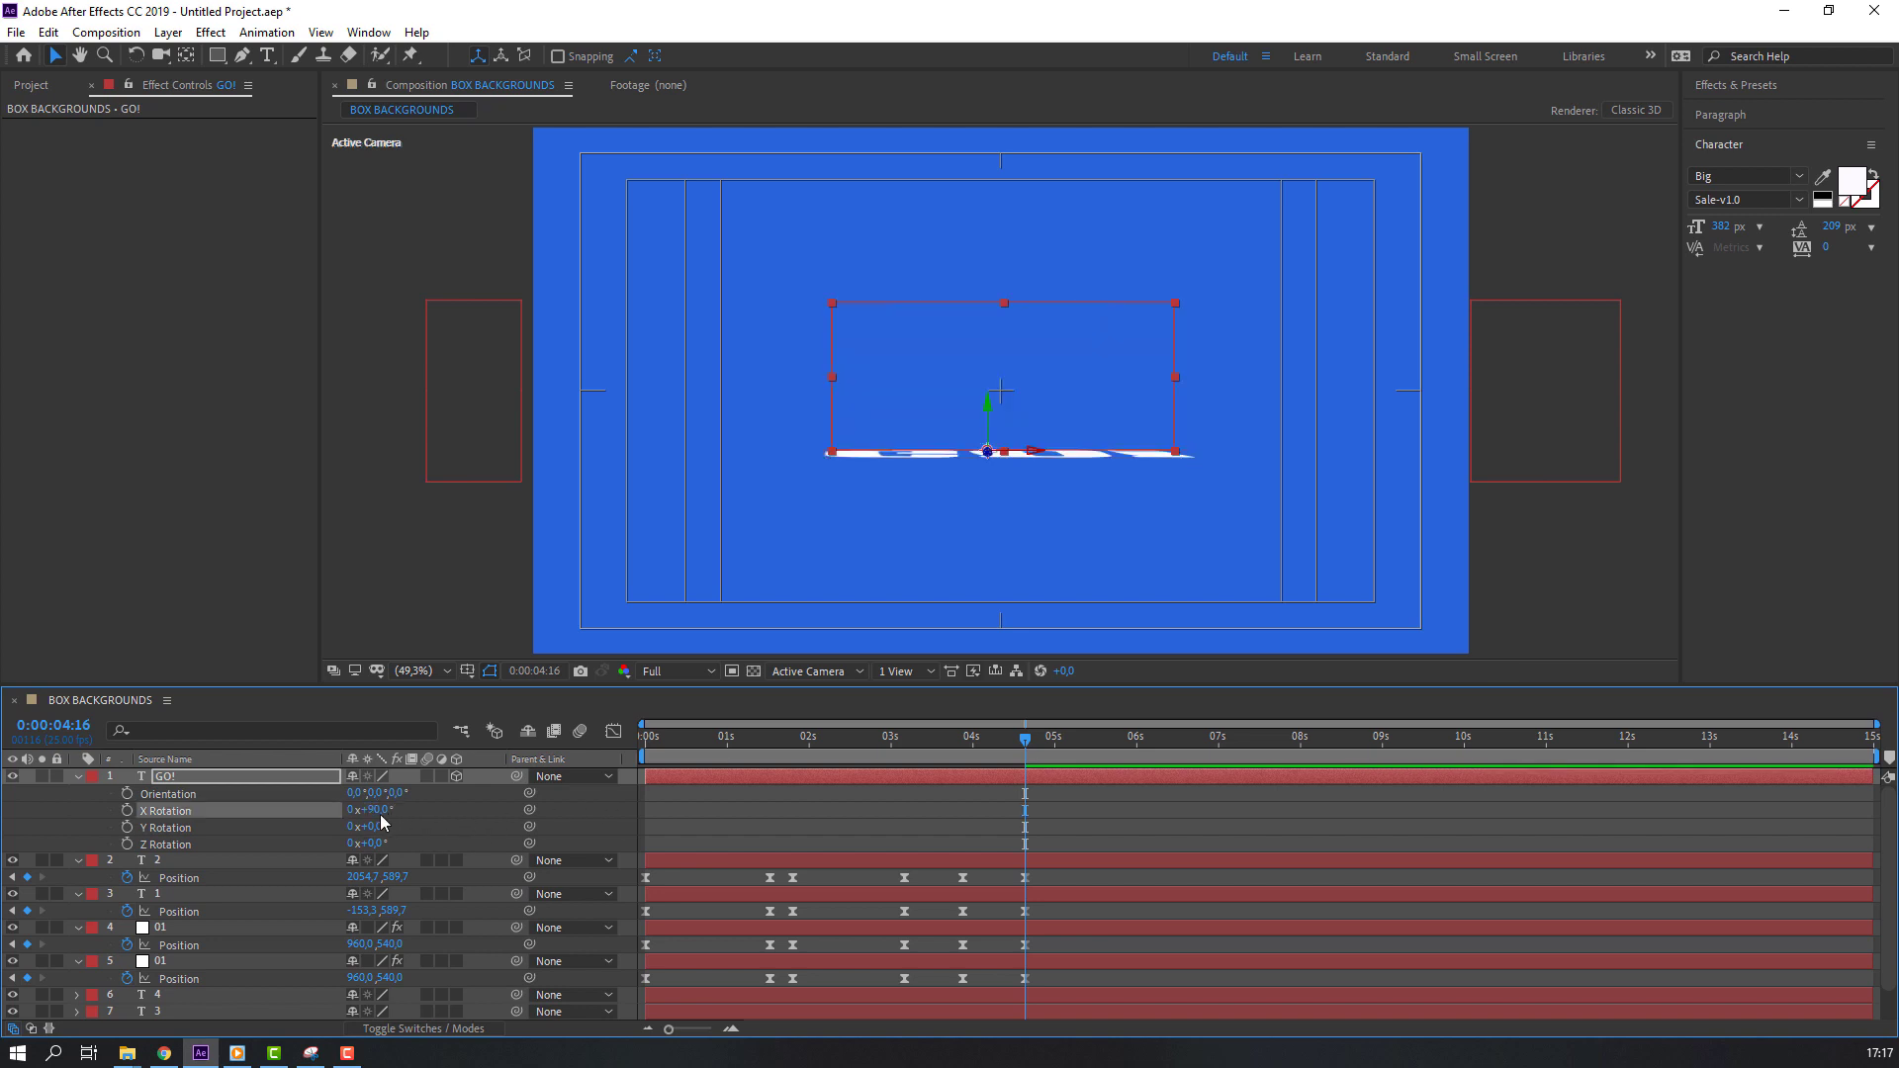
drag(371, 809, 374, 826)
click(374, 809)
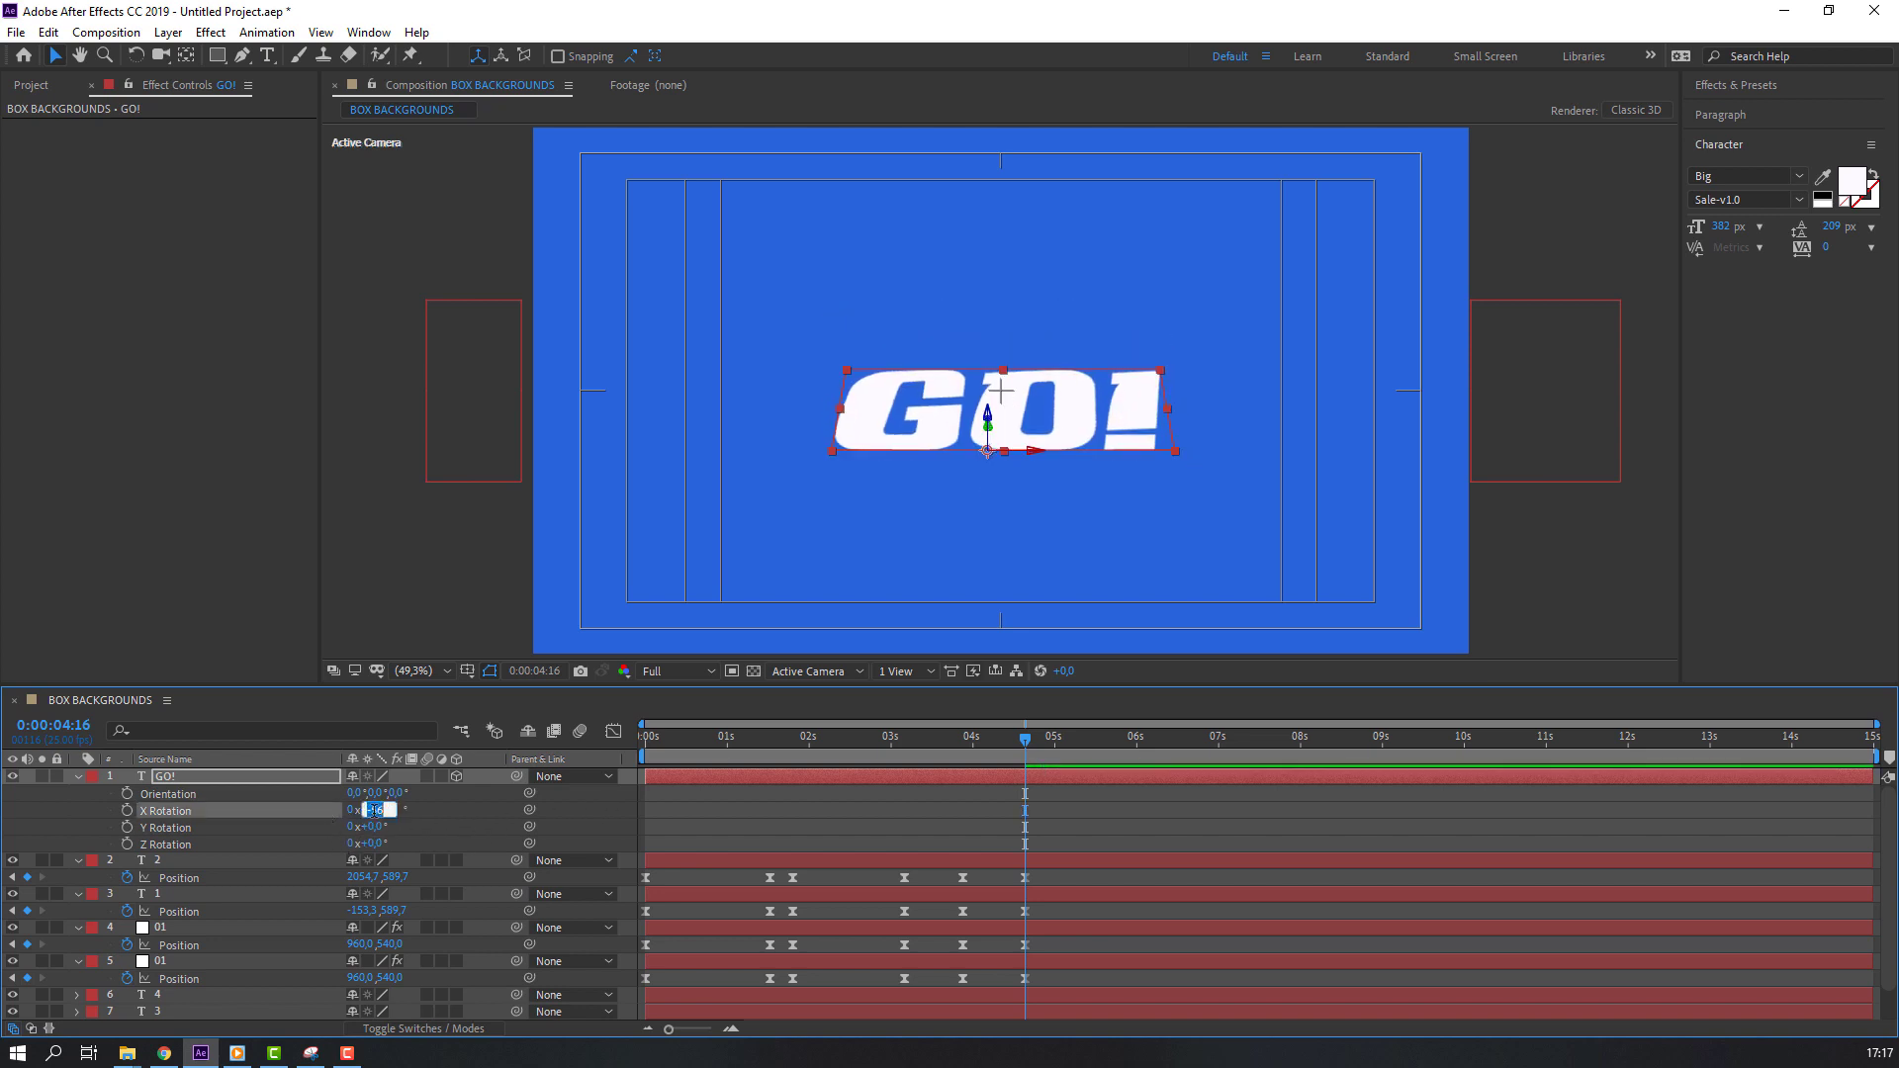
text(90)
key(Return)
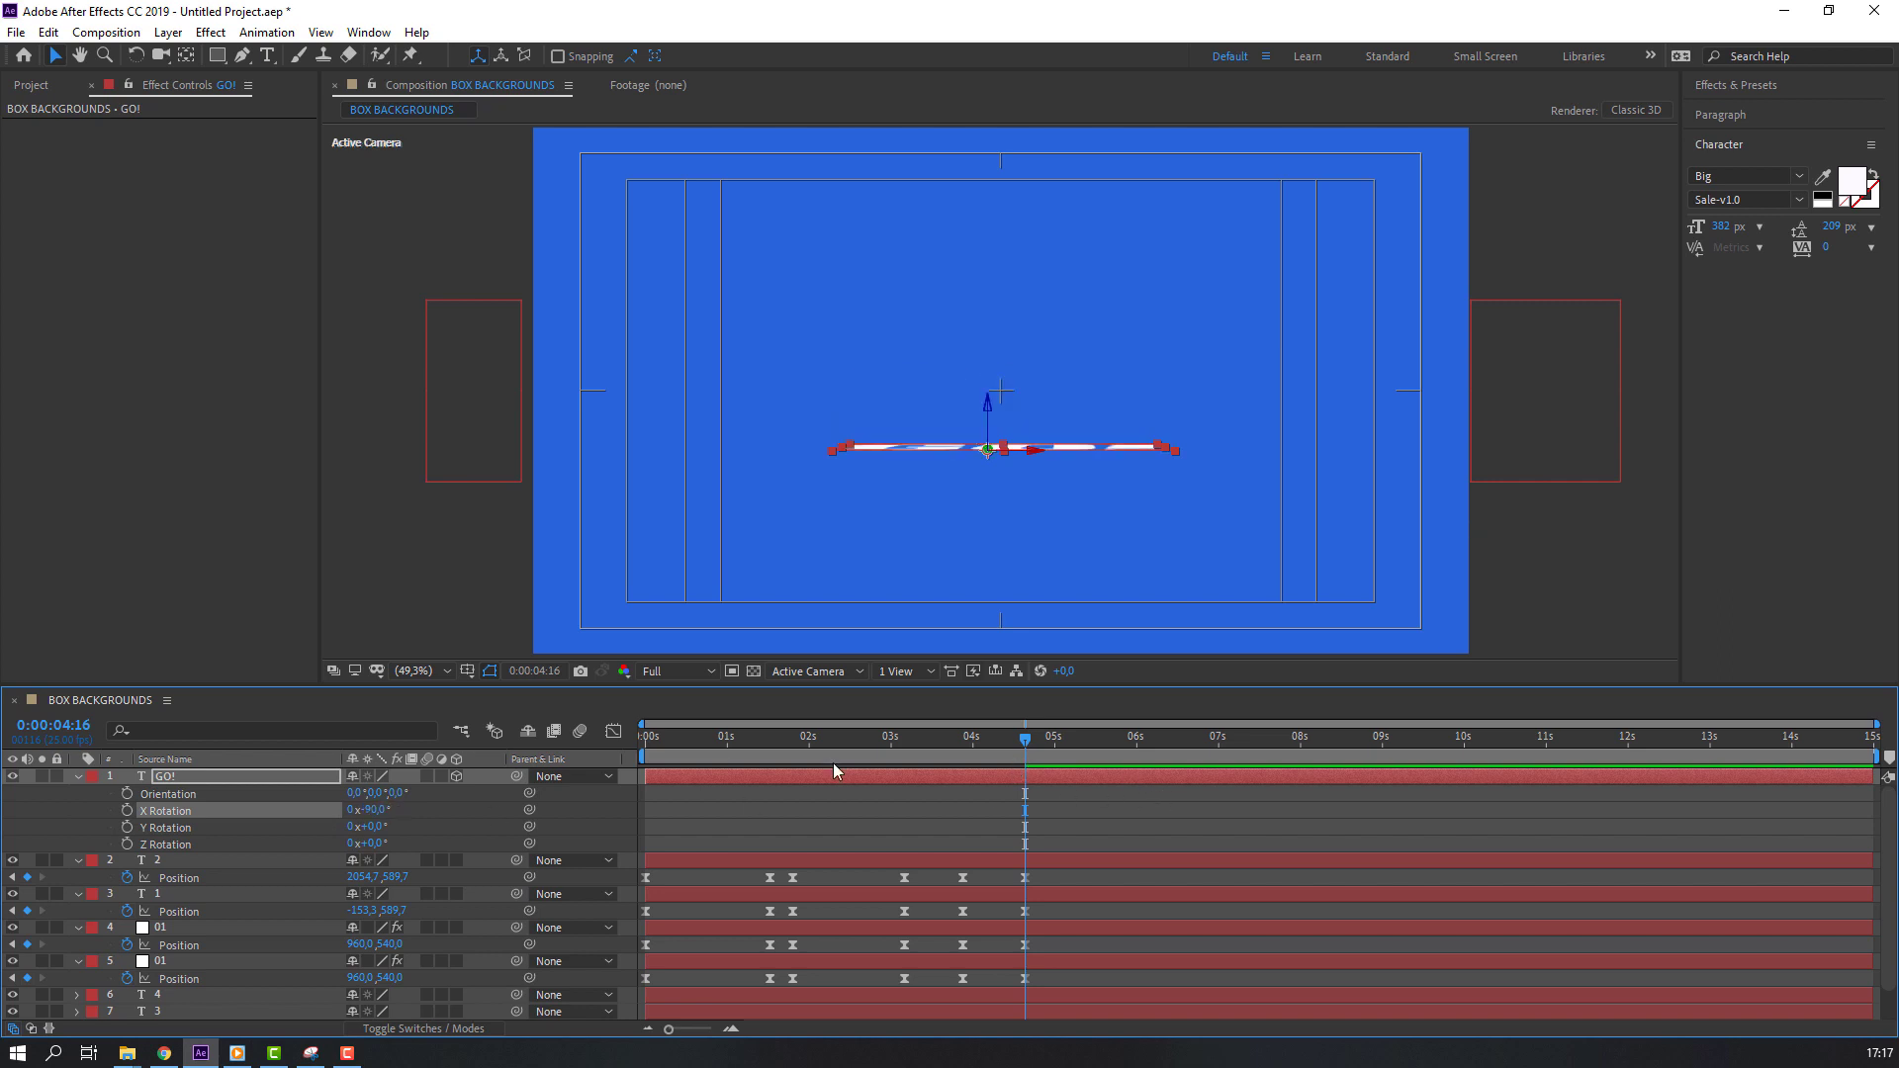
drag(373, 809, 367, 809)
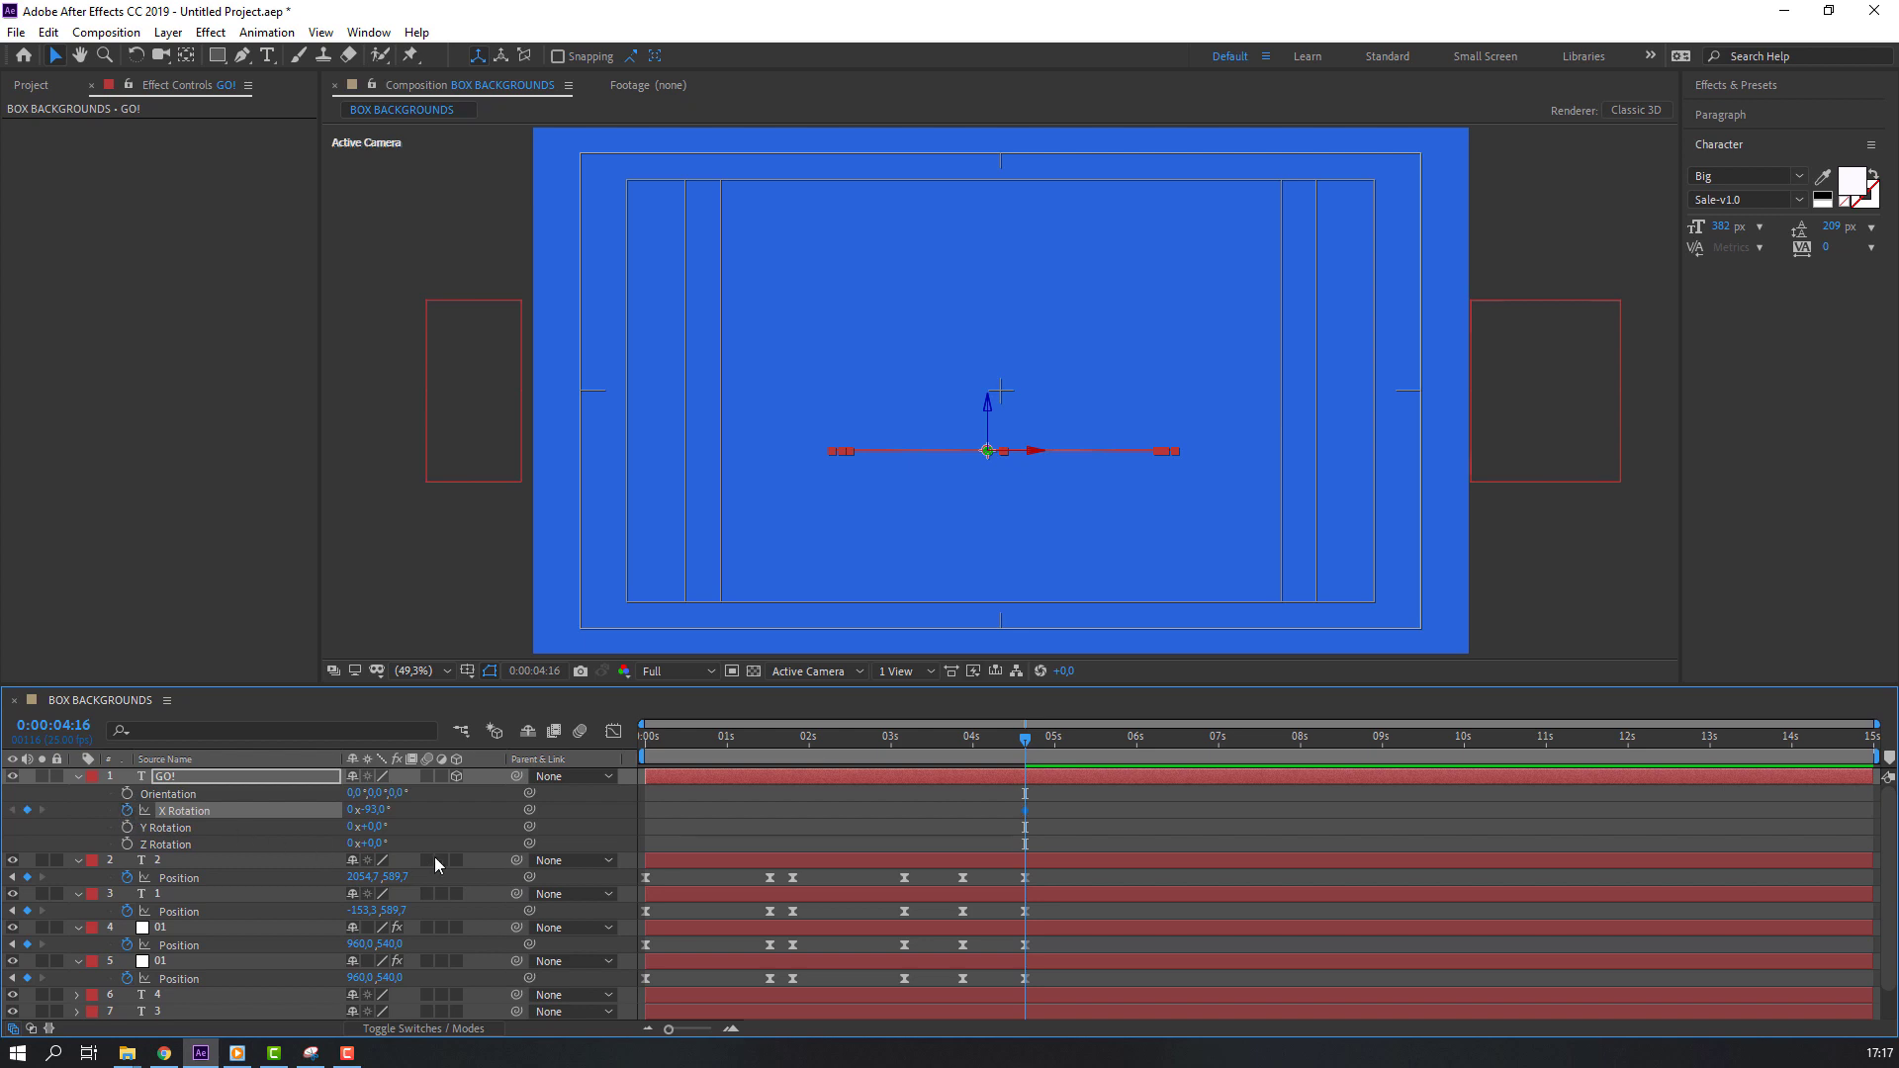
- Key X Rotation every 10 frames at +39°, -10°, +8° and -4°, settling at 0° by 7:11
key(shift+Page_Down)
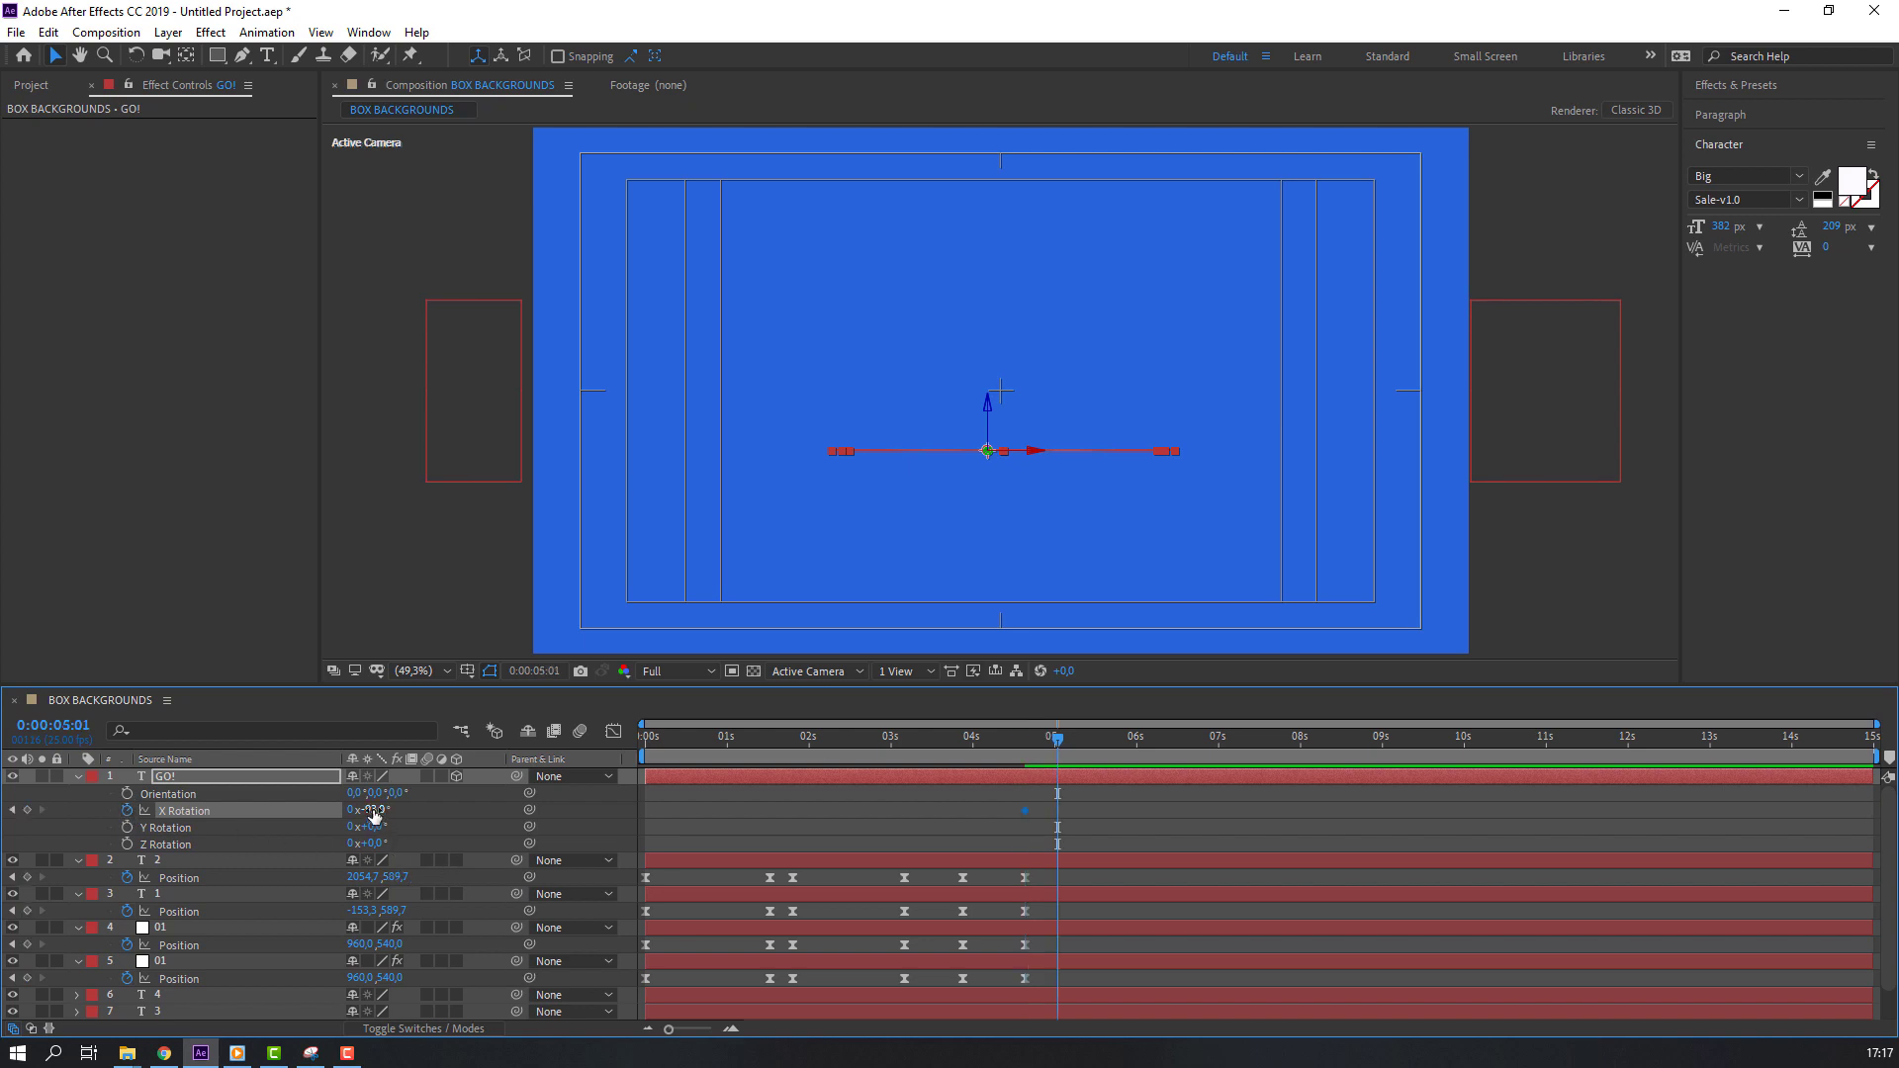
mouse_move(373, 809)
mouse_down()
mouse_move(494, 804)
mouse_move(345, 811)
mouse_move(377, 822)
mouse_up()
key(shift+Page_Down)
key(shift+Page_Down)
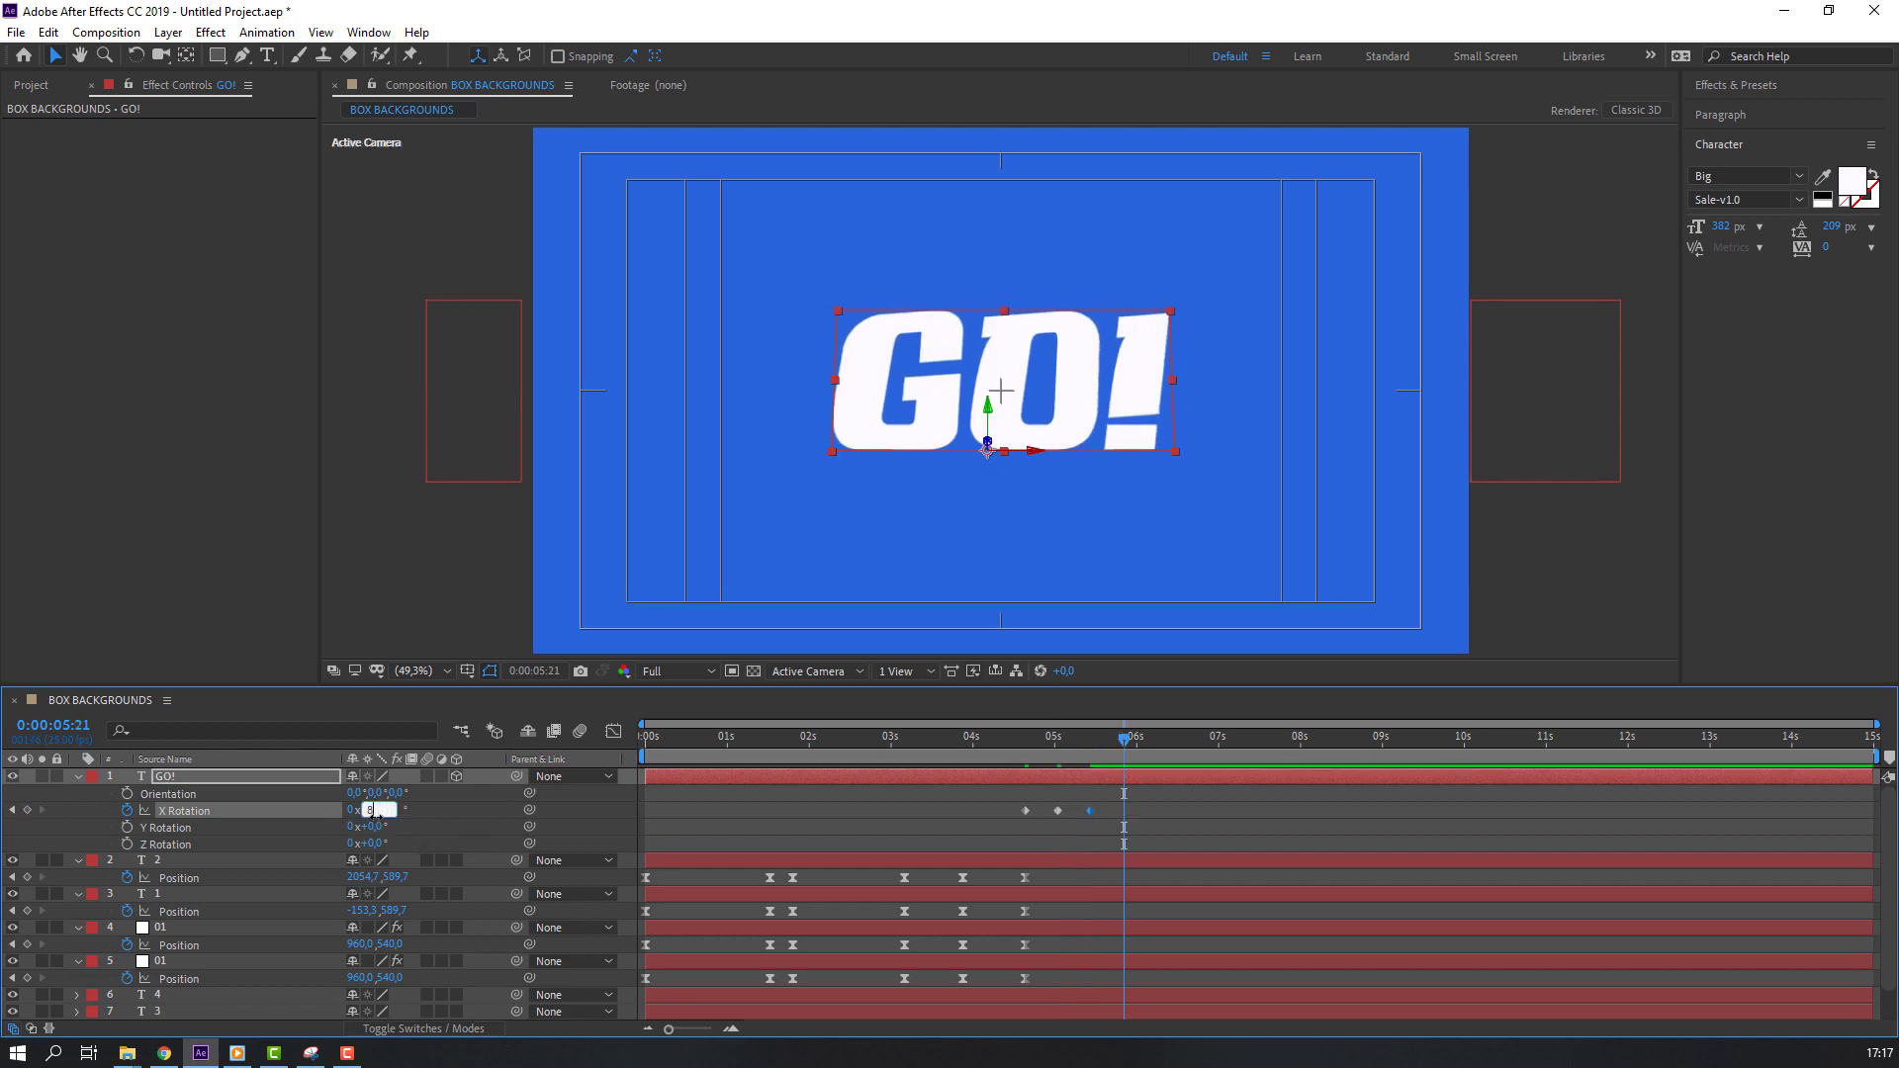
key(Return)
key(shift+Page_Down)
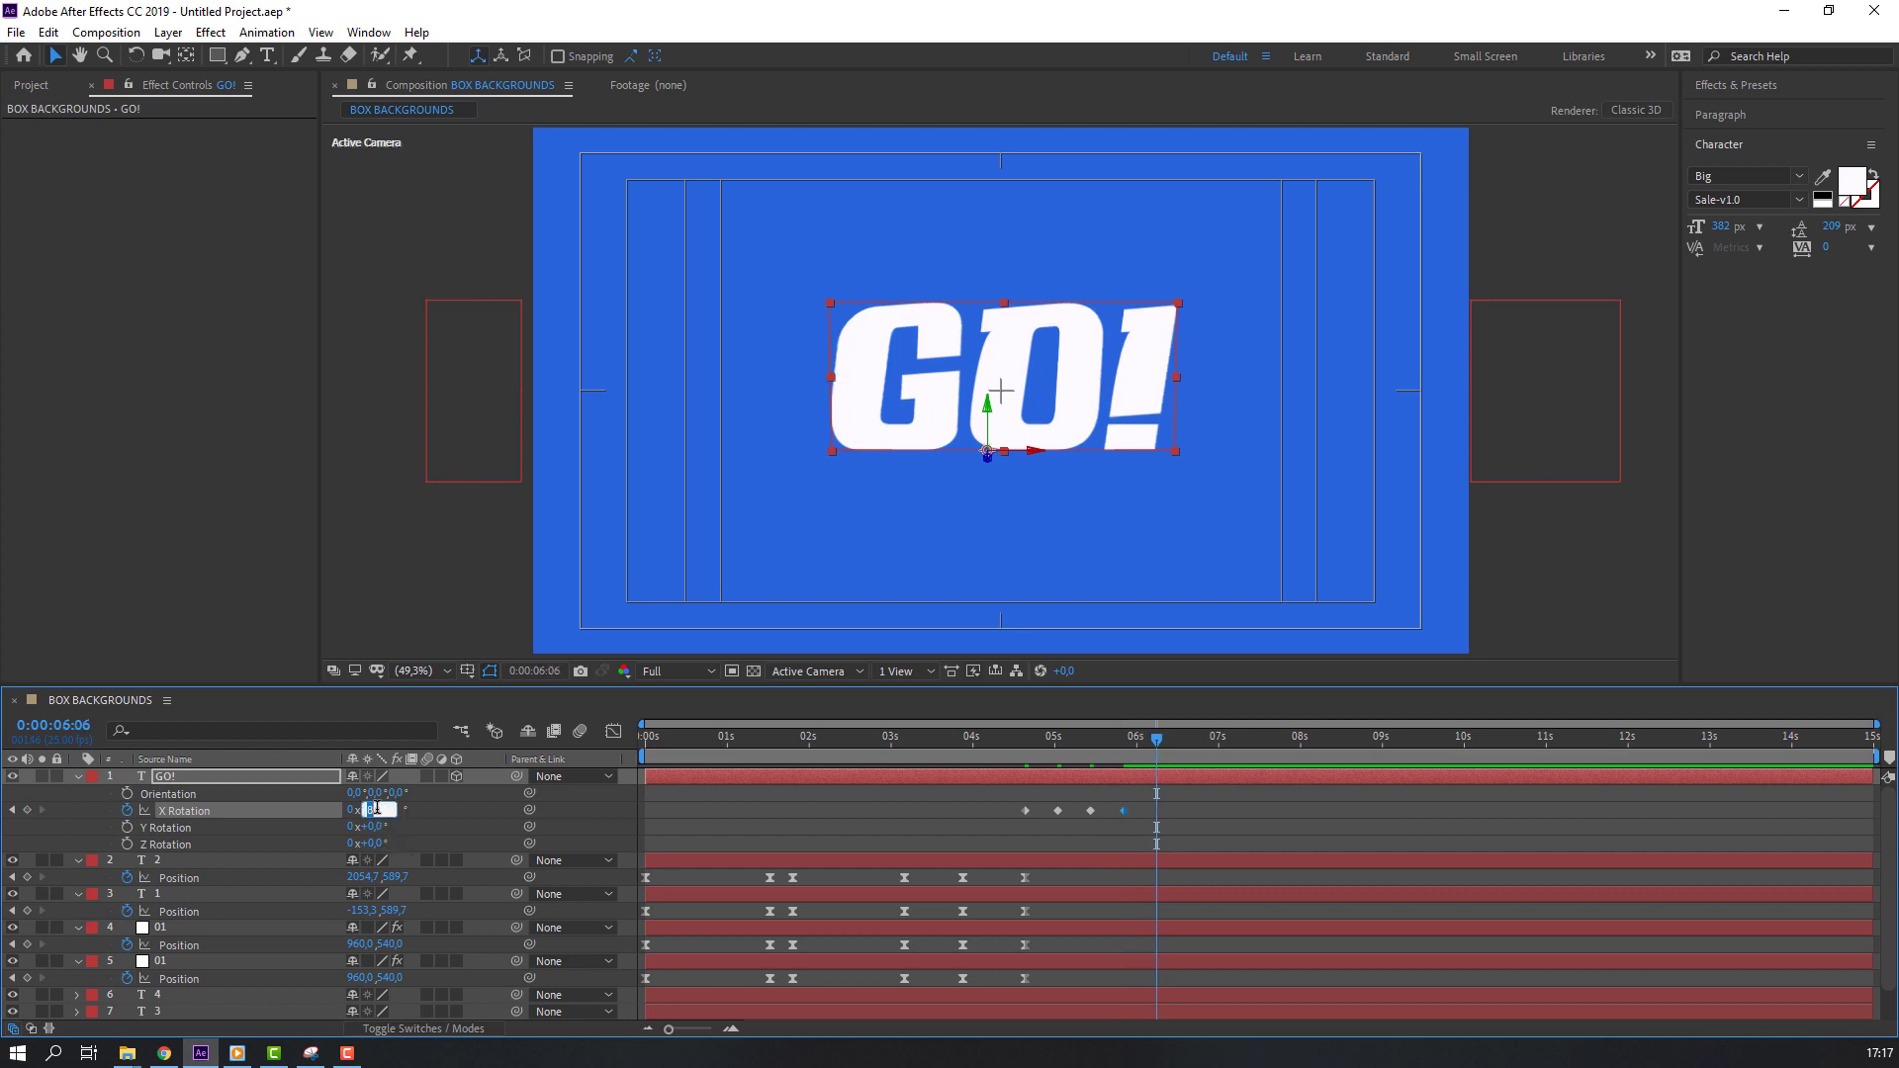
text(4)
key(Return)
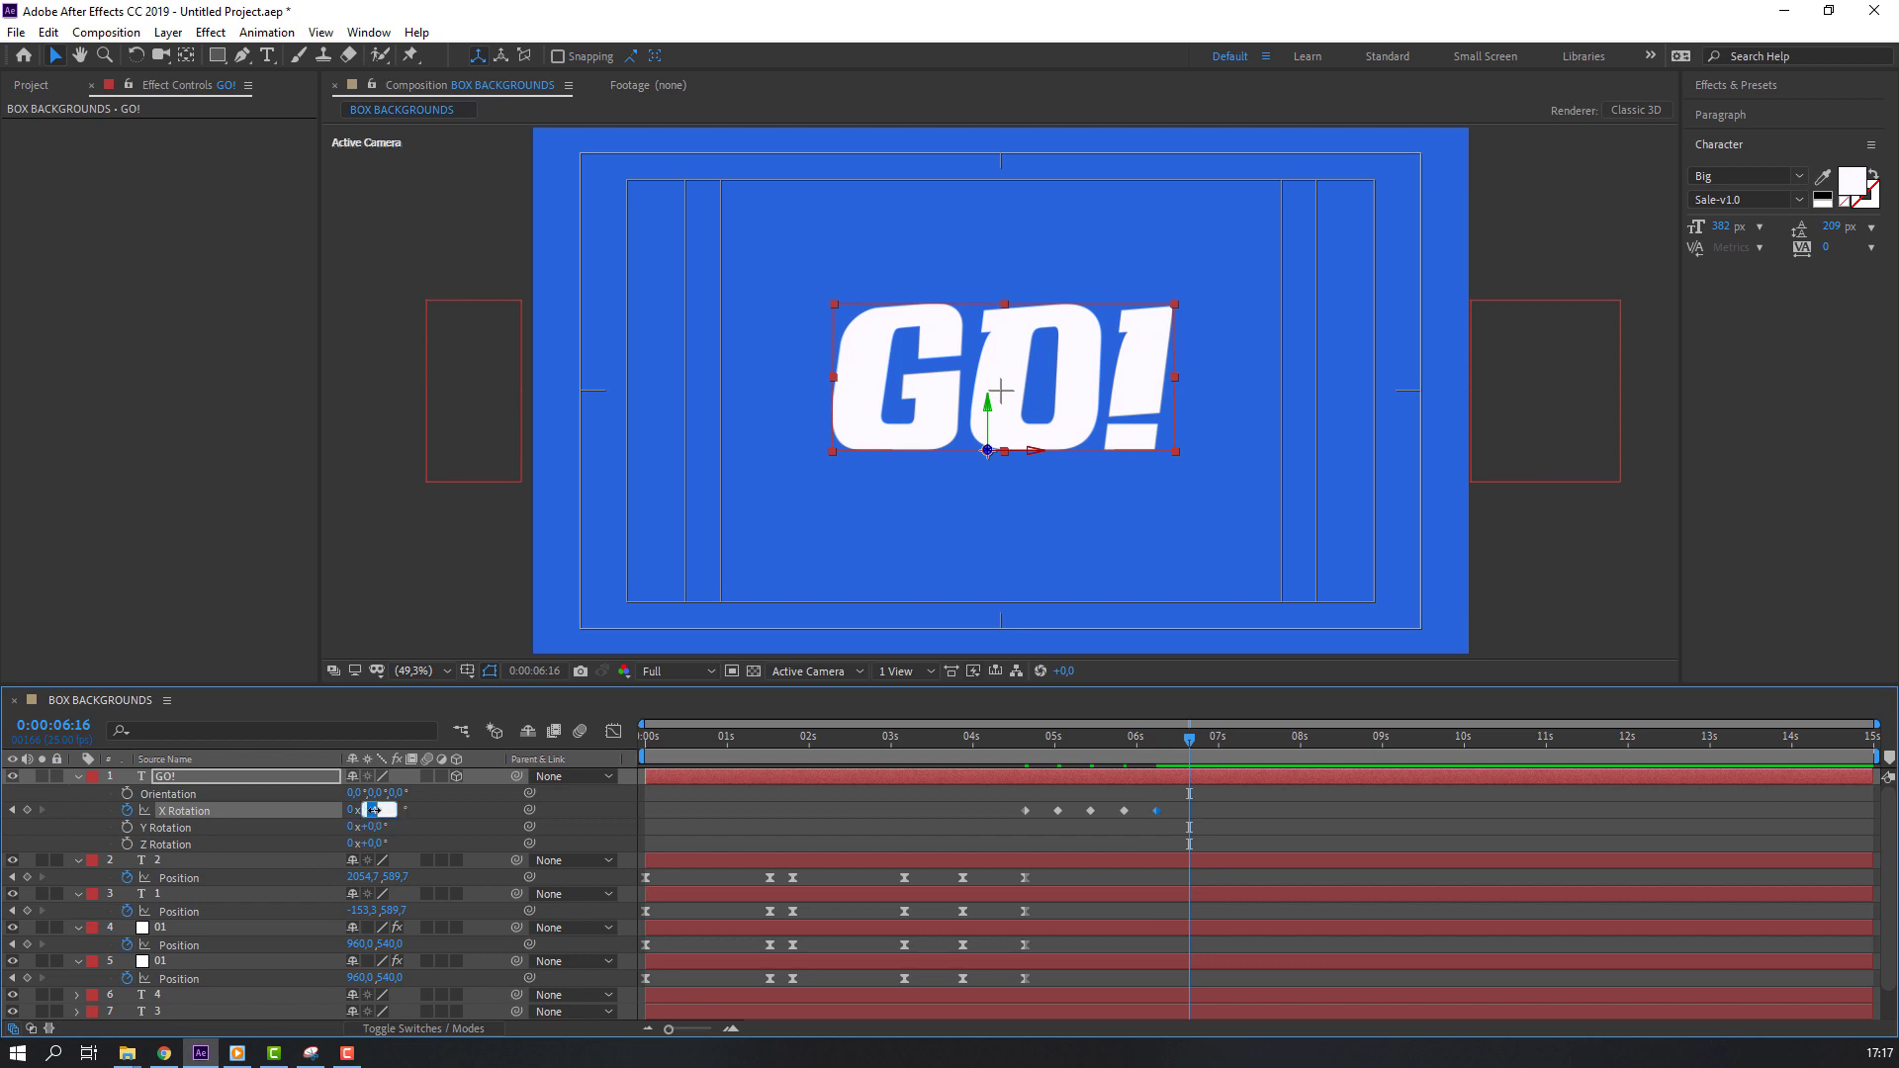
key(shift+Page_Down)
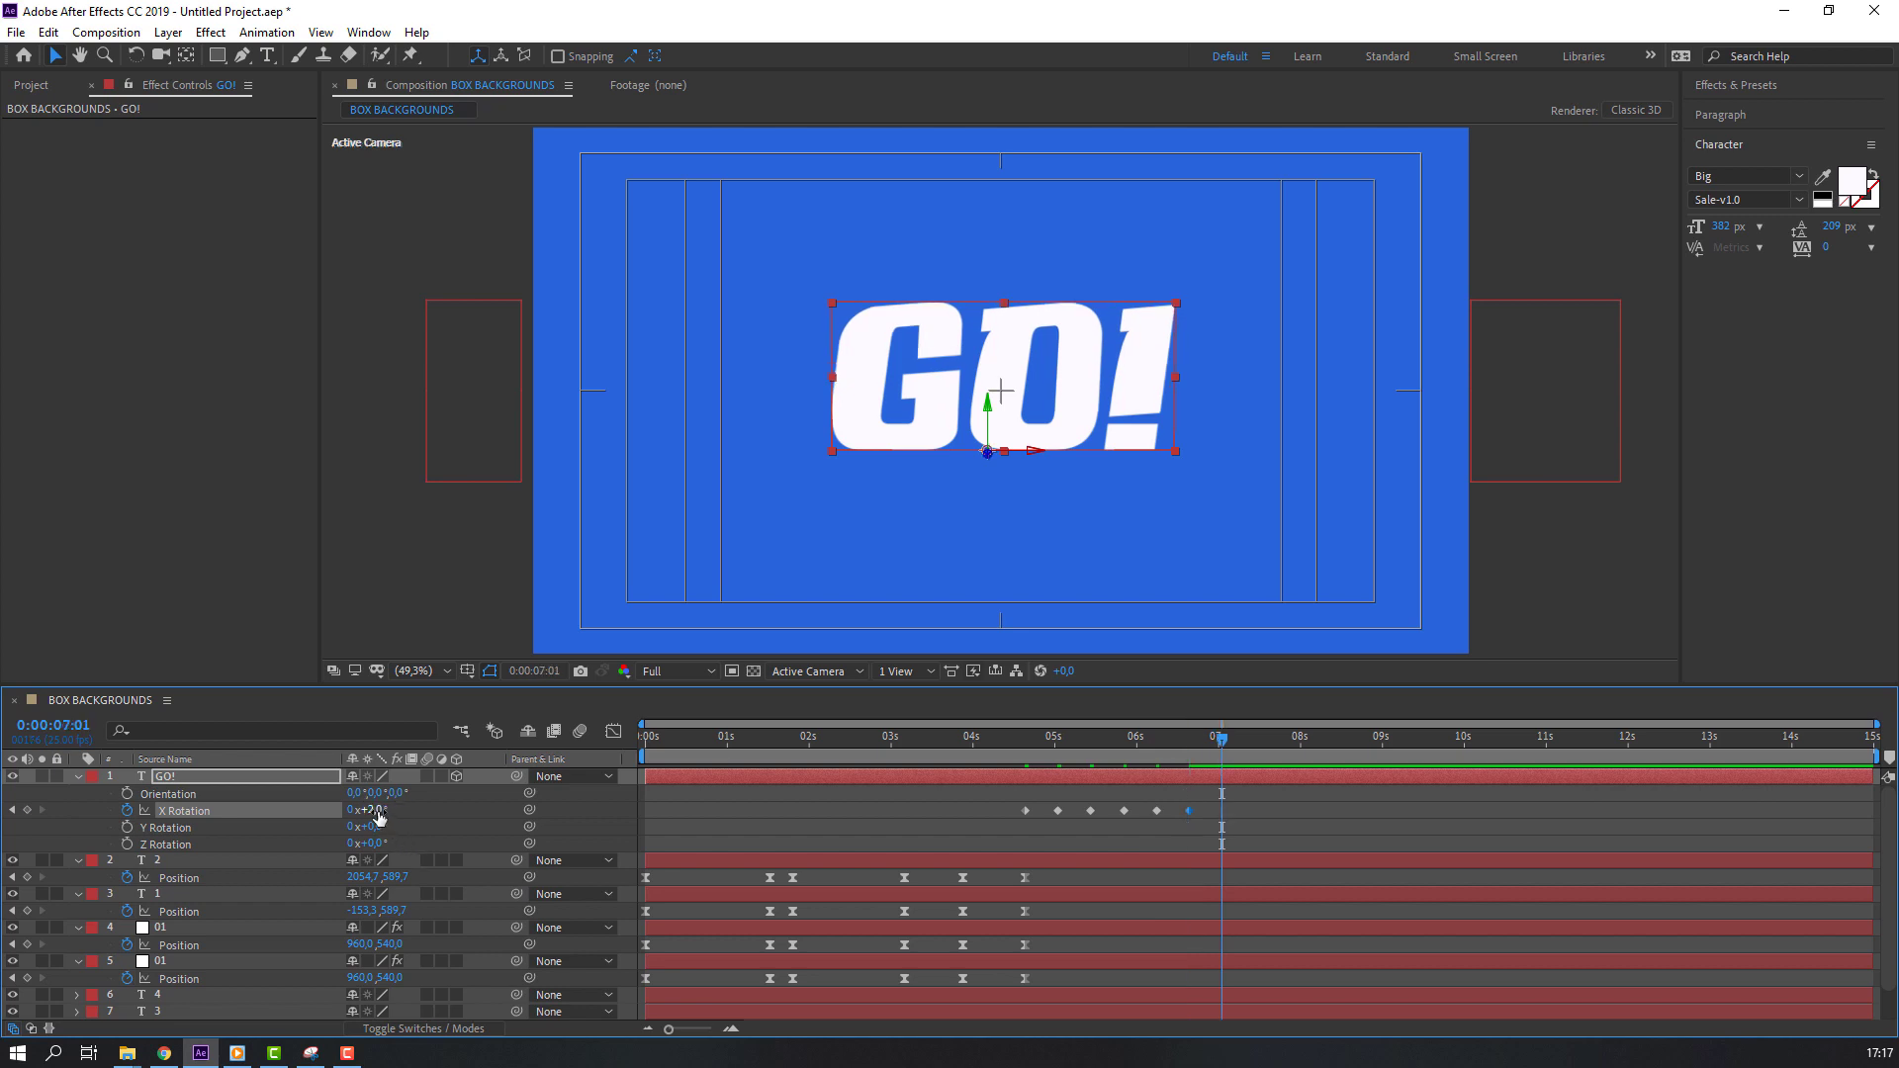
key(shift+Page_Down)
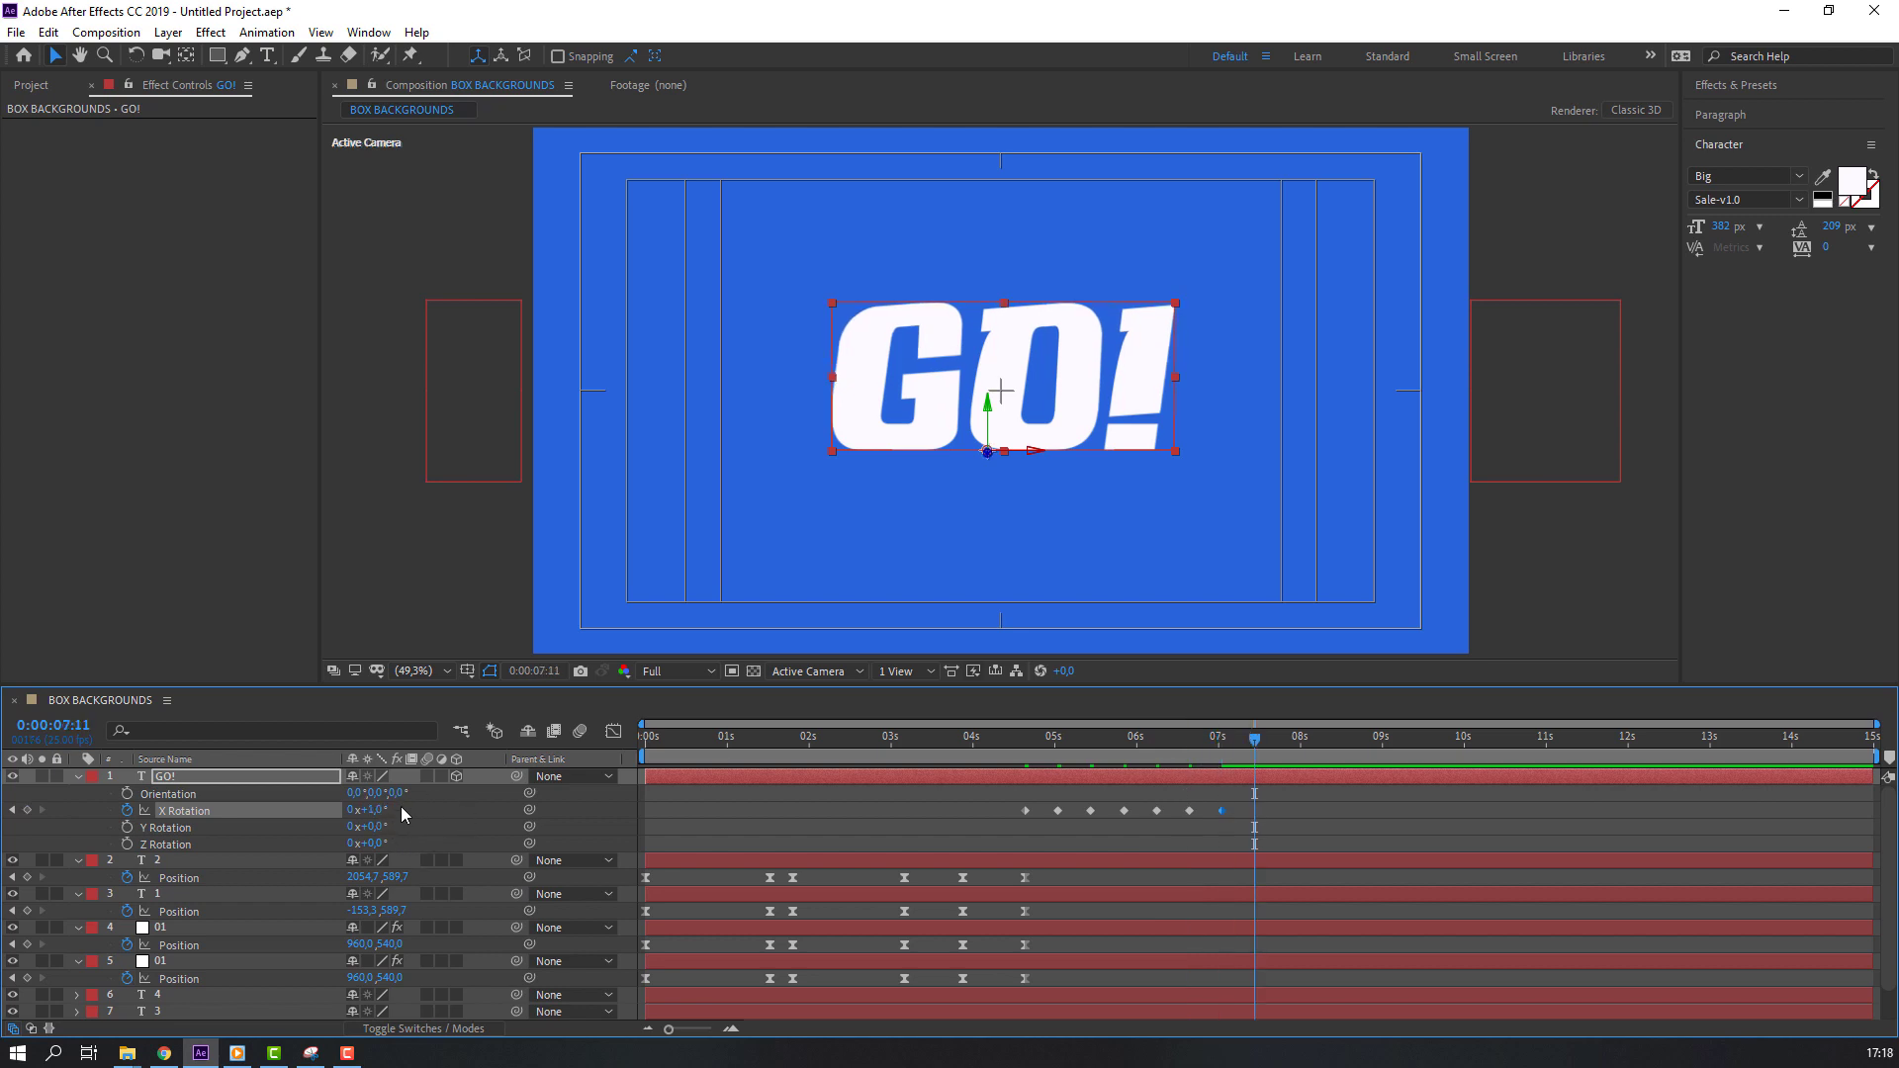
- Apply Easy Ease to all of GO!'s X Rotation keyframes
drag(1306, 815, 1020, 817)
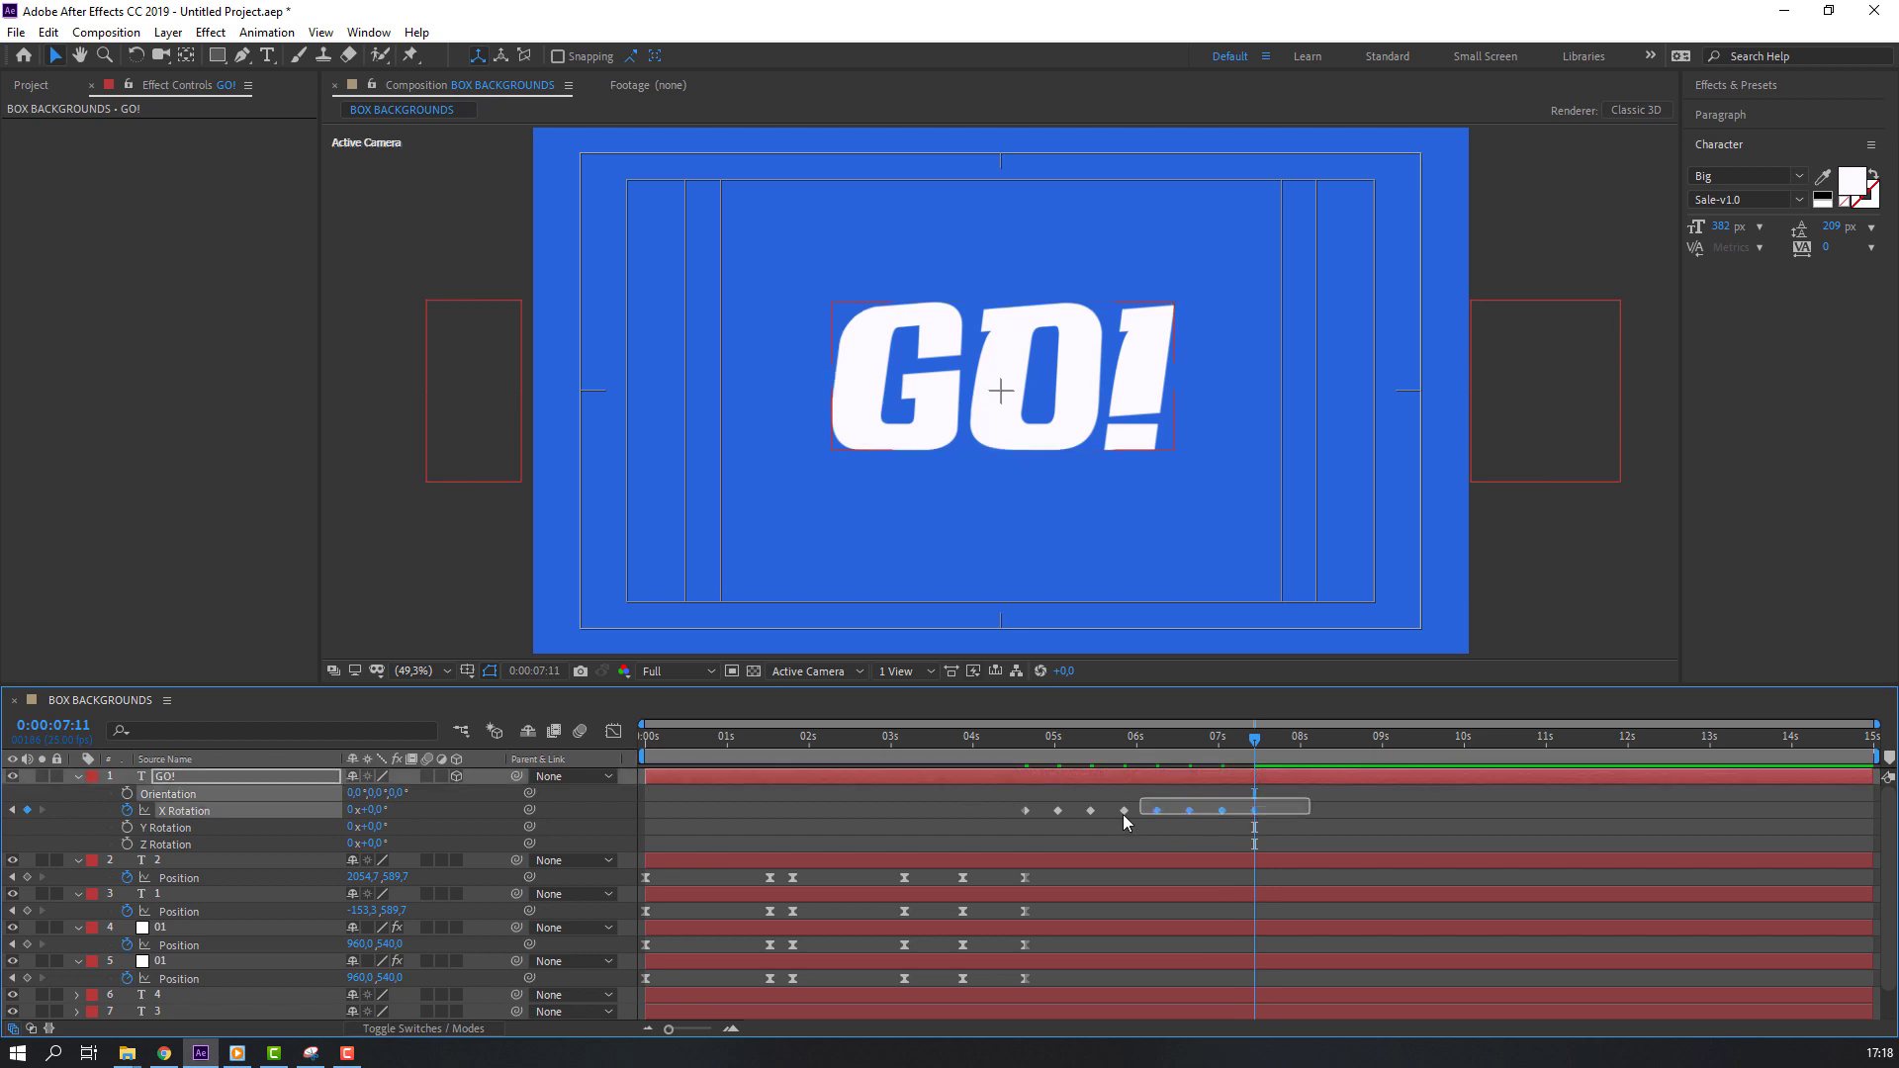
right_click(1025, 811)
mouse_move(1187, 797)
click(1315, 852)
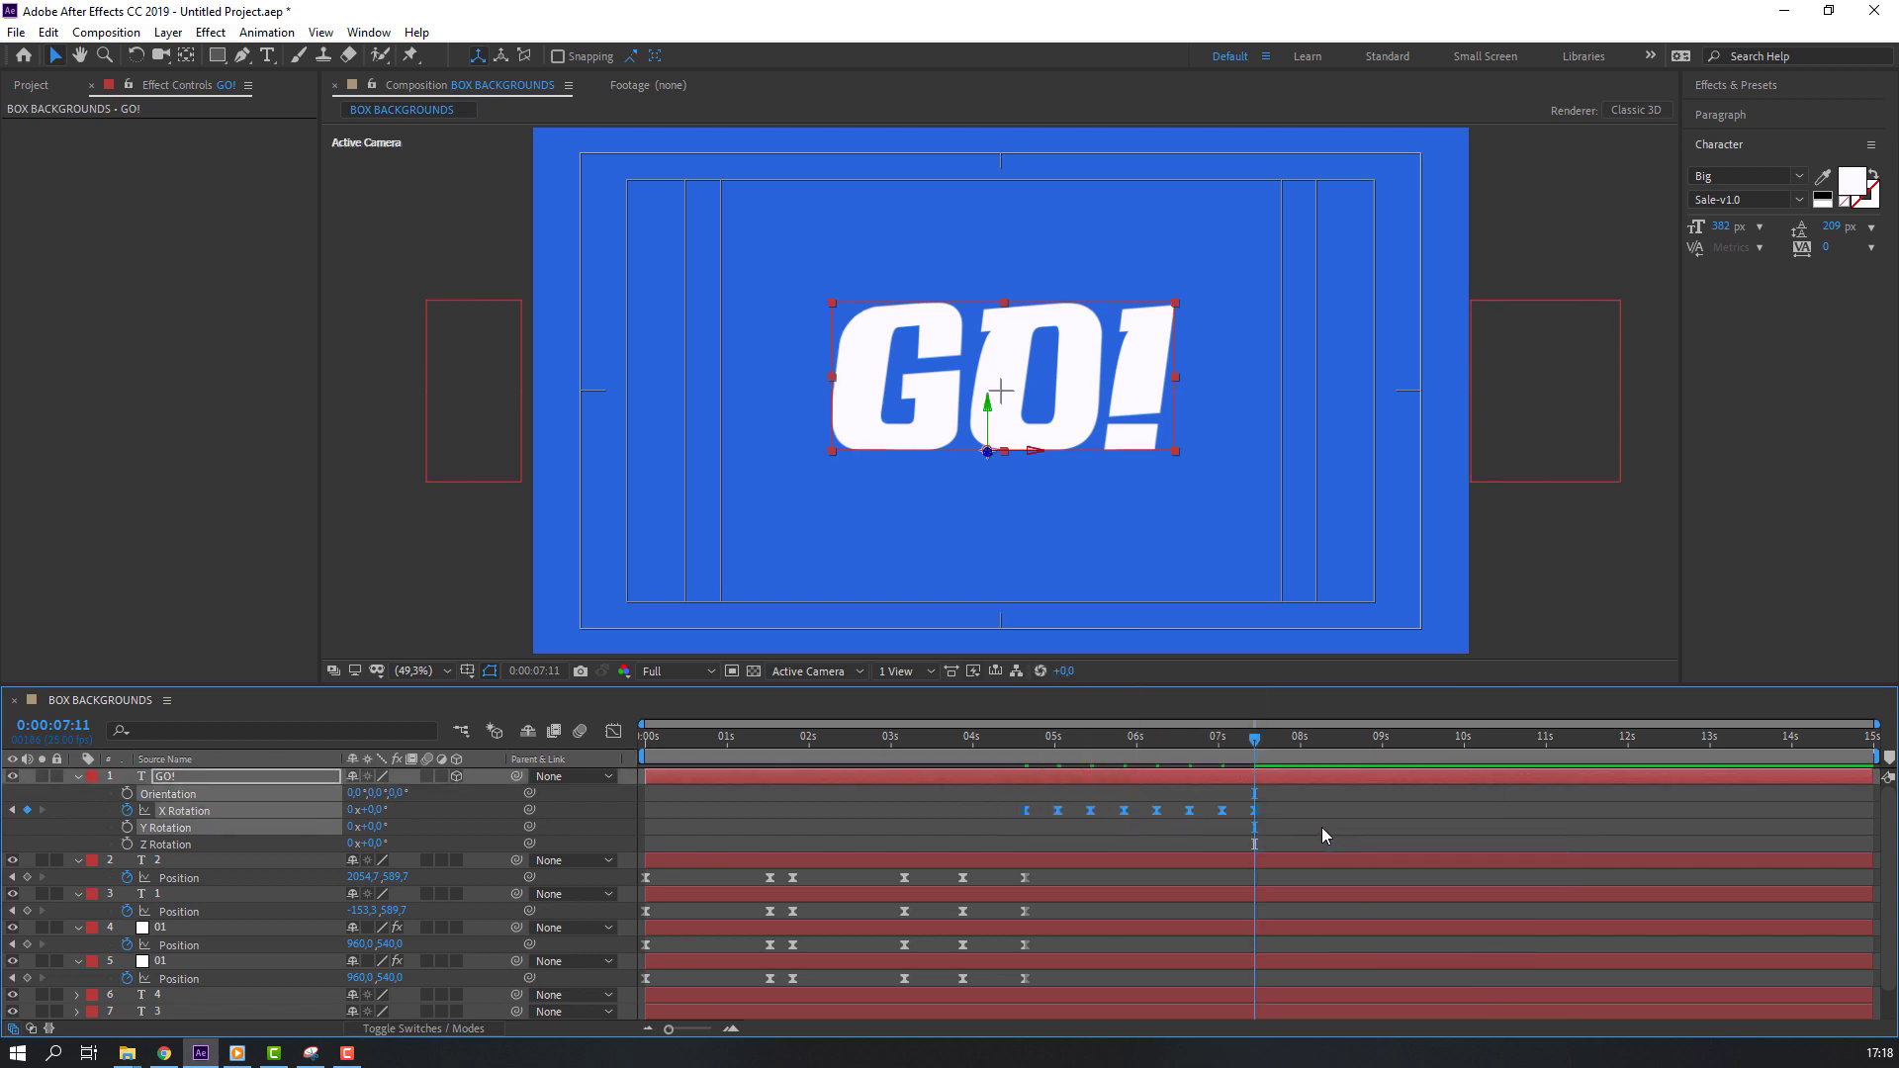
- Trim GO! to start around 4:16 and preview it against the closing panels
drag(645, 777, 1014, 794)
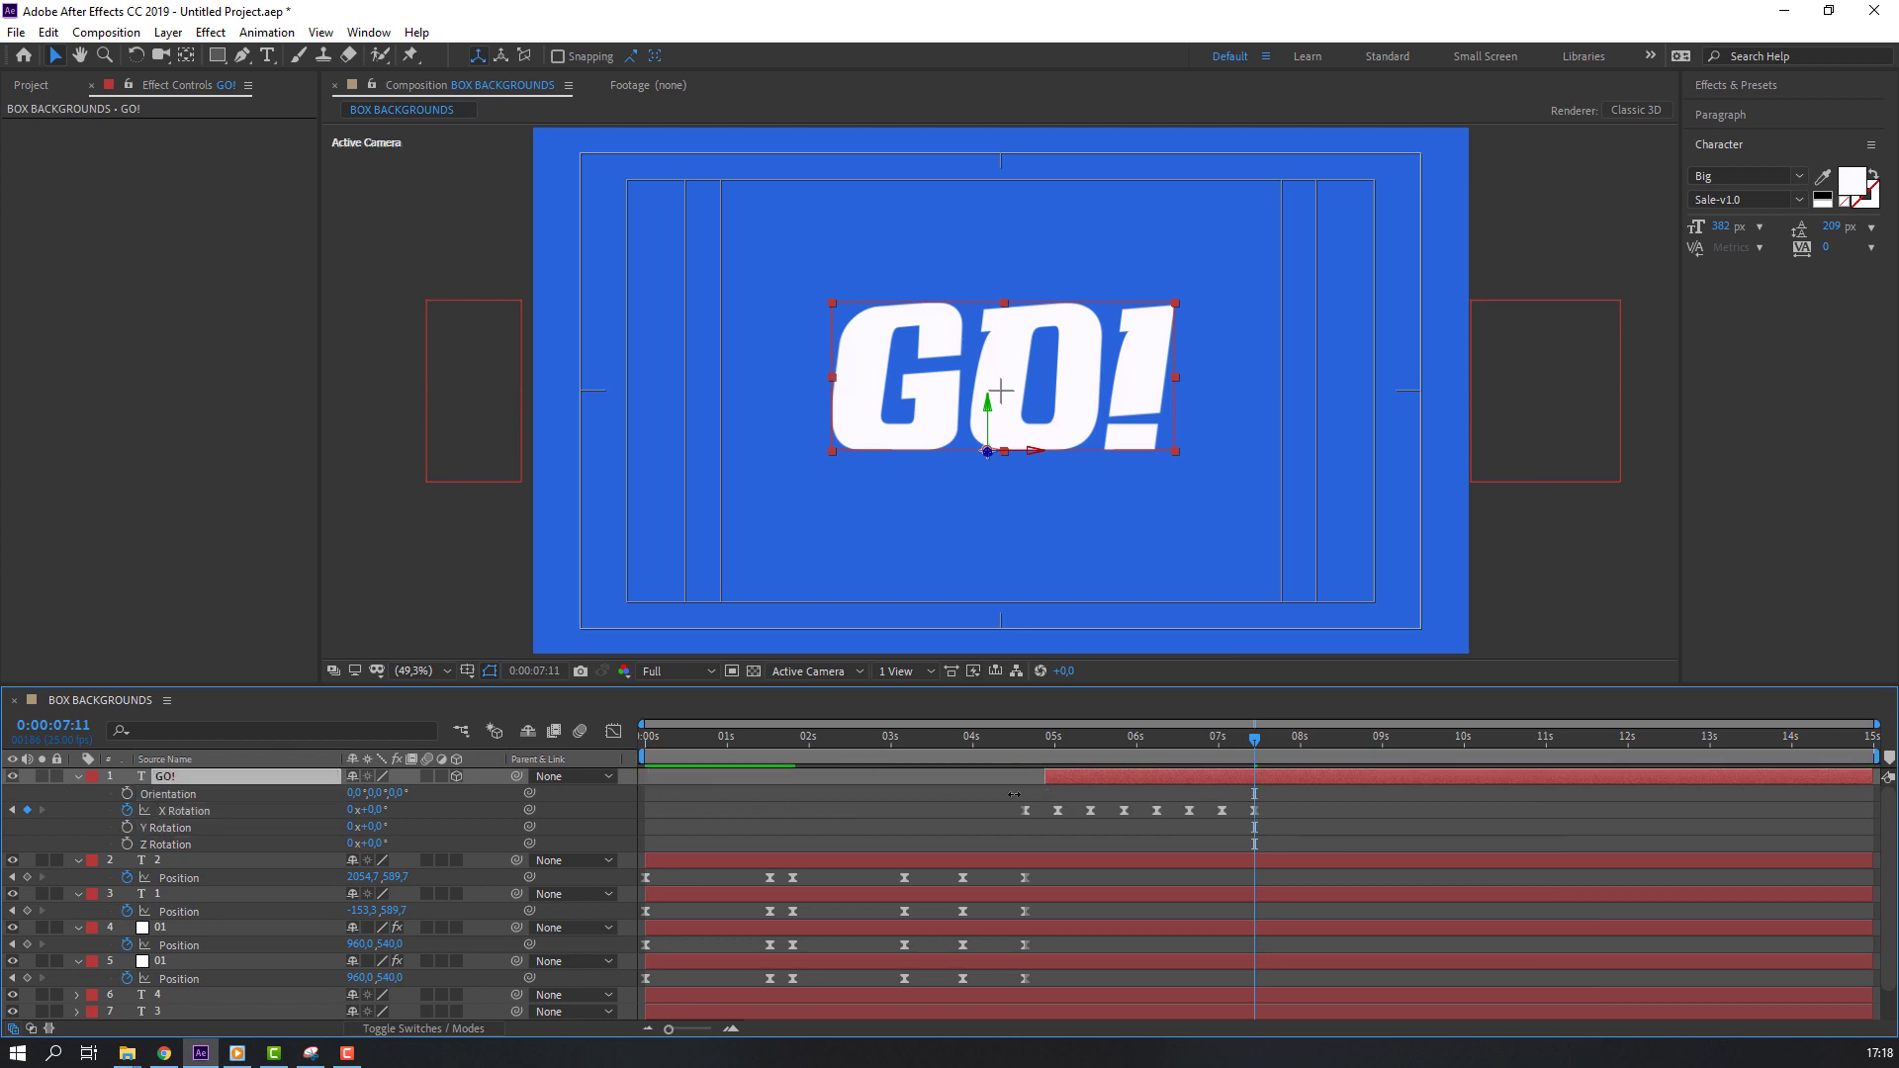
click(978, 754)
key(space)
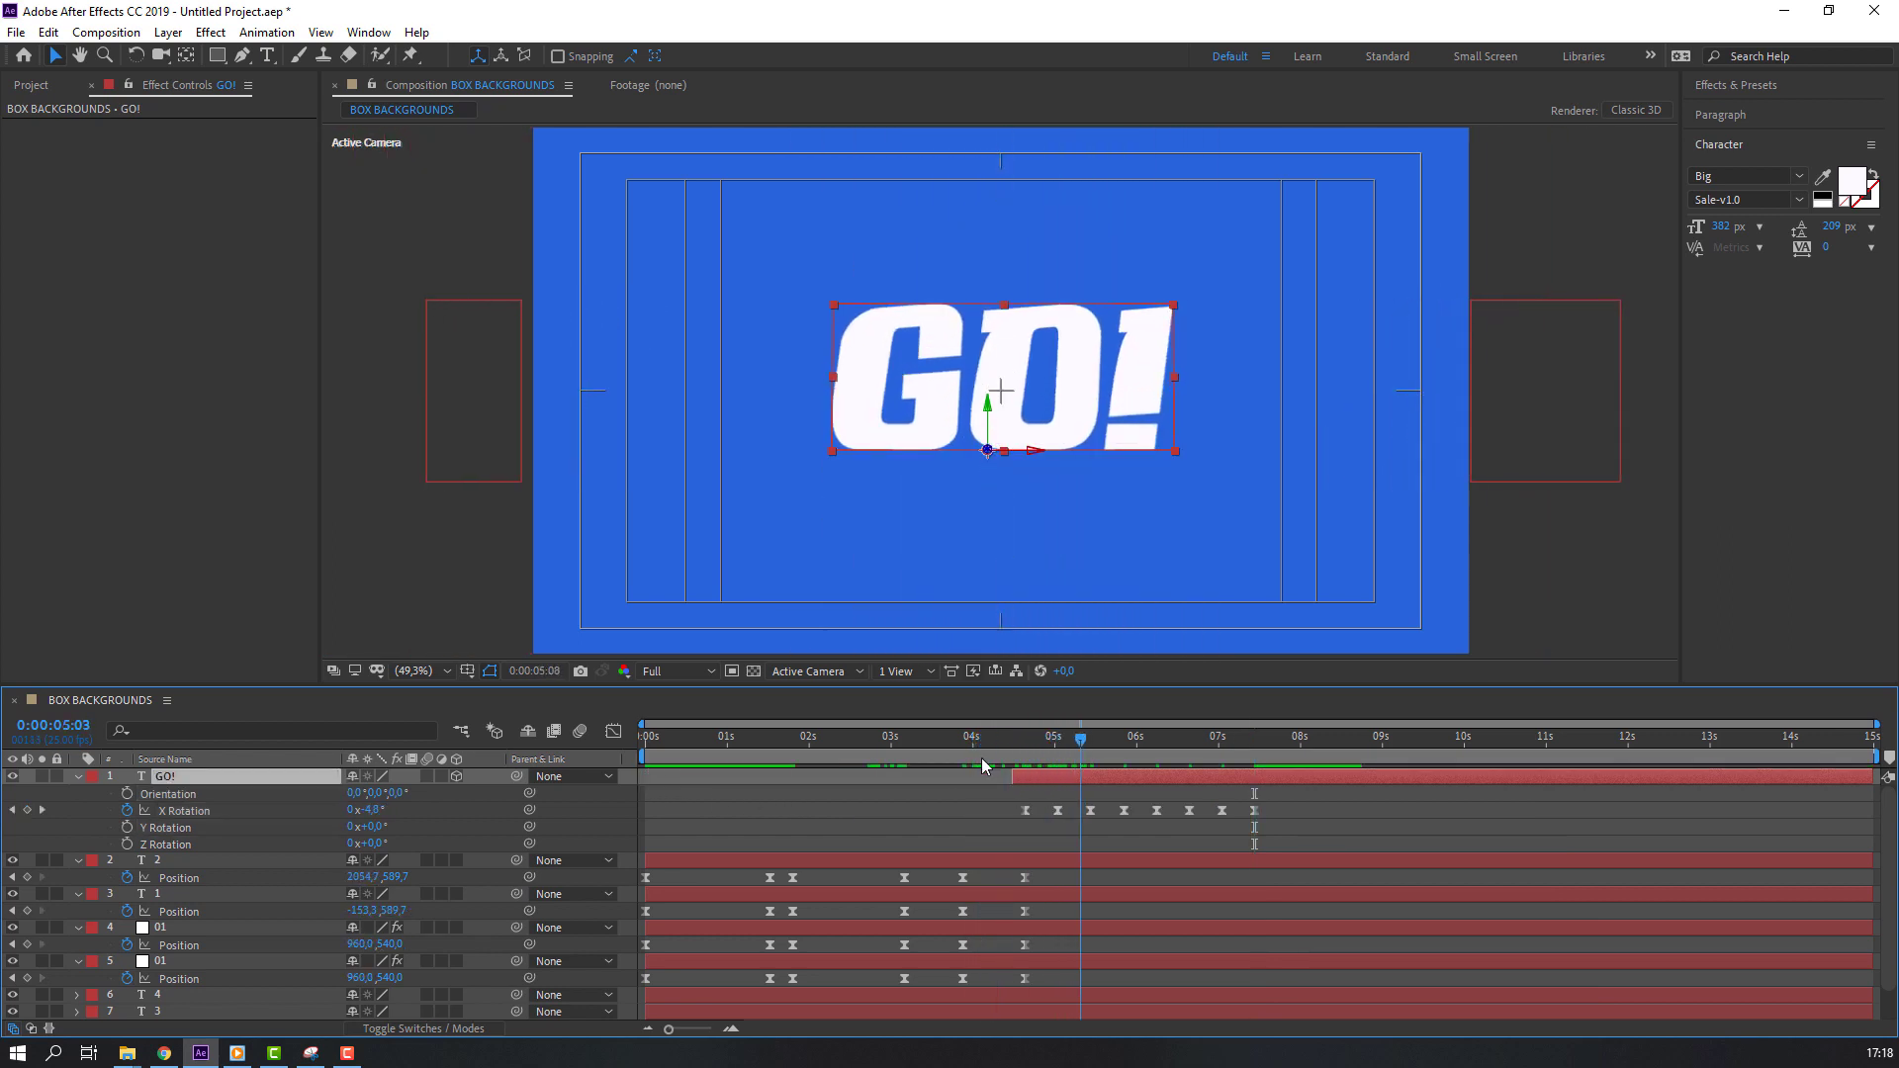
click(981, 757)
drag(1046, 777, 1030, 777)
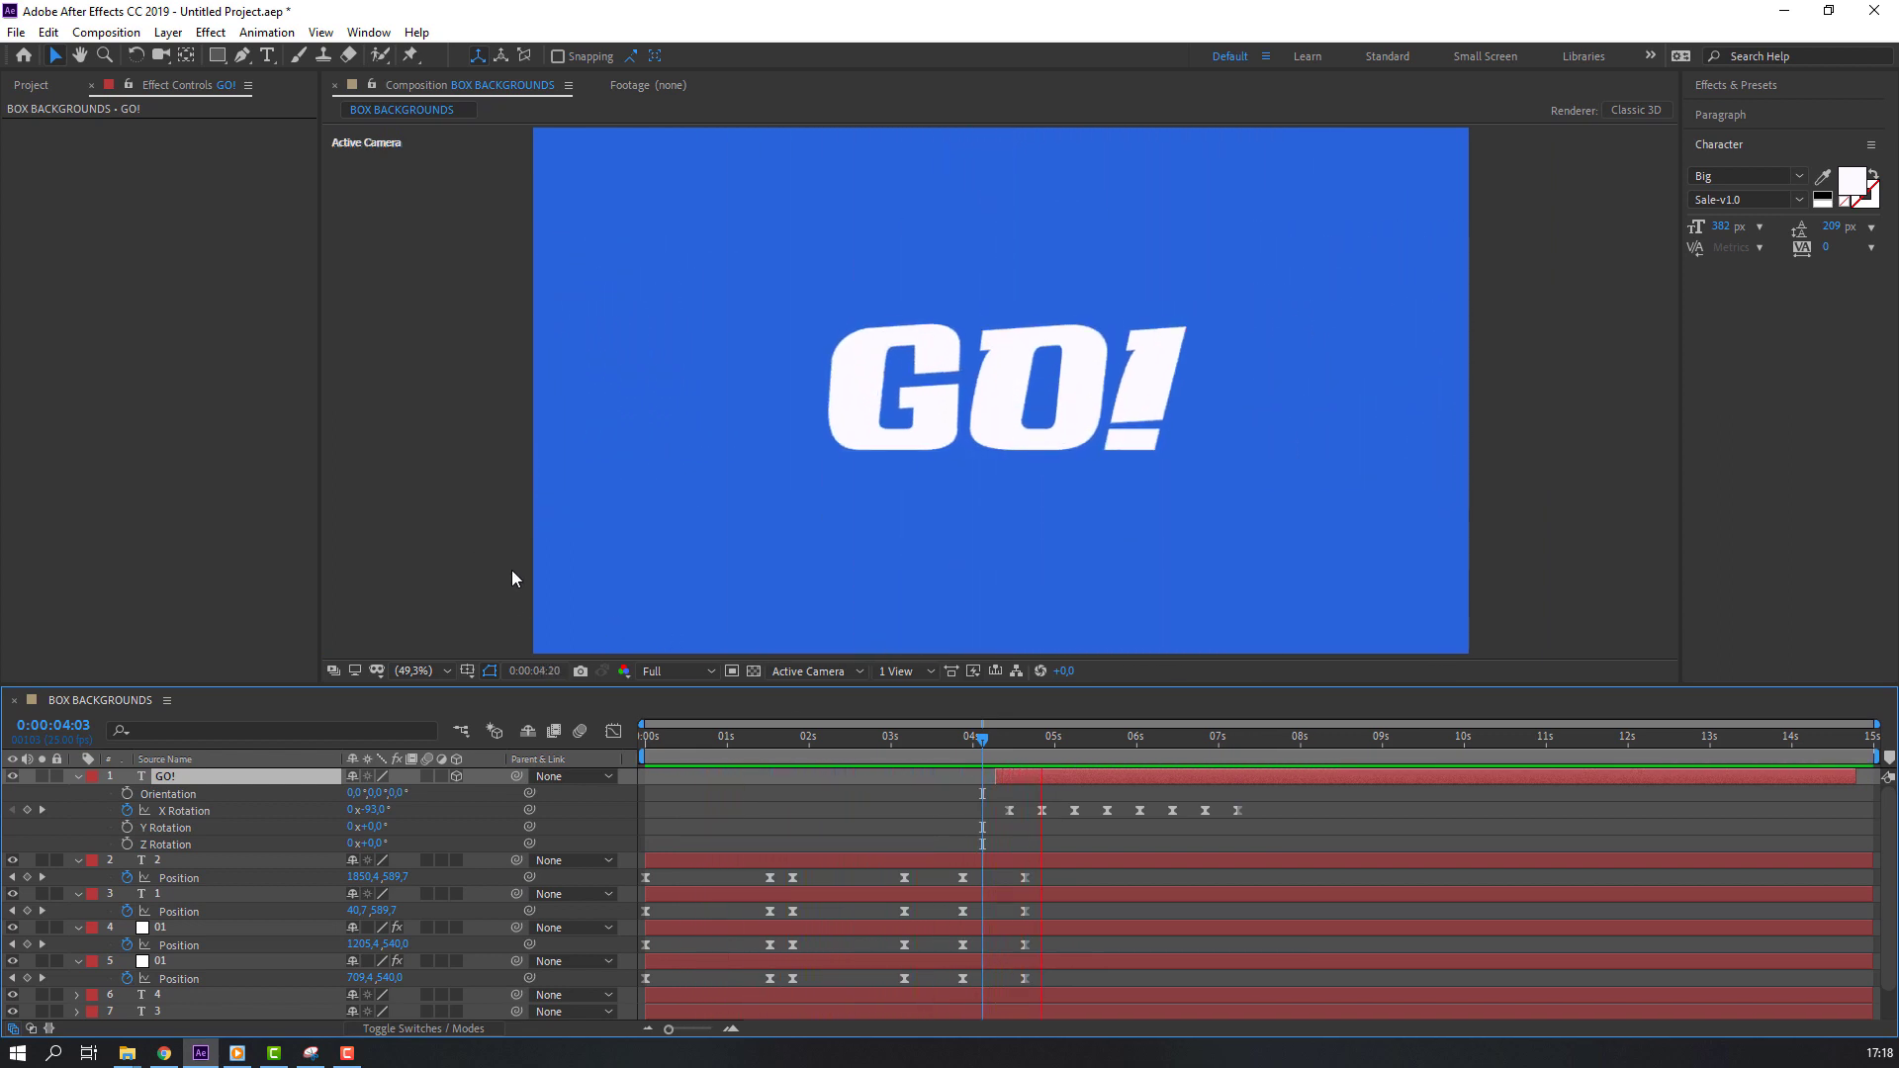
click(961, 748)
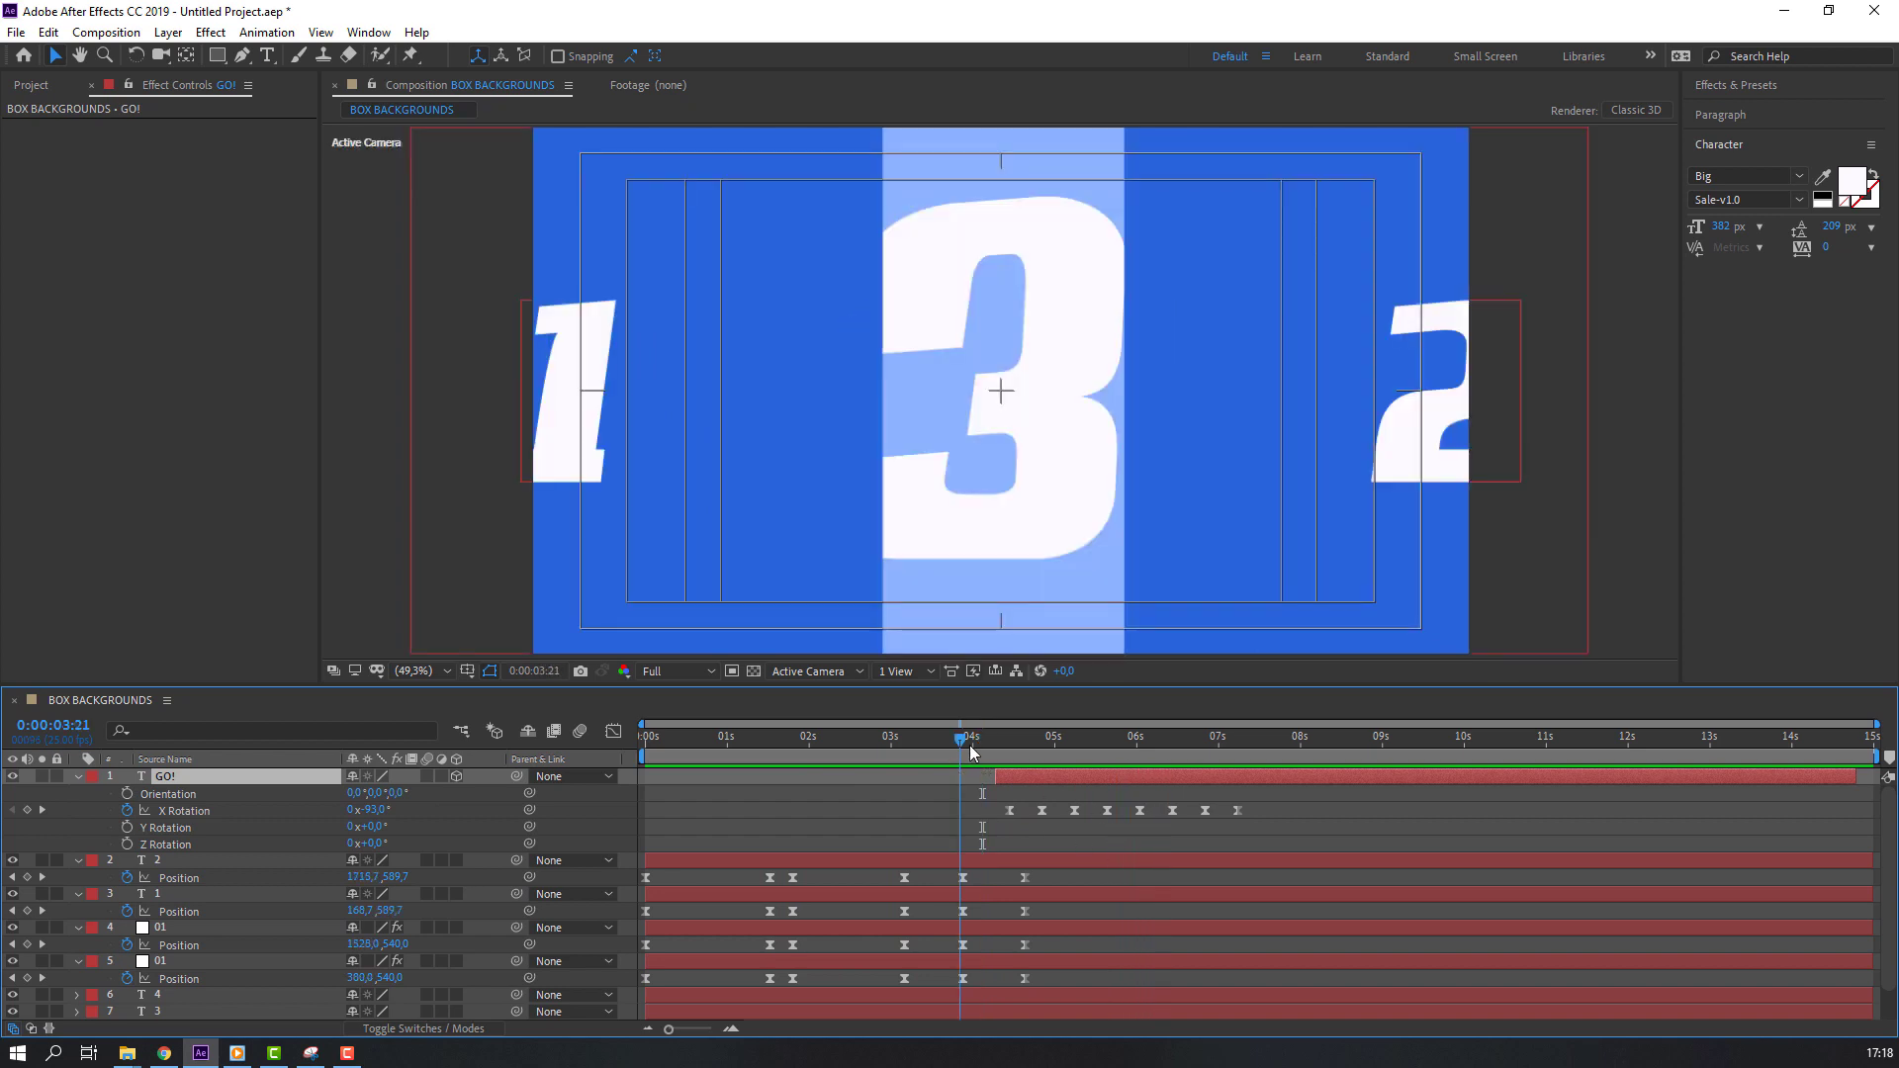
mouse_move(969, 752)
mouse_down()
mouse_move(1031, 769)
mouse_move(1045, 740)
mouse_up()
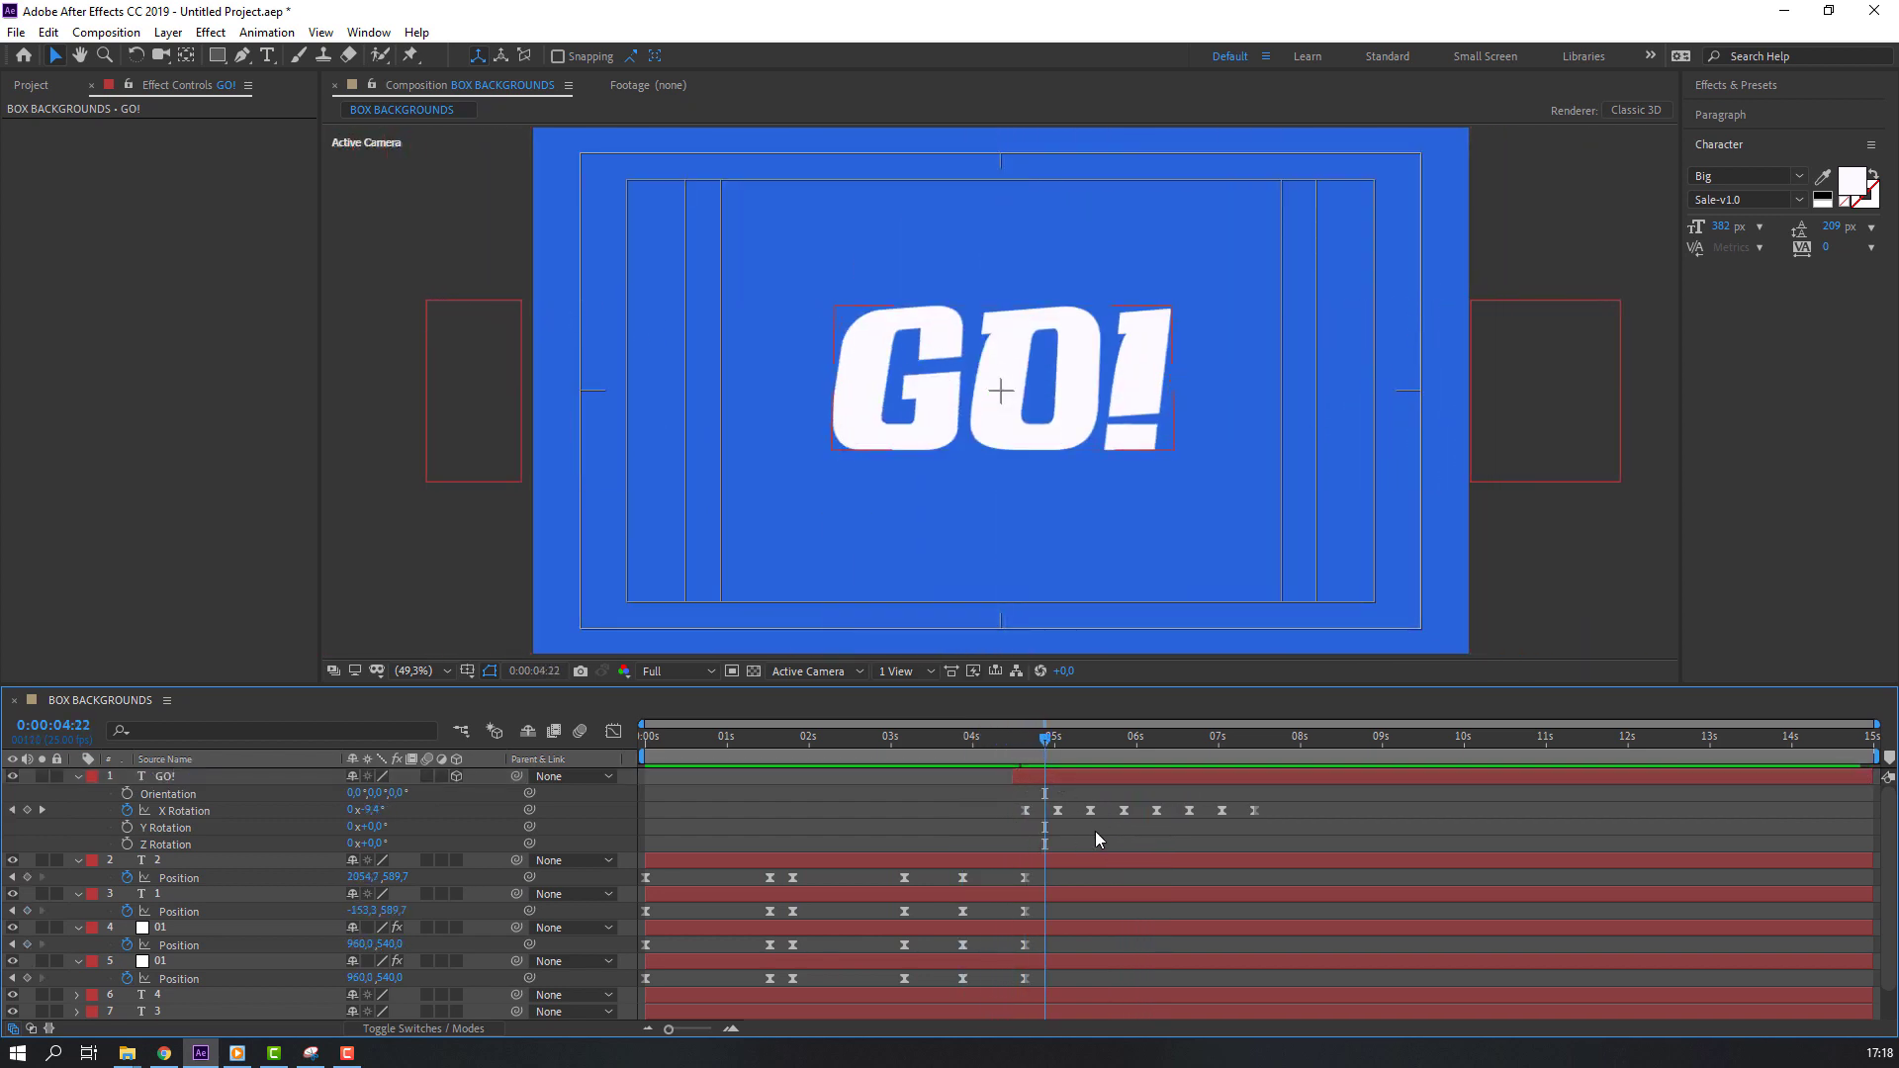
click(76, 778)
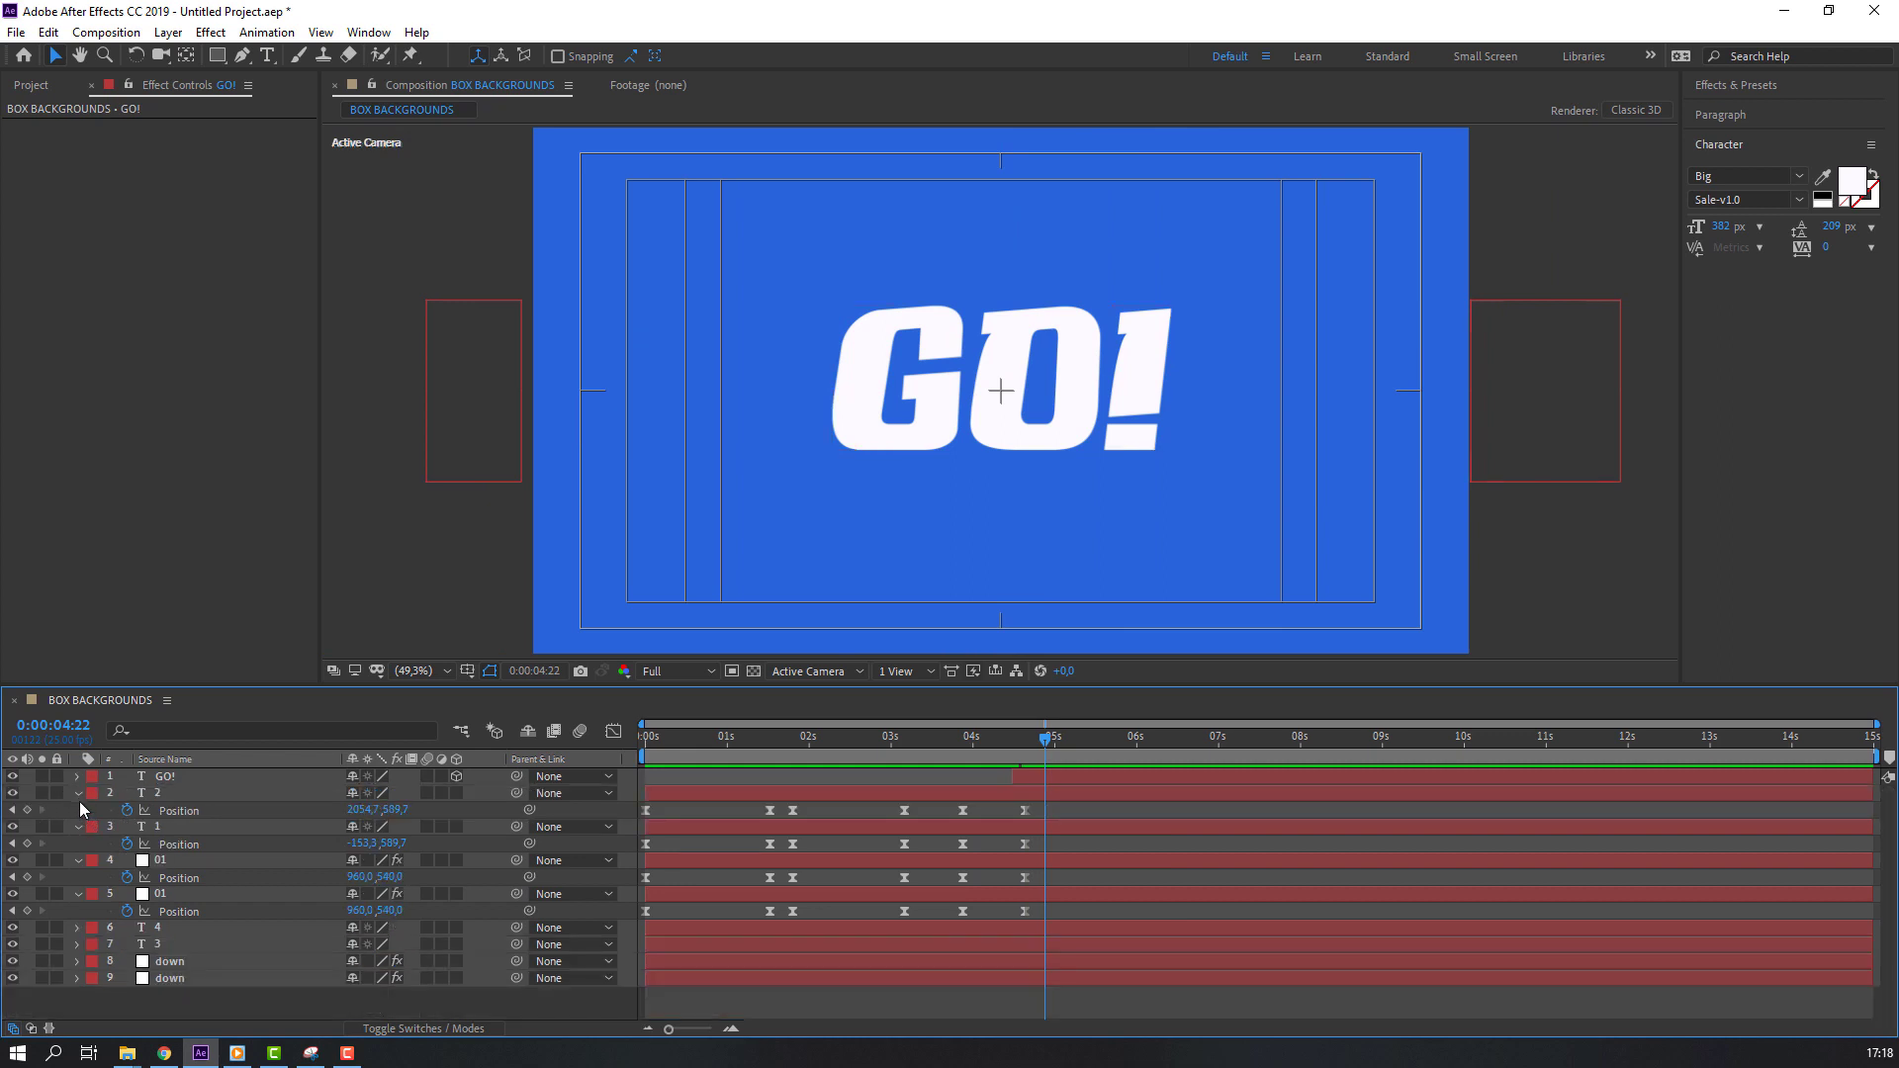
- Collapse the 2, 1 and both 01 layers, then preview the animation
click(79, 797)
click(80, 812)
click(80, 828)
click(79, 844)
key(space)
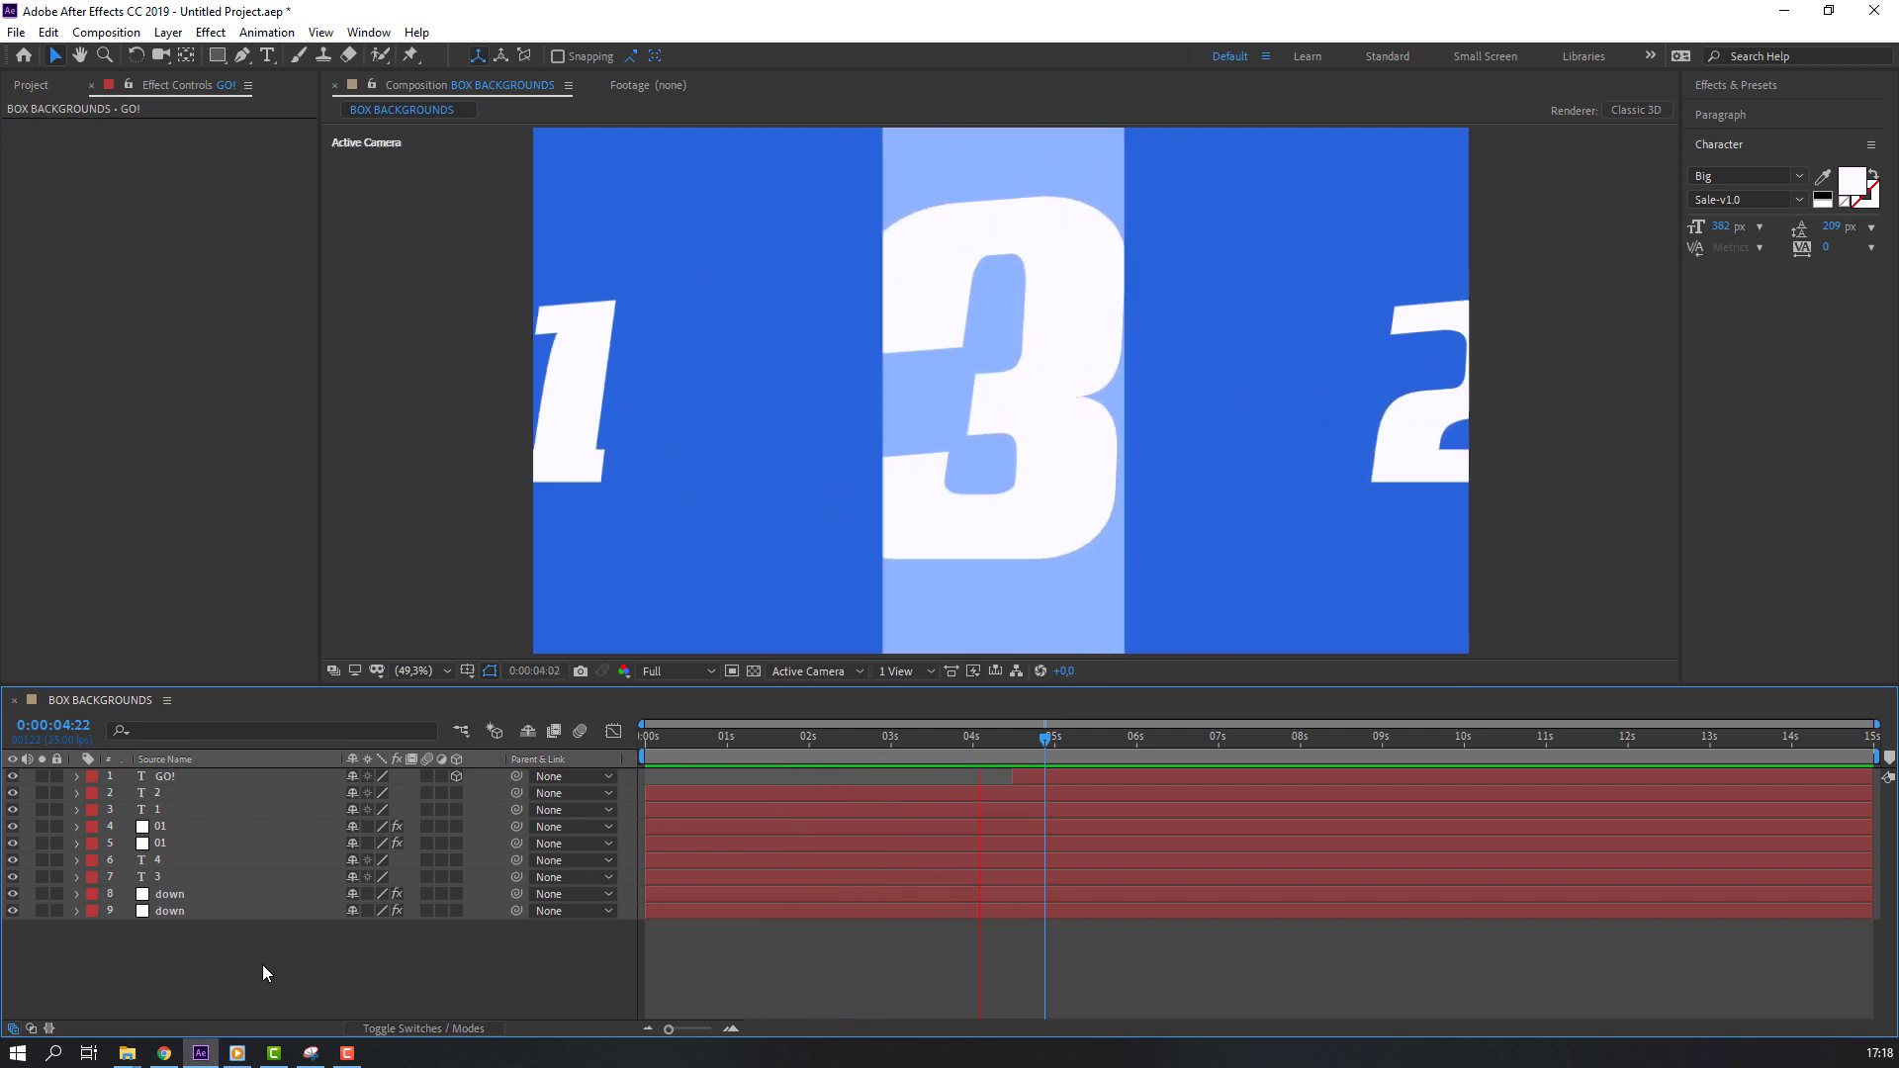
key(space)
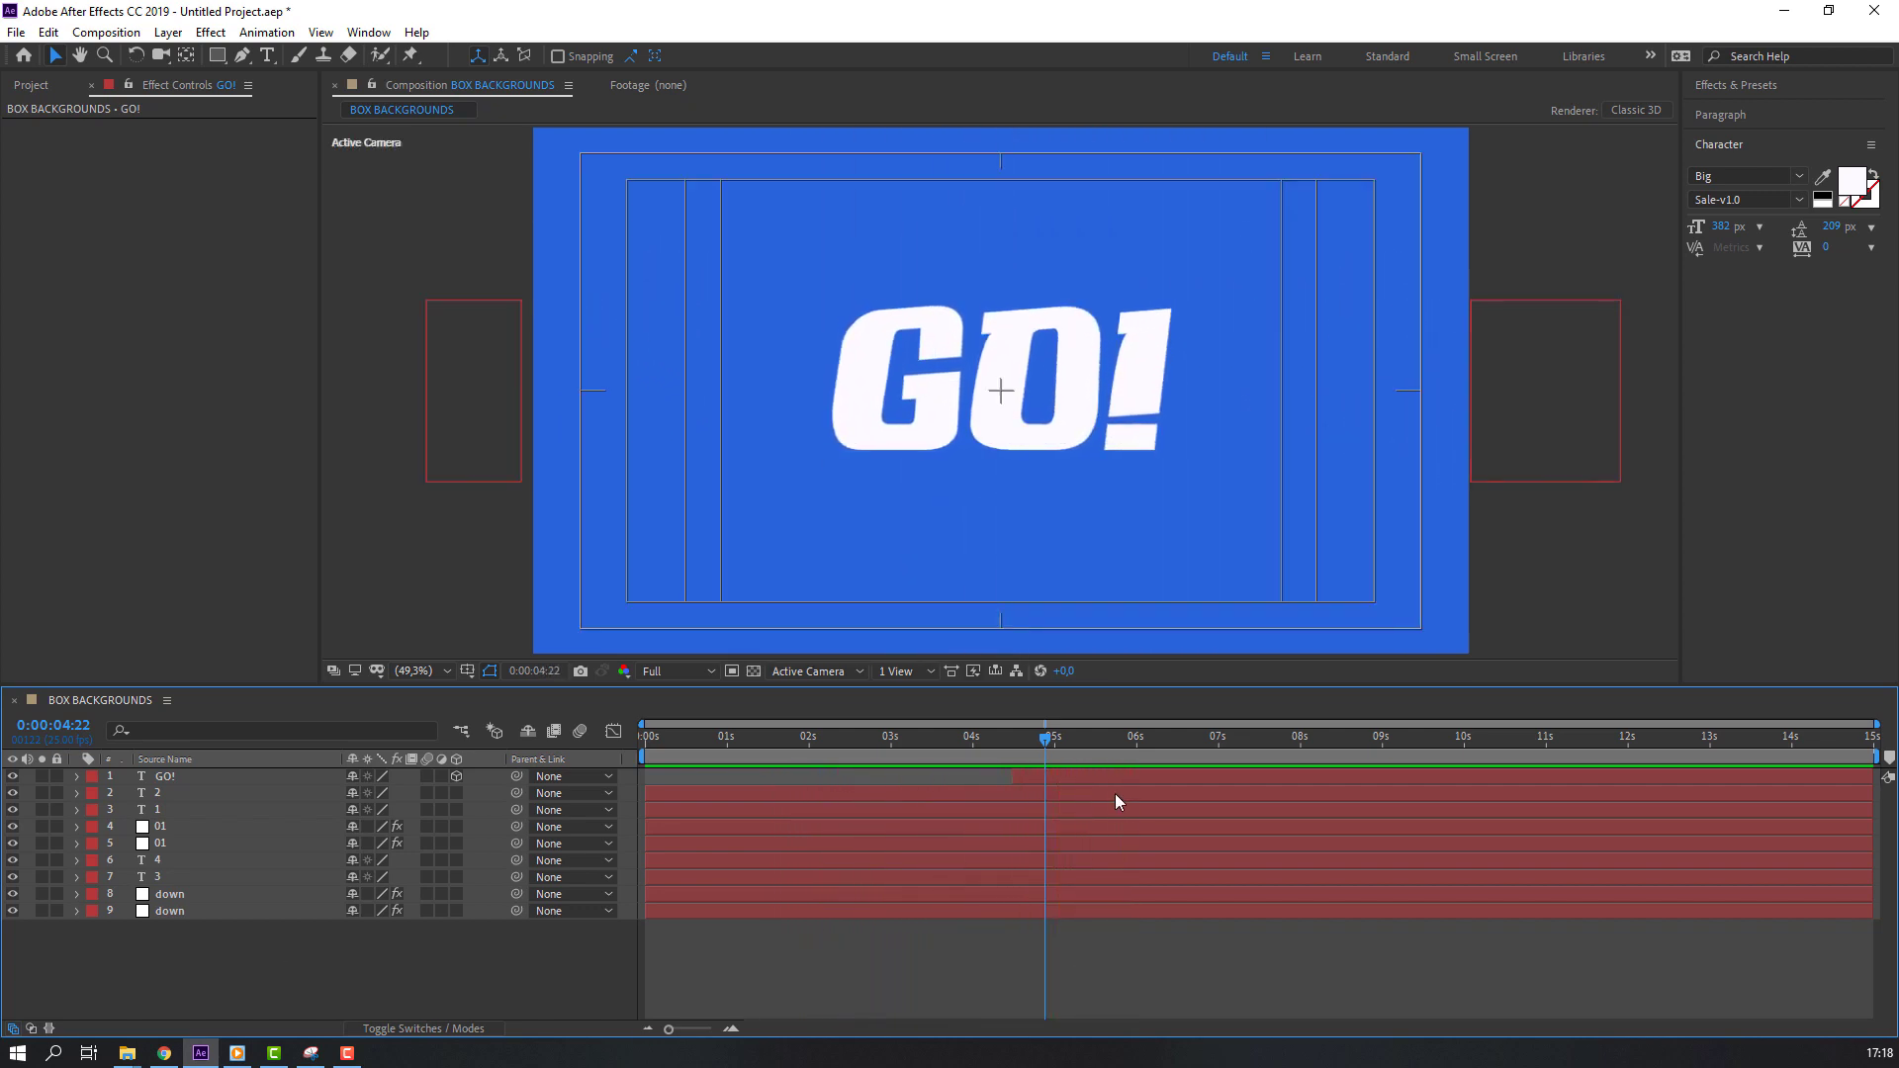
- Trim the GO! layer to start at about 4:18, then check it at 5:02
drag(1011, 734, 1032, 741)
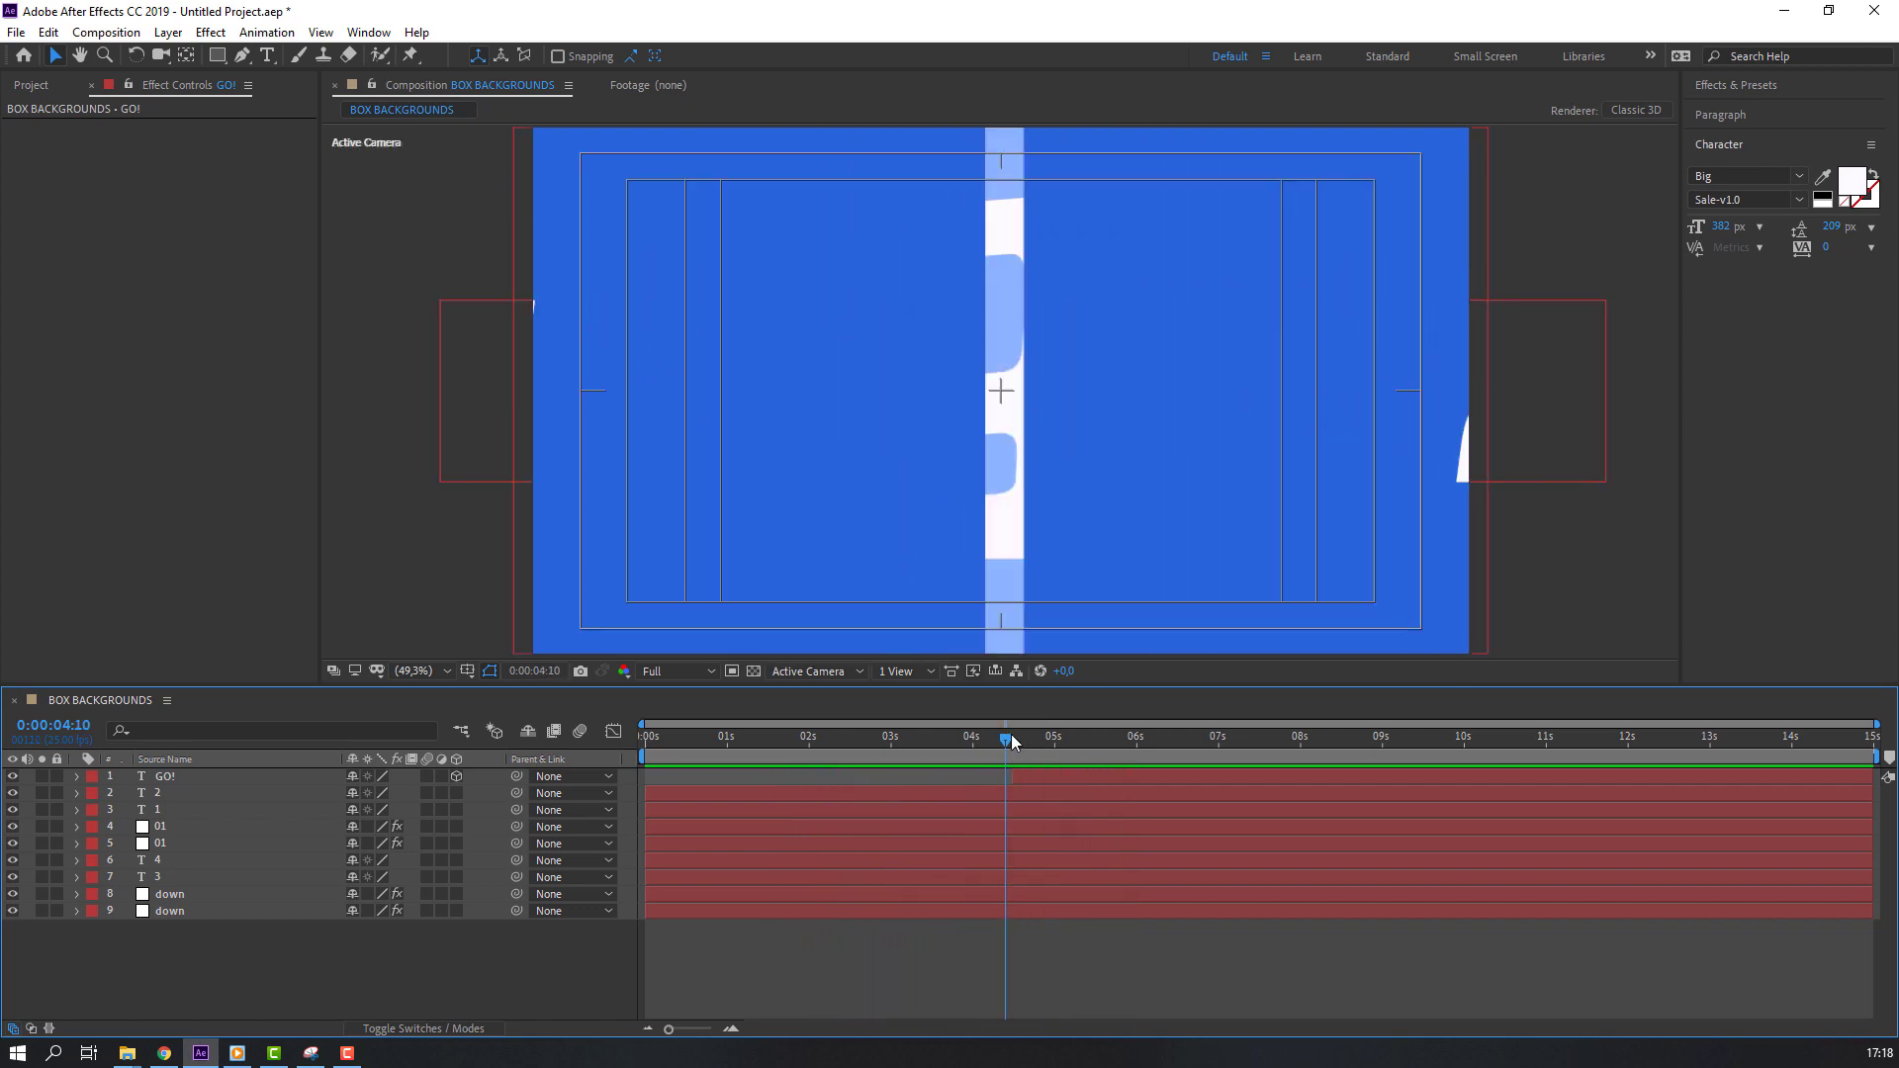
click(1049, 779)
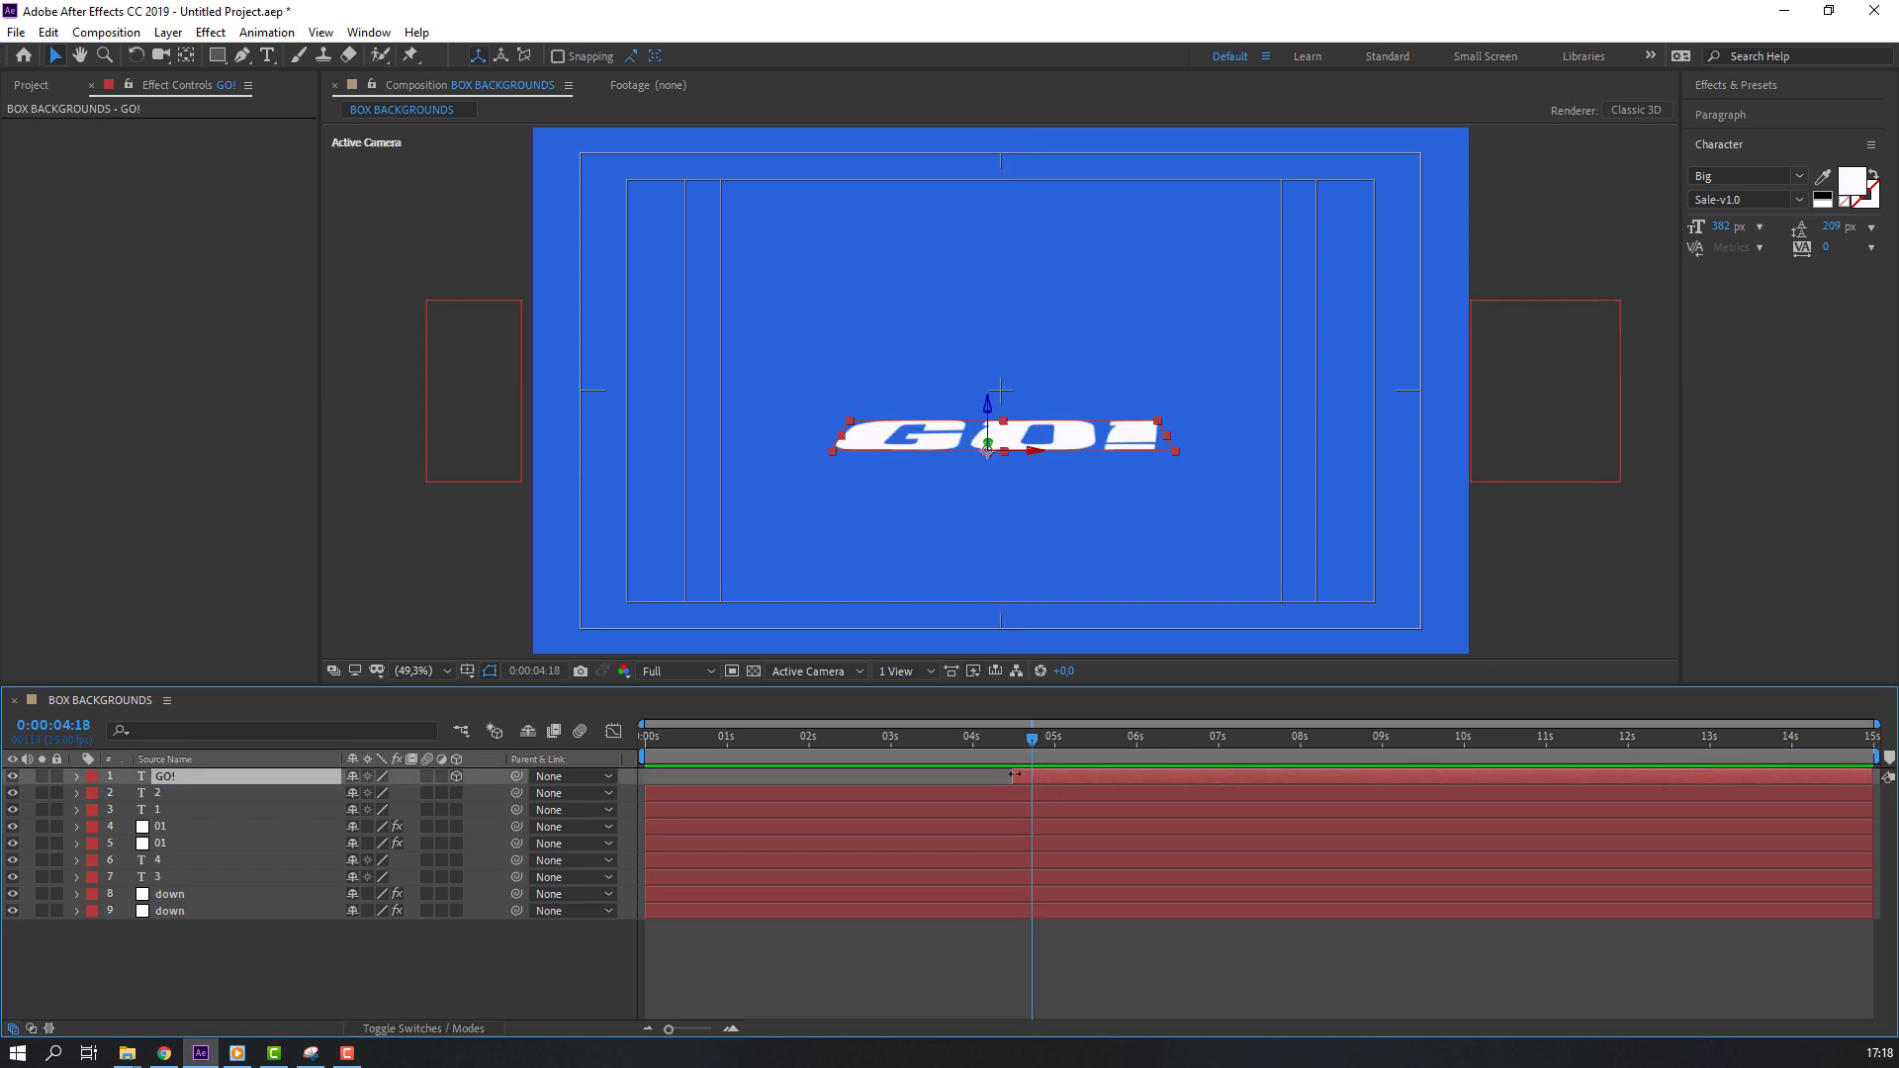
drag(1012, 777, 1063, 739)
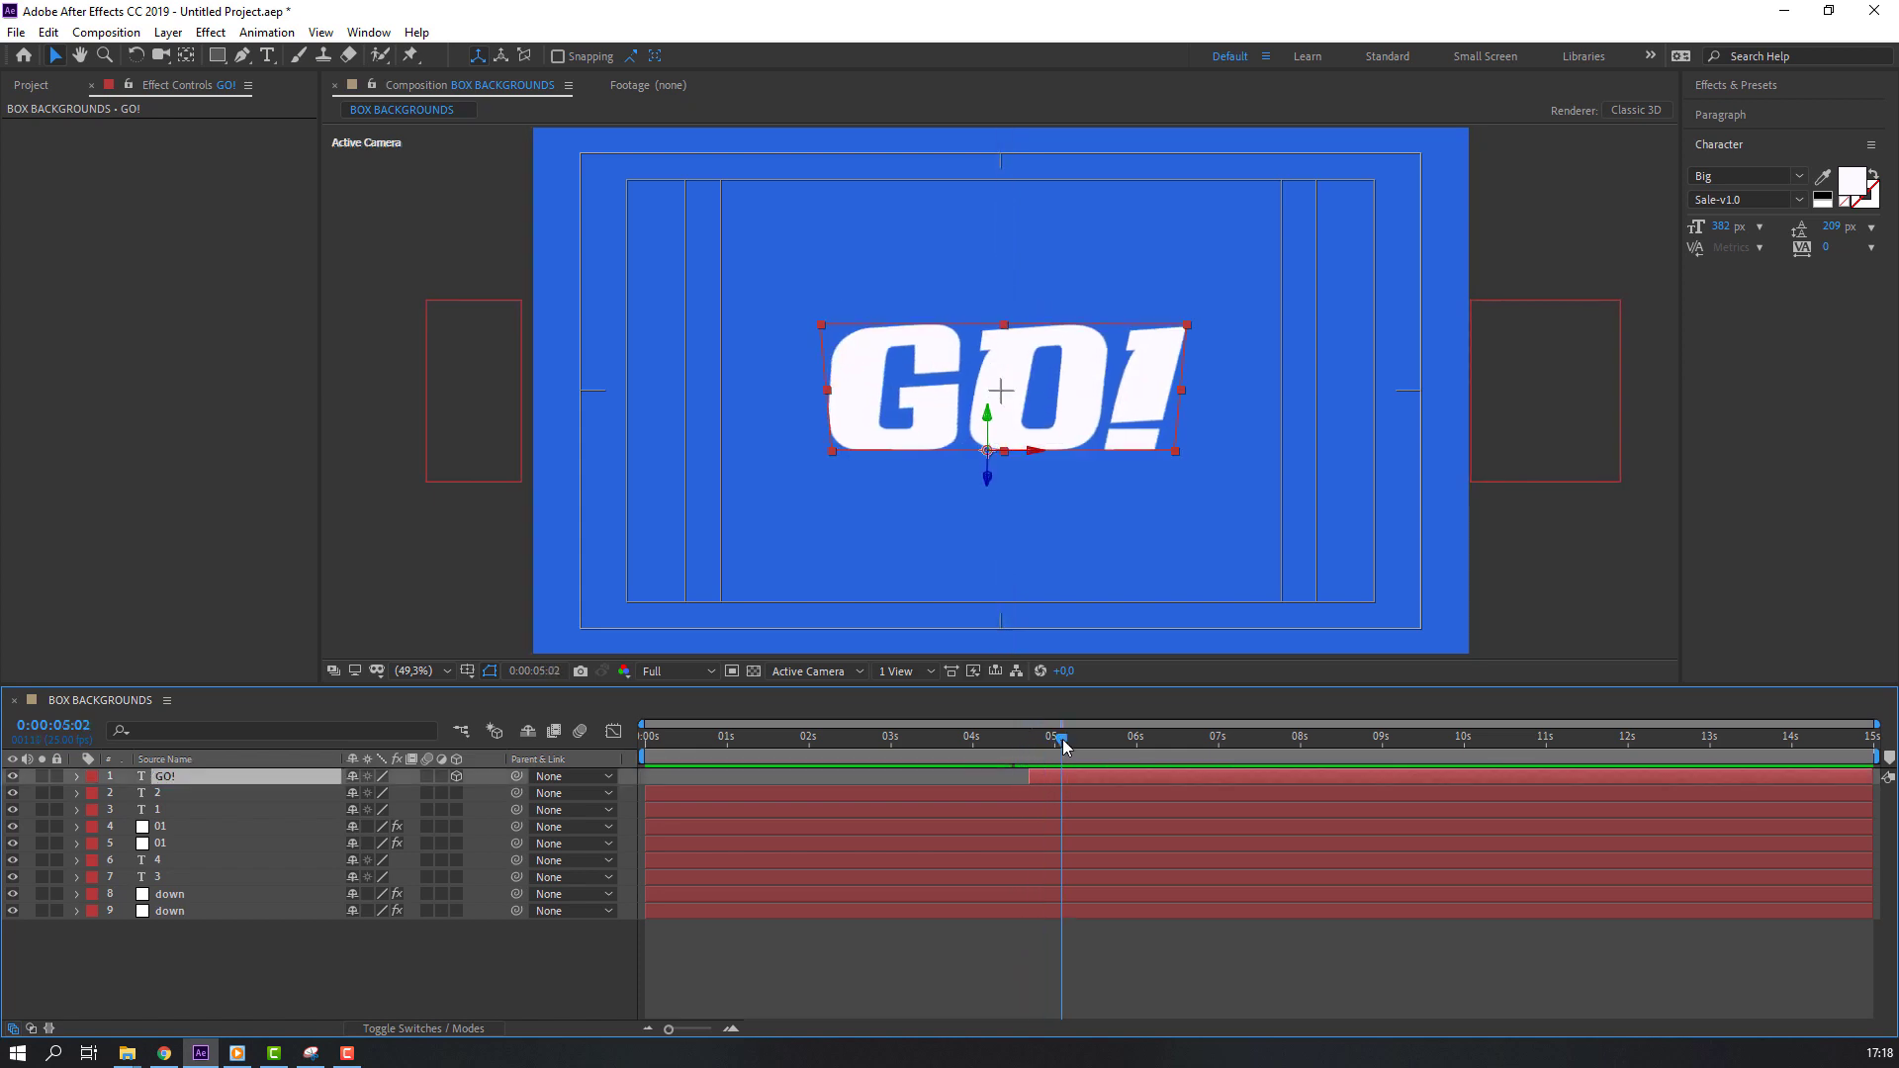
click(947, 962)
drag(423, 776, 424, 903)
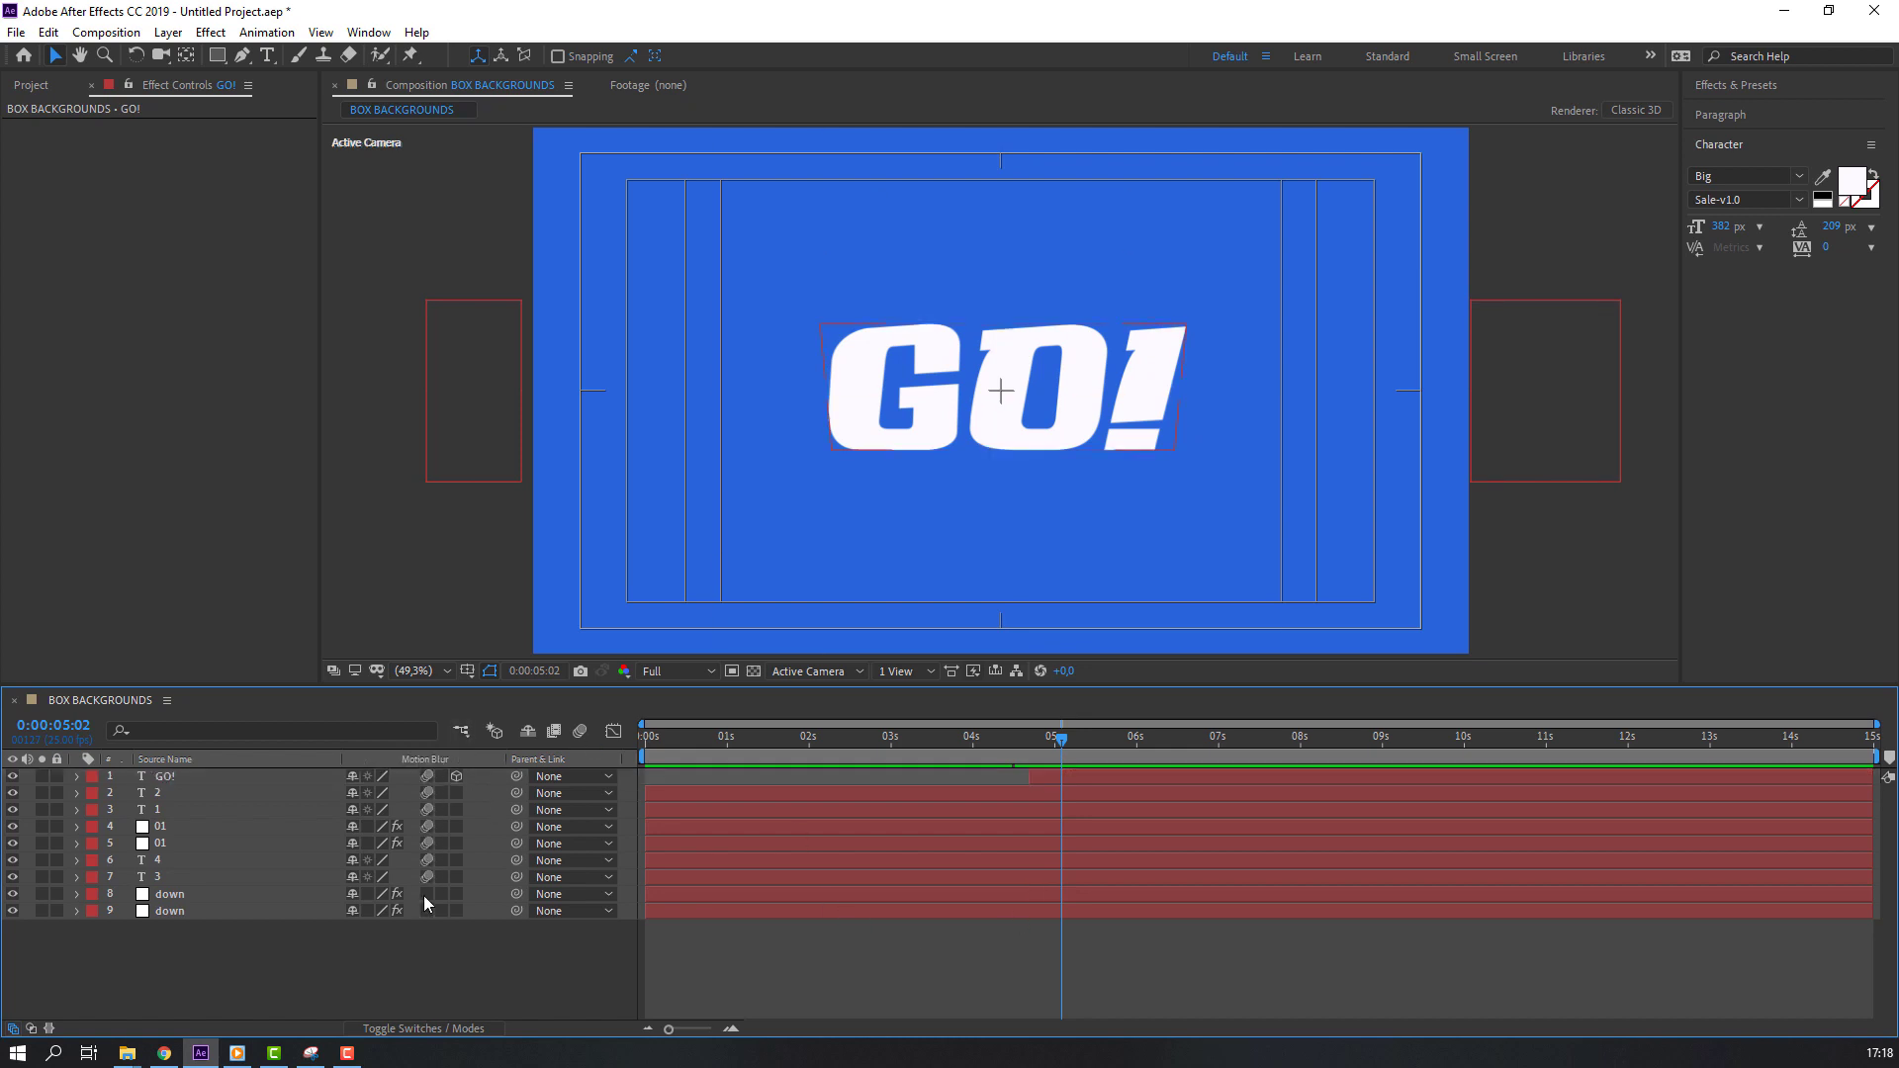
key(space)
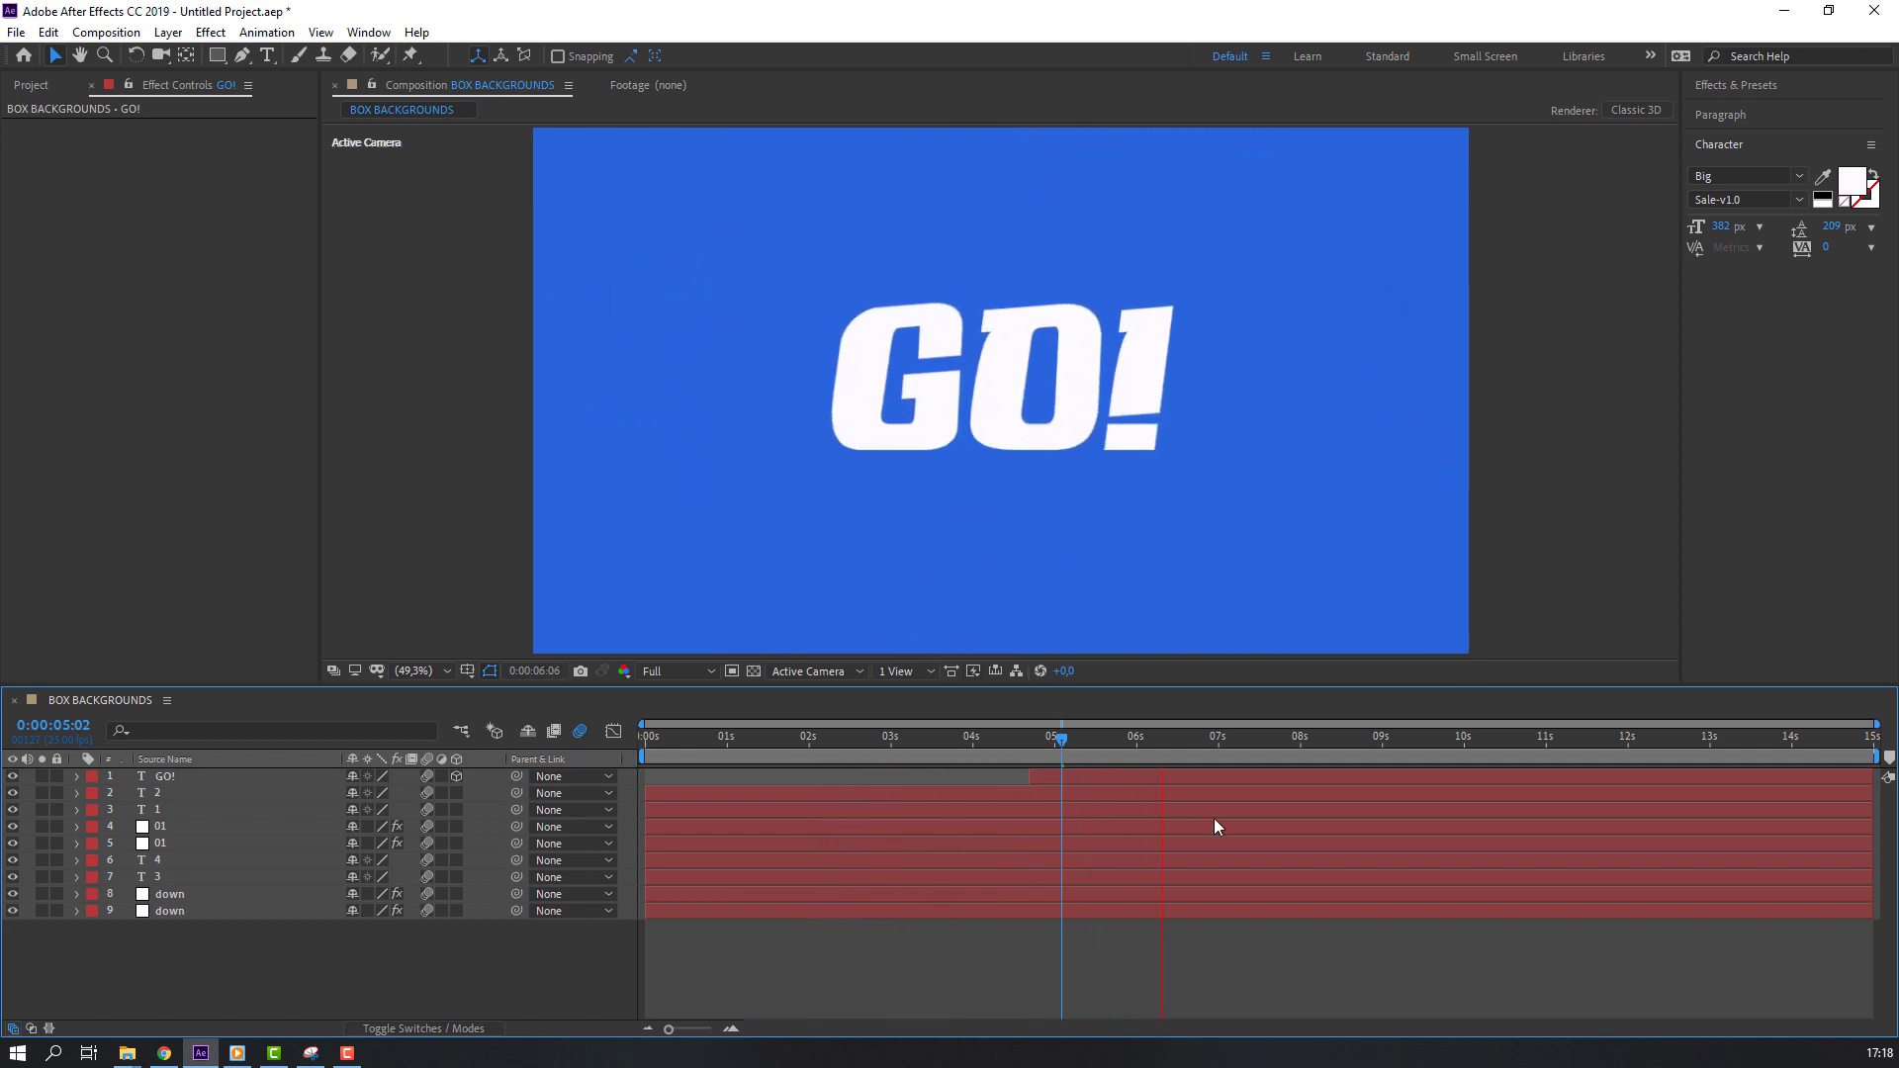
drag(991, 736, 1025, 740)
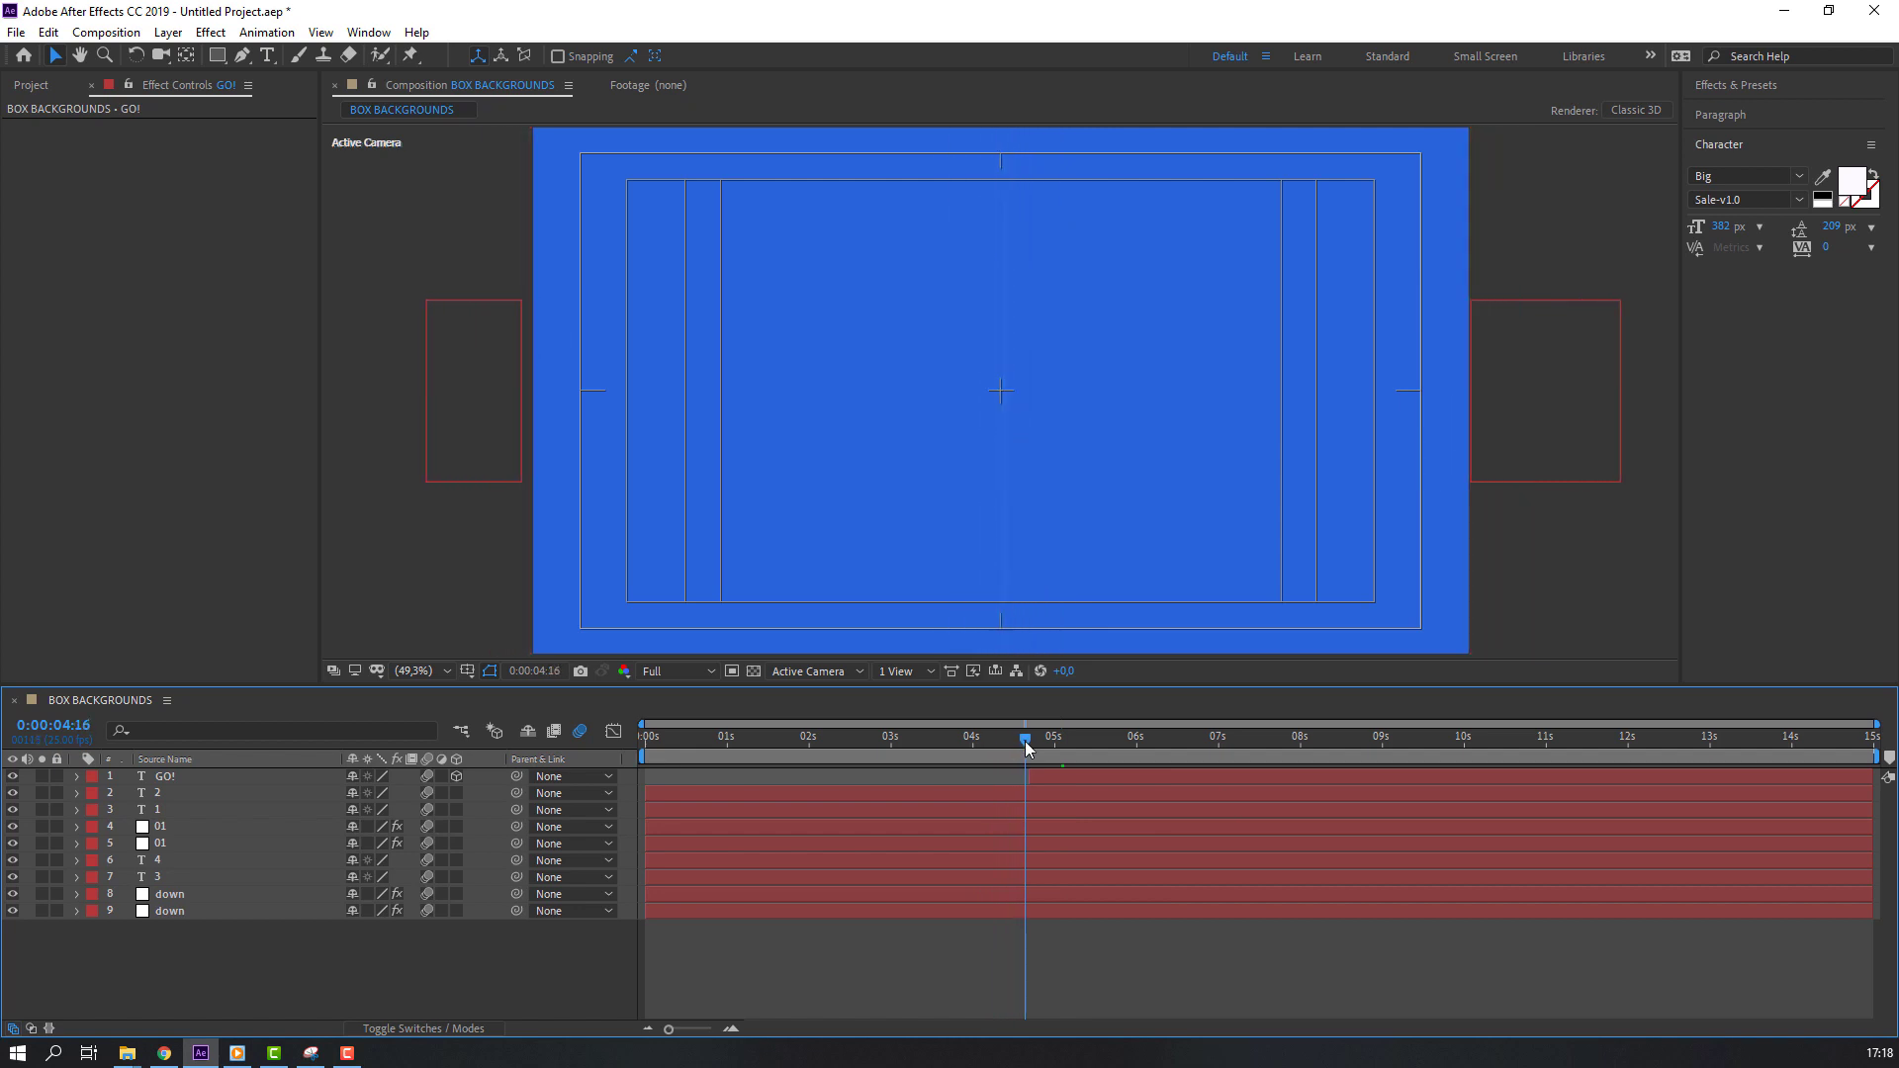
click(1059, 777)
drag(1024, 755, 1054, 753)
click(927, 960)
key(space)
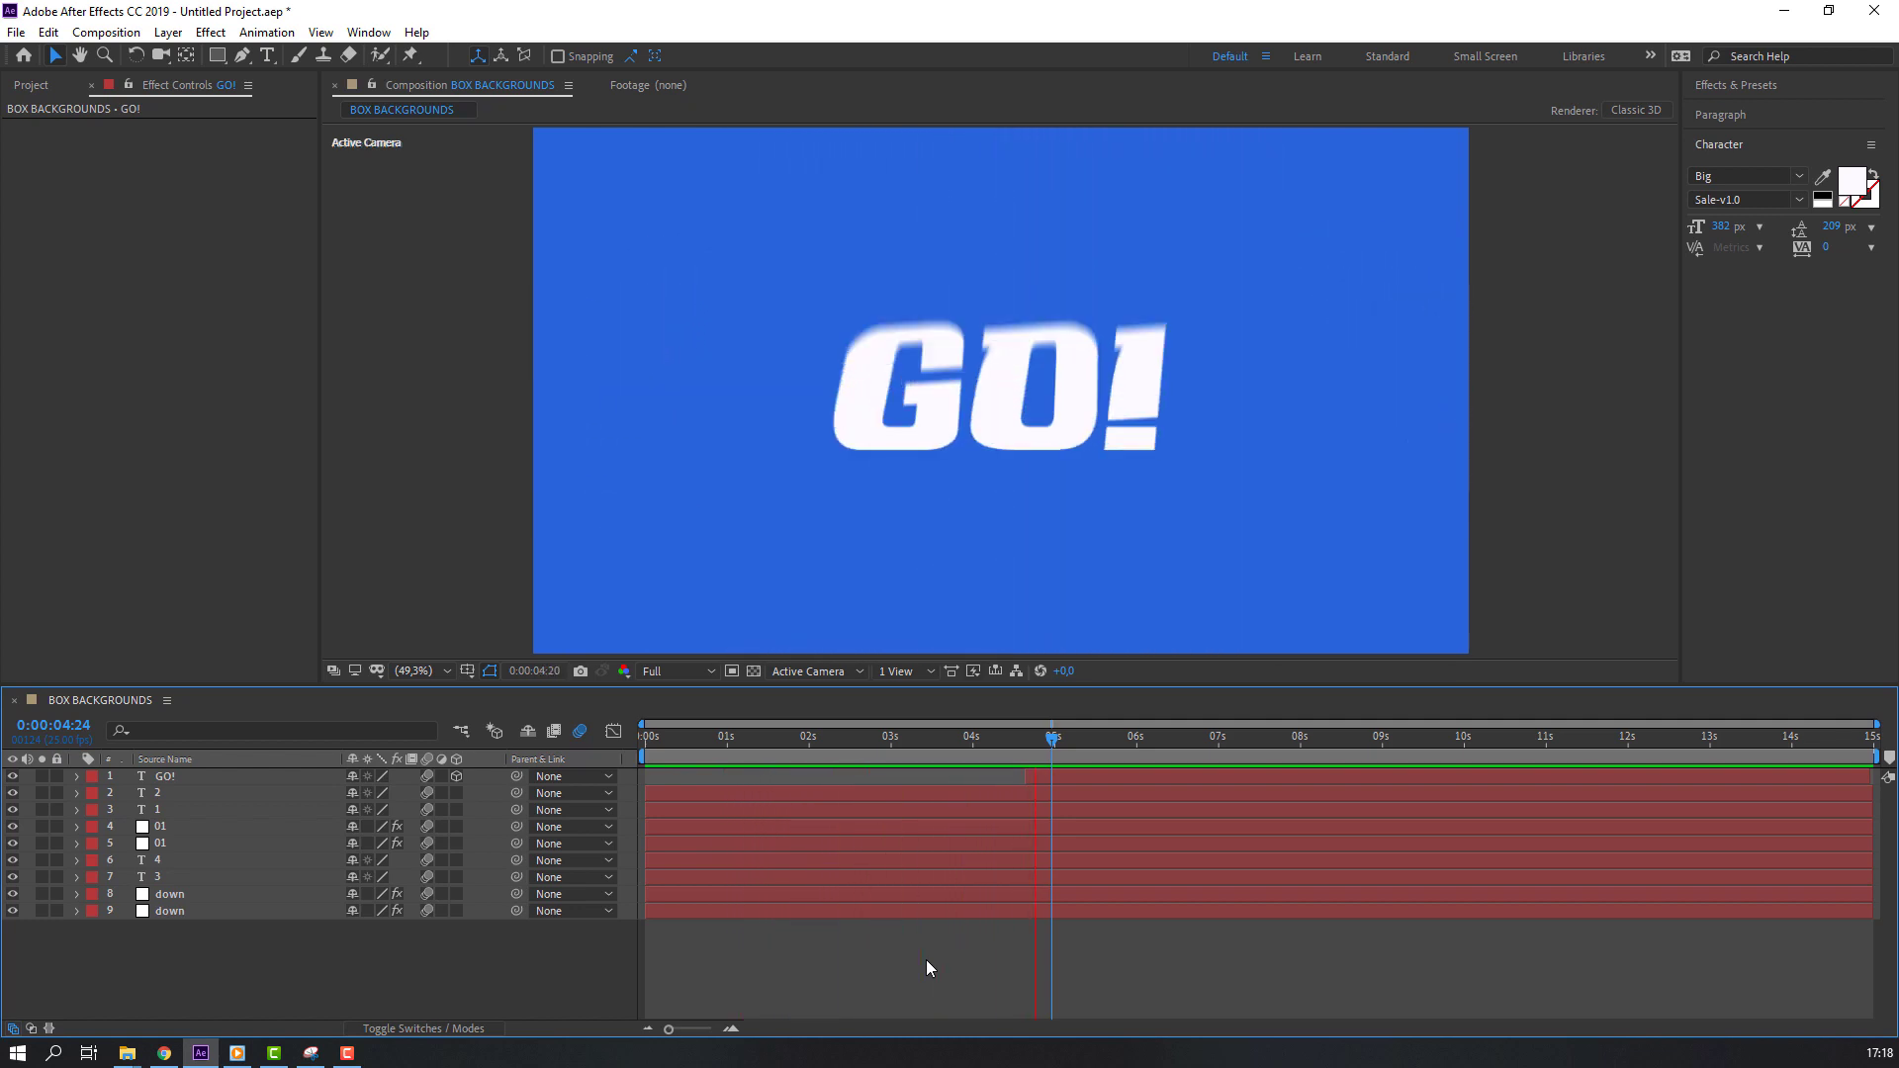
click(1135, 736)
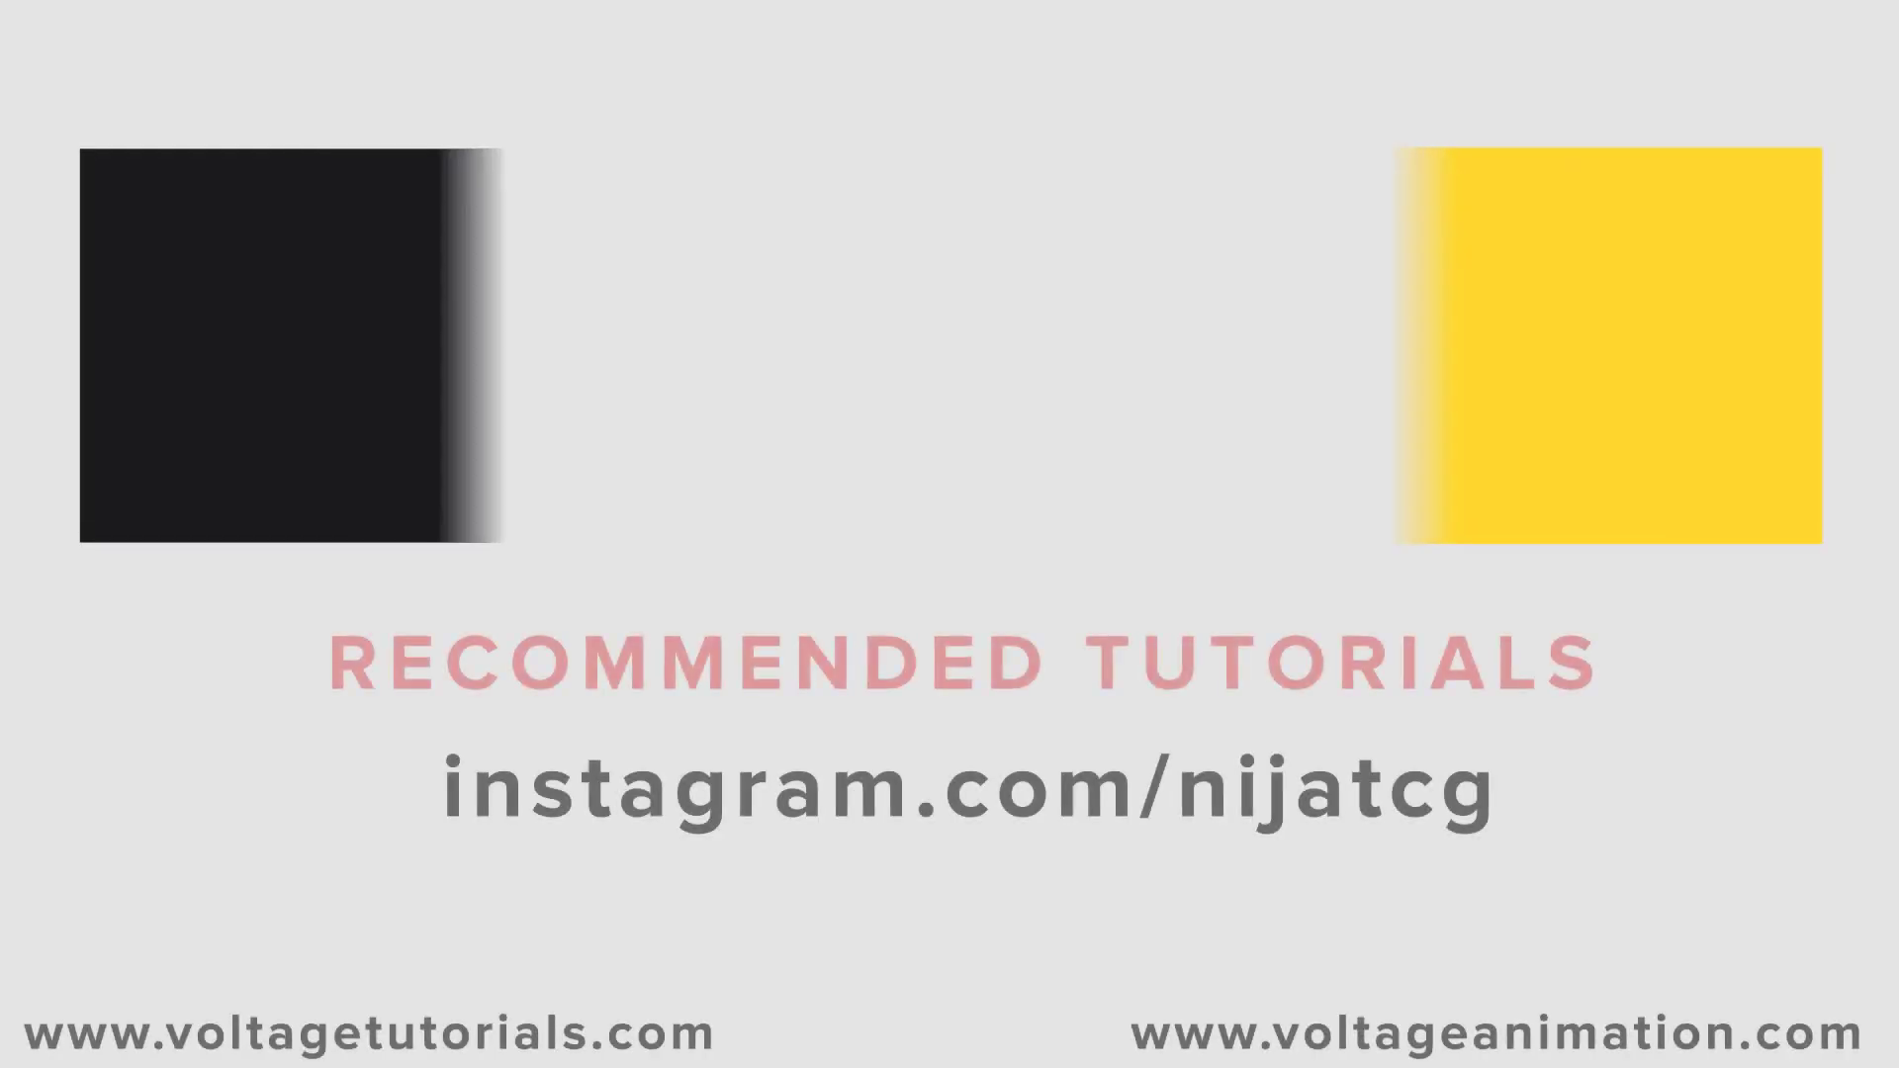